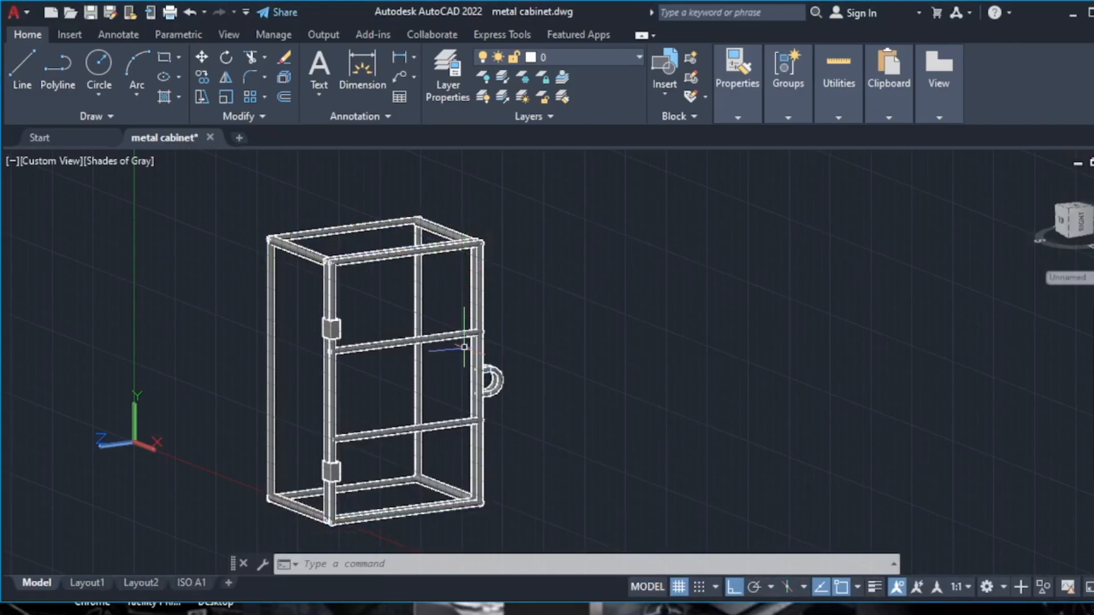
- Create a new drawing and switch the workspace to 3D Modeling
left_click(243, 144)
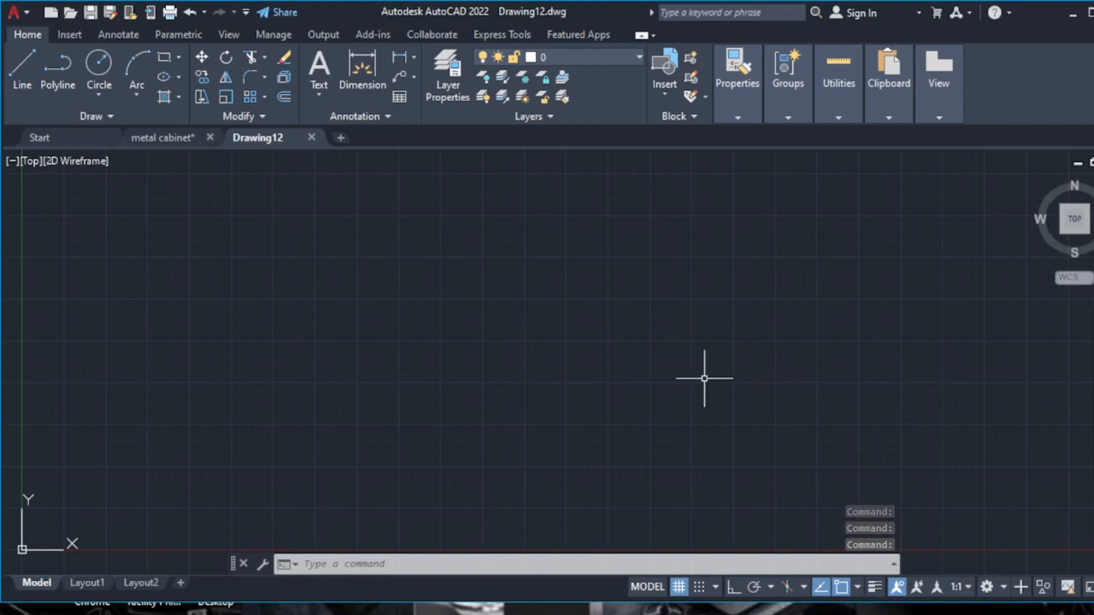
left_click(838, 117)
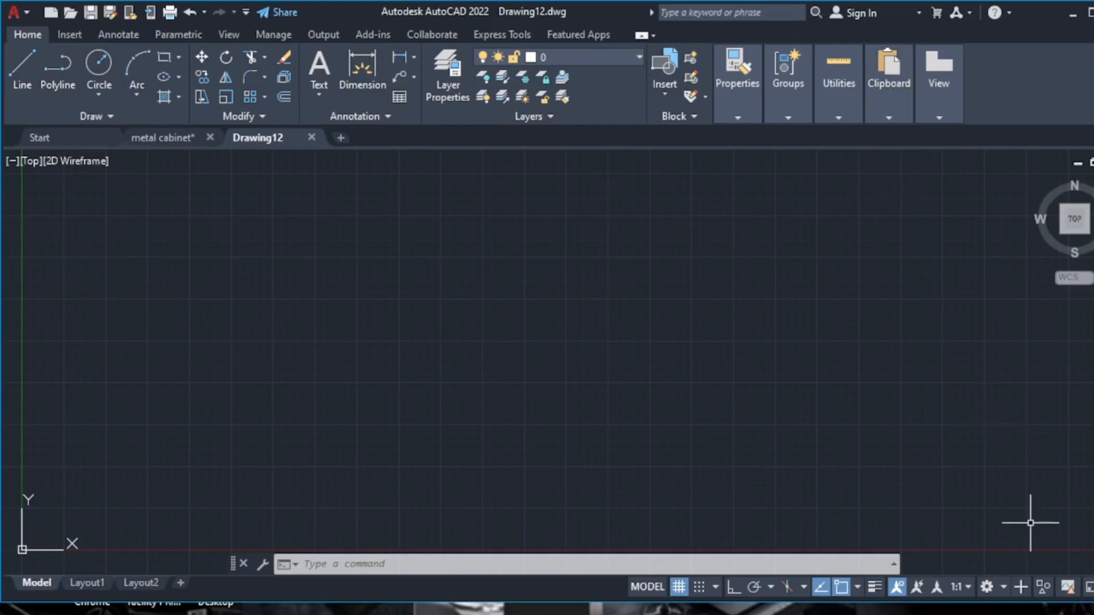
left_click(1005, 585)
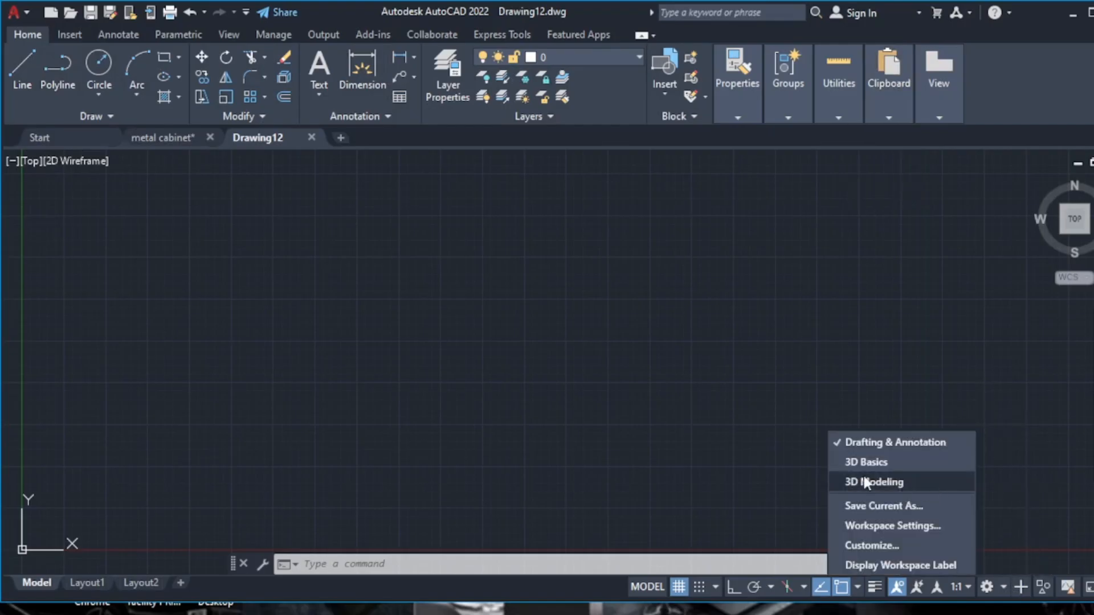
left_click(884, 482)
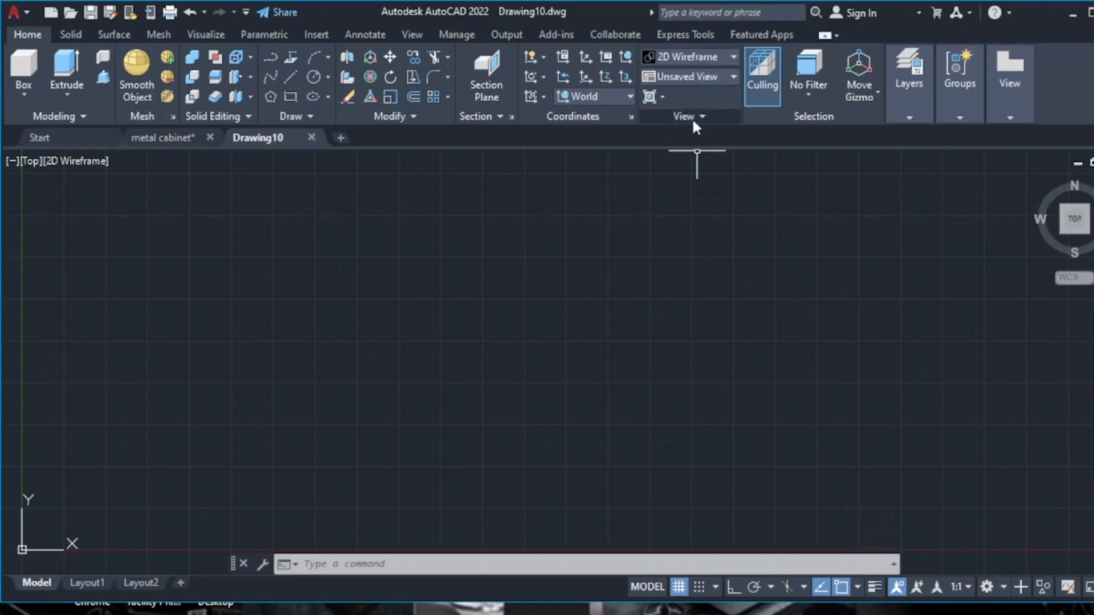
- Look at the empty drawing from the Top and Bottom preset views, ending on Top
scroll(703, 168, "down", 3)
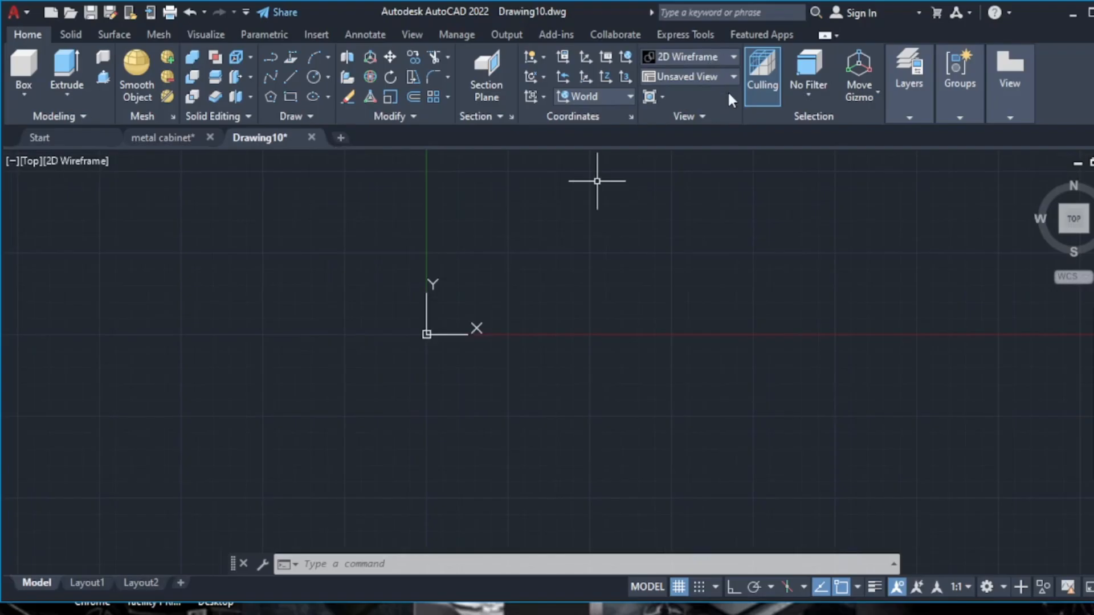
left_click(731, 76)
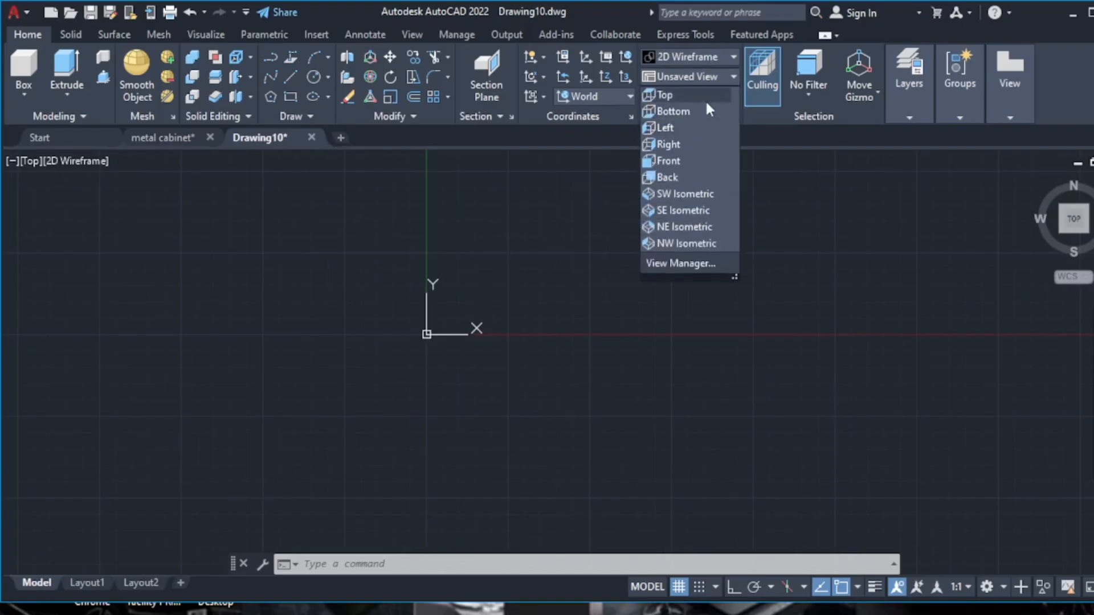
left_click(706, 98)
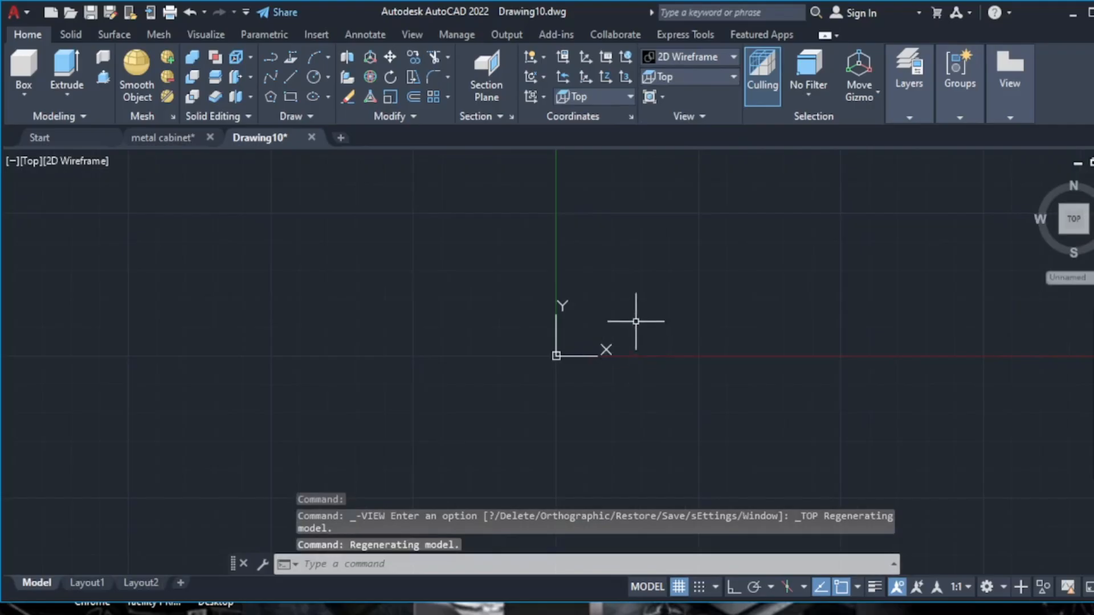
left_click(734, 77)
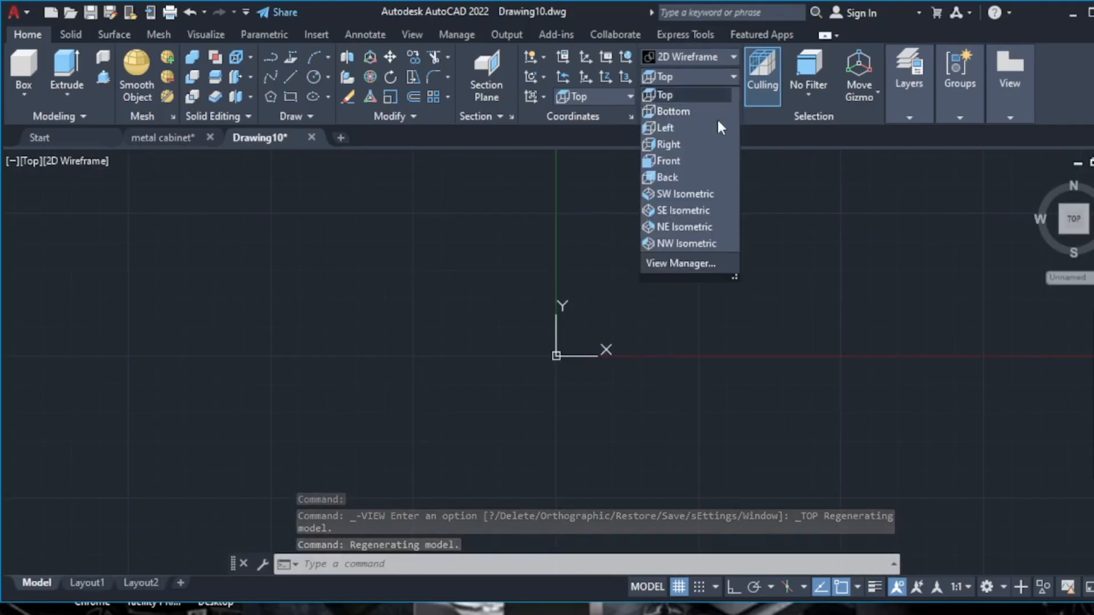
left_click(715, 112)
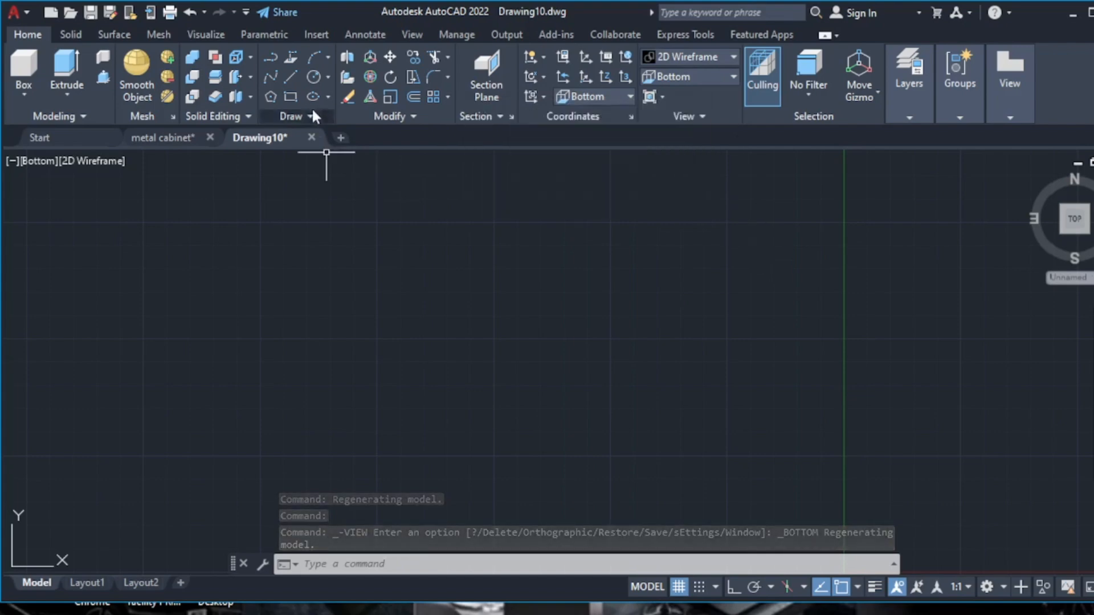
left_click(725, 76)
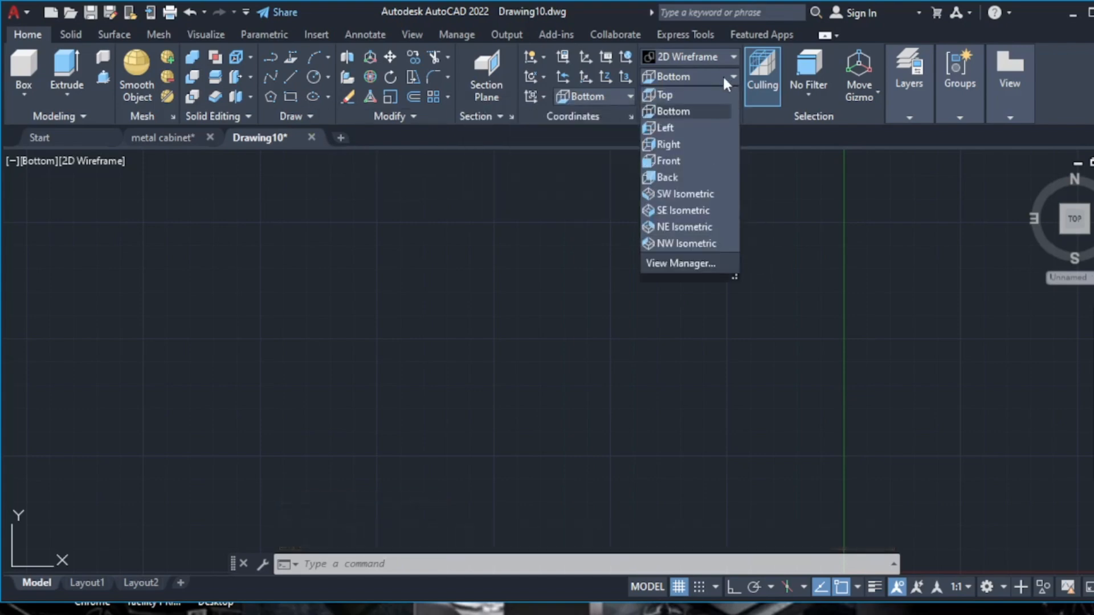
left_click(697, 96)
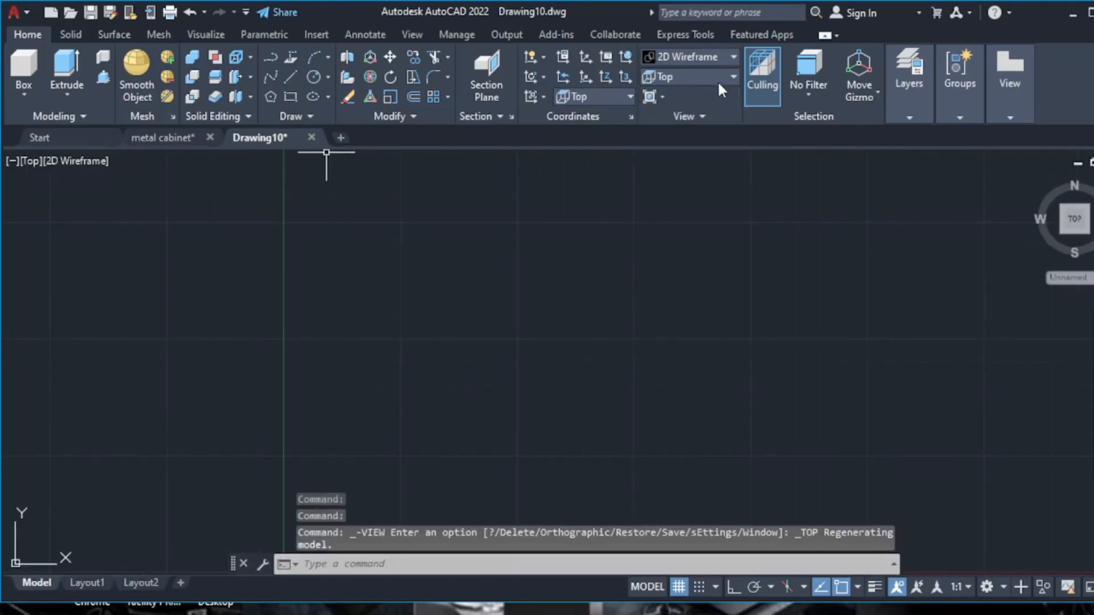
- Set the view to SE Isometric and draw a rectangle of about 11.86 by 6.40 units near the origin
left_click(720, 78)
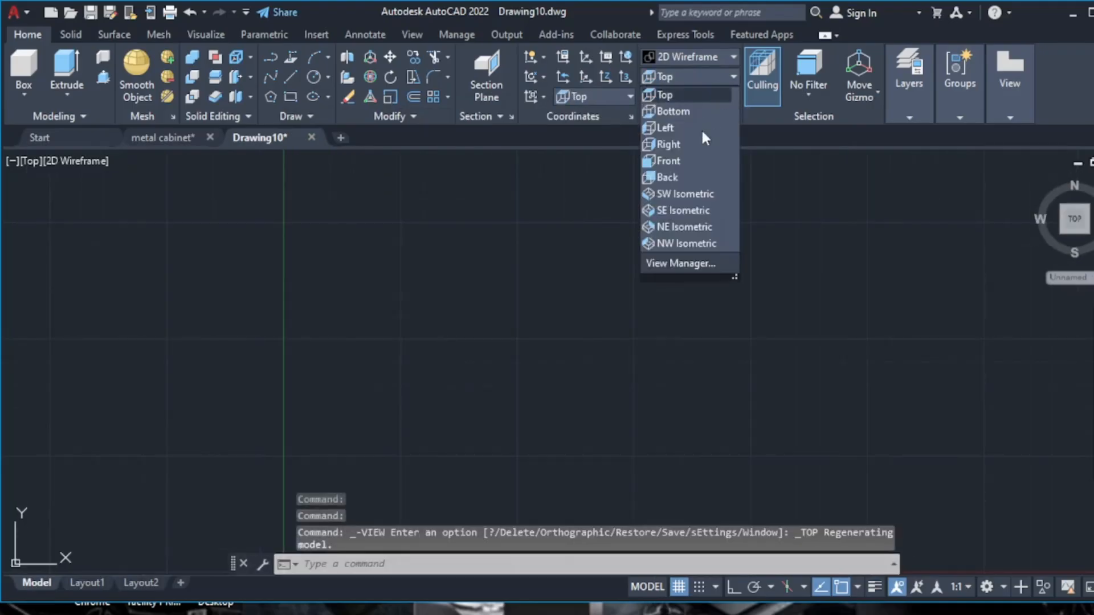
left_click(692, 209)
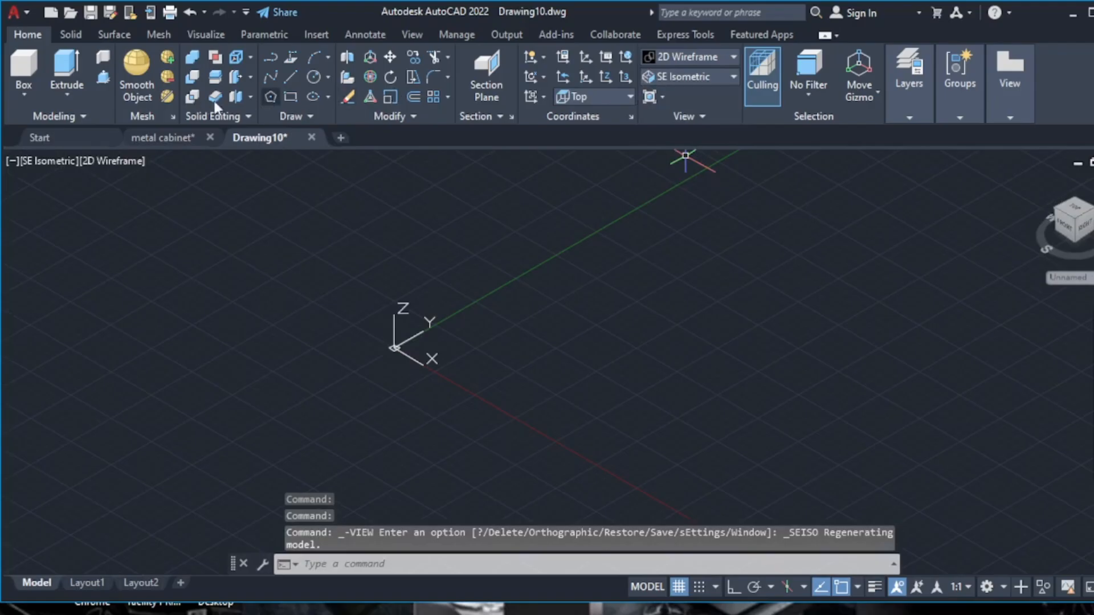
left_click(289, 96)
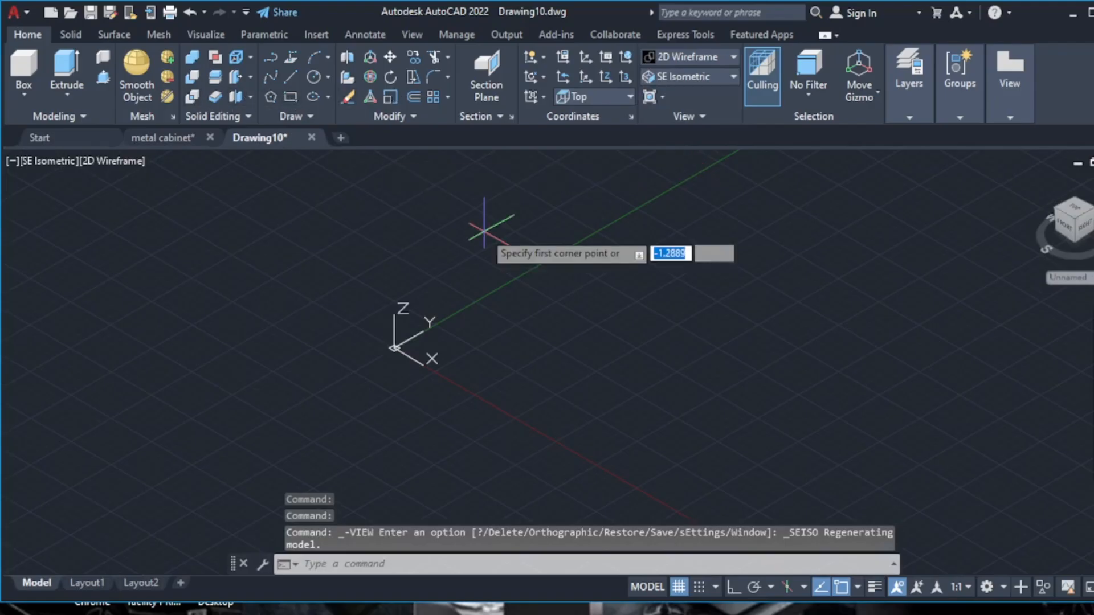
left_click(487, 223)
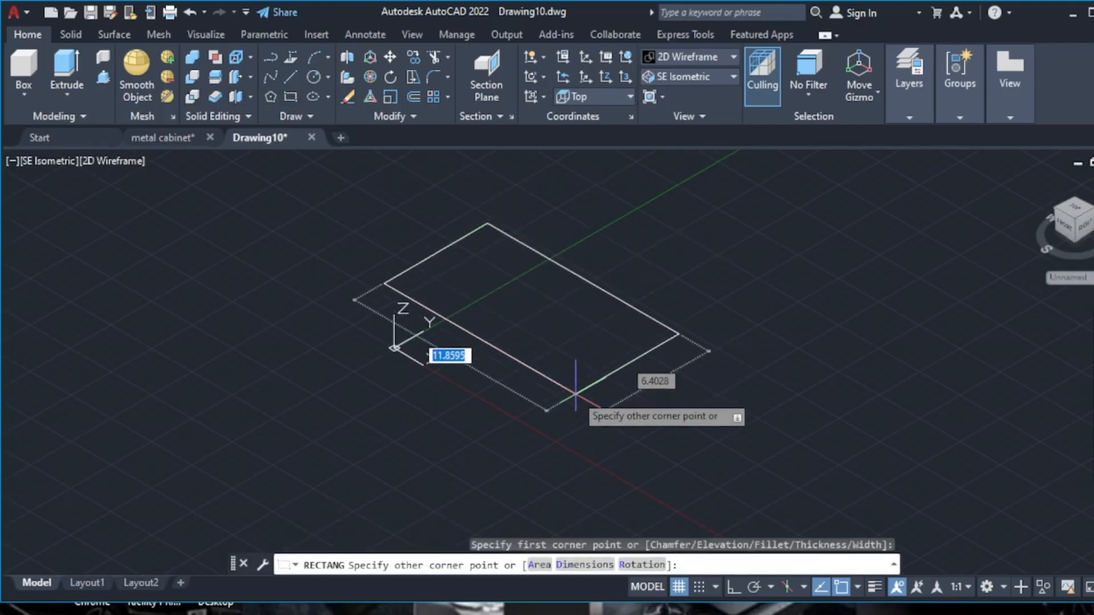
left_click(575, 393)
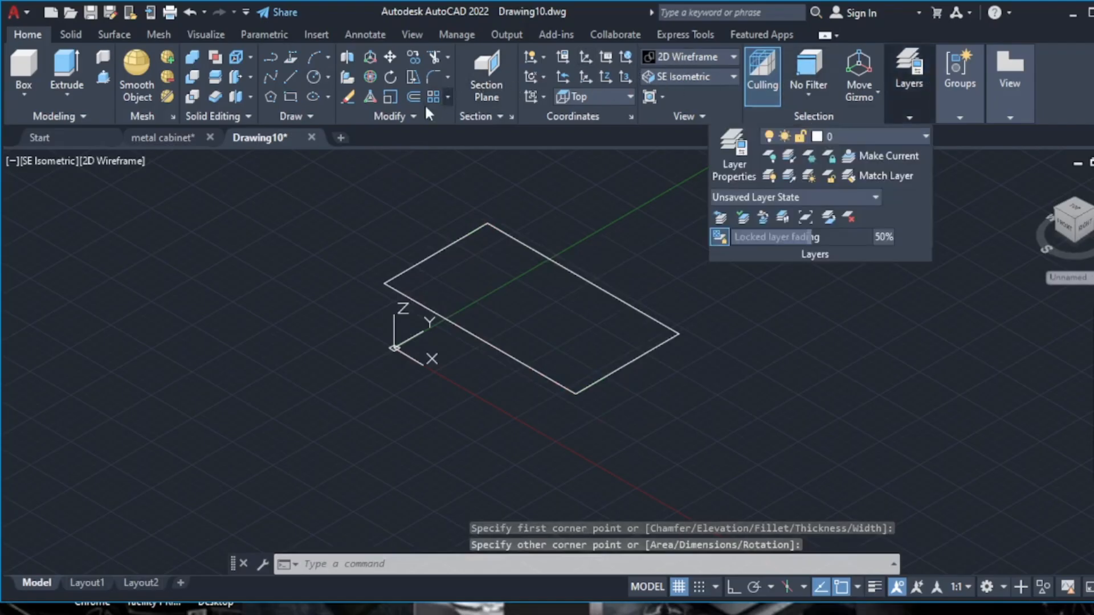
- Extrude the rectangle upward into a low solid box
left_click(77, 67)
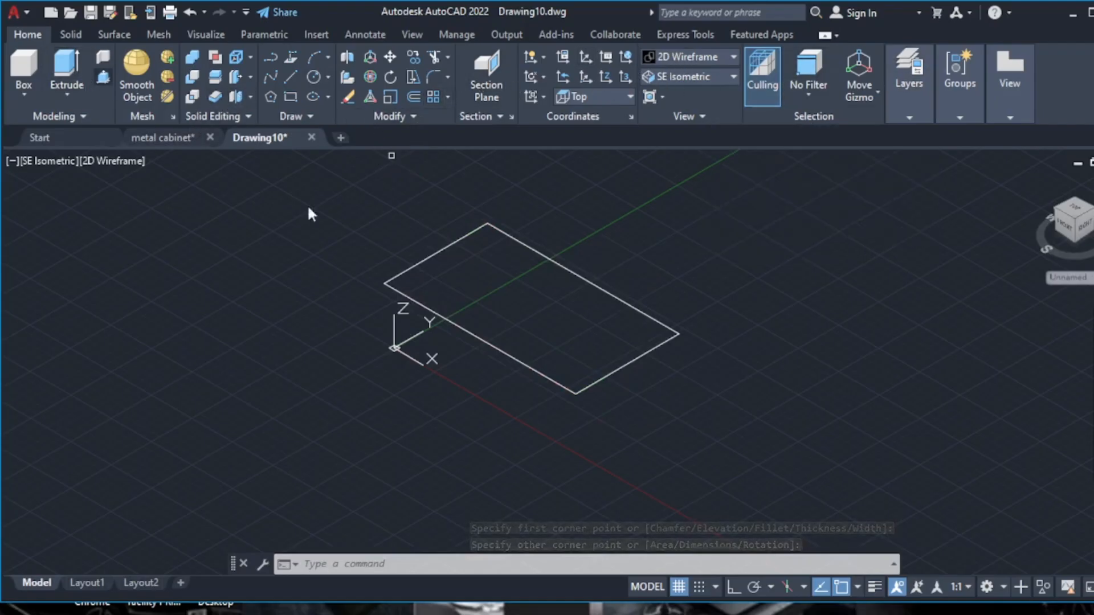
left_click(437, 317)
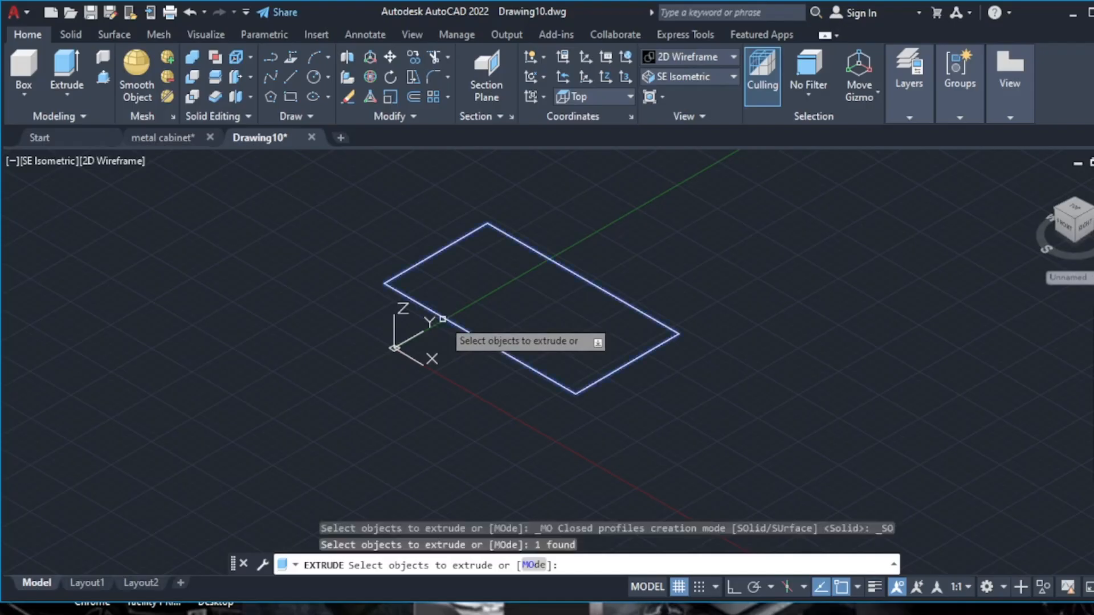
right_click(436, 321)
left_click(470, 331)
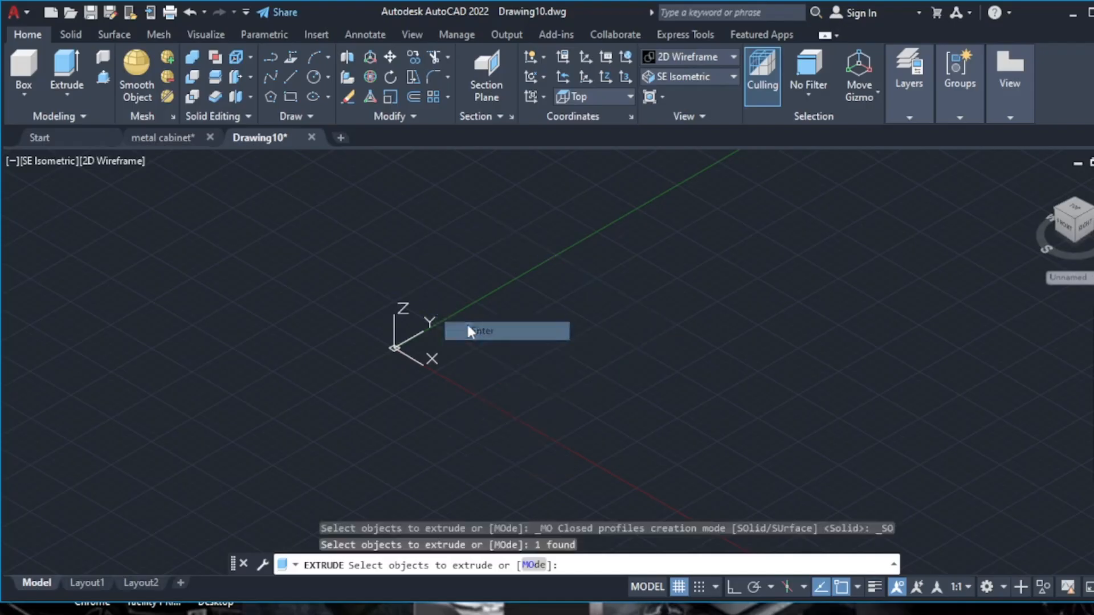
left_click(456, 288)
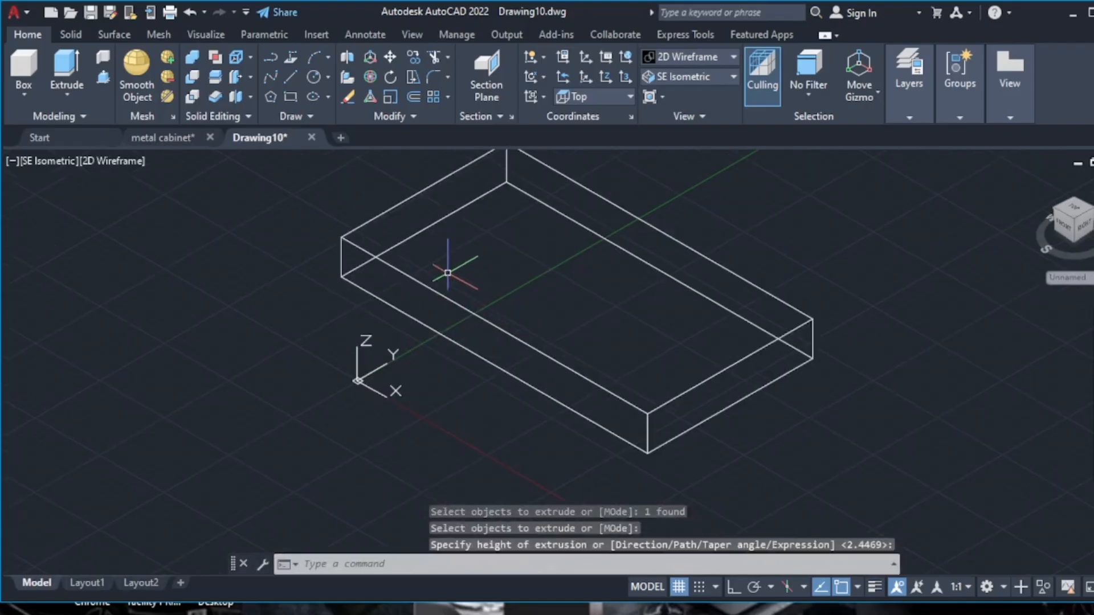
- Set the visual style of the model to Shades of Gray
scroll(447, 285, "down", 2)
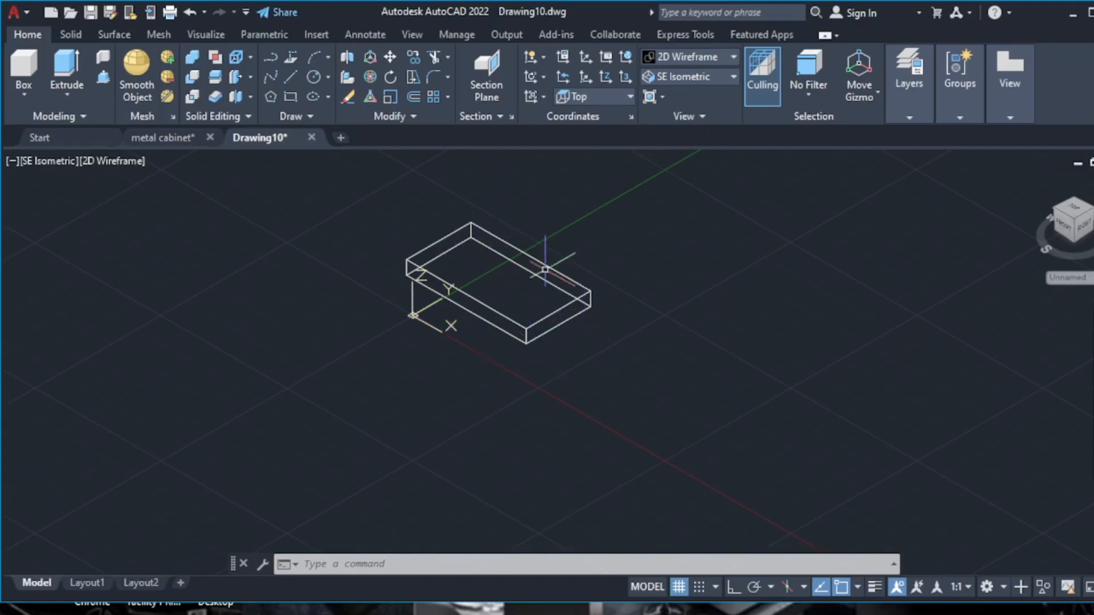
left_click(732, 58)
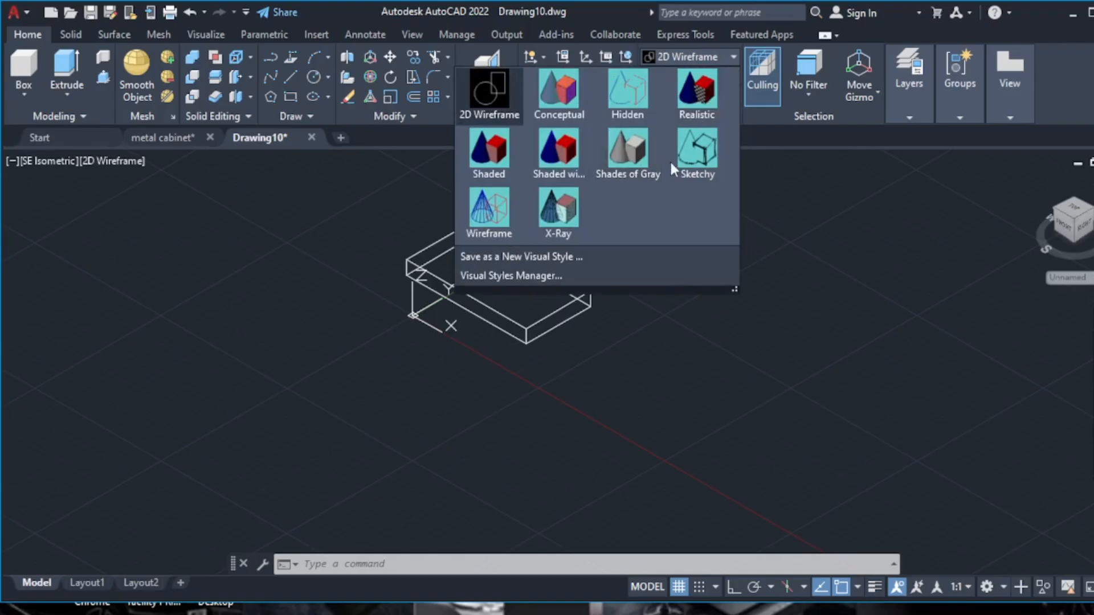
left_click(618, 166)
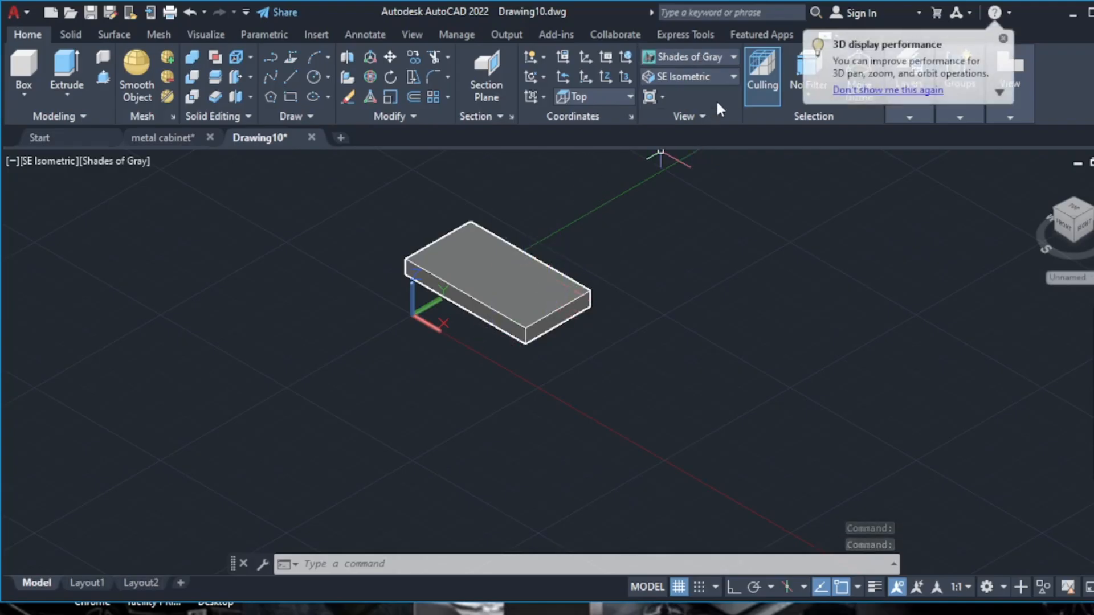
- Examine the solid box in the Top, Bottom, Left, Right and Back preset views
left_click(725, 75)
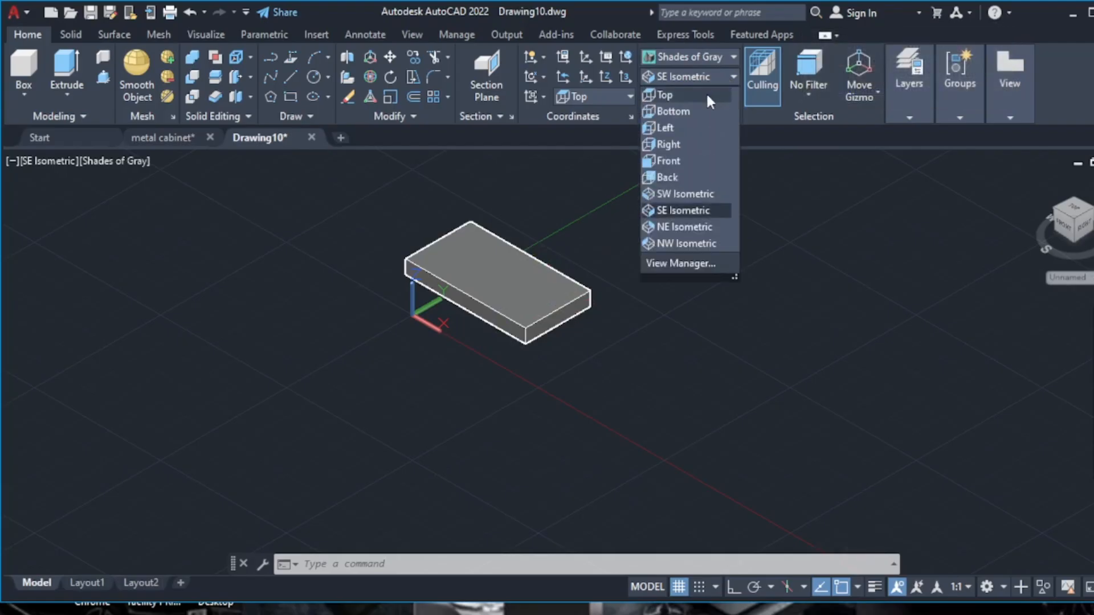
left_click(665, 94)
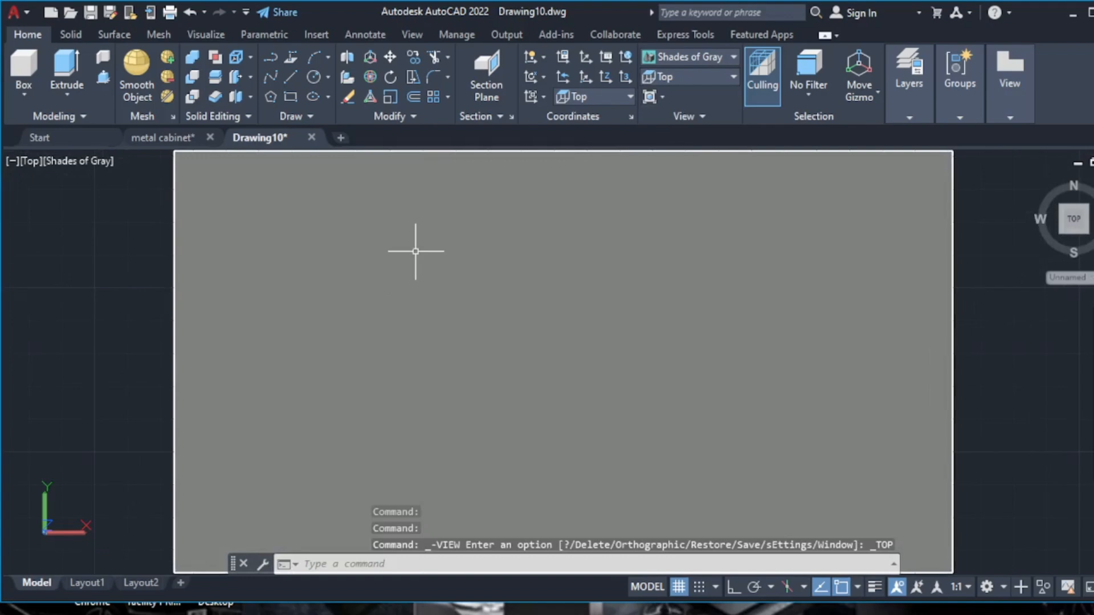
left_click(733, 77)
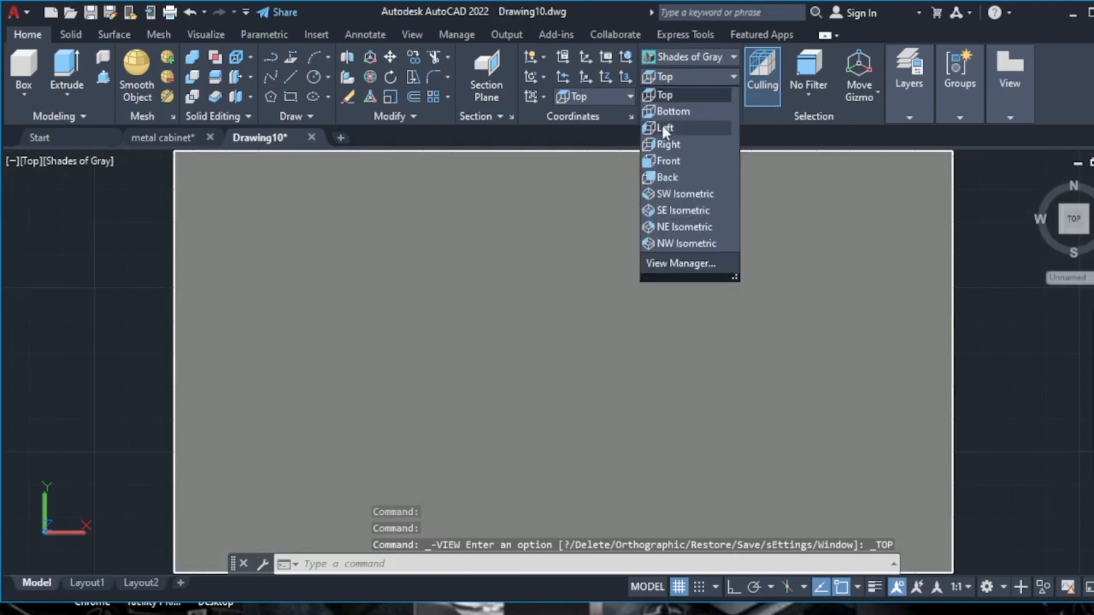
left_click(672, 114)
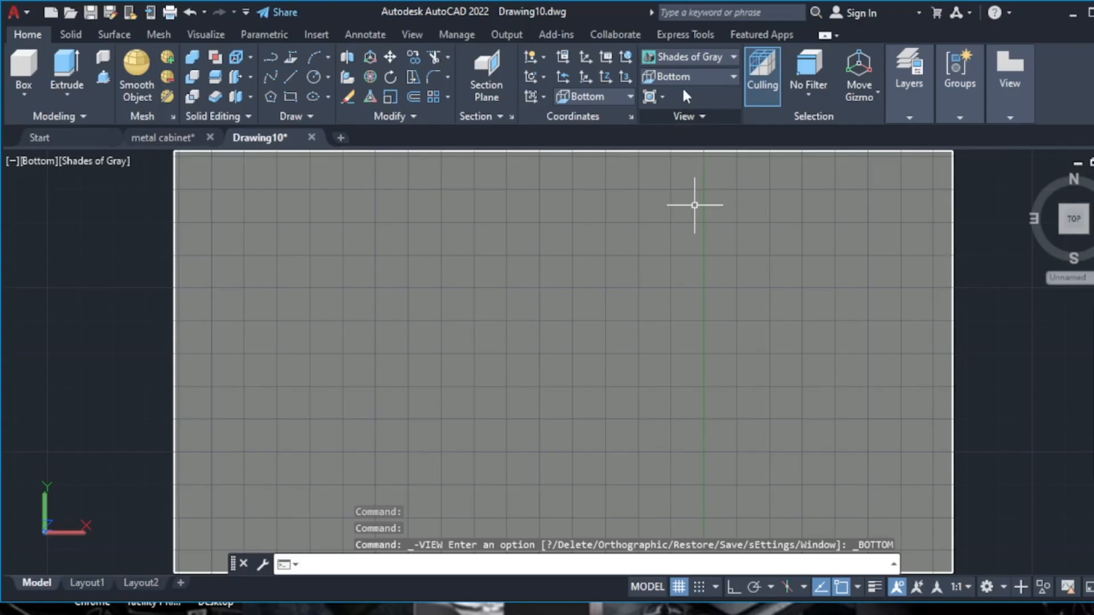
left_click(705, 73)
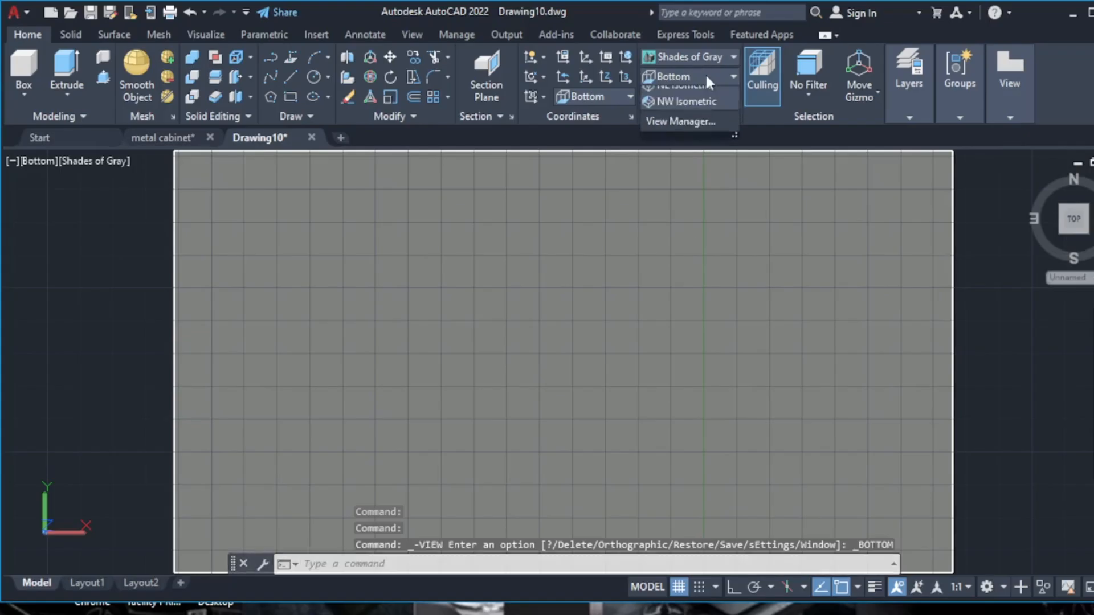
left_click(691, 125)
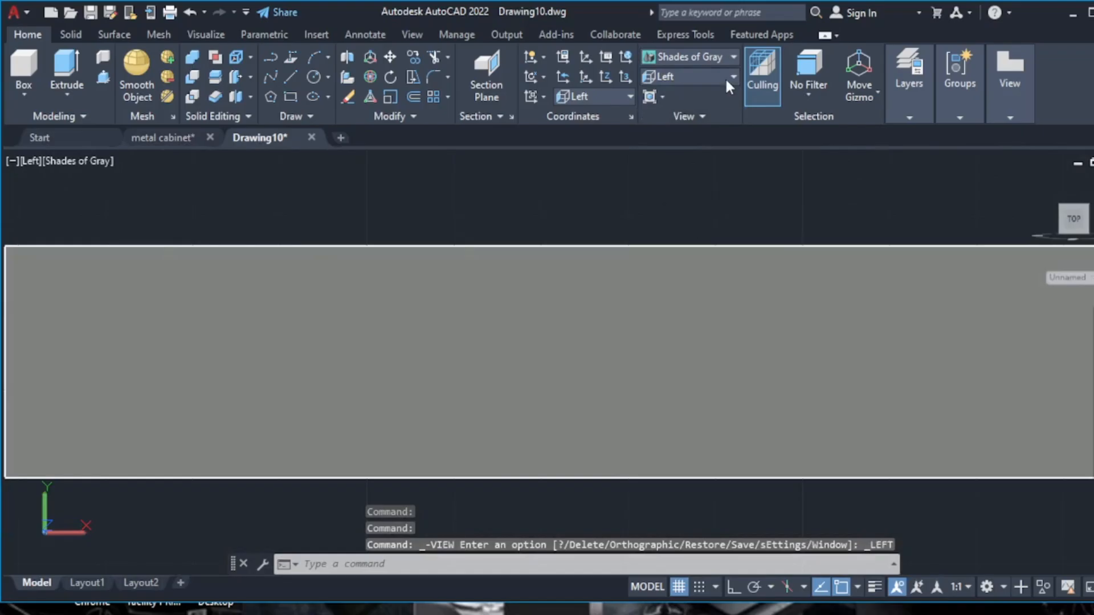
left_click(725, 77)
left_click(682, 151)
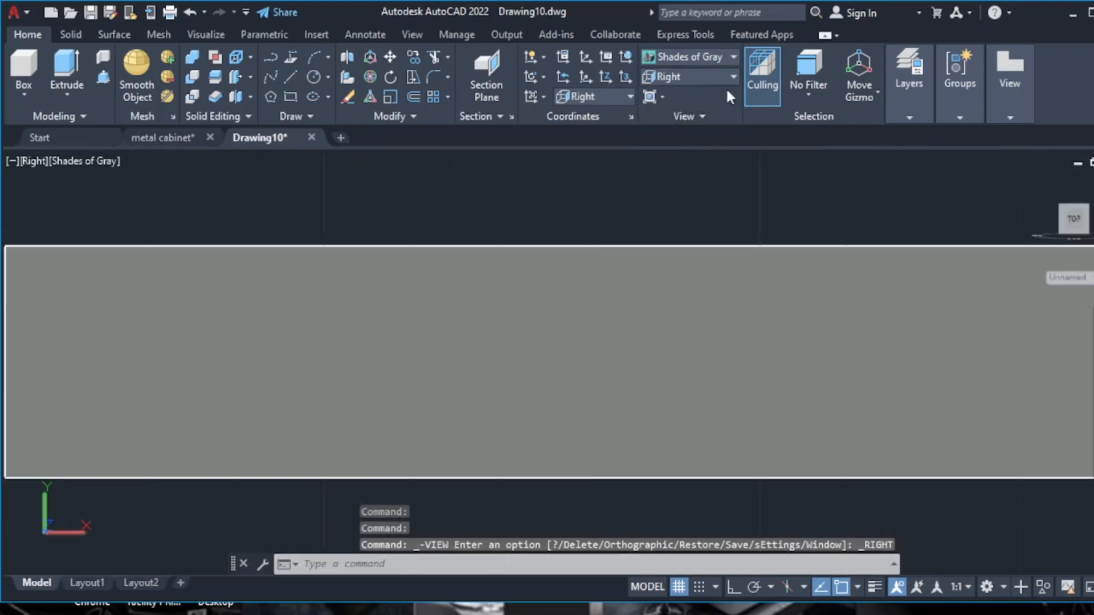
left_click(732, 77)
left_click(691, 176)
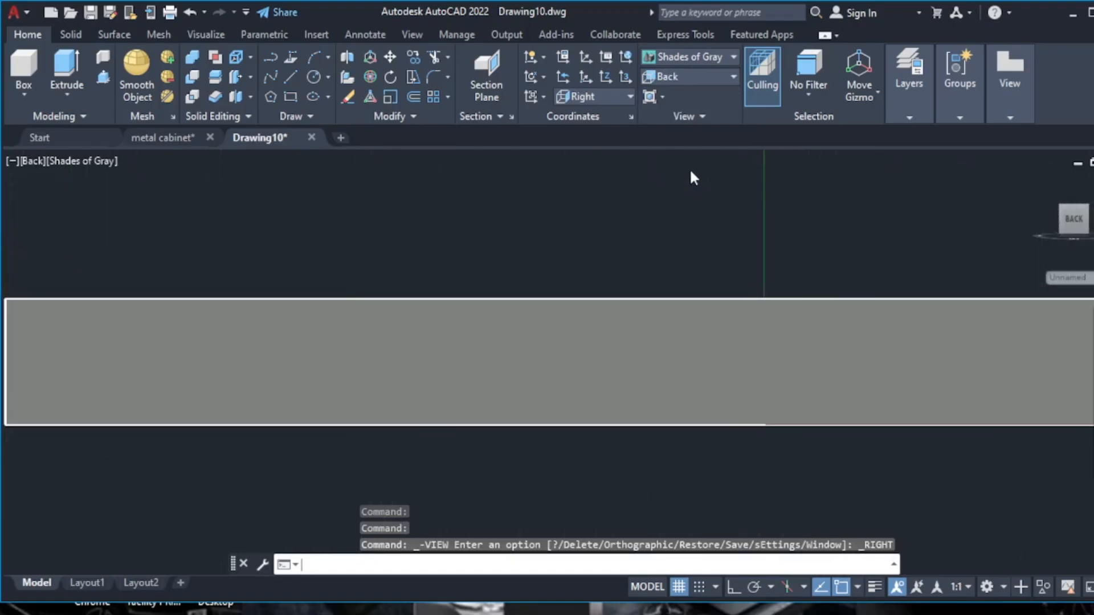
- Set the view to Top and delete the solid box
left_click(712, 75)
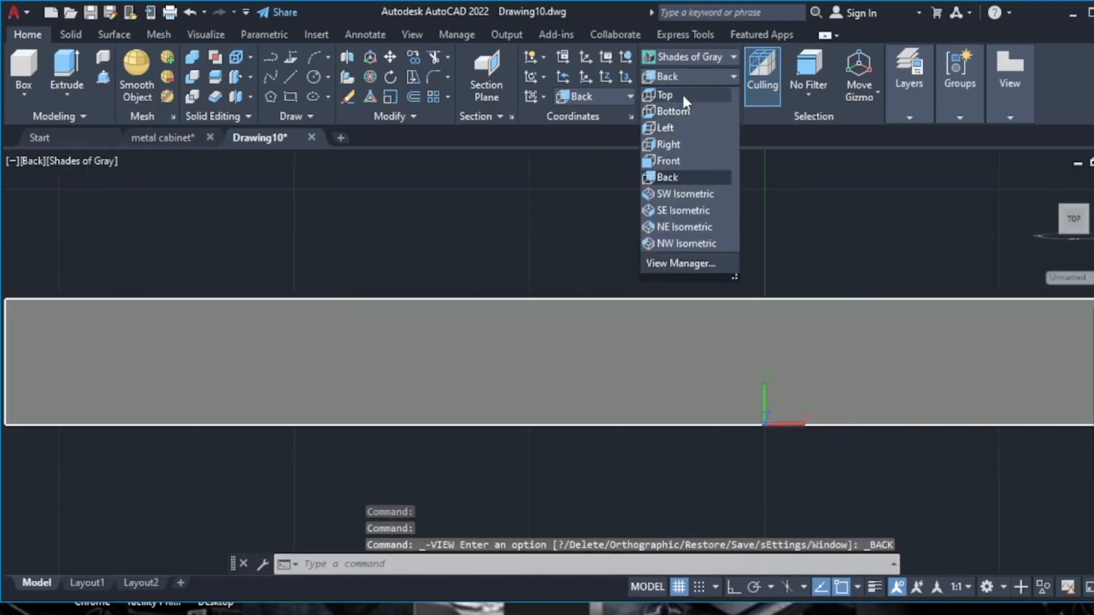
left_click(691, 95)
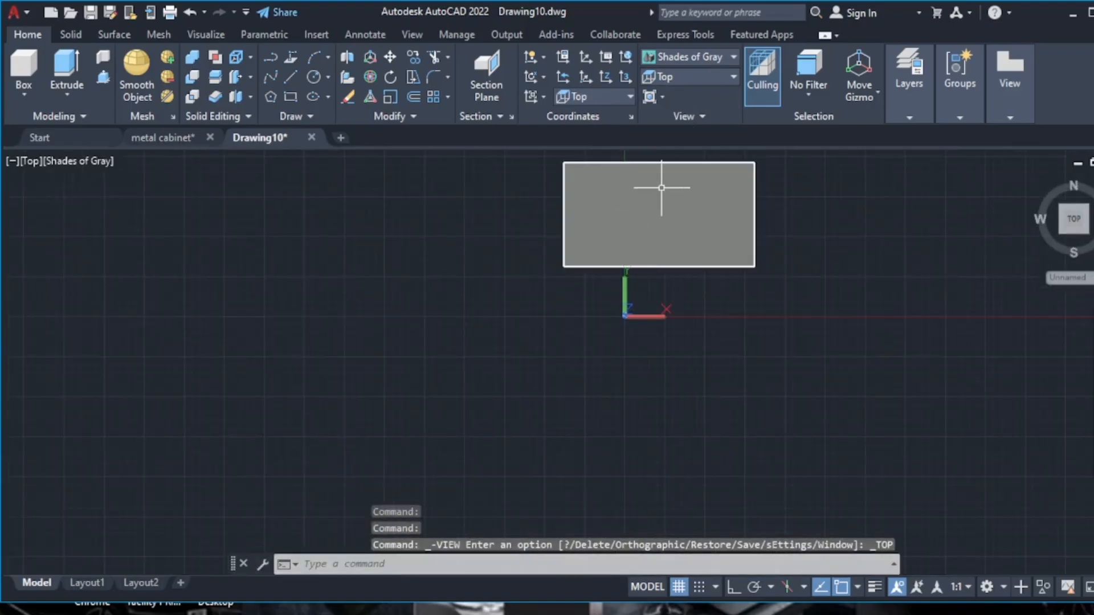
scroll(696, 177, "up", 3)
middle_click_drag(696, 177, 708, 298)
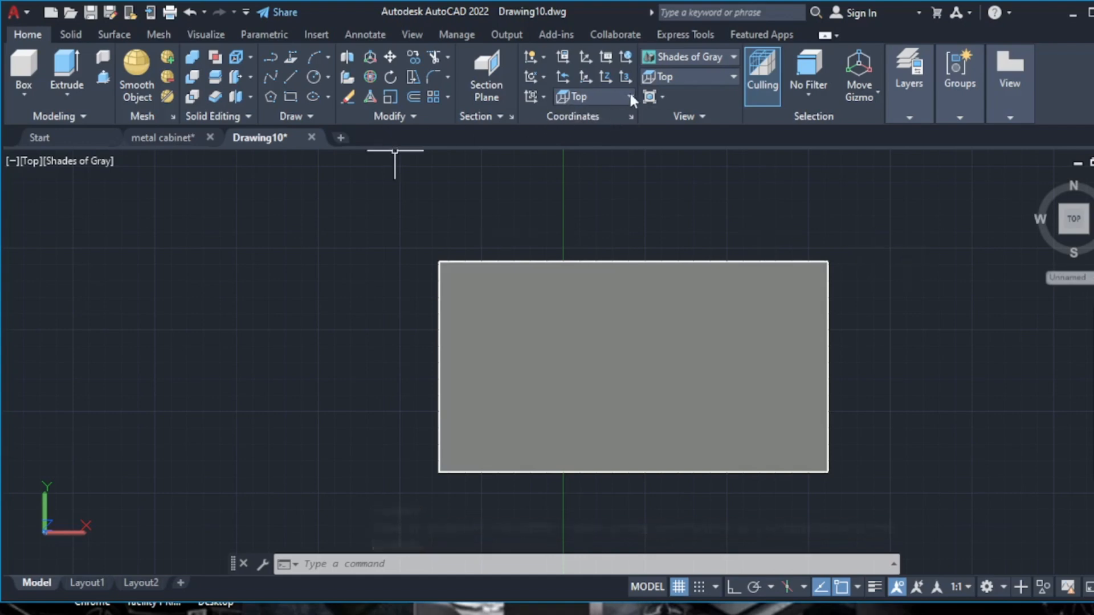
left_click(860, 242)
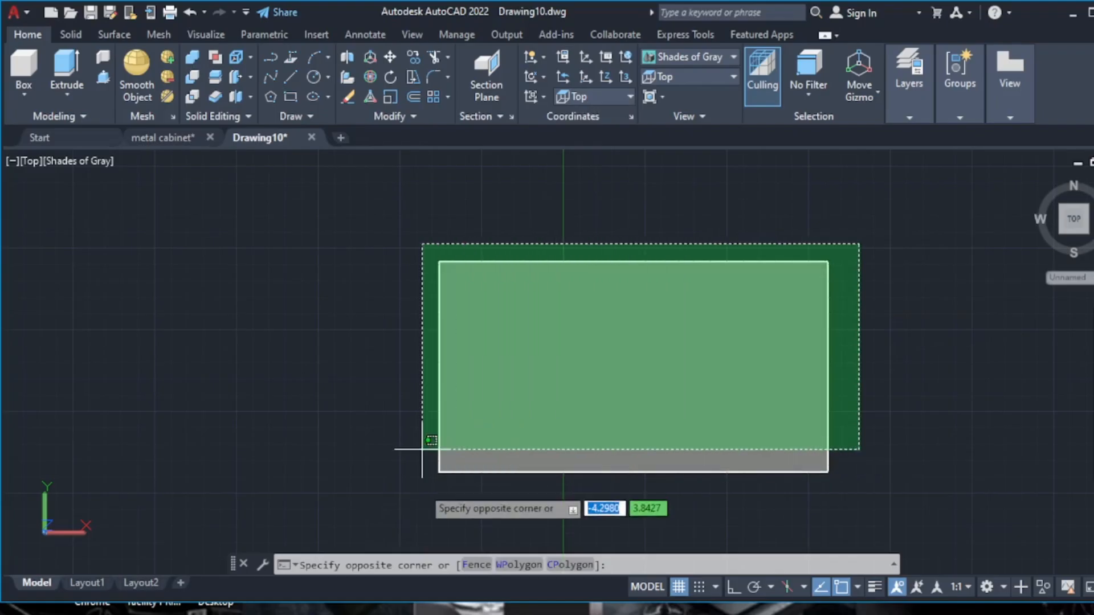
left_click(400, 510)
key("Delete")
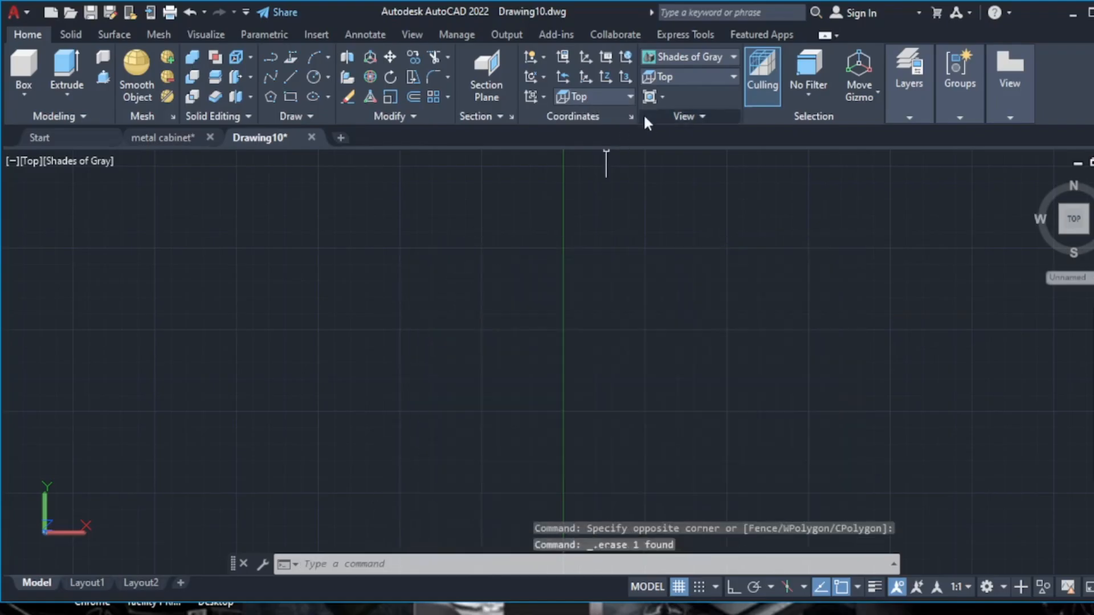
- Set the view to SE Isometric and review the available UCS orientations, keeping Top
left_click(695, 78)
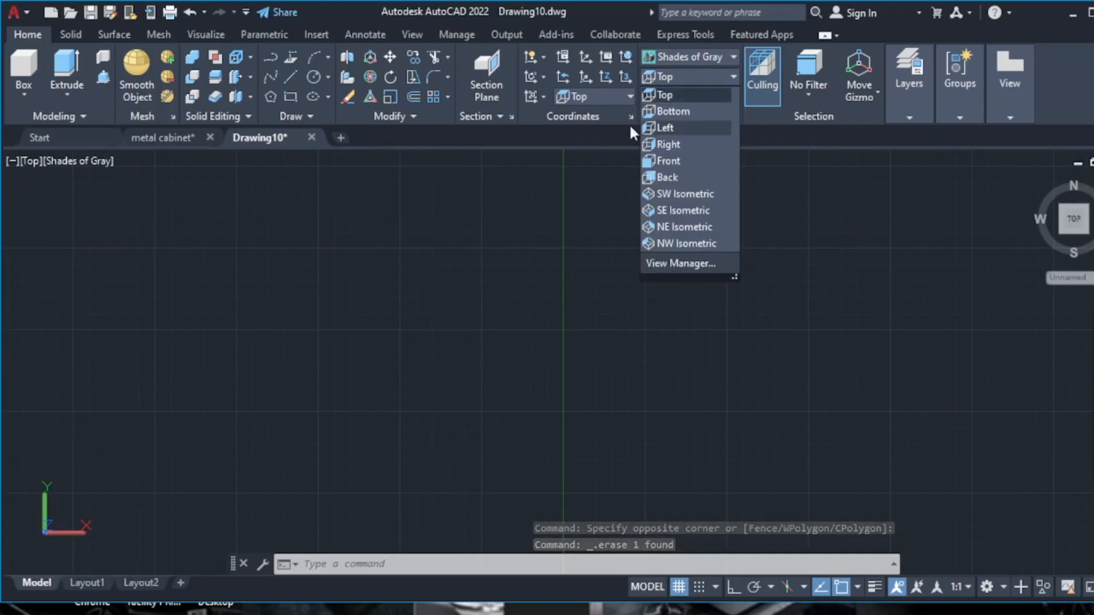
left_click(666, 212)
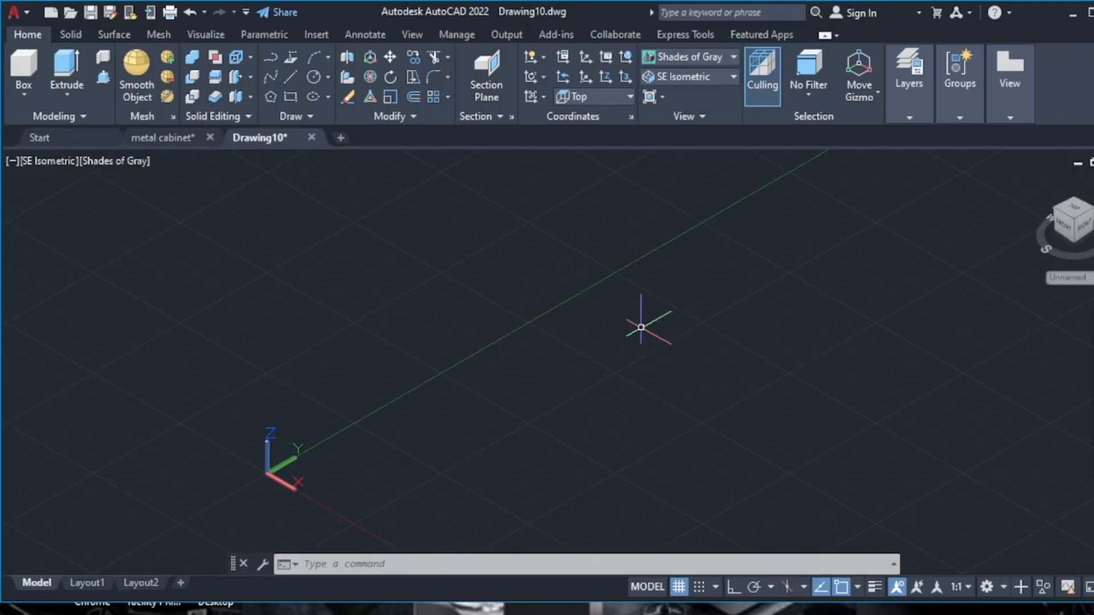
left_click(708, 76)
left_click(702, 211)
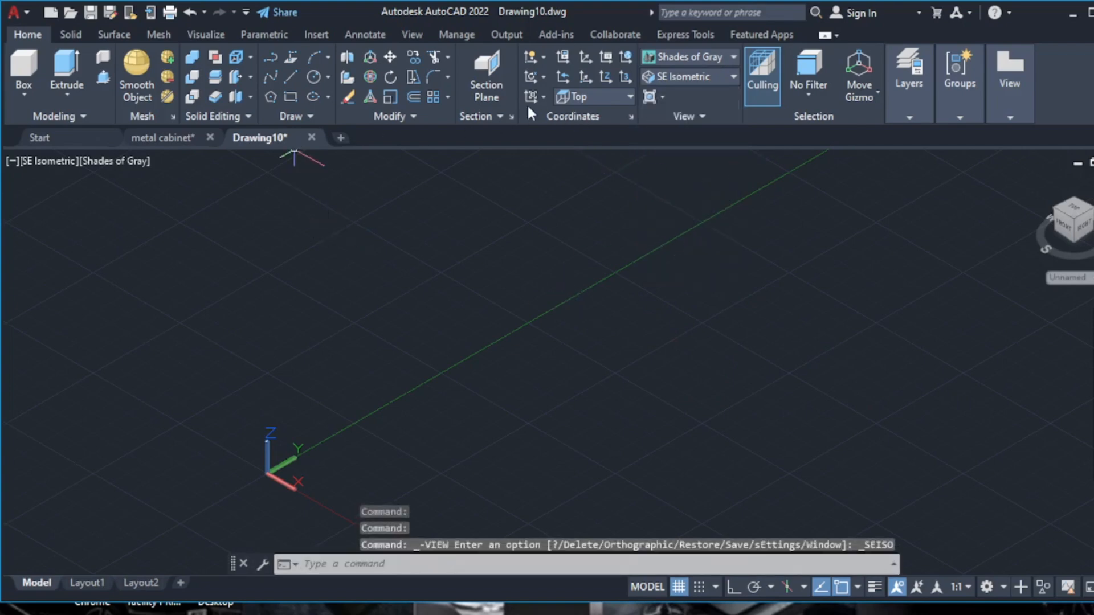
left_click(629, 97)
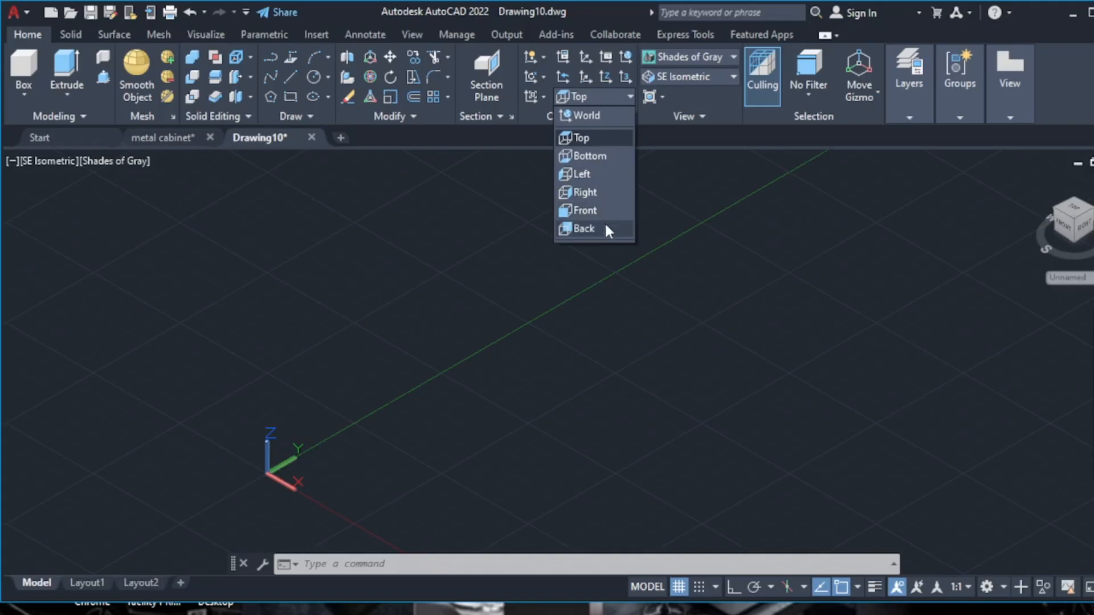
left_click(600, 97)
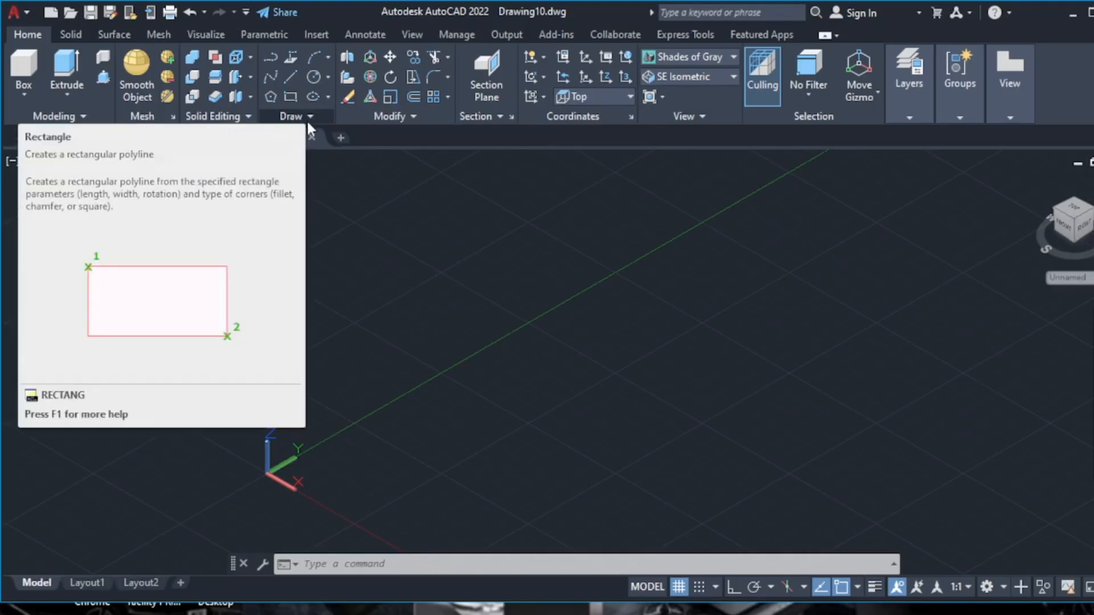
- Draw a flat rectangle with one side about 3.81 units long on the Top plane, across the green Y axis
left_click(283, 98)
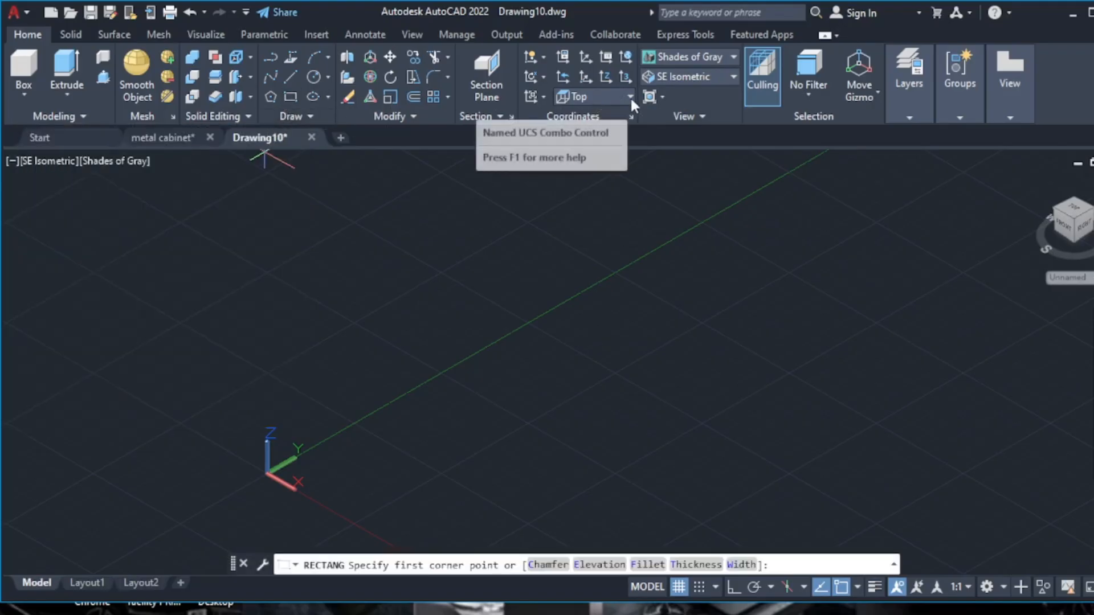
left_click(298, 97)
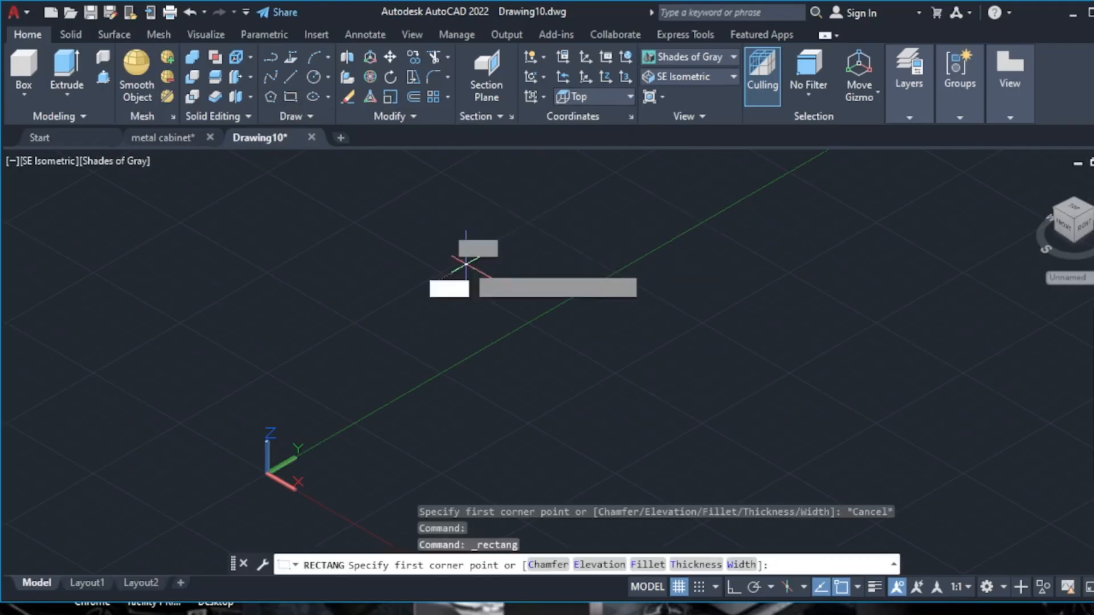
left_click(466, 265)
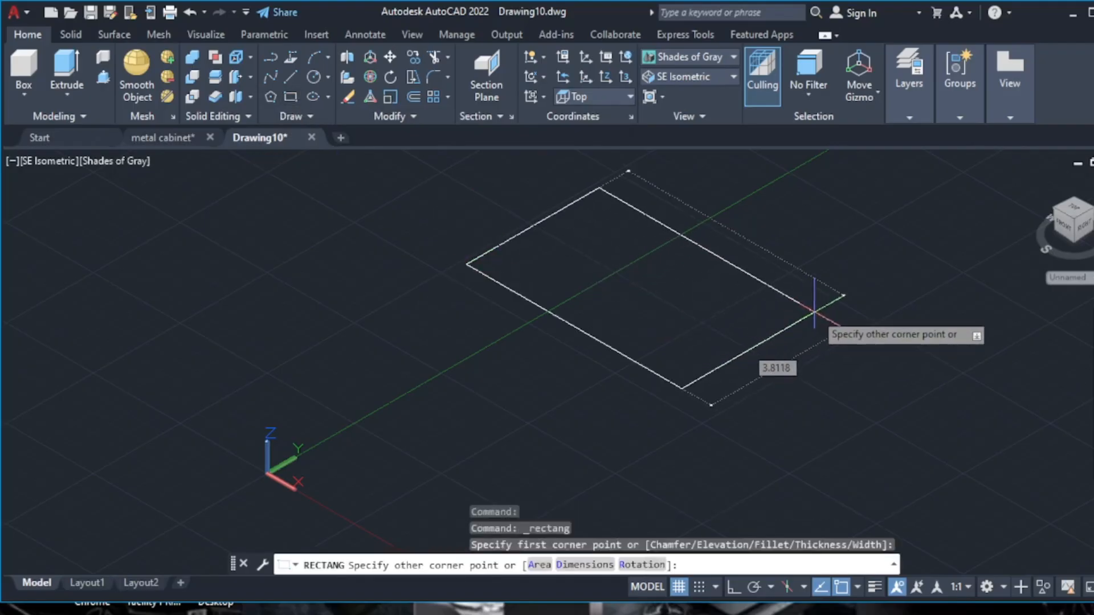
left_click(814, 312)
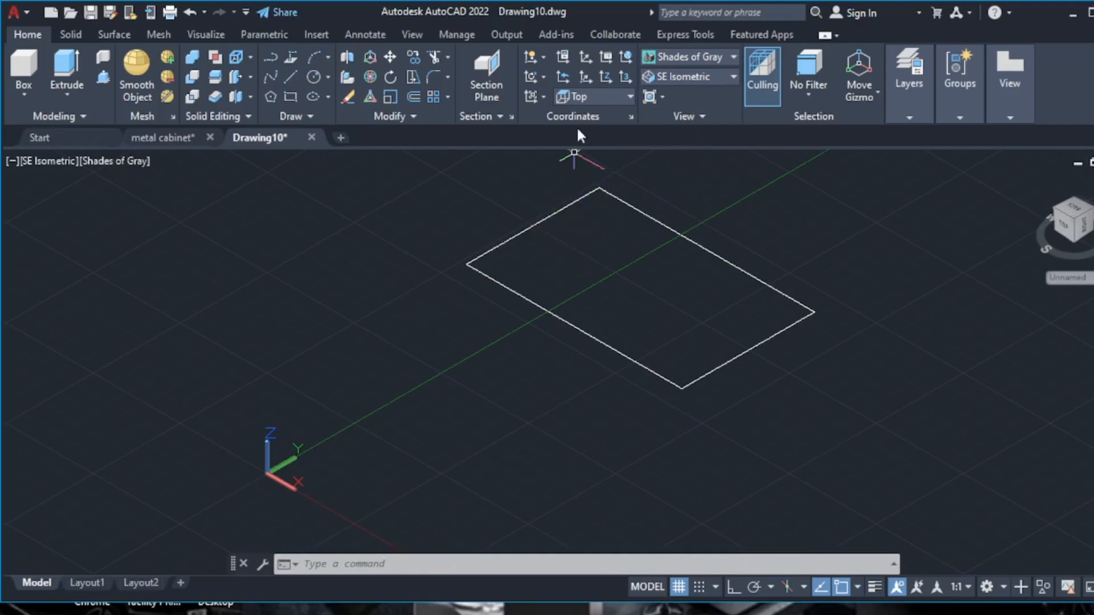
- Set the UCS to Left and draw an upright rectangle between the origin and the flat rectangle
left_click(629, 98)
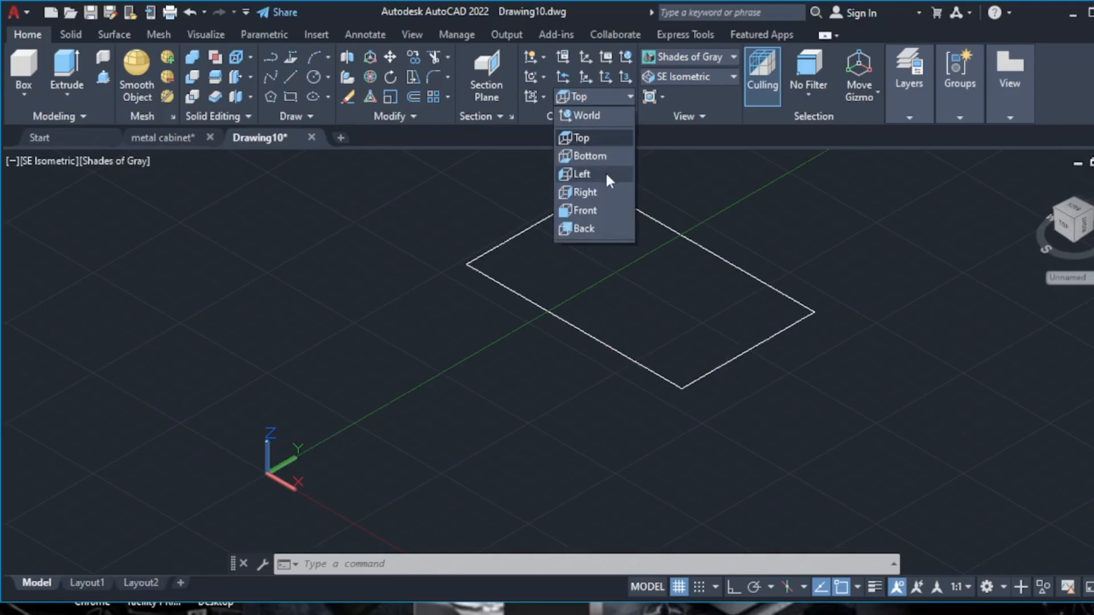
left_click(607, 177)
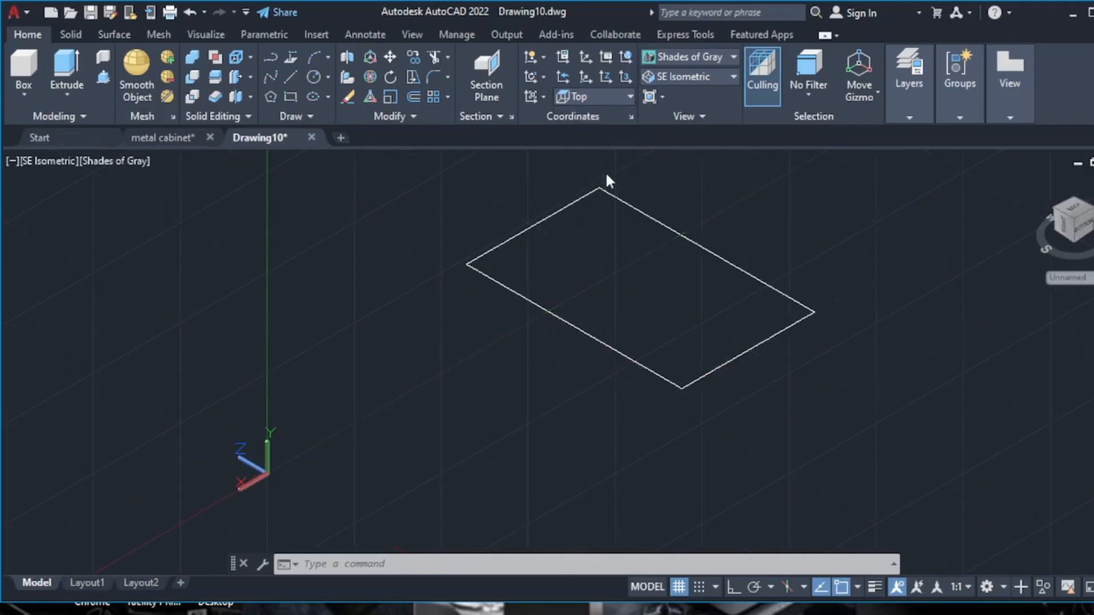
left_click(290, 97)
left_click(385, 274)
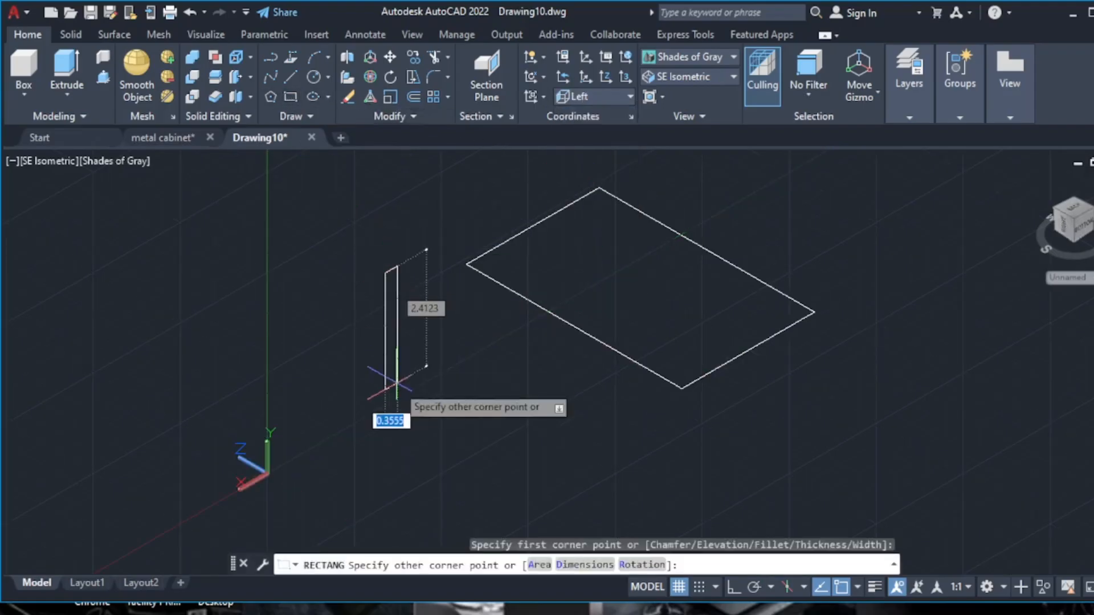
left_click(290, 450)
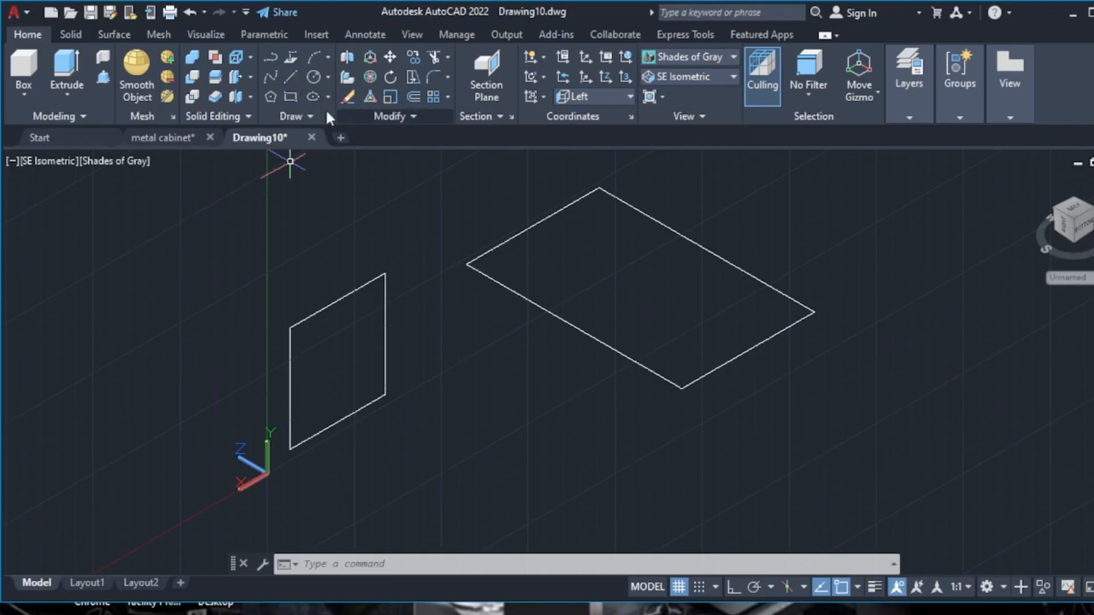
- Erase both the flat and the upright rectangle from the drawing
left_click(767, 181)
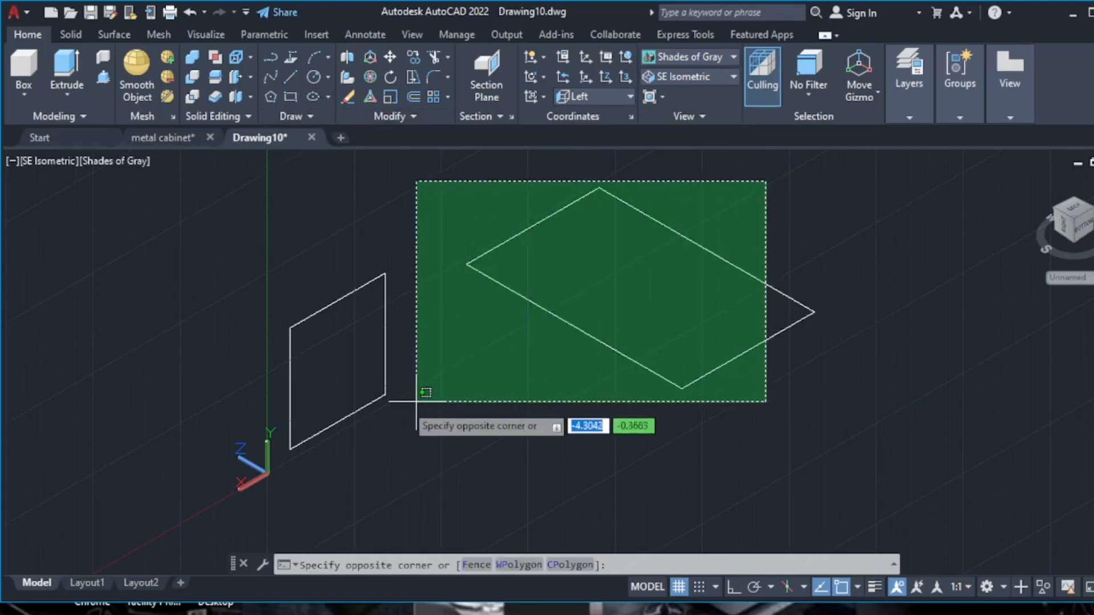
left_click(317, 460)
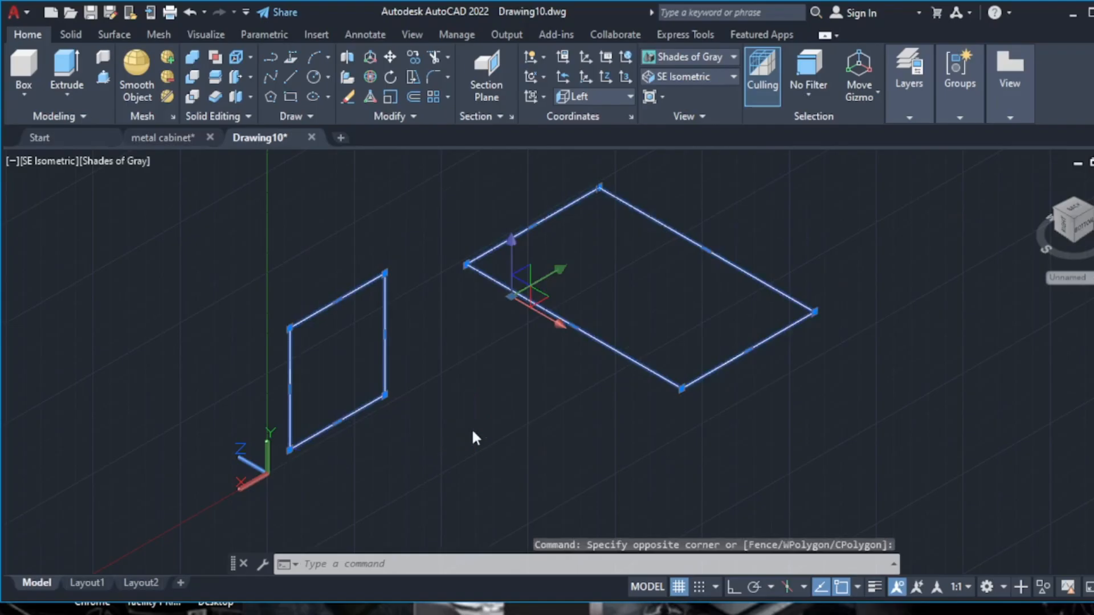
right_click(472, 433)
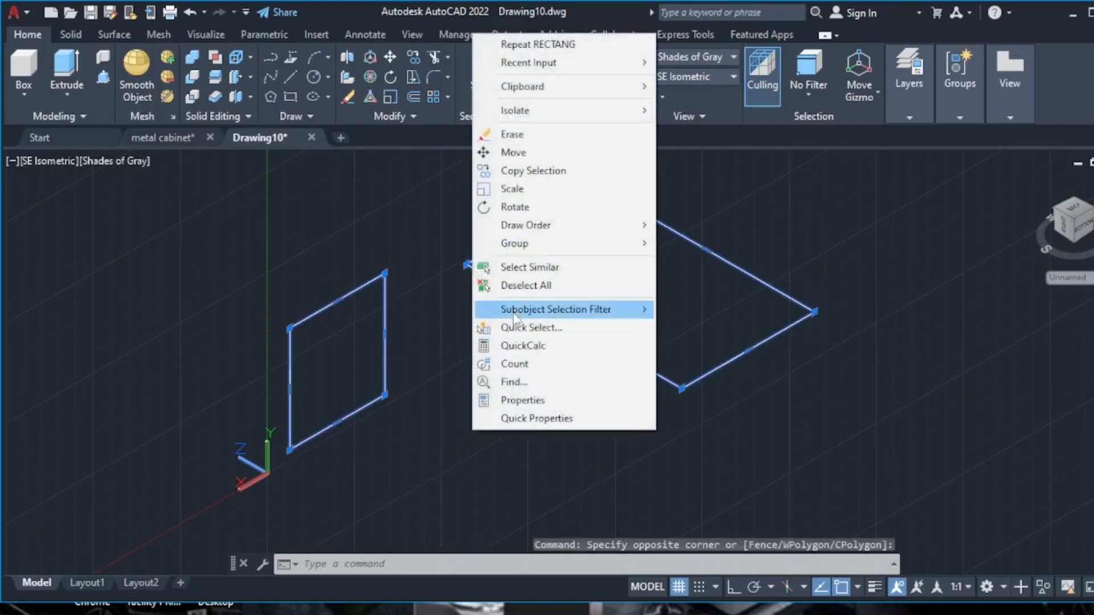
left_click(576, 147)
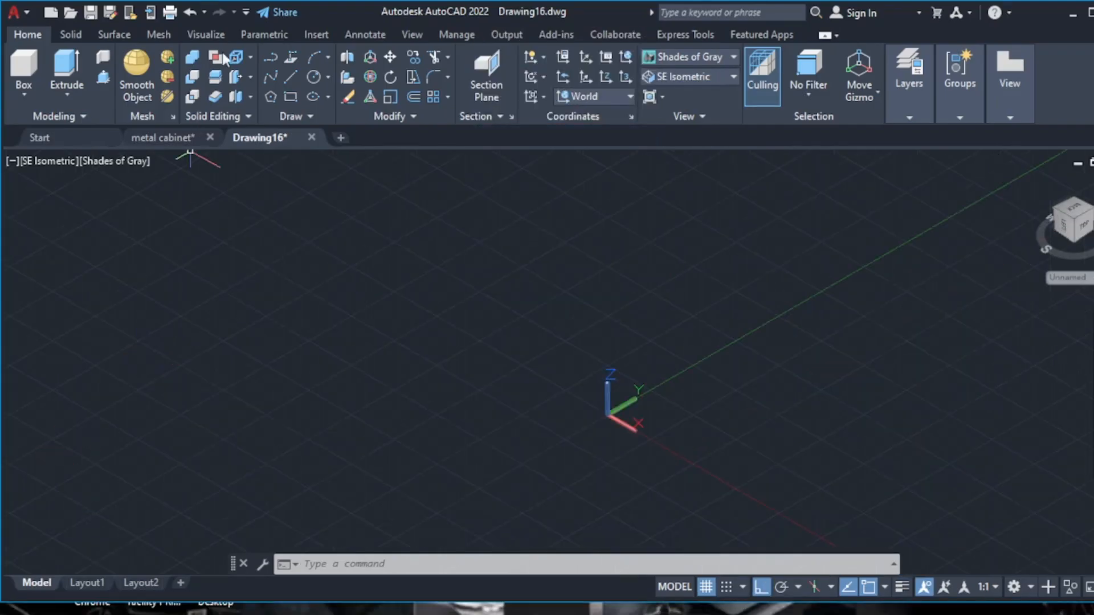
- Examine the whole cabinet frame in the metal cabinet drawing, and return to Drawing16
left_click(162, 137)
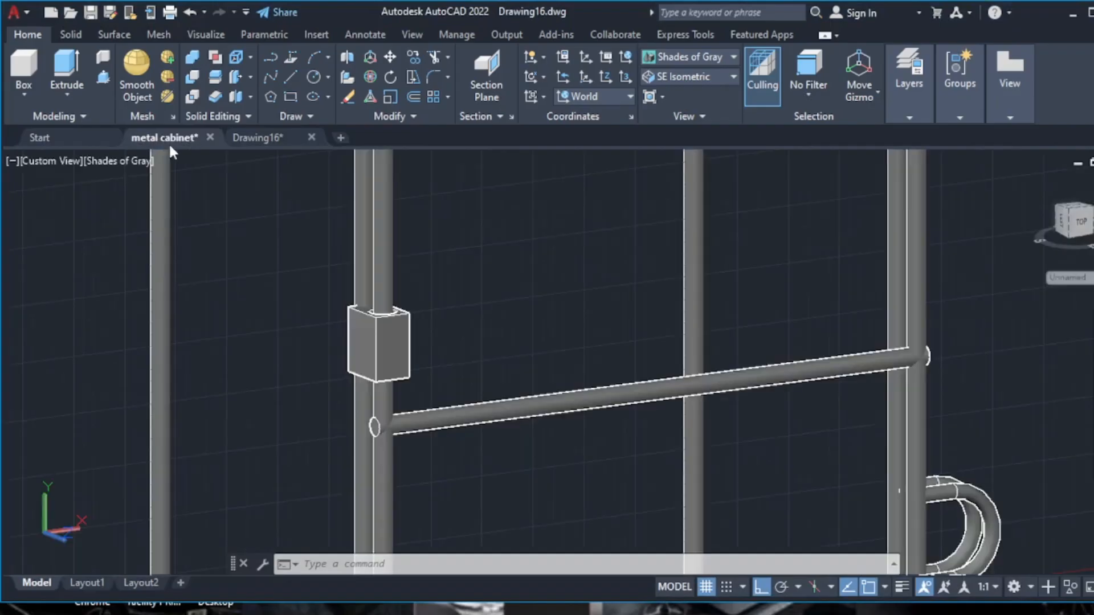
scroll(213, 231, "down", 6)
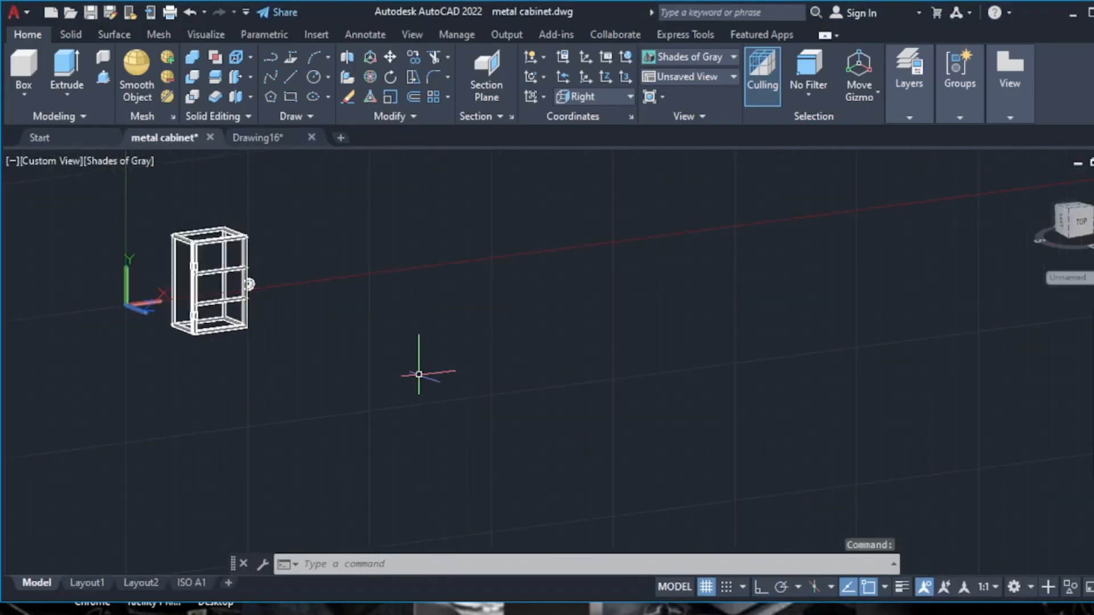
scroll(251, 285, "up", 2)
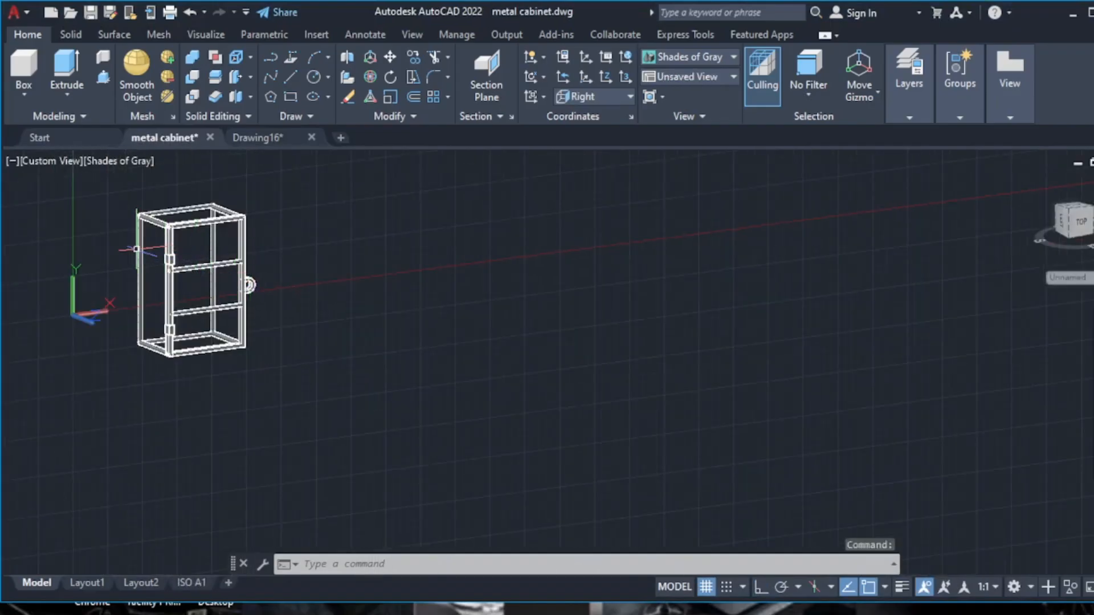
scroll(191, 250, "up", 2)
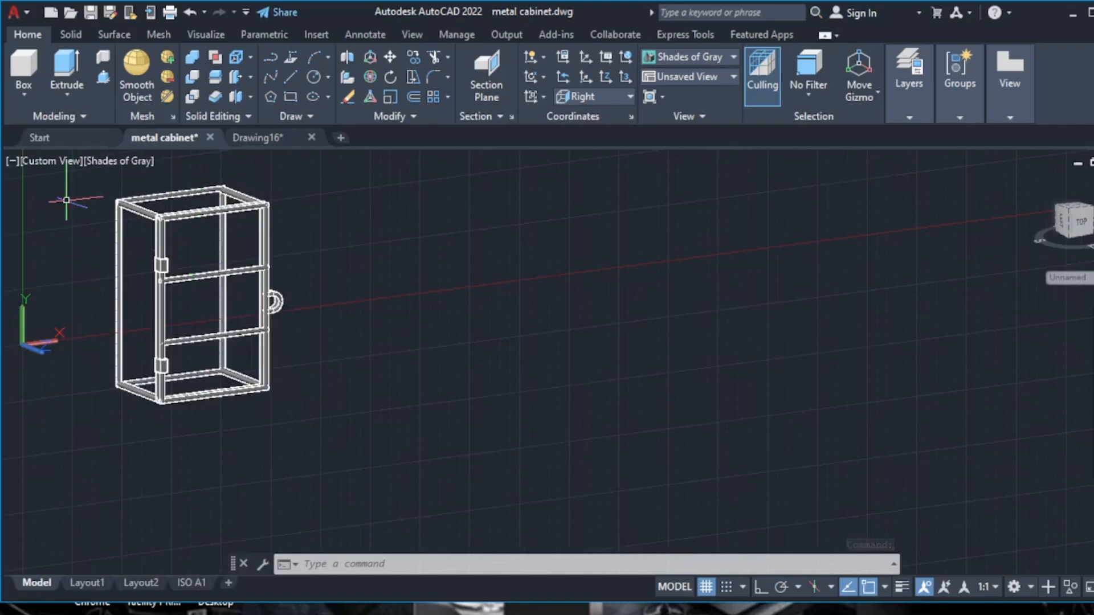
left_click(268, 138)
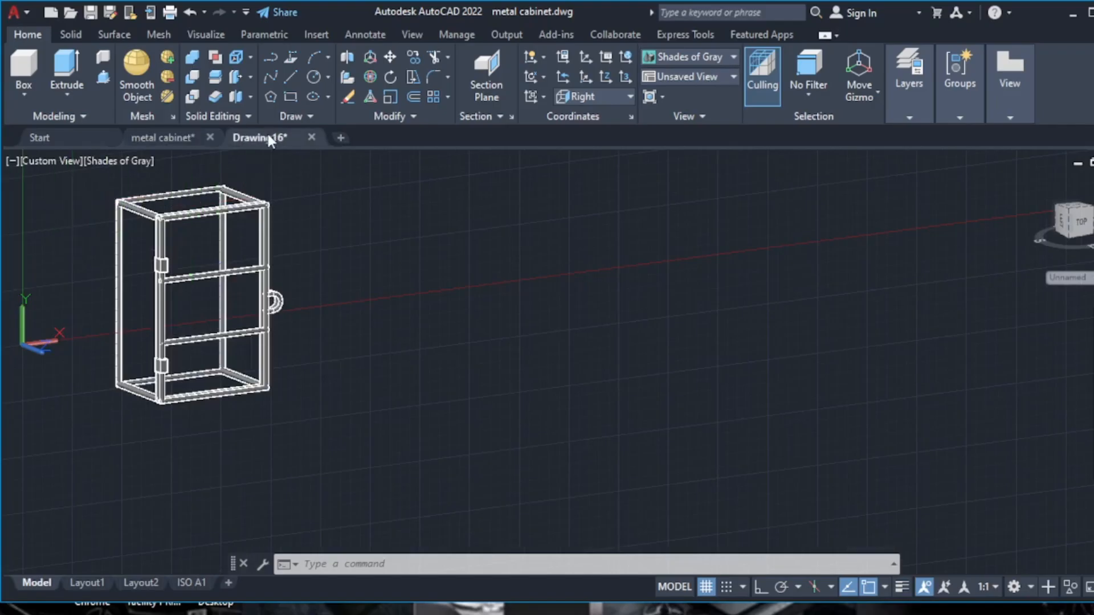
- With the view set to SE Isometric and the UCS to Right, draw a tall upright rectangle near the origin
left_click(722, 76)
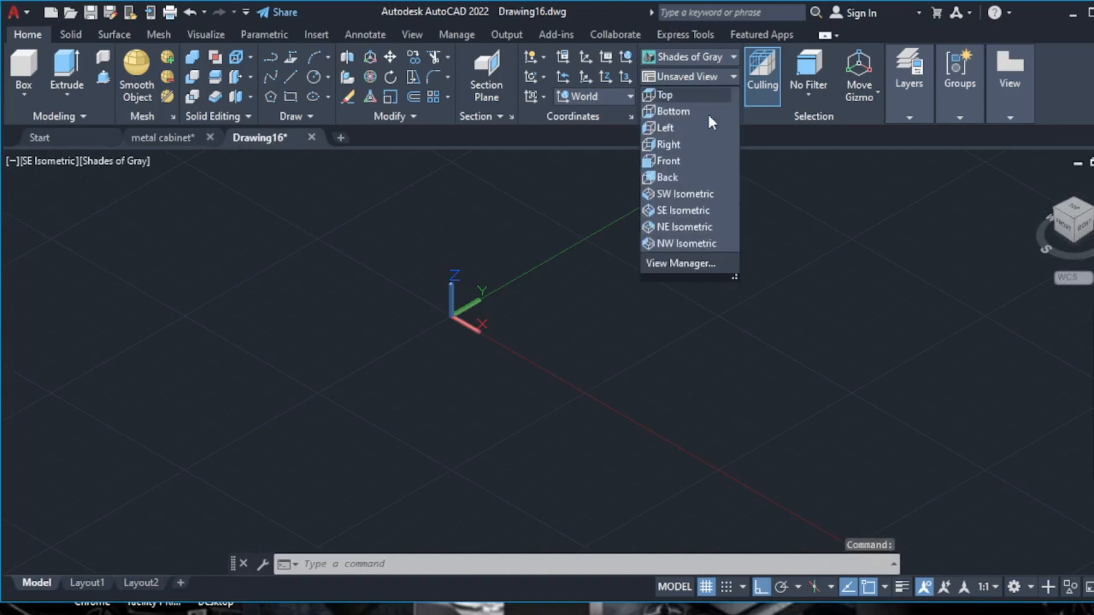
left_click(671, 213)
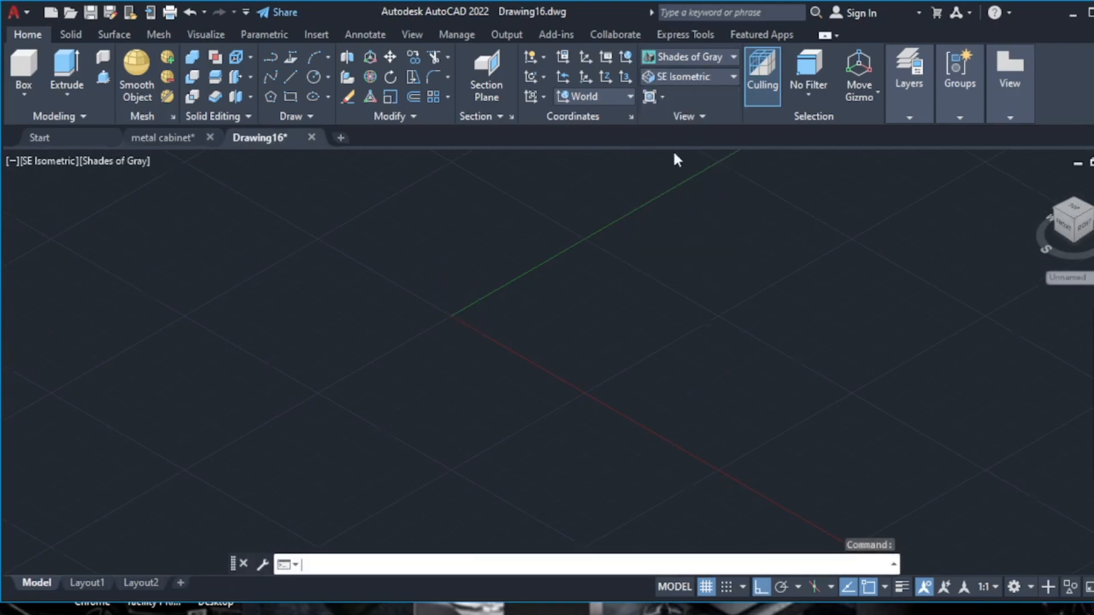
left_click(613, 97)
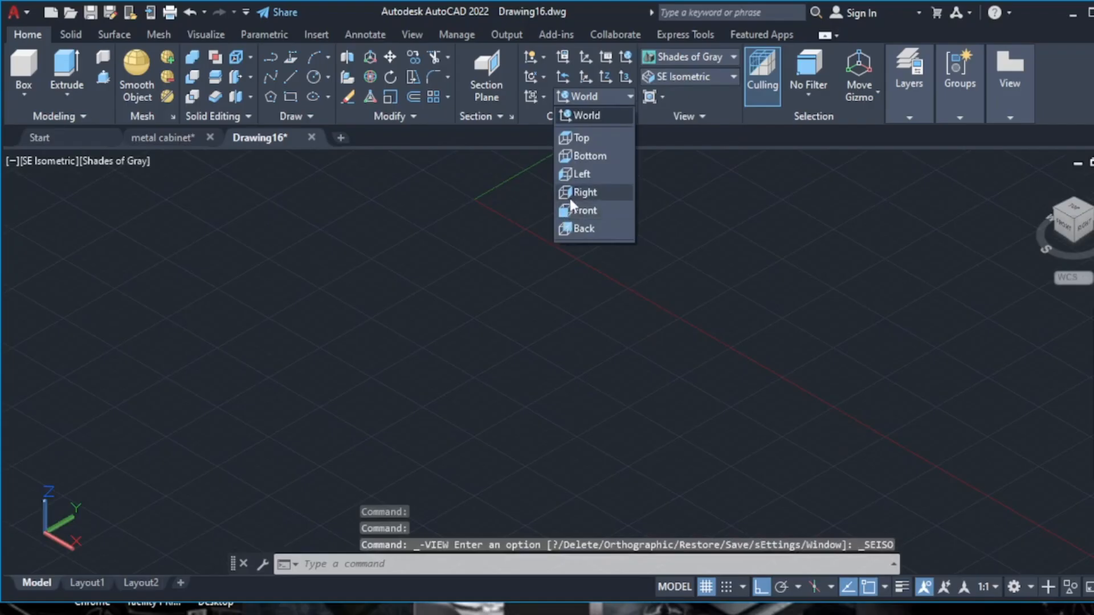
left_click(570, 194)
left_click(291, 97)
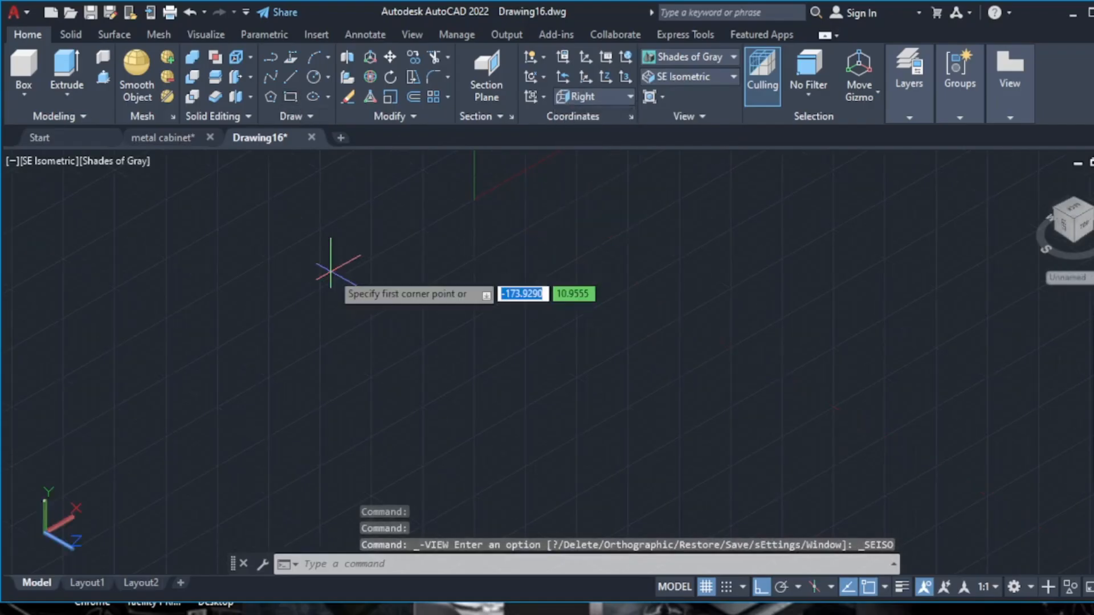
left_click(291, 222)
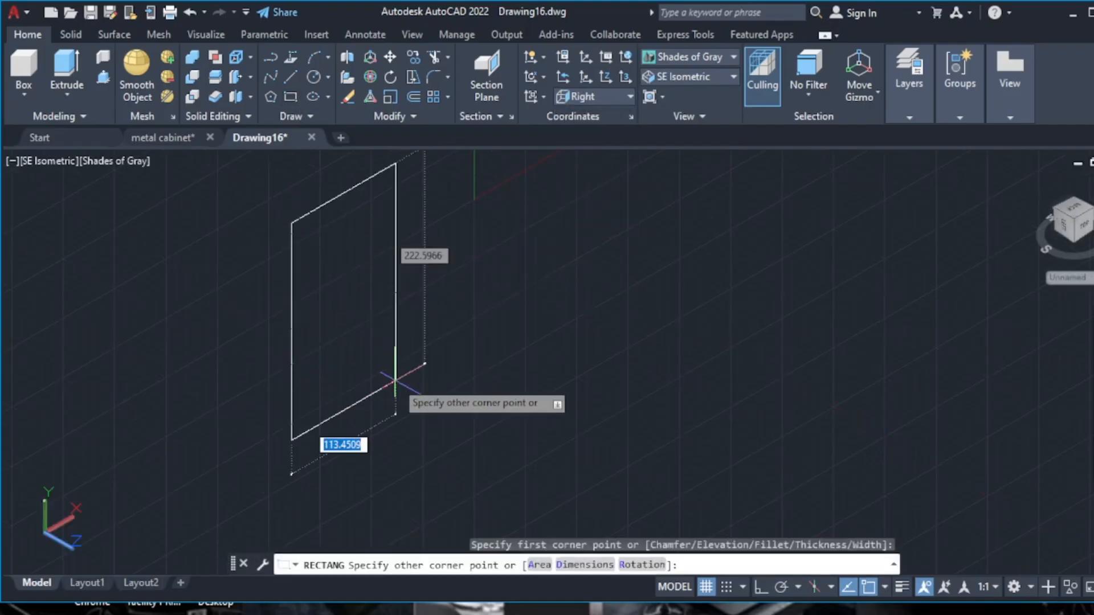
left_click(431, 403)
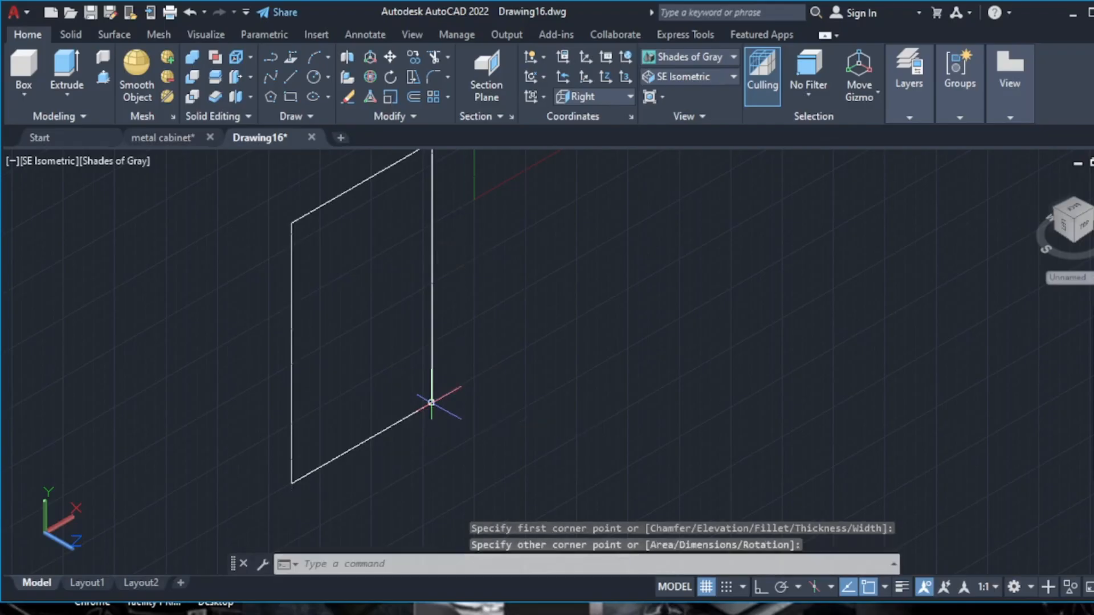
- Explode the tall upright rectangle into separate lines
scroll(305, 210, "down", 4)
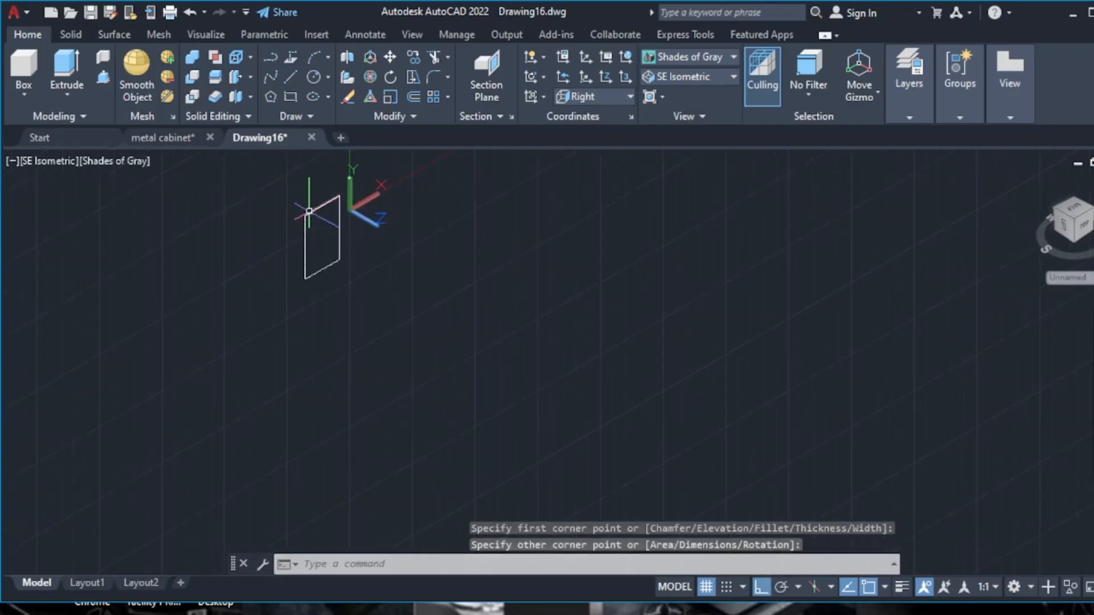
scroll(307, 205, "up", 3)
left_click(325, 215)
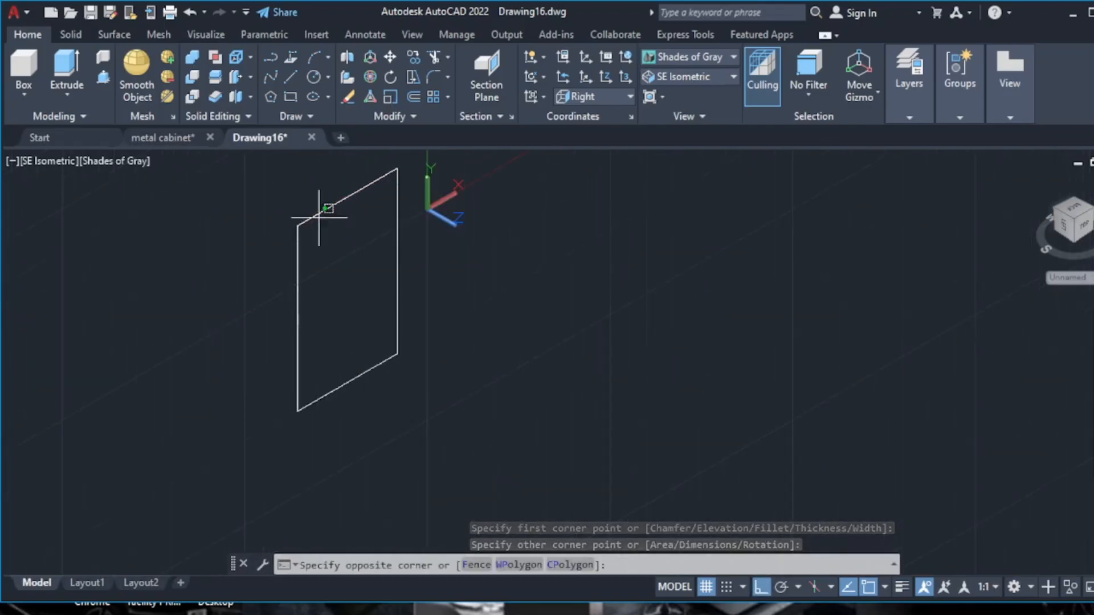
left_click(309, 218)
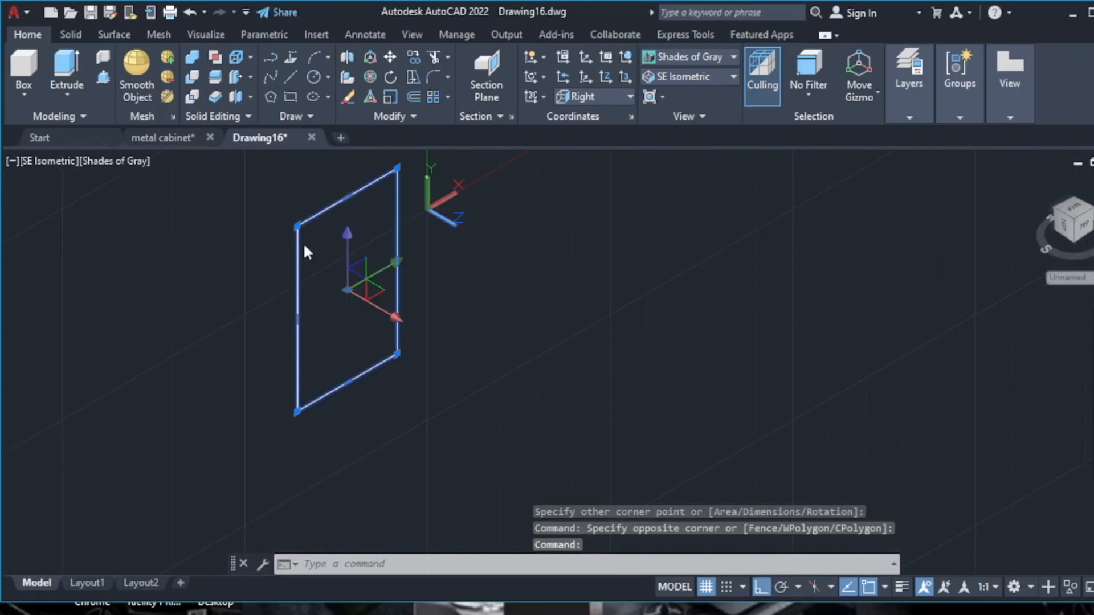
key("Escape")
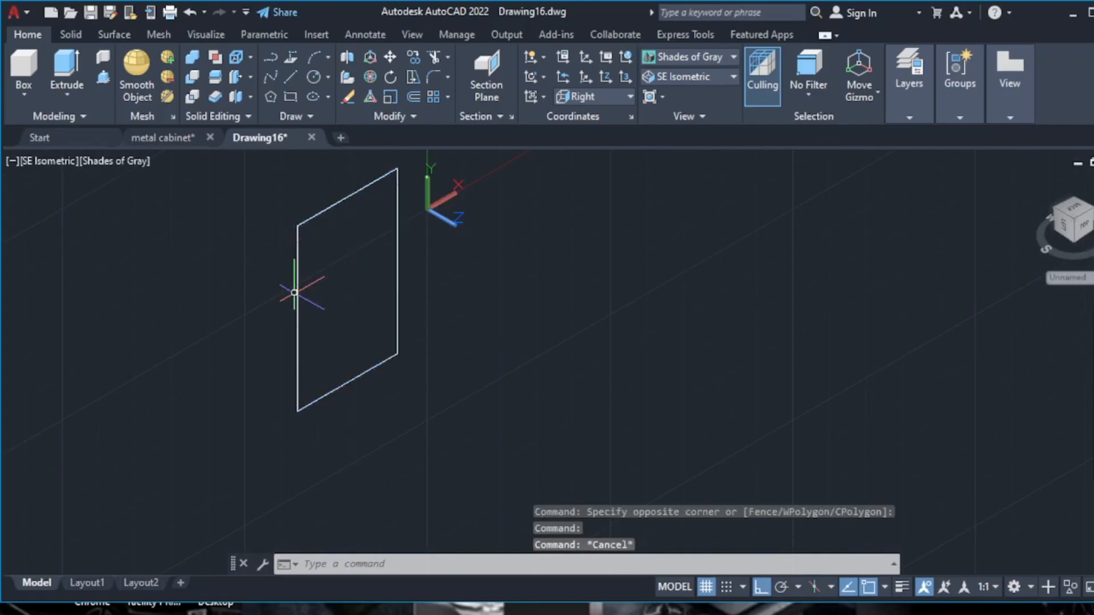
type("explode")
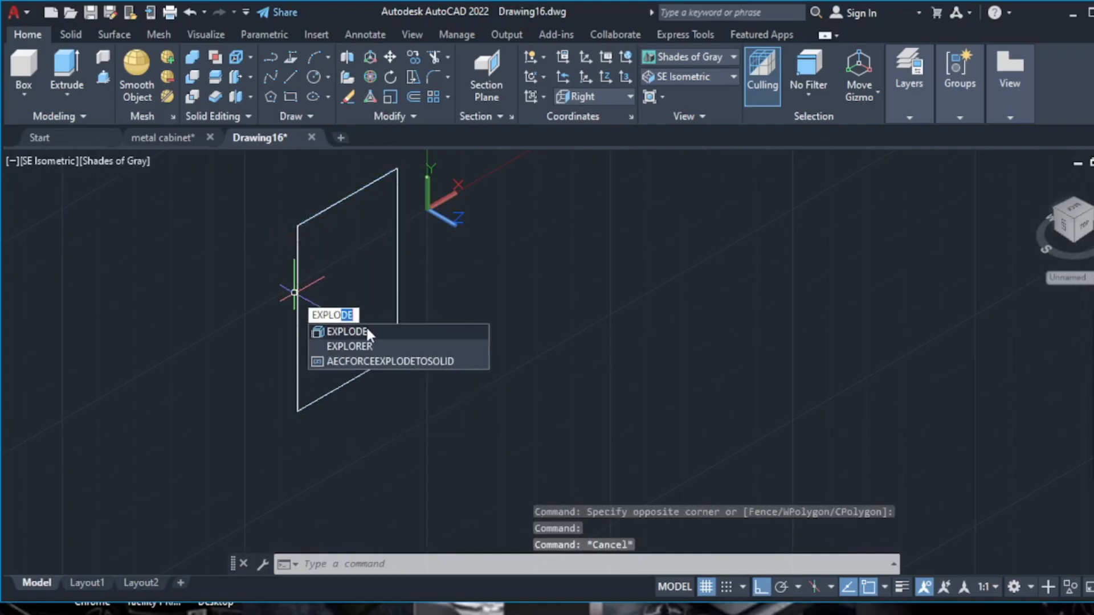
key("Return")
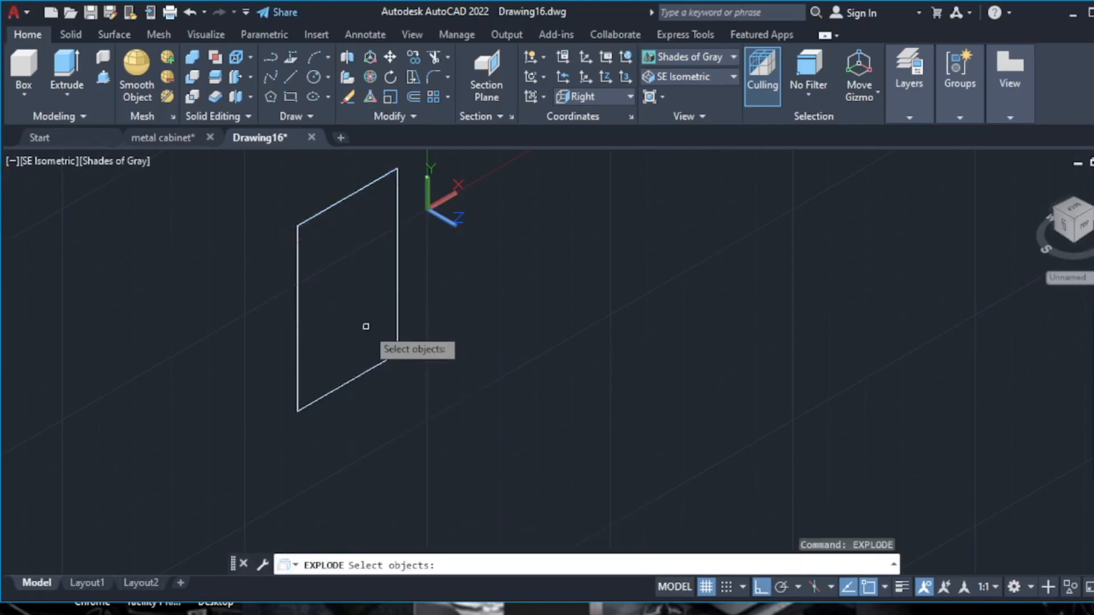
left_click(294, 310)
key("Return")
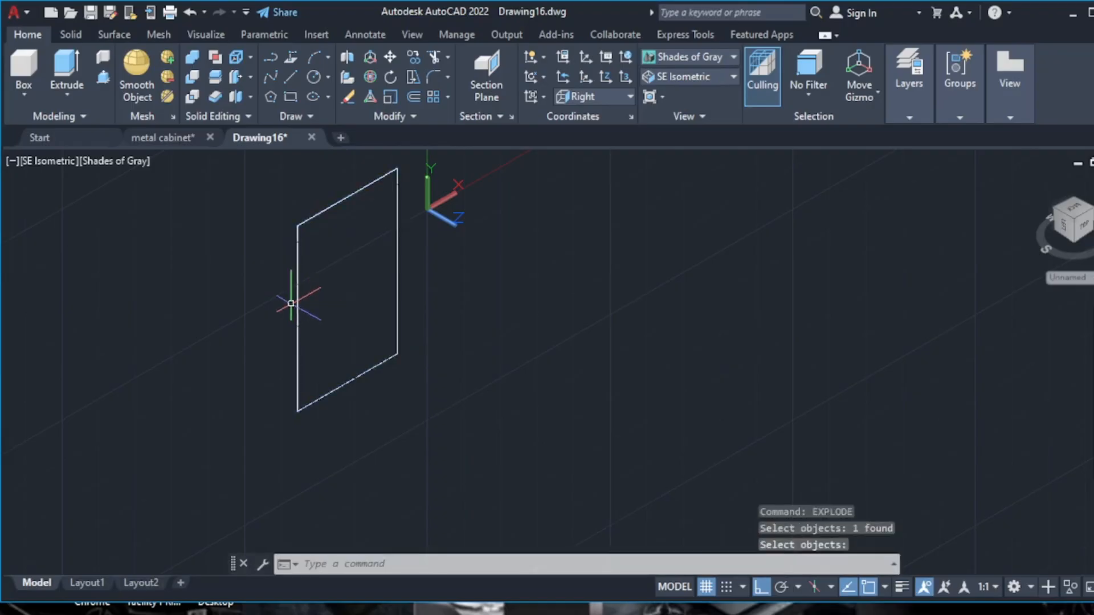
- Check the exploded rectangle by selecting its upper edge as an individual line, and clear the selection
scroll(302, 291, "up", 2)
scroll(294, 203, "down", 5)
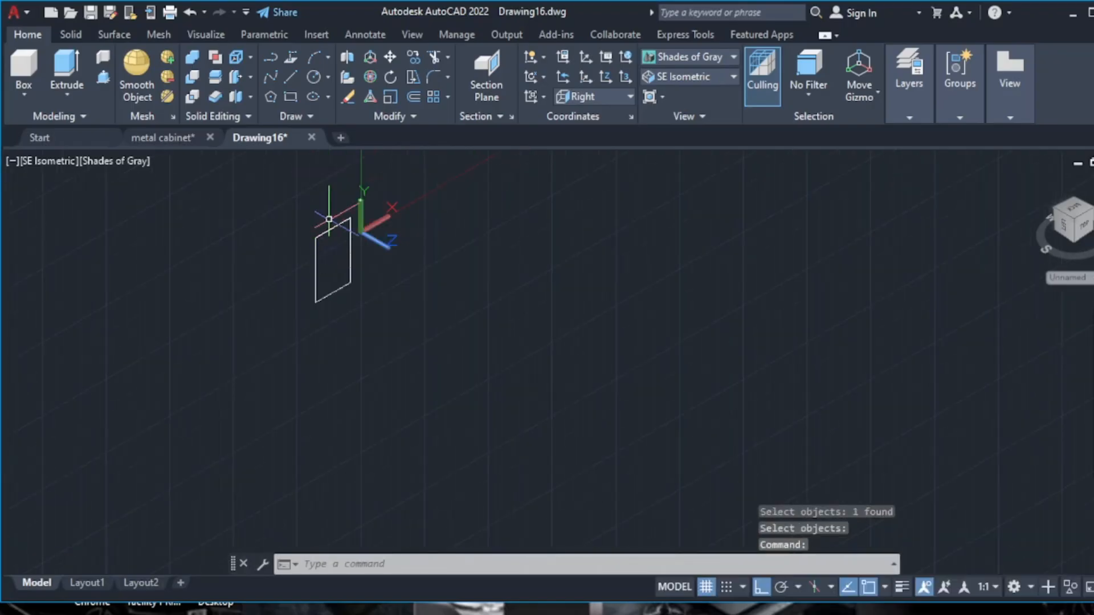
scroll(330, 228, "up", 8)
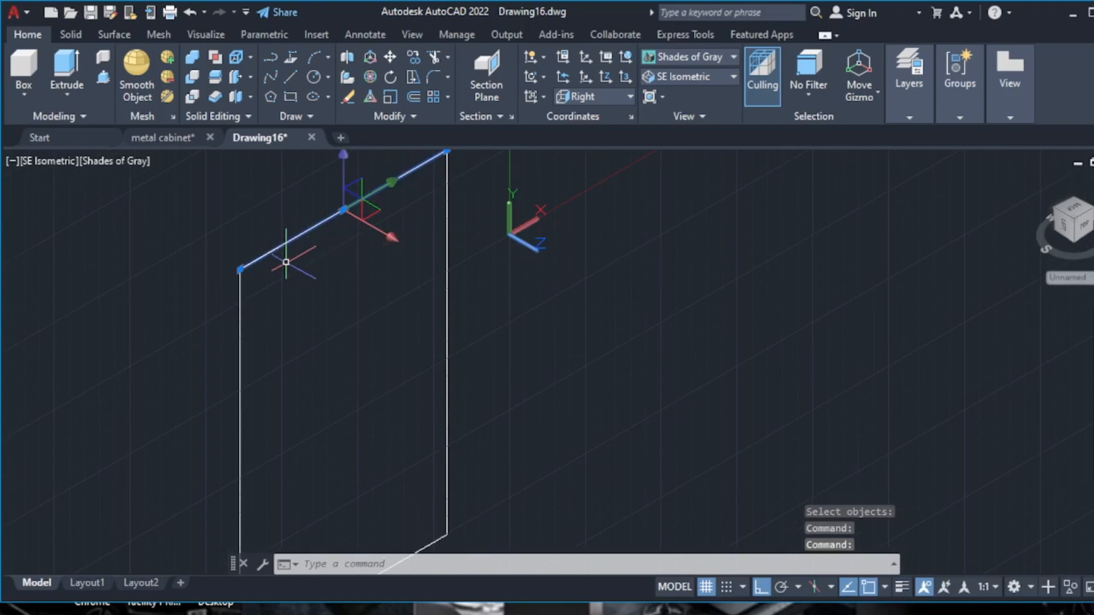
key("Escape")
left_click(307, 229)
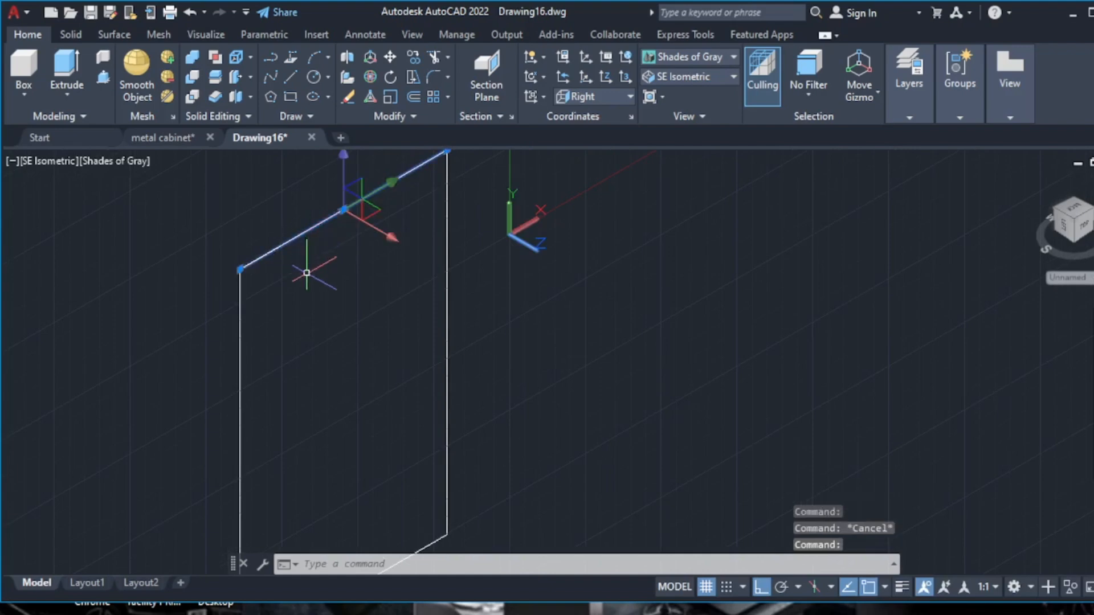
key("Escape")
scroll(294, 273, "down", 2)
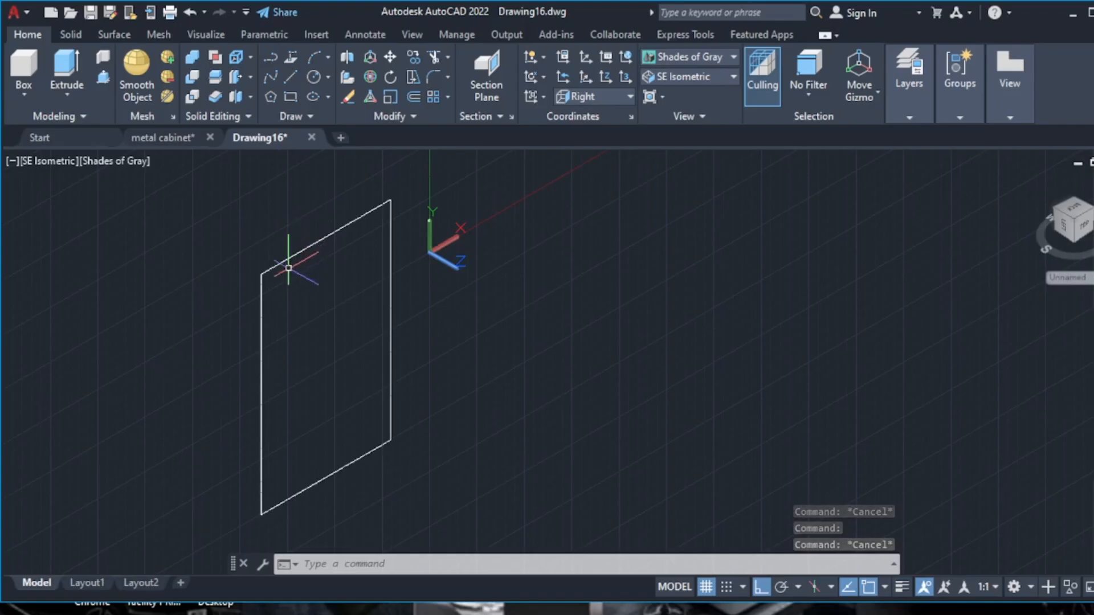
scroll(279, 258, "up", 1)
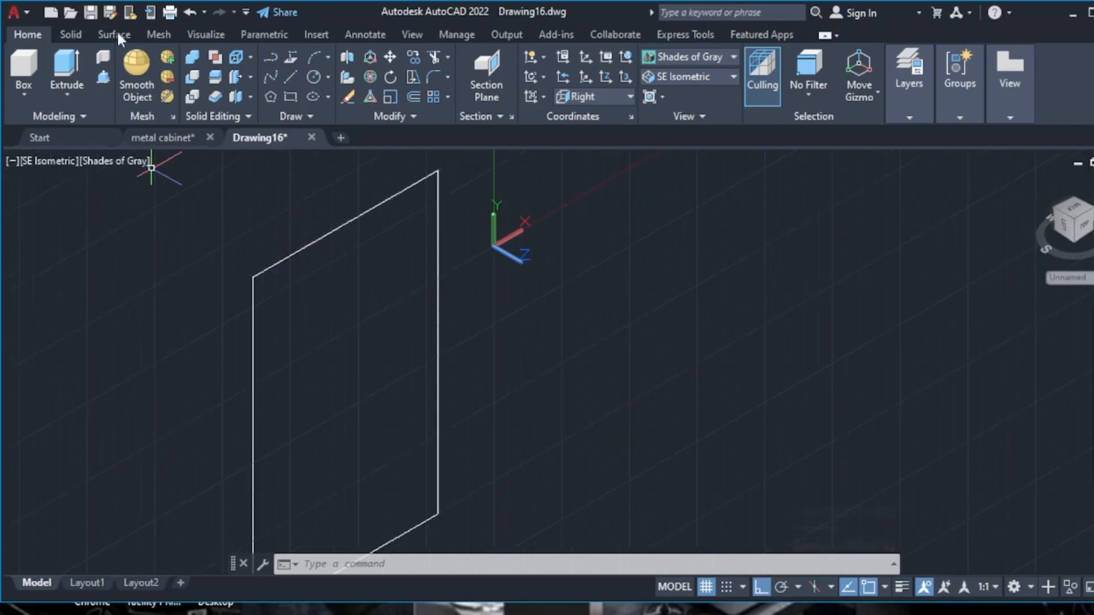
scroll(262, 274, "down", 5)
scroll(263, 300, "up", 1)
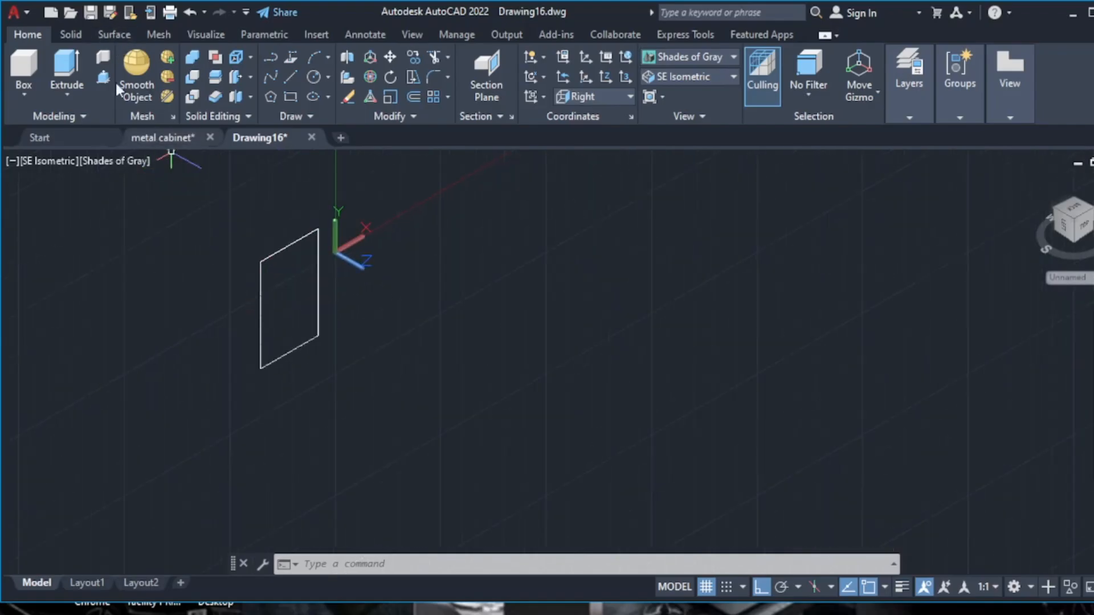
- Start the Circle command and set the UCS to Front
left_click(311, 80)
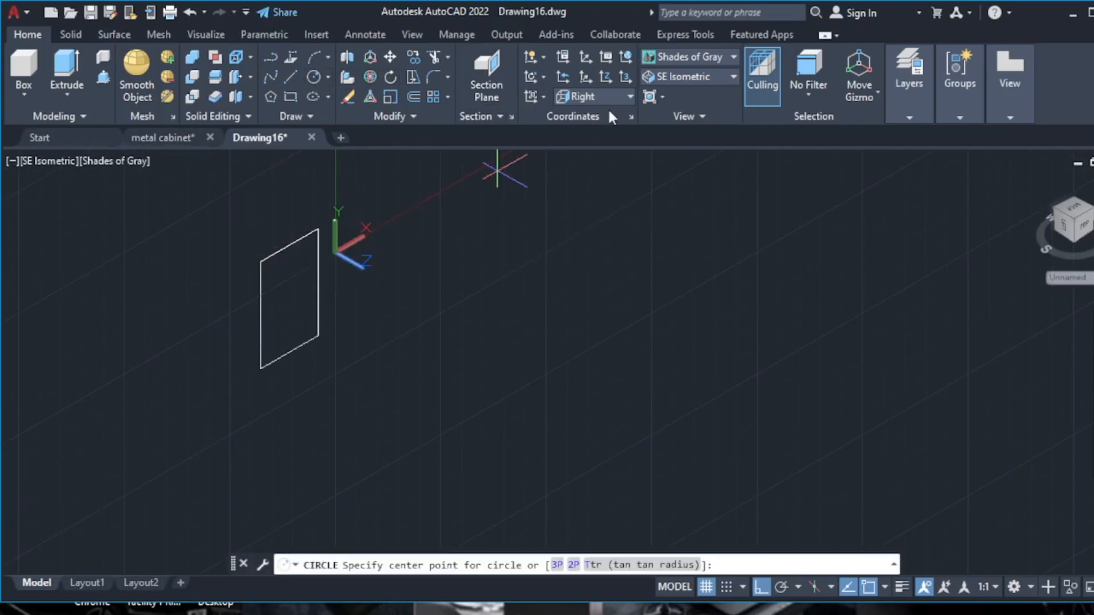
left_click(626, 97)
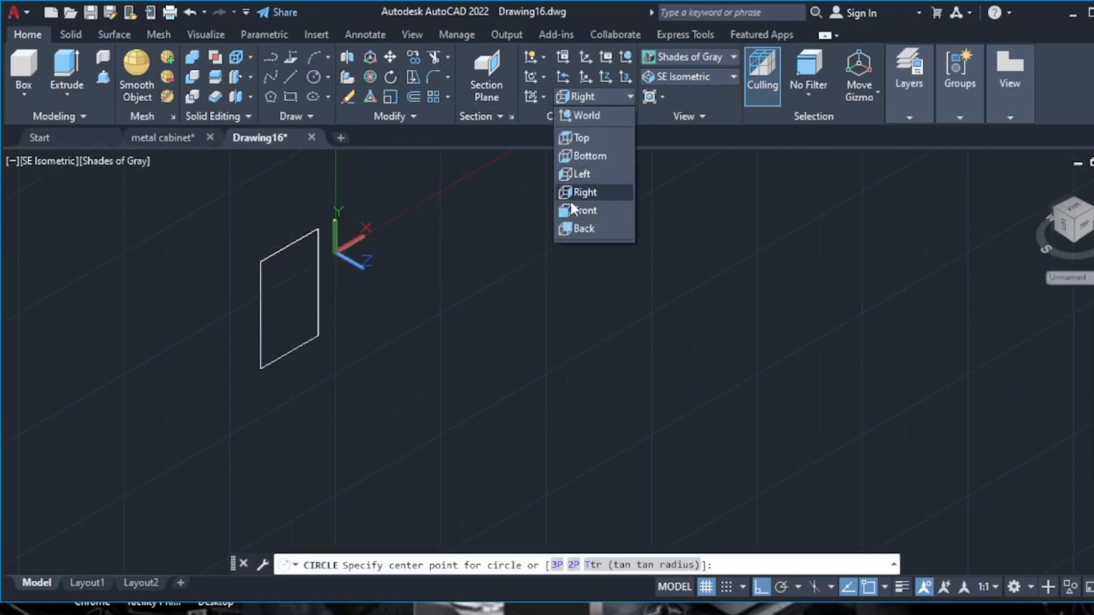
left_click(569, 209)
- Draw a circle of radius 0.3 centred on the upper-left corner of the upright outline
scroll(245, 250, "up", 5)
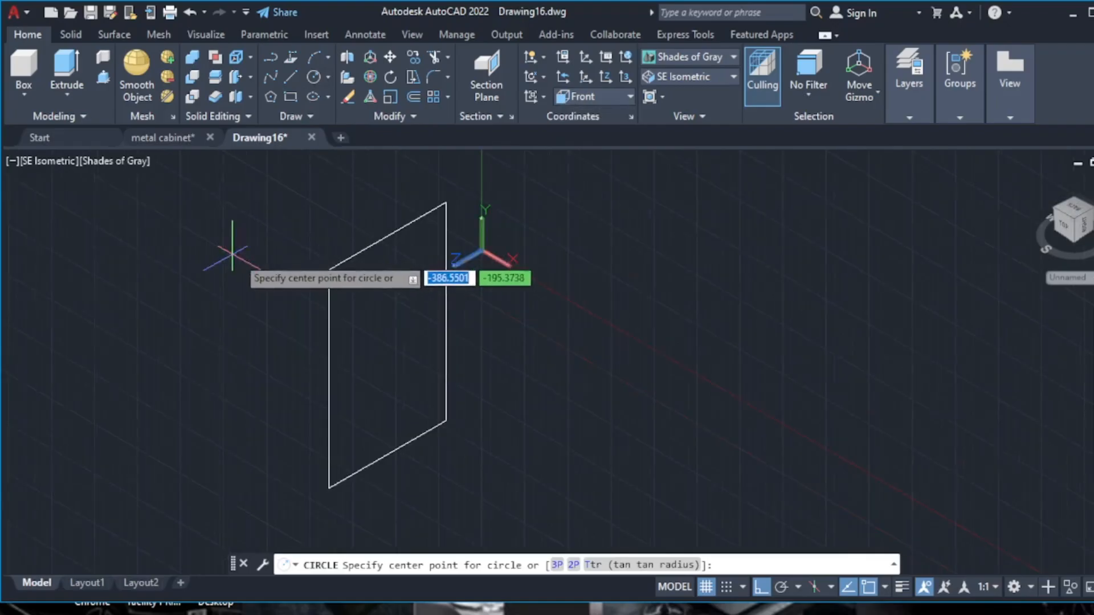
left_click(370, 276)
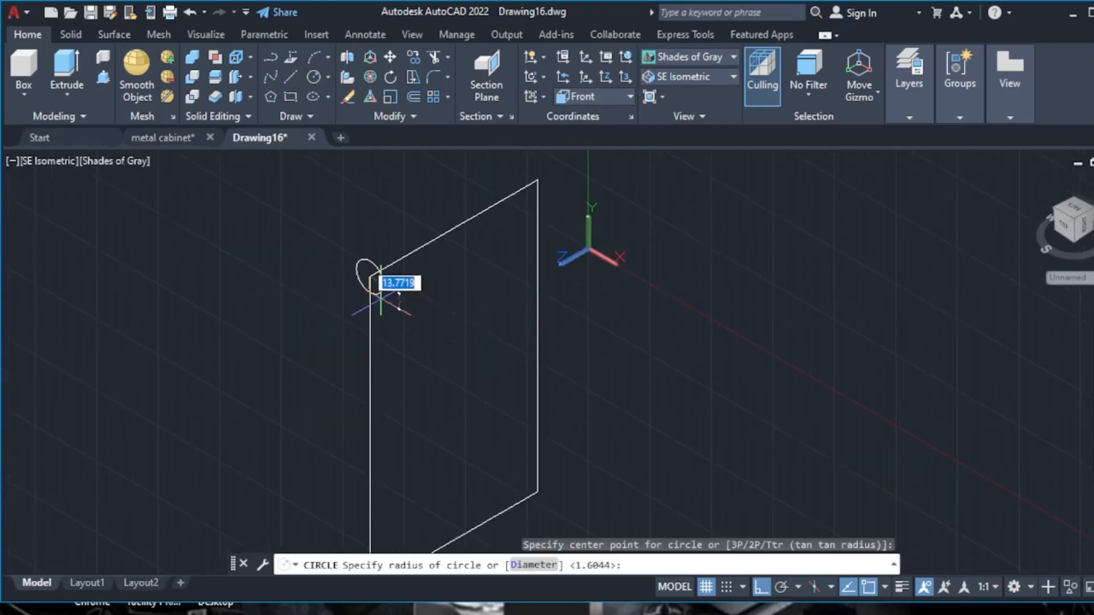
scroll(381, 298, "up", 3)
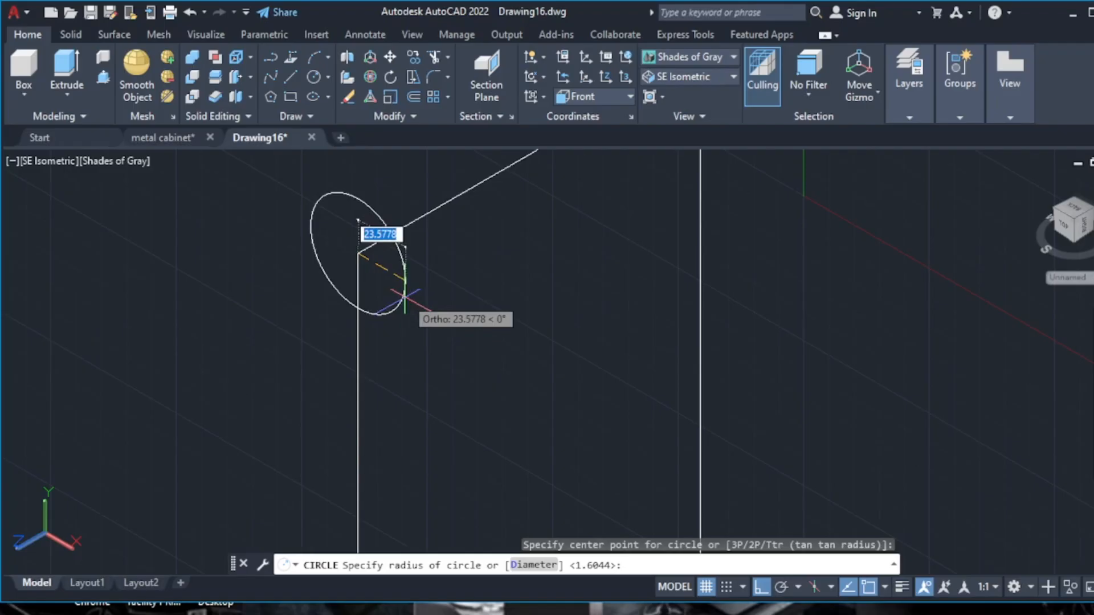
type(".3")
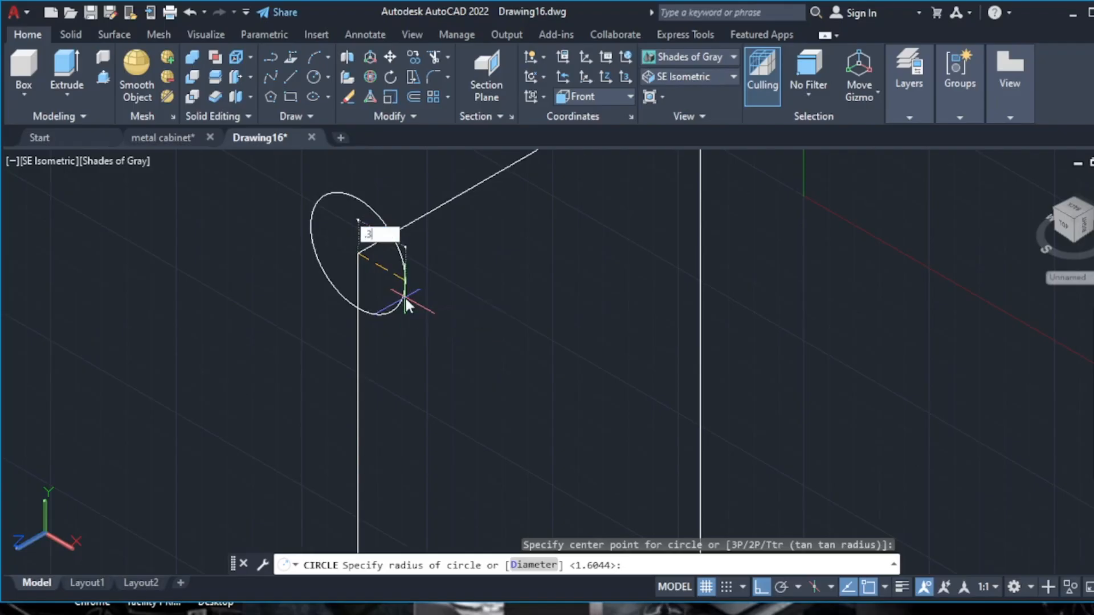
key("Return")
- Inspect the small circle at the outline's upper-left corner against the whole outline, and erase it
scroll(393, 276, "up", 2)
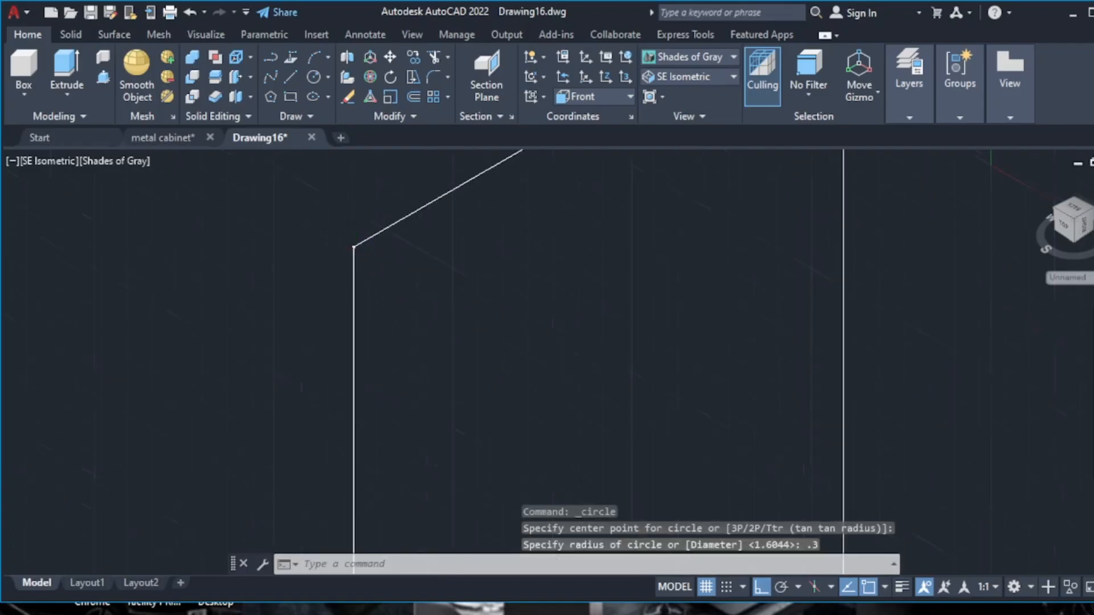
scroll(359, 236, "up", 4)
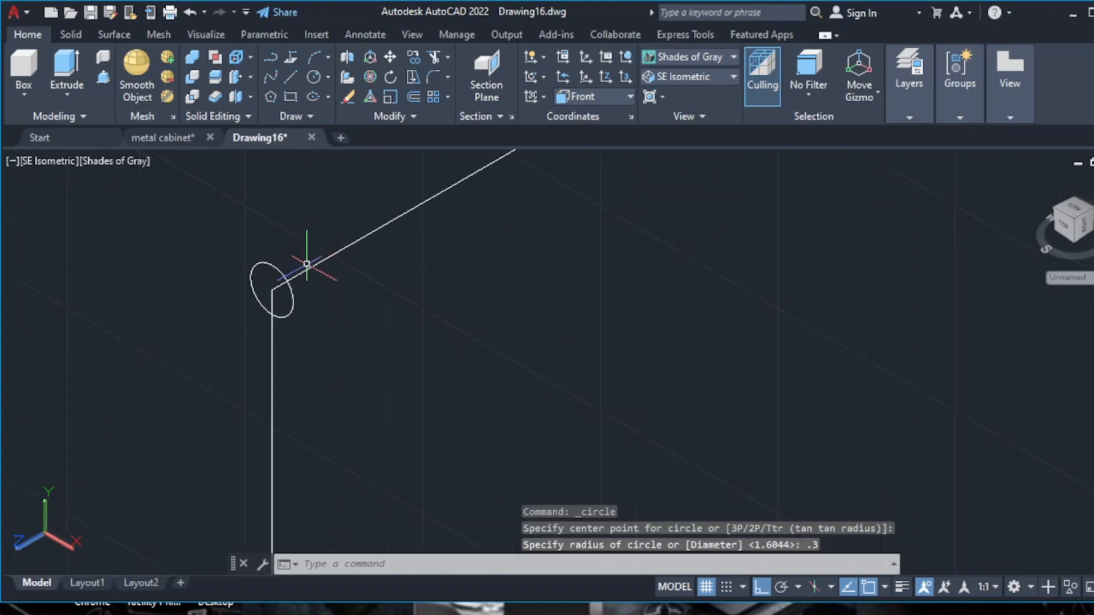
scroll(331, 273, "down", 5)
scroll(362, 268, "up", 5)
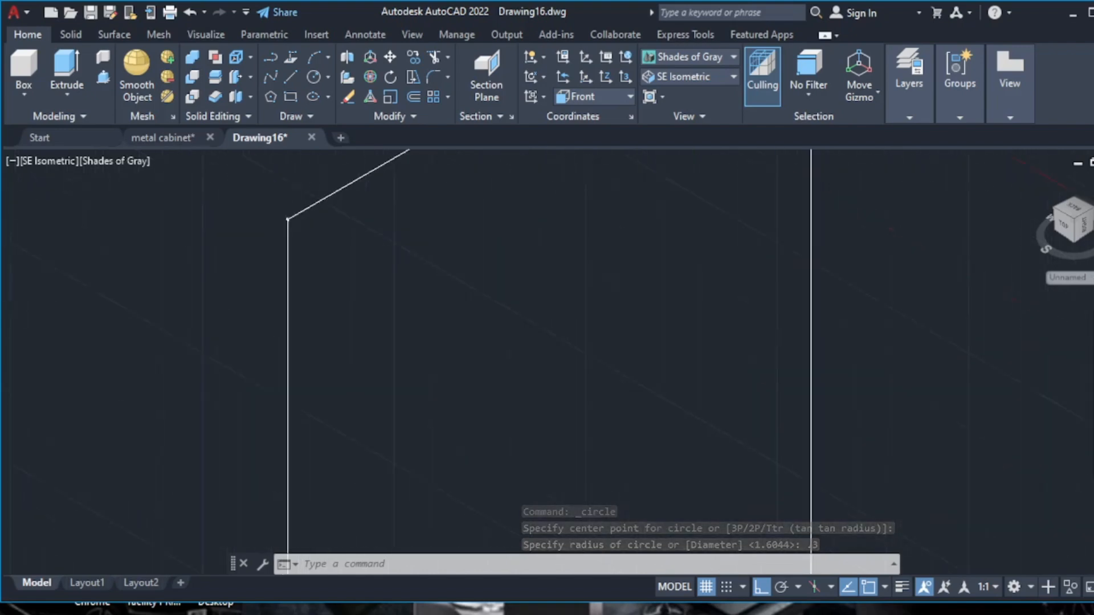
middle_click(299, 216)
middle_click(299, 216)
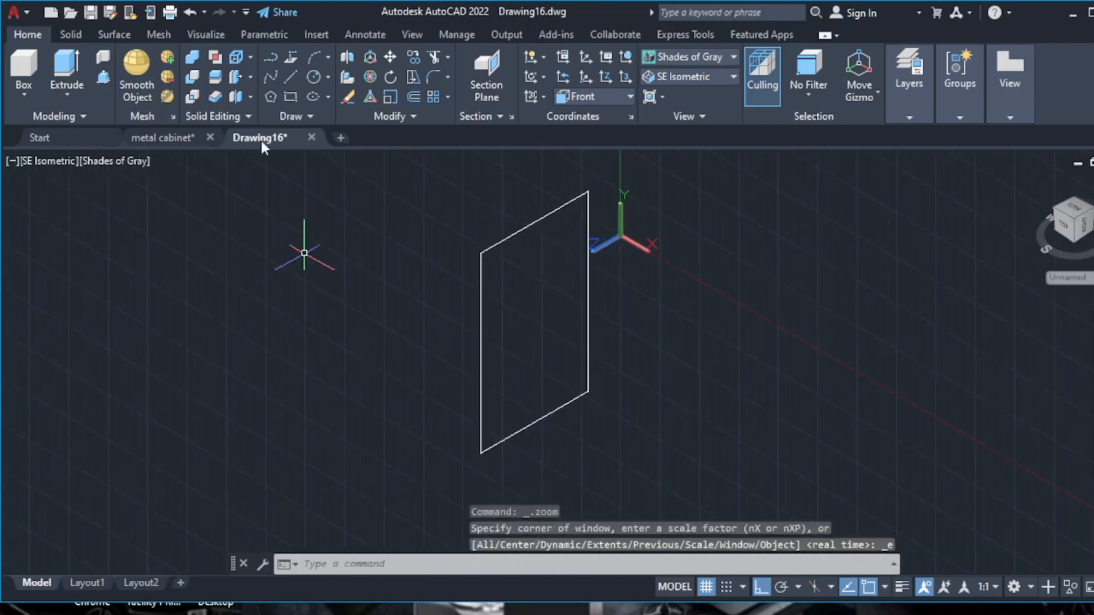
scroll(478, 211, "up", 7)
scroll(508, 313, "down", 3)
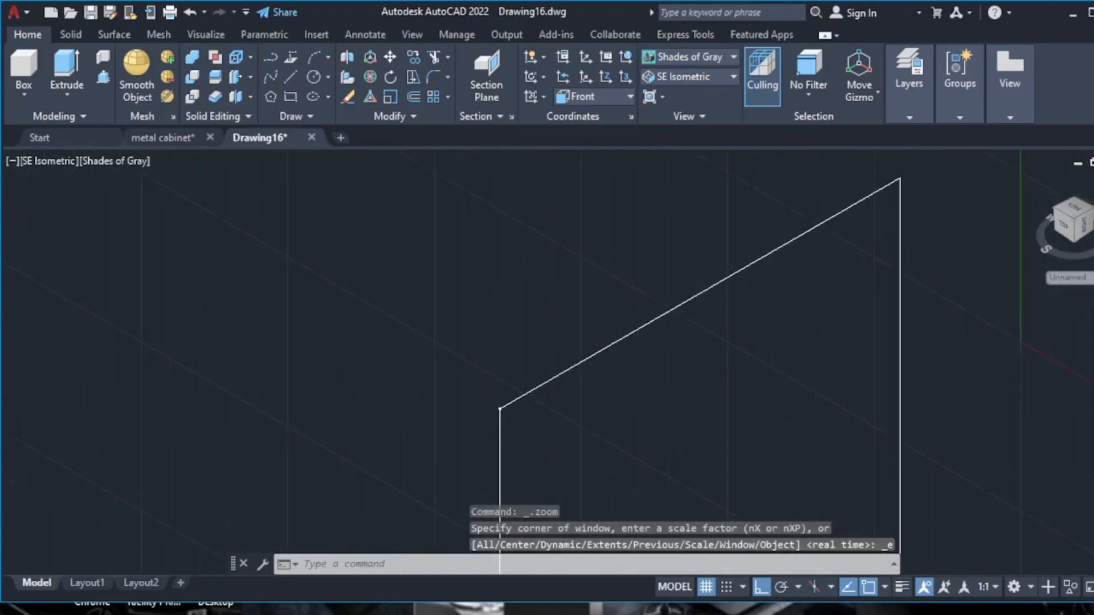
scroll(504, 412, "up", 10)
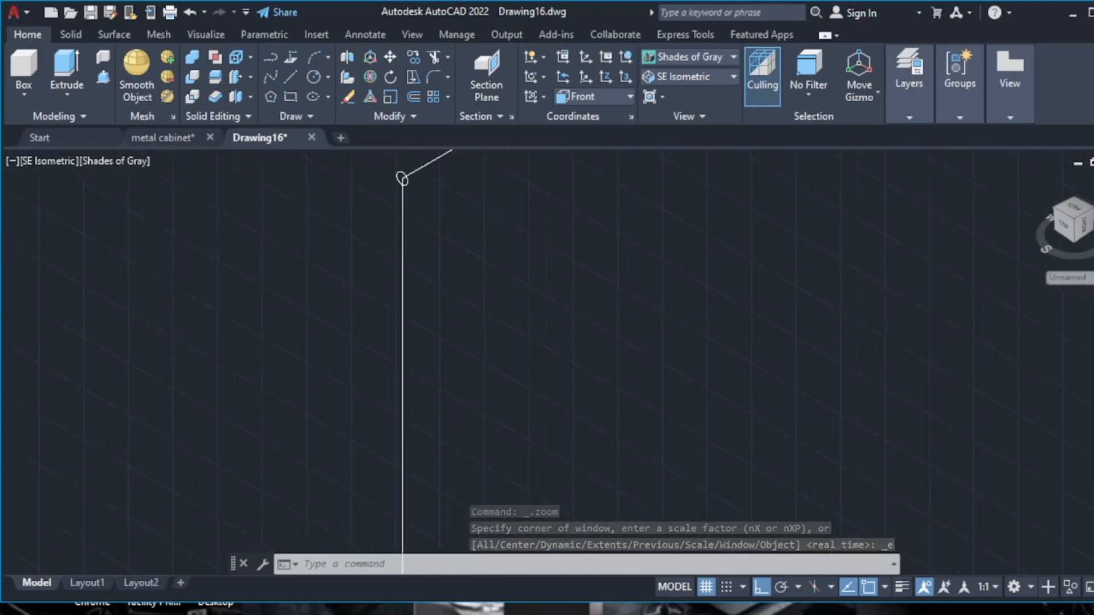
left_click(401, 178)
right_click(413, 213)
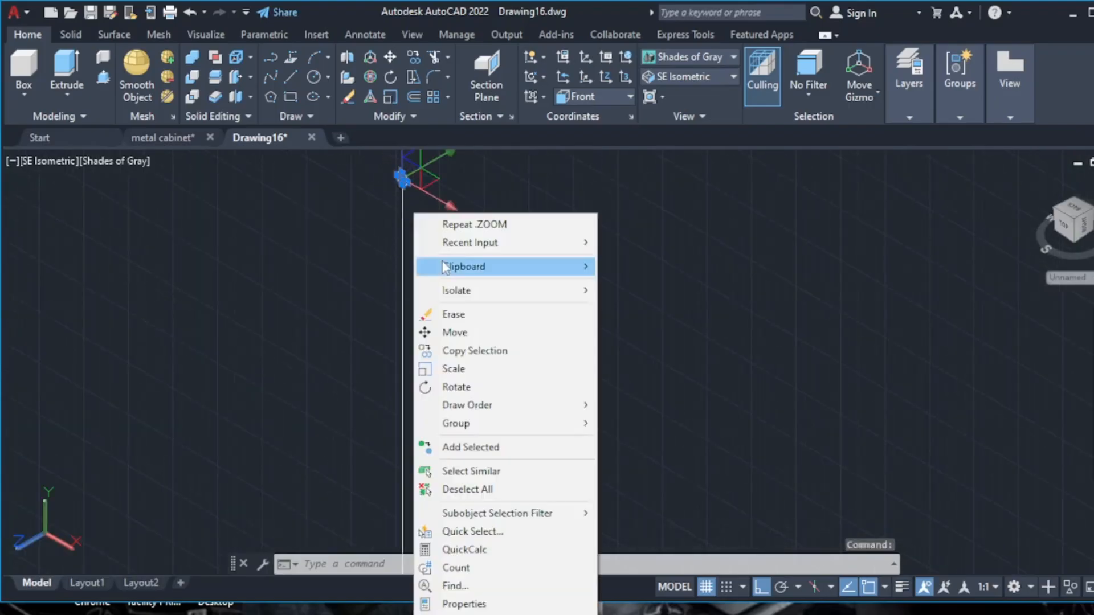
left_click(456, 315)
- Draw a circle of radius 3 centred on the outline's upper-left corner
left_click(313, 76)
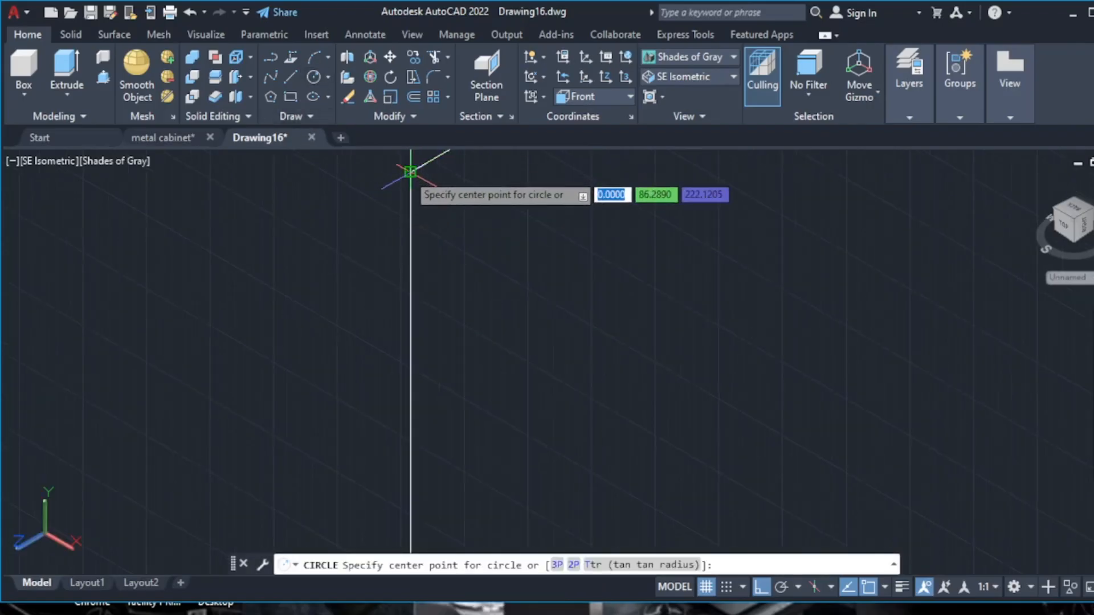
left_click(410, 171)
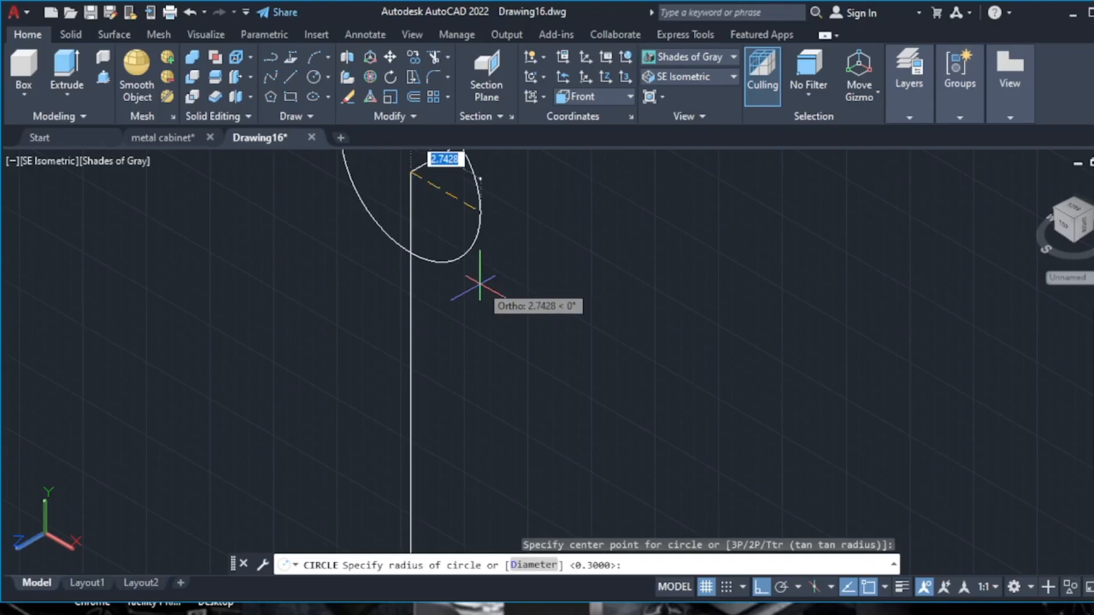
type("3")
key("Return")
scroll(481, 285, "down", 5)
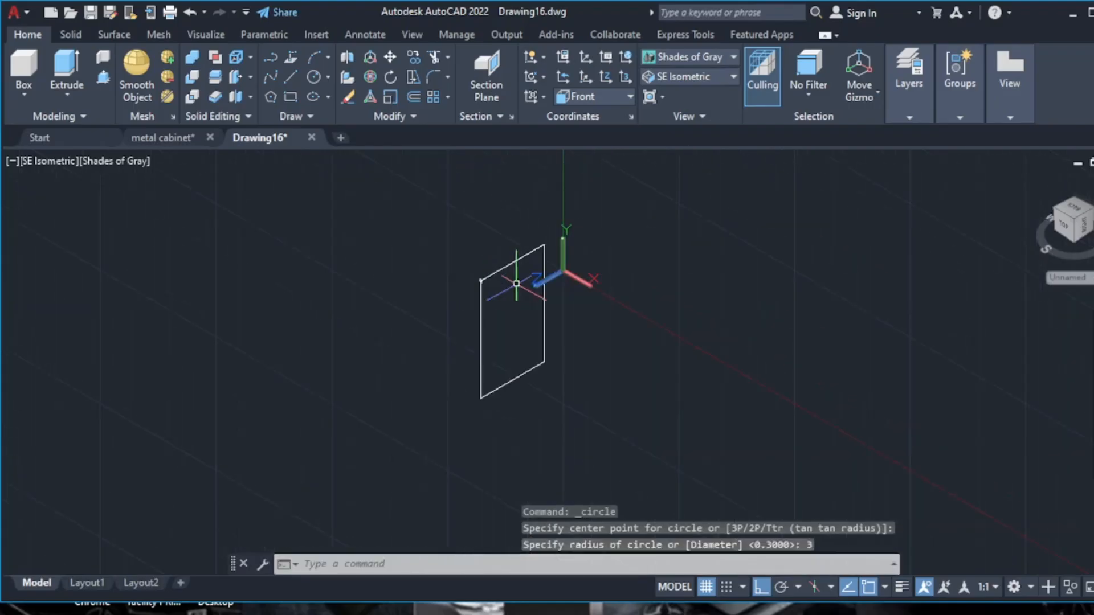
scroll(516, 284, "up", 5)
scroll(487, 271, "down", 2)
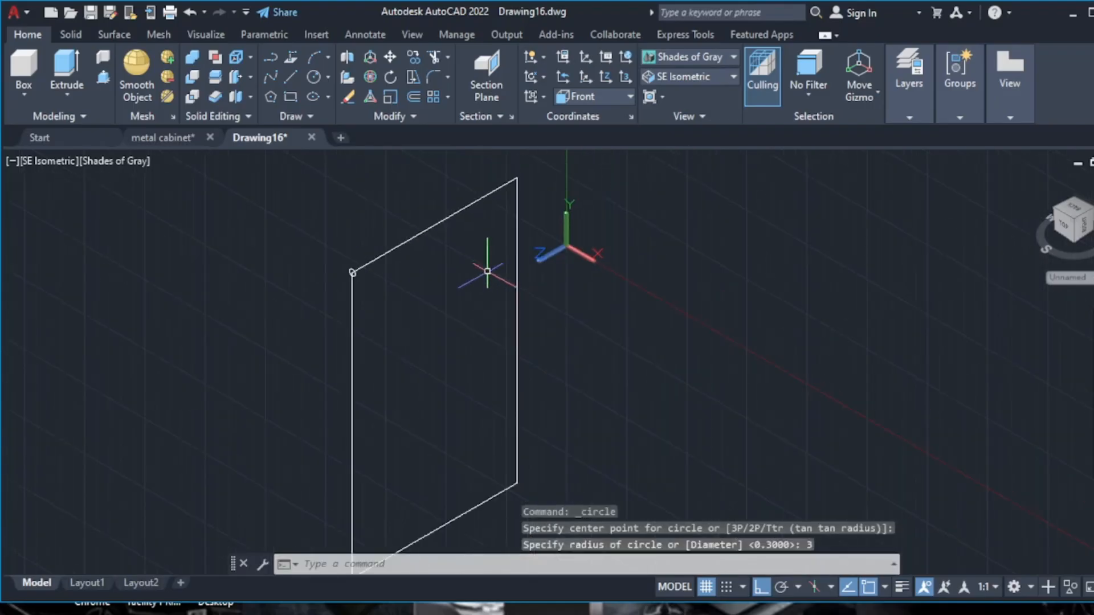
- Sweep the radius 3 circle along the upper edge of the upright outline to form a solid tube
scroll(413, 238, "up", 3)
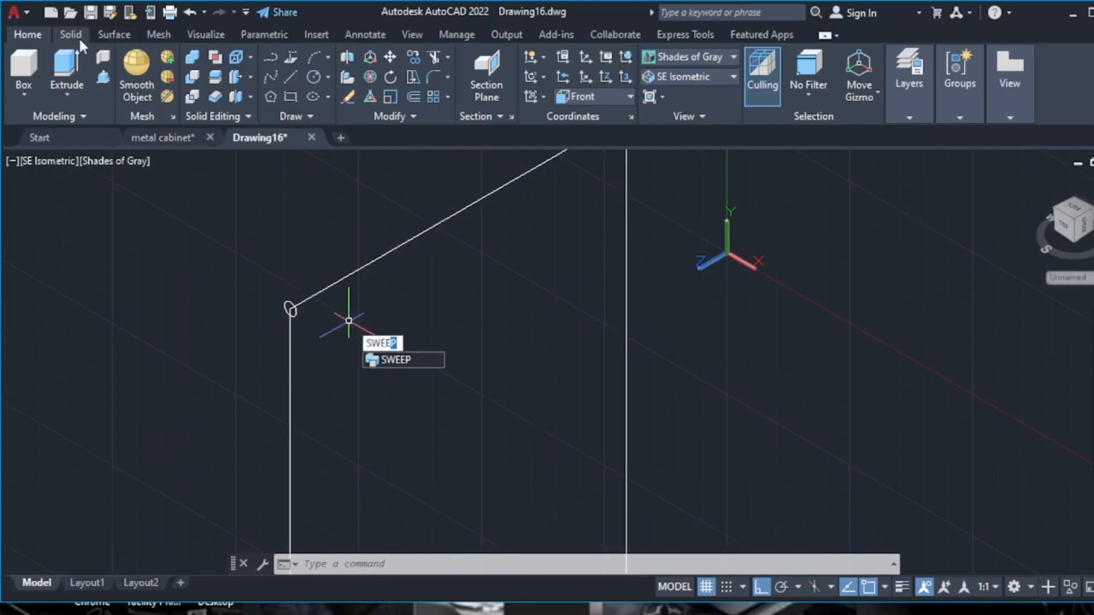
key("Escape")
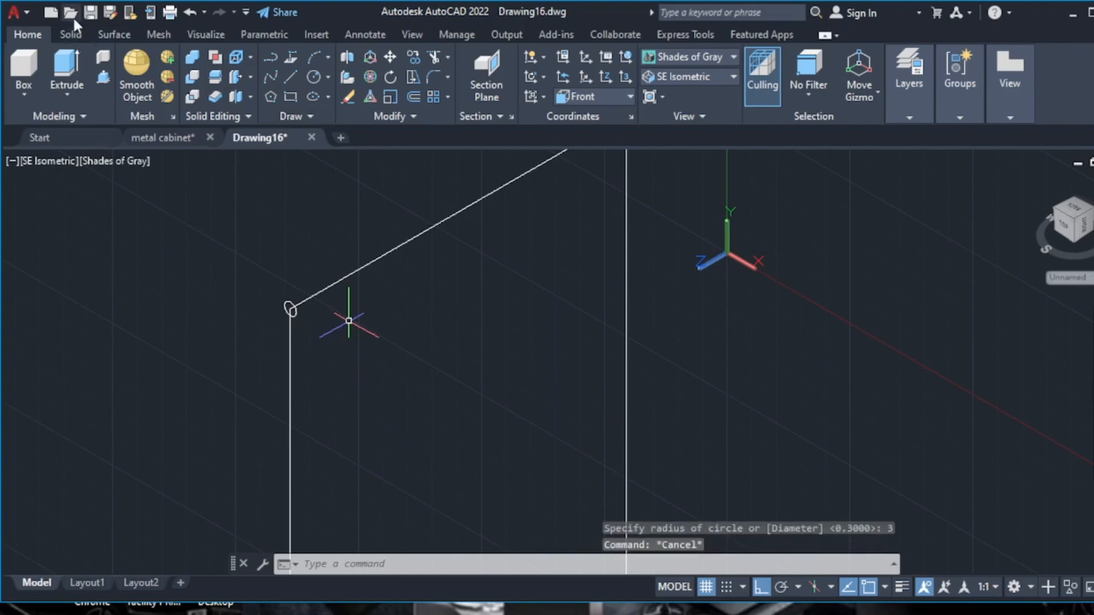
left_click(71, 32)
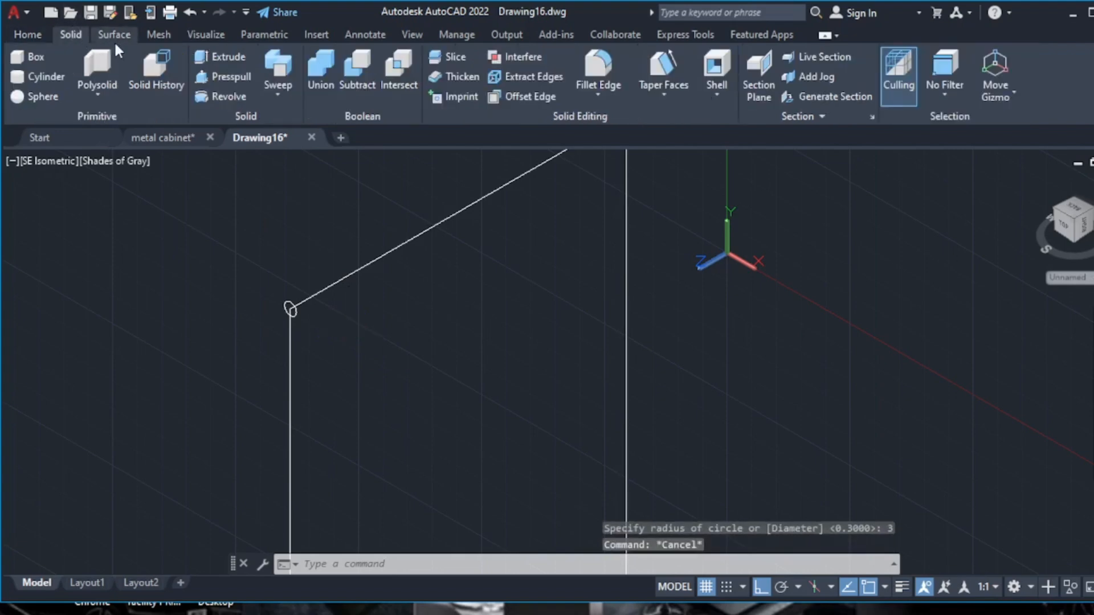
left_click(276, 68)
scroll(261, 344, "up", 1)
scroll(305, 291, "up", 1)
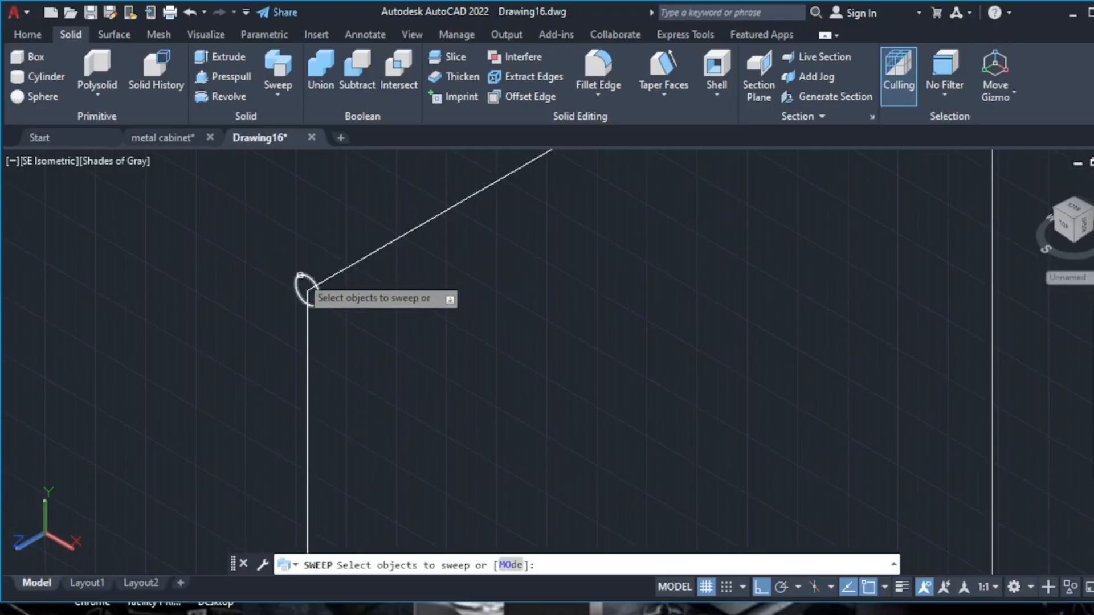
left_click(301, 276)
right_click(302, 276)
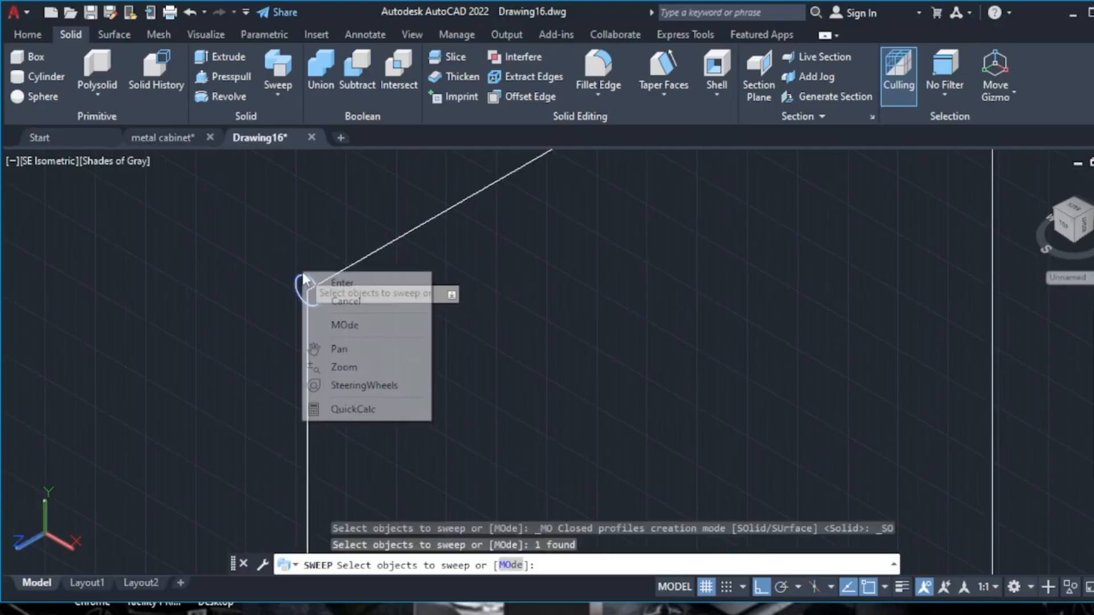
left_click(306, 281)
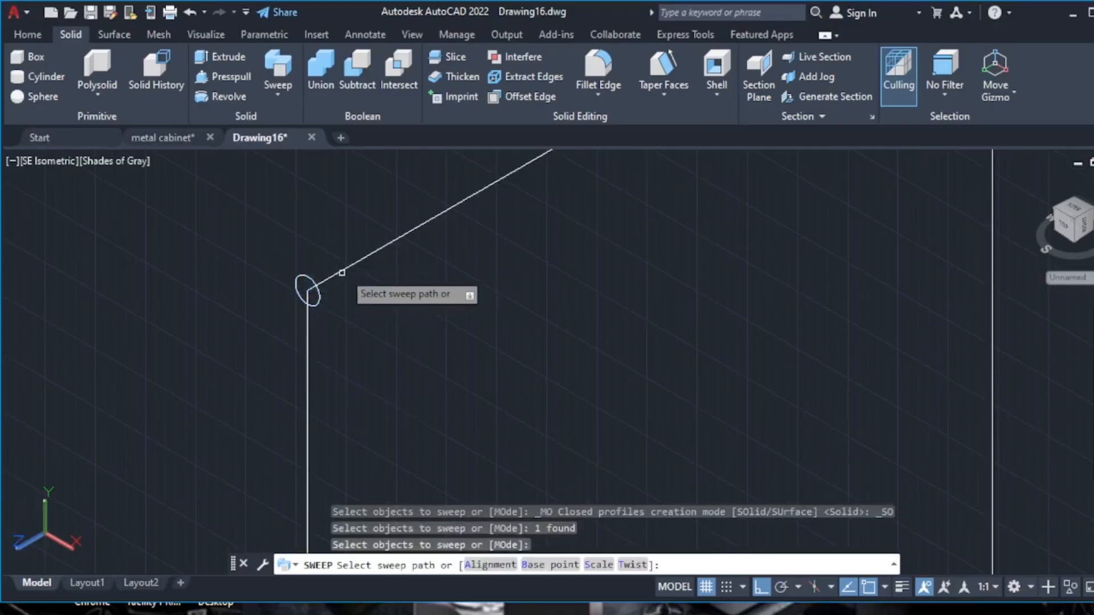
left_click(345, 270)
scroll(436, 285, "down", 3)
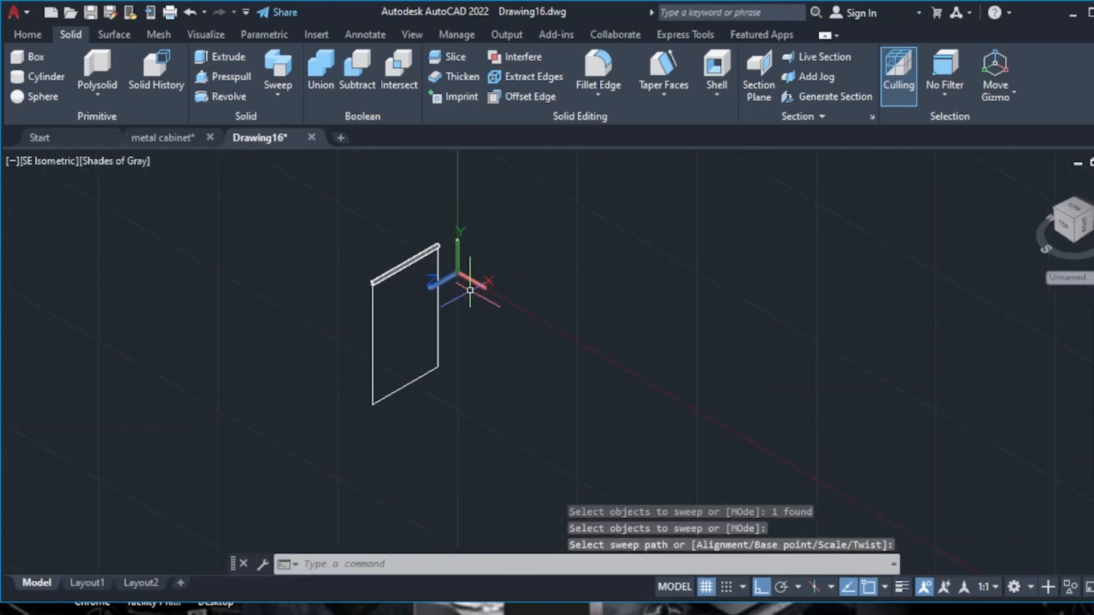
- View the swept tube in the 2D Wireframe visual style and return to Shades of Gray
scroll(439, 221, "up", 4)
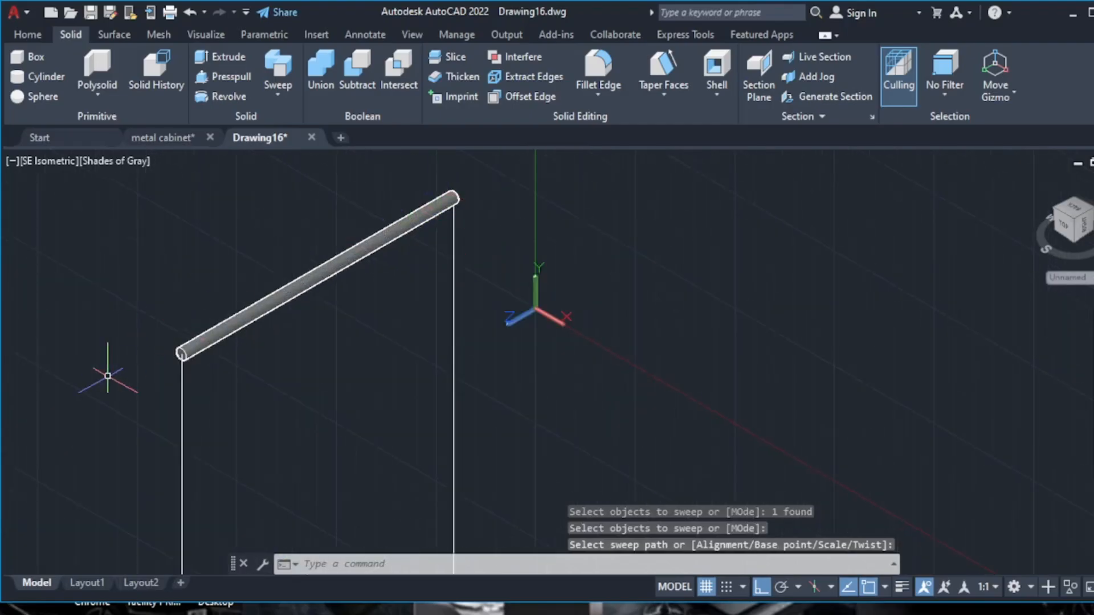
scroll(182, 362, "up", 4)
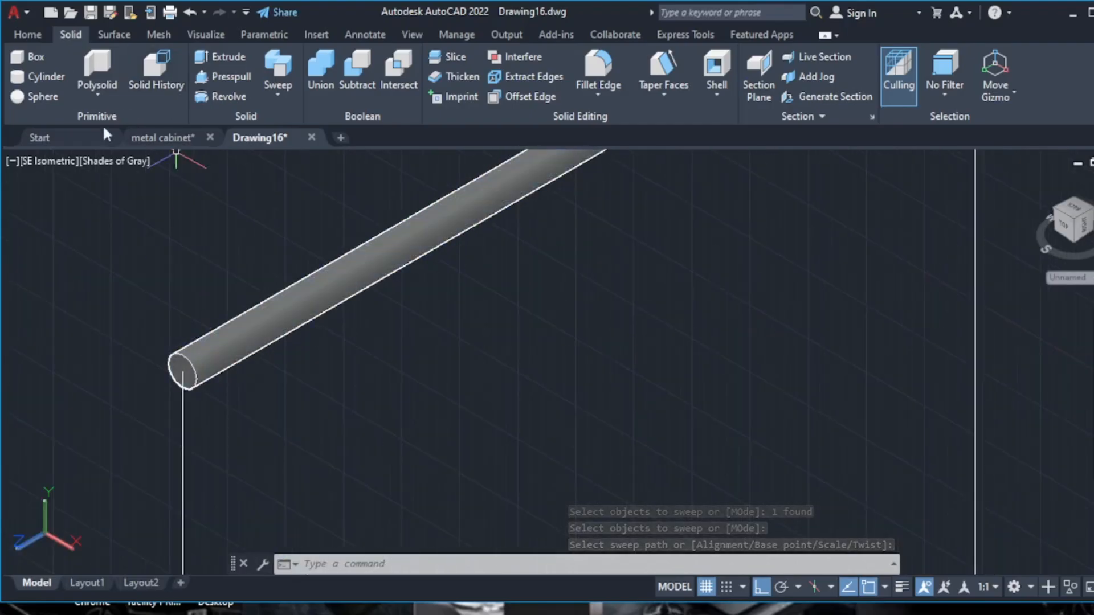
left_click(23, 36)
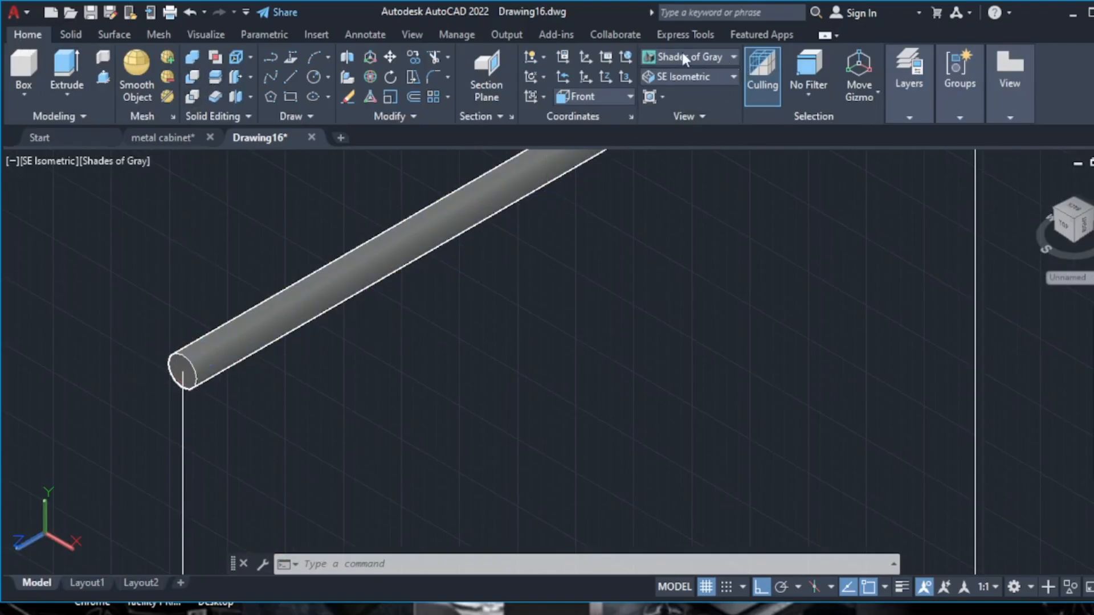
left_click(733, 56)
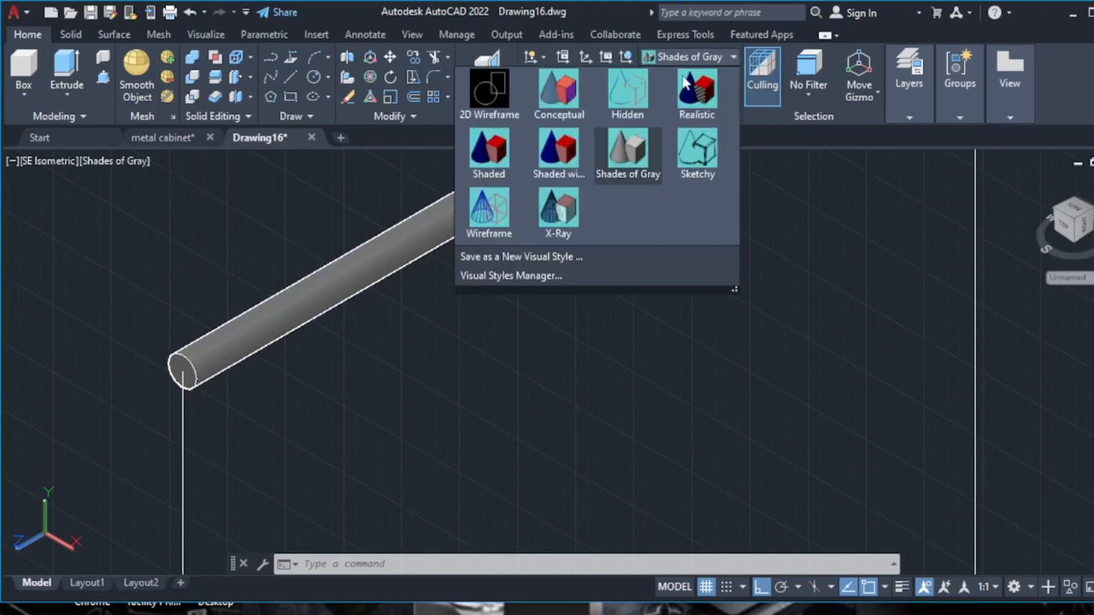
left_click(505, 92)
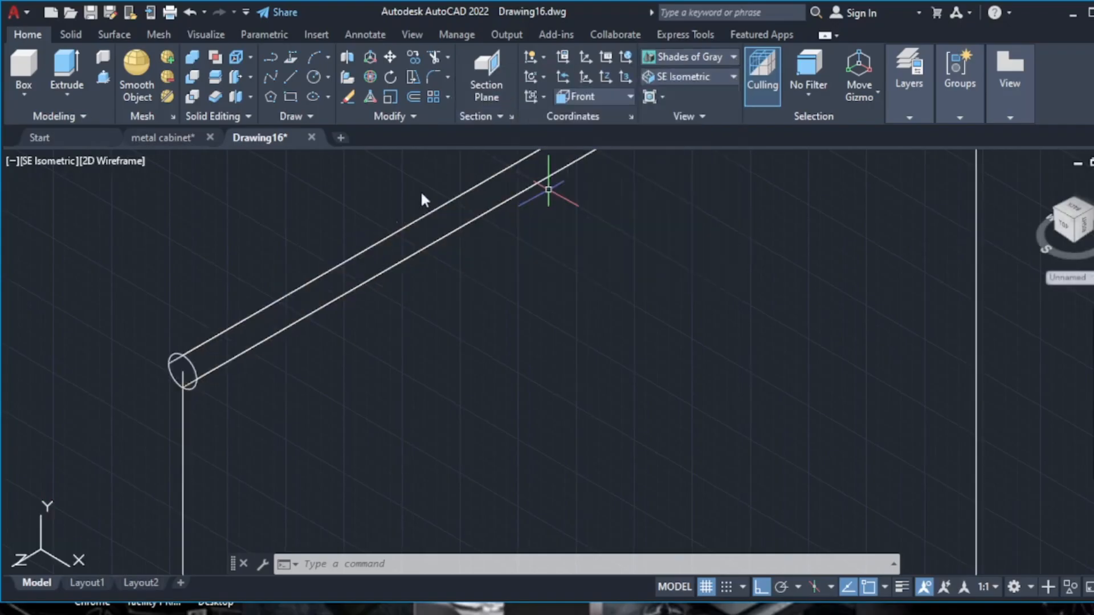
scroll(327, 291, "down", 3)
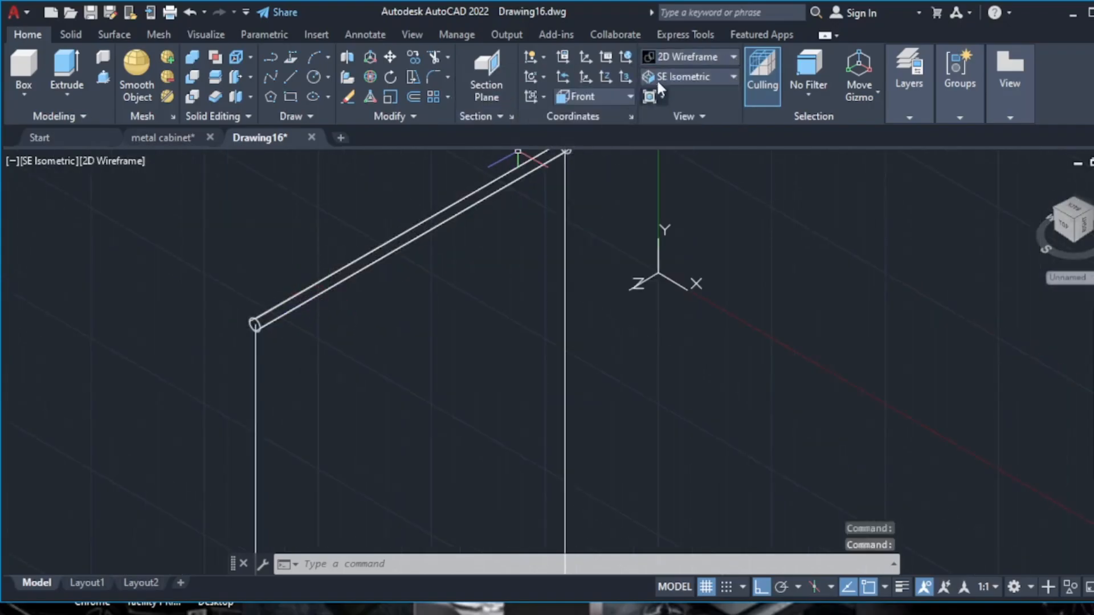
left_click(715, 58)
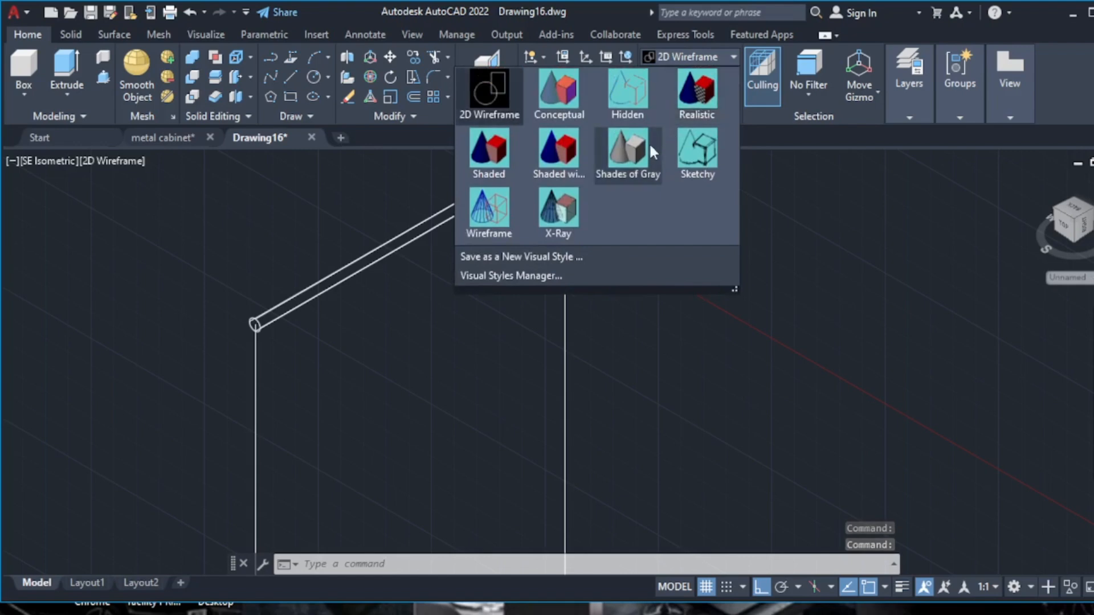
left_click(639, 167)
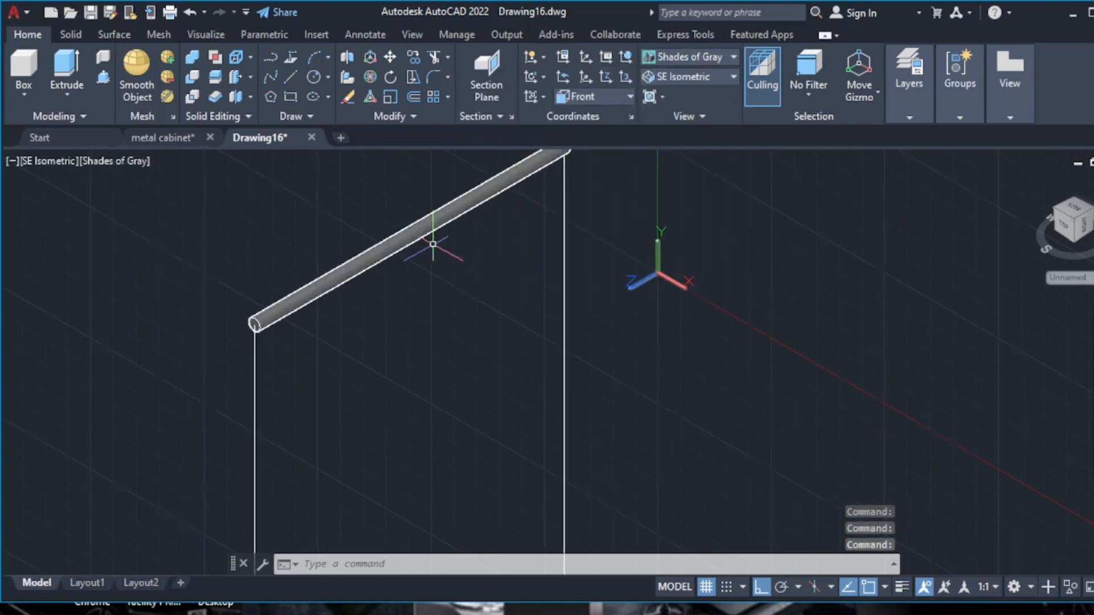
- Examine the swept tube's end at the outline's upper-left corner, both close up and against the whole outline
scroll(379, 200, "down", 3)
scroll(559, 251, "up", 5)
scroll(507, 290, "down", 5)
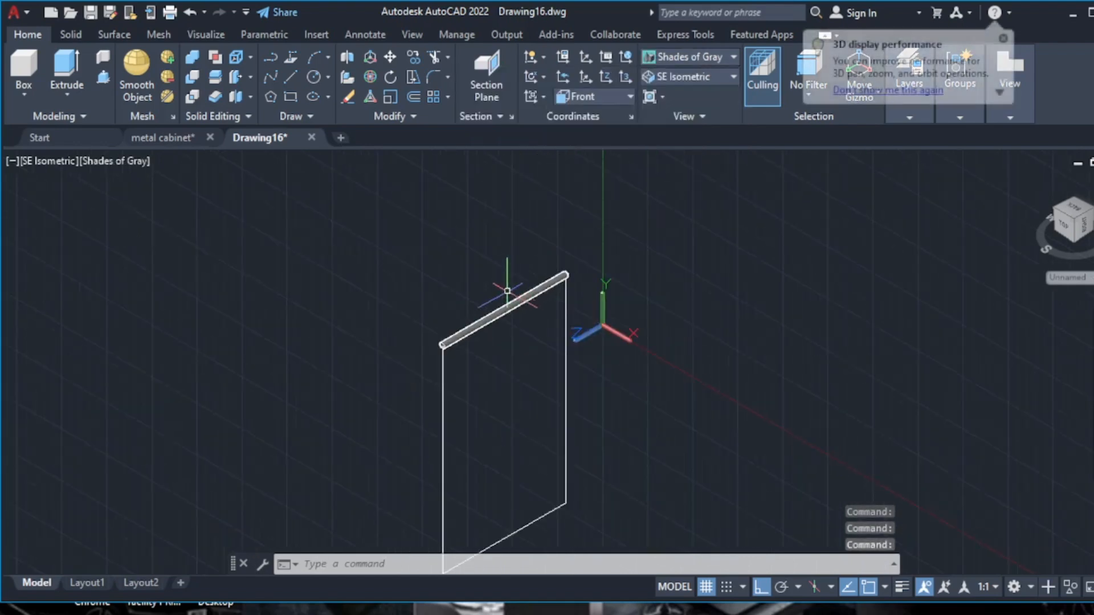
scroll(507, 291, "up", 3)
scroll(462, 337, "up", 4)
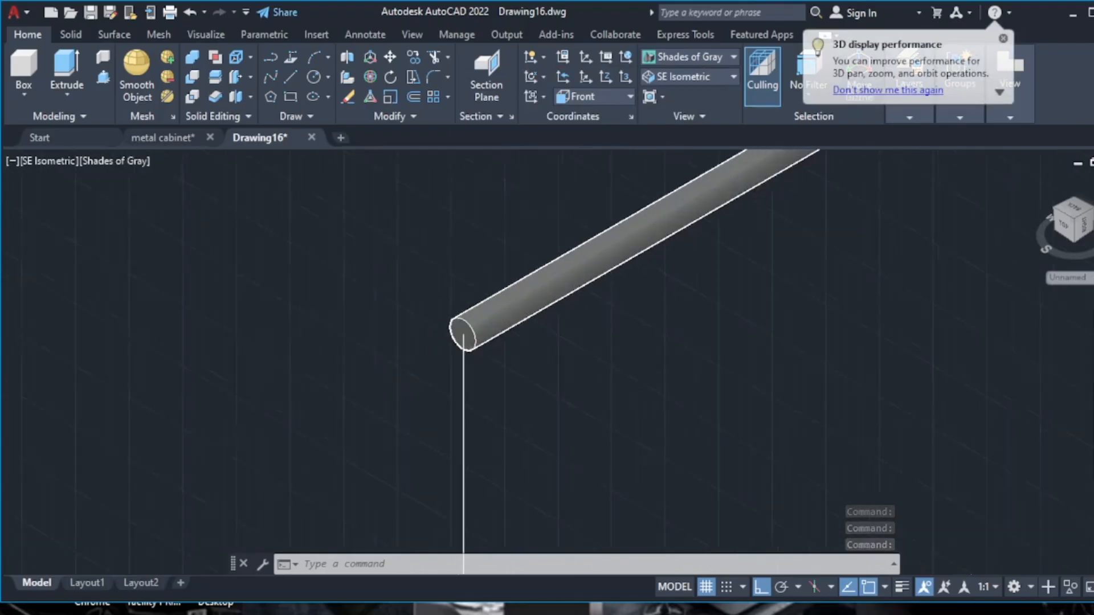
scroll(449, 343, "up", 3)
scroll(447, 335, "down", 6)
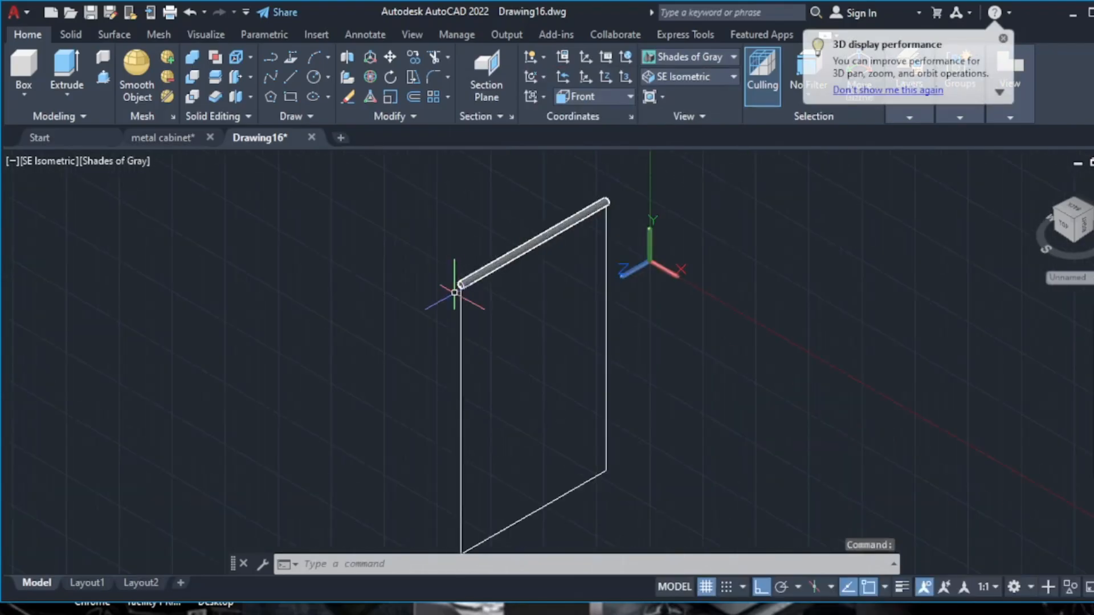
scroll(459, 287, "up", 5)
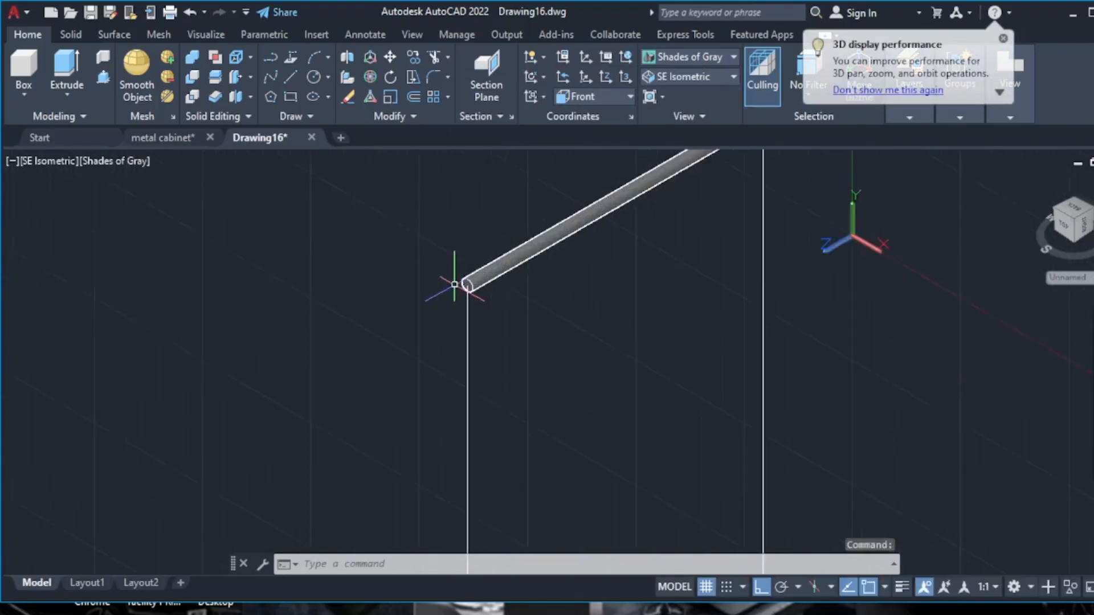
- Set the UCS to Top and switch the visual style to 2D Wireframe
left_click(595, 98)
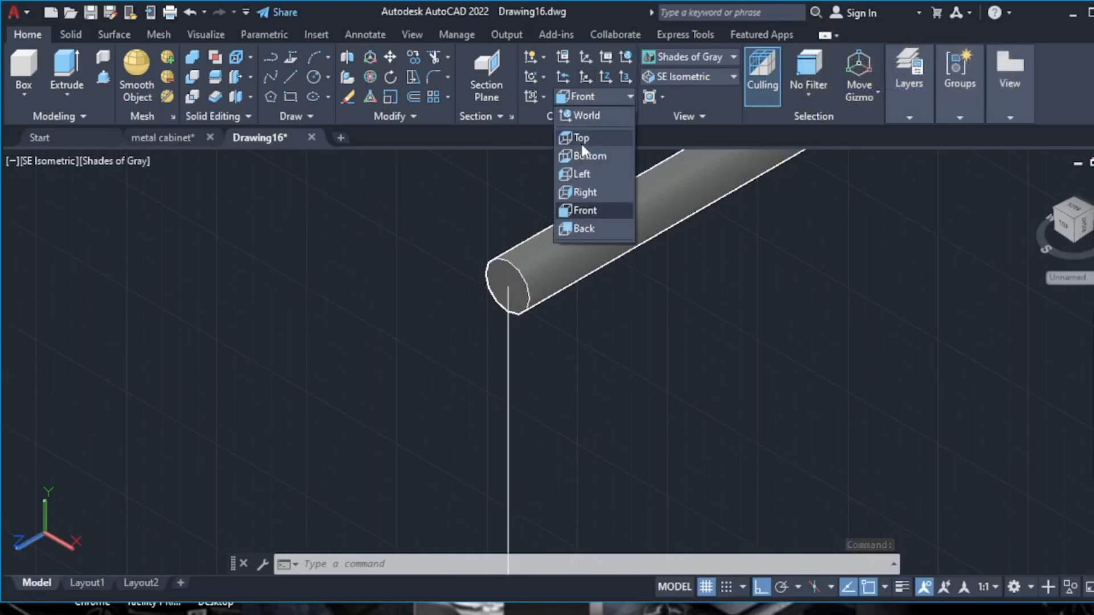
left_click(581, 139)
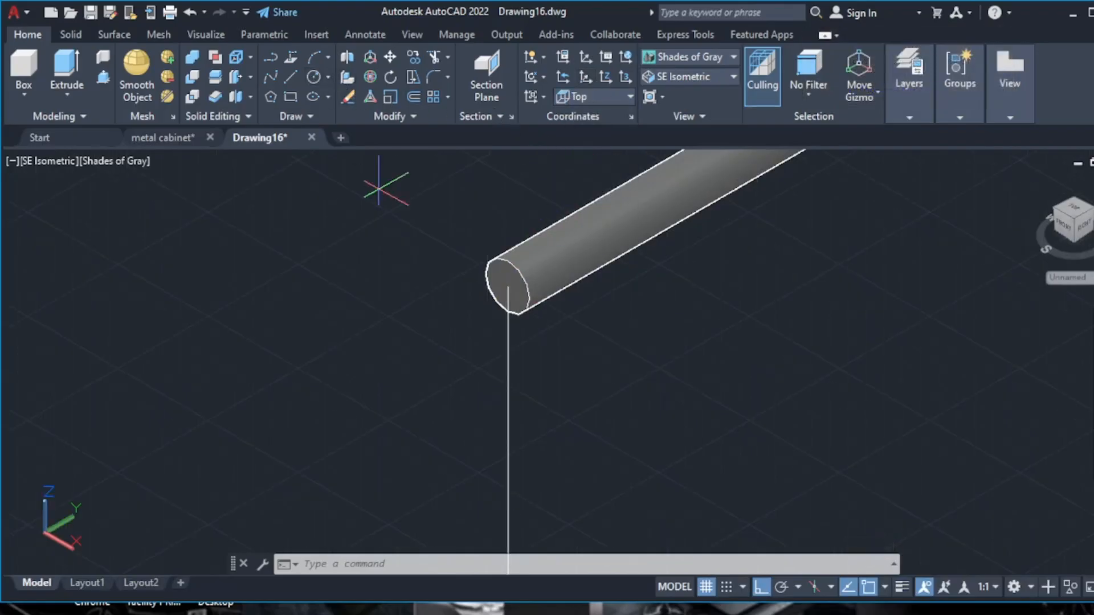
type("c")
key("Return")
scroll(501, 288, "up", 4)
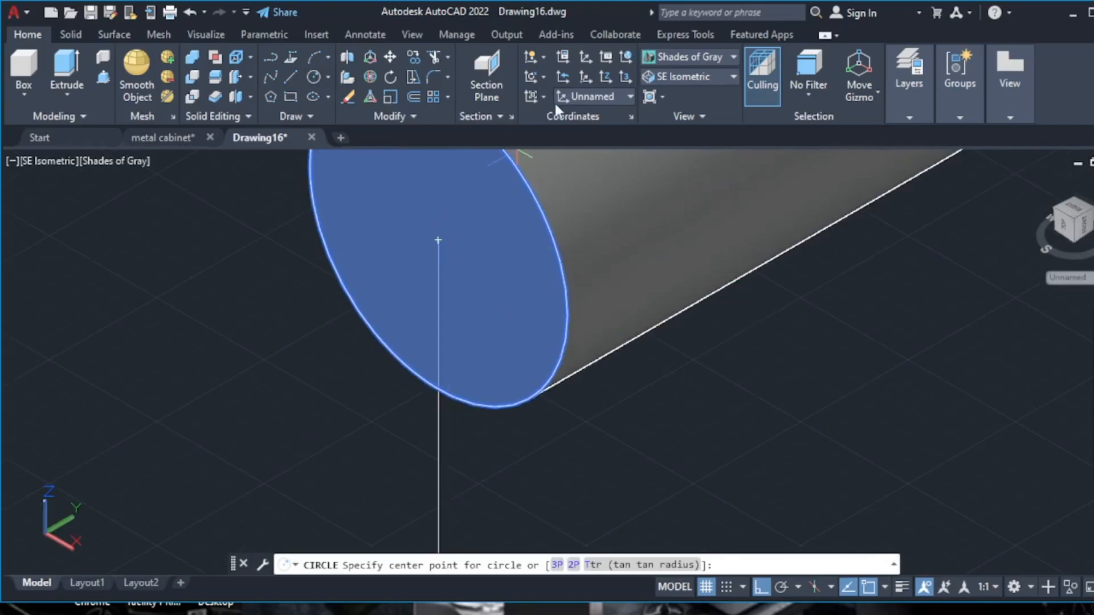
left_click(601, 97)
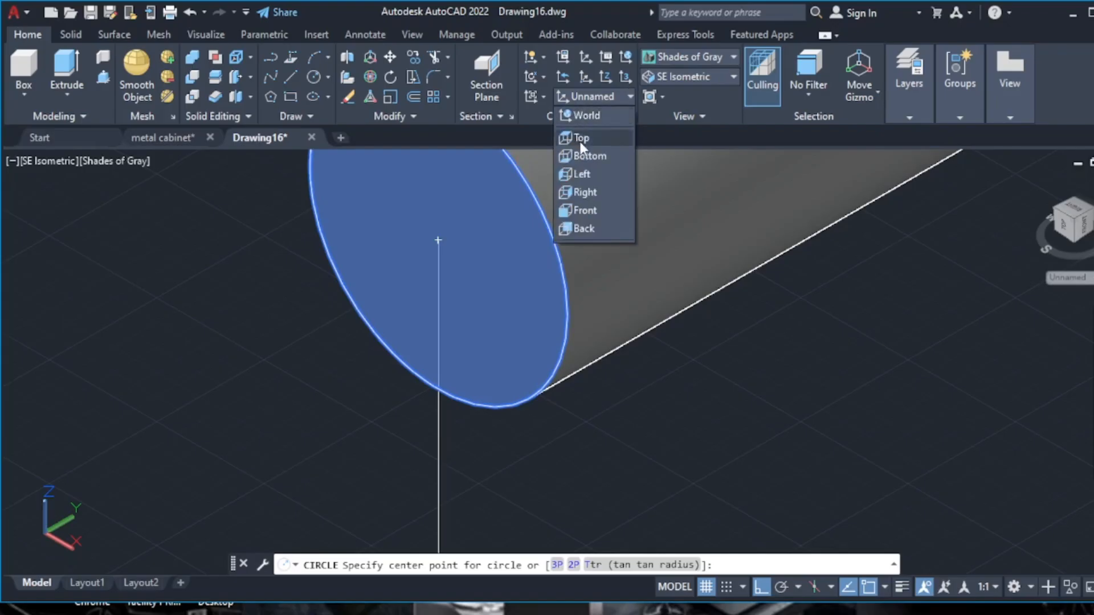
left_click(581, 138)
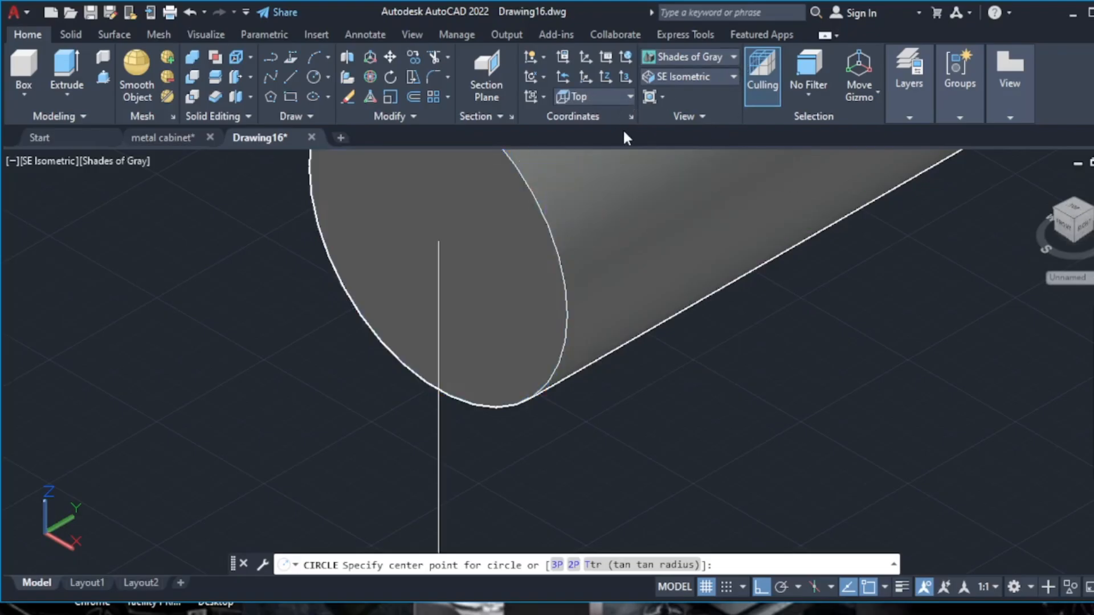
left_click(733, 55)
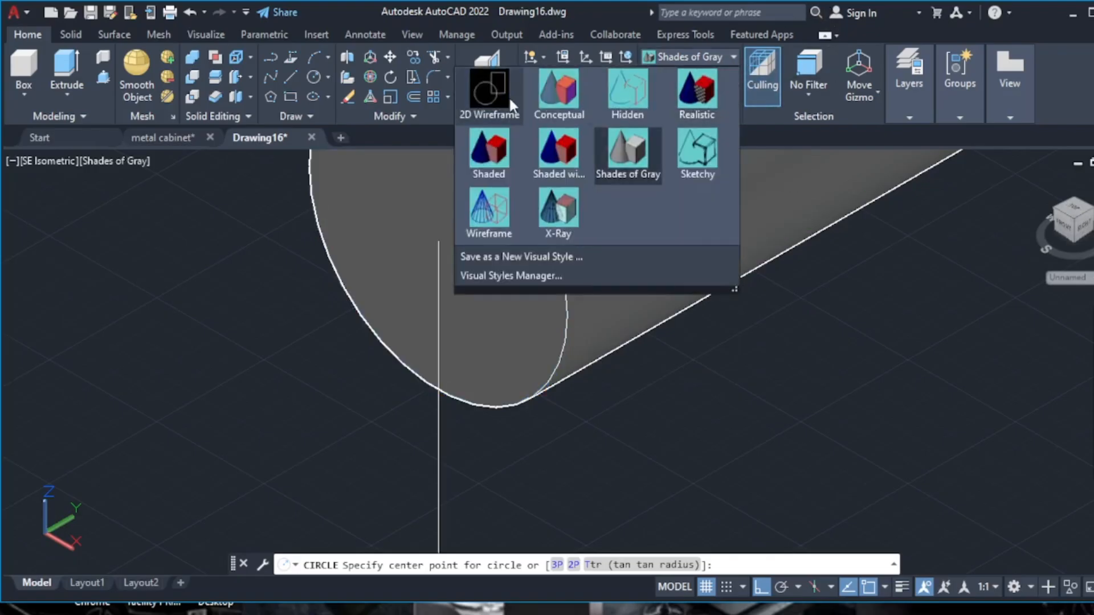
left_click(508, 96)
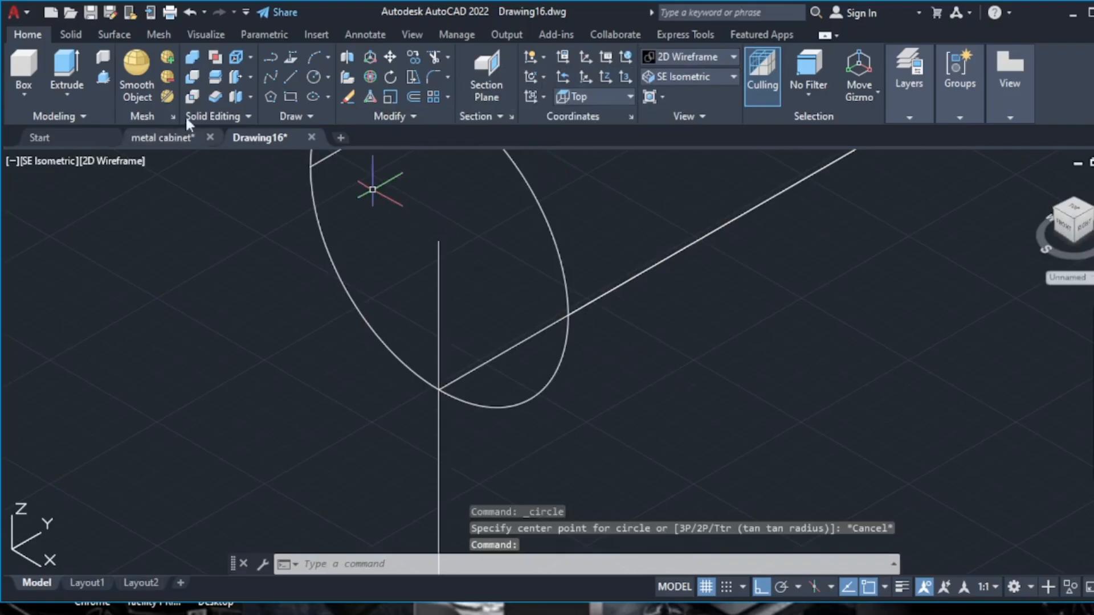
- Draw a horizontal circle of radius 3 centred on the upper endpoint of the outline's left vertical line
left_click(313, 83)
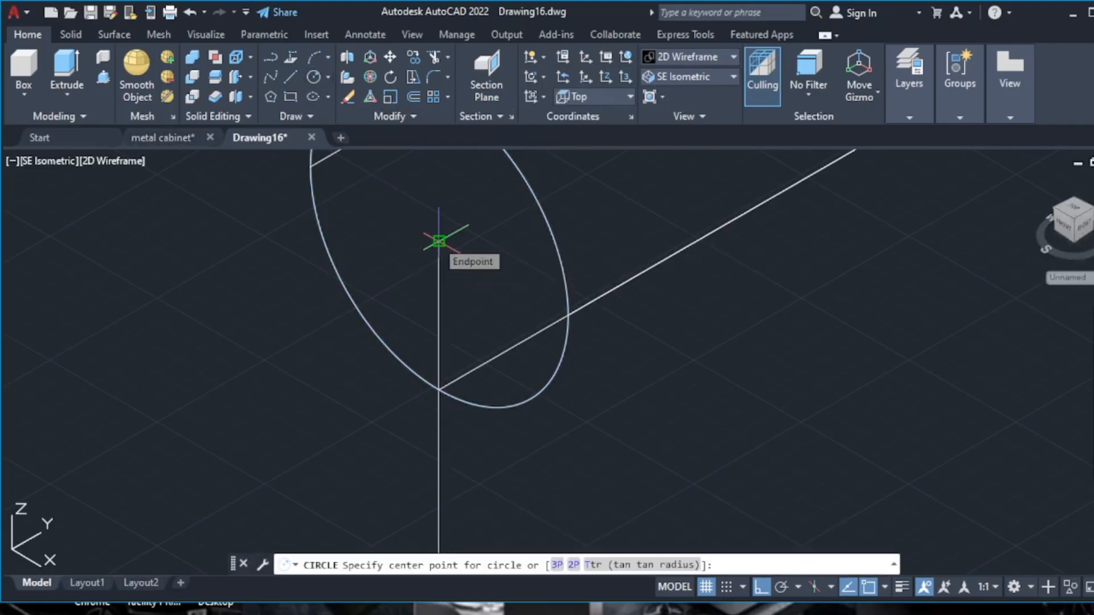
left_click(438, 242)
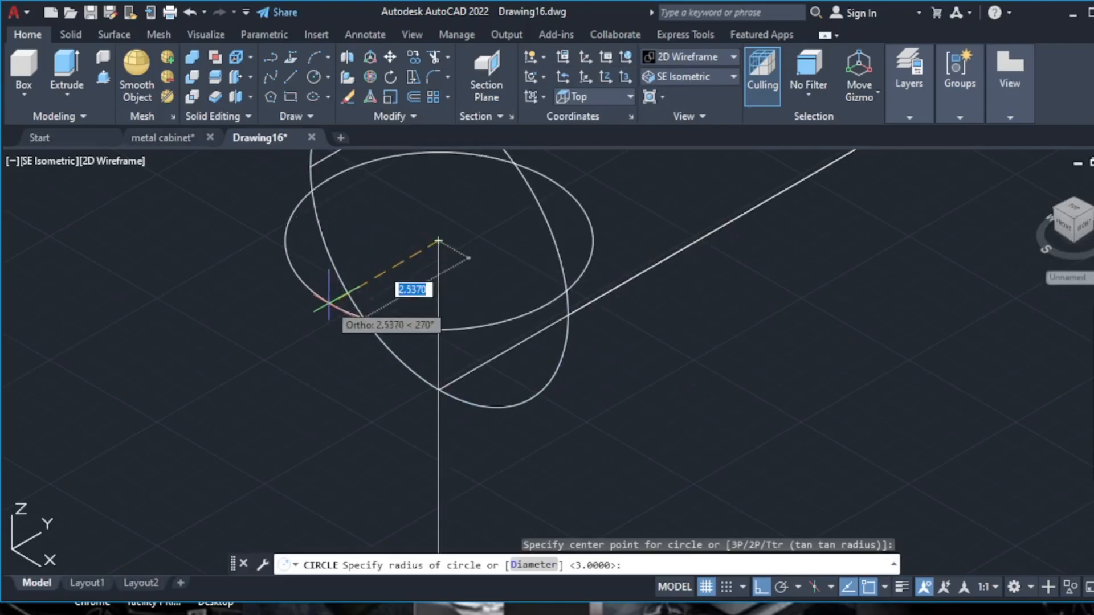
type("3")
key("Return")
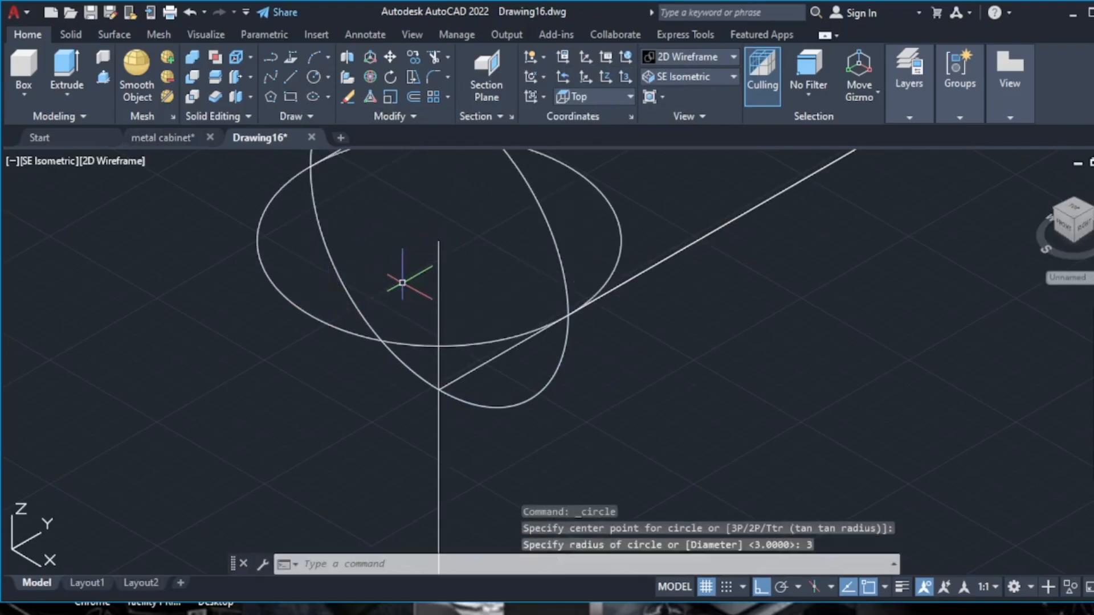
- Sweep the horizontal radius 3 circle along the outline's left vertical line
scroll(404, 279, "down", 3)
scroll(422, 267, "up", 3)
scroll(425, 278, "down", 3)
scroll(425, 278, "up", 5)
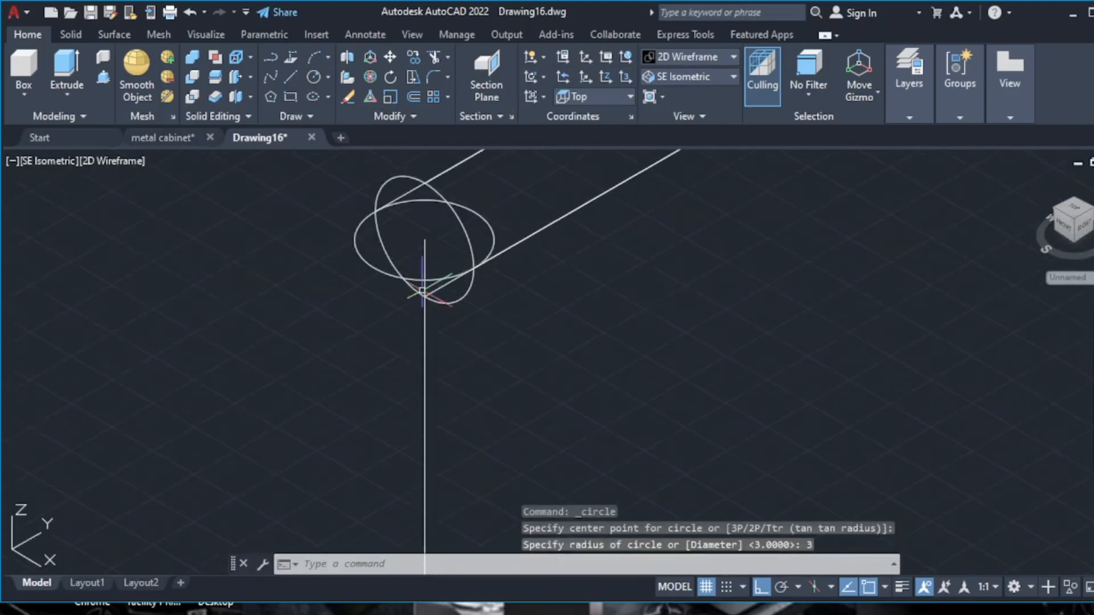
scroll(421, 259, "down", 5)
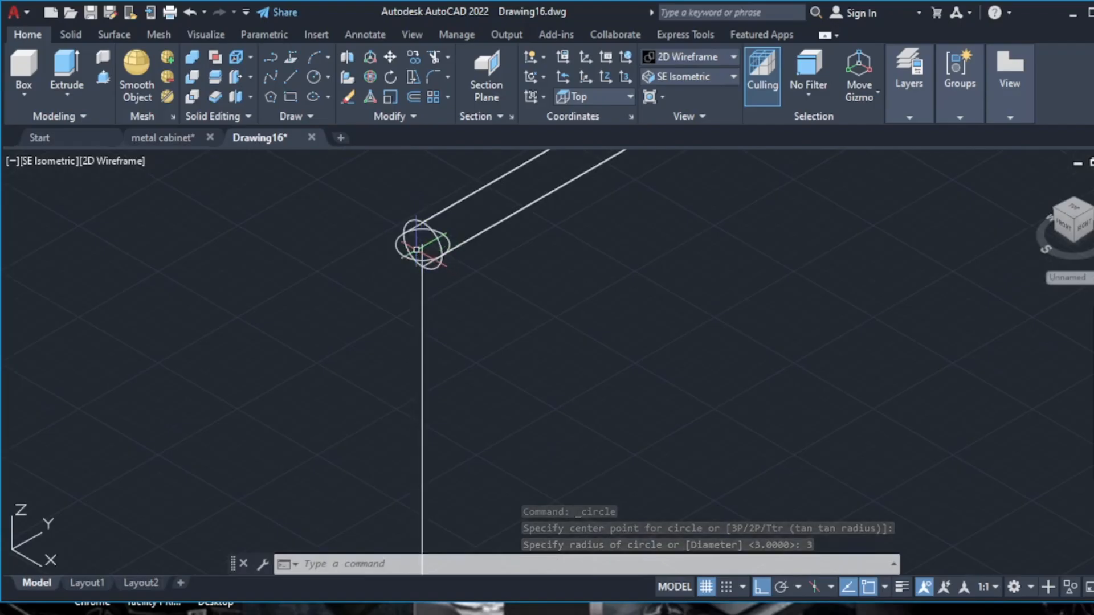
scroll(419, 250, "up", 3)
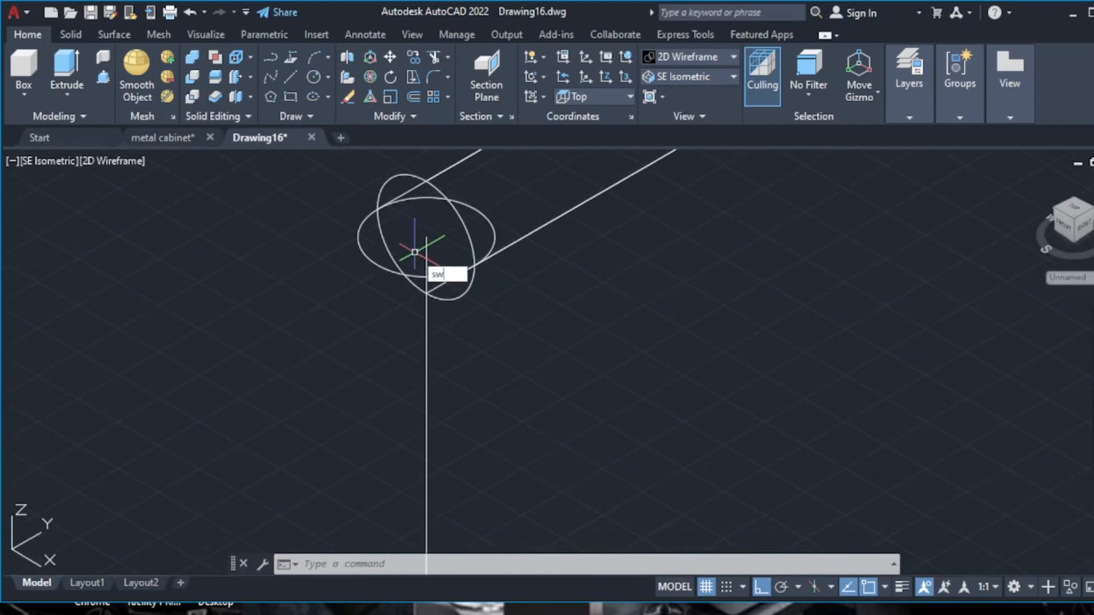
key("Return")
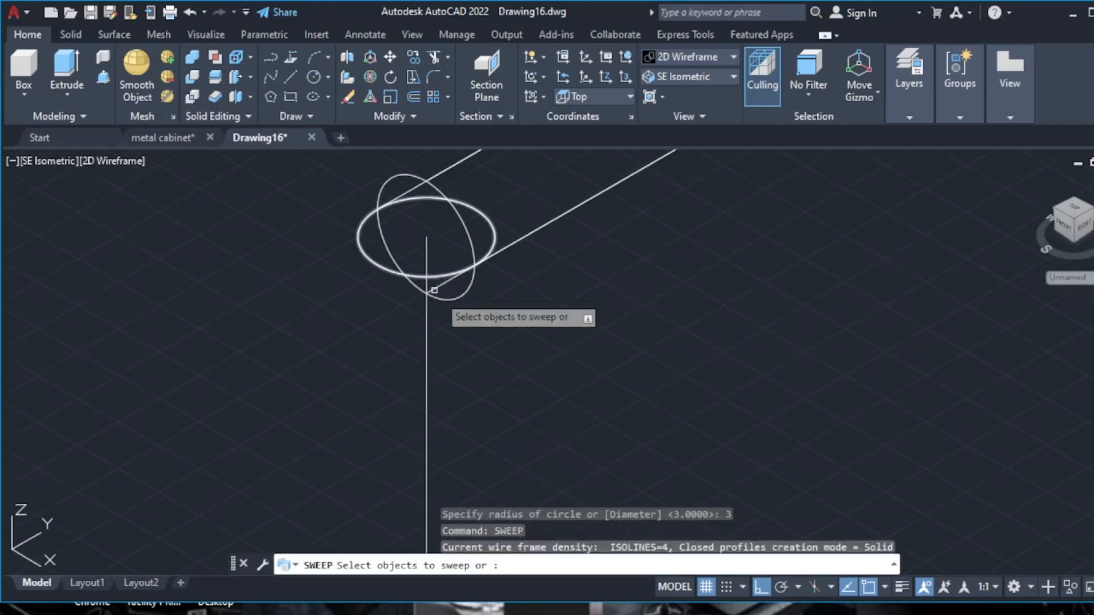
scroll(399, 262, "up", 5)
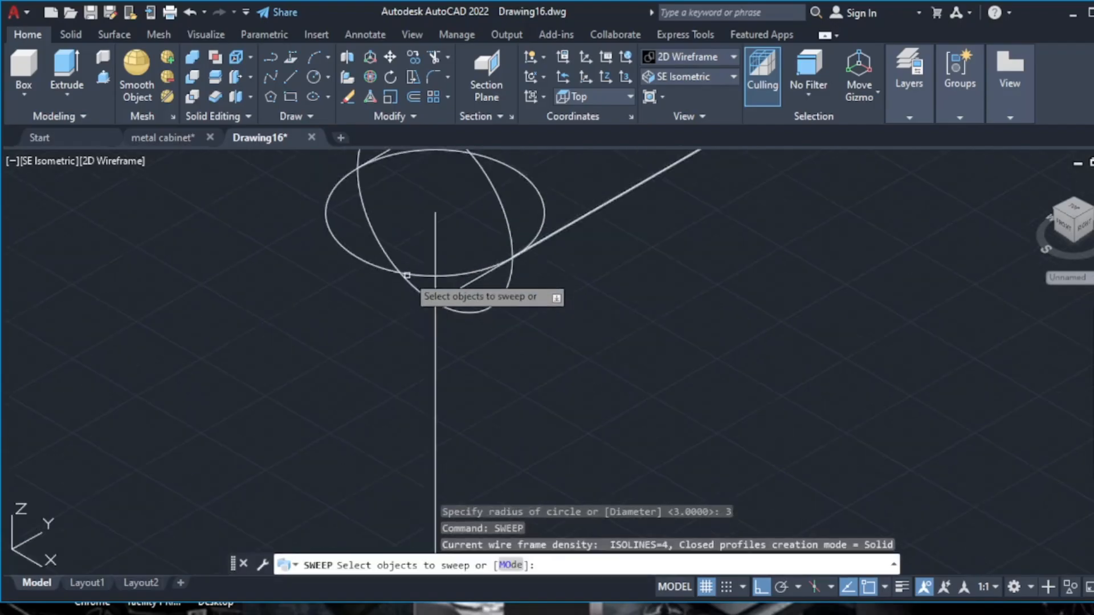
left_click(356, 265)
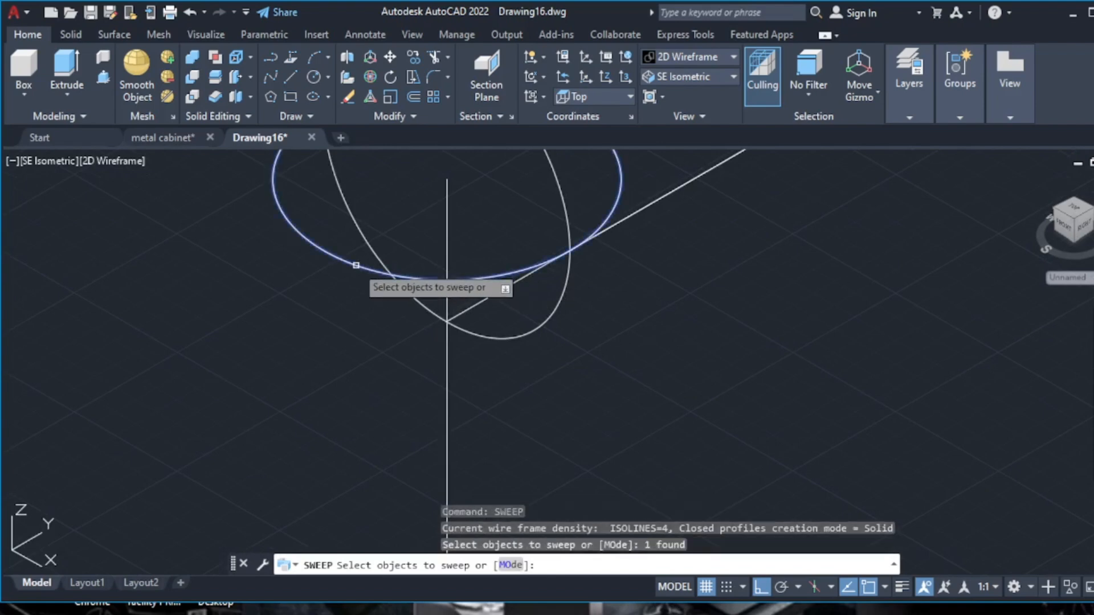
right_click(356, 266)
left_click(388, 280)
scroll(421, 273, "down", 3)
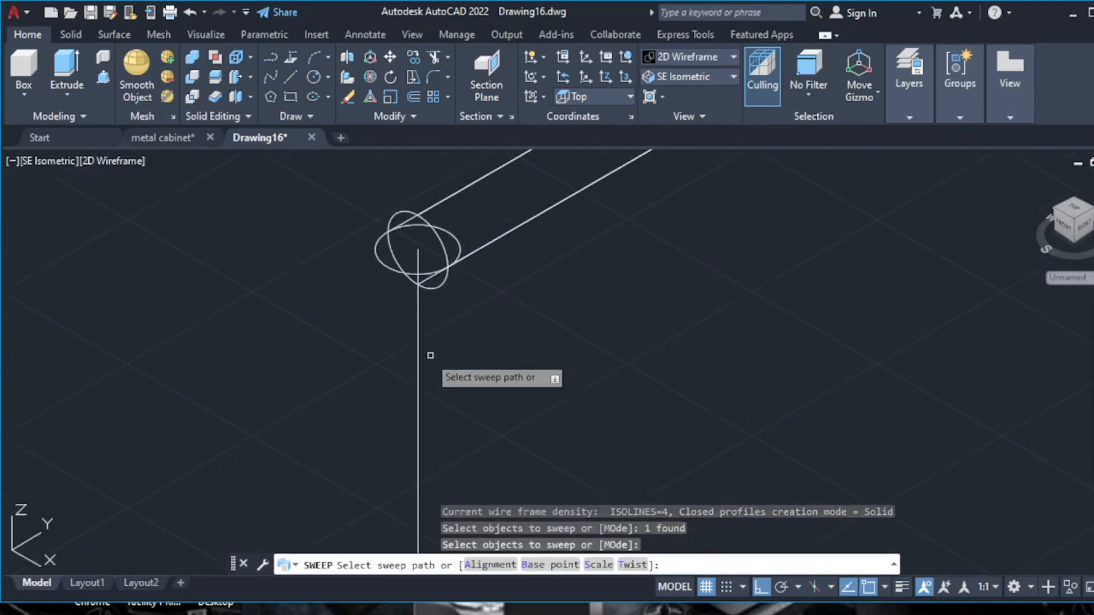
scroll(430, 355, "up", 2)
left_click(409, 354)
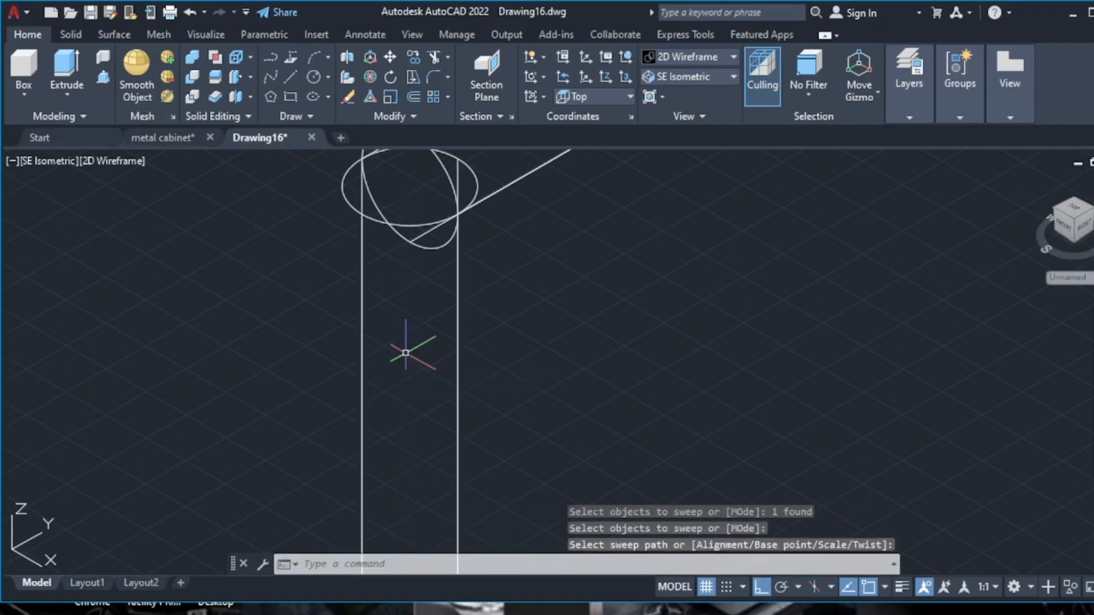
- Switch the visual style to Shades of Gray with the whole outline in view
scroll(399, 345, "down", 3)
middle_click_drag(396, 355, 462, 308)
scroll(504, 436, "down", 2)
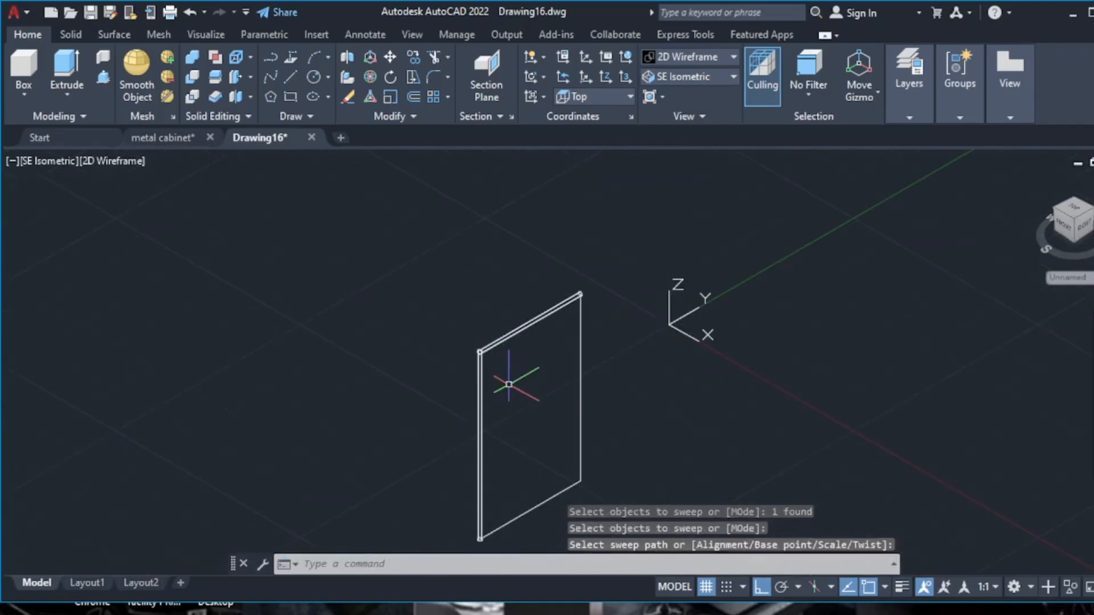
middle_click_drag(508, 383, 575, 297)
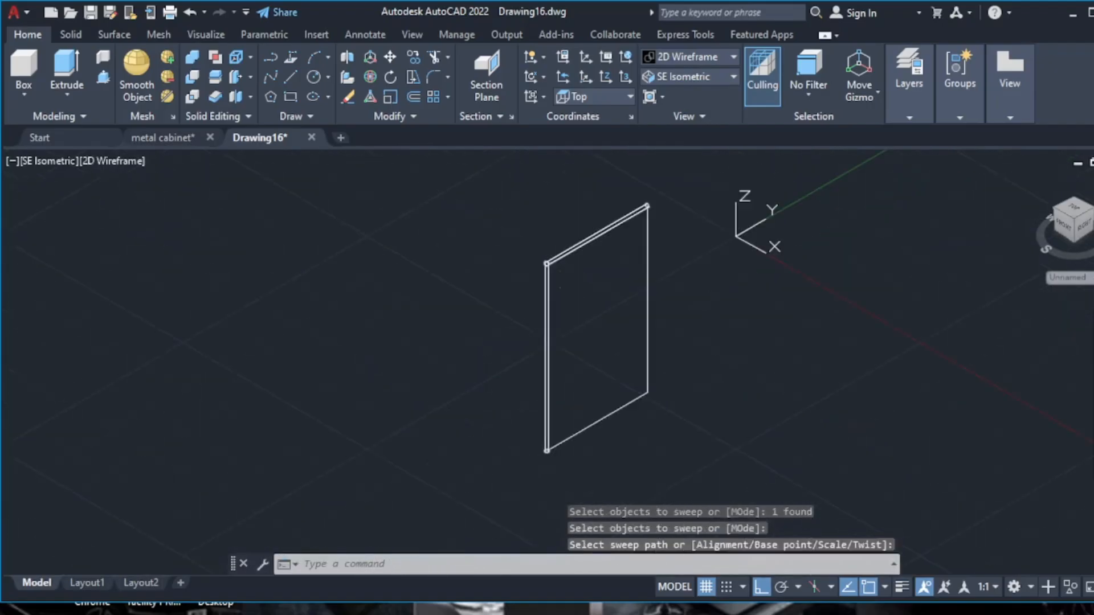
left_click(716, 56)
left_click(630, 152)
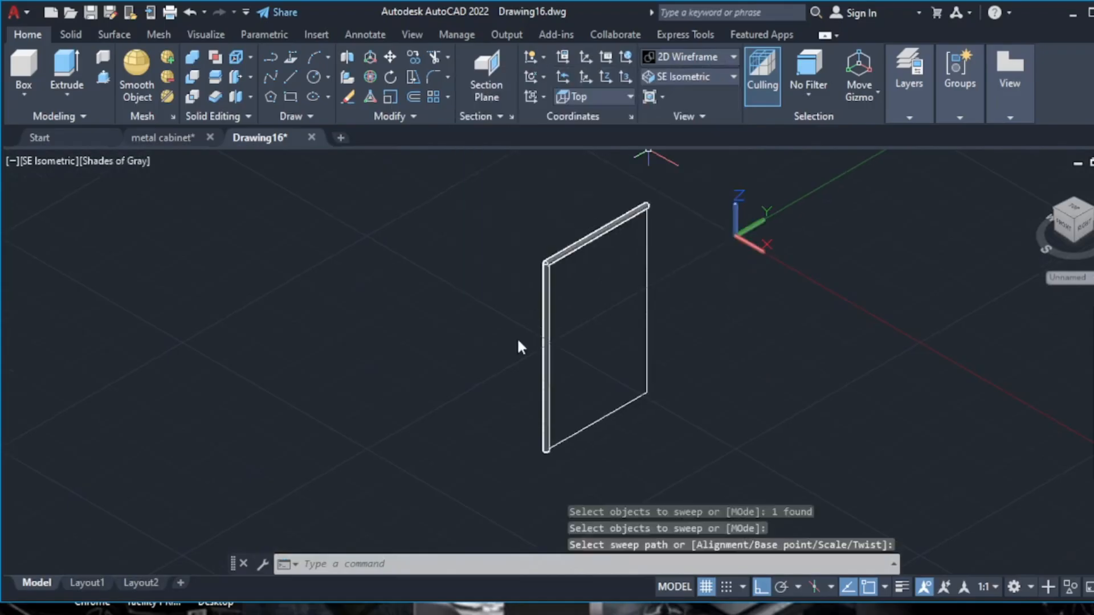
- Examine the joint between the horizontal and vertical tubes, compare it with the corners in the metal cabinet drawing, and return to Drawing16
scroll(519, 345, "up", 3)
scroll(537, 342, "down", 4)
scroll(504, 376, "up", 3)
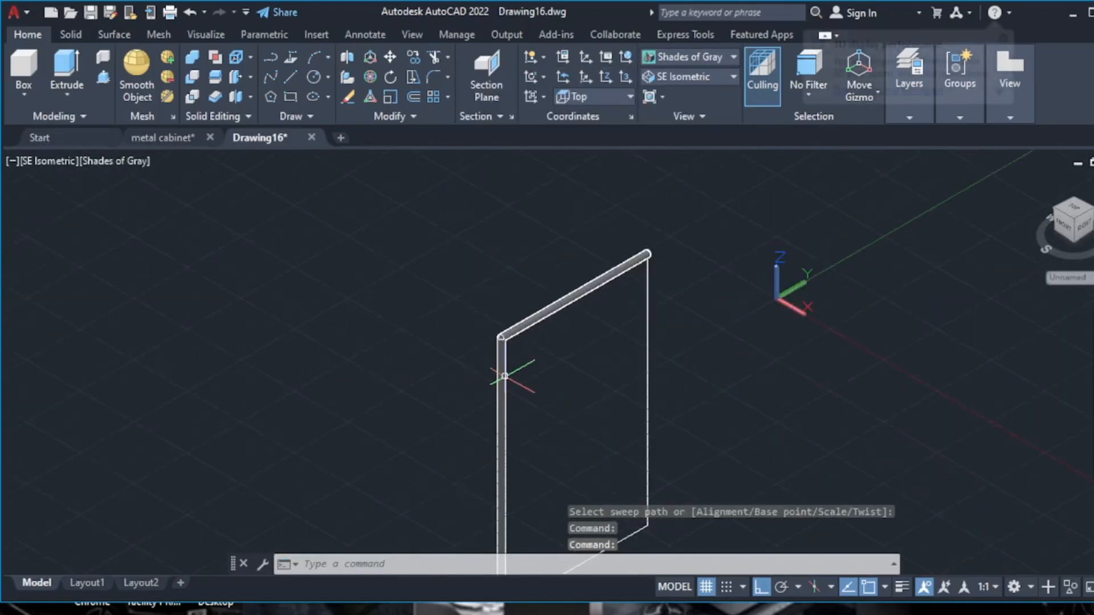
scroll(505, 376, "up", 3)
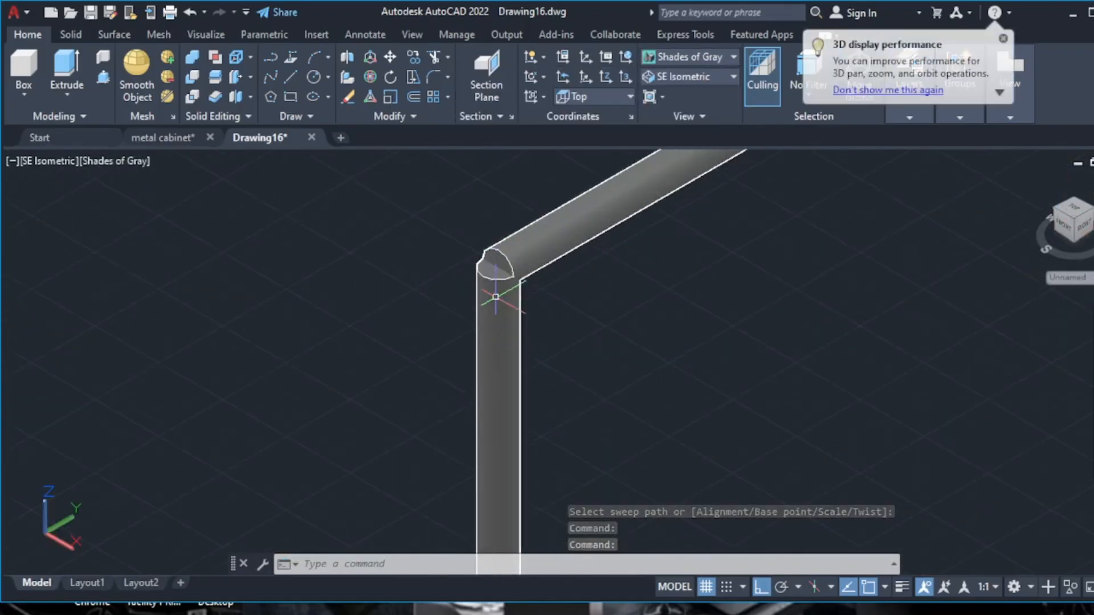
scroll(496, 297, "up", 3)
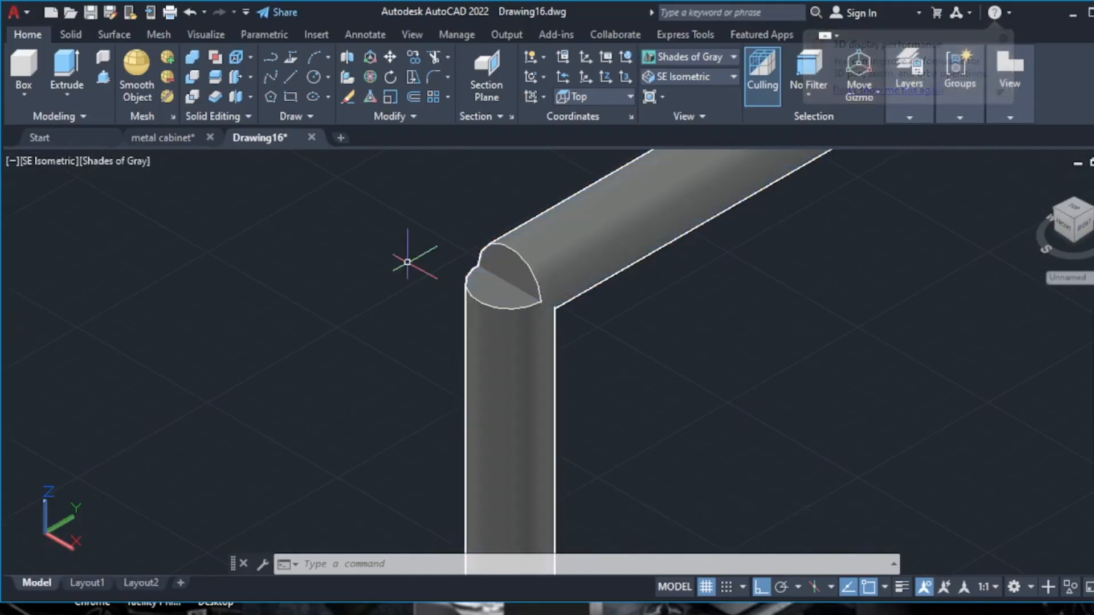
left_click(159, 136)
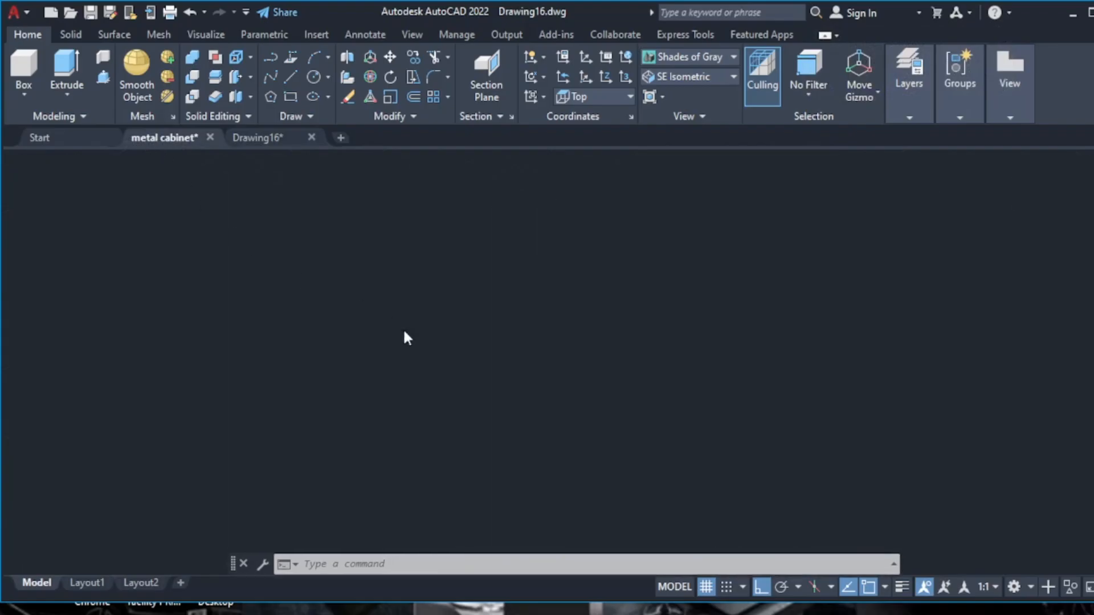
scroll(69, 211, "up", 7)
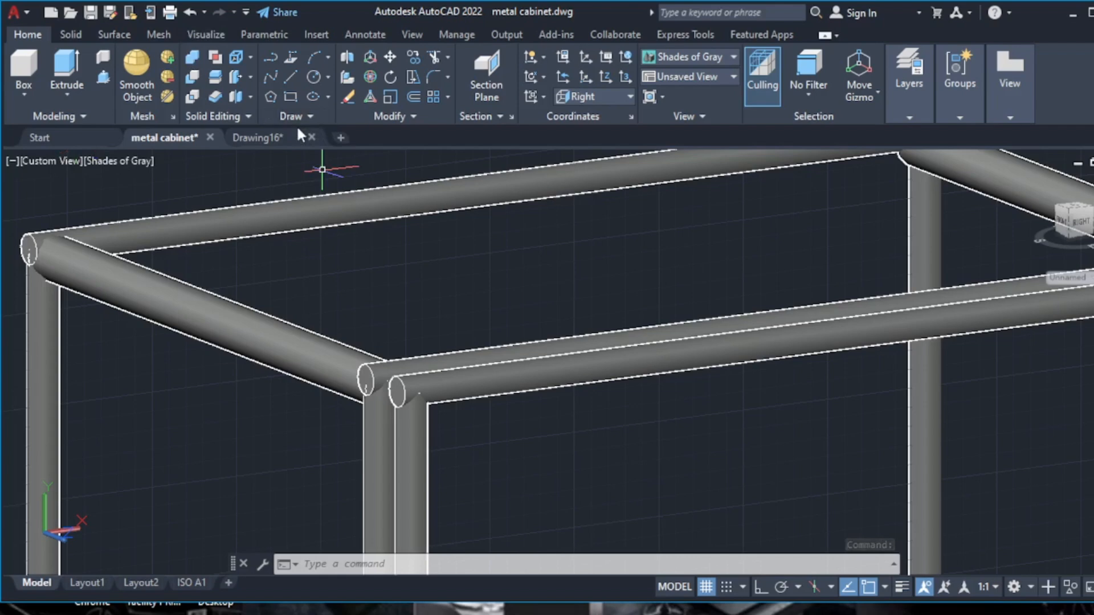
left_click(277, 138)
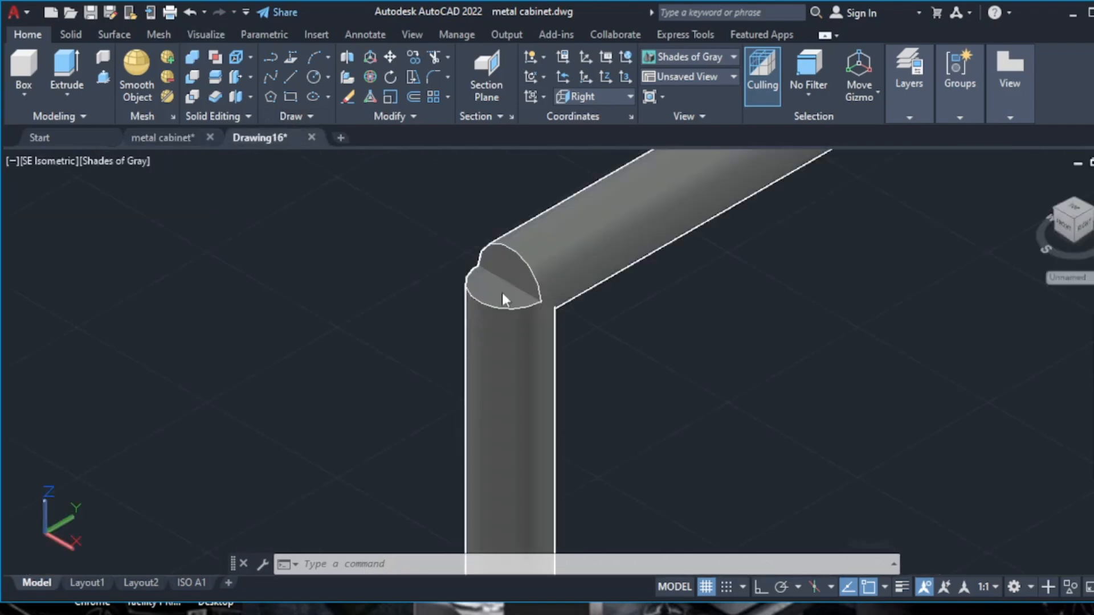
- Presspull the exposed end face of the upper horizontal tube a short distance outward over the vertical tube
scroll(502, 292, "up", 2)
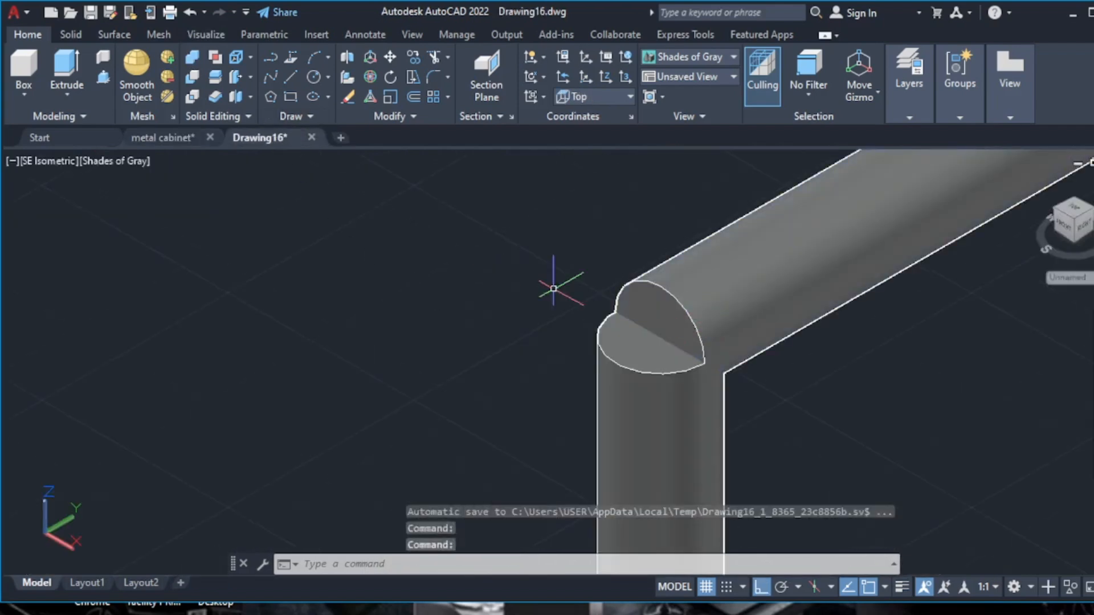
left_click(104, 76)
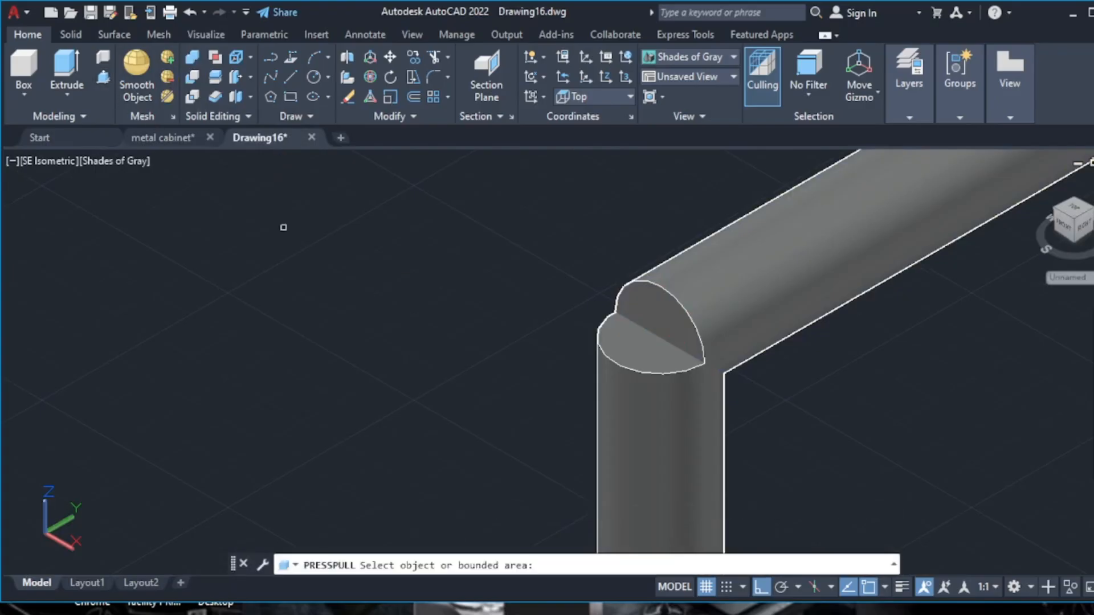
left_click(646, 299)
scroll(603, 319, "up", 2)
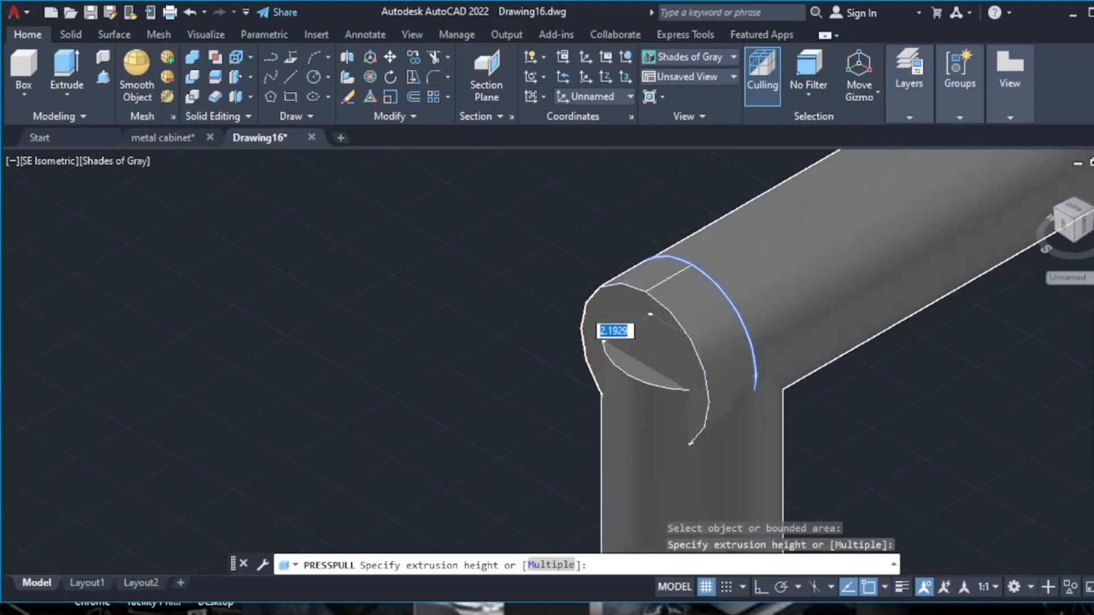
scroll(589, 365, "up", 2)
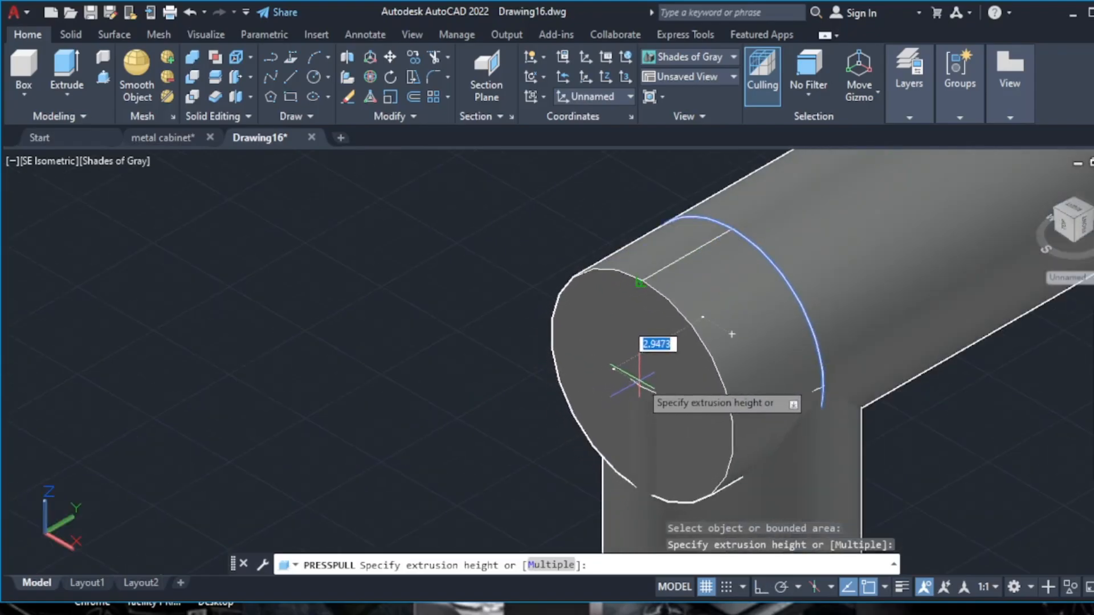
left_click(634, 380)
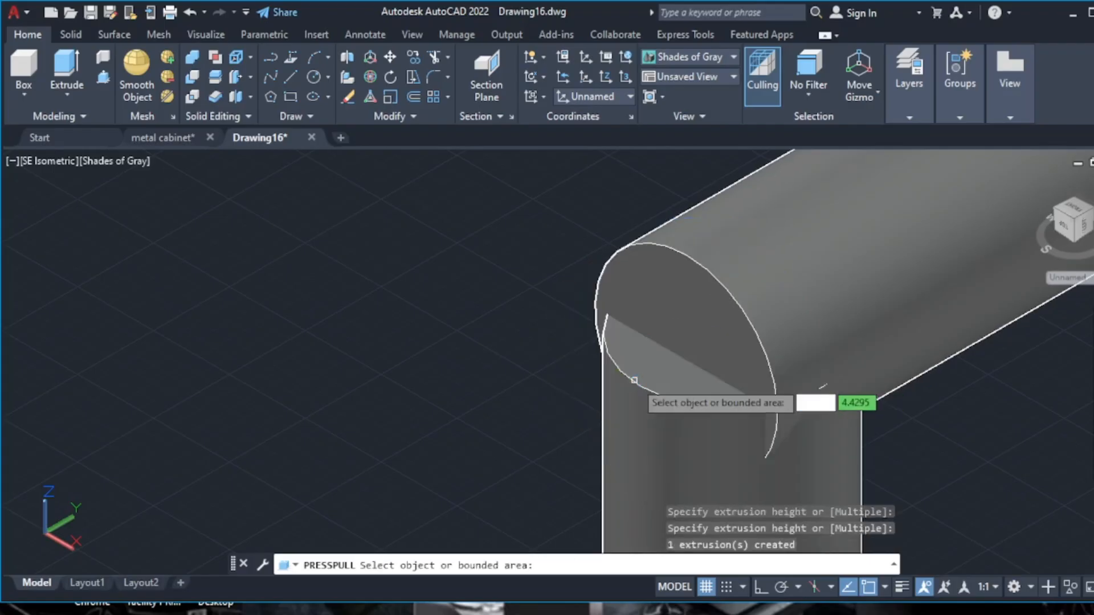
key("Return")
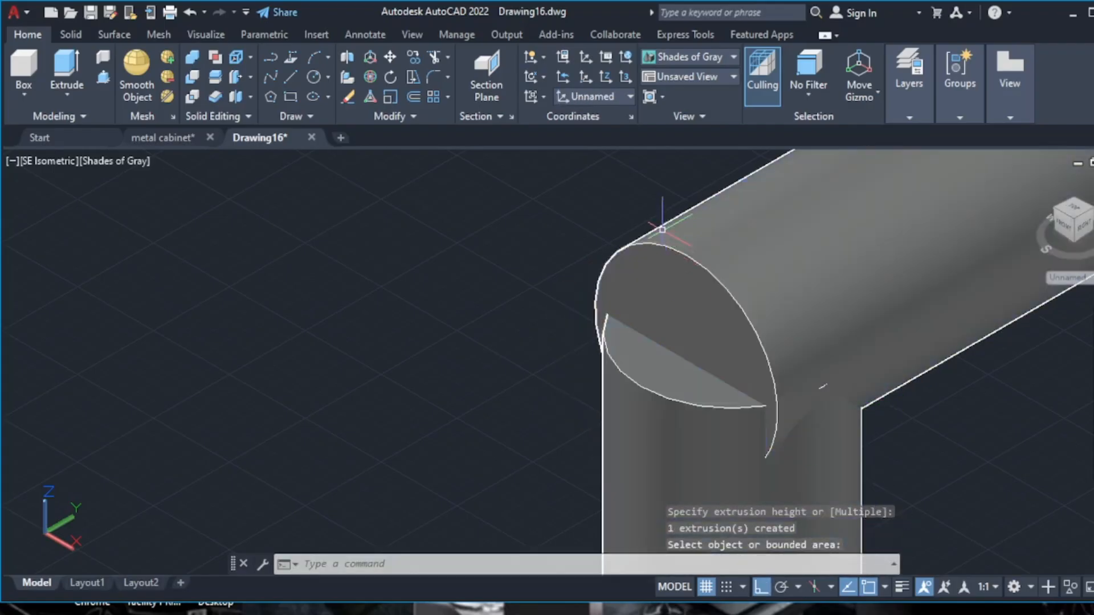
key("Return")
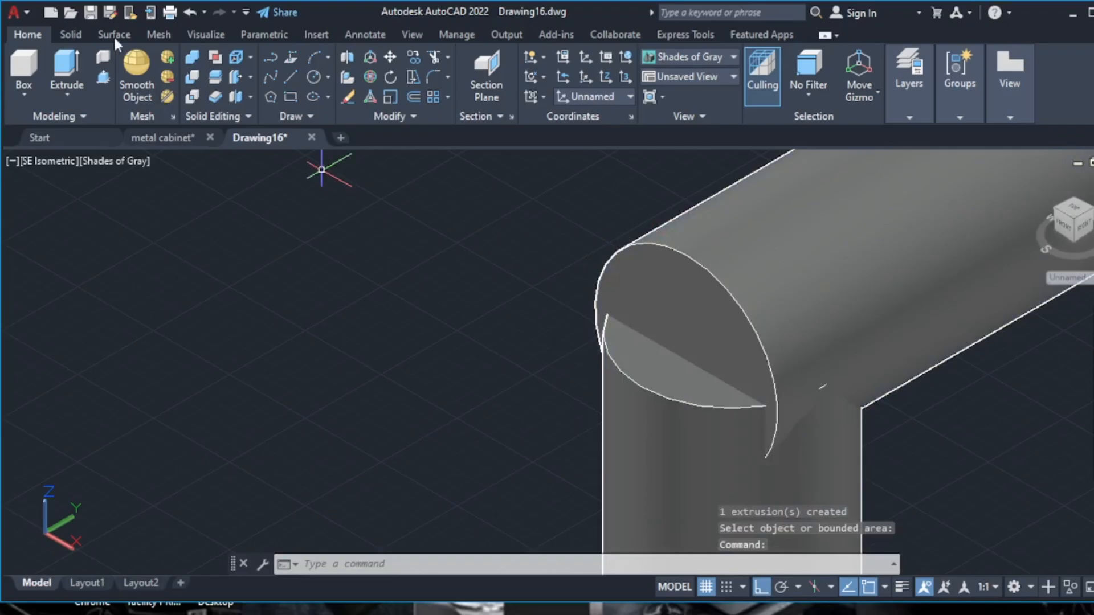
- Presspull the horizontal tube's end face further out to cover the vertical tube's top, with object snap and object snap tracking off
left_click(110, 77)
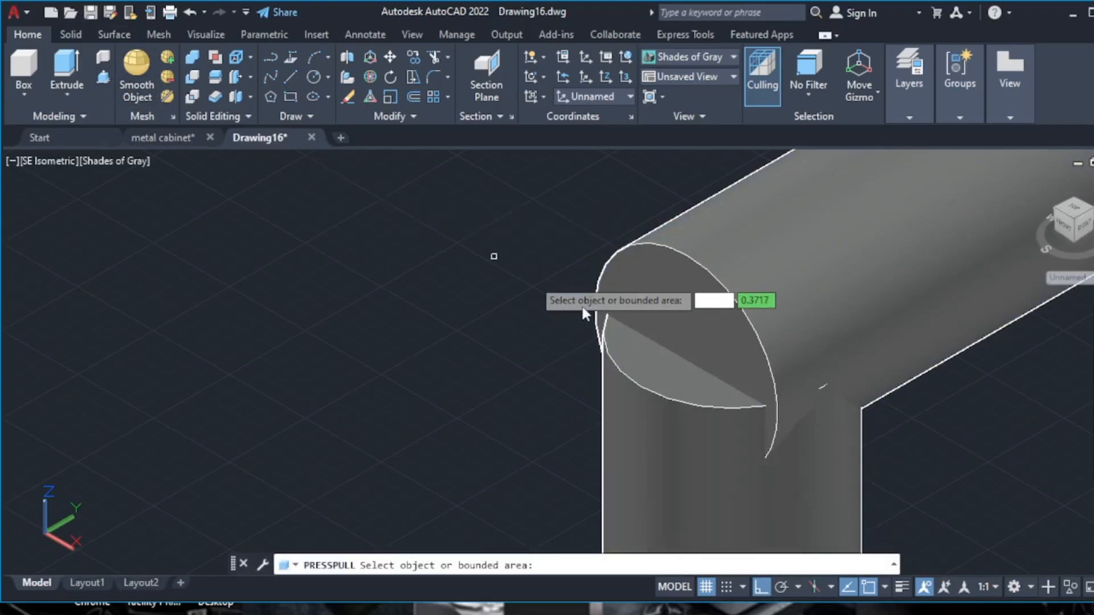
left_click(655, 310)
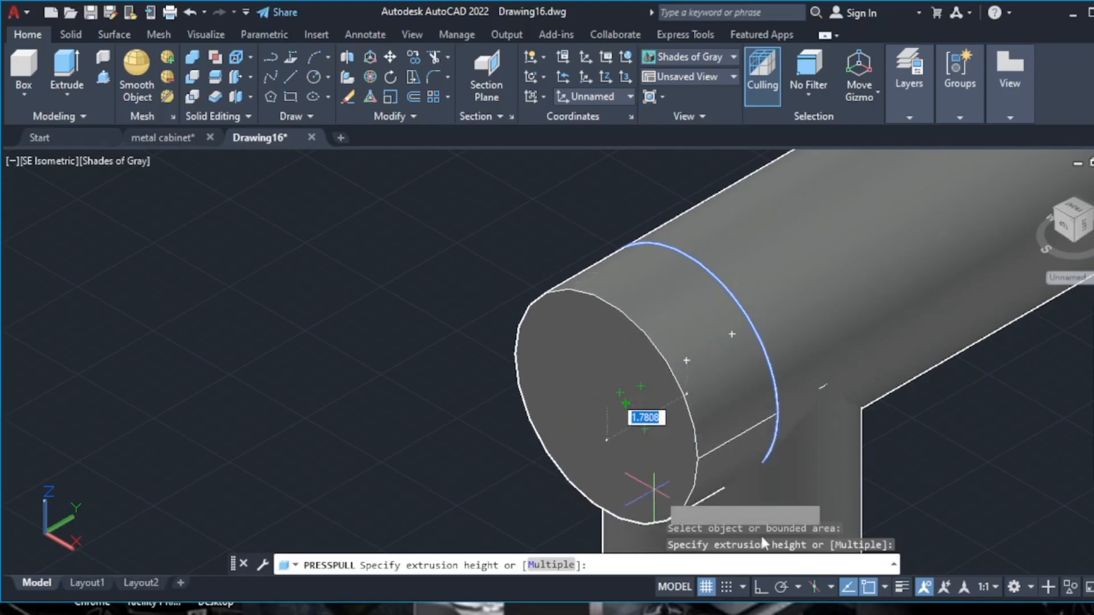
left_click(868, 589)
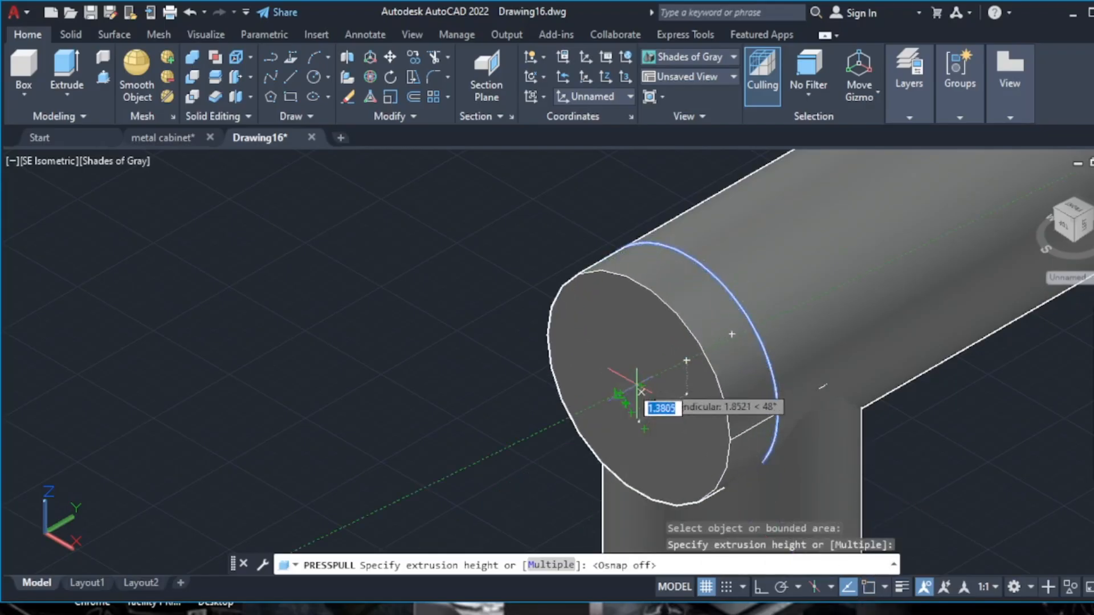
left_click(850, 588)
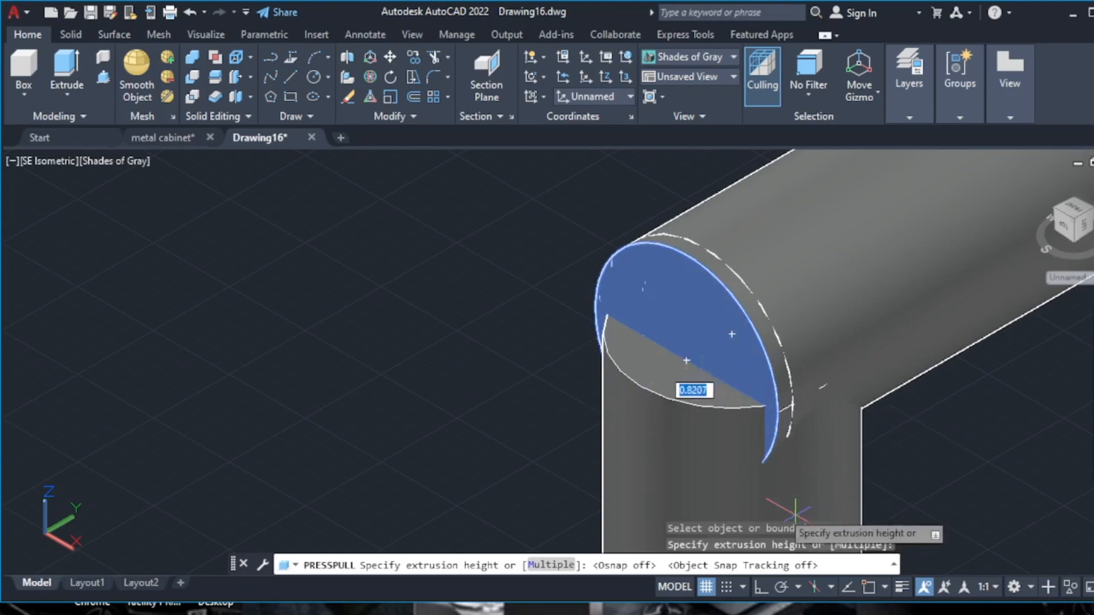
scroll(647, 399, "up", 2)
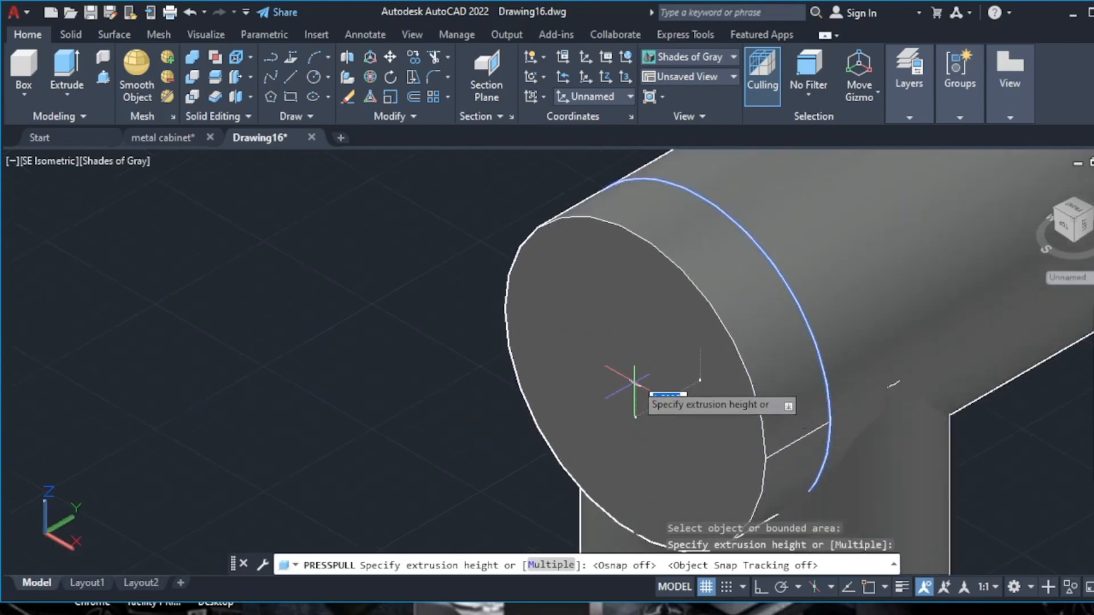
left_click(634, 382)
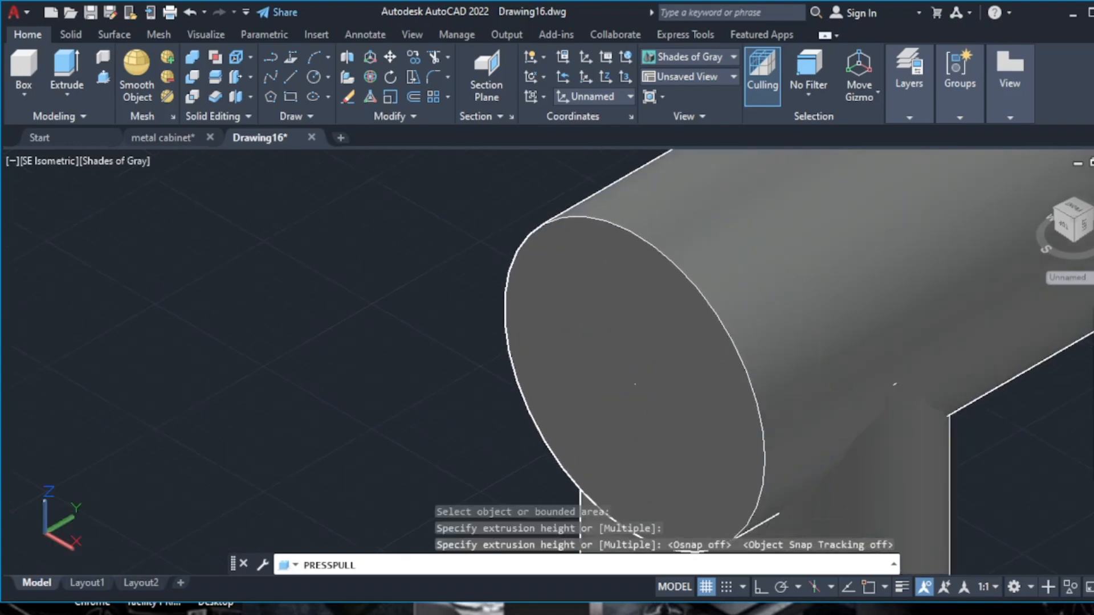
key("Return")
- Examine the extended corner joint, the vertical tube's lower end and the horizontal tube's far end against the whole outline
scroll(566, 371, "down", 5)
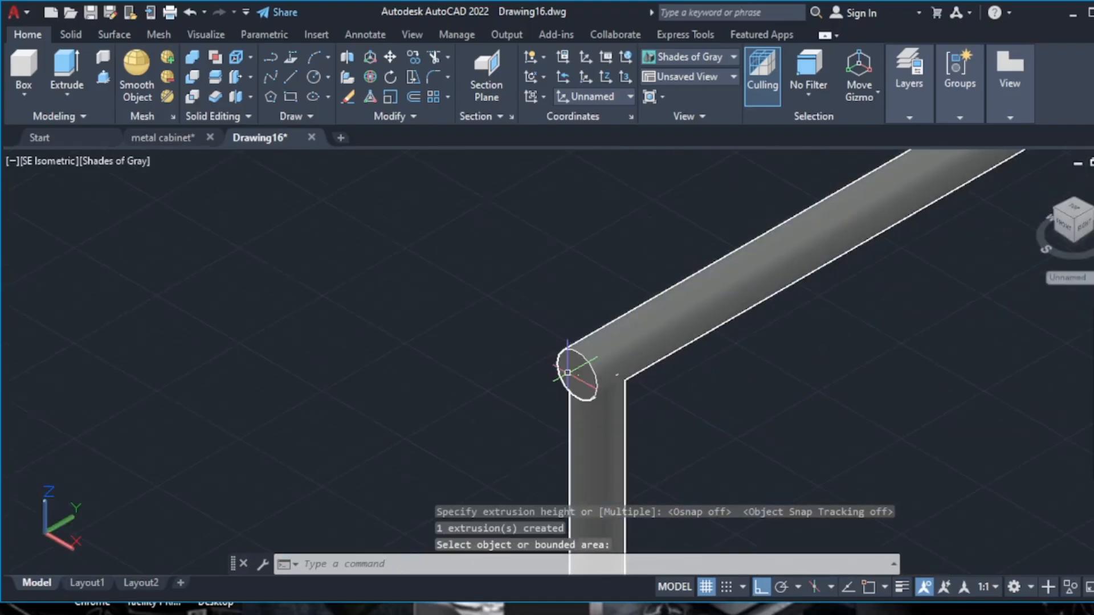
scroll(568, 373, "up", 4)
scroll(567, 373, "down", 6)
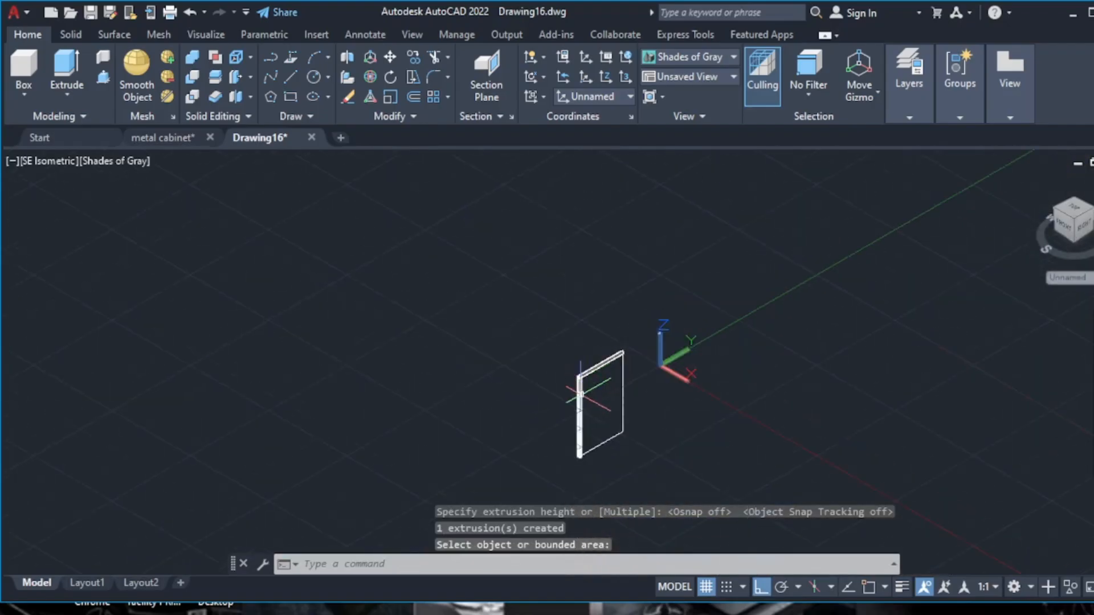
scroll(654, 312, "up", 3)
scroll(616, 367, "down", 4)
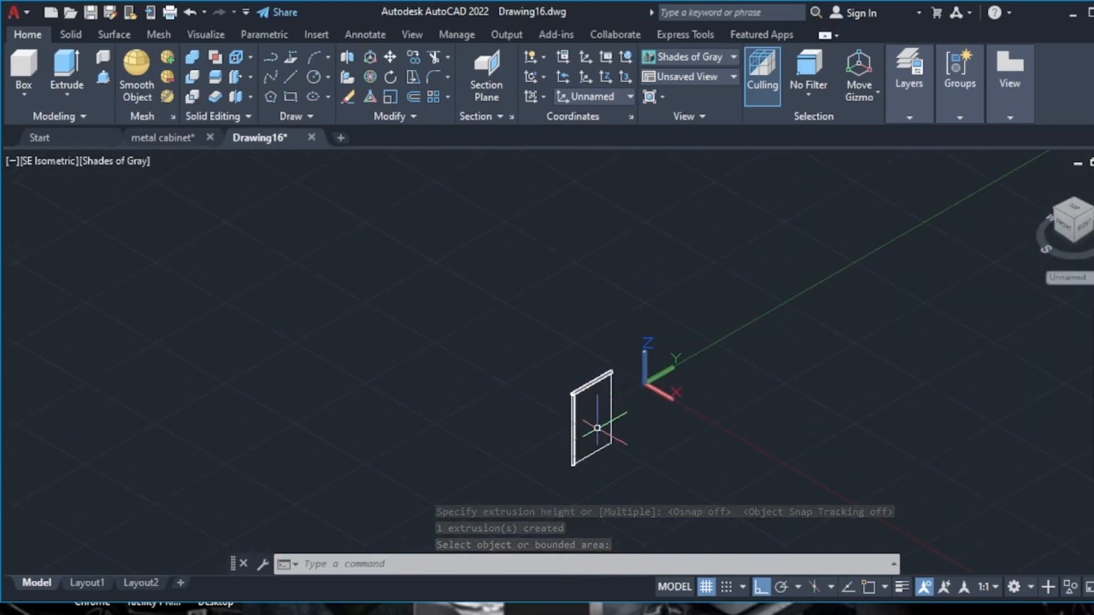
scroll(546, 482, "up", 6)
scroll(658, 384, "down", 10)
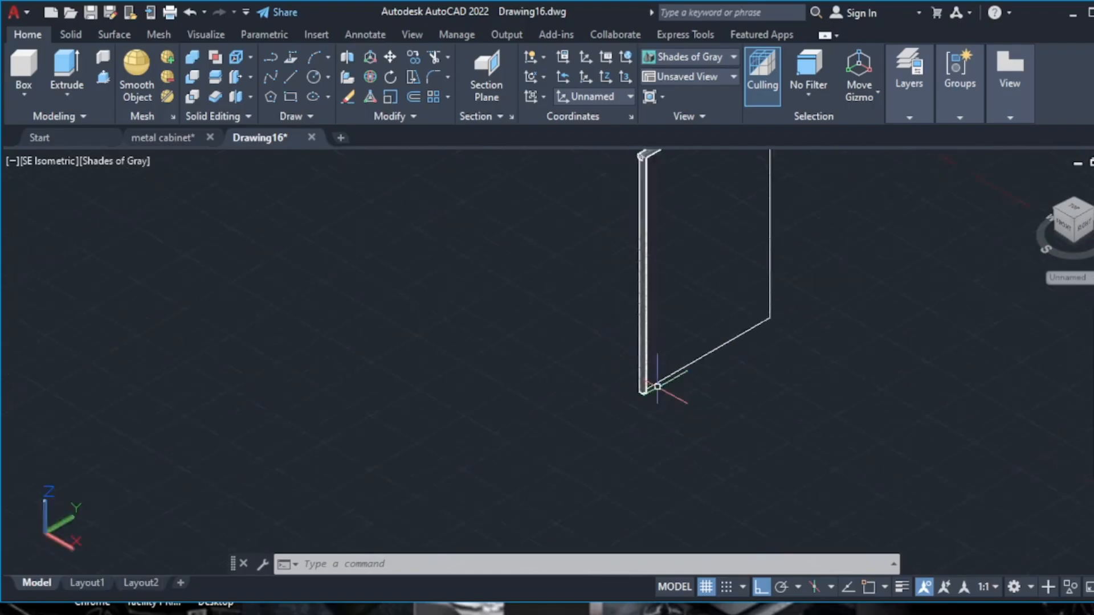
scroll(687, 306, "up", 4)
scroll(696, 264, "up", 3)
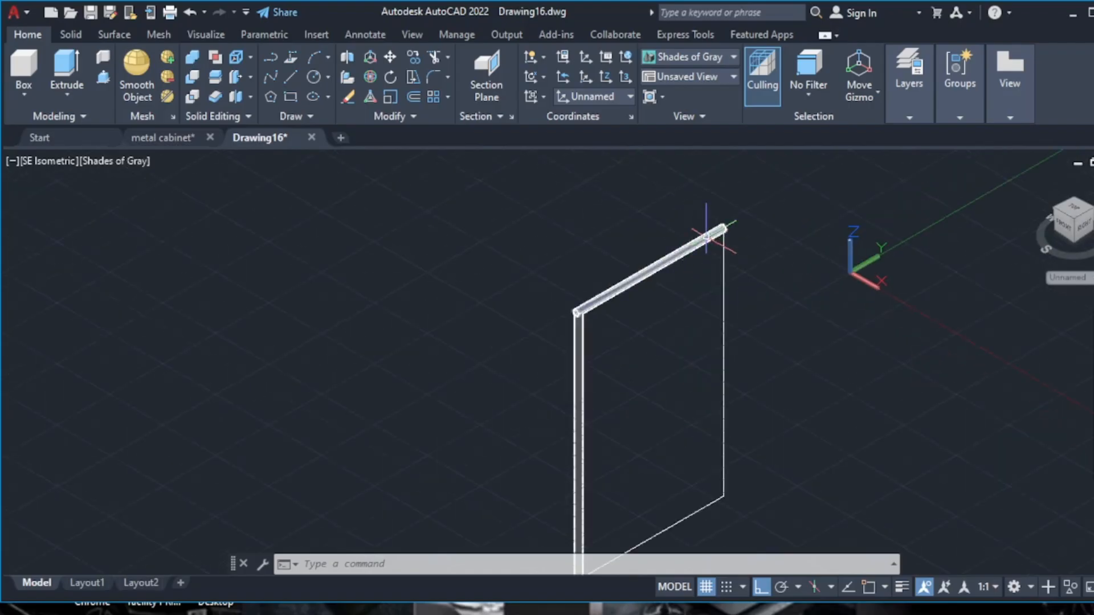
- Copy the upper horizontal tube straight down about 272 units onto the rectangular outline's lower edge
scroll(641, 343, "down", 6)
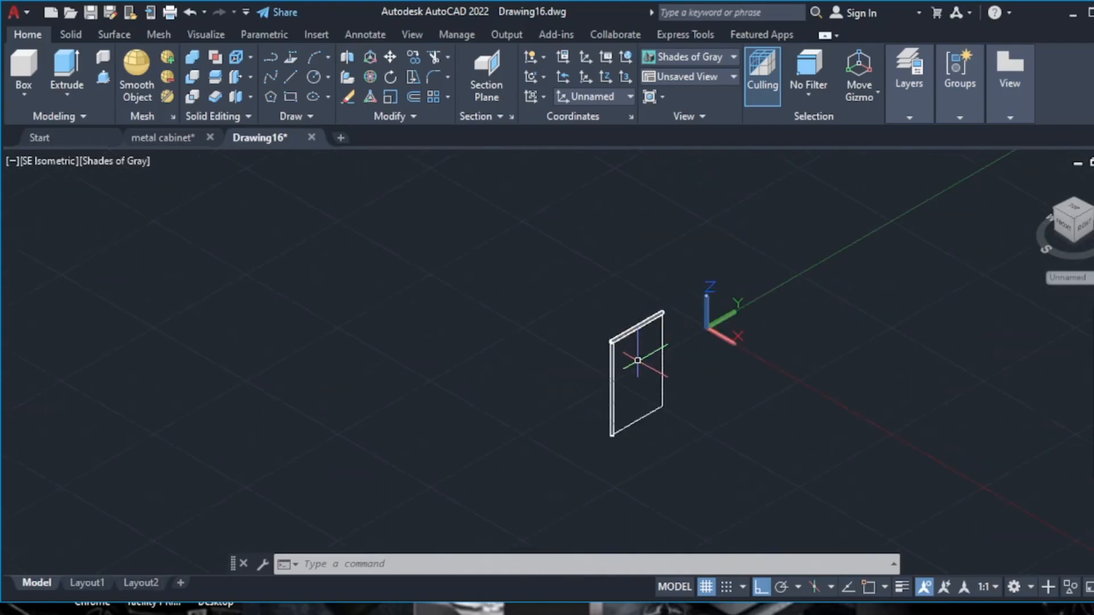
scroll(637, 360, "up", 3)
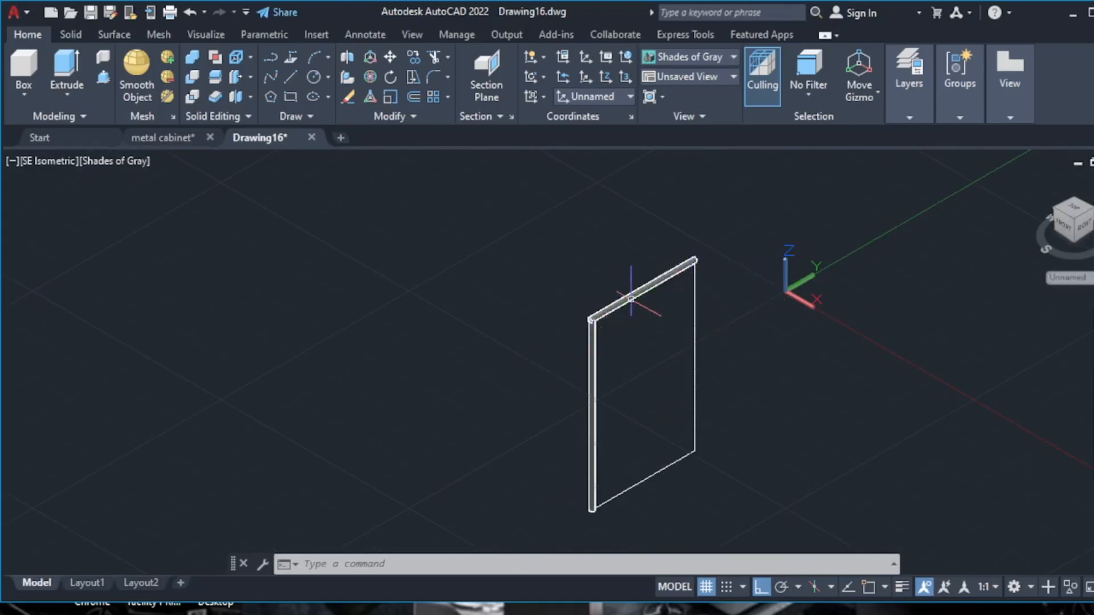
scroll(613, 327, "up", 2)
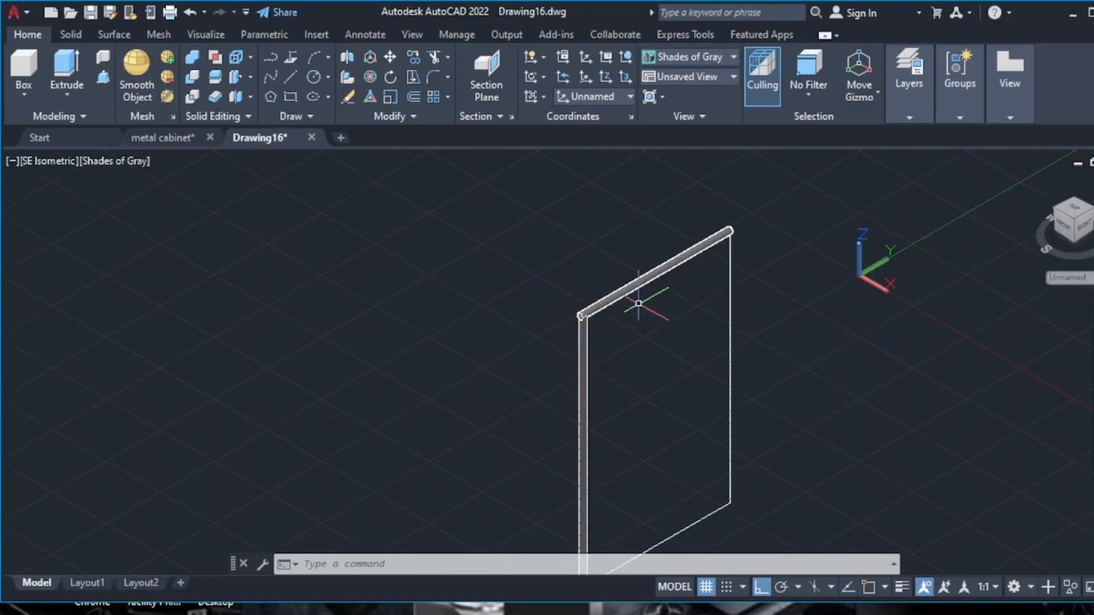
left_click(634, 289)
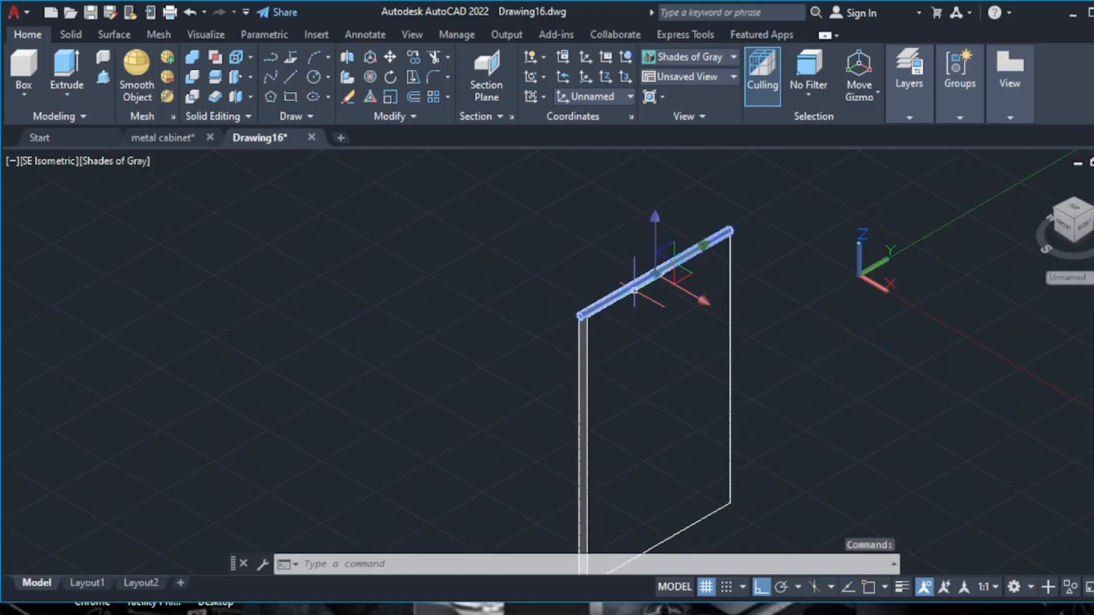
right_click(635, 288)
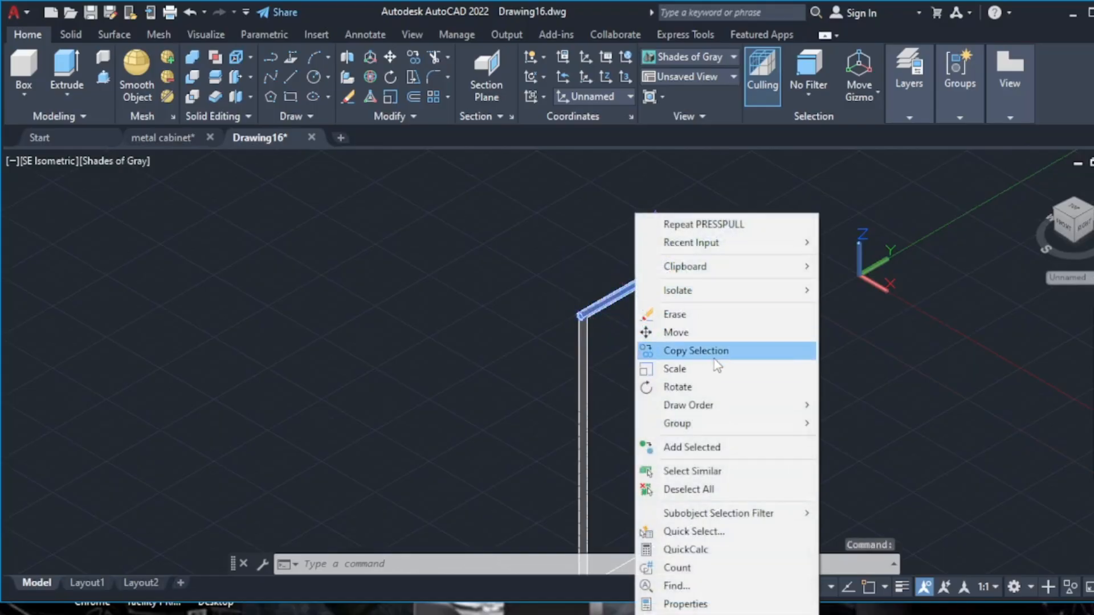
left_click(715, 358)
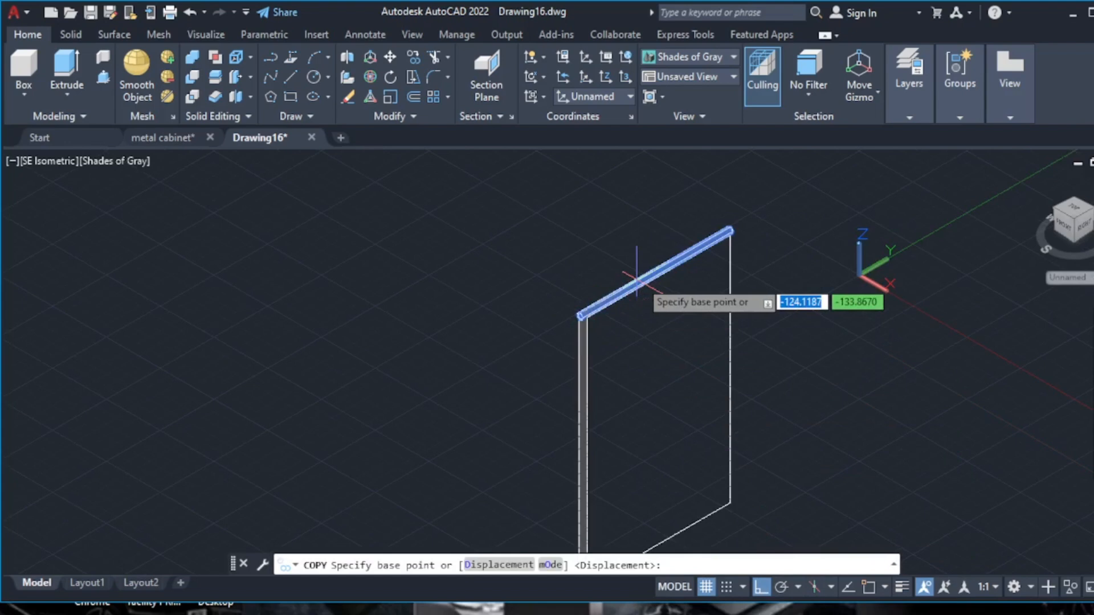
scroll(637, 279, "up", 3)
left_click(654, 279)
scroll(649, 273, "down", 5)
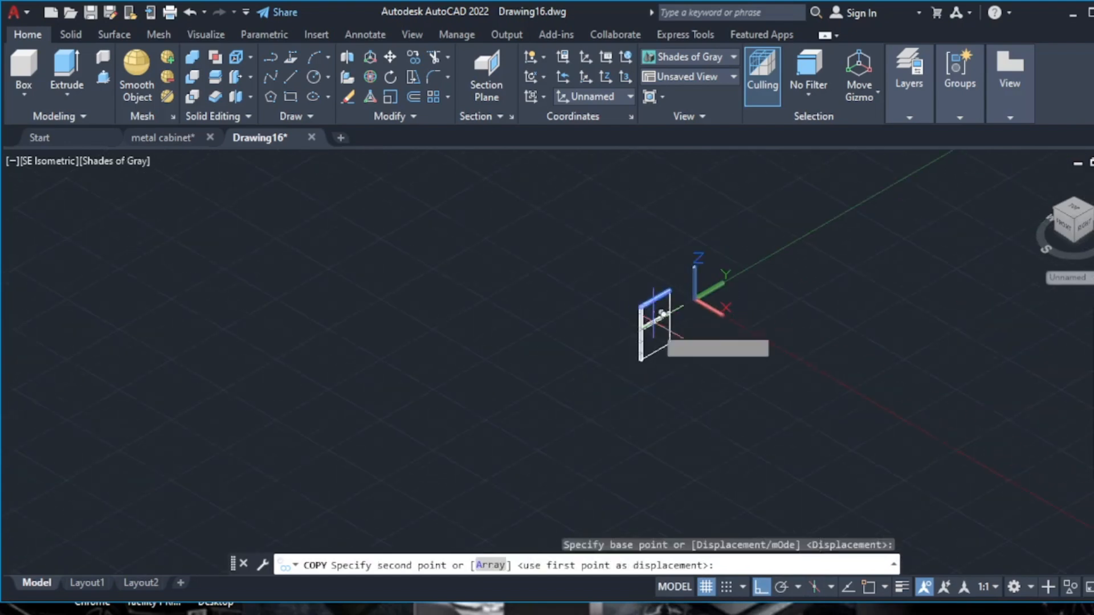
scroll(659, 364, "up", 5)
scroll(654, 305, "up", 5)
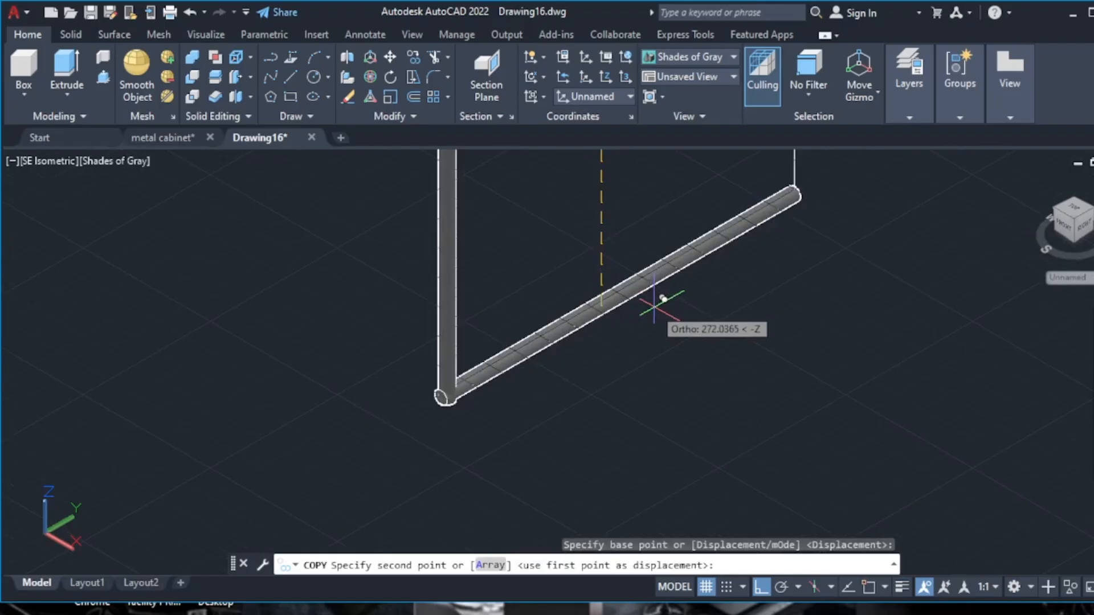
left_click(654, 305)
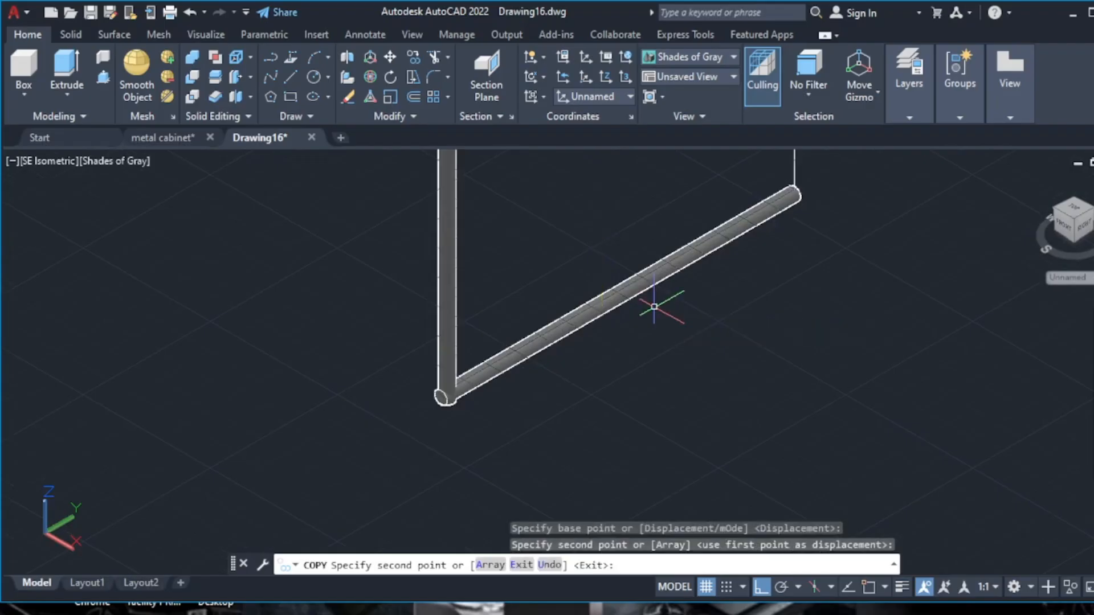
key("Escape")
scroll(654, 304, "down", 5)
scroll(573, 276, "up", 2)
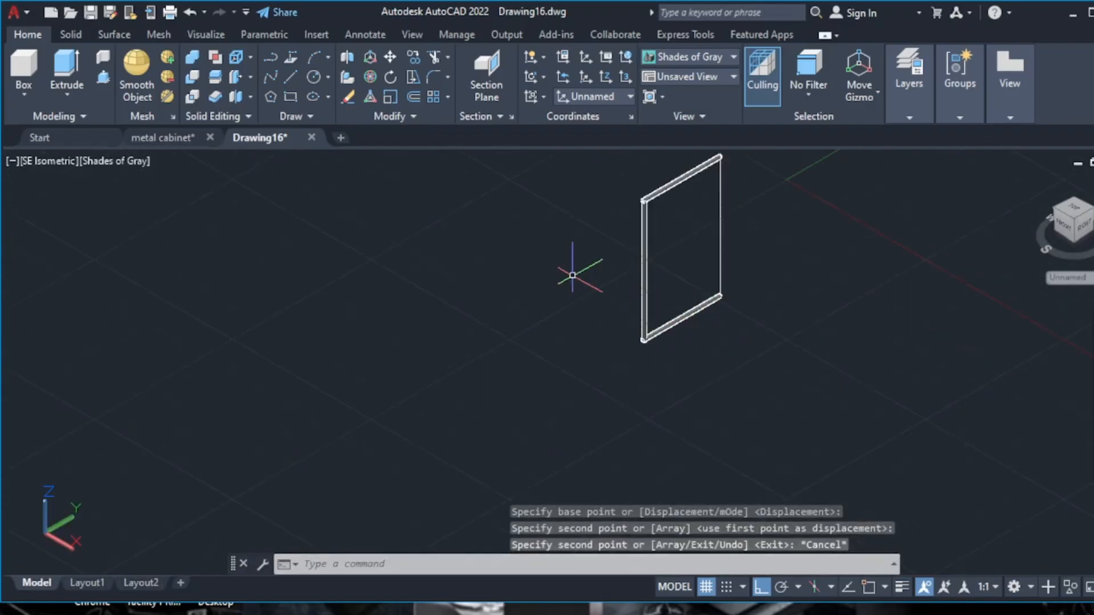
- Erase the outline's remaining vertical line between the free ends of the two horizontal tubes
scroll(661, 271, "up", 3)
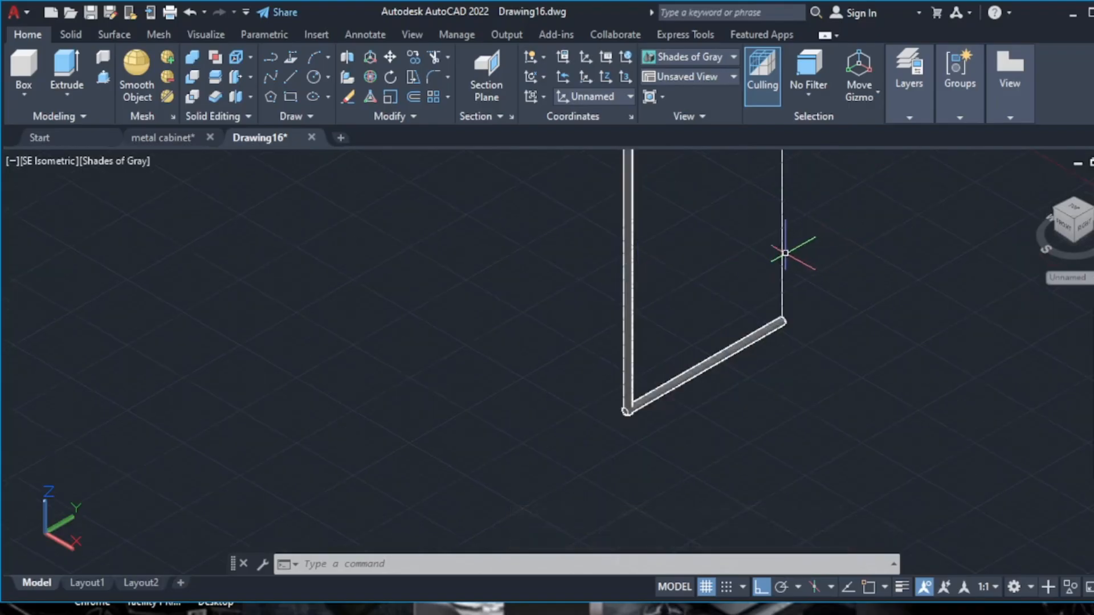
left_click(784, 253)
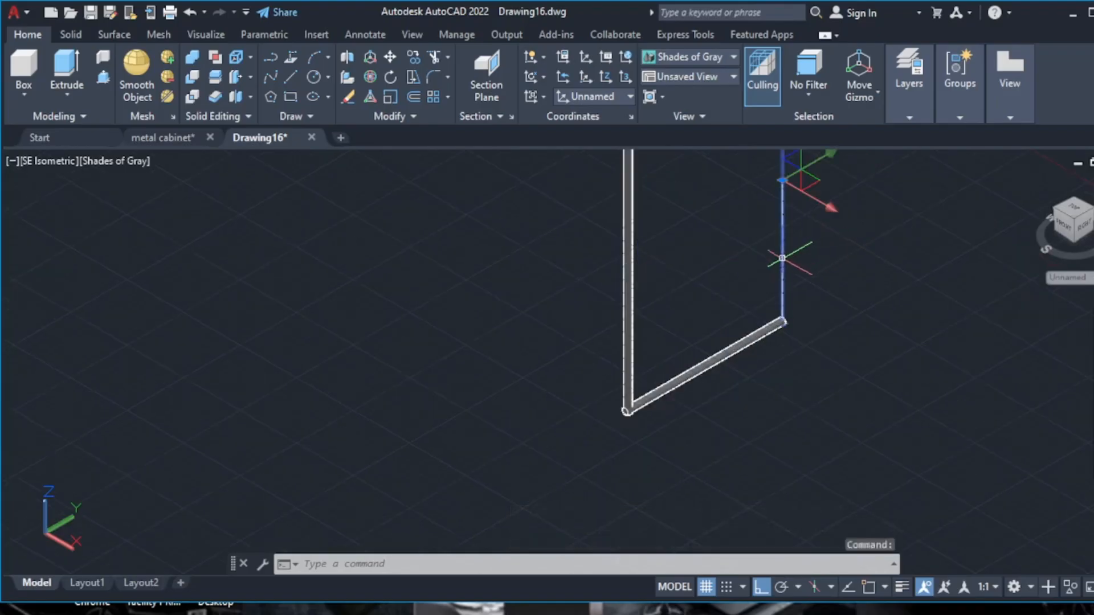
right_click(822, 535)
left_click(860, 314)
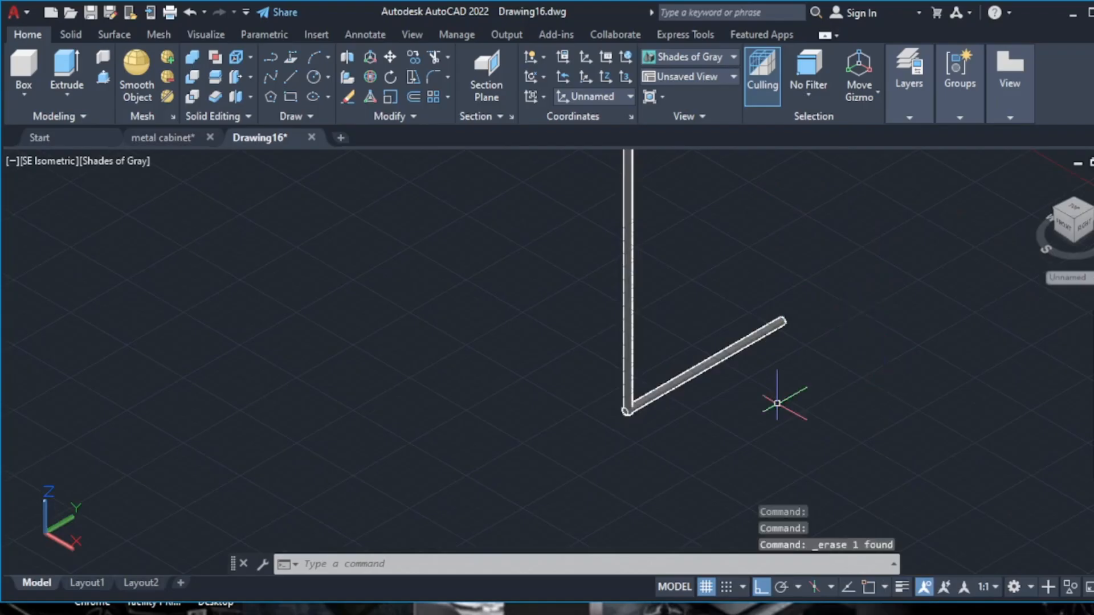
- Change the visual style to 2D Wireframe to expose the lines inside the lower corner joint
scroll(776, 396, "up", 5)
scroll(547, 251, "down", 5)
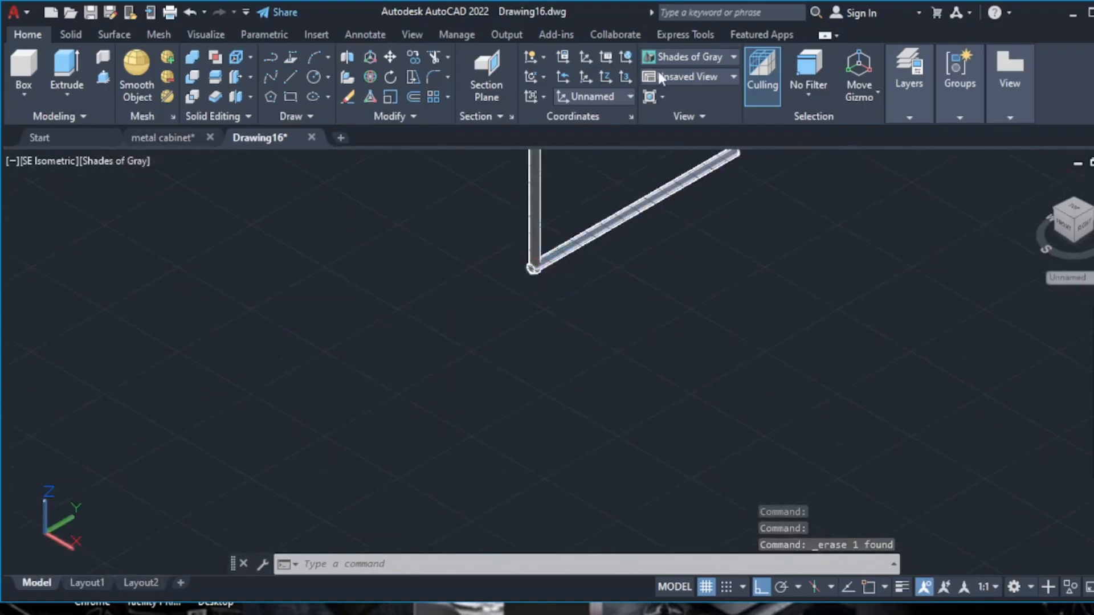
left_click(671, 56)
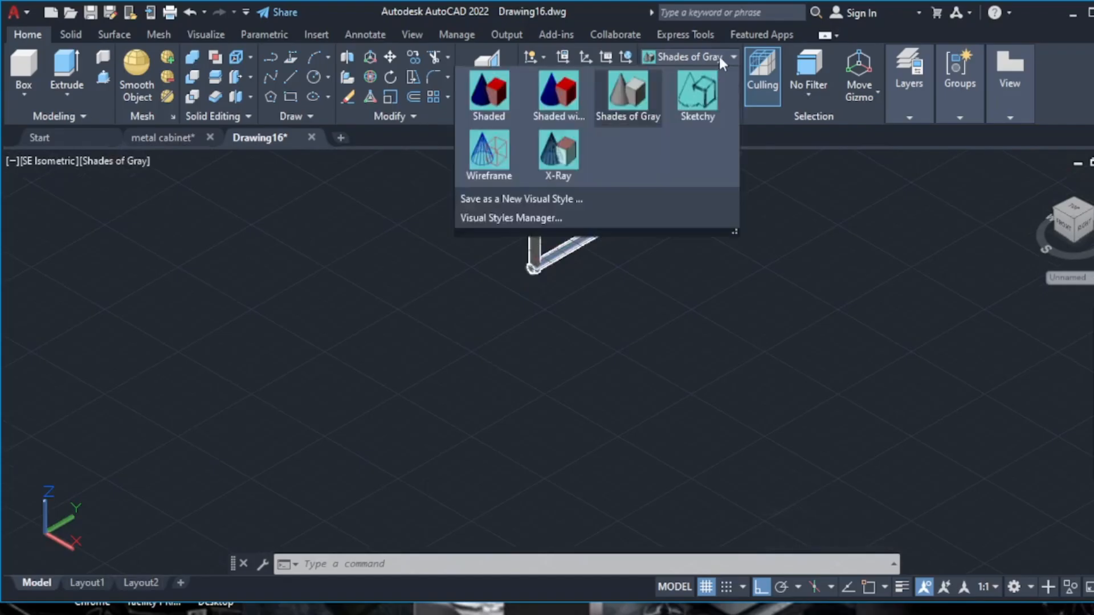
left_click(490, 103)
scroll(544, 220, "up", 8)
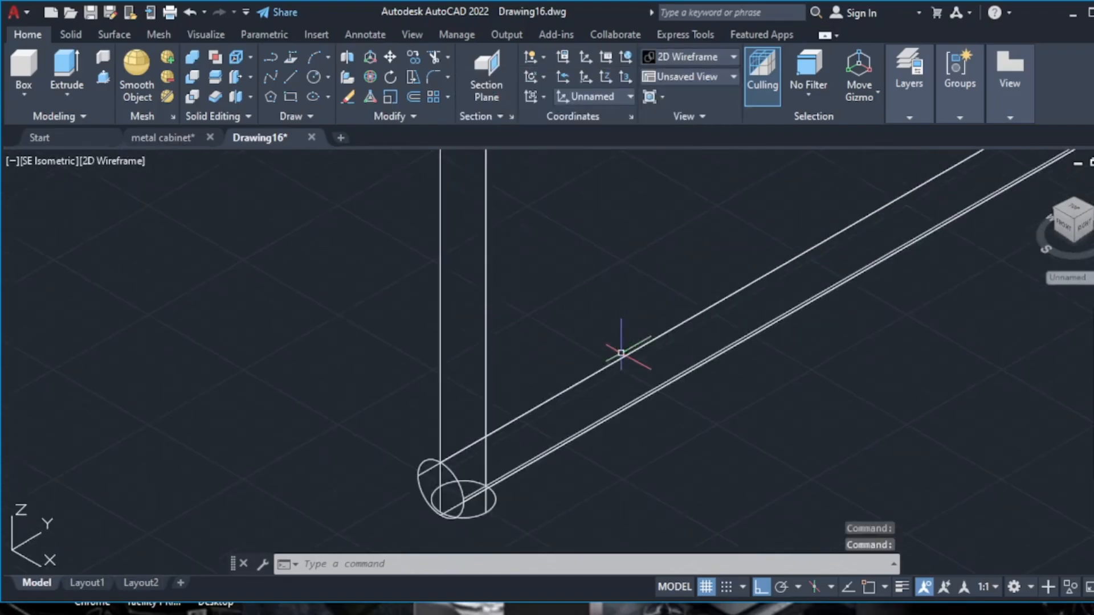
- Erase the leftover outline line running inside the lower horizontal tube
scroll(456, 504, "up", 5)
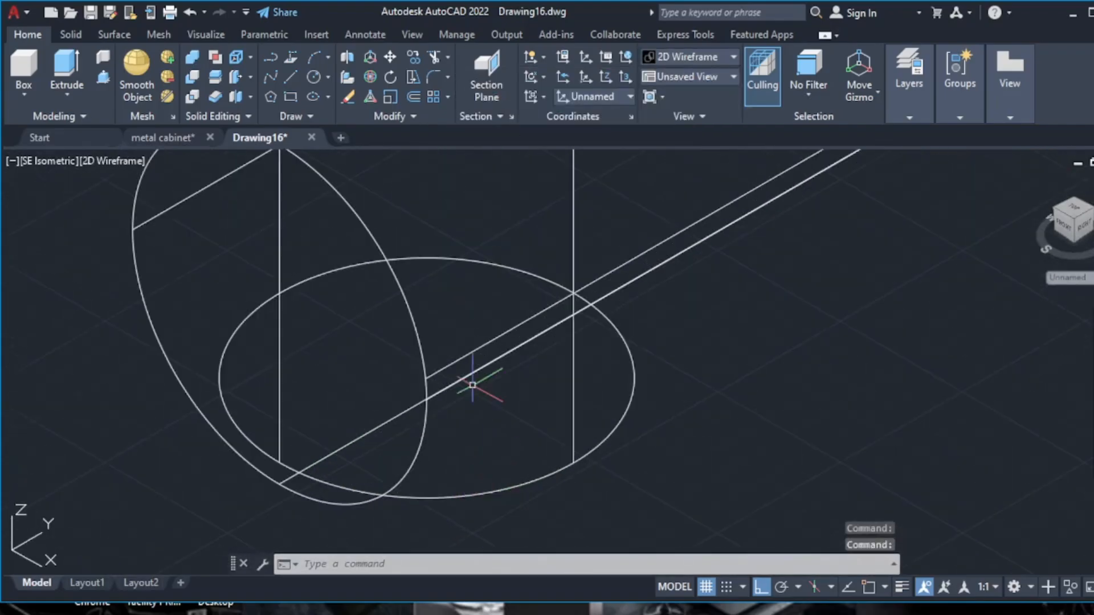
scroll(469, 367, "up", 4)
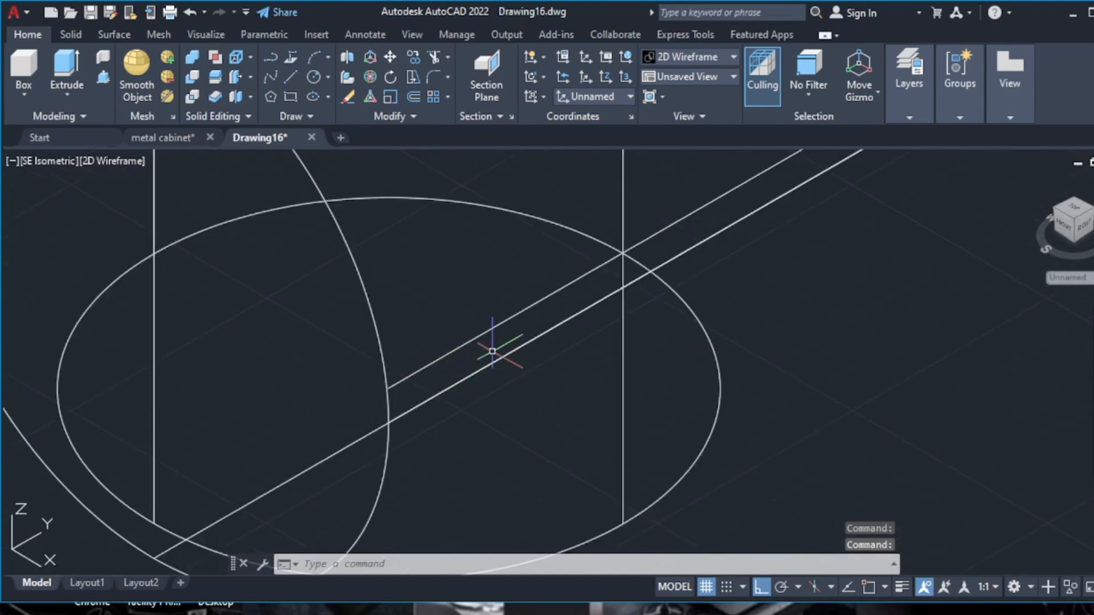
scroll(478, 319, "down", 4)
scroll(476, 333, "up", 4)
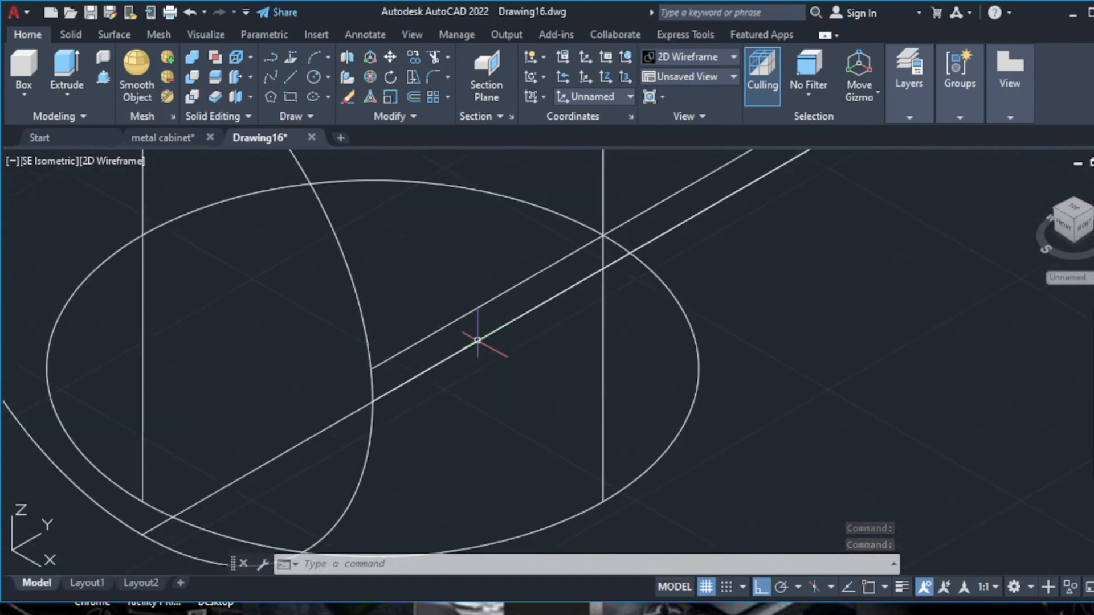
left_click(464, 317)
right_click(464, 313)
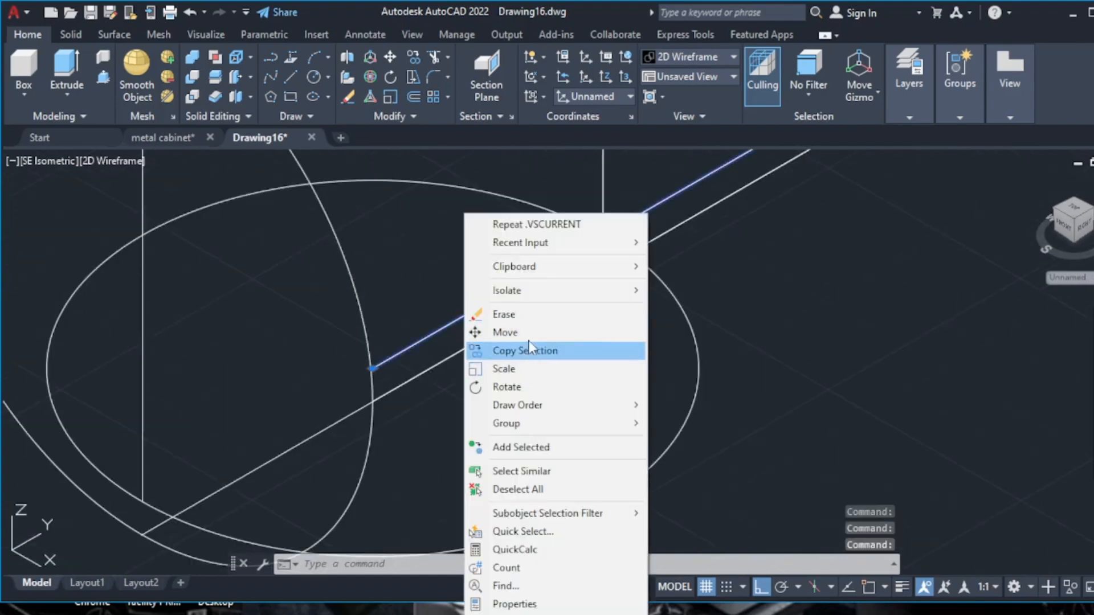
left_click(501, 313)
scroll(512, 376, "down", 6)
scroll(512, 376, "down", 5)
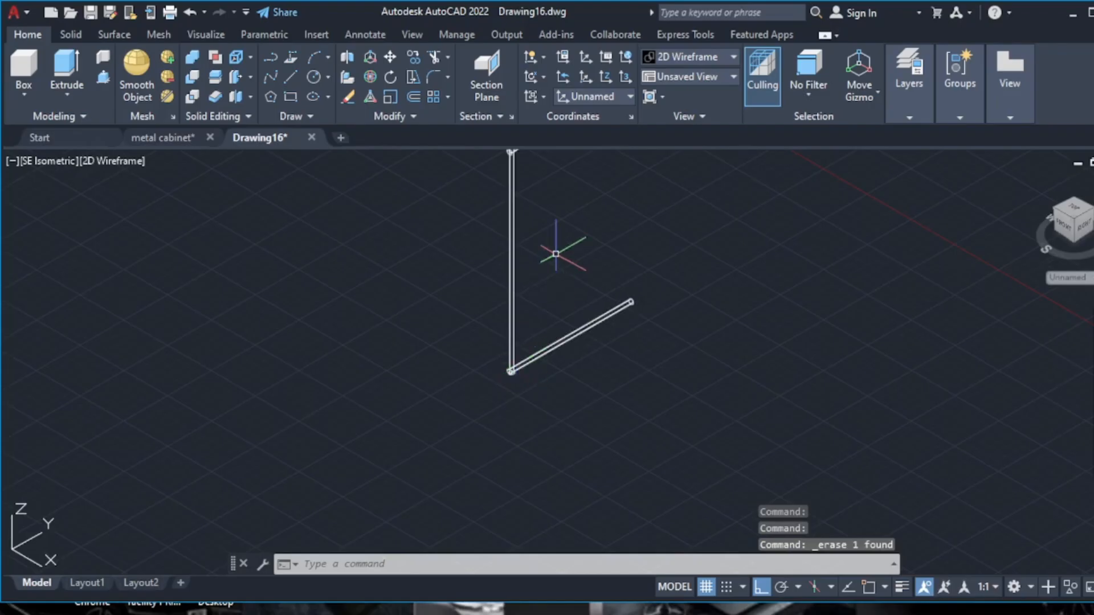
- Return the visual style to Shades of Gray and bring the whole three-tube frame into view
left_click(713, 55)
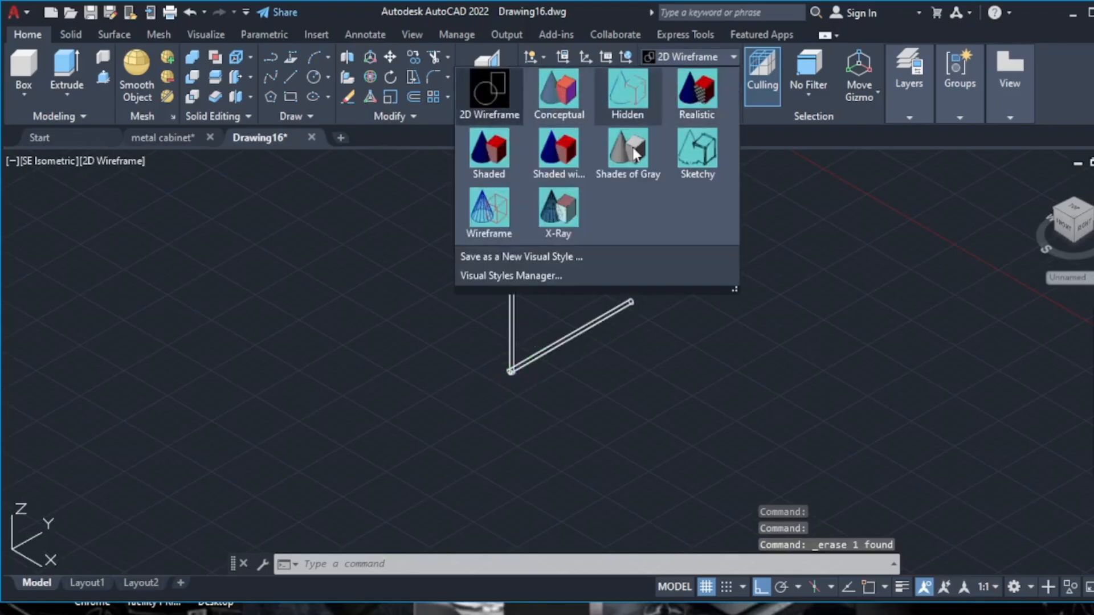
left_click(634, 158)
scroll(586, 325, "down", 5)
middle_click(560, 300)
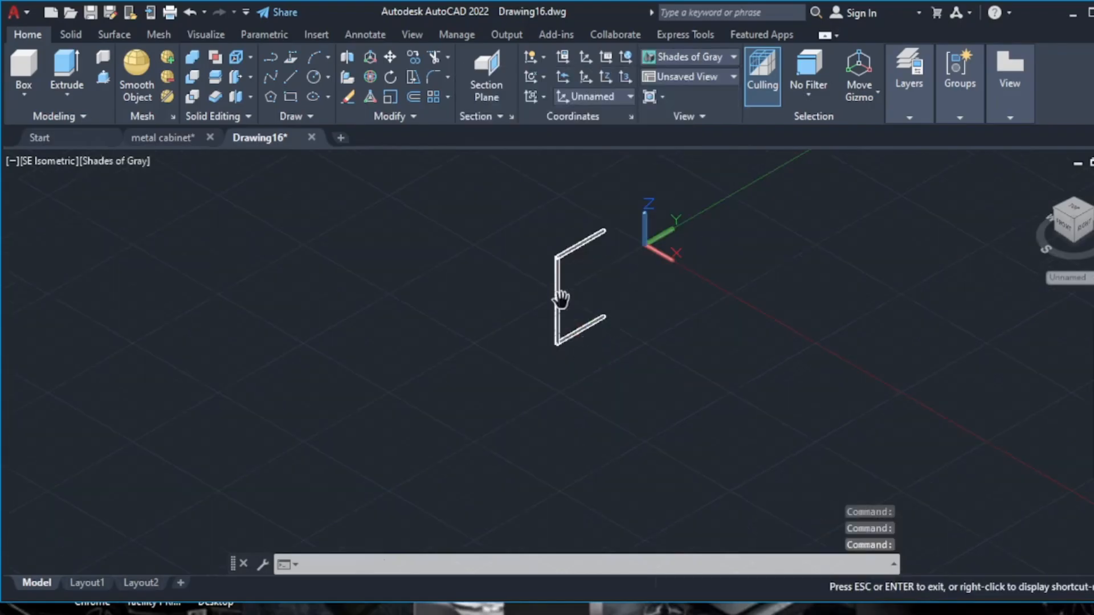
scroll(566, 253, "up", 2)
scroll(569, 246, "up", 1)
key("Escape")
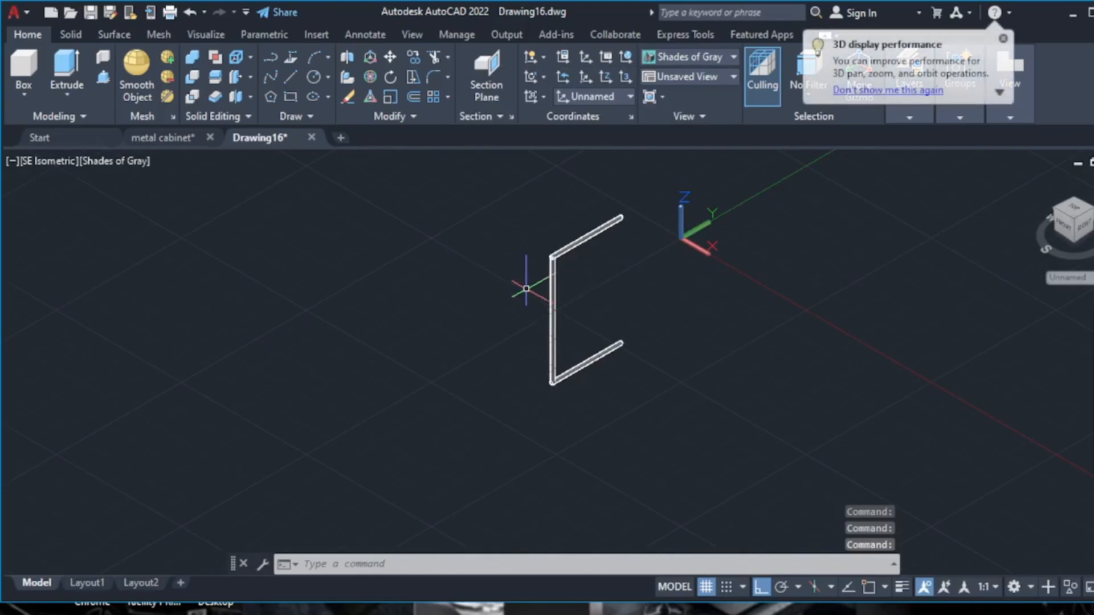
- Copy the vertical tube about 167 units along the Y direction to the free ends of the horizontal tubes
scroll(569, 323, "up", 3)
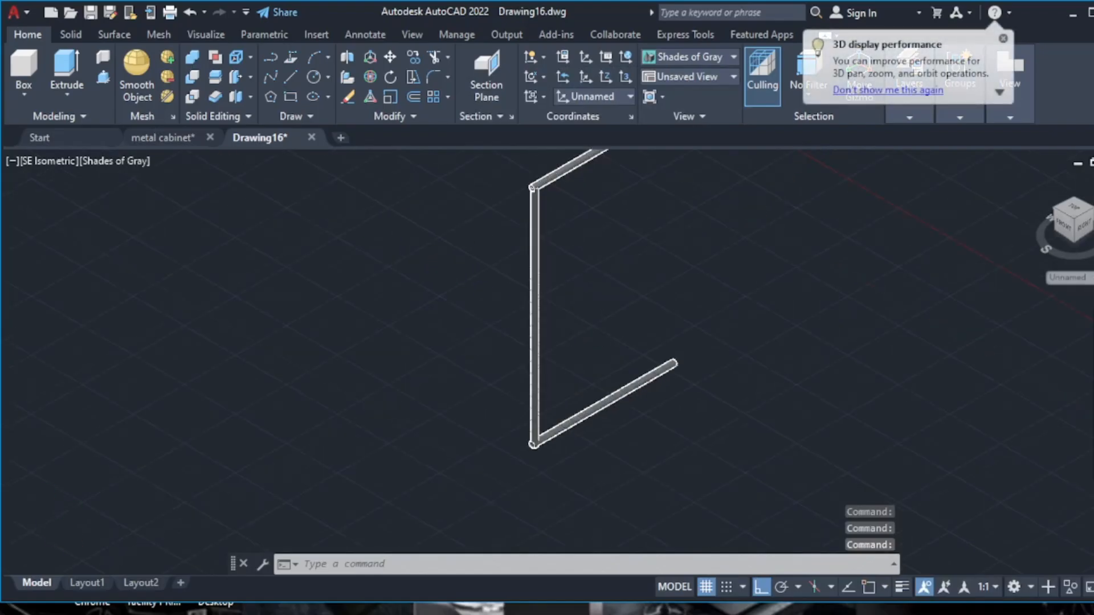
left_click(535, 320)
right_click(534, 319)
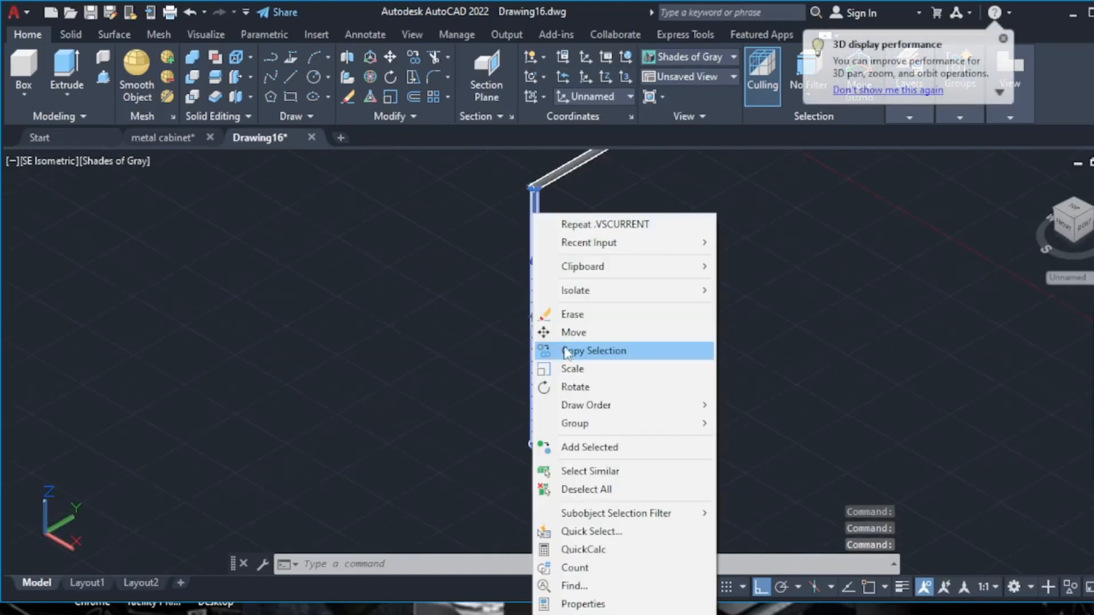
left_click(568, 352)
left_click(536, 364)
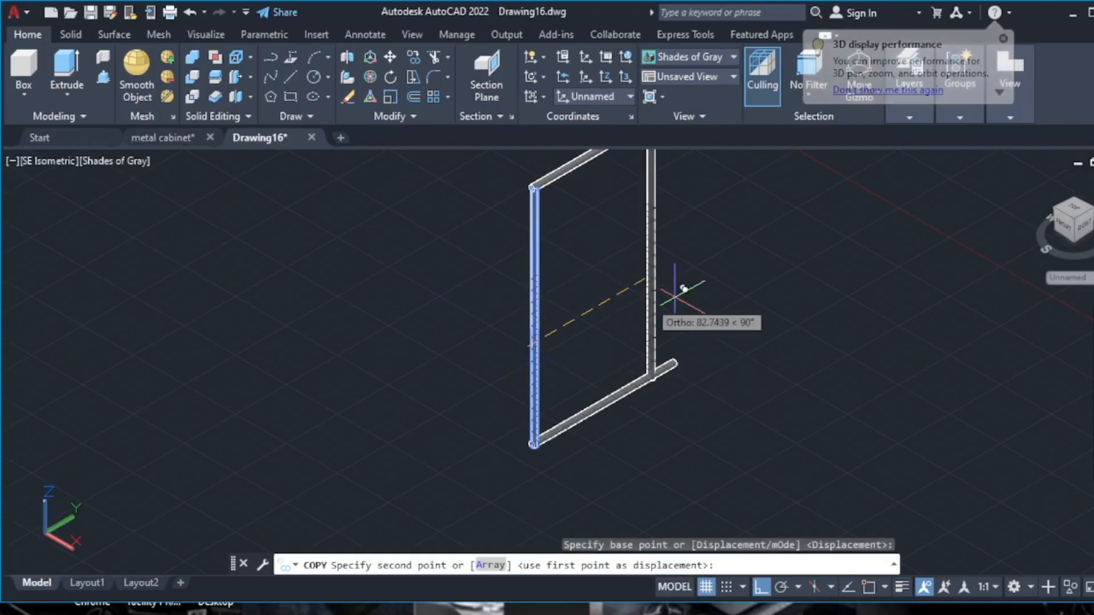
scroll(679, 286, "down", 3)
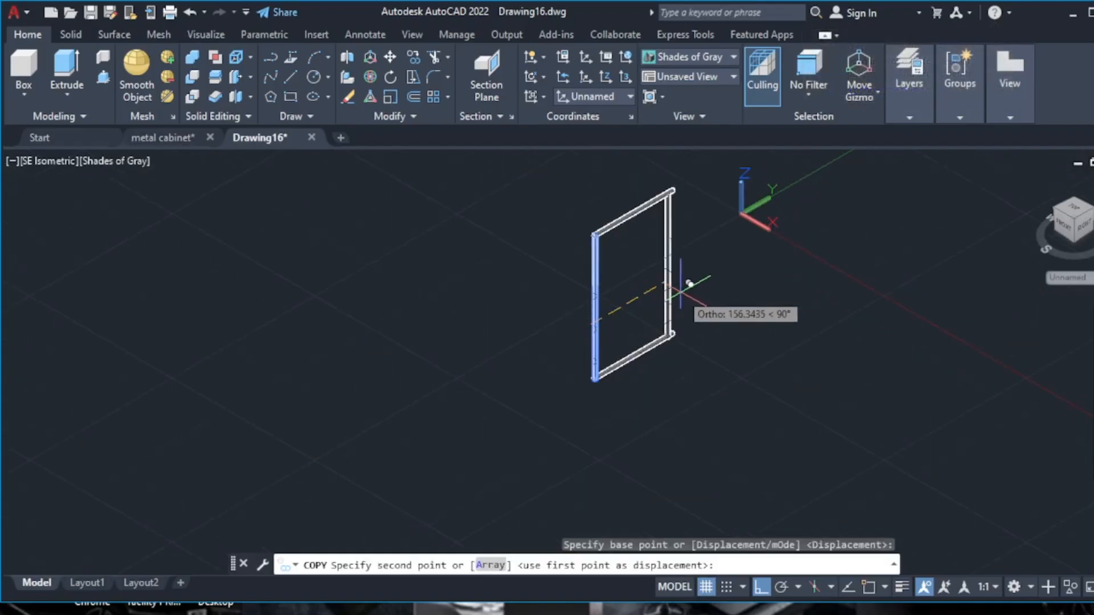
scroll(680, 289, "up", 6)
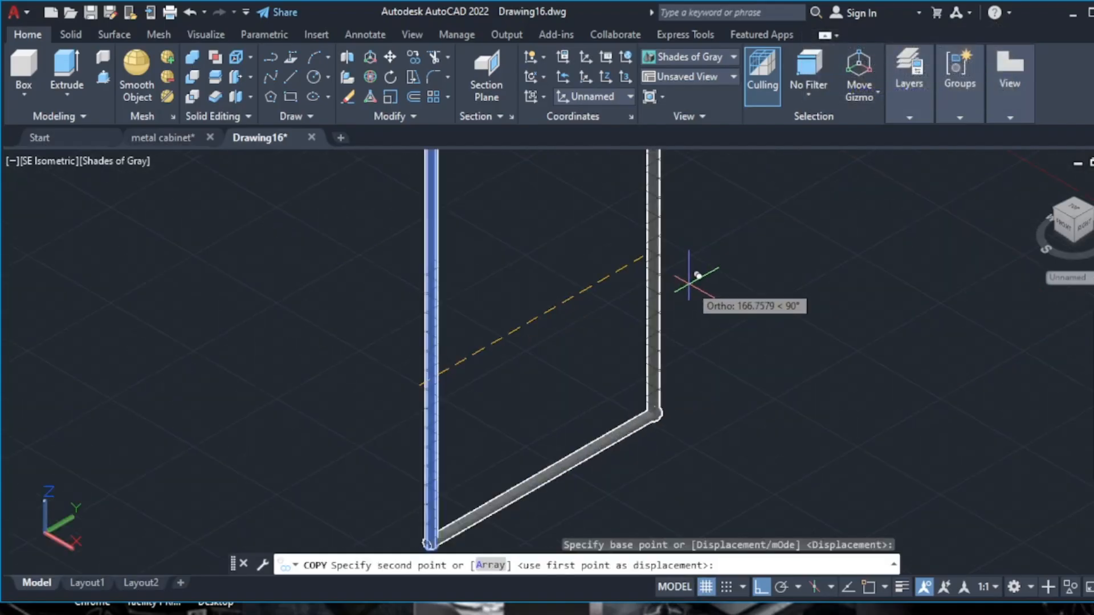
left_click(699, 275)
key("Escape")
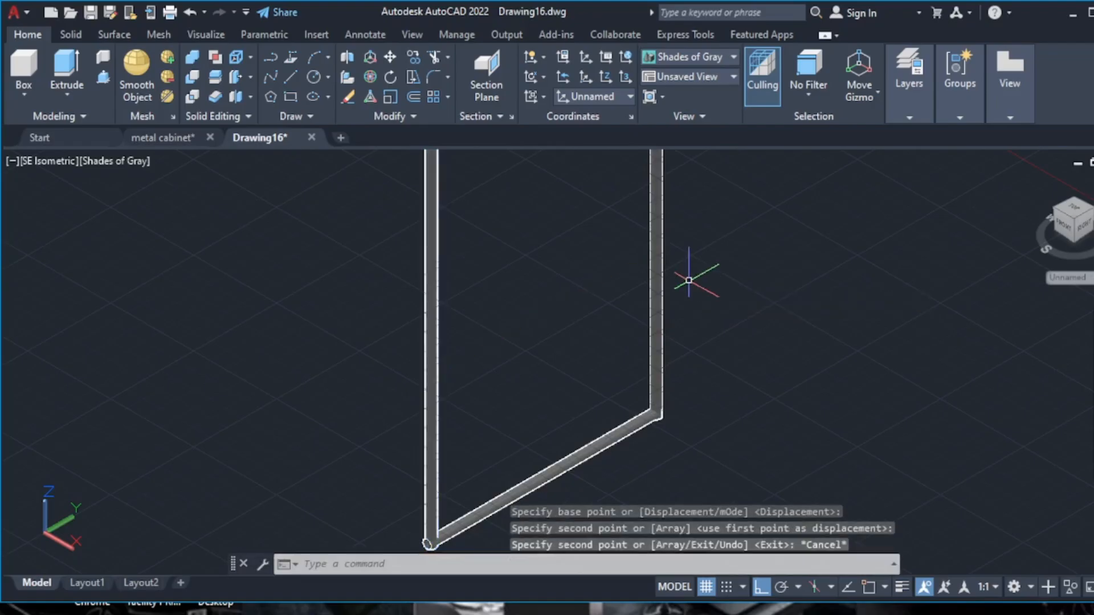
- Presspull the upper horizontal tube's end face outward about 1.7 units to close its corner with the copied vertical tube
scroll(695, 276, "down", 6)
scroll(674, 328, "up", 3)
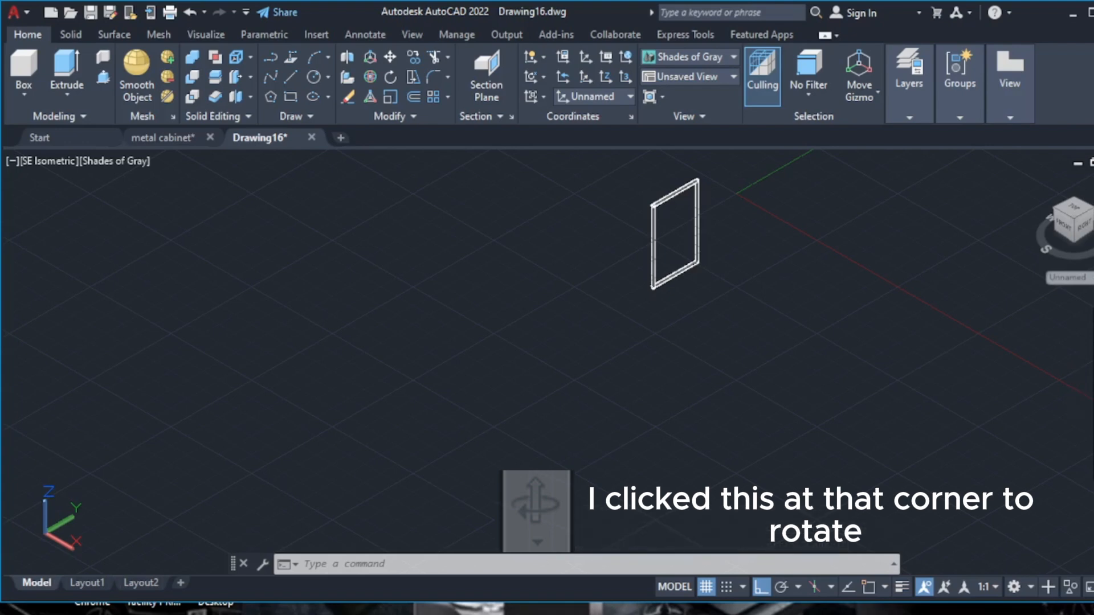
left_click(973, 375)
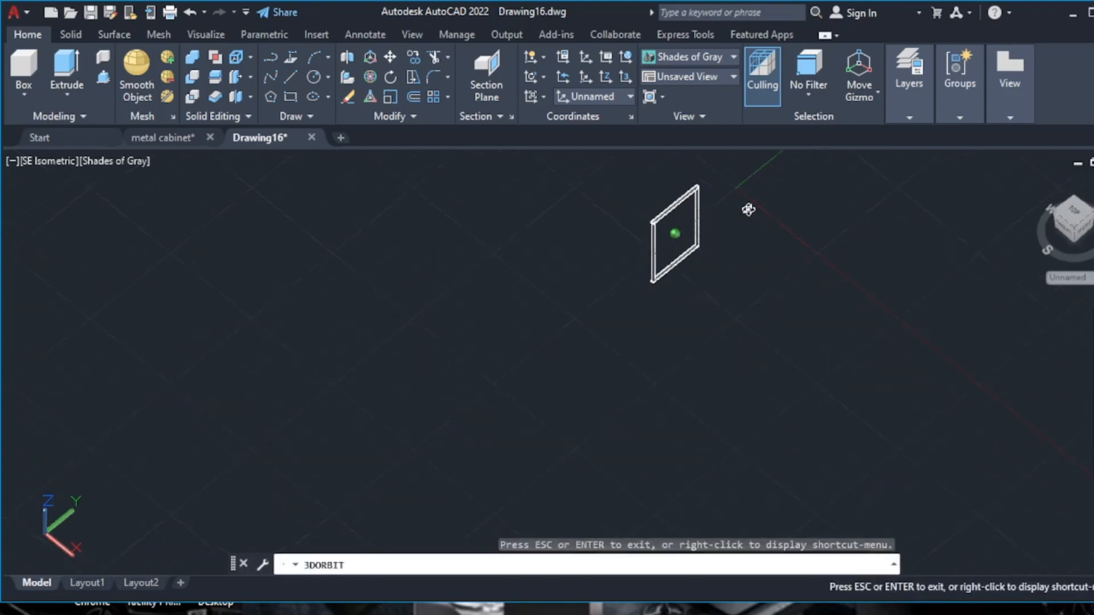
left_click_drag(747, 207, 471, 220)
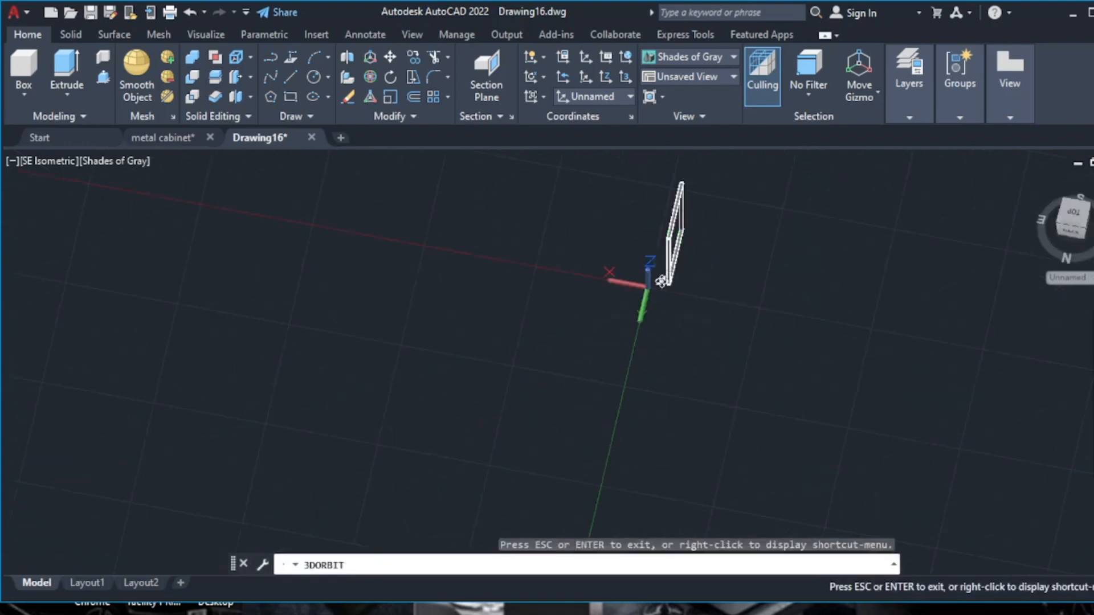
scroll(673, 257, "up", 6)
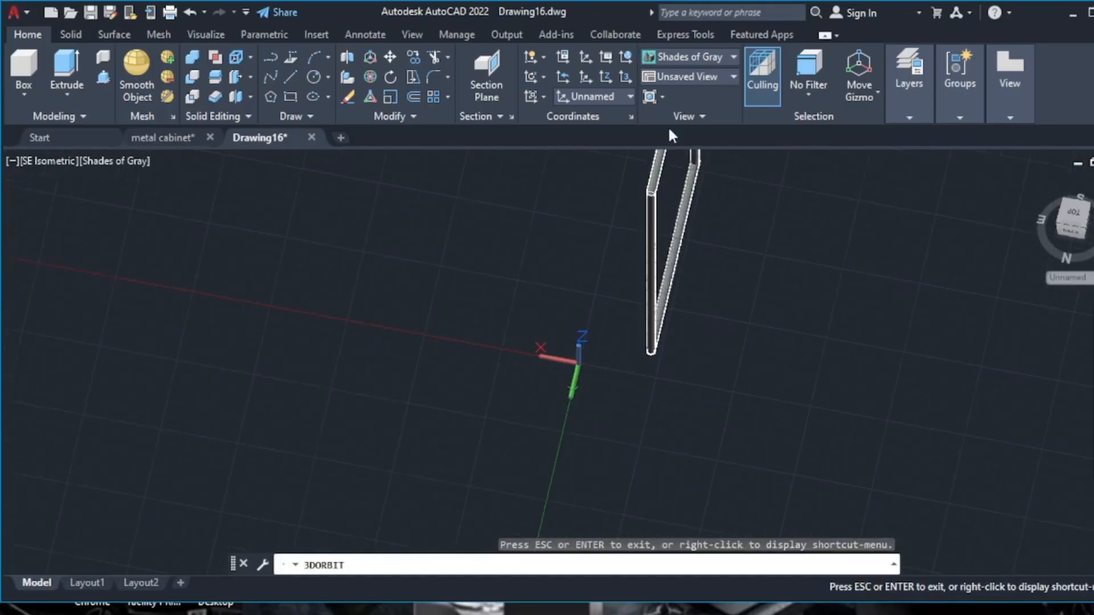
scroll(632, 228, "up", 6)
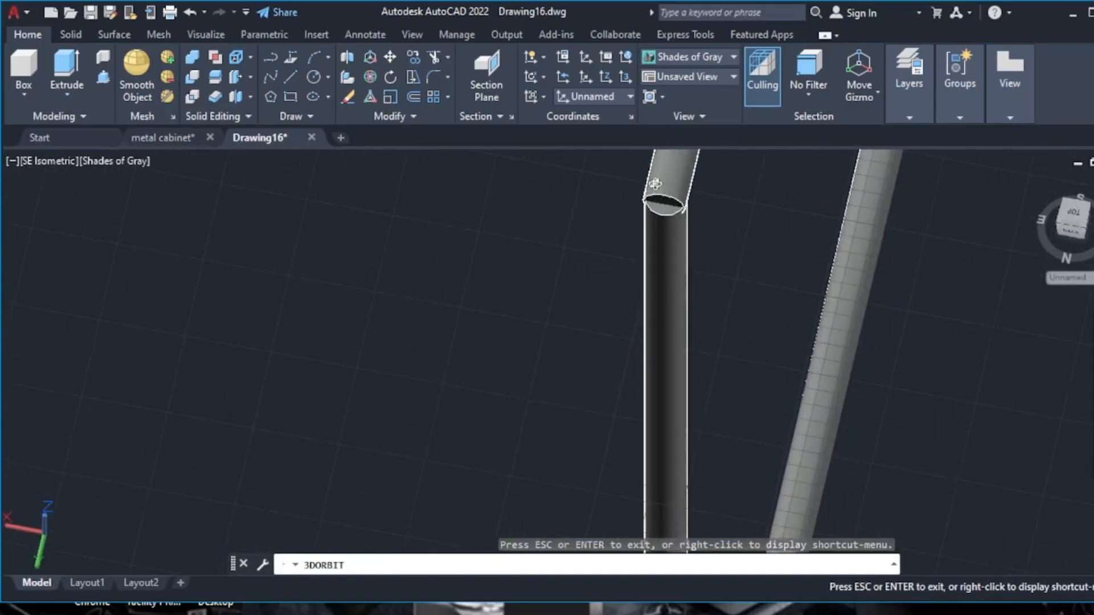
key("Escape")
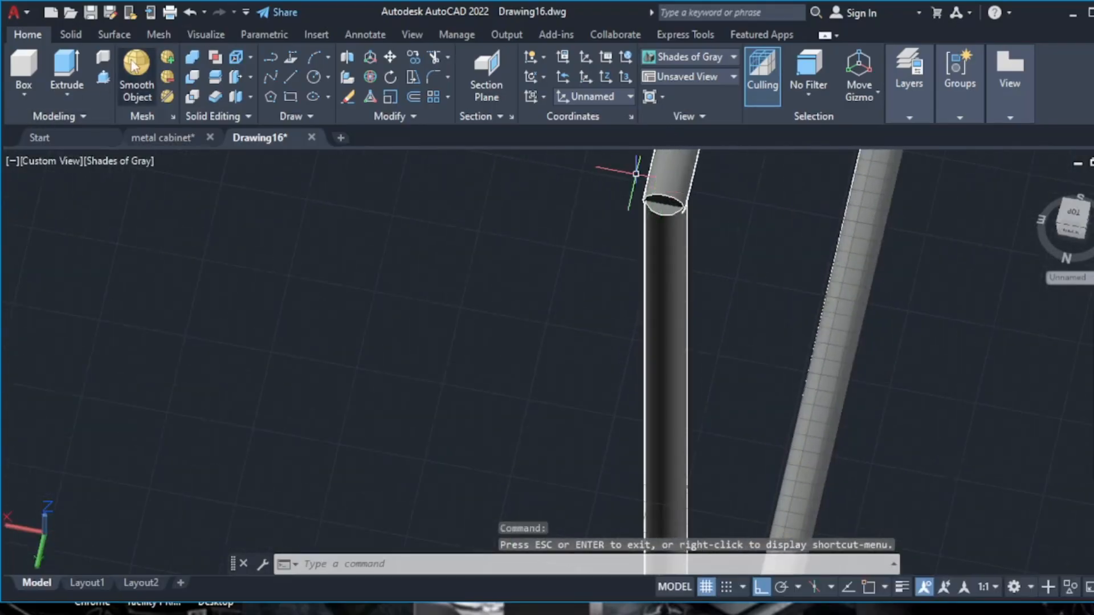
left_click(103, 76)
scroll(617, 210, "up", 2)
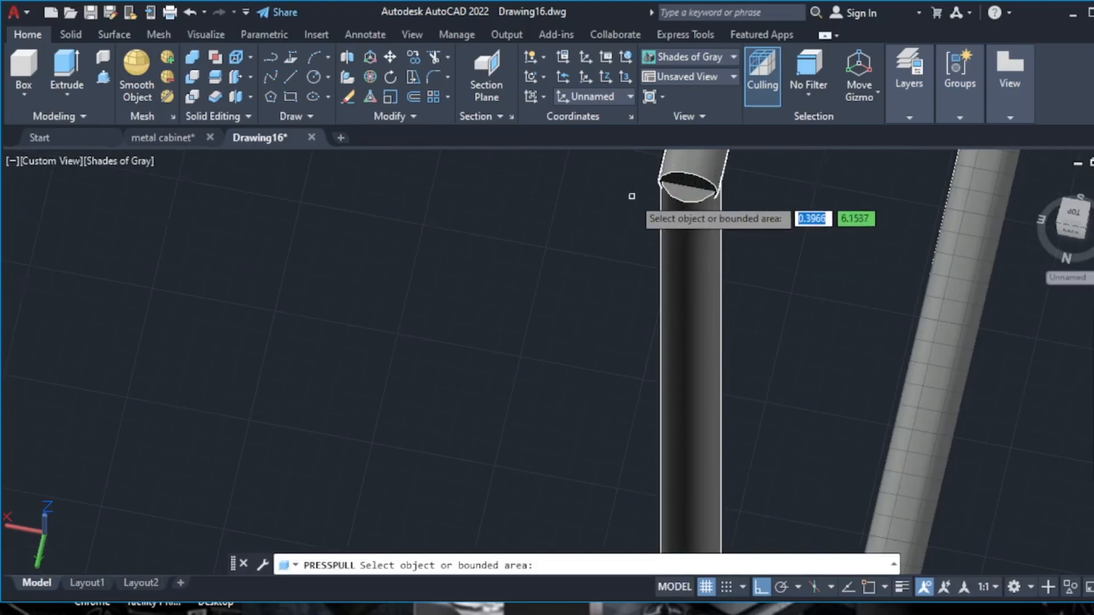
scroll(631, 196, "up", 1)
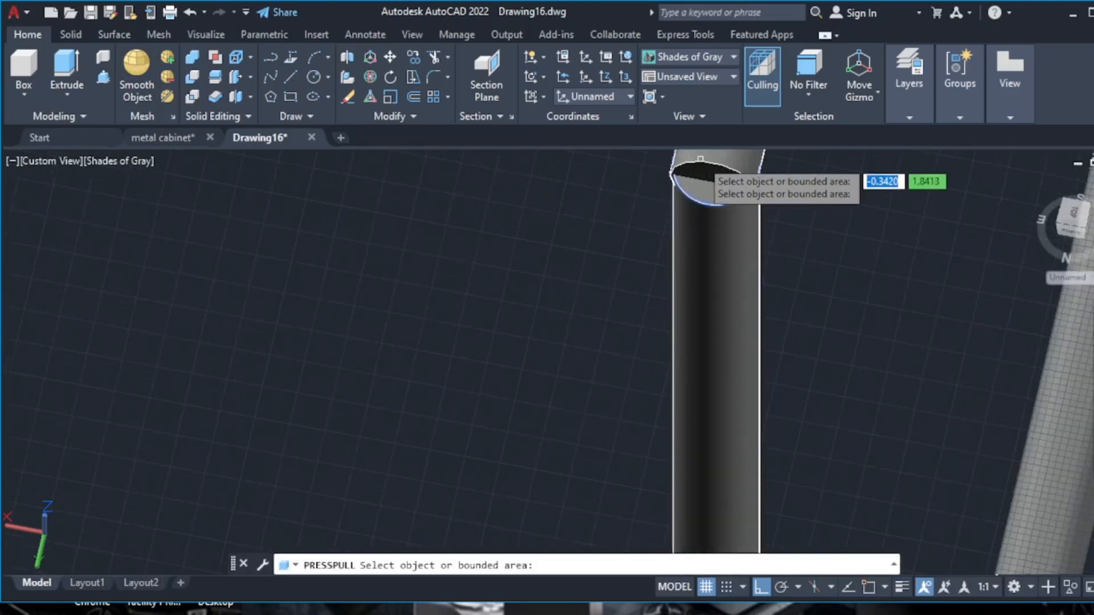
scroll(703, 174, "up", 2)
left_click(700, 178)
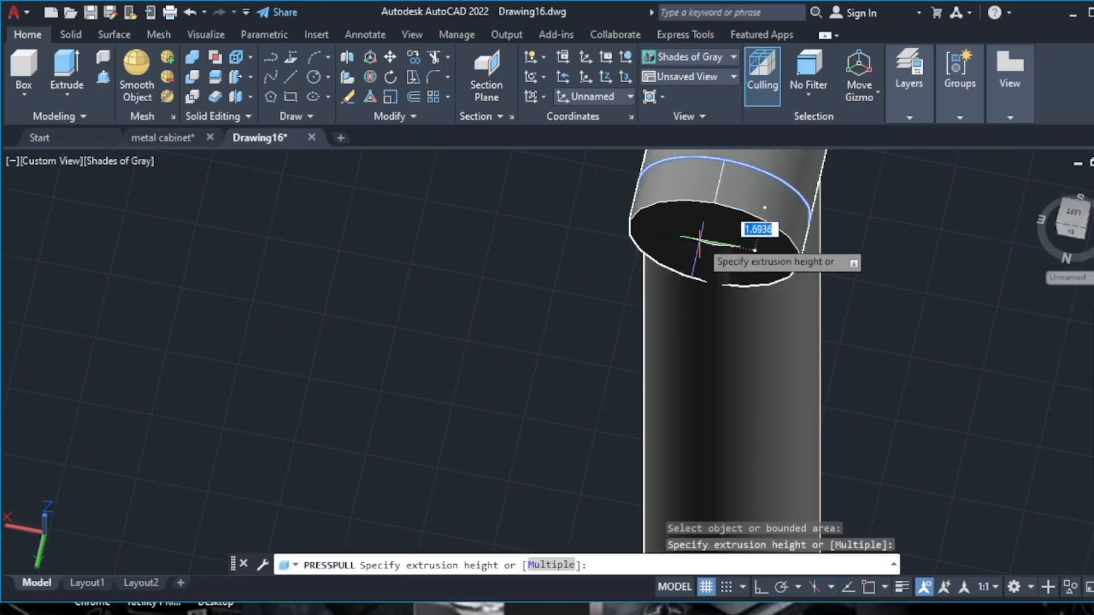
left_click(704, 244)
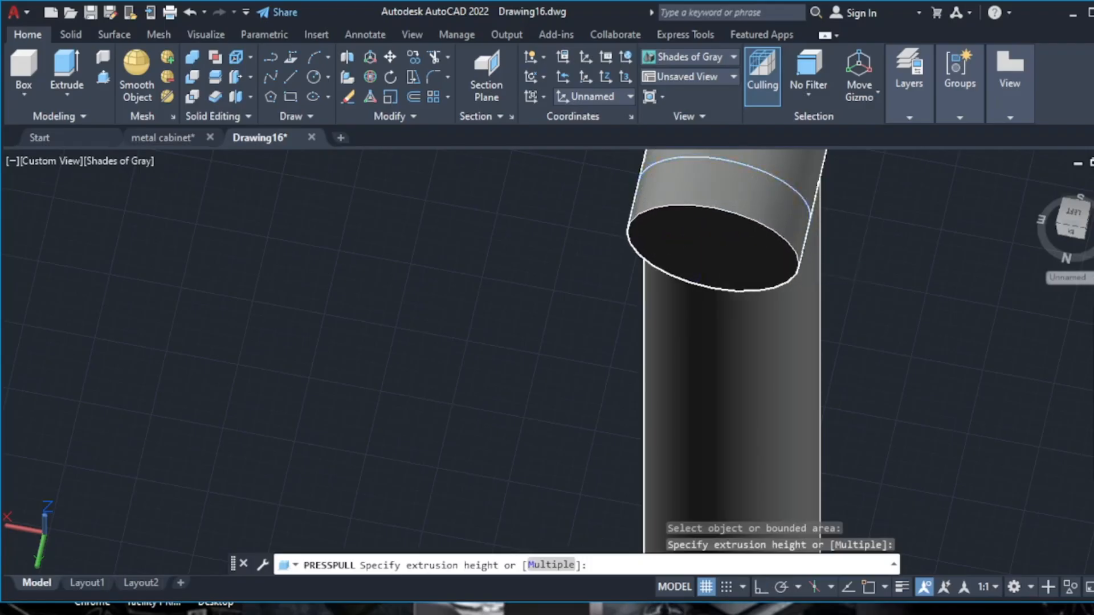
scroll(706, 245, "down", 10)
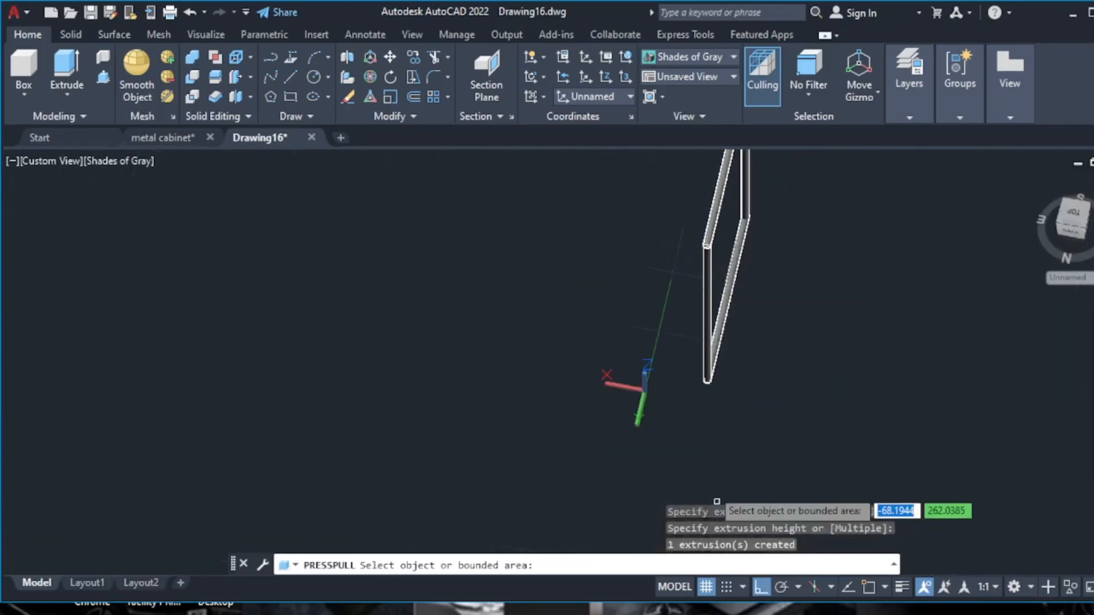
scroll(714, 461, "up", 4)
key("Return")
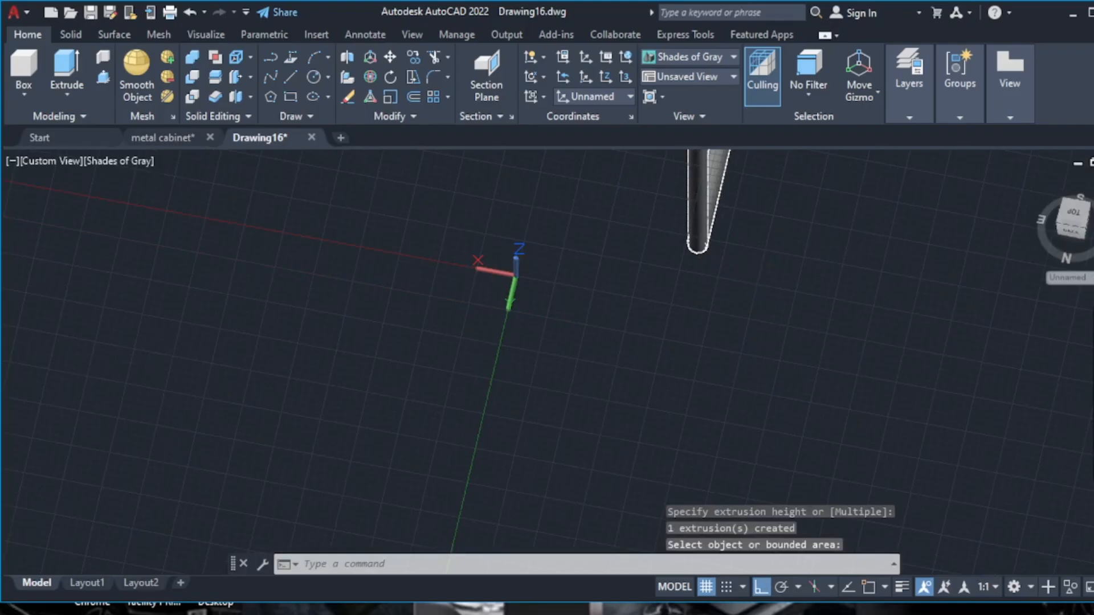
- Examine the lower corner joint from behind, and restore the SE Isometric view with the whole frame visible
middle_click_drag(714, 462, 714, 461, "shift")
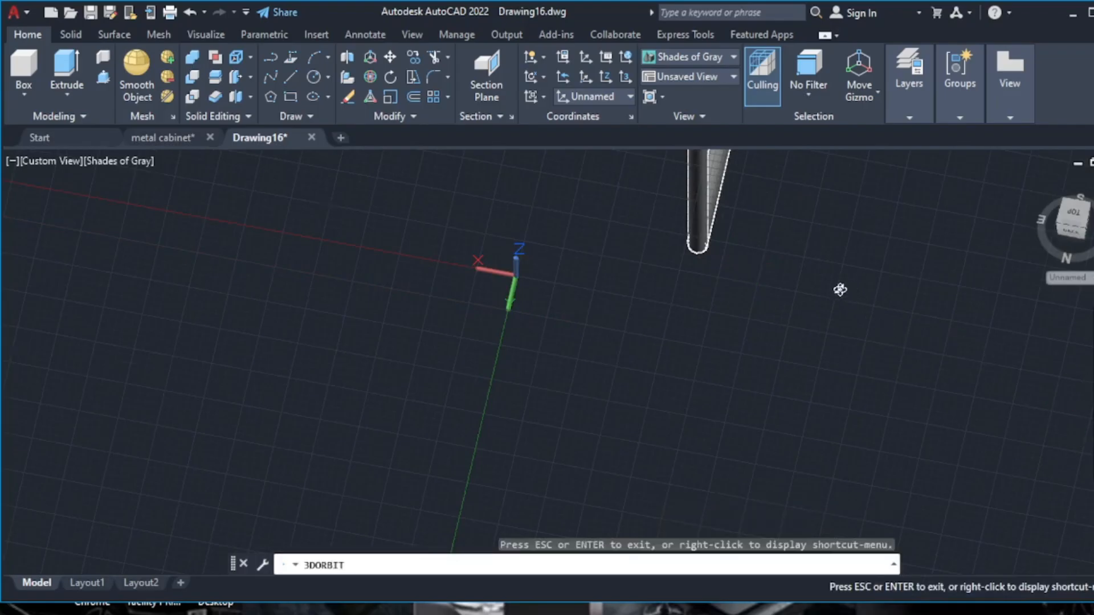
middle_click_drag(839, 290, 716, 243, "shift")
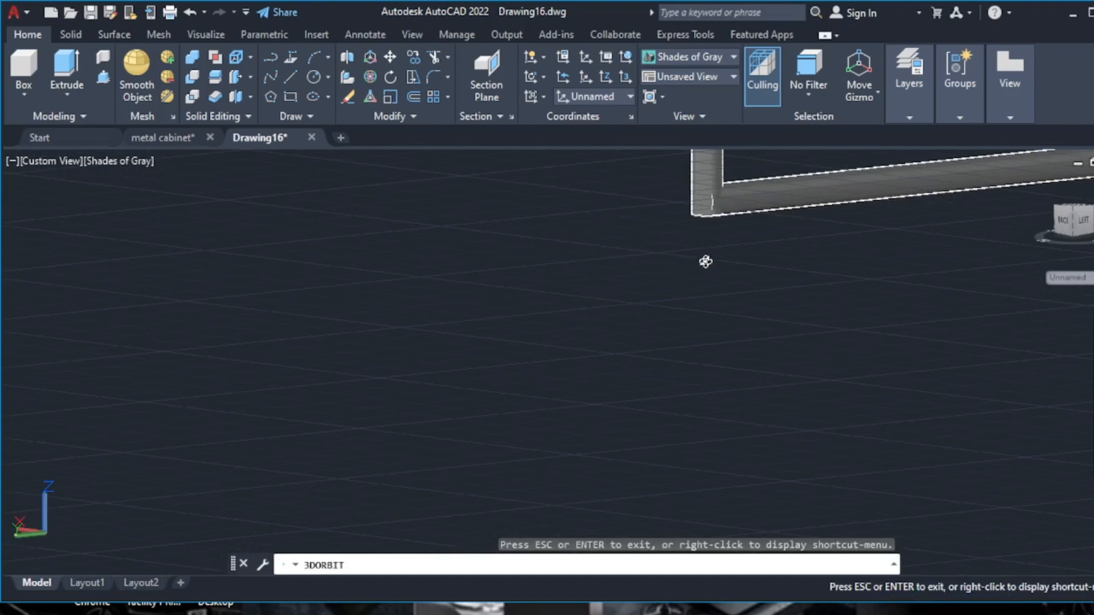
middle_click_drag(707, 252, 788, 173, "shift")
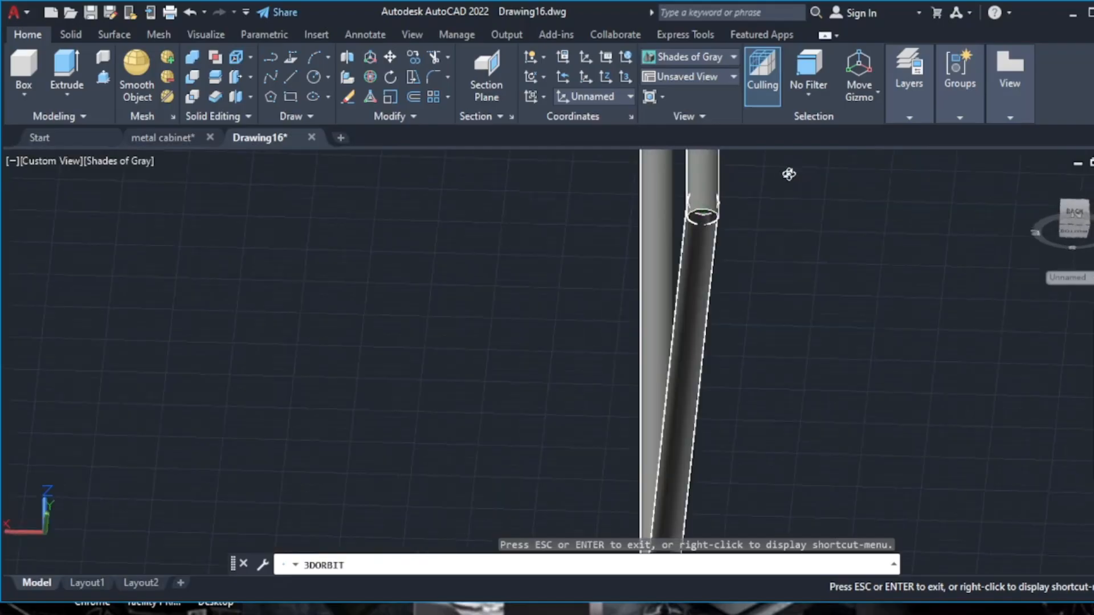
left_click(691, 73)
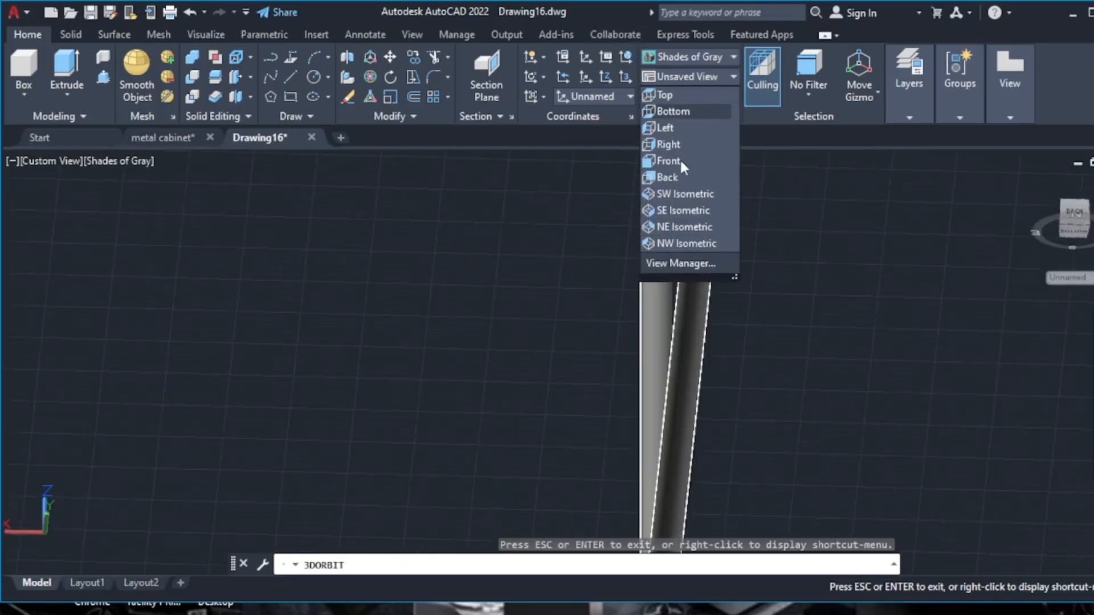
left_click(683, 209)
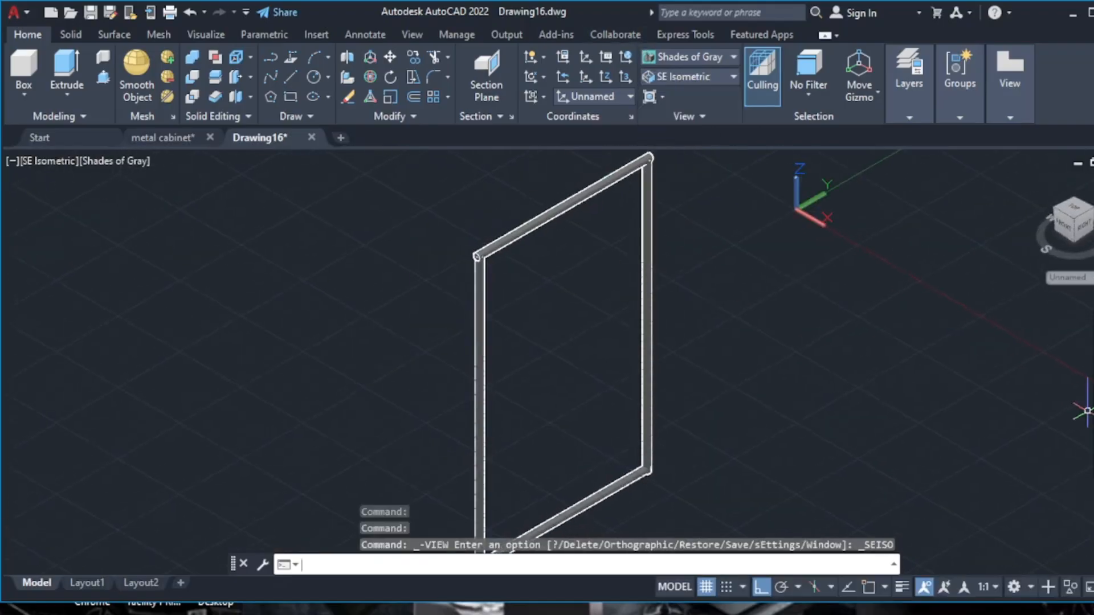
scroll(397, 249, "down", 5)
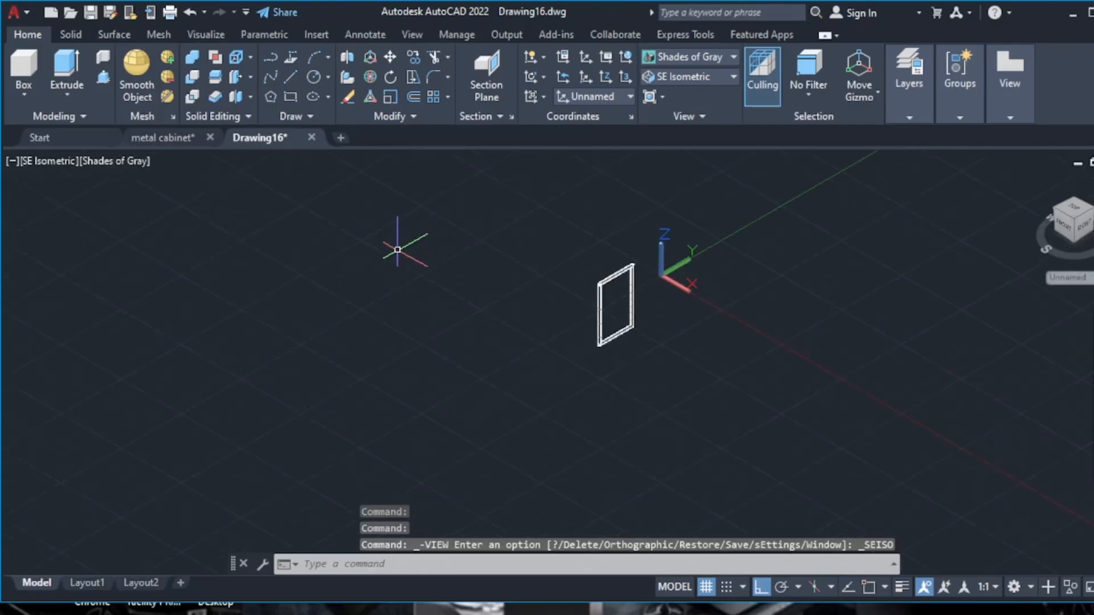
scroll(605, 287, "up", 5)
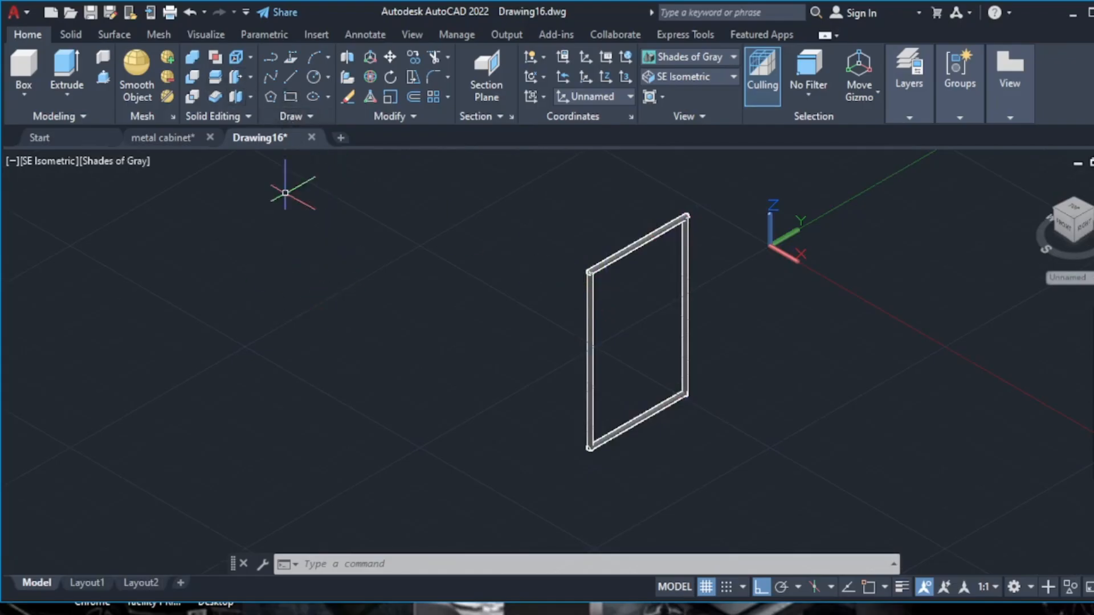
left_click(292, 97)
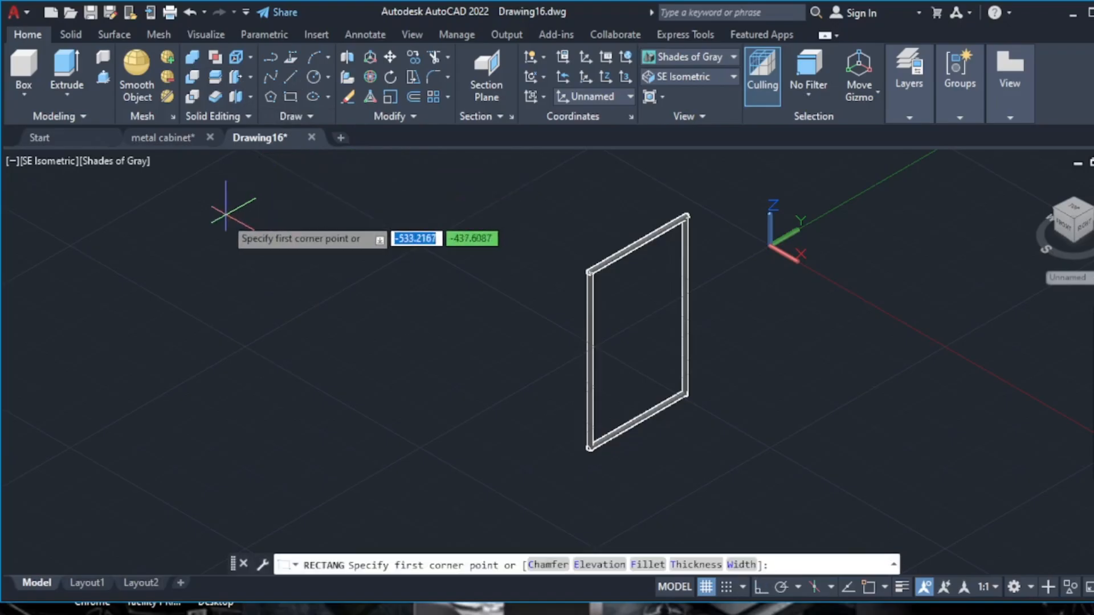
left_click(216, 216)
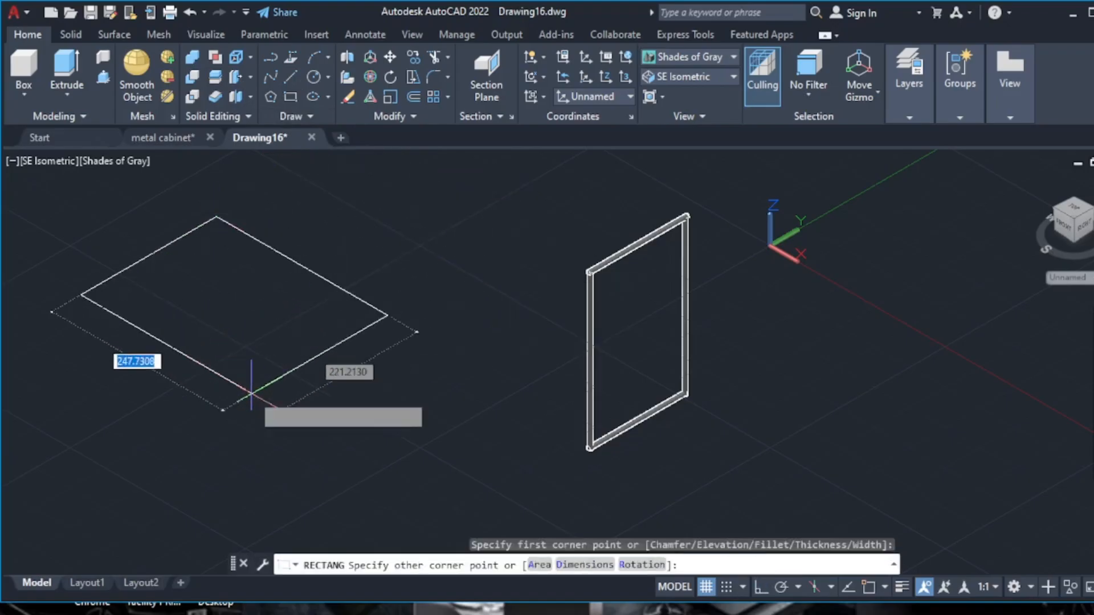
key("Escape")
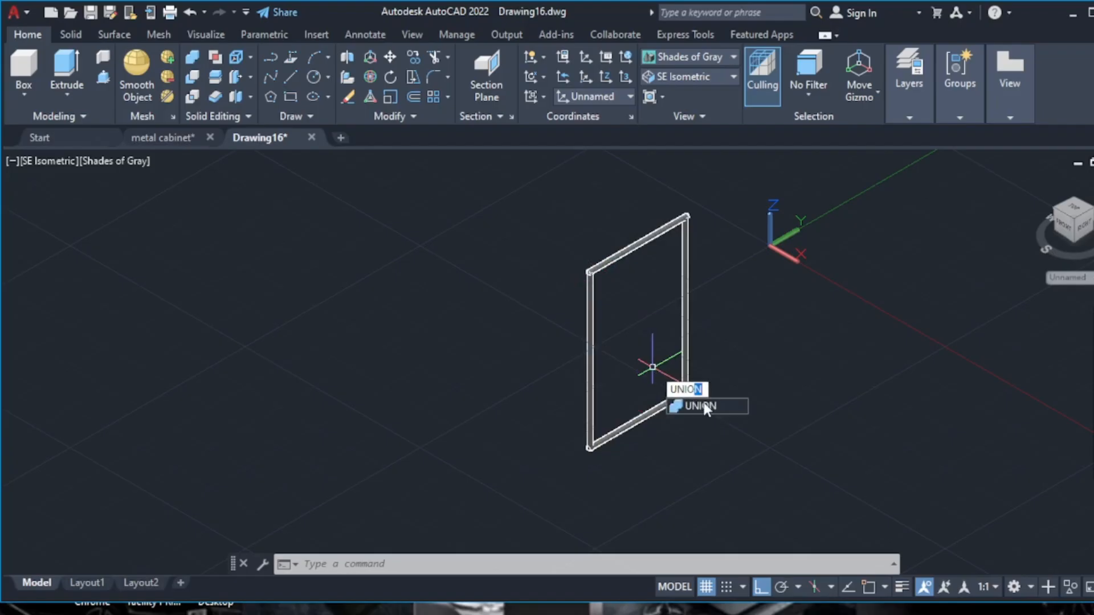
- Unite the four tubes of the rectangular frame into one solid with Union
key("Return")
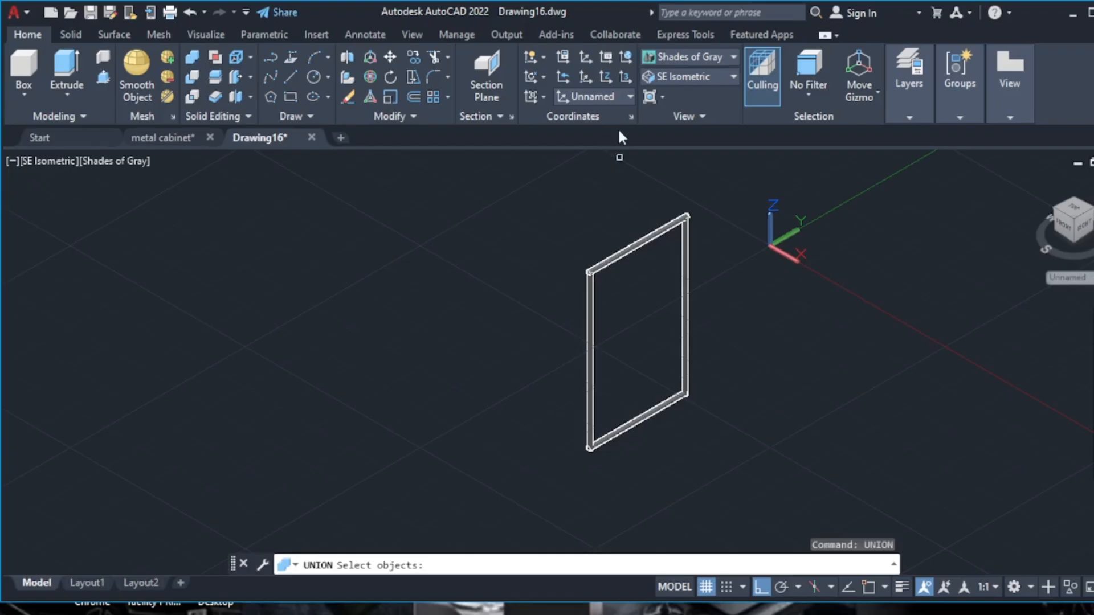
left_click(706, 183)
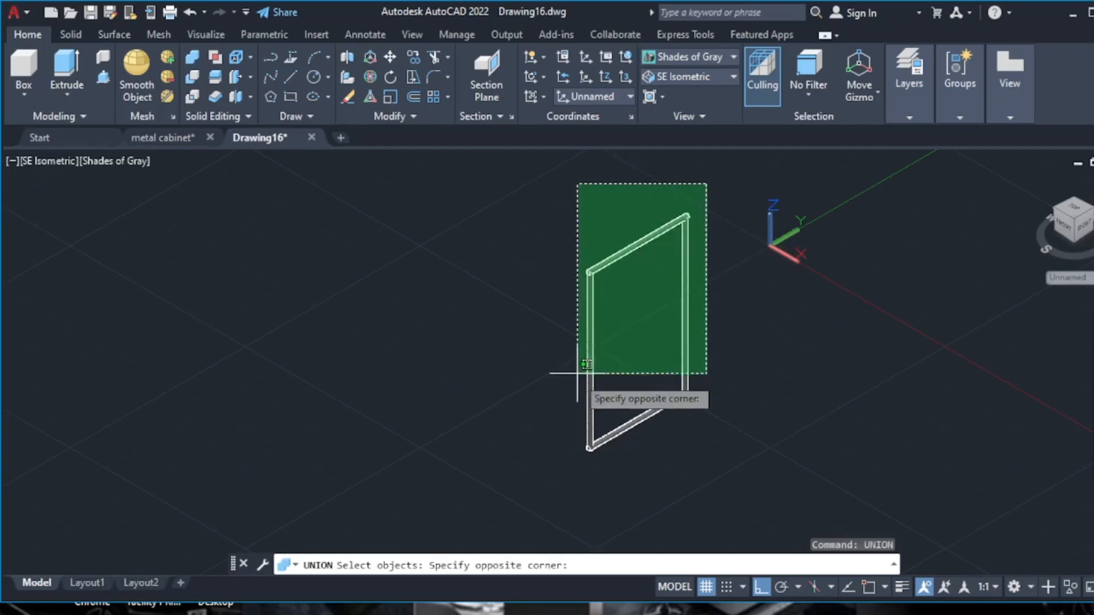
left_click(559, 473)
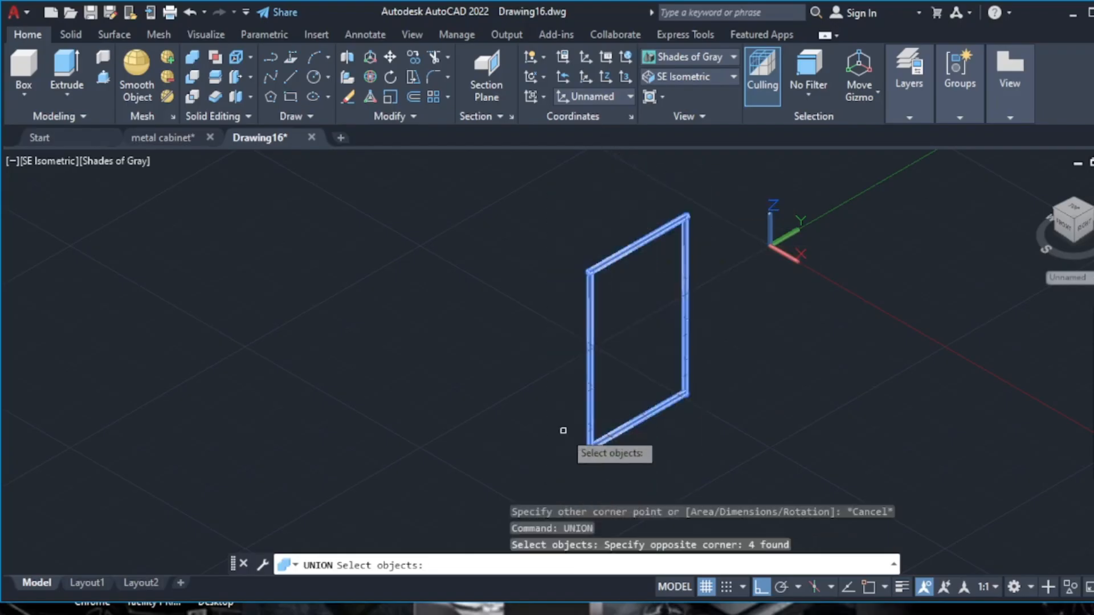
key("Return")
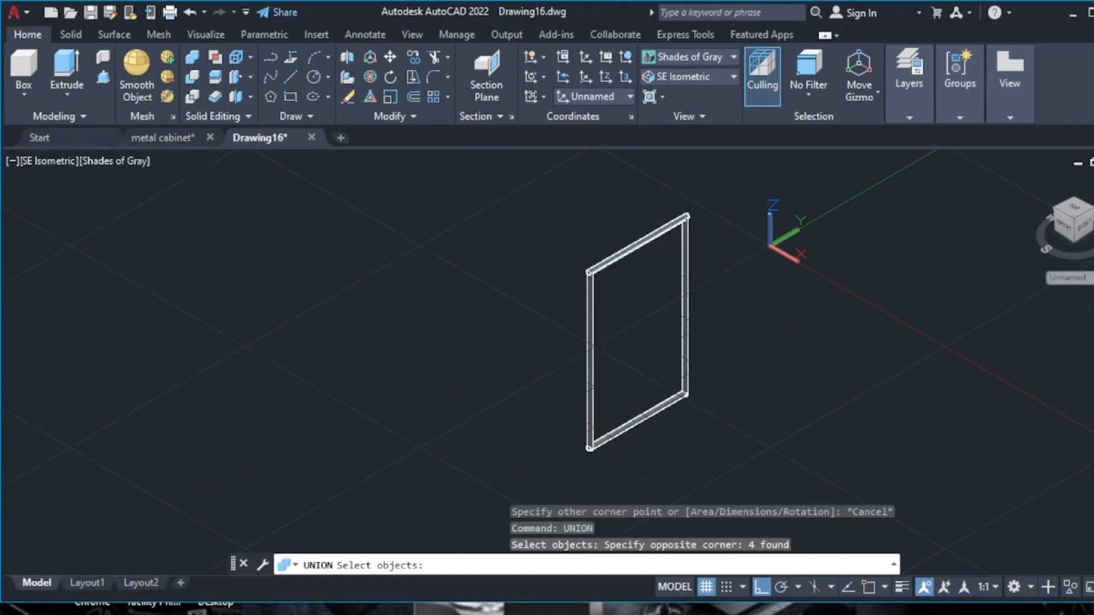
- Examine the joined frame's corners and select the frame to check that its tubes form a single object
scroll(638, 285, "up", 2)
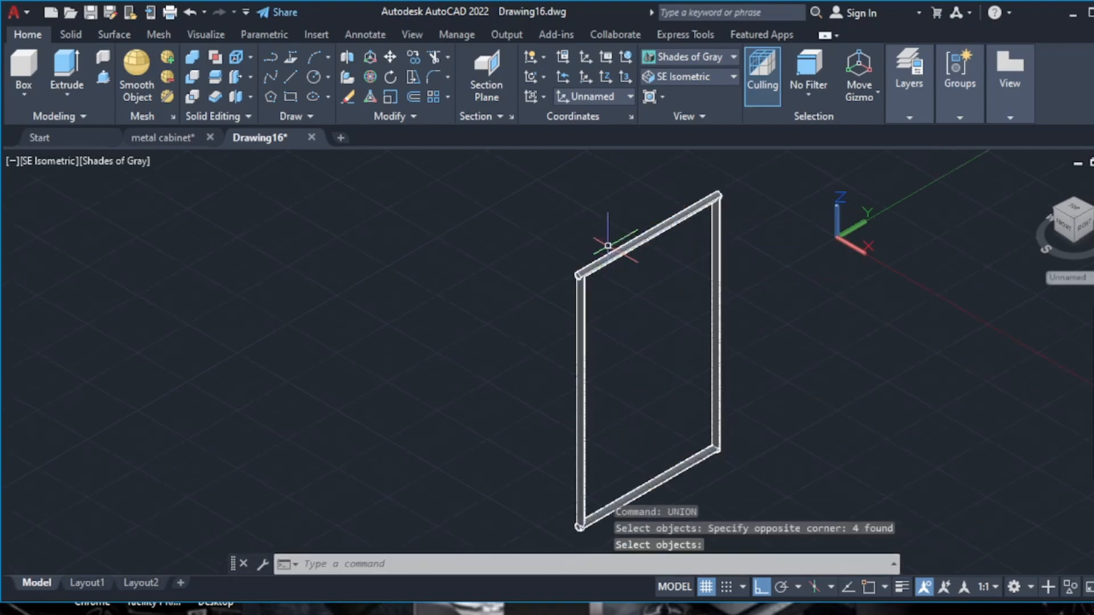
scroll(590, 270, "up", 2)
scroll(576, 298, "down", 4)
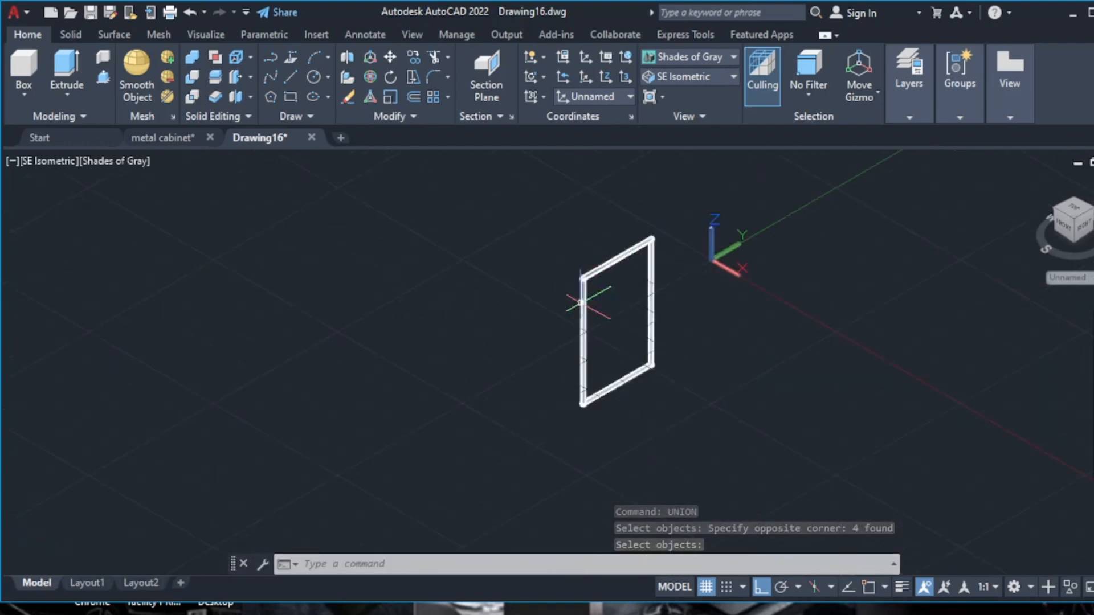
scroll(576, 298, "up", 3)
scroll(683, 460, "down", 5)
scroll(662, 449, "up", 4)
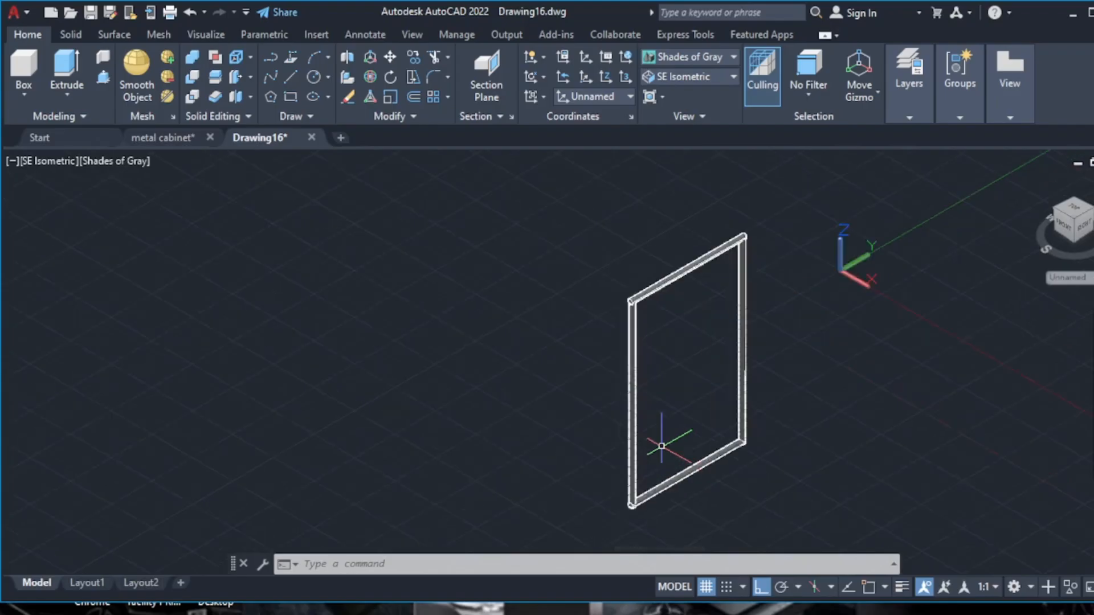
scroll(657, 400, "down", 5)
scroll(658, 339, "up", 2)
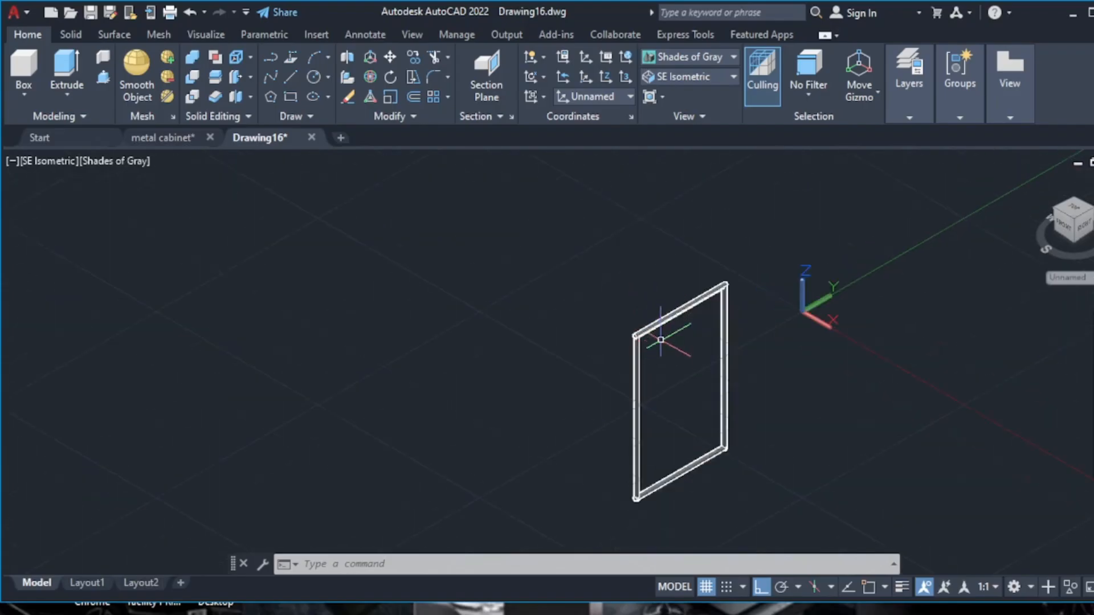
left_click(661, 322)
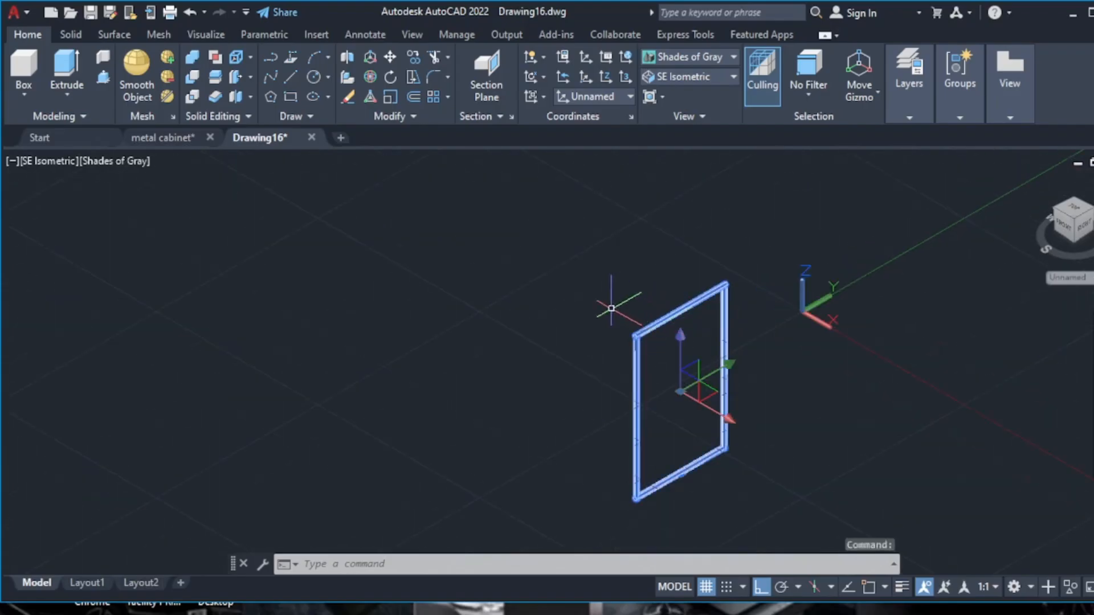
key("Escape")
- Review the upper frame, hinges and shelf bars of the finished cabinet in the metal cabinet drawing, and return to Drawing16
left_click(180, 137)
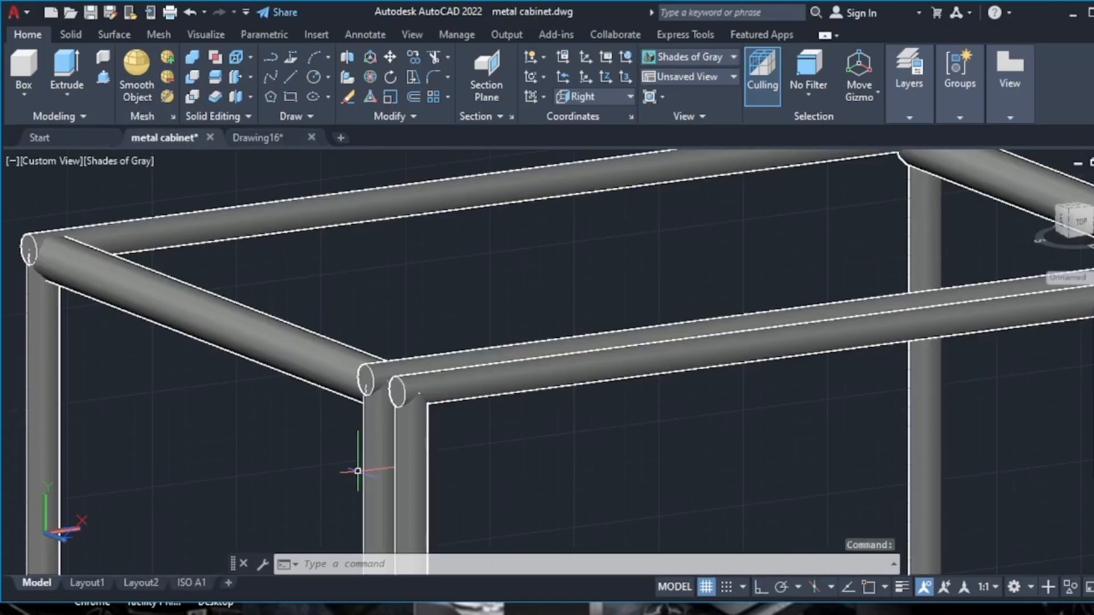
scroll(377, 474, "down", 8)
middle_click_drag(378, 475, 427, 390)
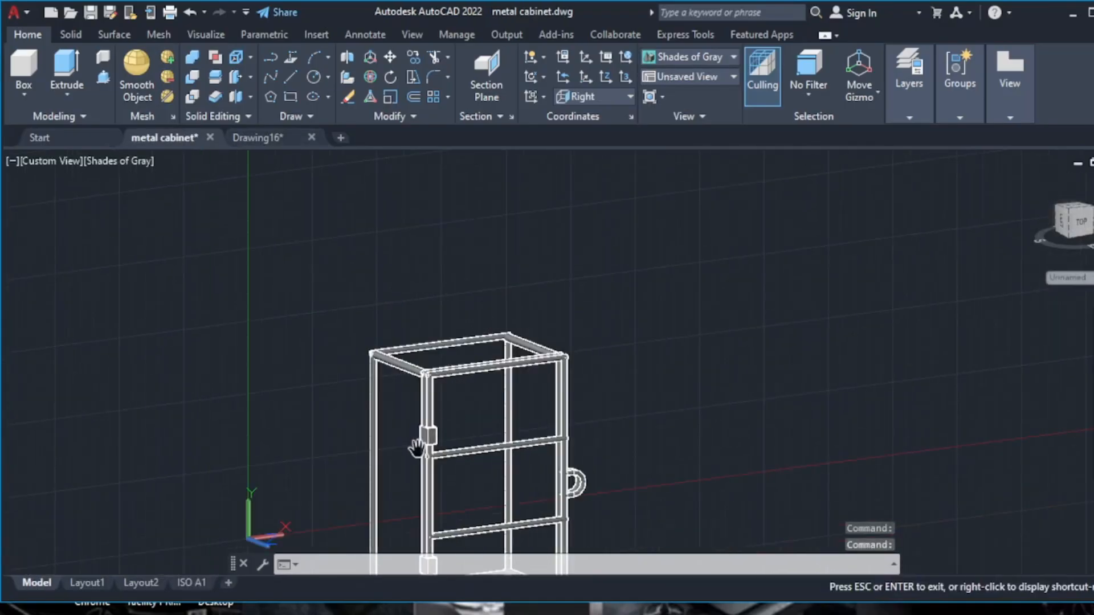
scroll(419, 448, "up", 2)
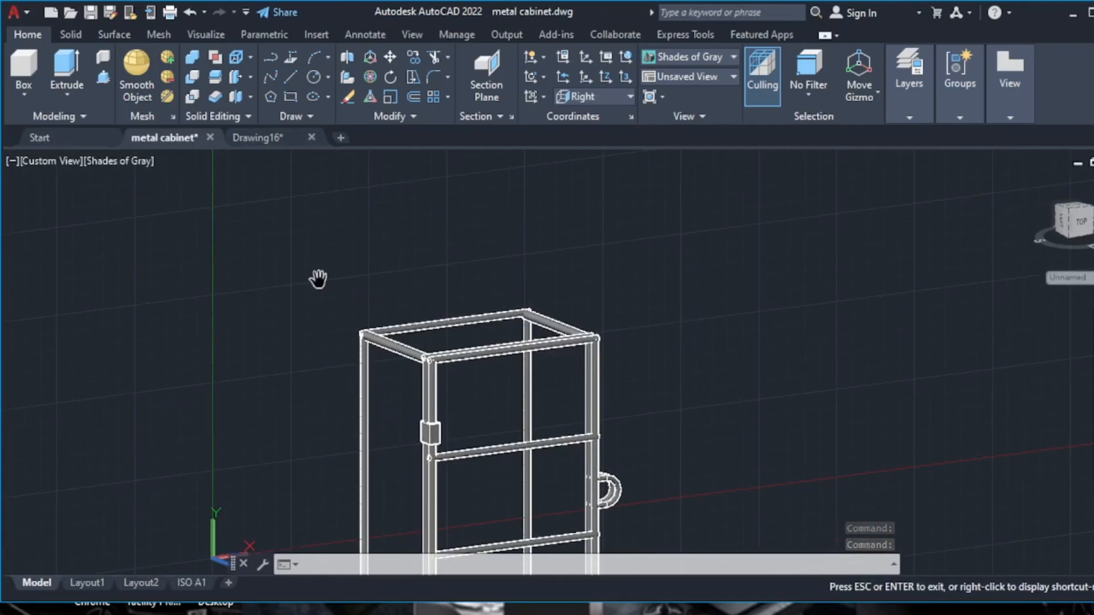
left_click(265, 136)
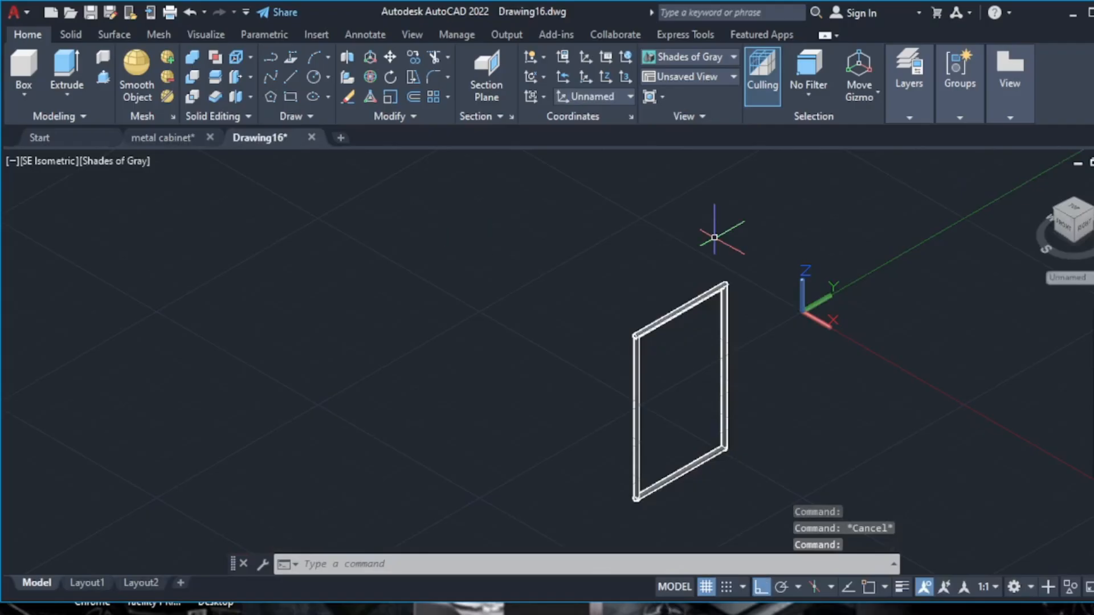
- Copy the rectangular tube frame about 96 units along the X axis from its upper front corner, with Ortho on
left_click(669, 322)
right_click(671, 365)
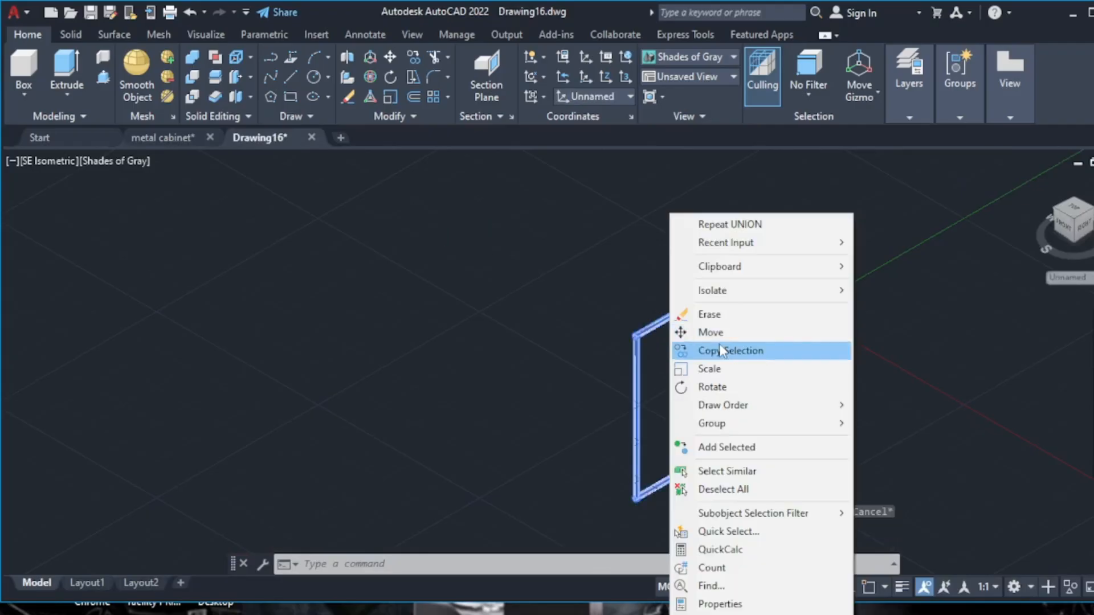
left_click(725, 352)
scroll(712, 343, "up", 3)
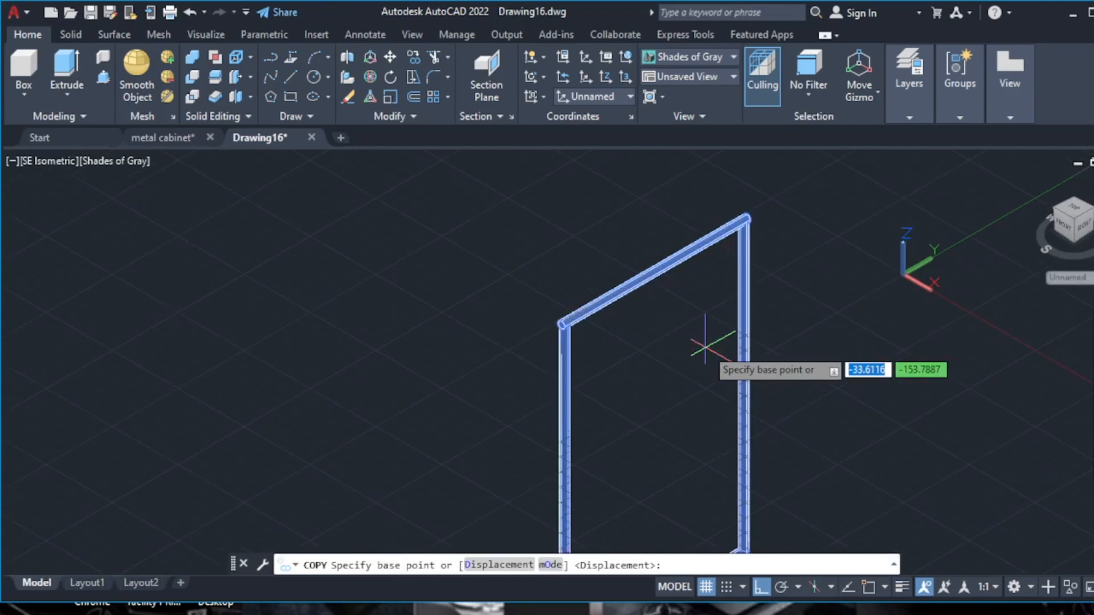
scroll(709, 343, "down", 5)
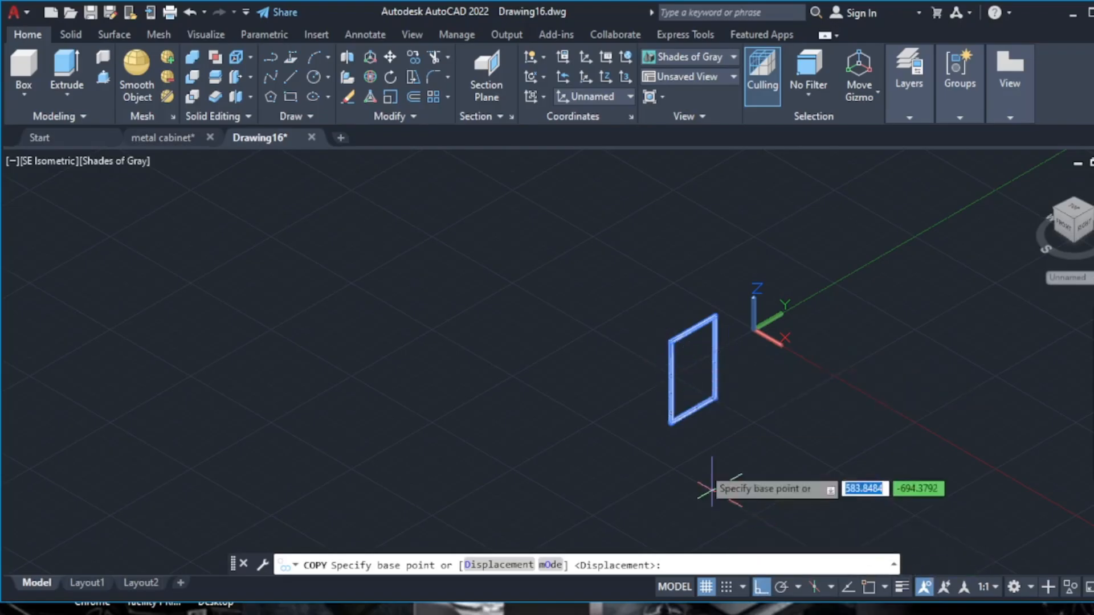
scroll(664, 348, "up", 5)
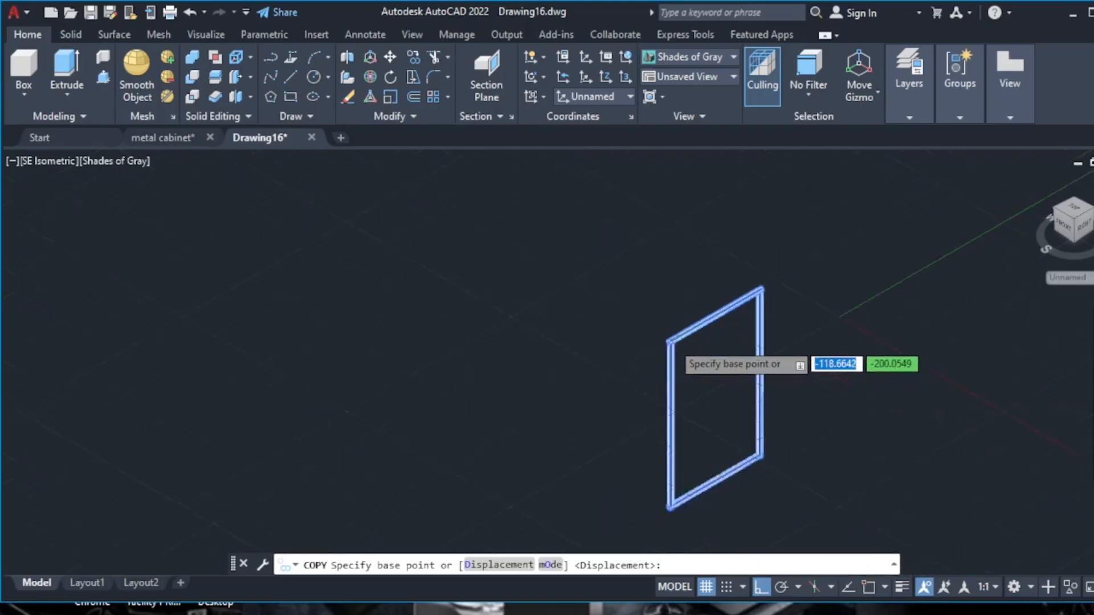
left_click(671, 340)
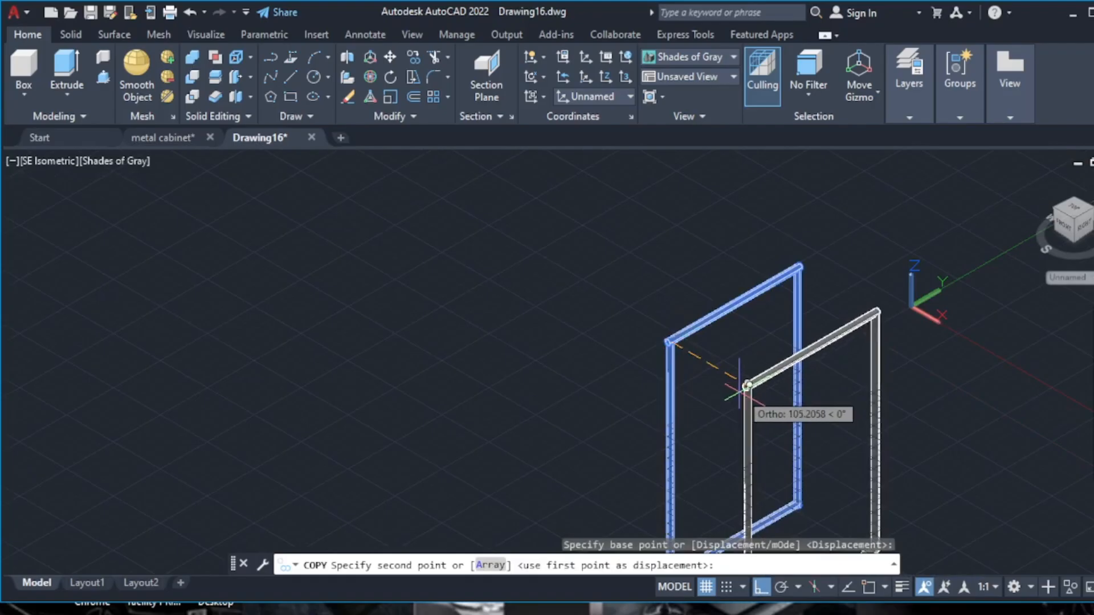
scroll(738, 387, "up", 3)
scroll(748, 385, "down", 2)
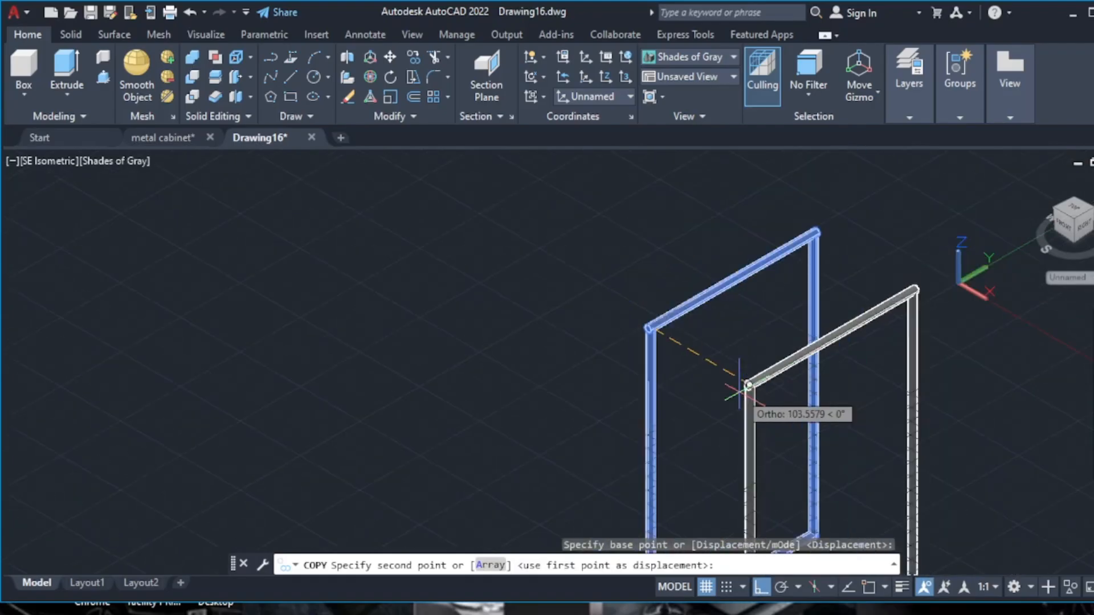
scroll(748, 385, "down", 3)
scroll(749, 386, "up", 5)
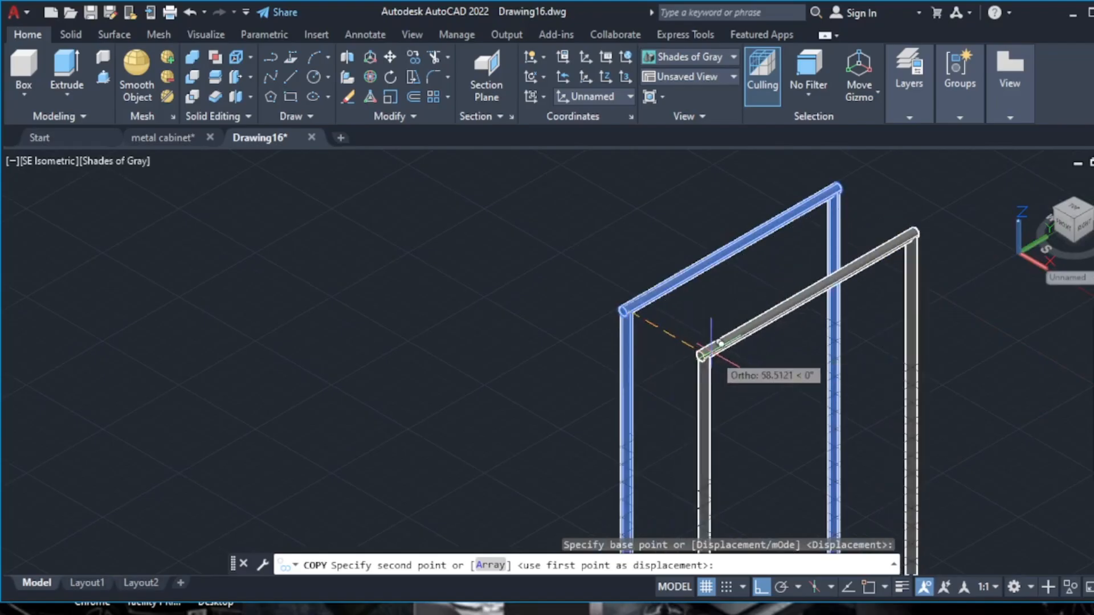
scroll(740, 369, "up", 2)
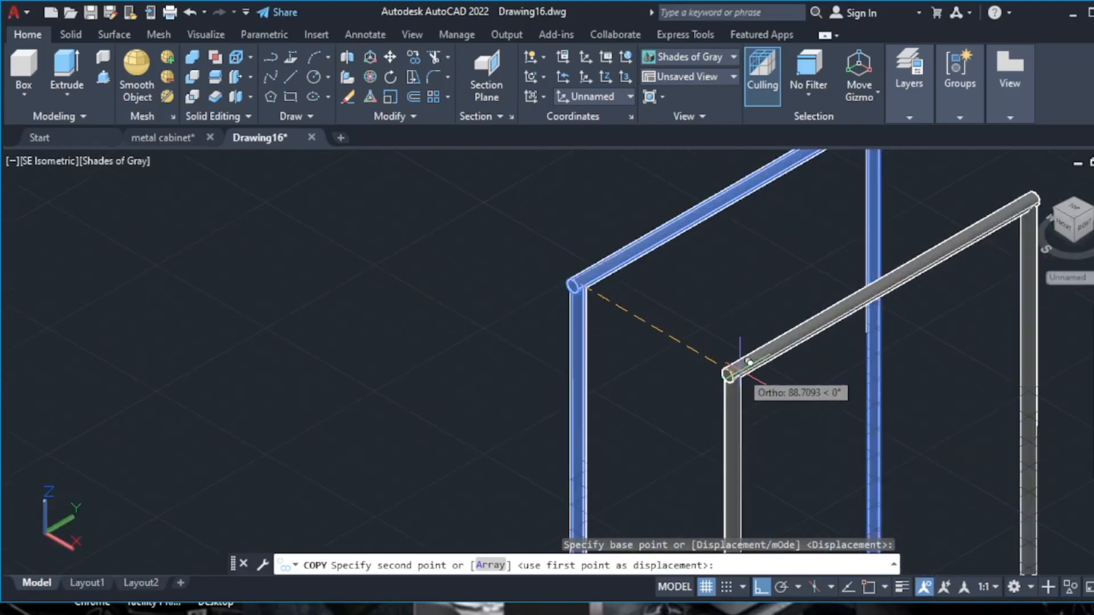
scroll(738, 369, "down", 4)
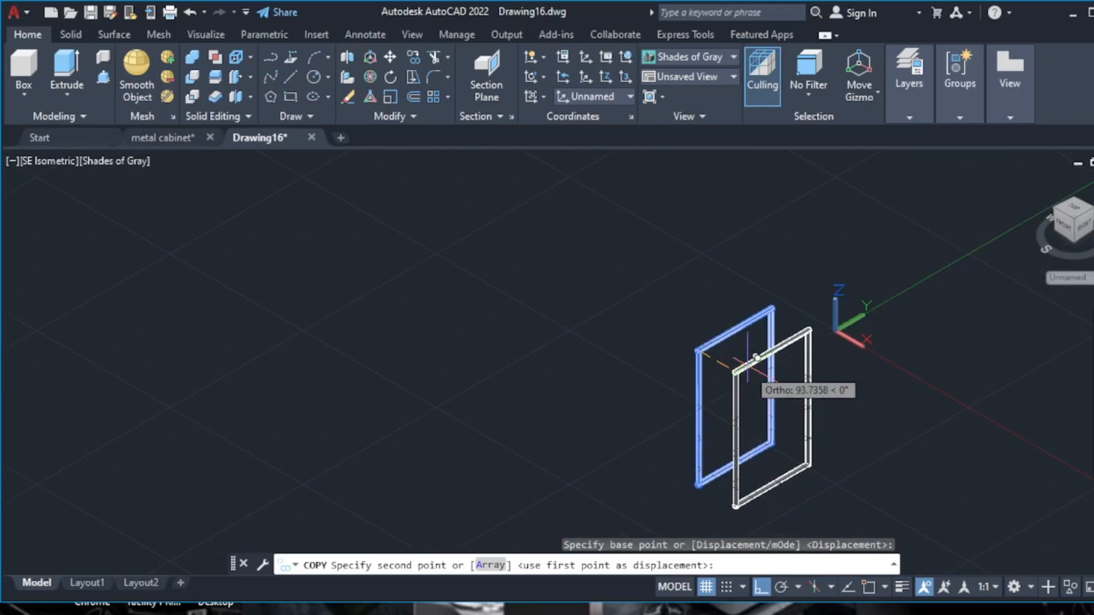
left_click(763, 588)
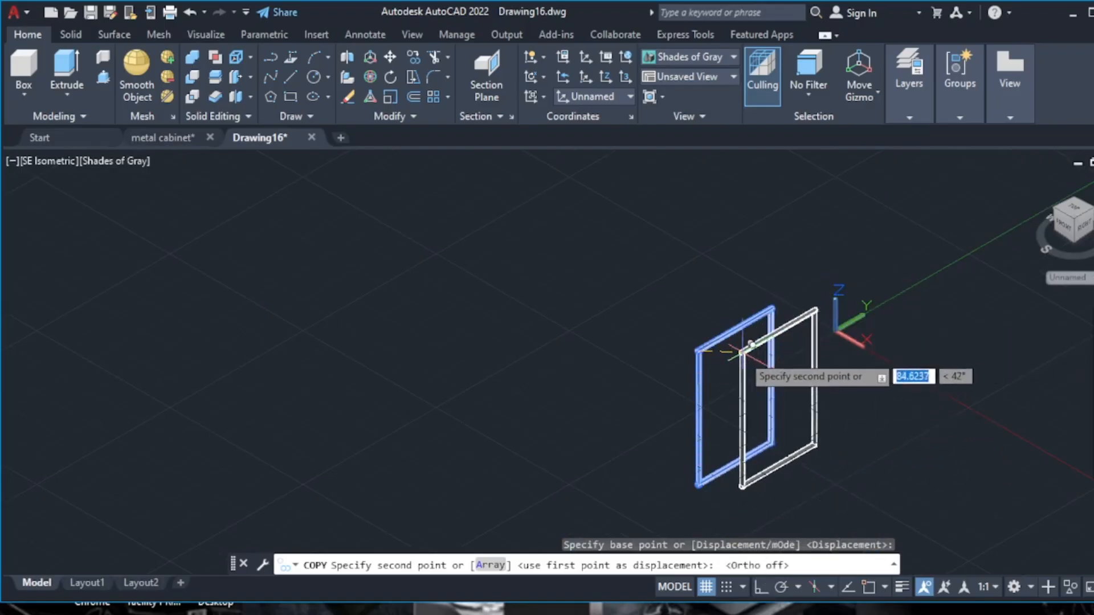
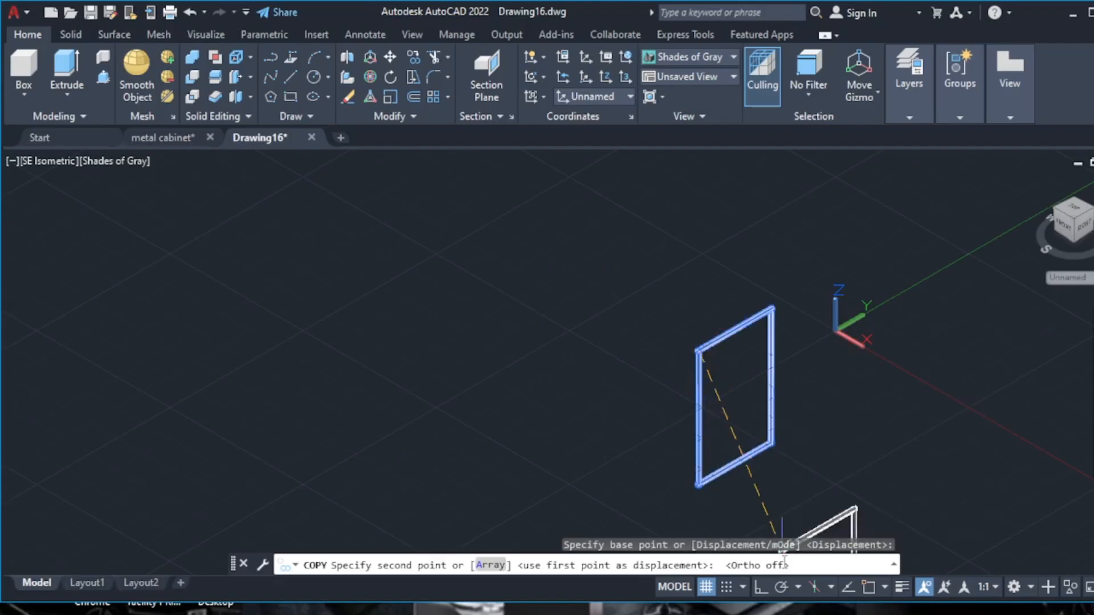
left_click(758, 591)
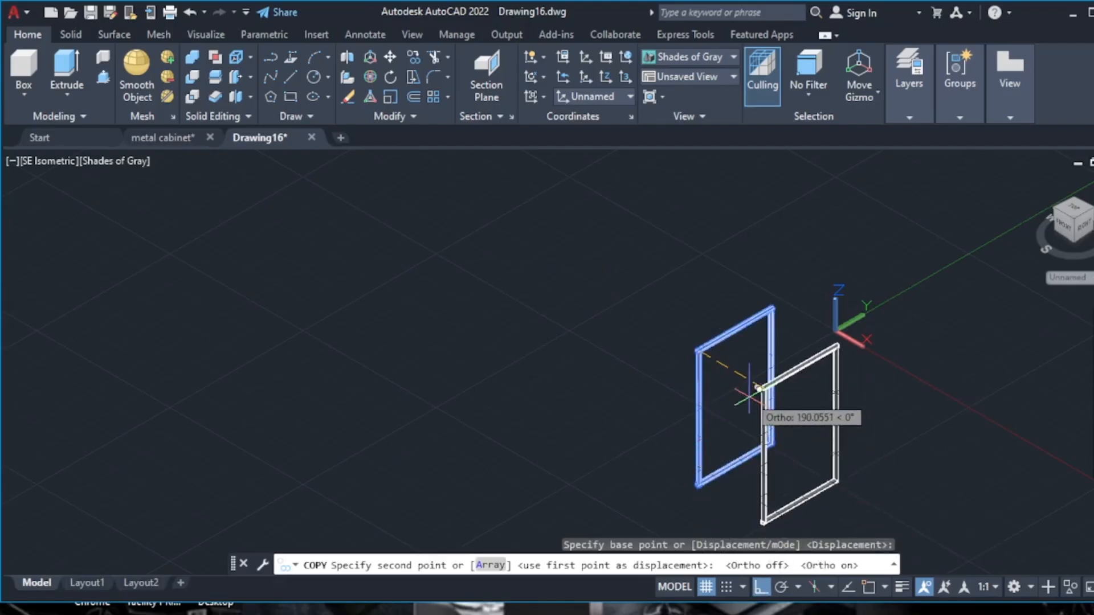
left_click(736, 378)
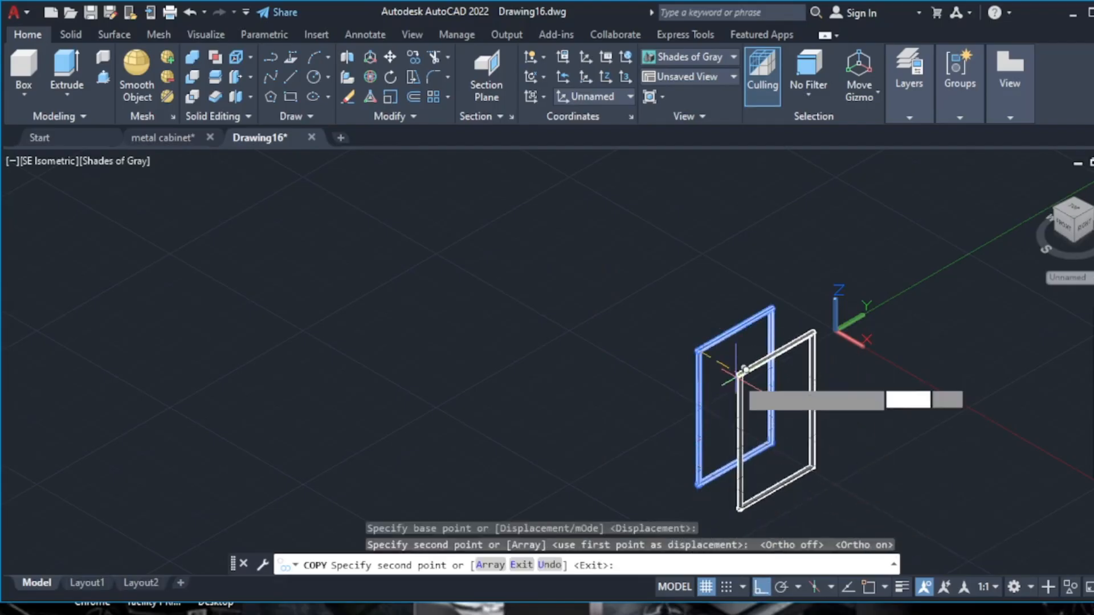
key("Escape")
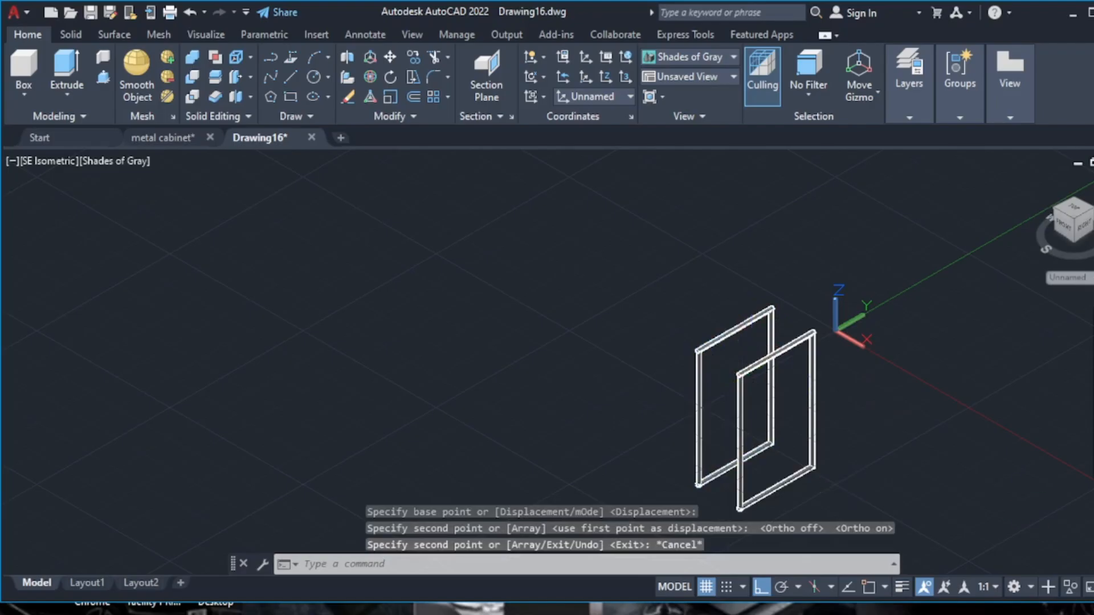
- Draw a line between the centres of the two frames' upper front tube ends, with object snap and snap tracking on
middle_click_drag(960, 432, 851, 434, "shift")
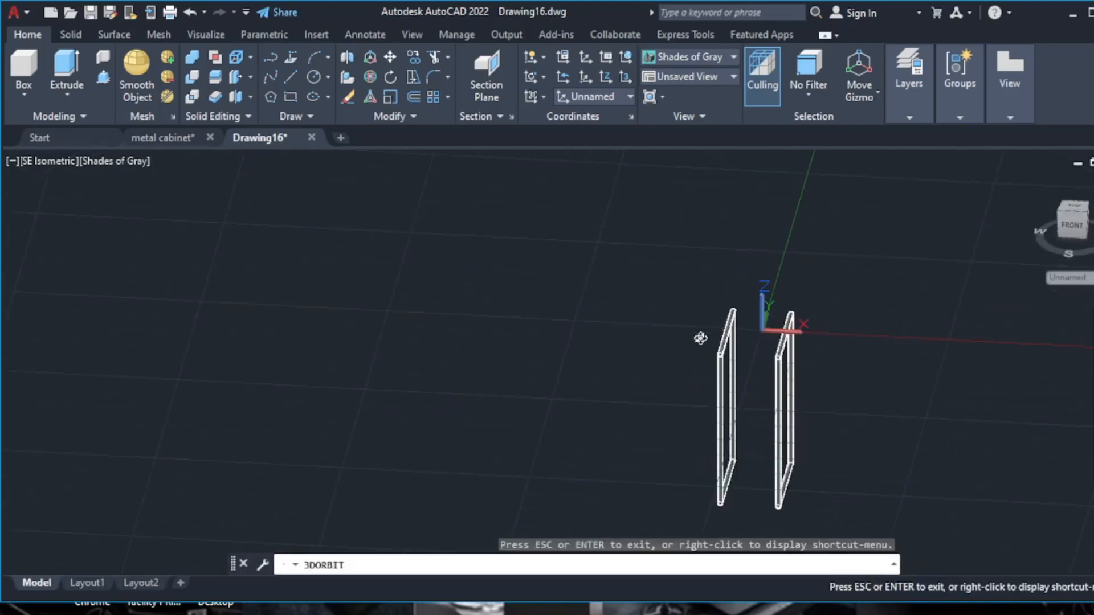
middle_click_drag(701, 338, 738, 361, "shift")
scroll(734, 342, "up", 5)
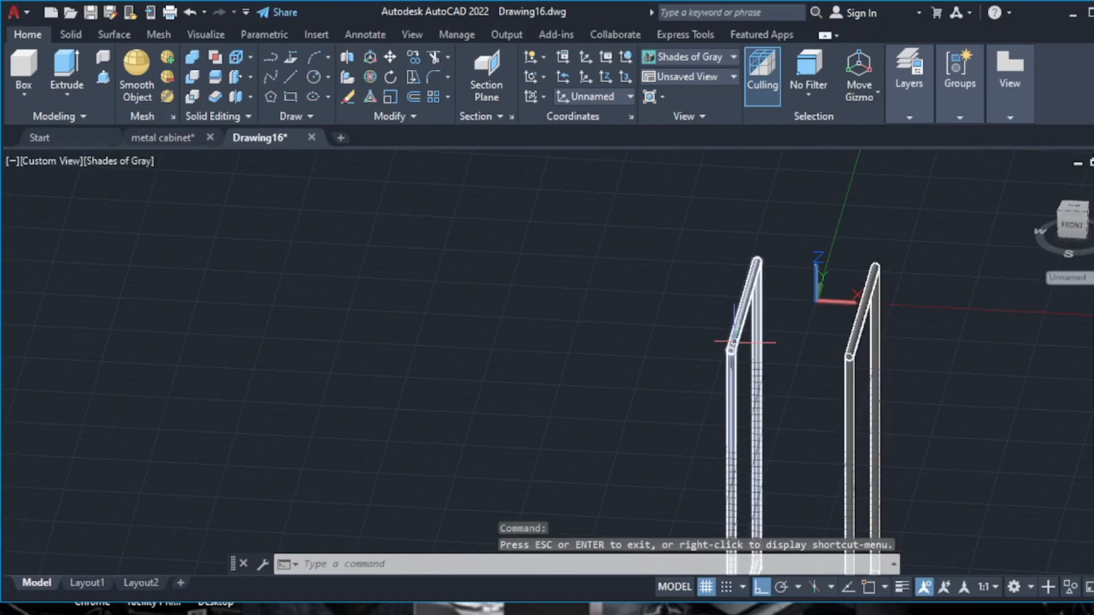
left_click(287, 76)
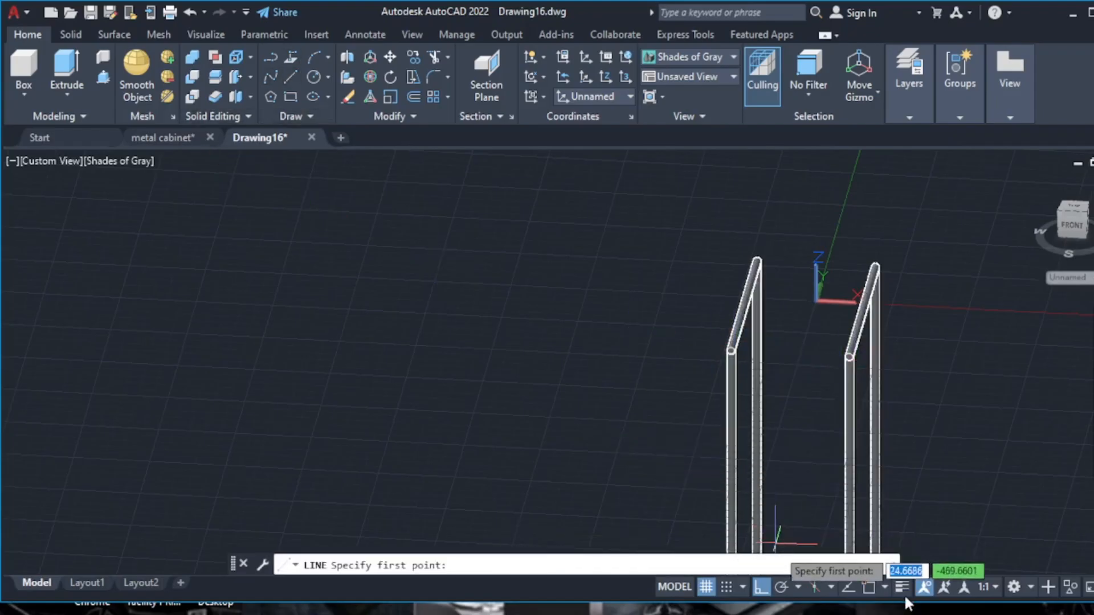
left_click(868, 587)
left_click(848, 586)
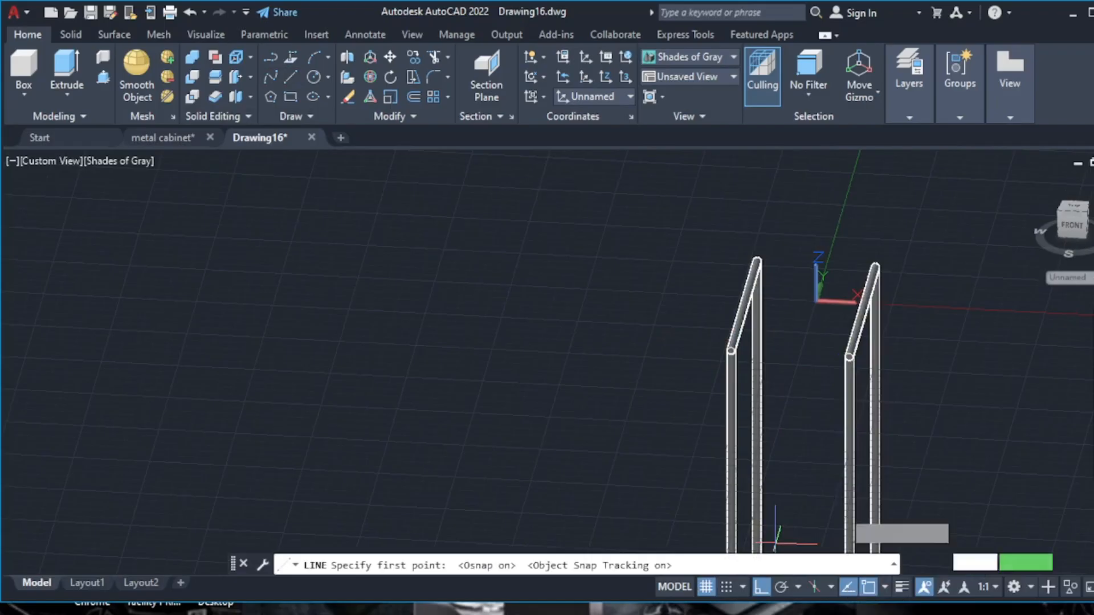
scroll(838, 458, "up", 2)
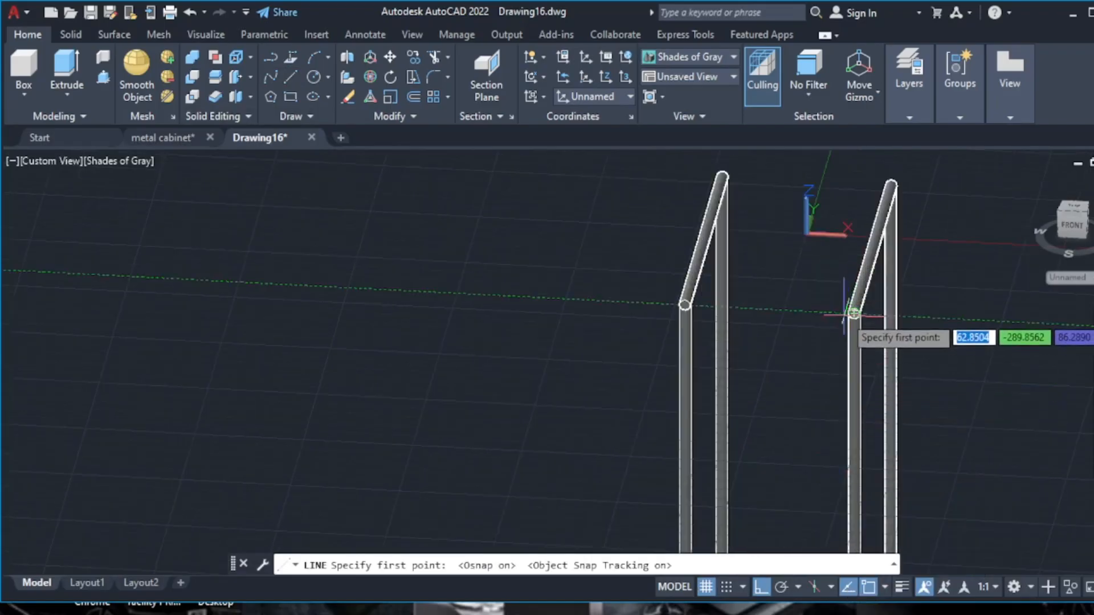
scroll(847, 297, "up", 4)
scroll(845, 293, "up", 1)
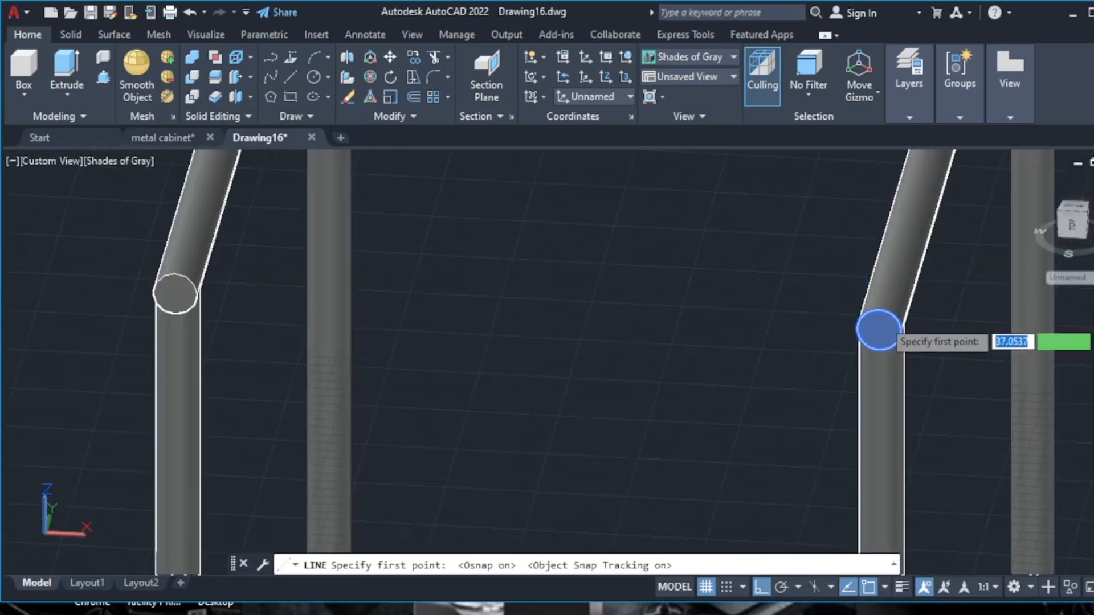
left_click(879, 330)
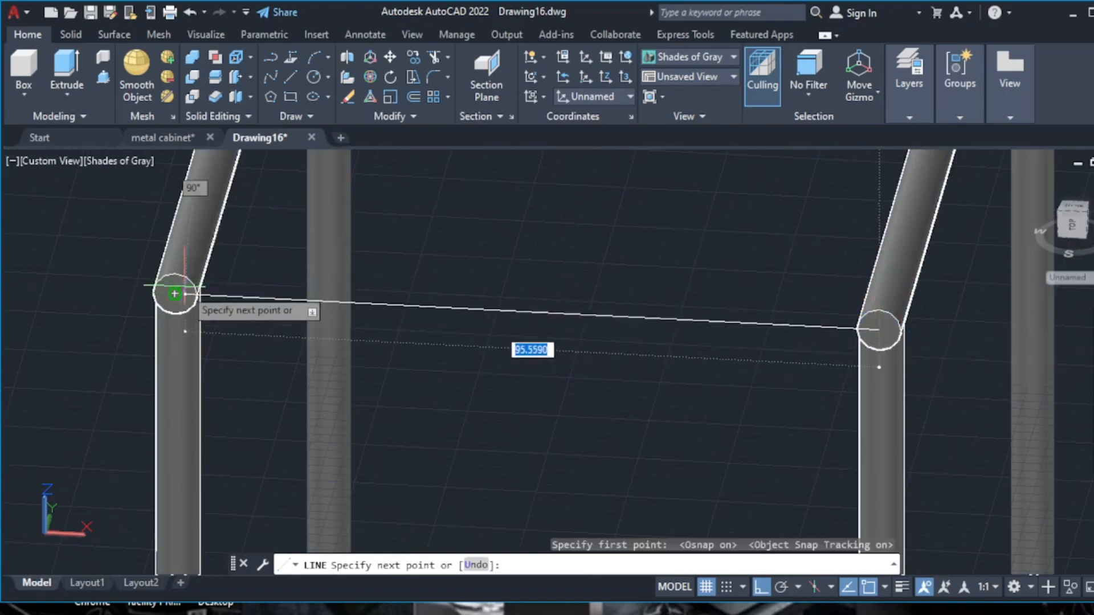
left_click(175, 294)
key("Escape")
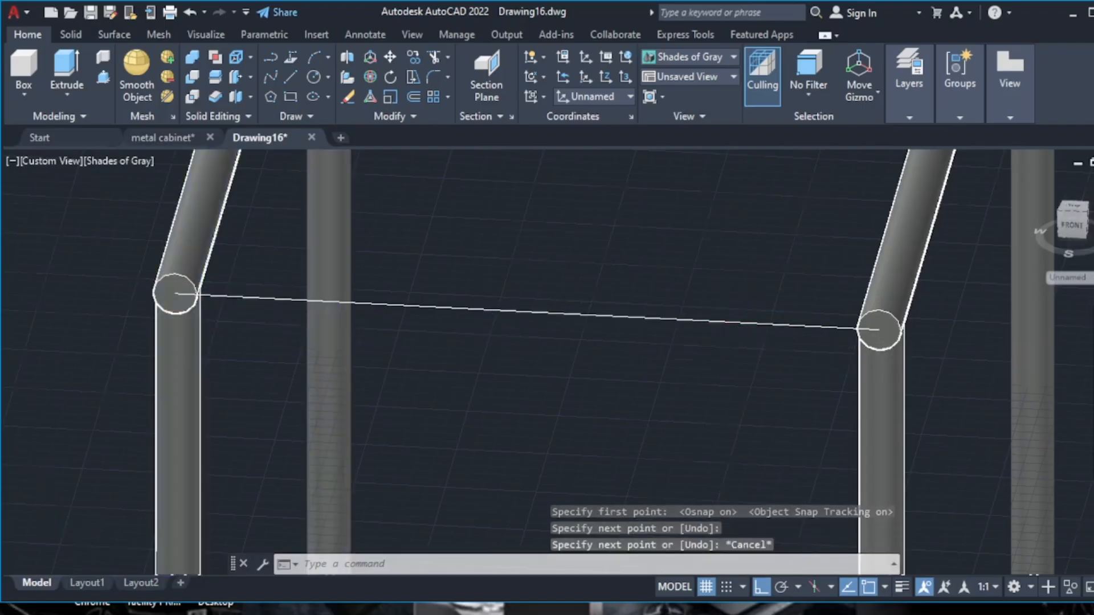
- Switch the visual style to 2D Wireframe and examine where both ends of the connecting line sit inside the tube circles
scroll(769, 326, "down", 10)
scroll(769, 325, "up", 4)
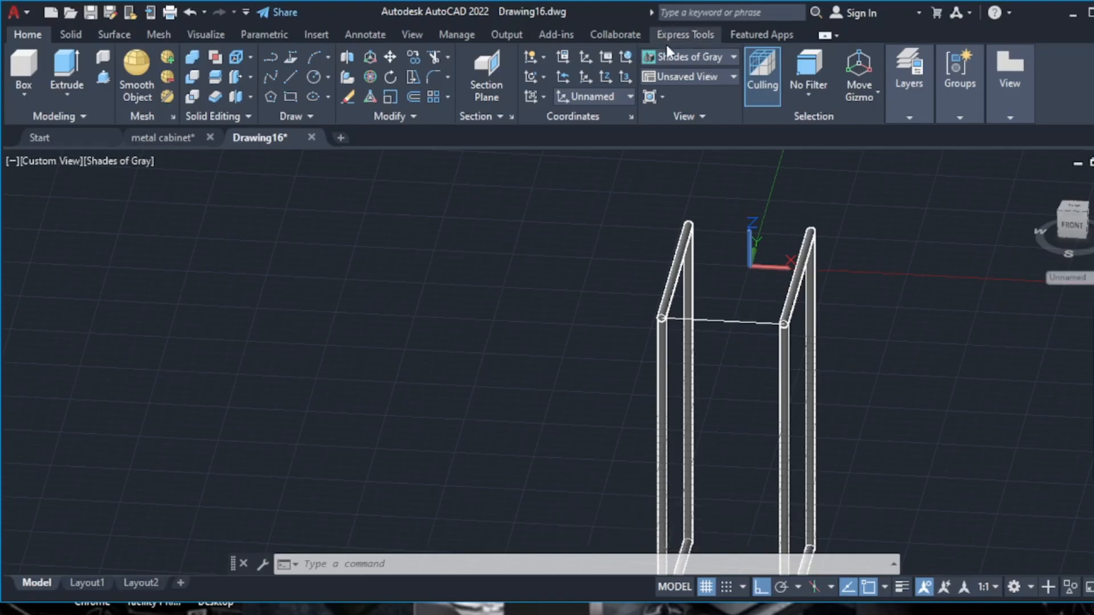
left_click(720, 52)
left_click(489, 85)
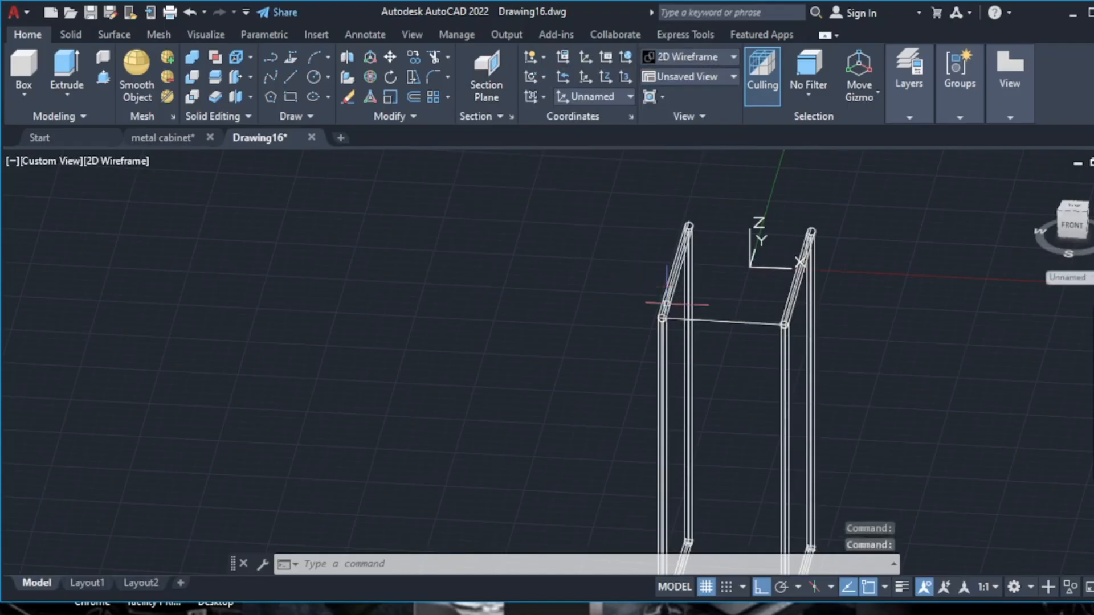
scroll(666, 304, "up", 10)
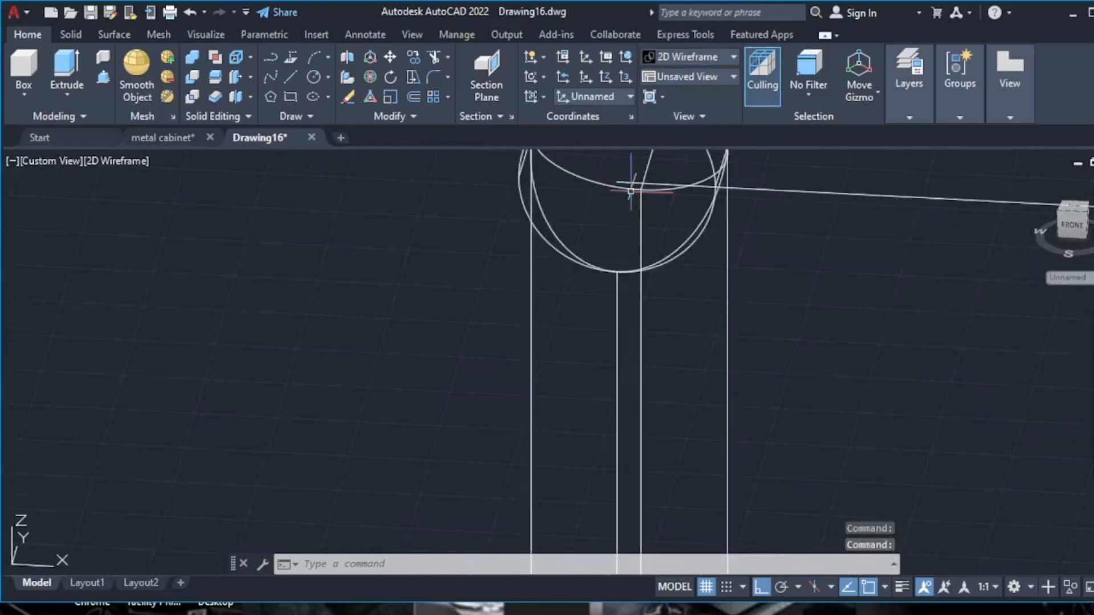
scroll(627, 193, "up", 8)
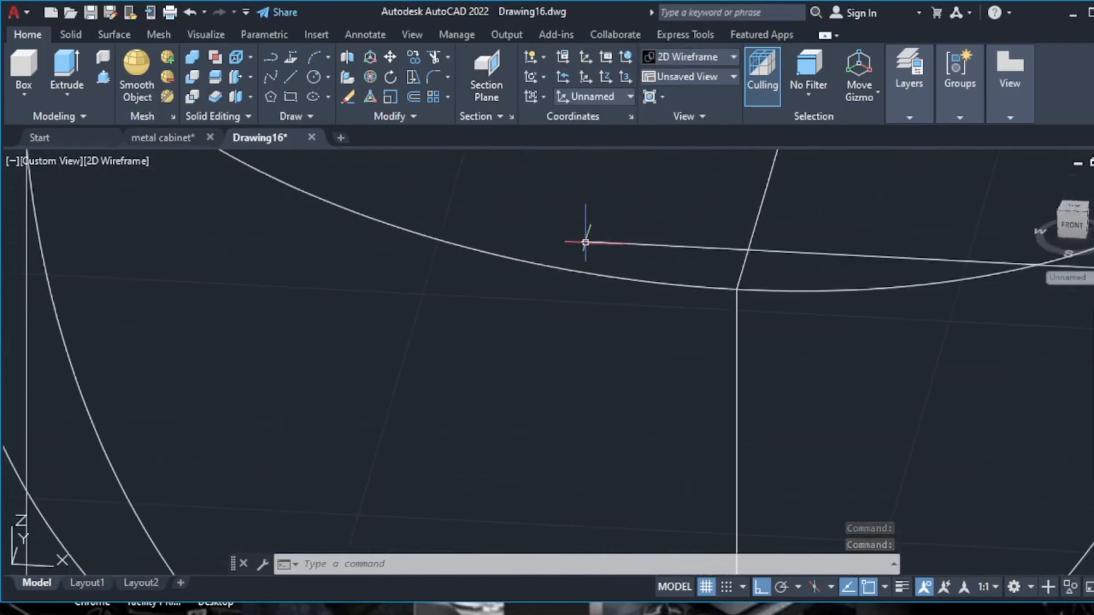
scroll(585, 243, "down", 8)
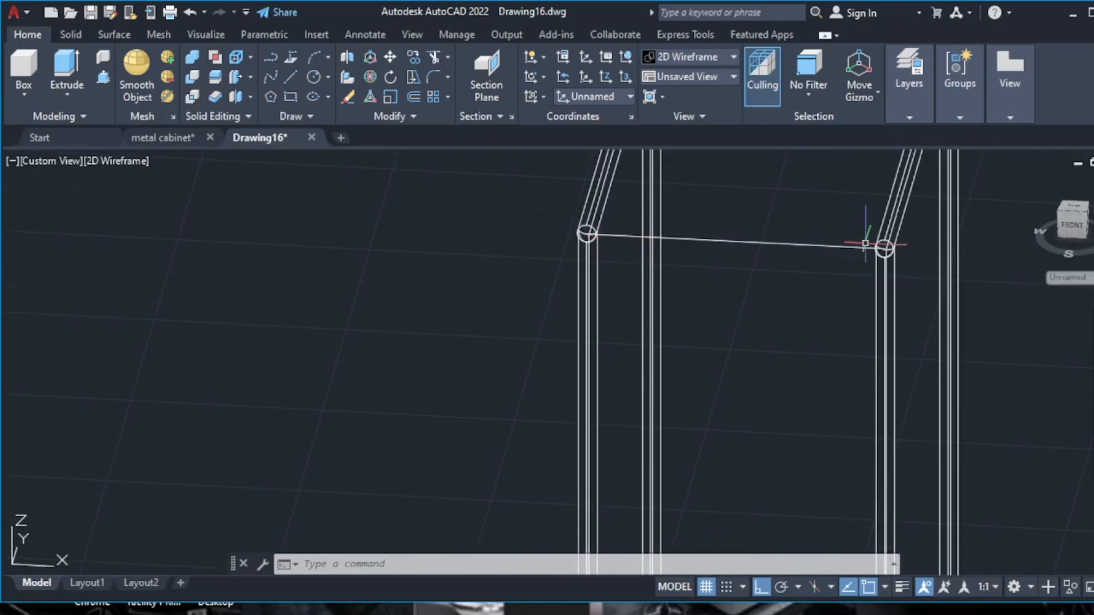
scroll(865, 243, "up", 5)
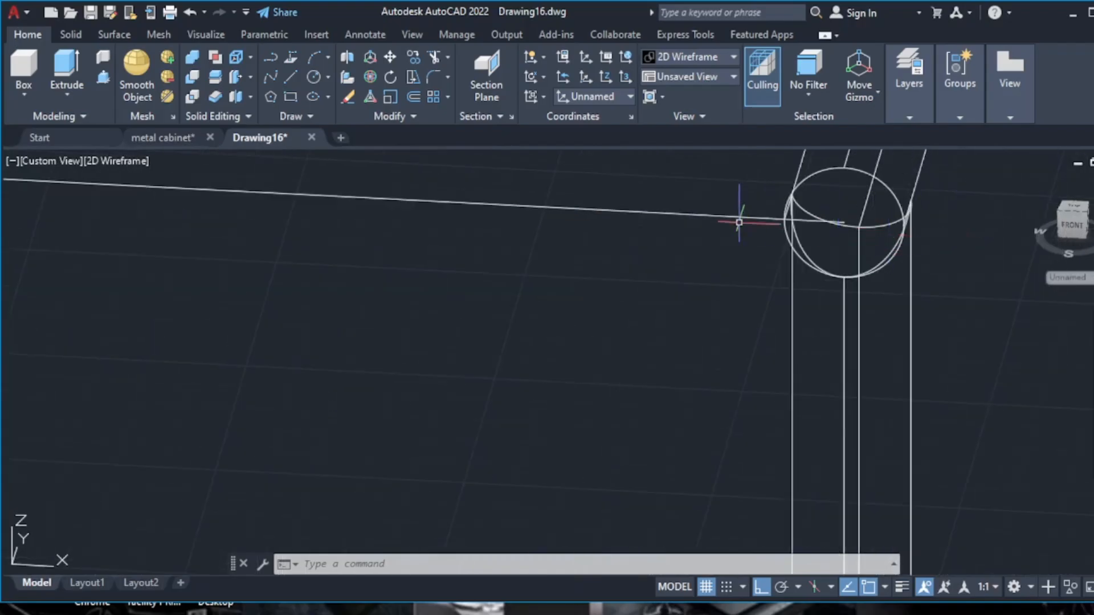
- Set the coordinate system to the Right orthographic UCS
left_click(609, 97)
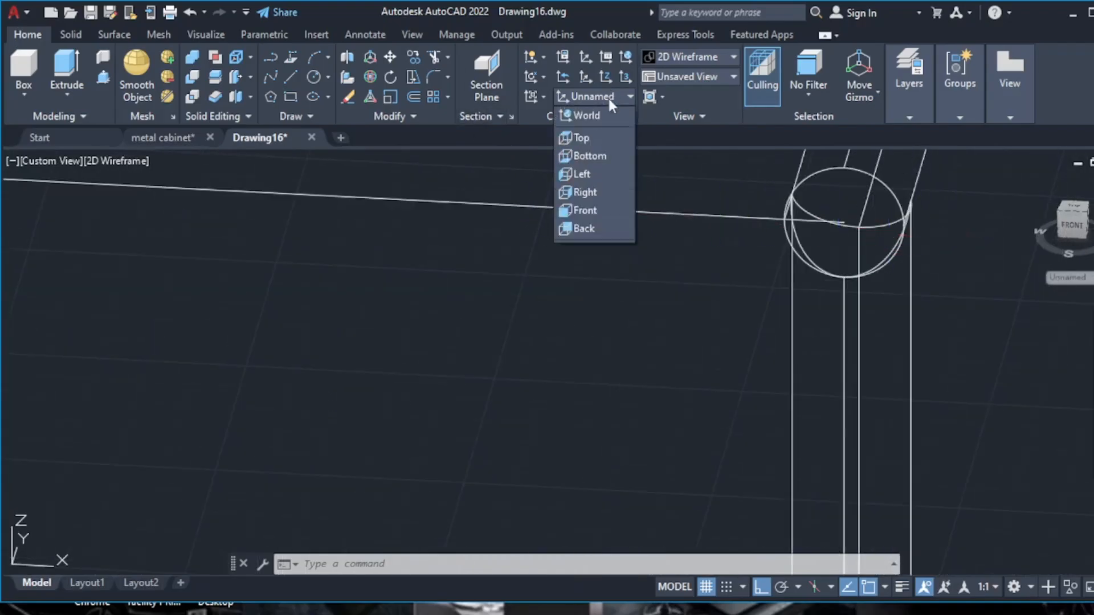
left_click(603, 191)
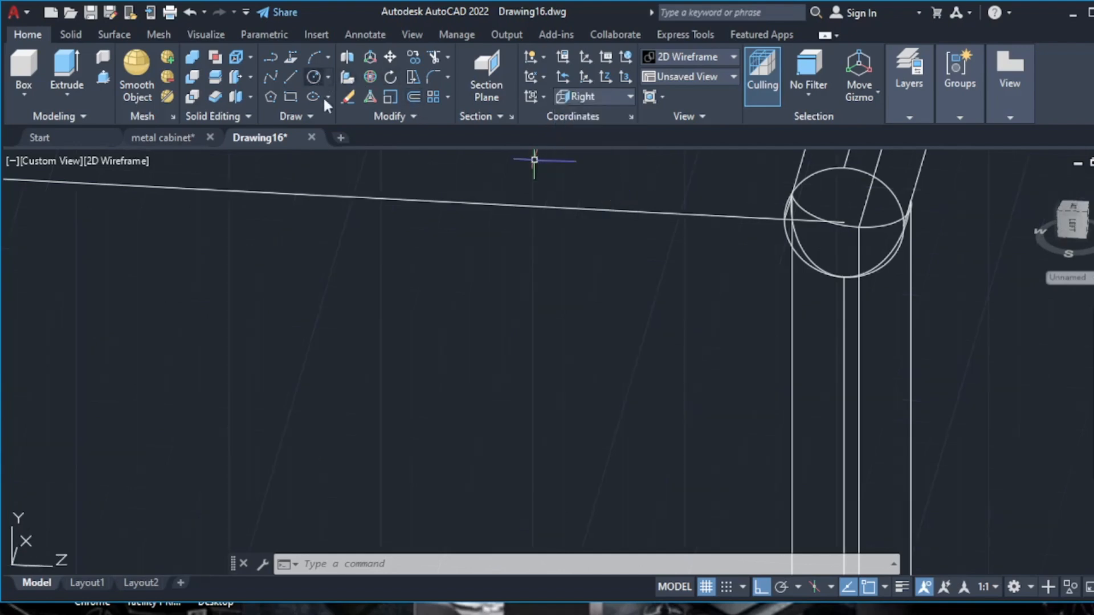
left_click(314, 77)
scroll(865, 221, "up", 4)
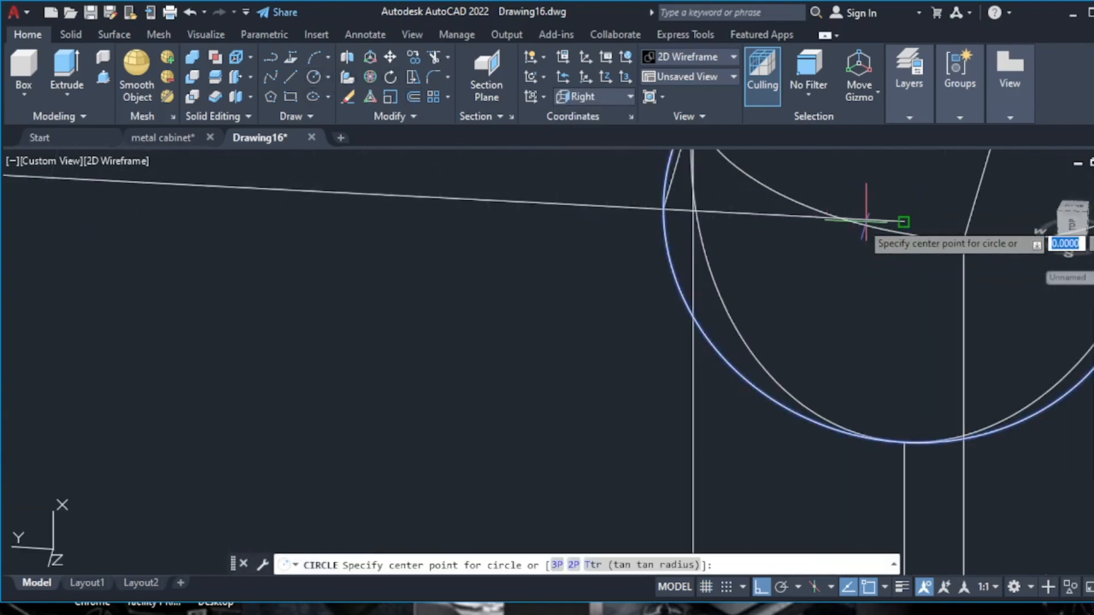
left_click(904, 222)
scroll(889, 234, "down", 4)
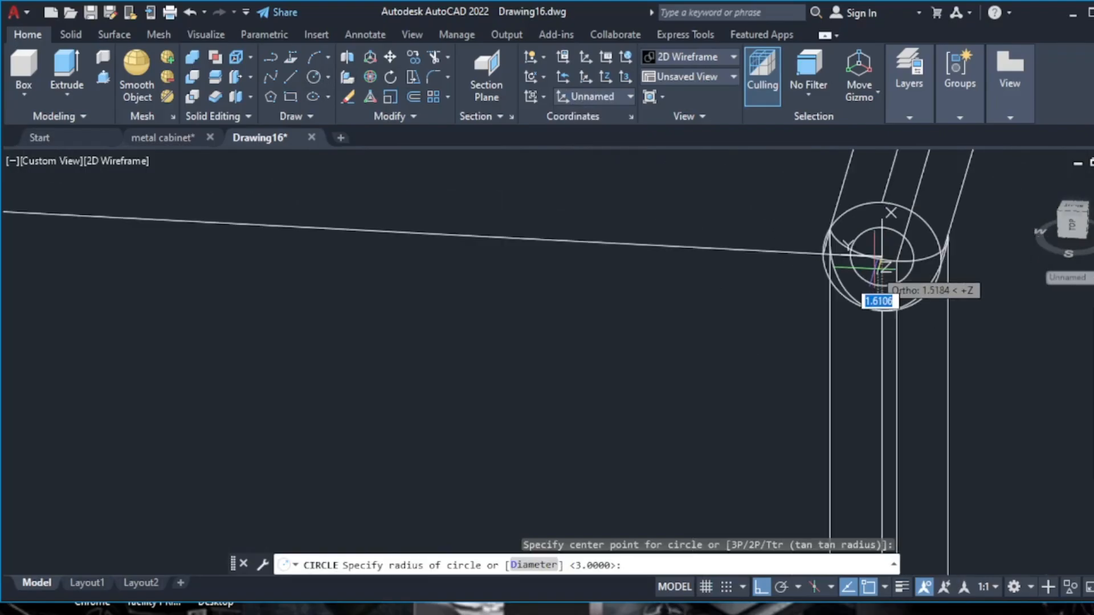
scroll(880, 267, "down", 1)
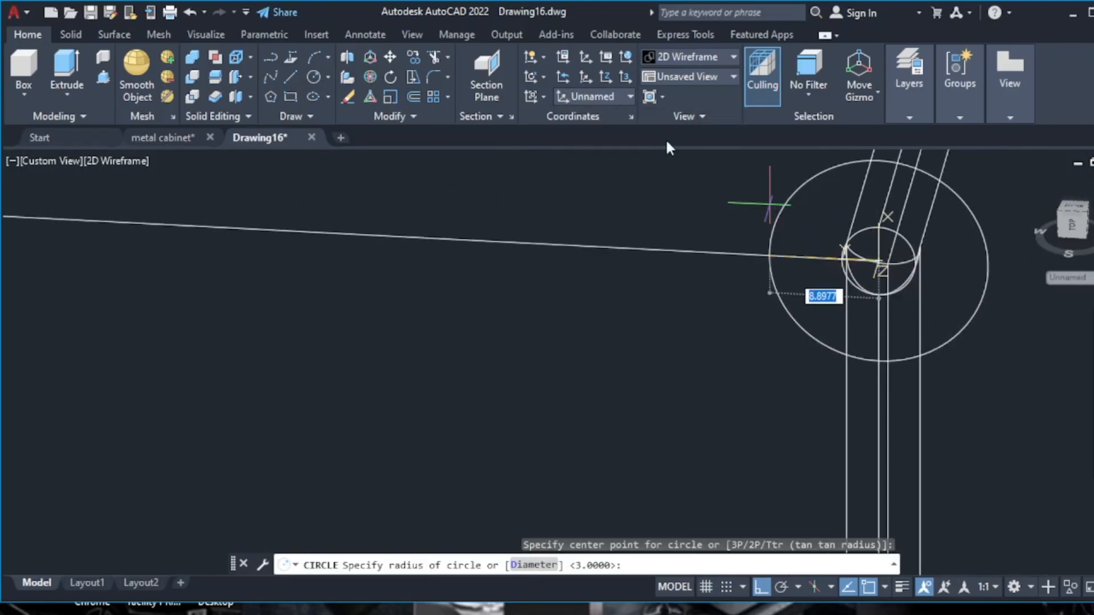
key("Escape")
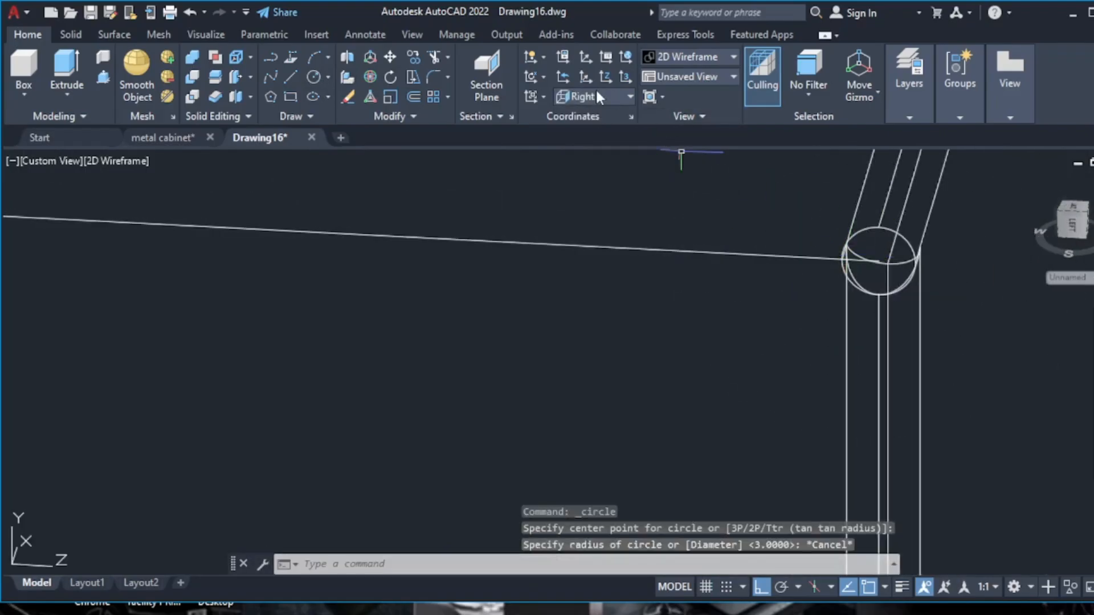
- Draw a radius 3 circle centred on the connecting line's end at the frame's upper front corner, with object snap and snap tracking on
left_click(313, 76)
scroll(880, 259, "up", 2)
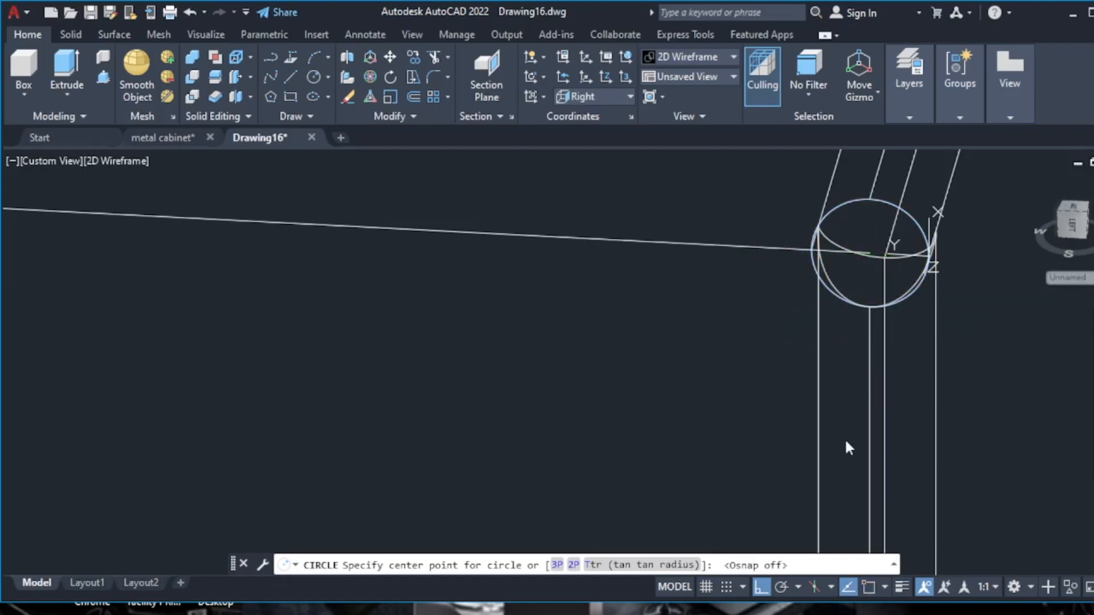
key("F11")
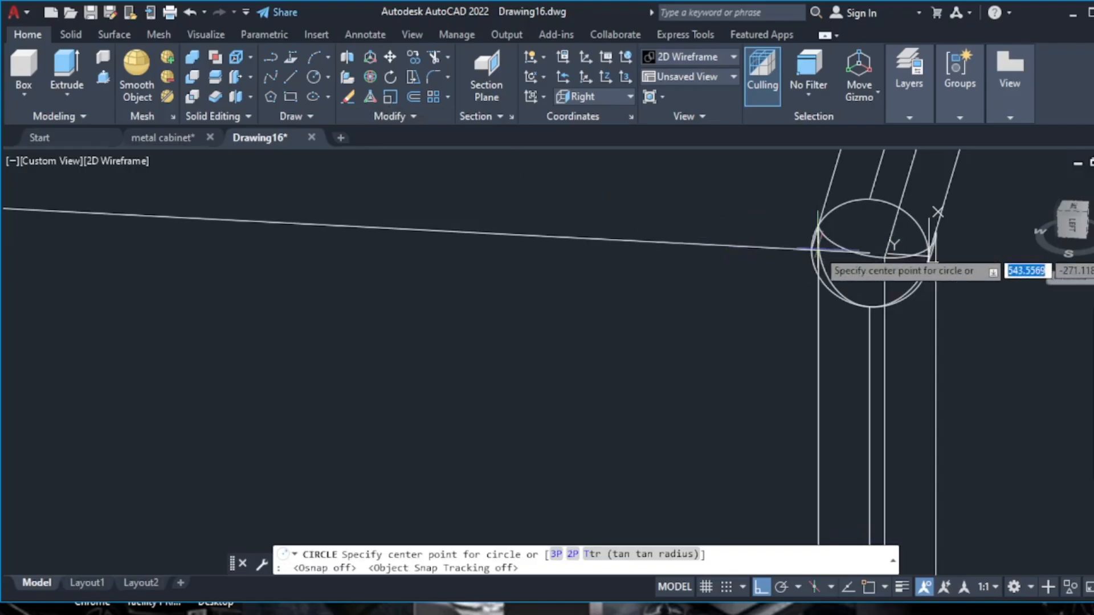
scroll(890, 245, "up", 5)
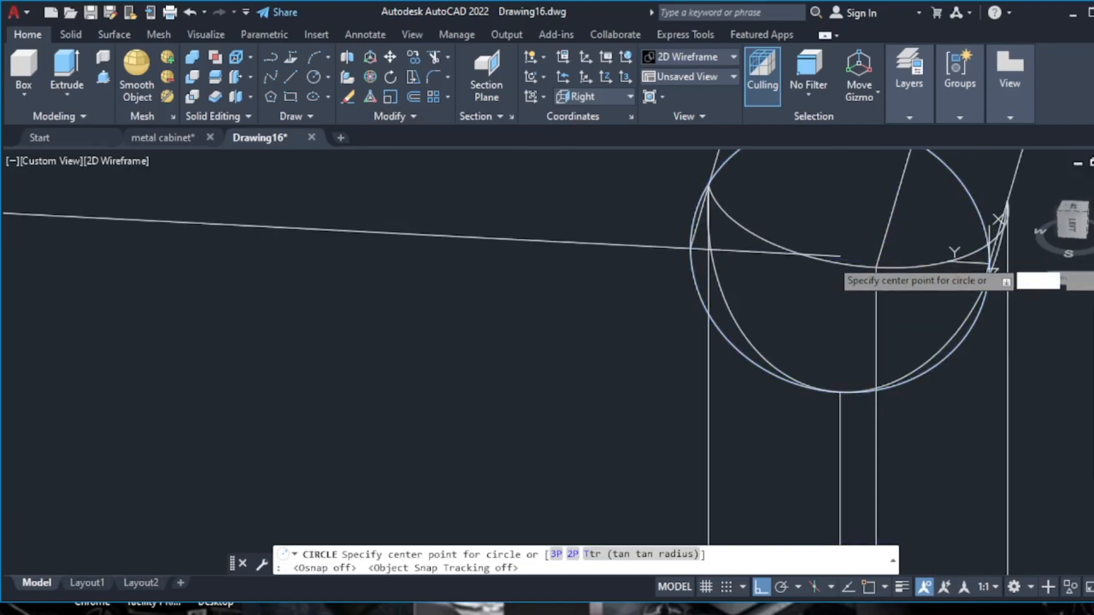
left_click(856, 583)
left_click(867, 587)
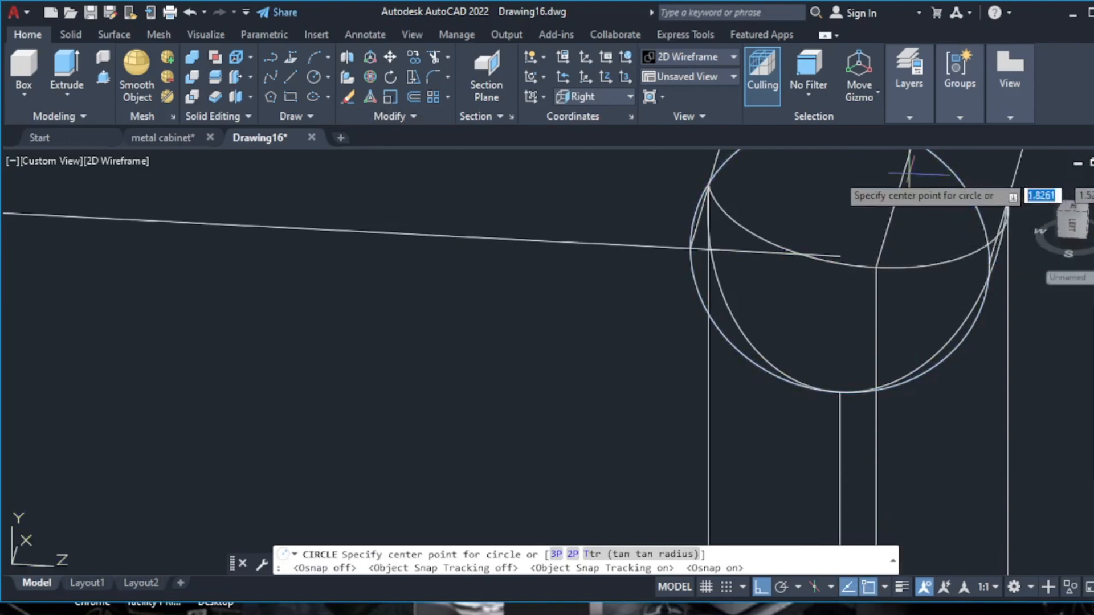
left_click(839, 256)
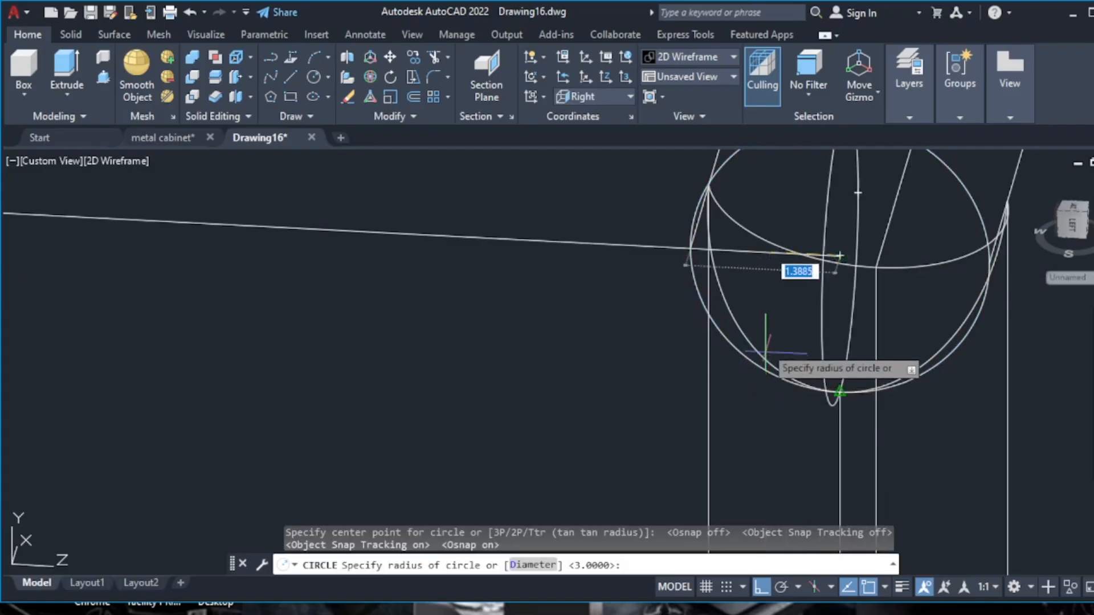
type("3")
key("Return")
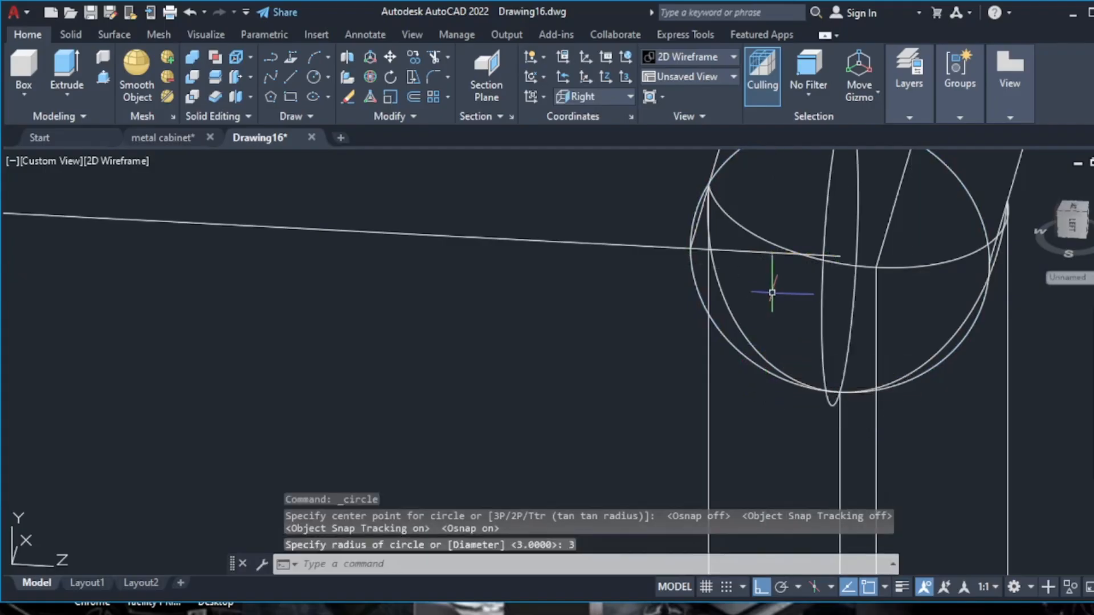
- Sweep the new circle along the connecting line to form the upper front cross tube
scroll(776, 288, "down", 3)
middle_click_drag(776, 280, 880, 304)
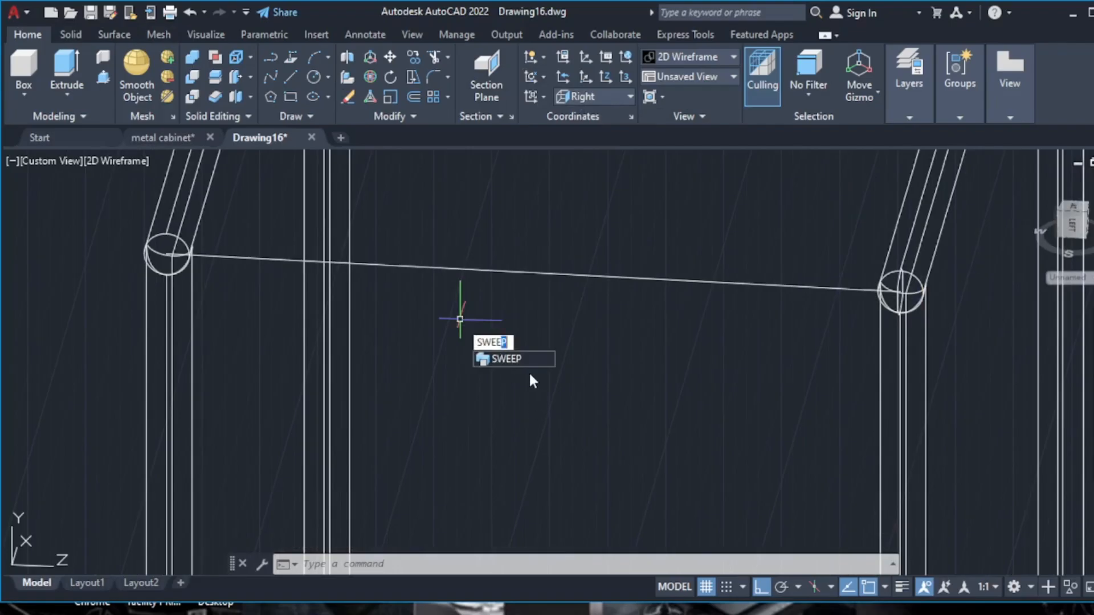
type("sweep")
key("Return")
scroll(911, 310, "up", 5)
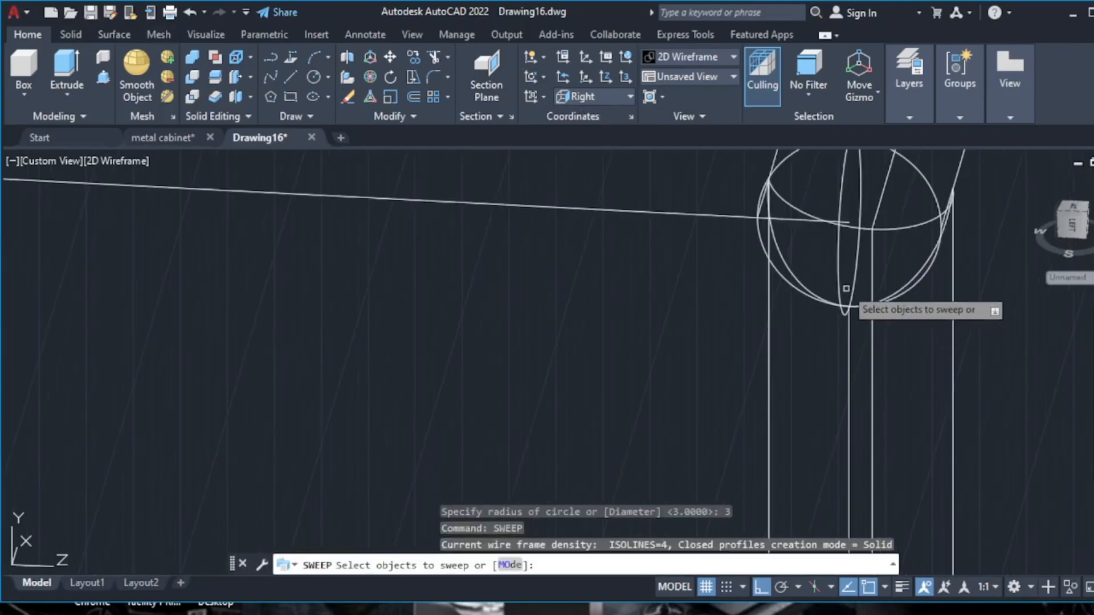
left_click(836, 276)
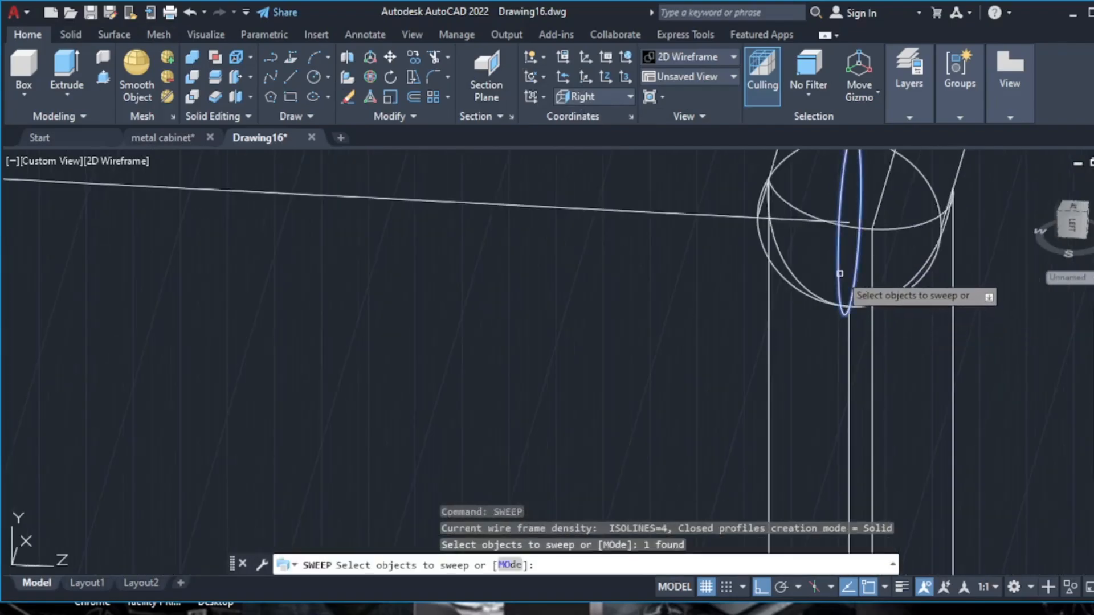
right_click(840, 274)
left_click(847, 286)
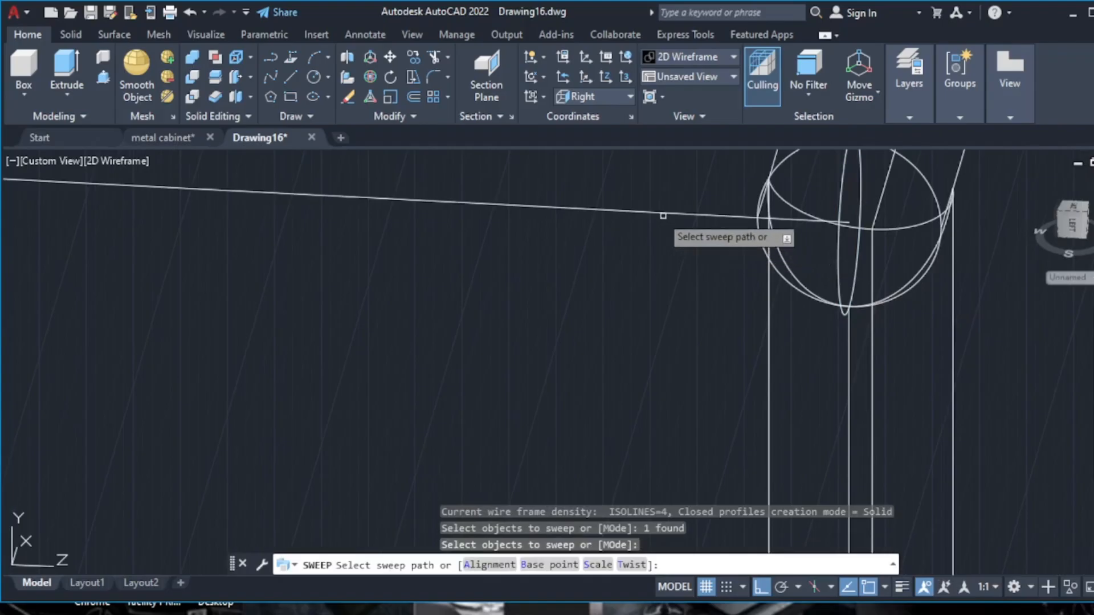
scroll(656, 225, "down", 10)
scroll(657, 235, "down", 2)
scroll(495, 222, "up", 4)
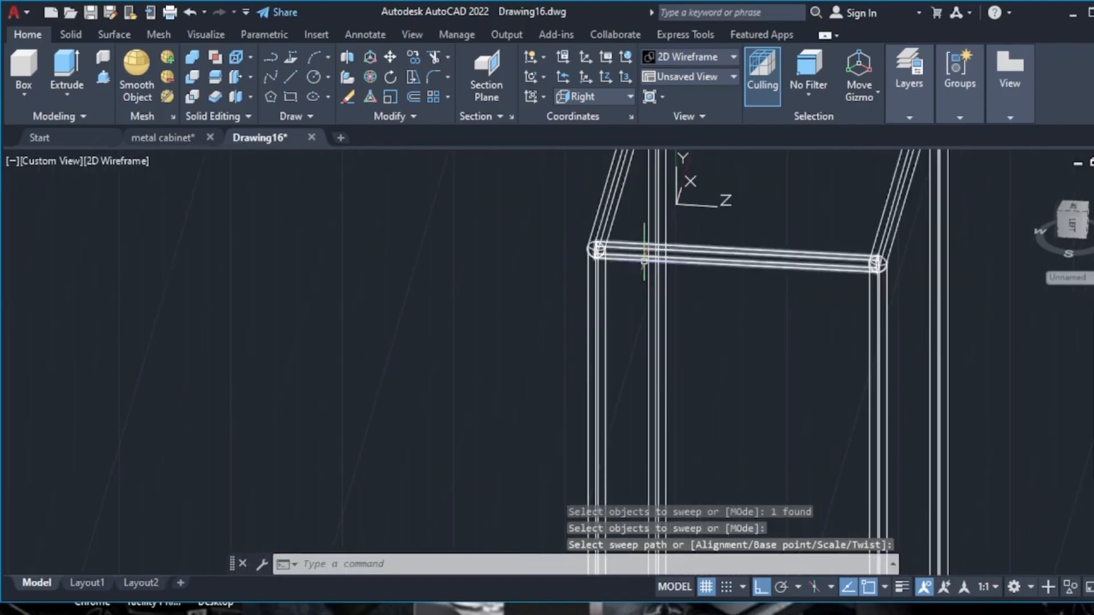
scroll(644, 259, "up", 6)
scroll(644, 262, "down", 10)
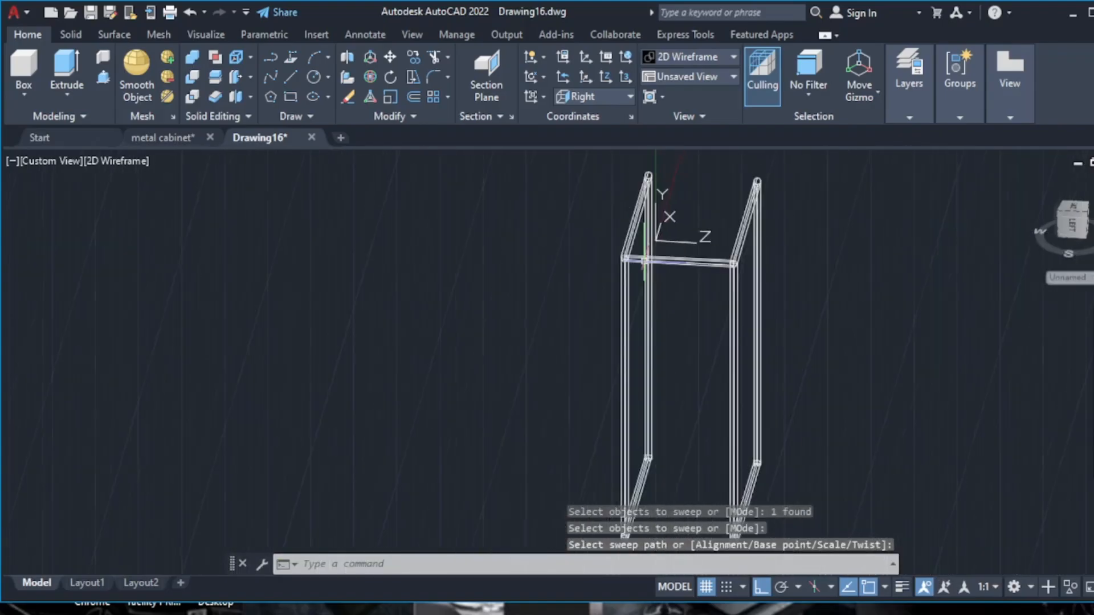
- Set the visual style to Shades of Gray and switch to the SE Isometric view
left_click(717, 53)
left_click(647, 156)
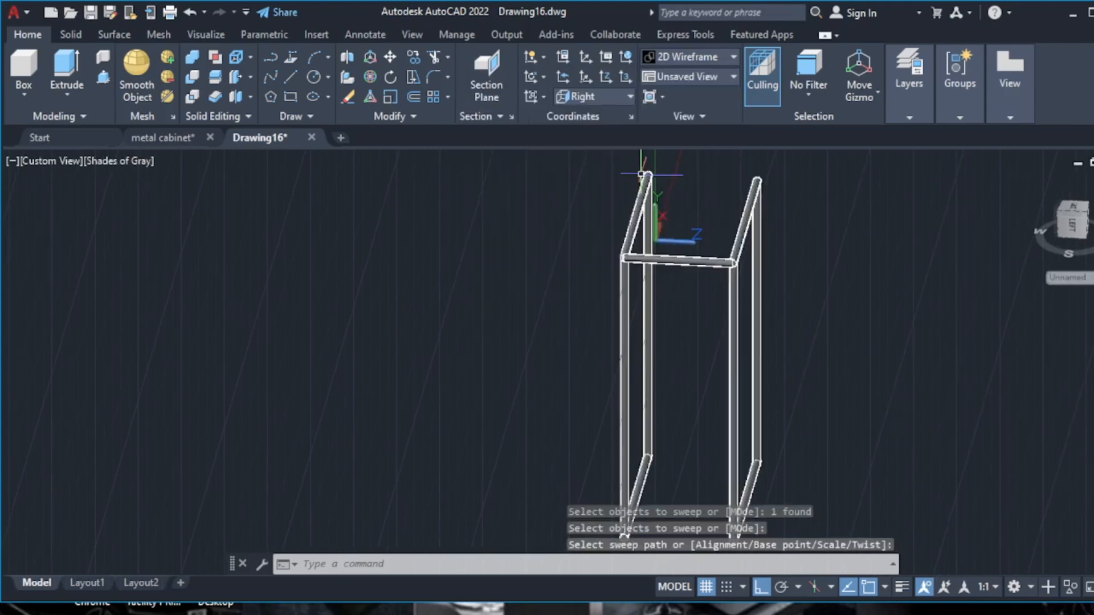
scroll(789, 281, "up", 4)
scroll(952, 313, "down", 5)
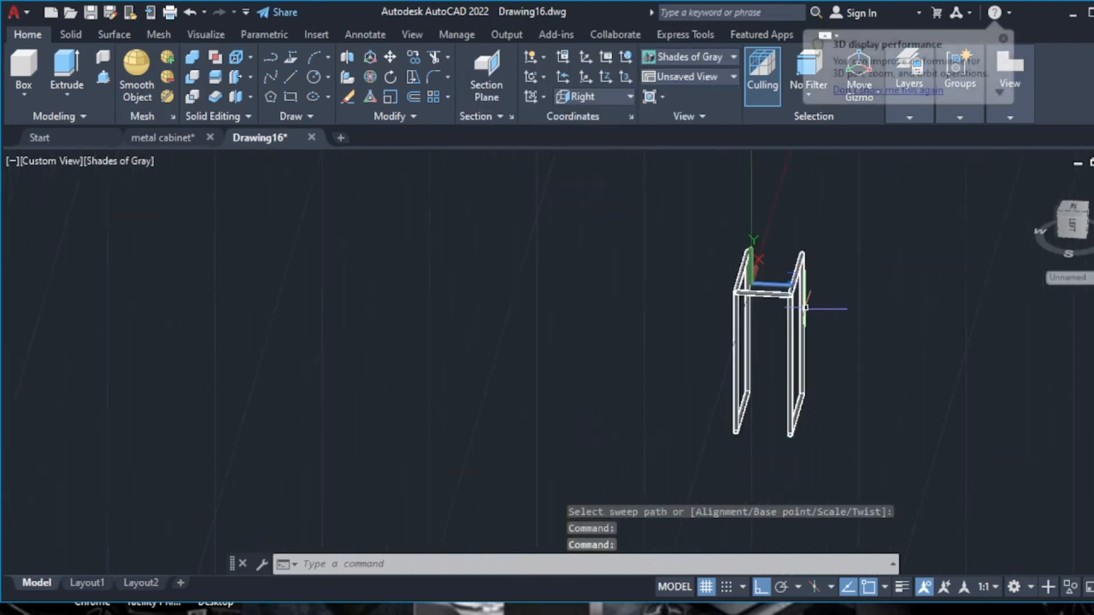
left_click(712, 77)
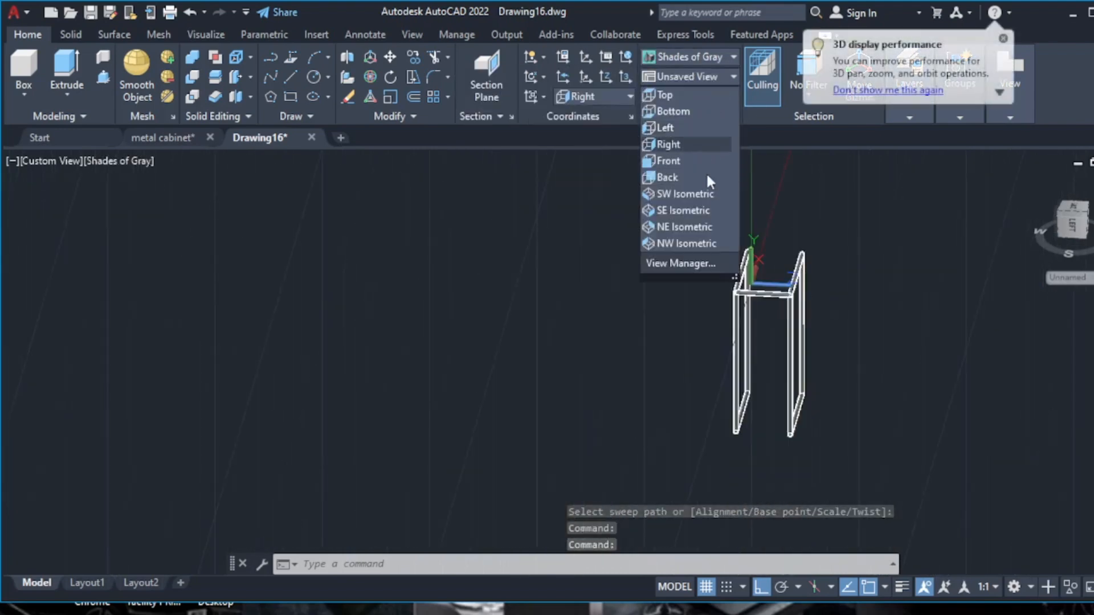
left_click(707, 209)
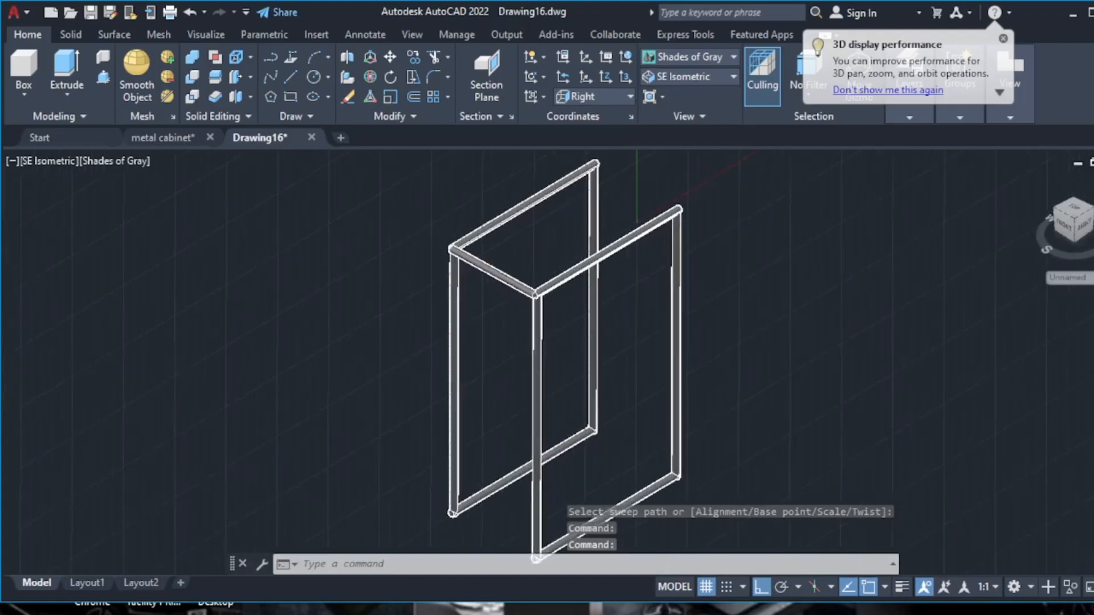
- Move the upper front cross tube about 4.8 units along the X axis, inward from the front tube ends, with Ortho on
scroll(533, 290, "up", 10)
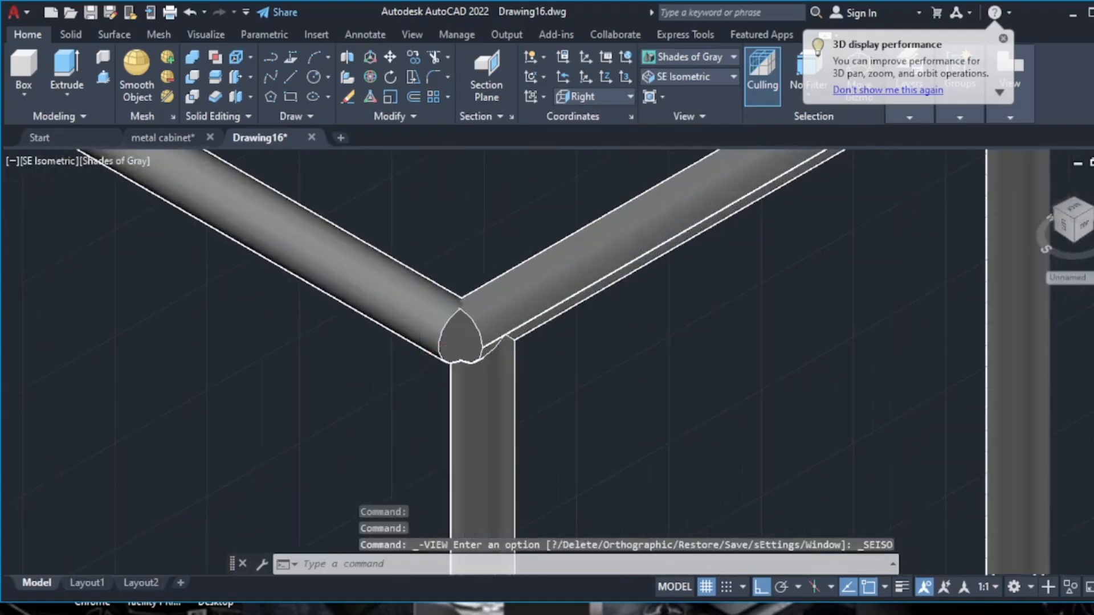
scroll(310, 245, "down", 5)
scroll(235, 231, "up", 2)
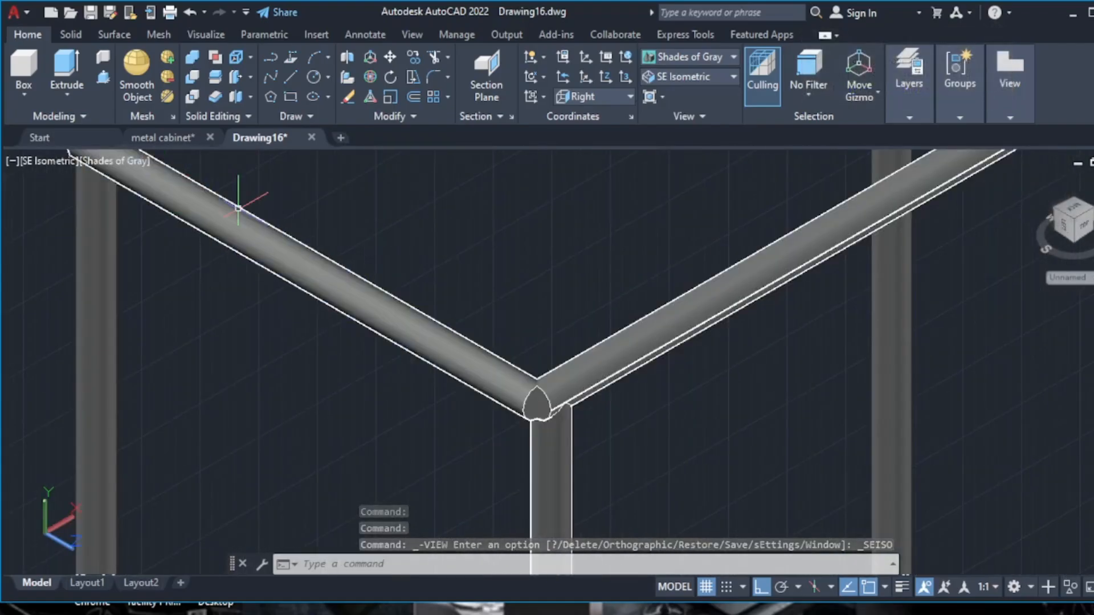
left_click(235, 231)
right_click(237, 213)
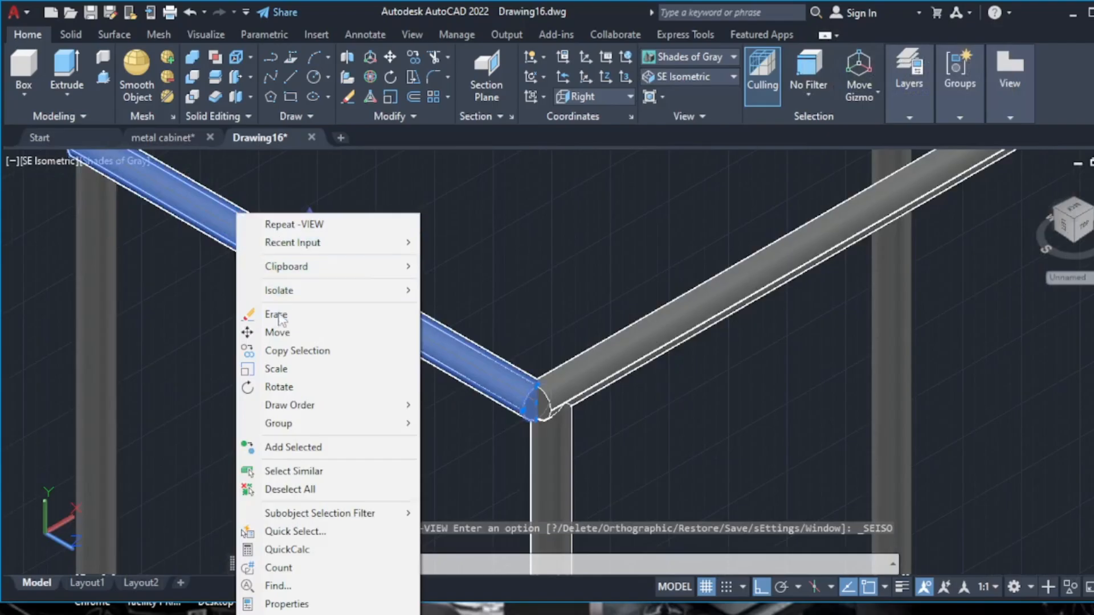
left_click(283, 334)
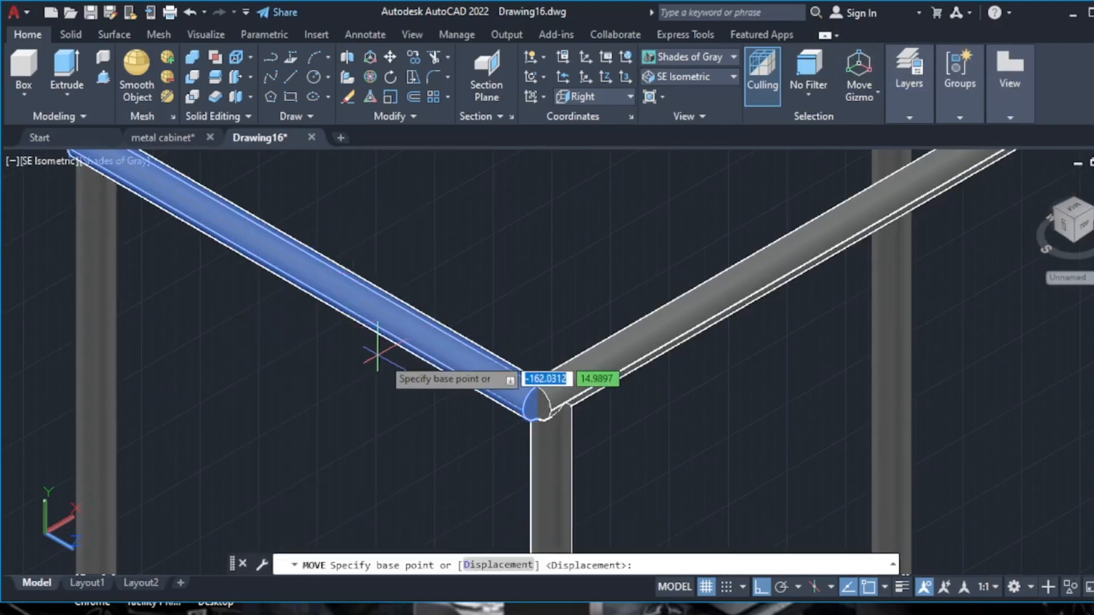
left_click(462, 360)
scroll(470, 356, "up", 2)
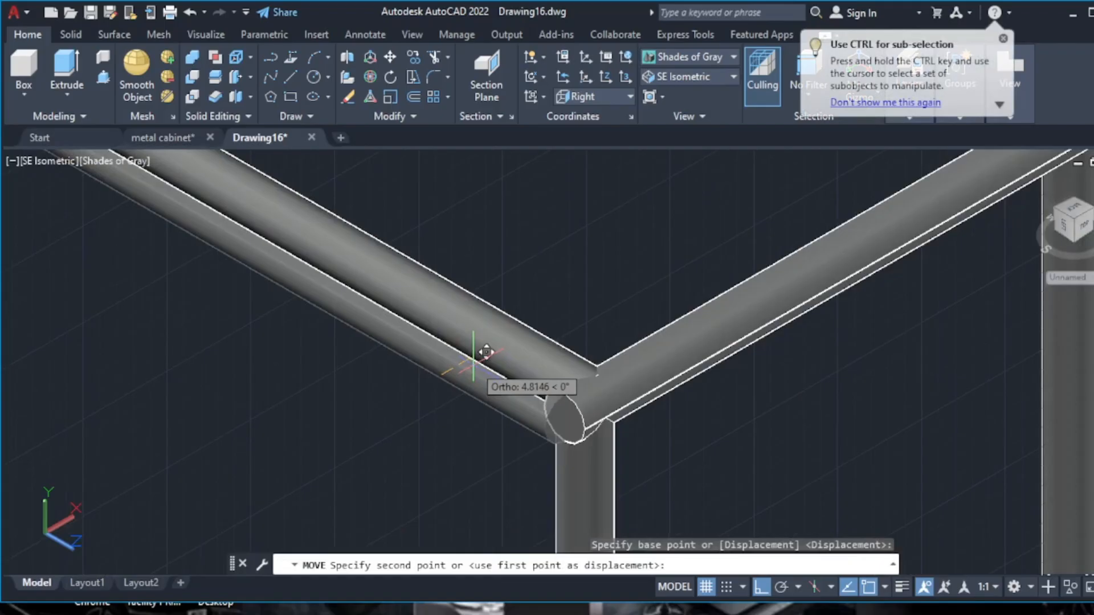
left_click(472, 359)
scroll(501, 367, "down", 5)
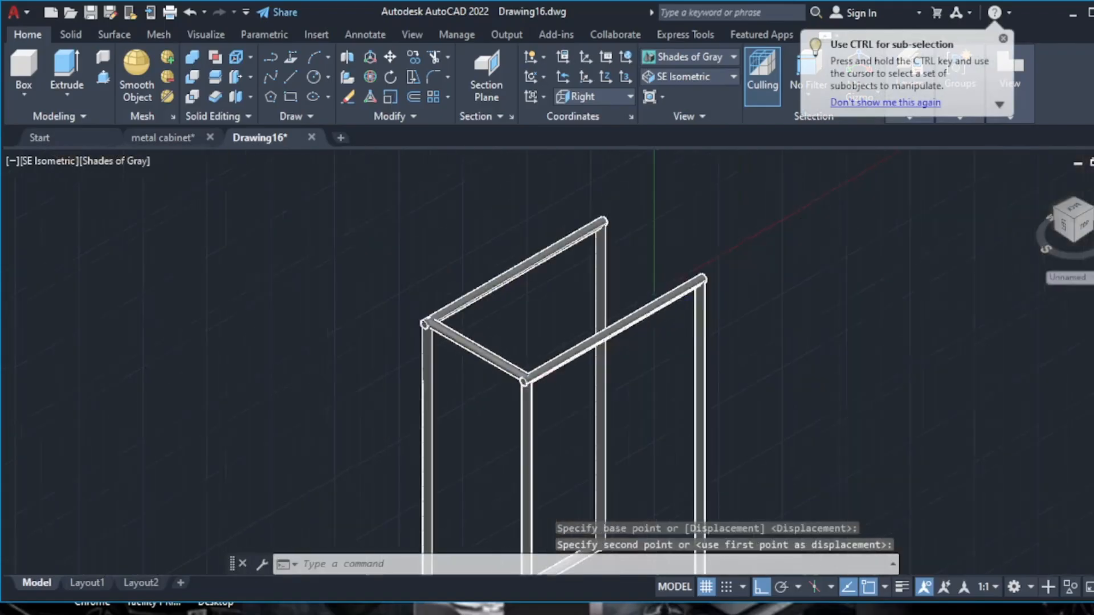
scroll(468, 328, "up", 5)
scroll(342, 341, "down", 4)
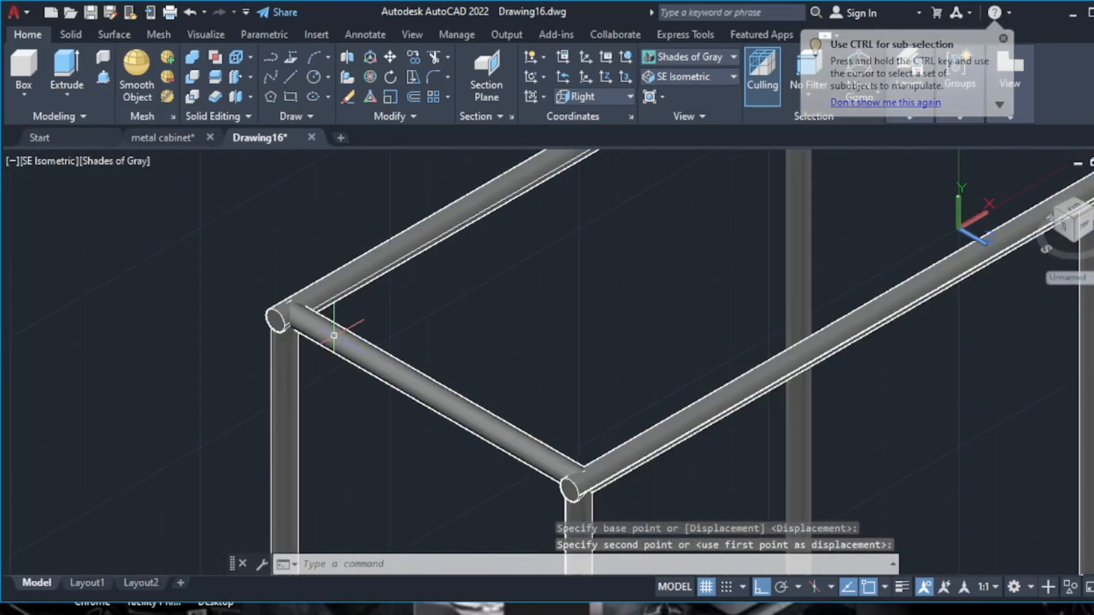
- Copy the upper front cross tube straight down to join the two frames' lower front corners, using its corner end as base point
scroll(377, 345, "down", 5)
scroll(399, 336, "up", 2)
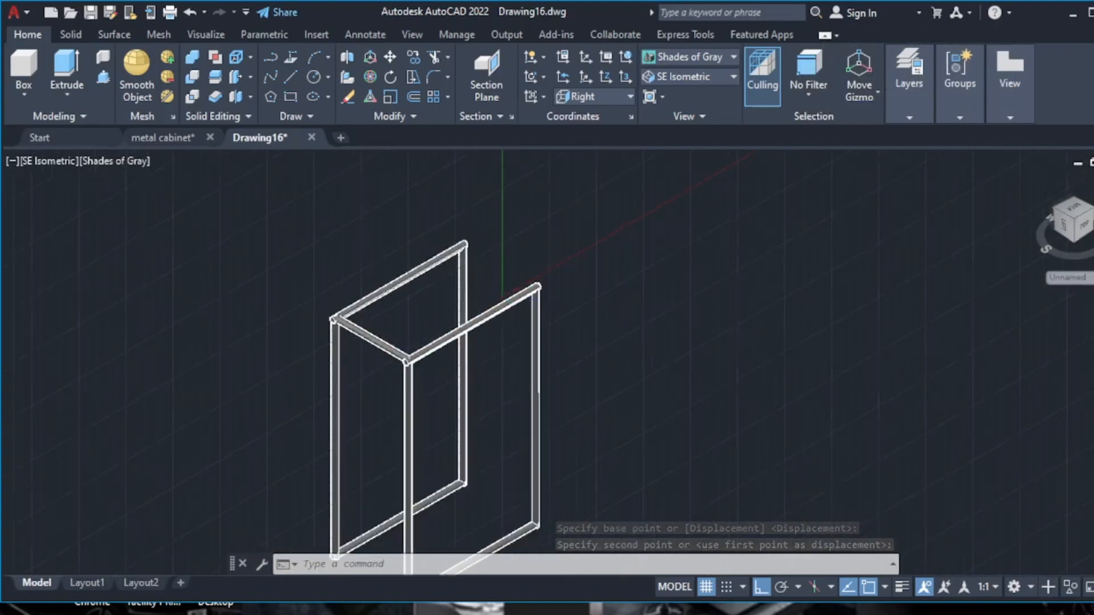
scroll(404, 333, "down", 2)
scroll(387, 471, "up", 2)
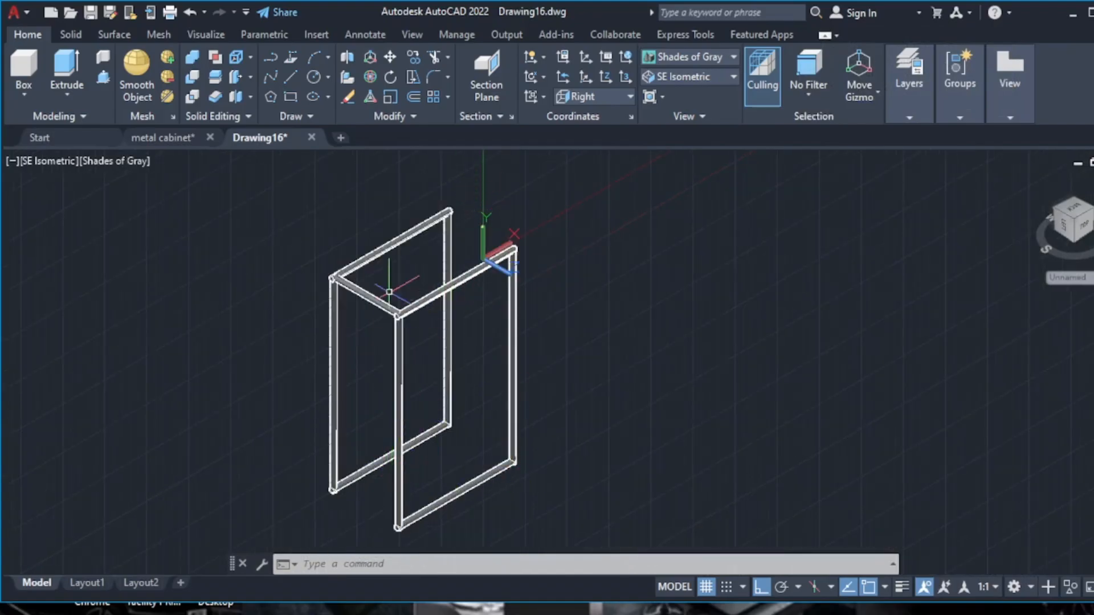
scroll(389, 292, "up", 2)
right_click(377, 314)
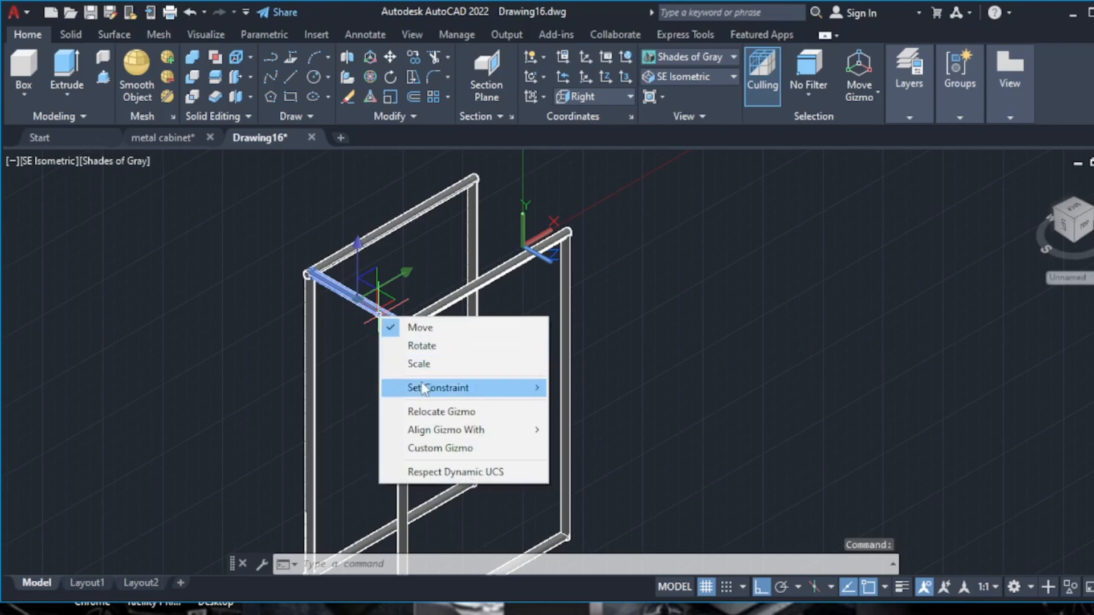
right_click(435, 277)
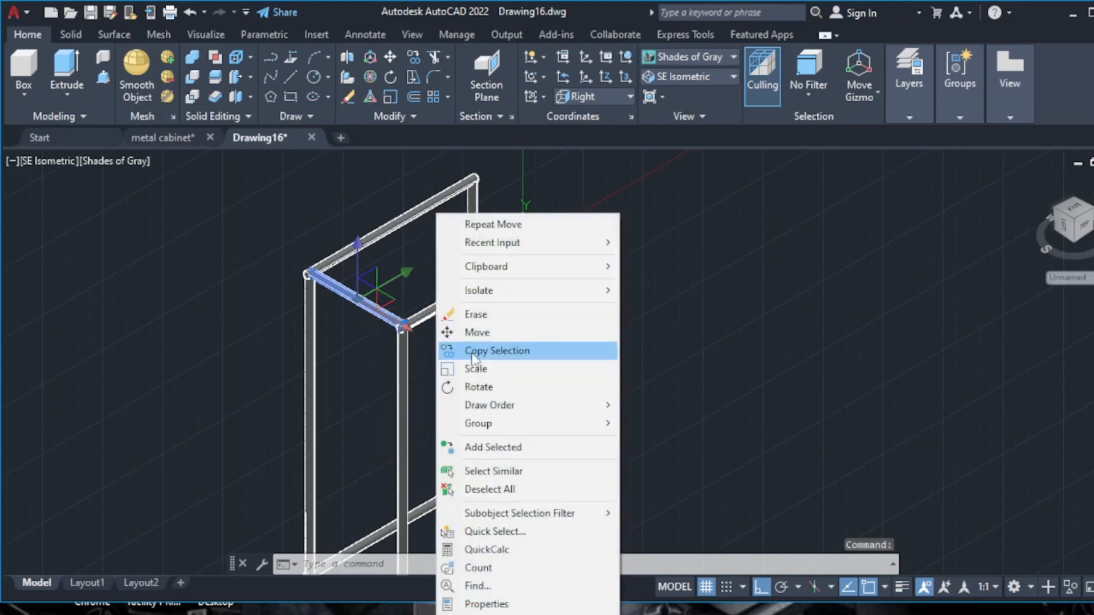
left_click(484, 278)
left_click(401, 324)
scroll(376, 322, "down", 10)
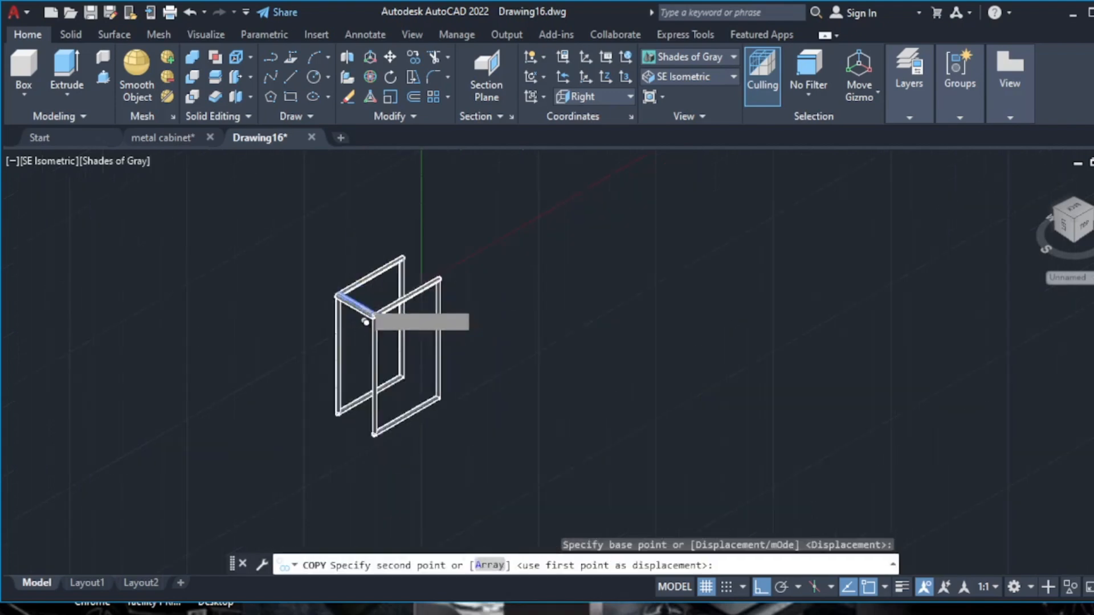
scroll(364, 330, "up", 8)
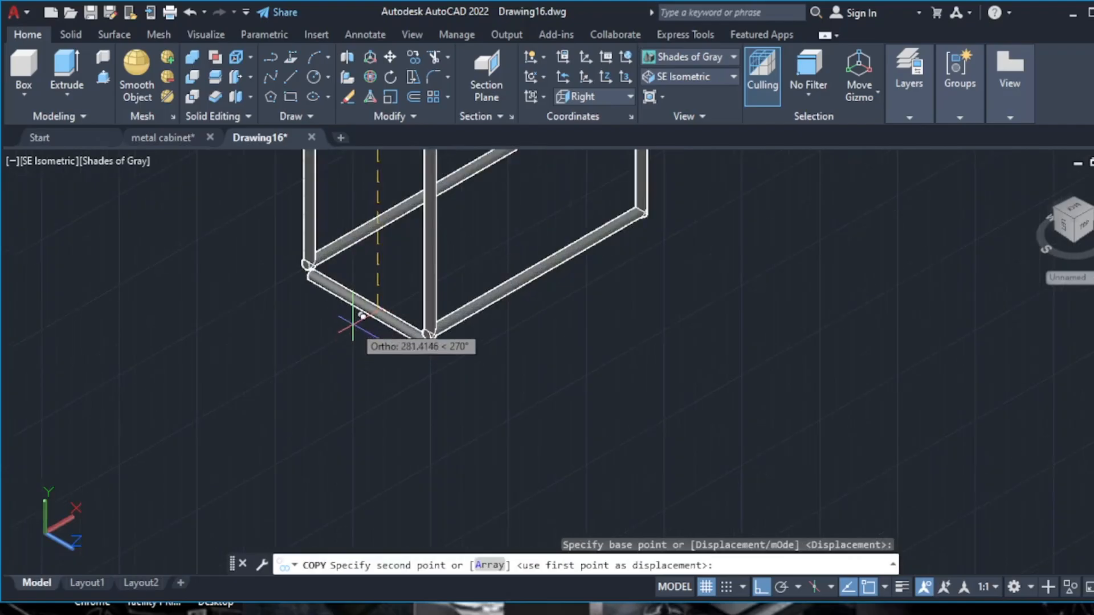
scroll(360, 302, "up", 2)
left_click(359, 310)
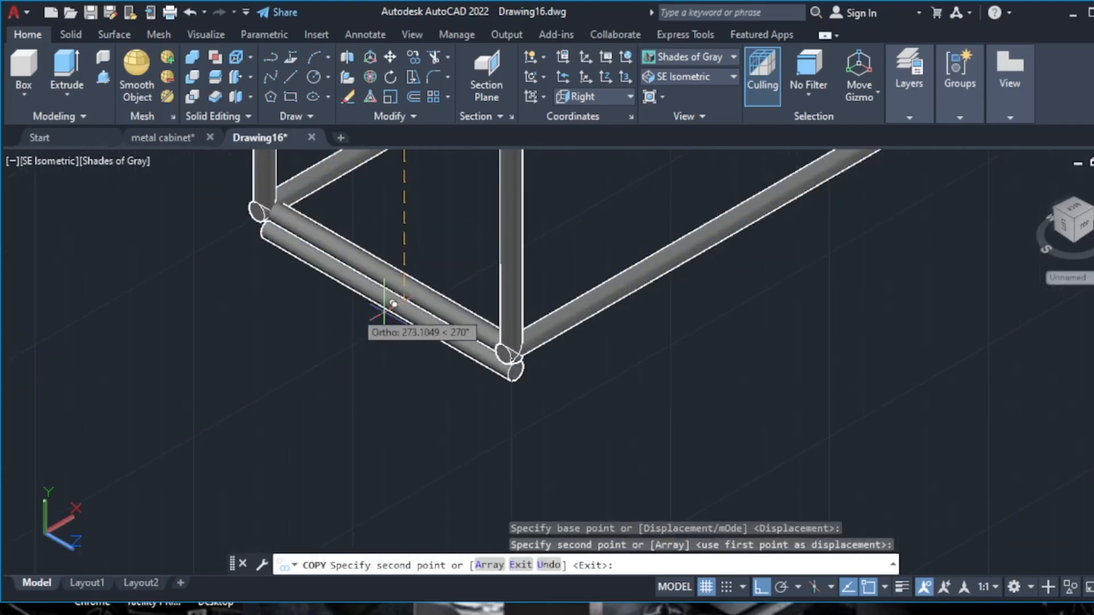
- Place another copy of the cross tube along the X axis, joining the two frames' upper rear corners
scroll(502, 251, "down", 6)
scroll(544, 242, "up", 5)
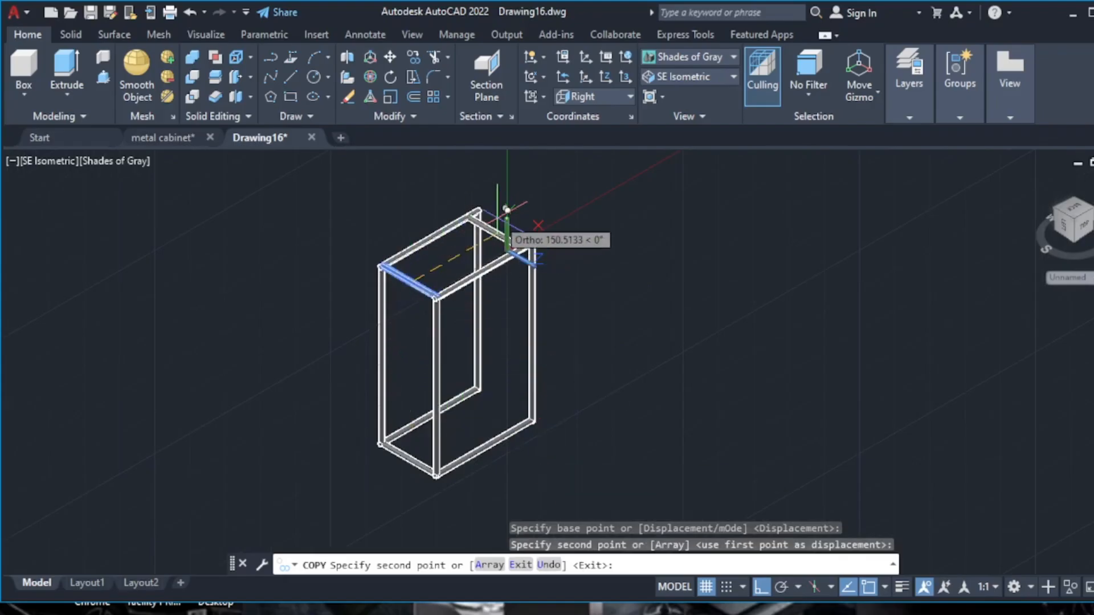
scroll(507, 210, "up", 3)
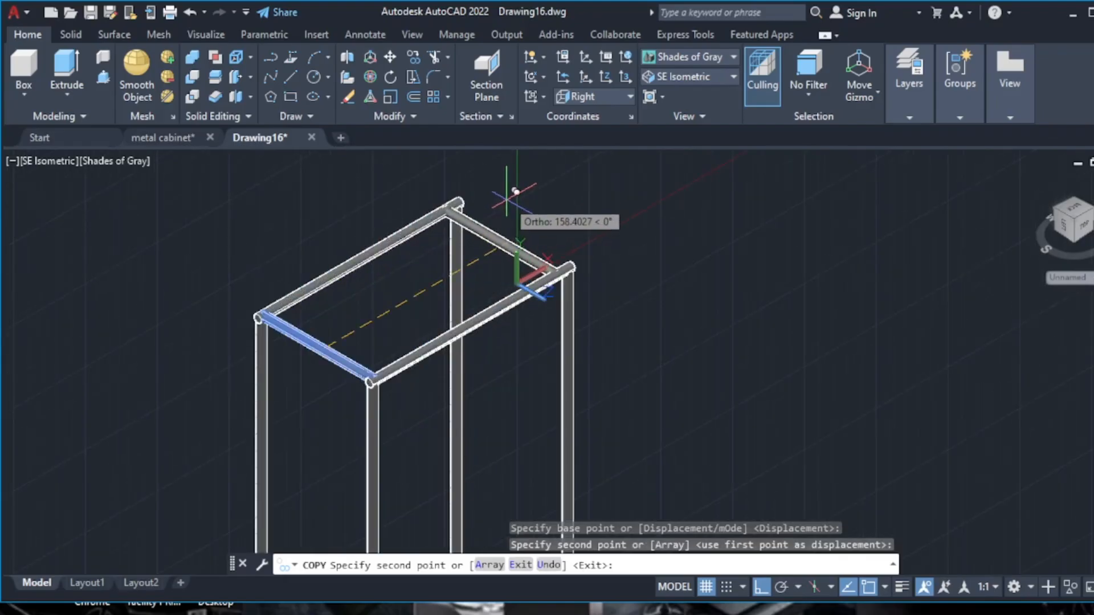
left_click(529, 185)
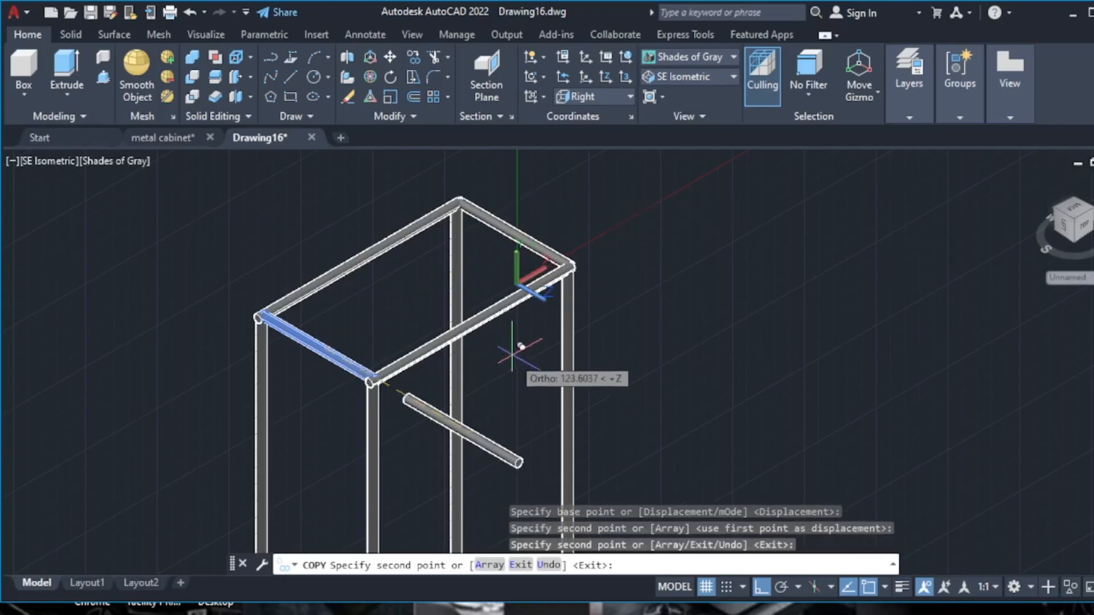
scroll(520, 399, "down", 4)
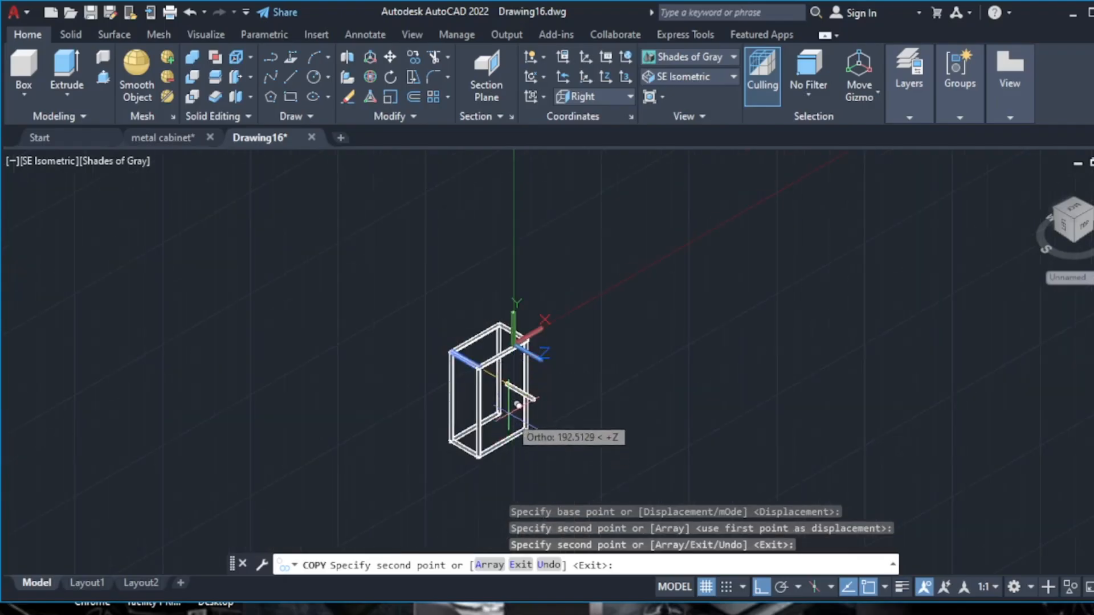
scroll(517, 405, "up", 2)
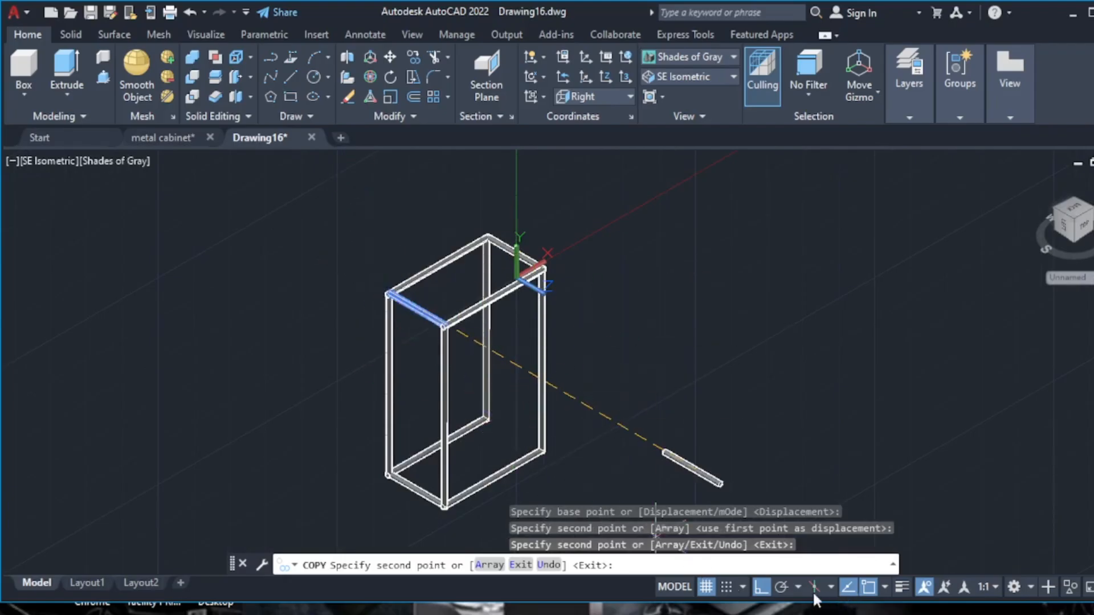
- Turn Ortho off and place another copy of the cross tube joining the two frames' lower rear corners, ending the copy
left_click(767, 590)
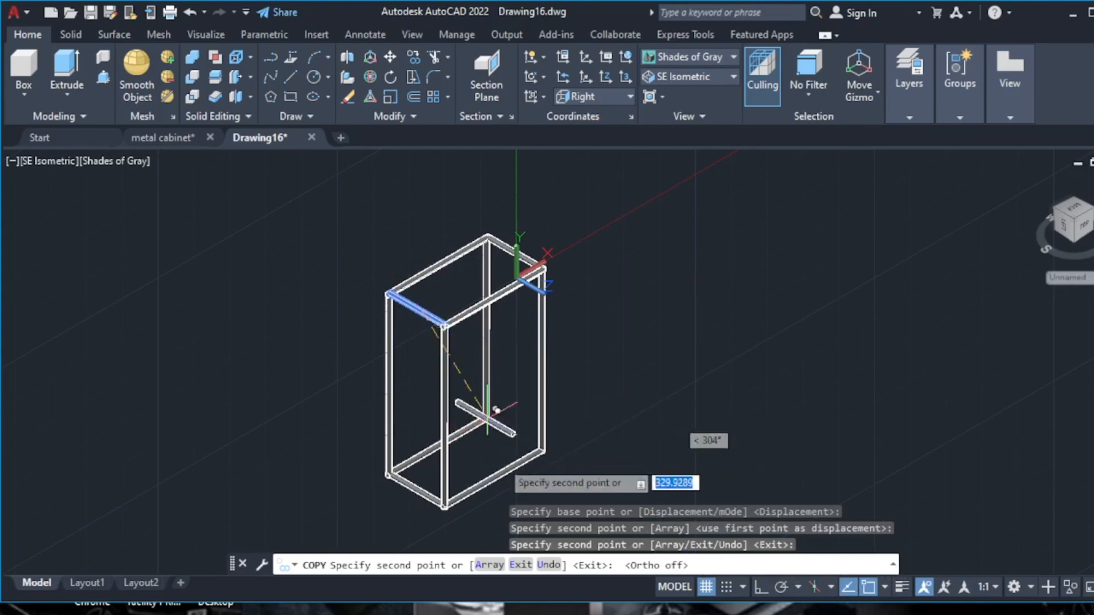
left_click(758, 590)
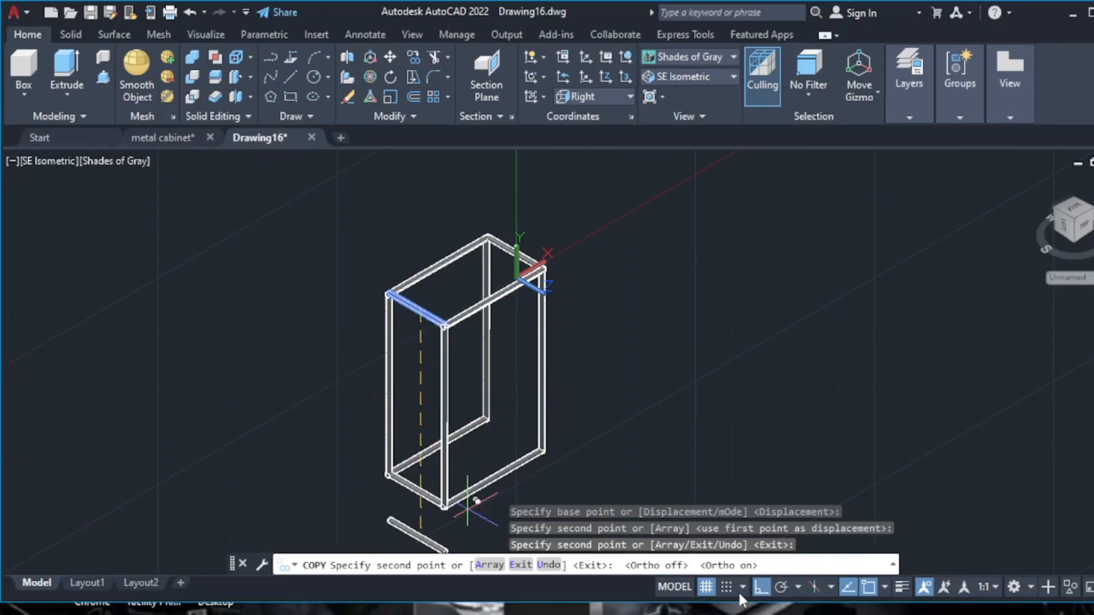
left_click(760, 593)
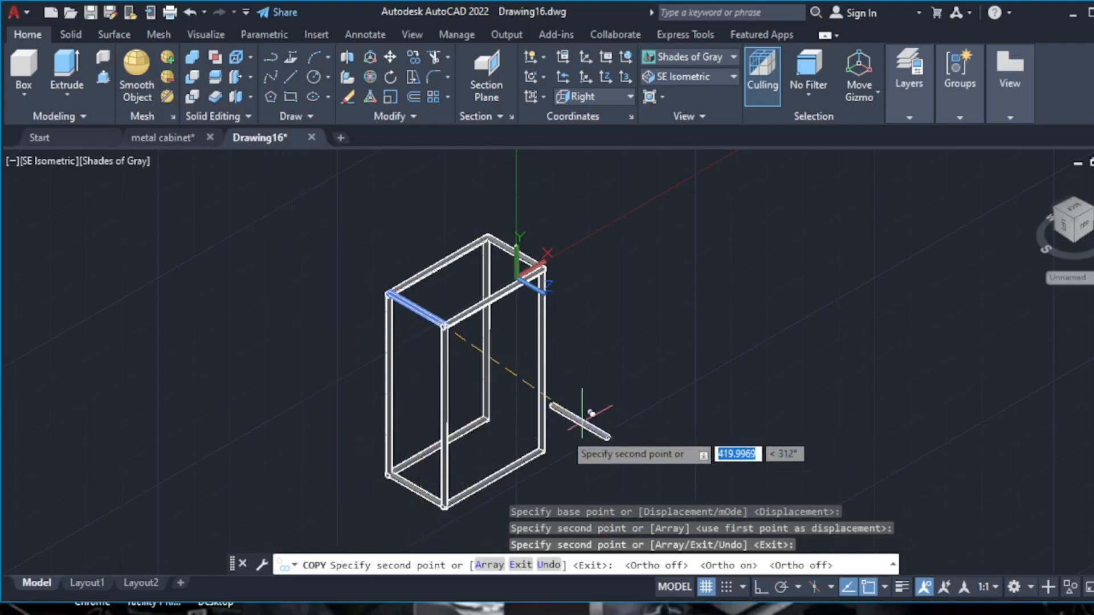
scroll(530, 433, "up", 2)
scroll(535, 424, "up", 3)
scroll(502, 433, "up", 3)
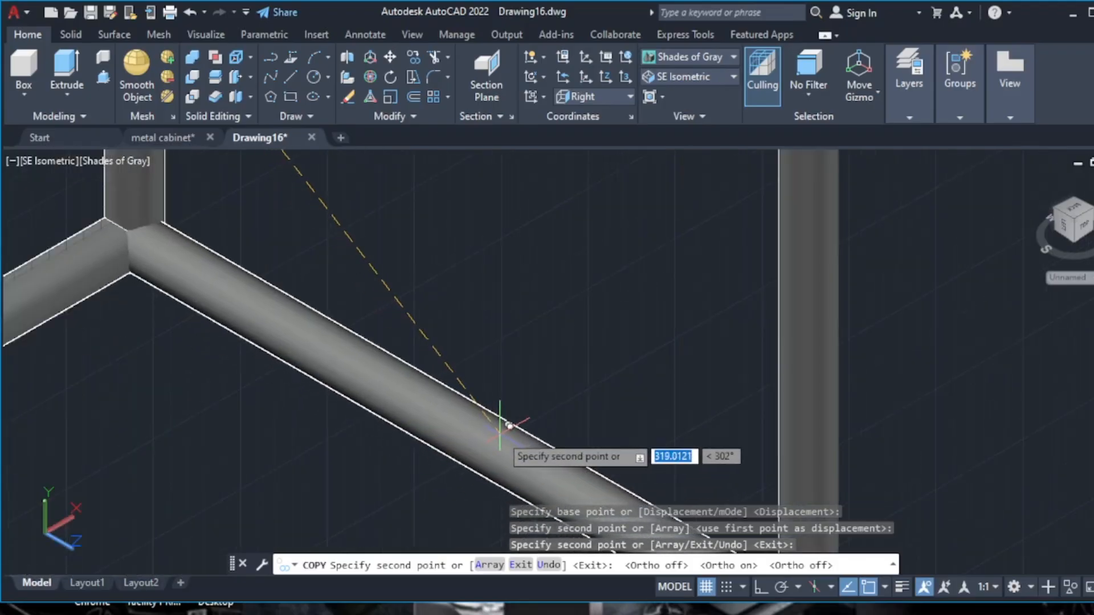
scroll(509, 425, "down", 10)
key("Escape")
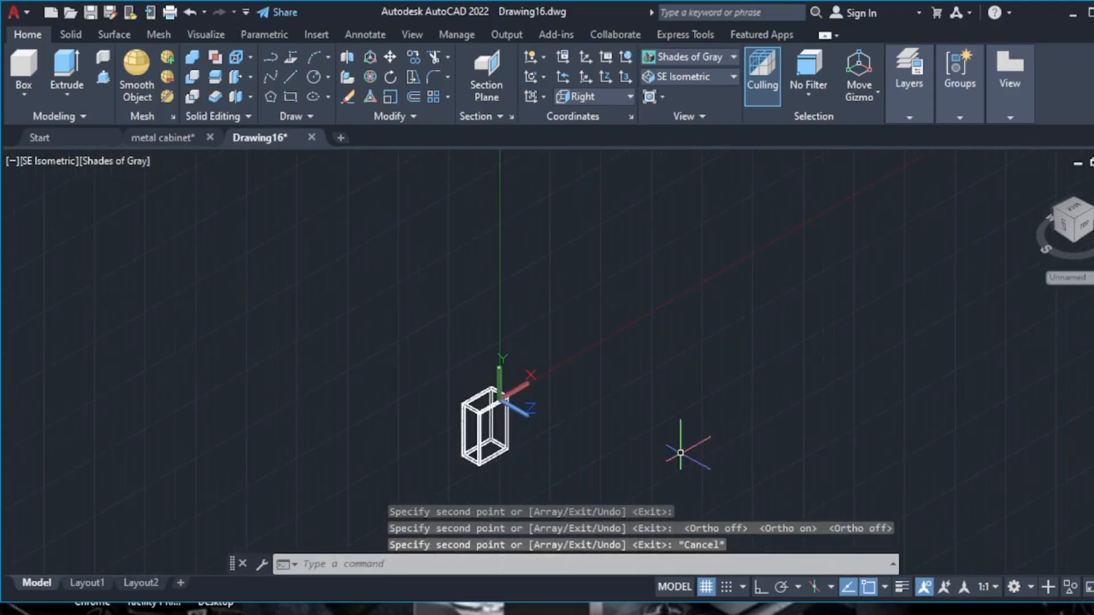
- Restore the SE Isometric view and frame the complete tubular cabinet frame in it
left_click(712, 78)
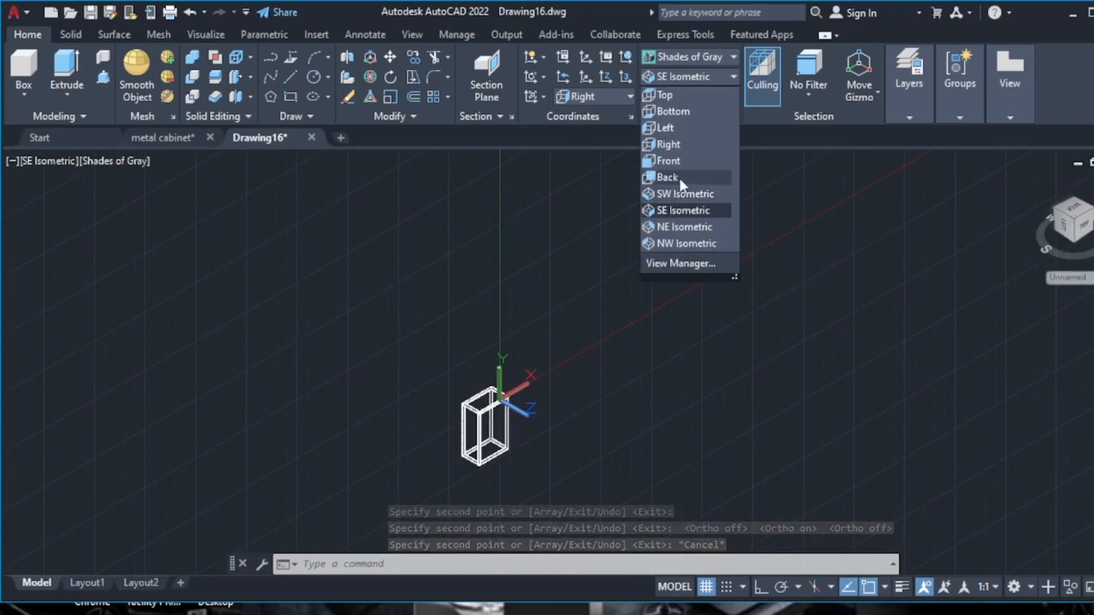
left_click(679, 209)
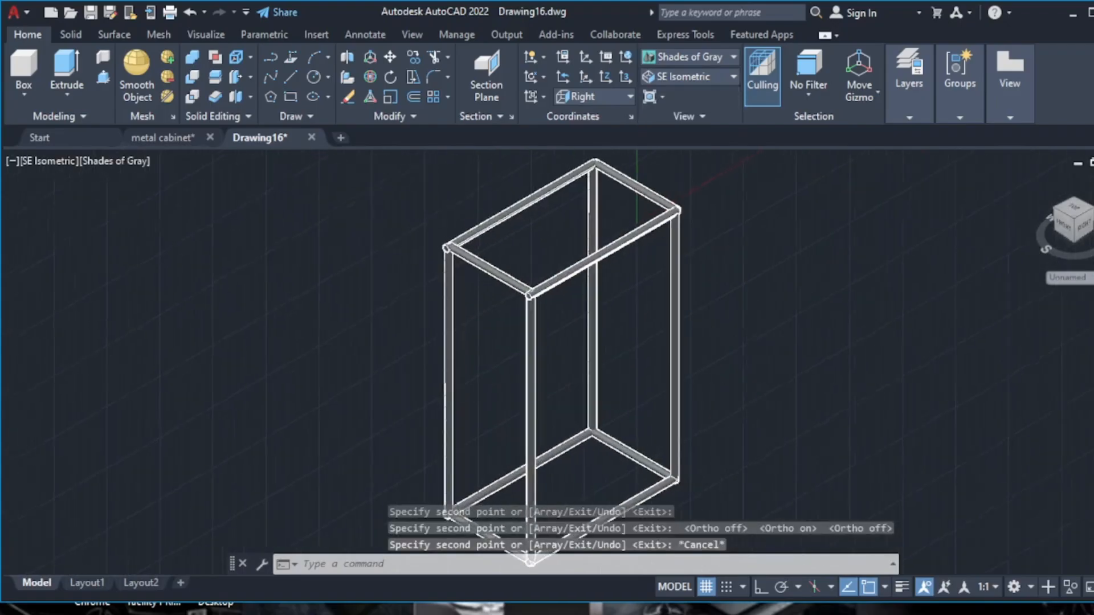
scroll(470, 522, "up", 2)
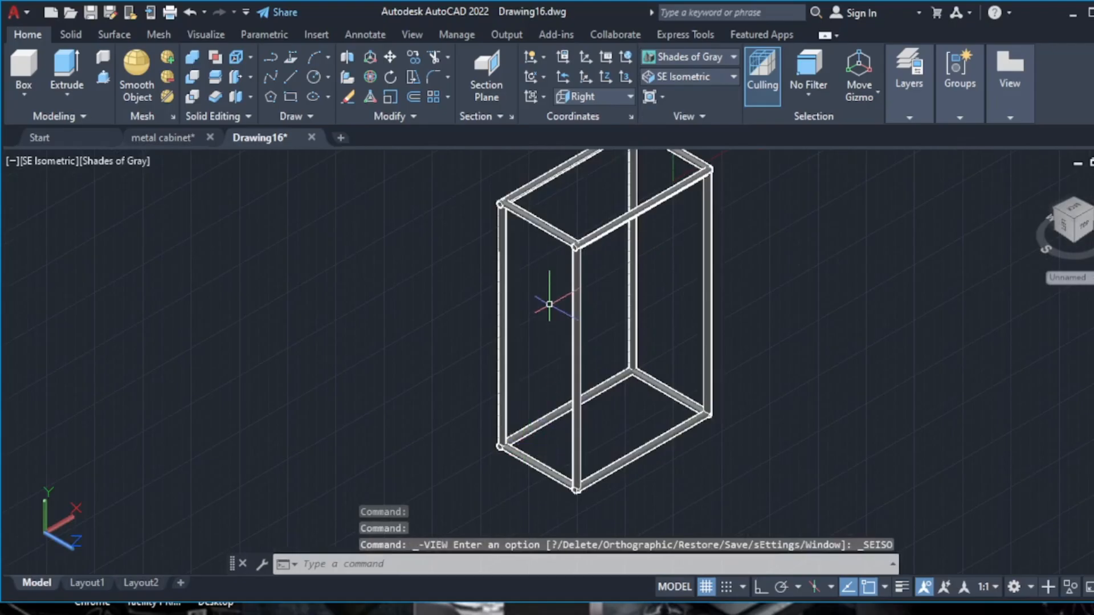
scroll(548, 234, "up", 2)
scroll(508, 224, "down", 4)
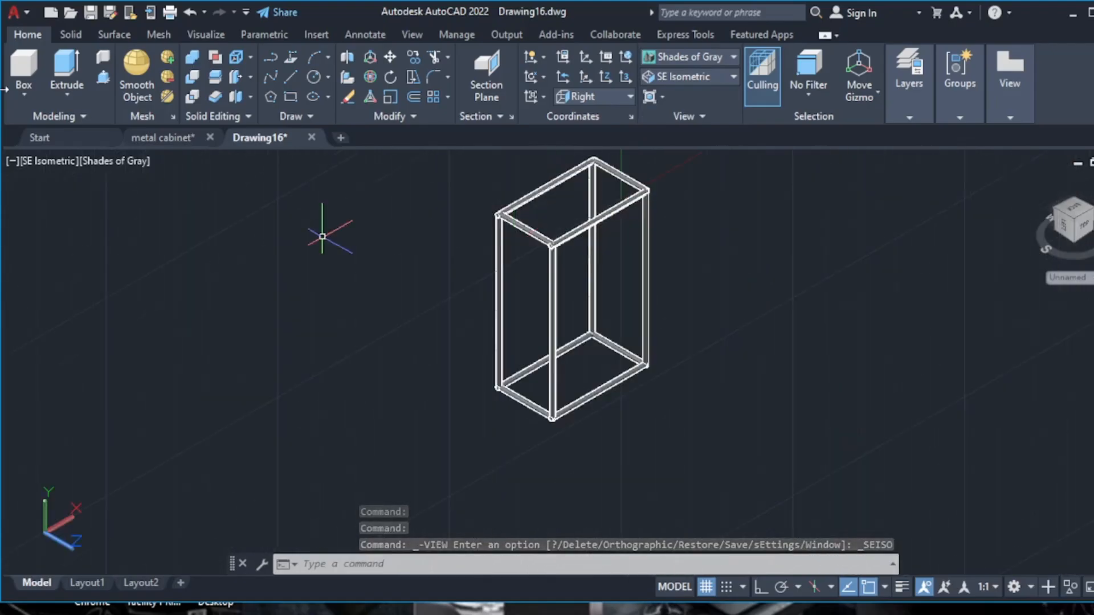
- Switch to the metal cabinet drawing, set it to SE Isometric and examine the door tubes beside the frame's upper front corner
left_click(149, 140)
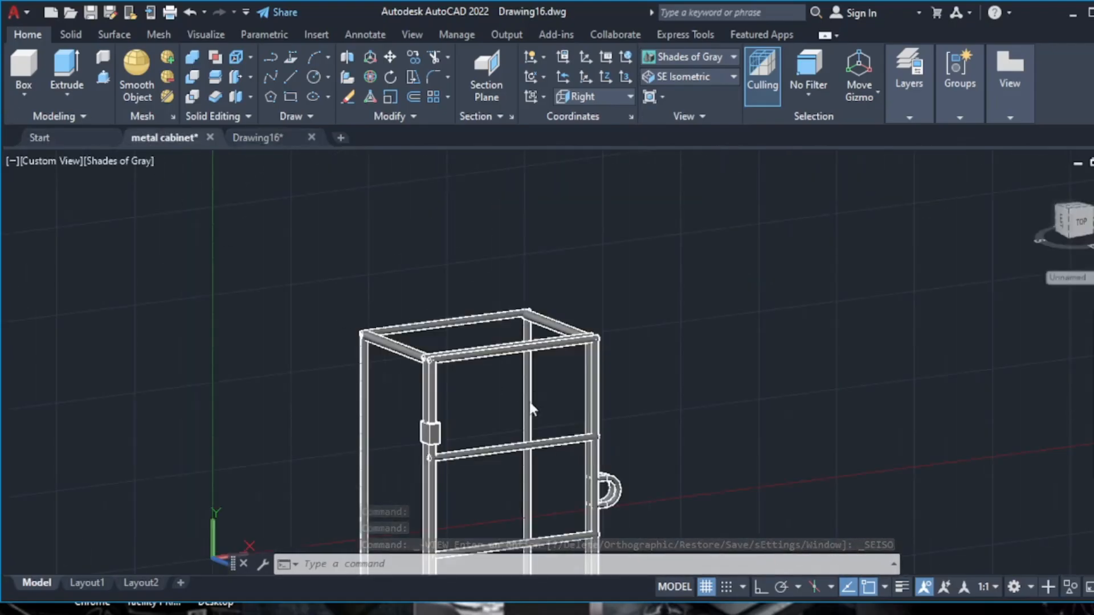
scroll(381, 481, "up", 3)
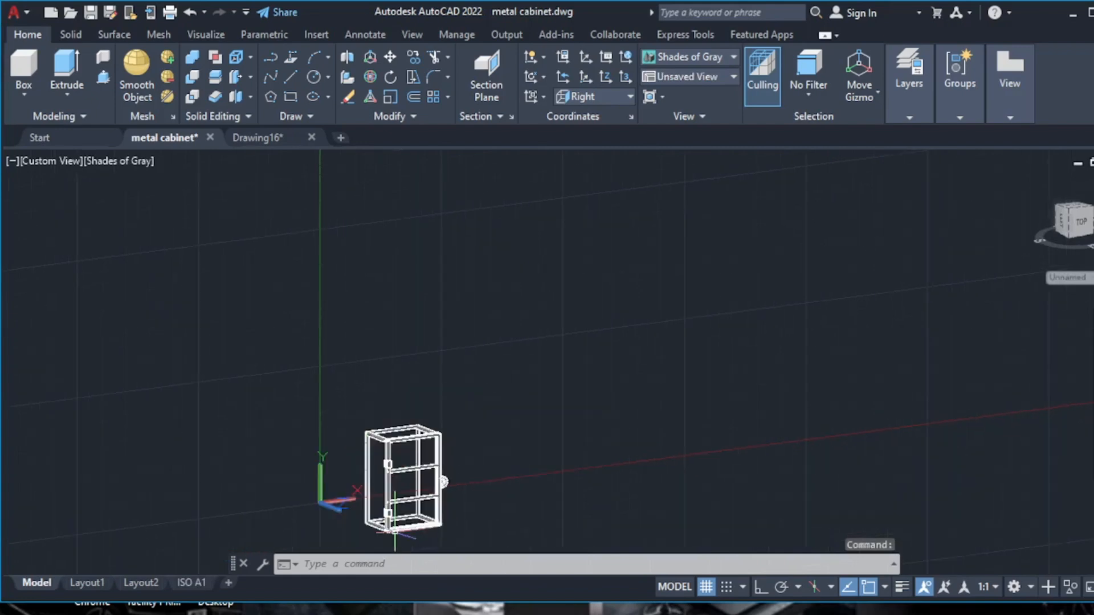
middle_click(444, 454)
middle_click(444, 454)
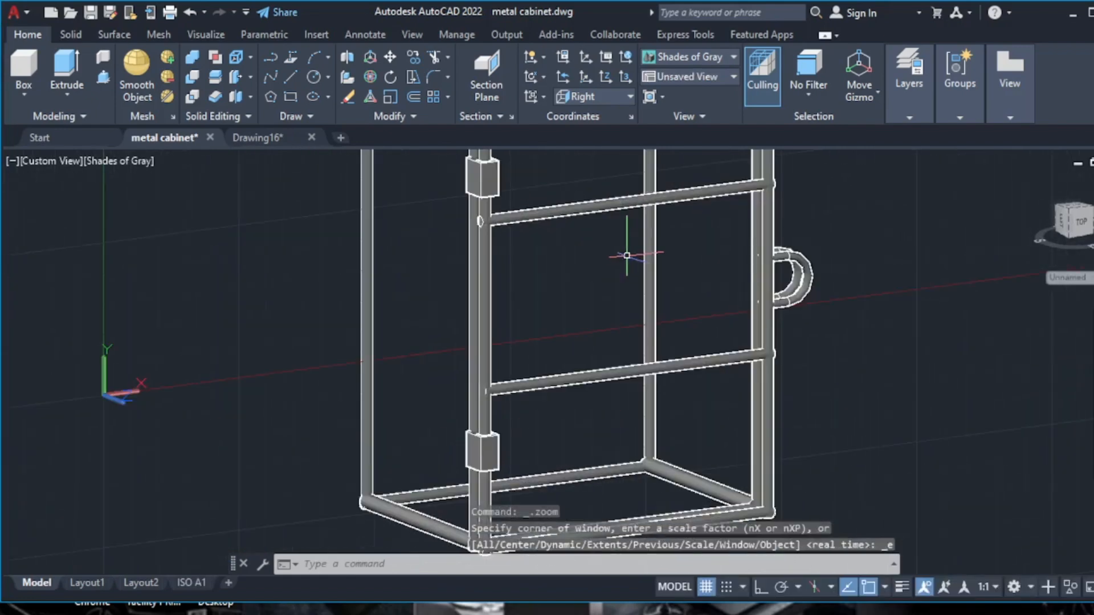
left_click(660, 70)
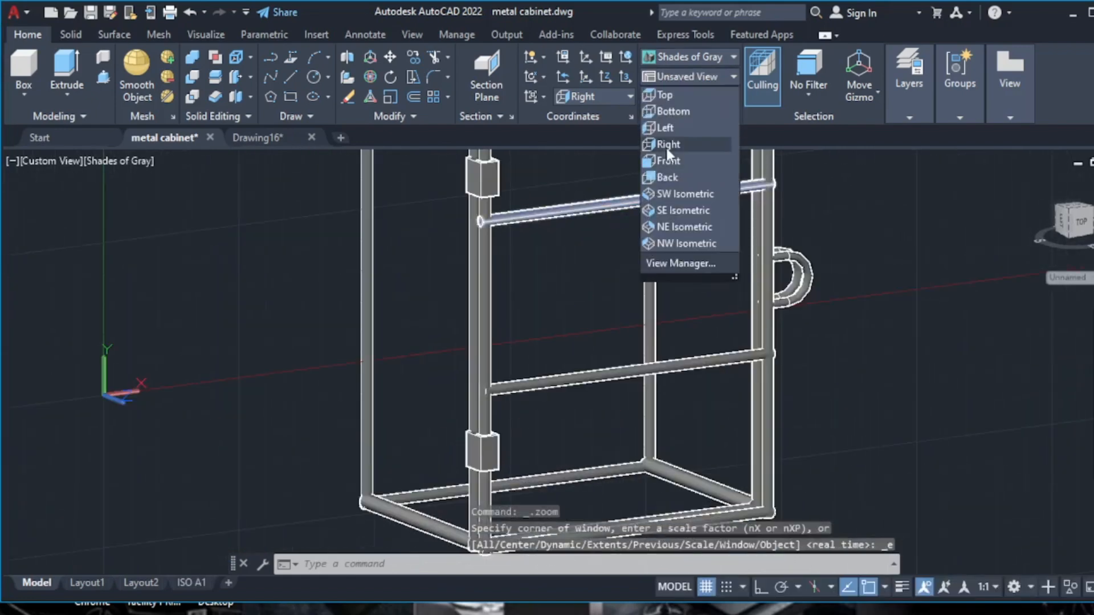
left_click(681, 210)
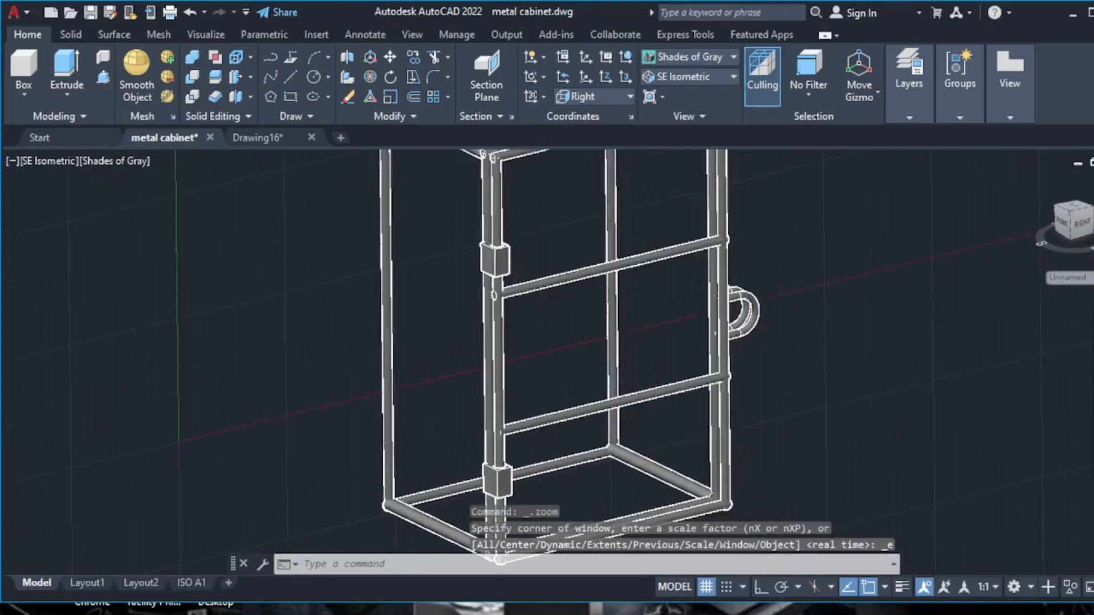
scroll(501, 312, "up", 5)
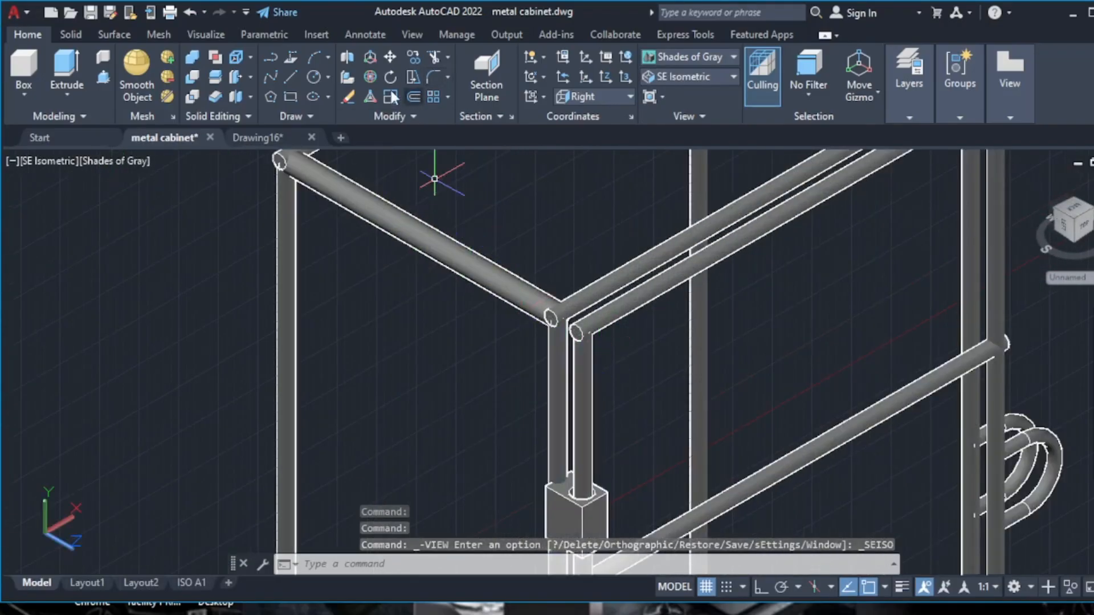
- Back in Drawing16, copy the door-side rectangular frame a short distance outward from the cabinet with Ortho on
left_click(259, 137)
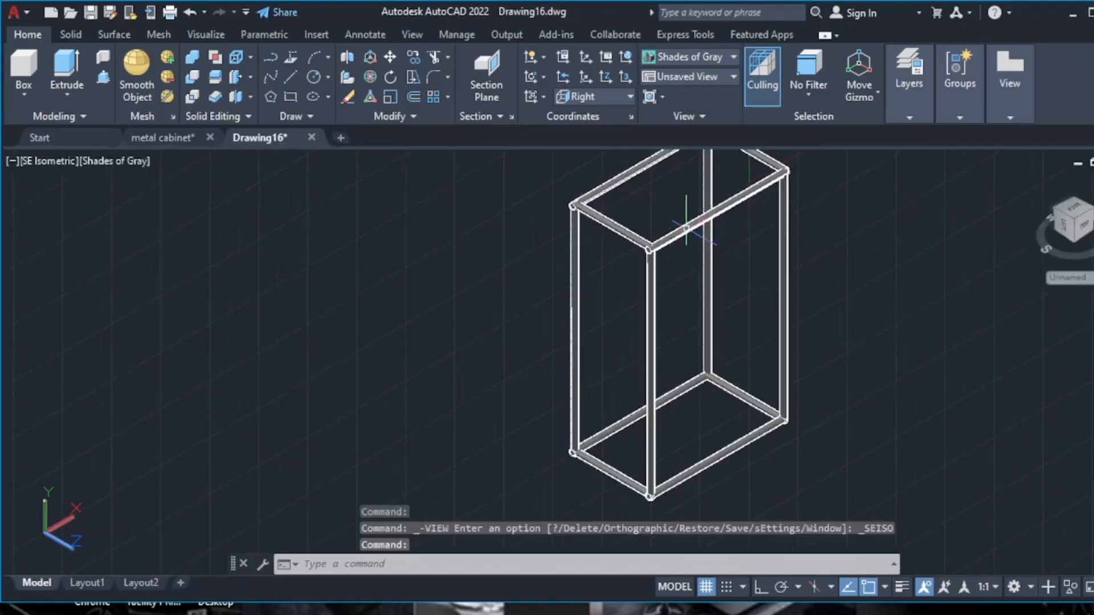
left_click(686, 228)
right_click(685, 211)
left_click(740, 350)
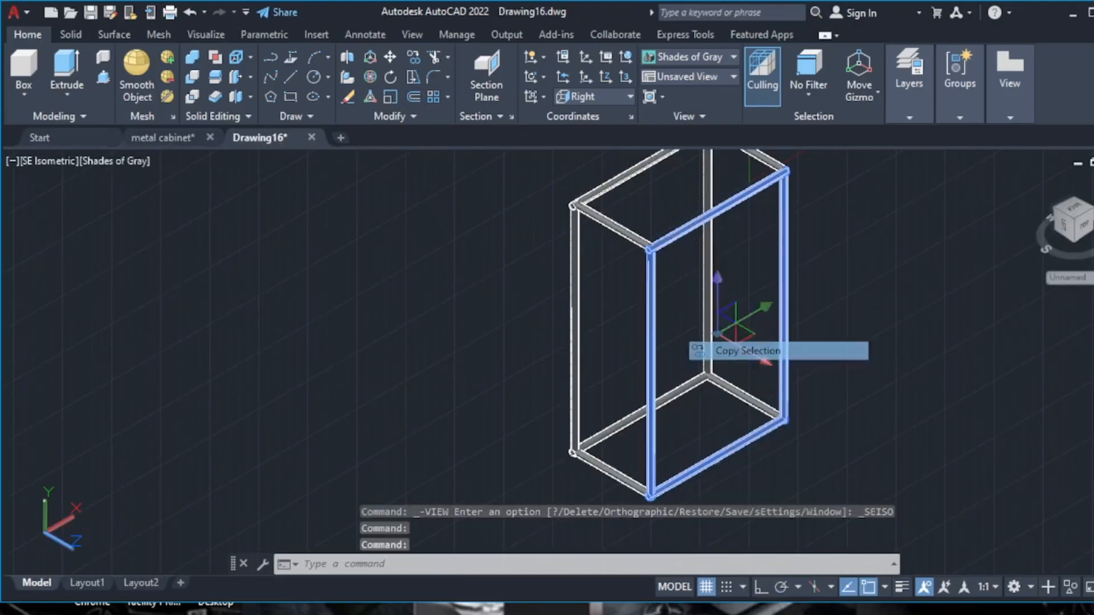
left_click(661, 339)
scroll(686, 330, "up", 2)
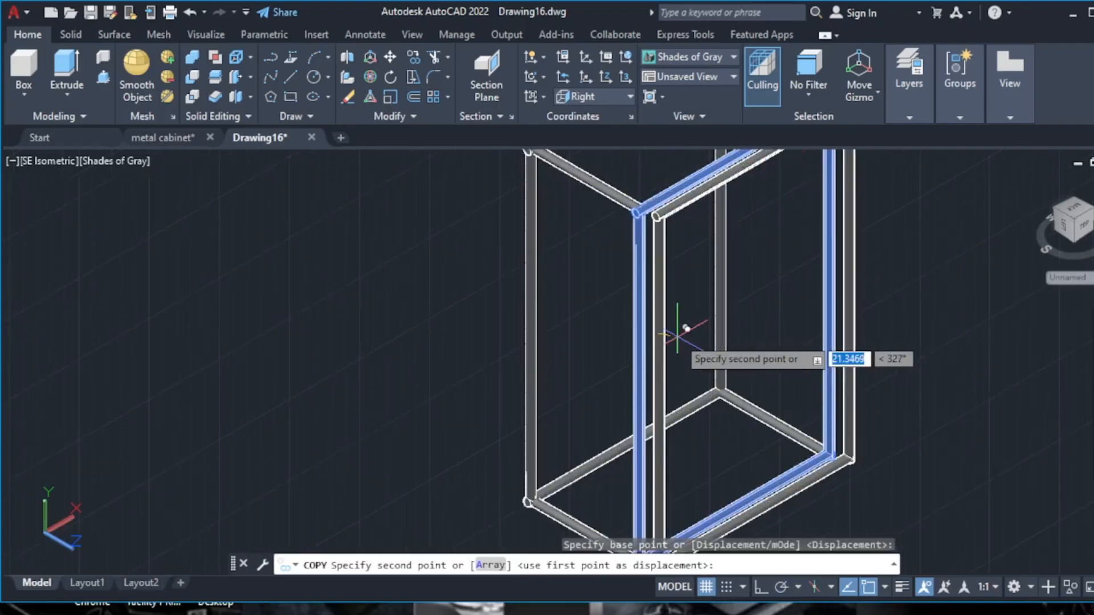
key("F8")
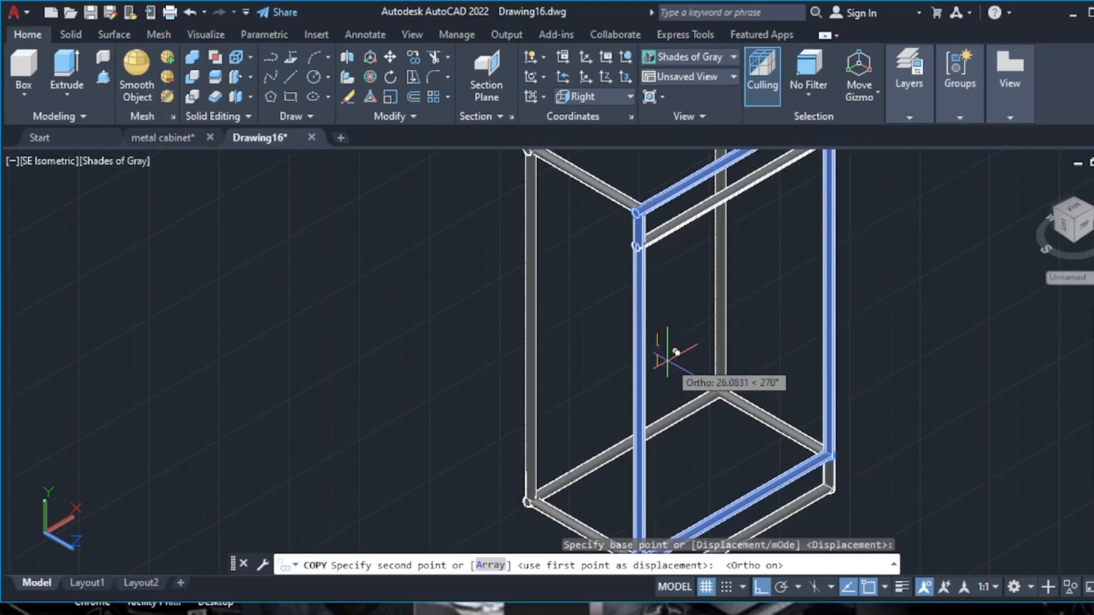
left_click(684, 346)
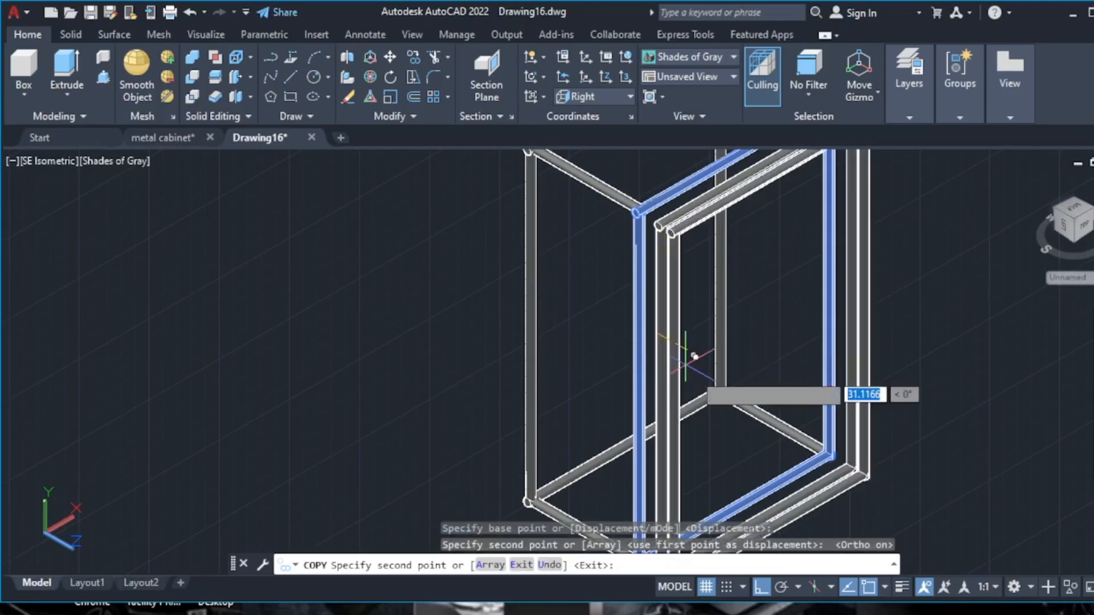
key("Escape")
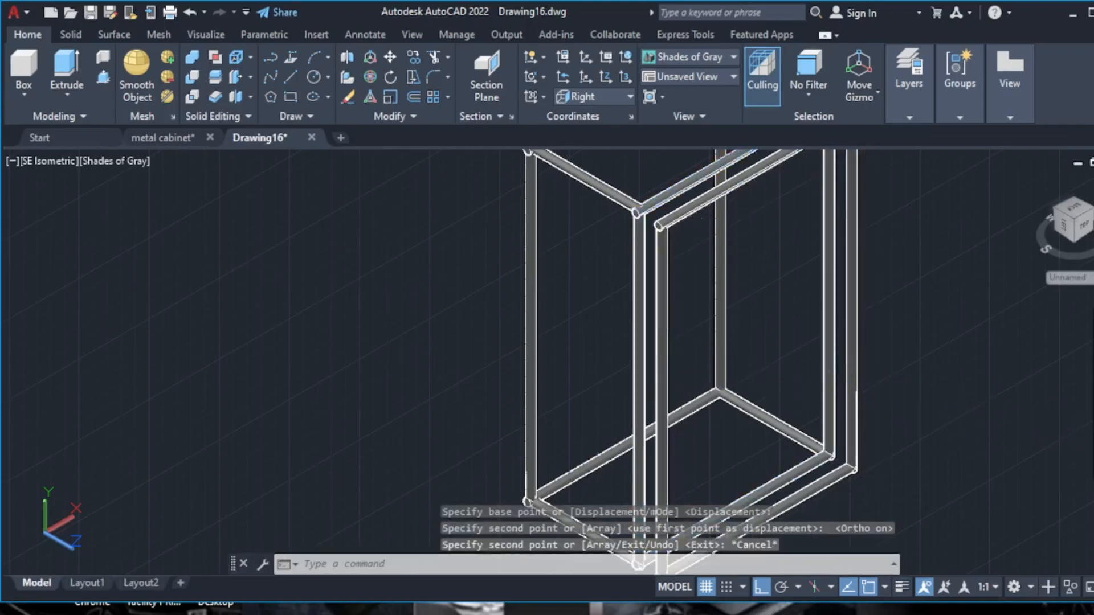
- Examine the upper hinge block around the two vertical tubes in the metal cabinet drawing
mouse_move(767, 396)
middle_mouse_down("shift")
mouse_move(823, 439)
mouse_move(796, 385)
mouse_move(785, 400)
middle_mouse_up("shift")
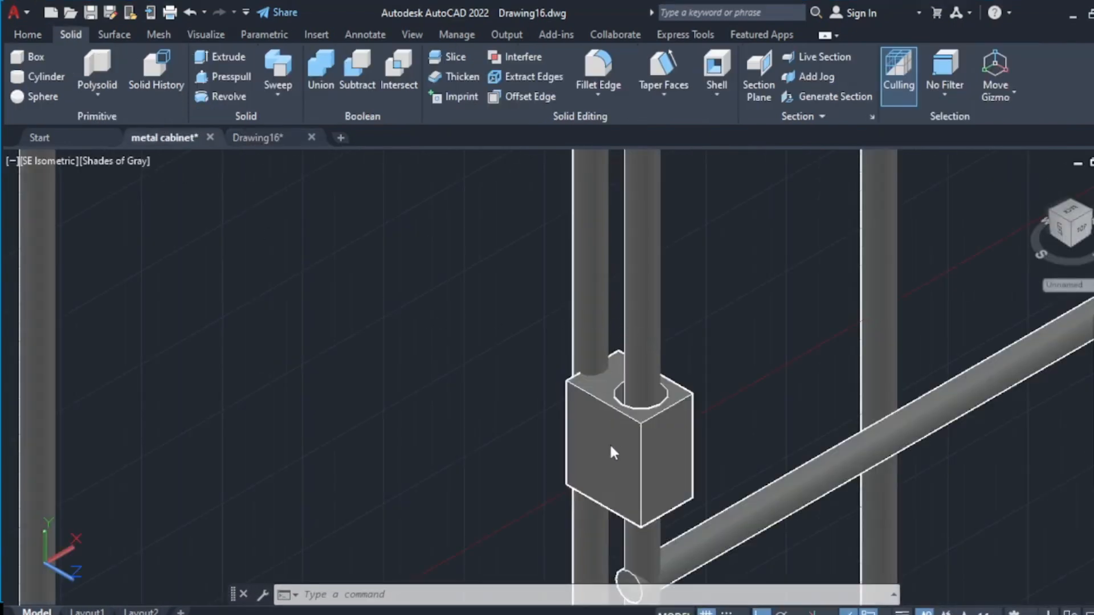
scroll(610, 446, "up", 2)
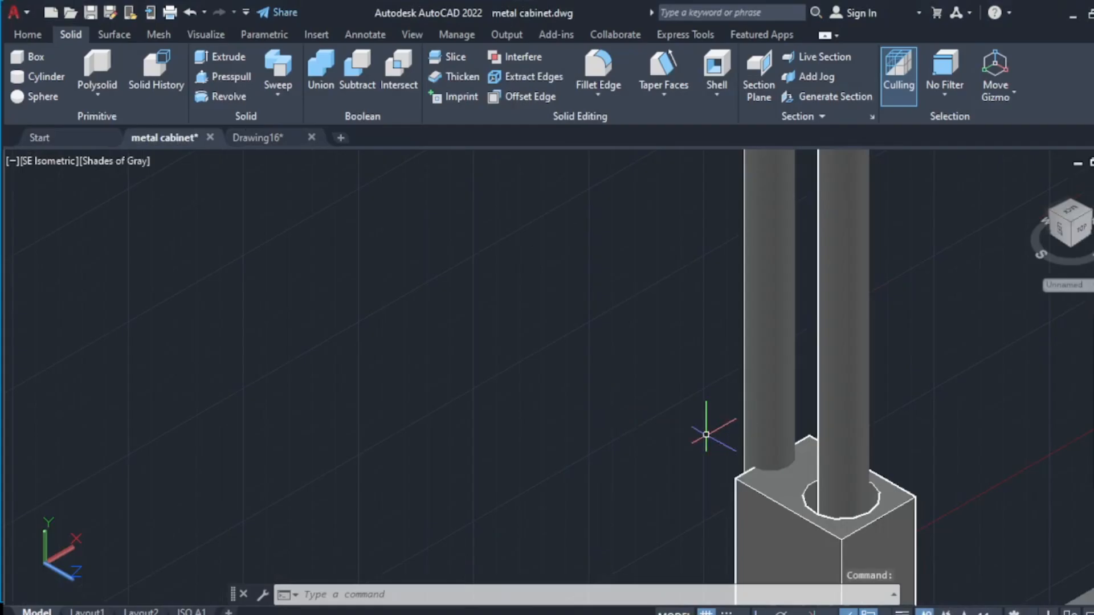
scroll(803, 507, "down", 4)
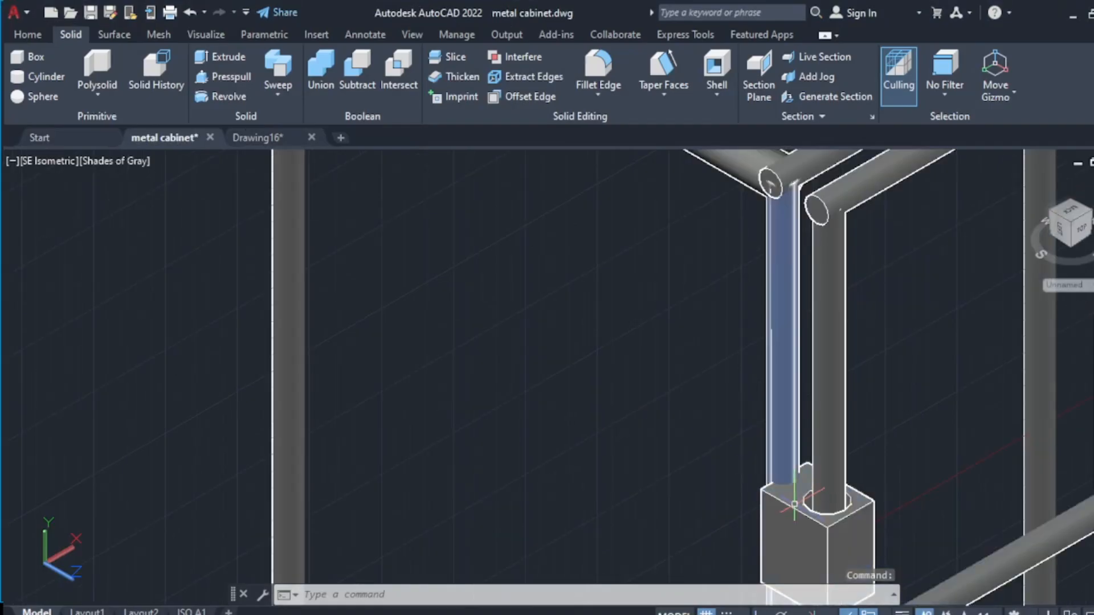
scroll(796, 507, "up", 3)
- Return to Drawing16 and erase the two vertical tubes of the copied door frame
left_click(265, 137)
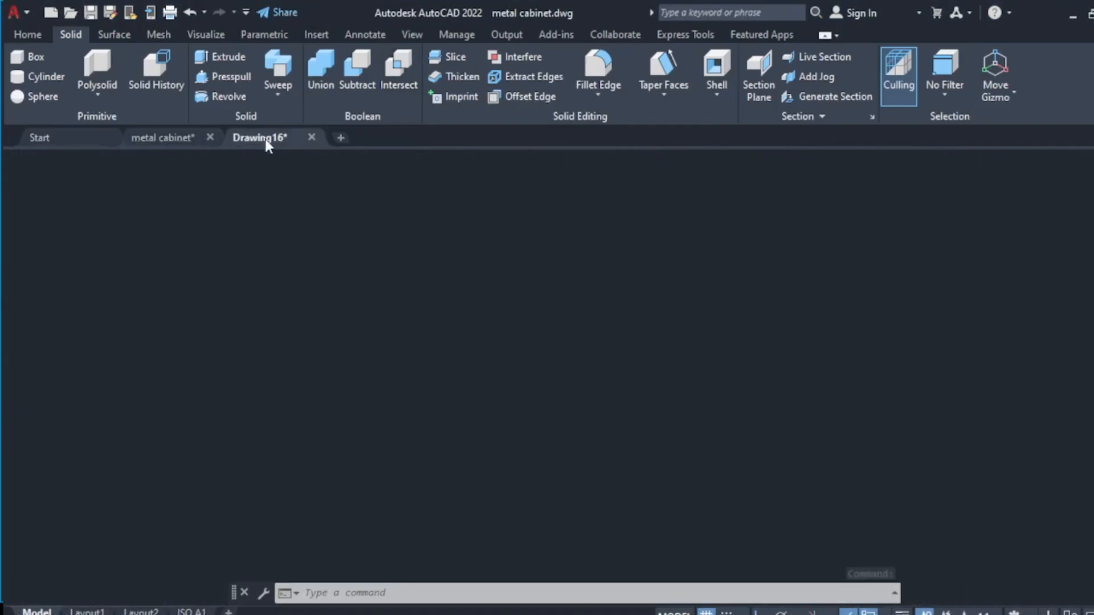
scroll(766, 341, "down", 2)
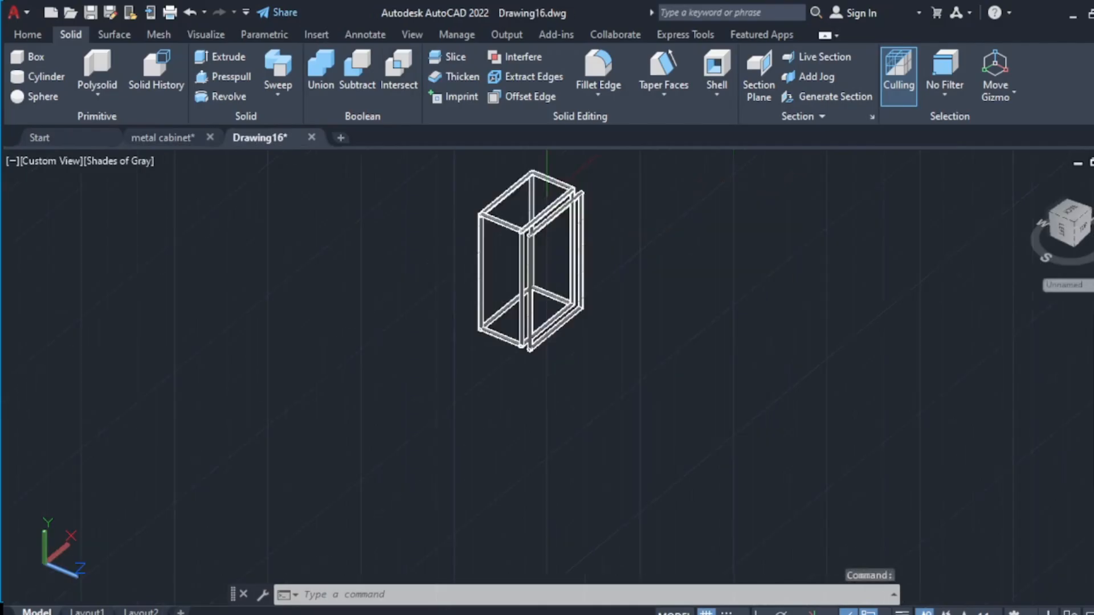
left_click(28, 34)
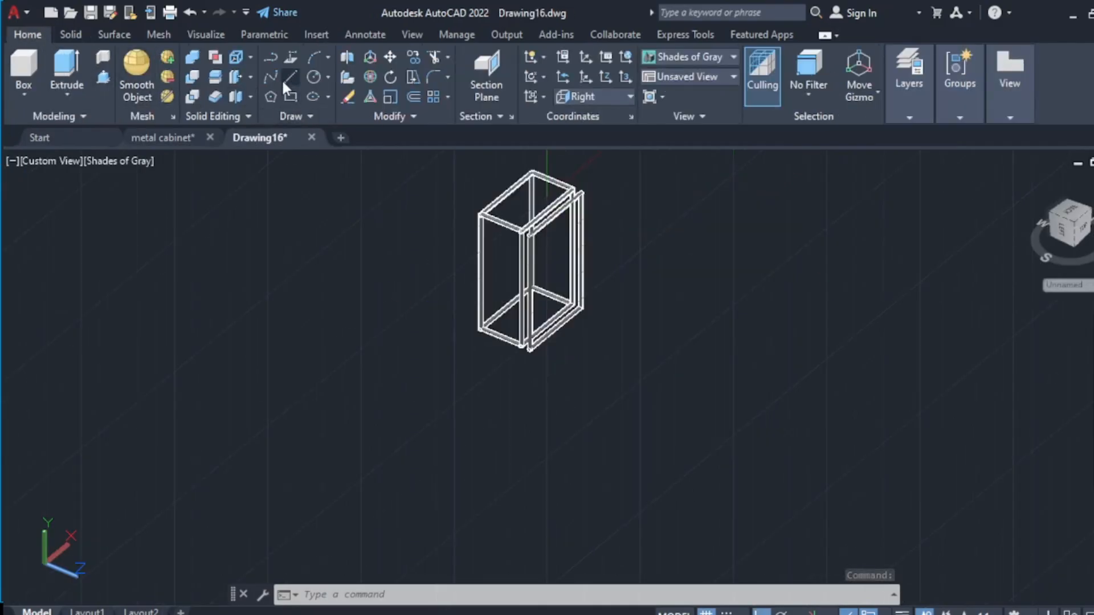
scroll(511, 239, "up", 4)
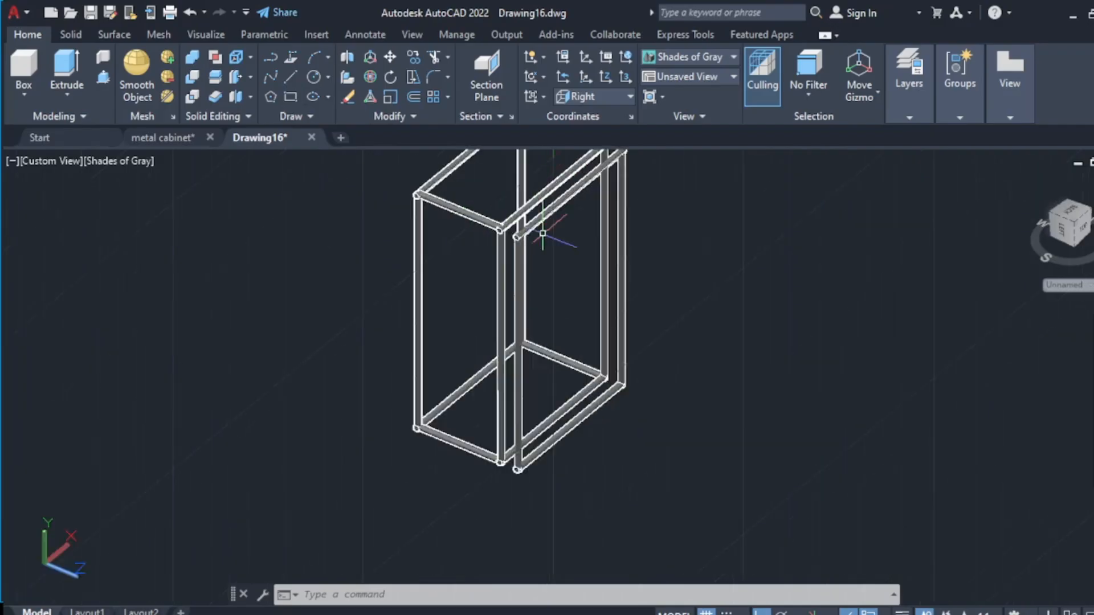
scroll(505, 270, "up", 4)
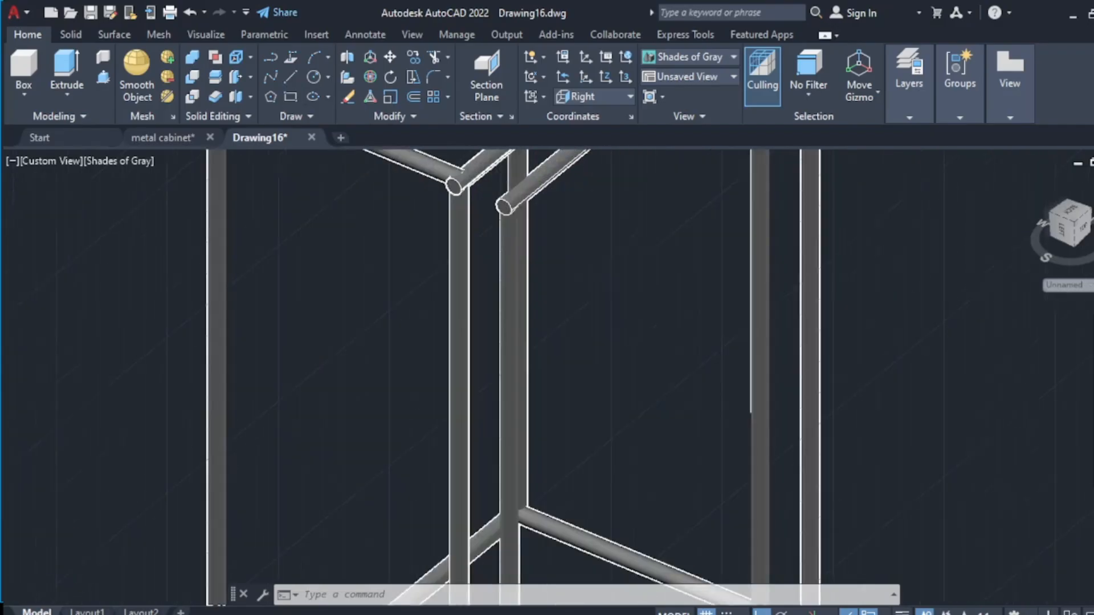
left_click(505, 269)
scroll(505, 270, "down", 5)
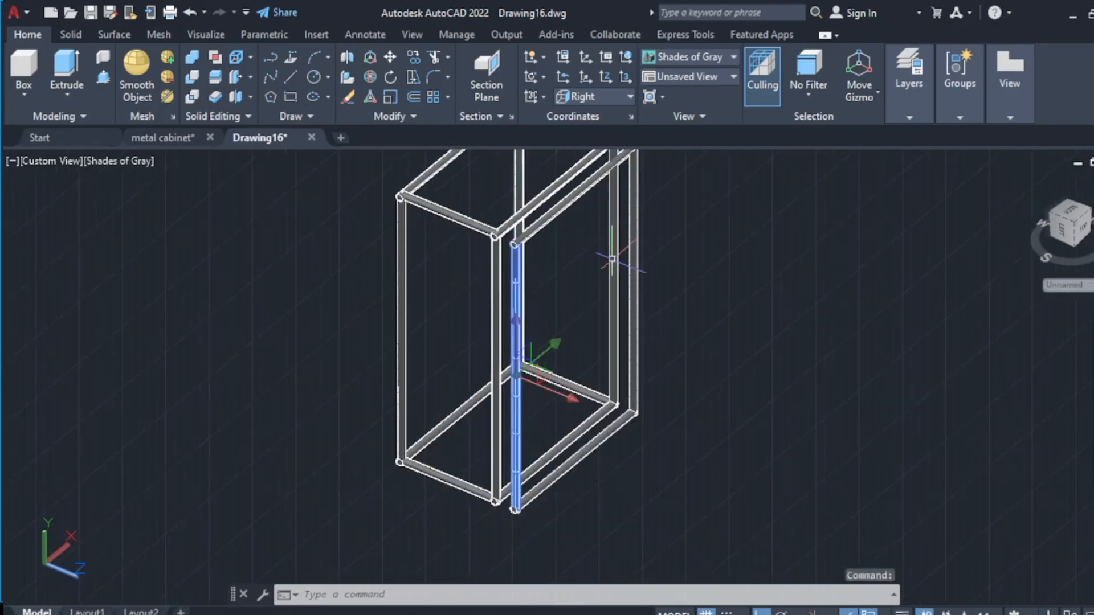
left_click(628, 251)
right_click(631, 251)
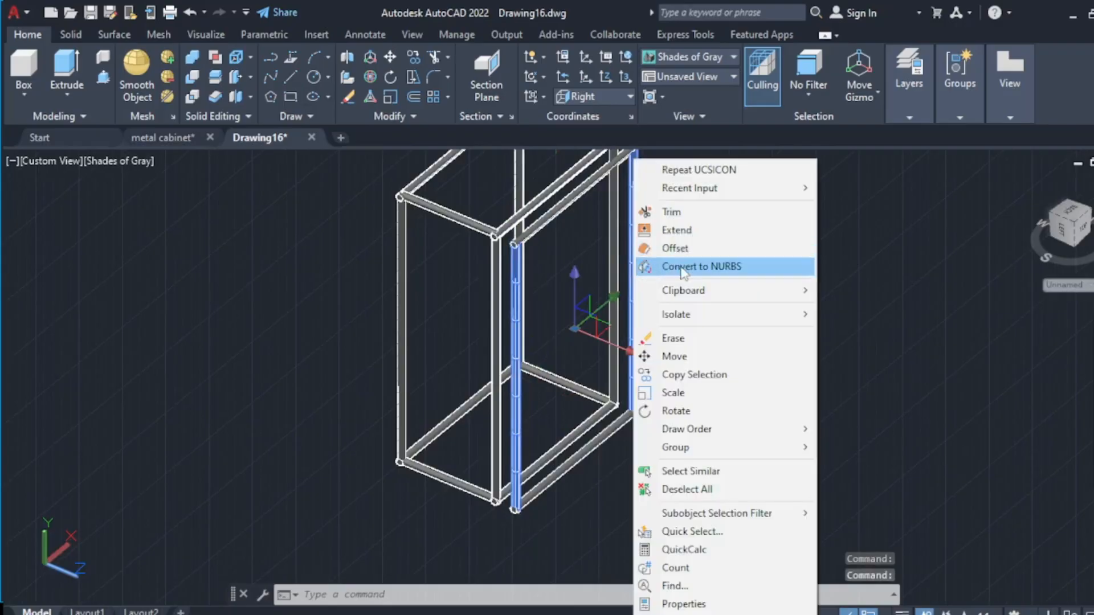
left_click(715, 340)
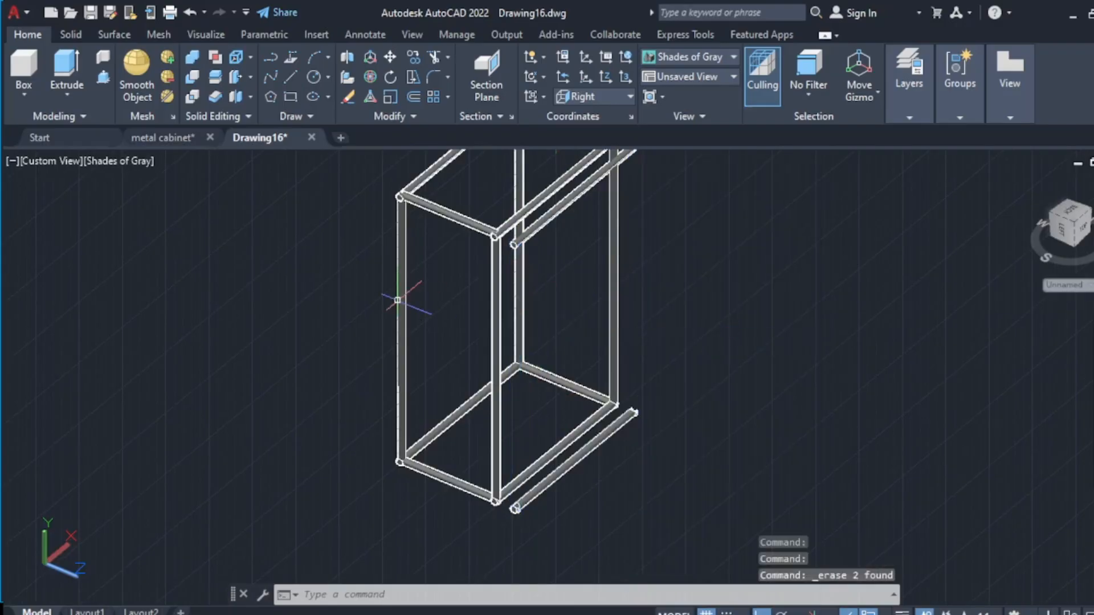
- Examine the end of the copied lower door tube and the upper front corners of the cabinet frame
scroll(513, 488, "up", 8)
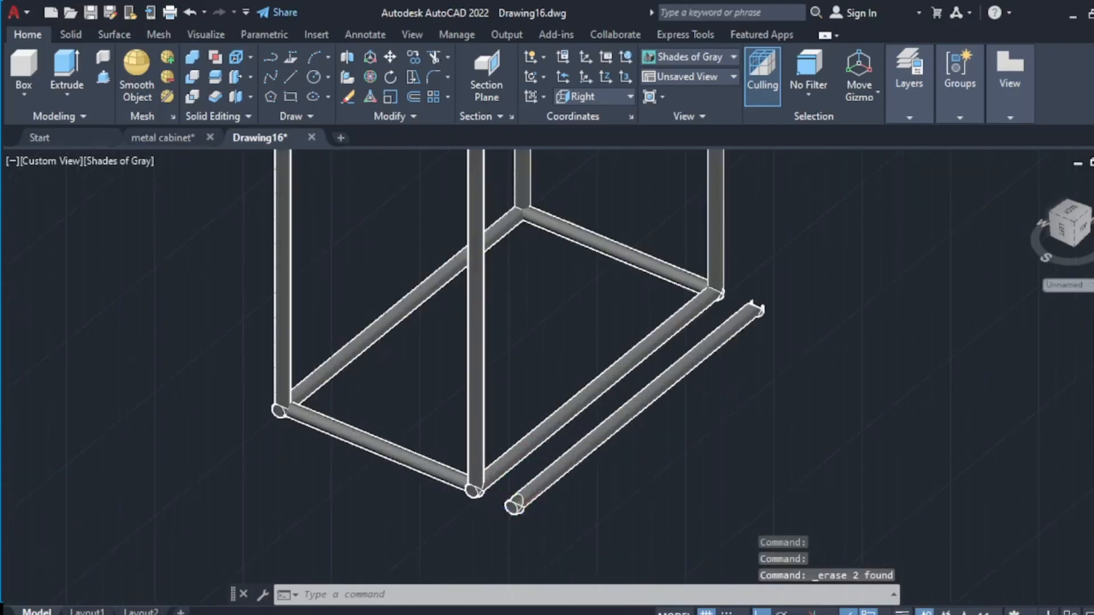
left_click(519, 475)
scroll(518, 475, "up", 5)
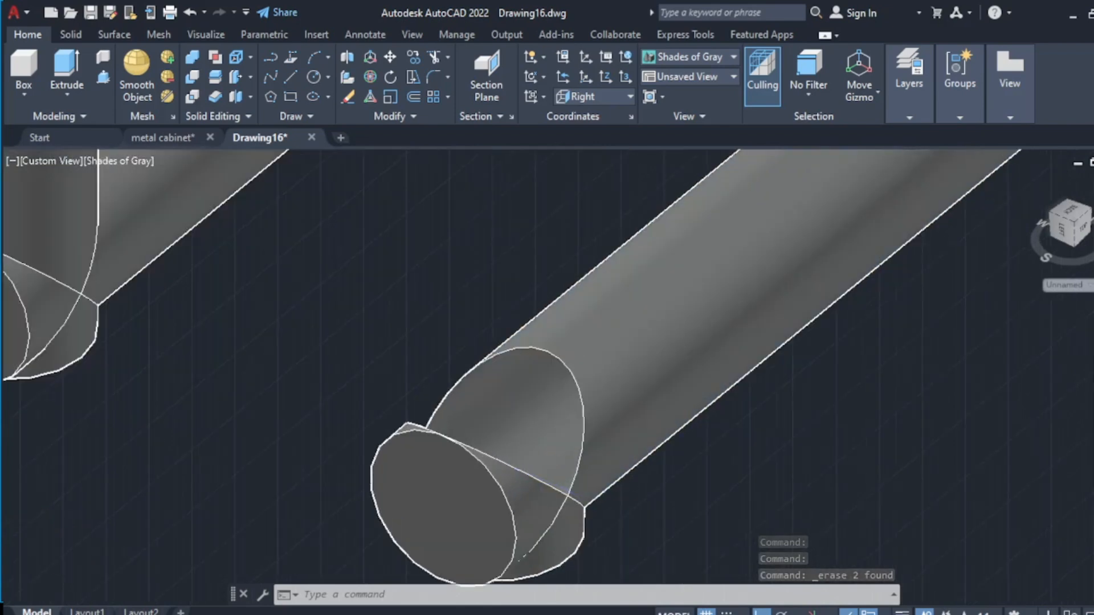
key("Escape")
scroll(419, 389, "down", 8)
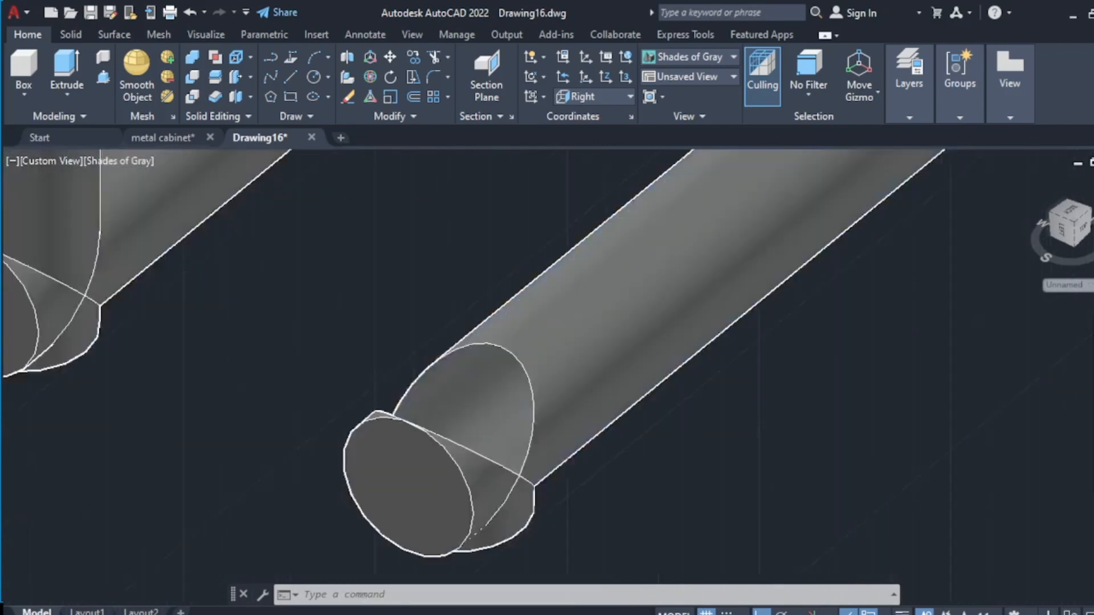
scroll(400, 387, "down", 3)
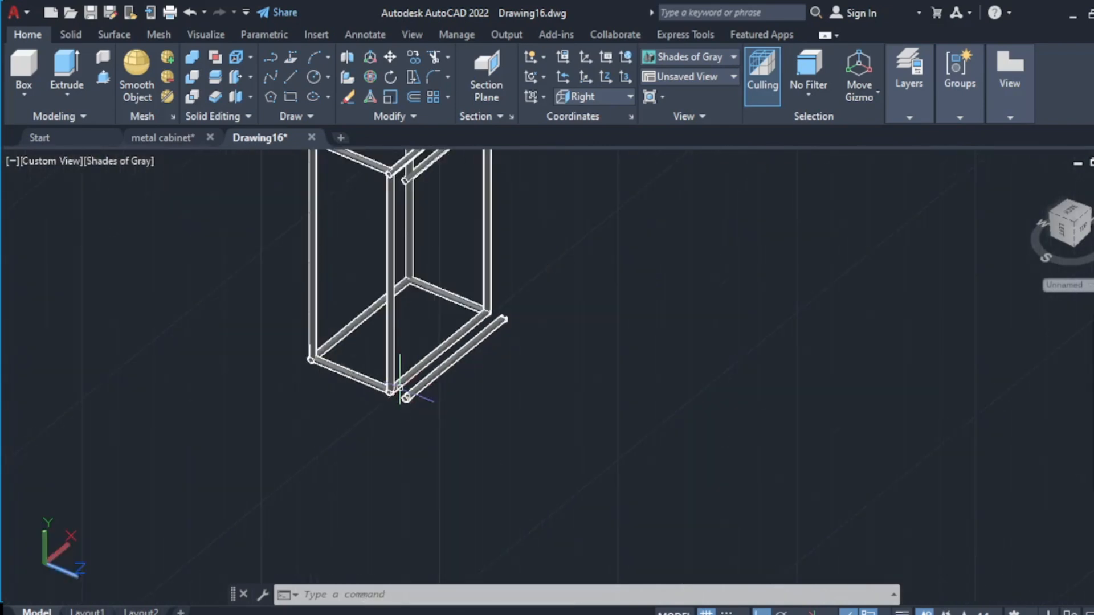
scroll(383, 211, "down", 2)
middle_click_drag(390, 214, 419, 284)
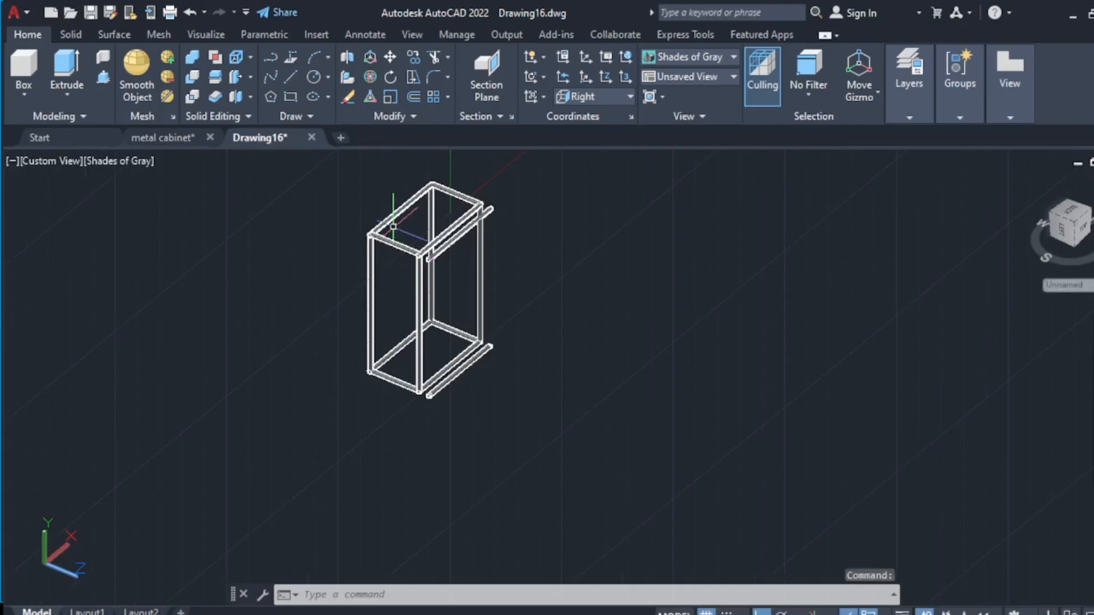
scroll(383, 210, "up", 3)
scroll(367, 256, "up", 3)
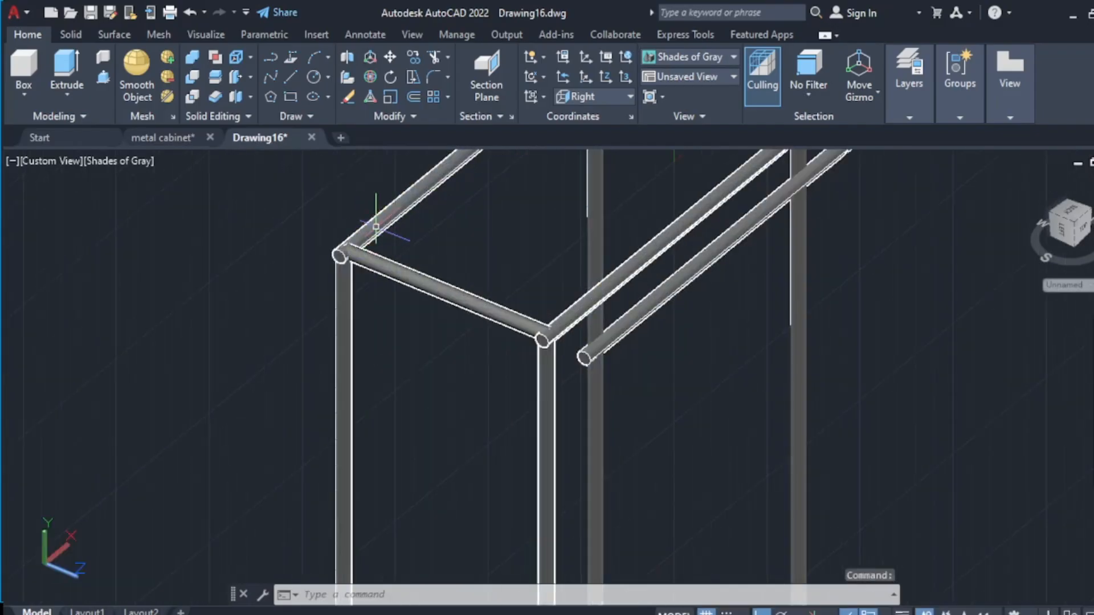
scroll(331, 253, "up", 2)
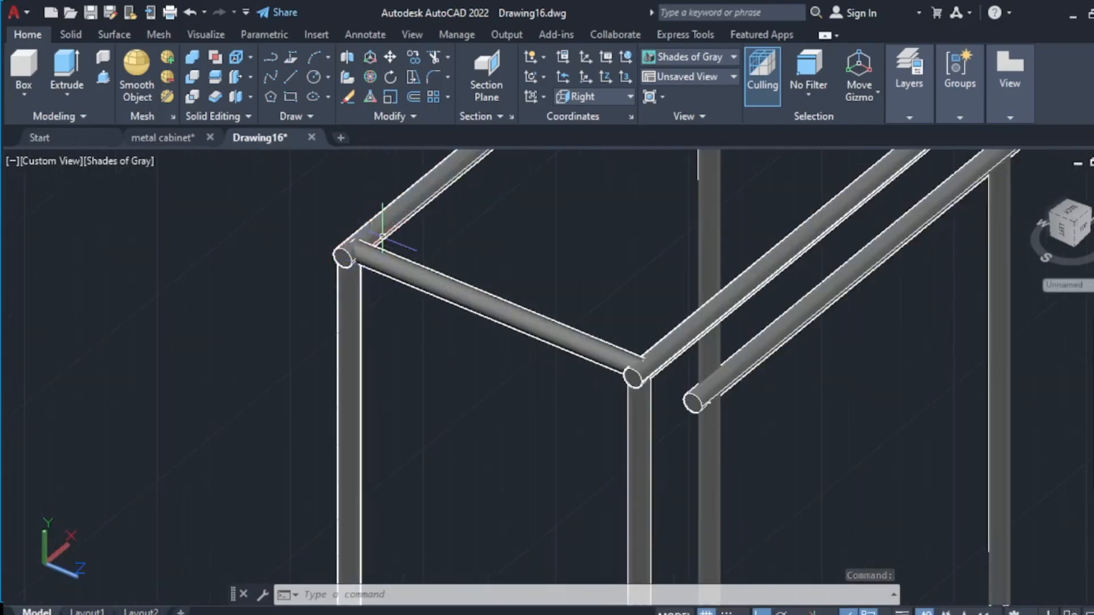
scroll(364, 242, "up", 4)
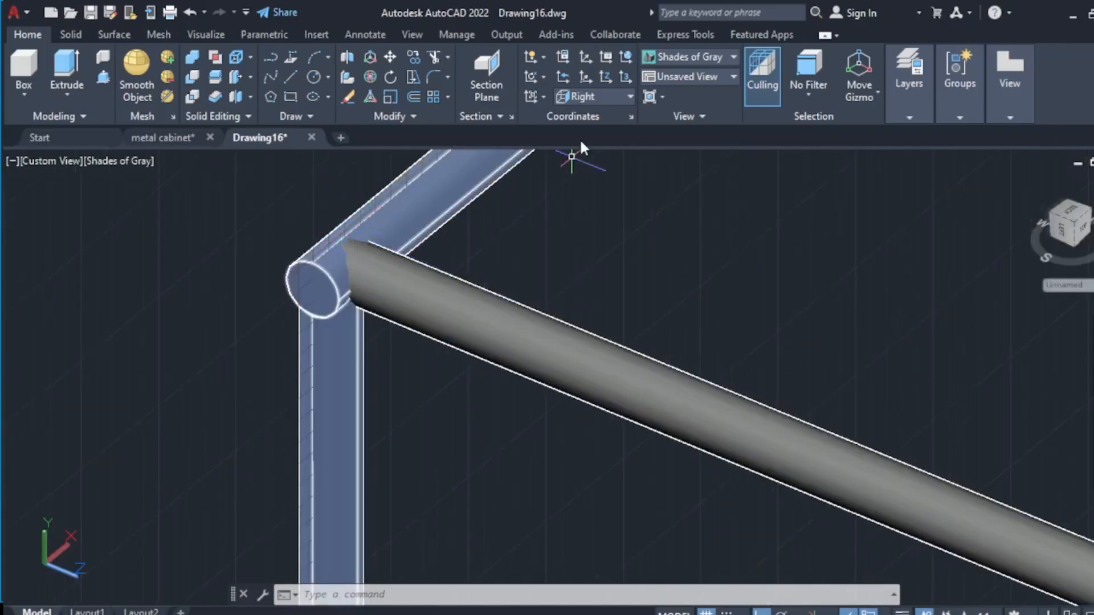
left_click(724, 56)
key("Escape")
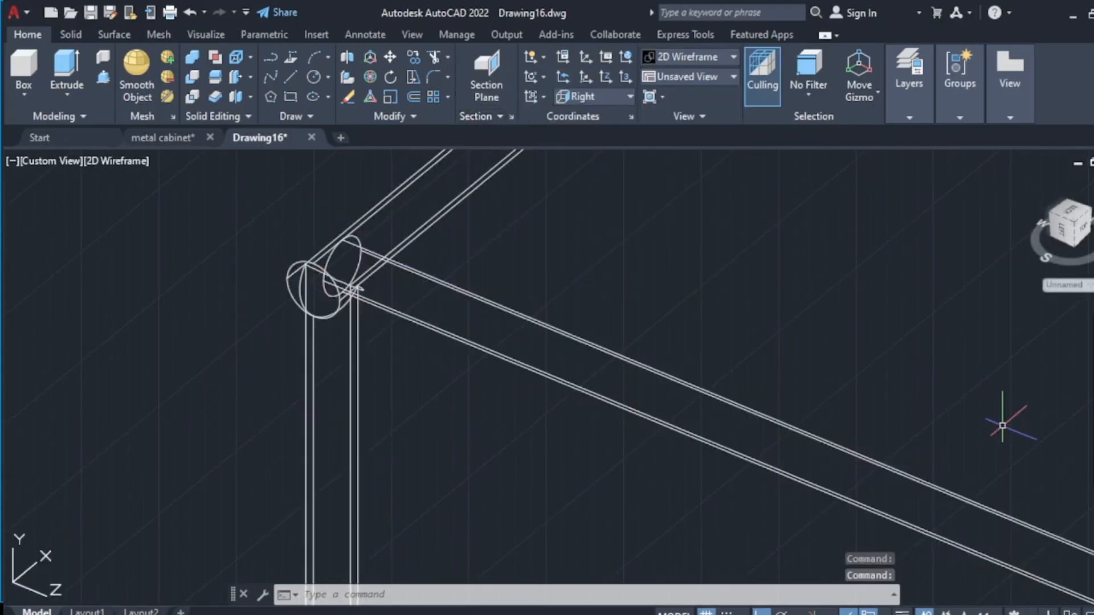
middle_click_drag(348, 341, 359, 300, "shift")
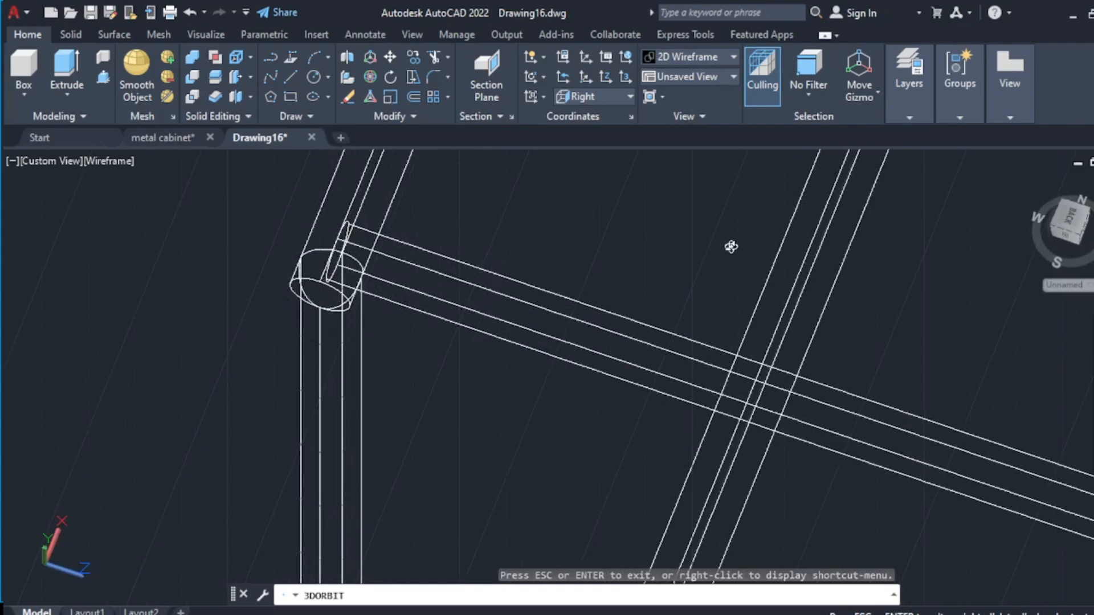
middle_click_drag(731, 246, 731, 247, "shift")
key("ctrl+z")
key("ctrl+z")
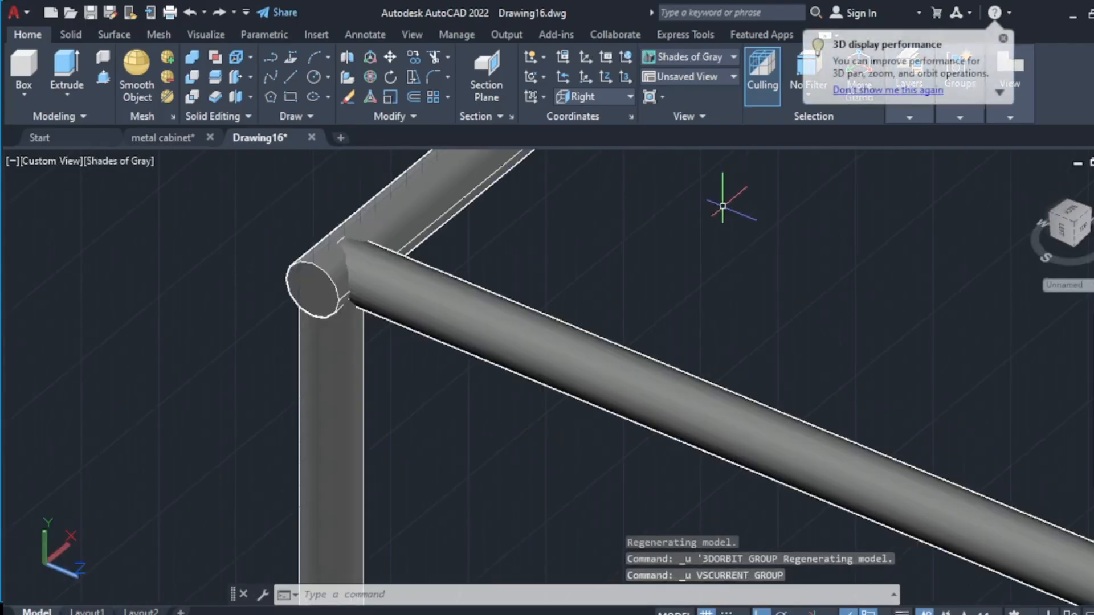
- Examine the ends of the two separate rails beside the upper and lower edges of the tube frame
scroll(729, 245, "down", 10)
scroll(825, 394, "up", 10)
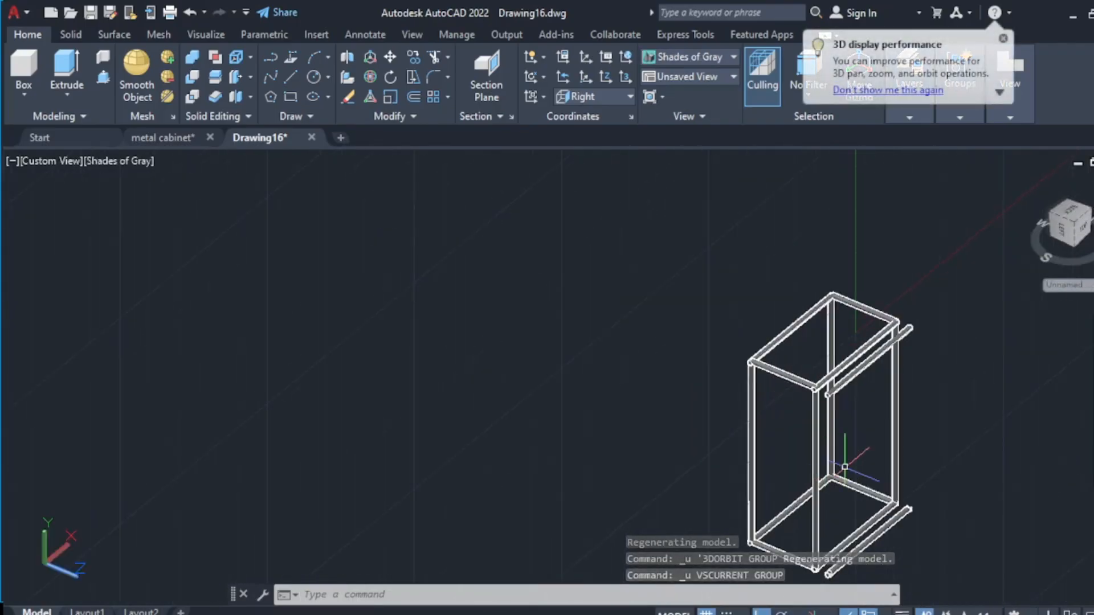
scroll(824, 394, "down", 10)
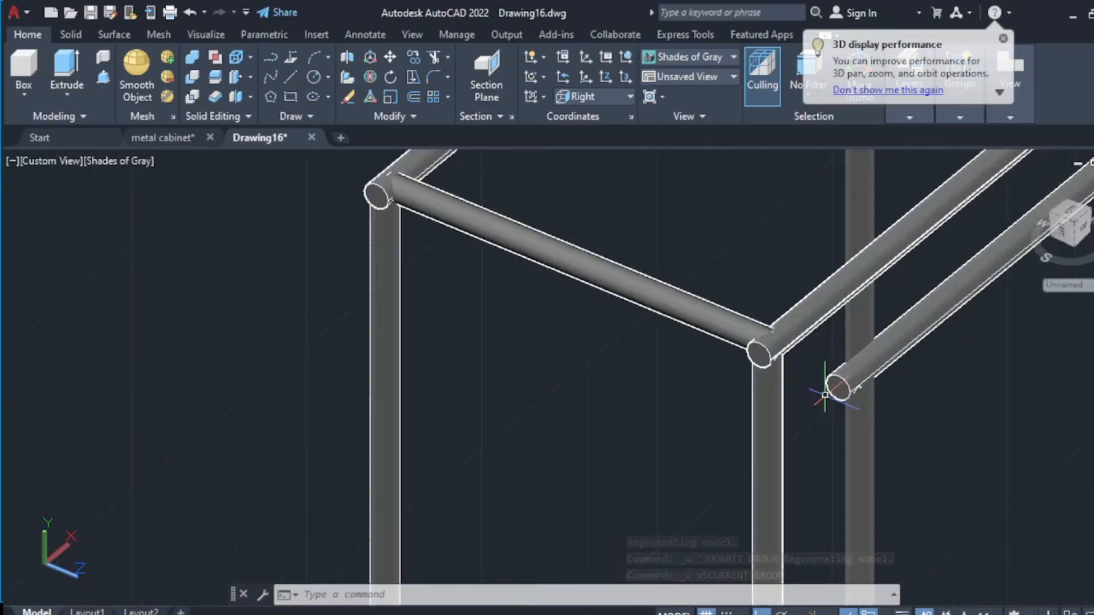
scroll(826, 496, "up", 8)
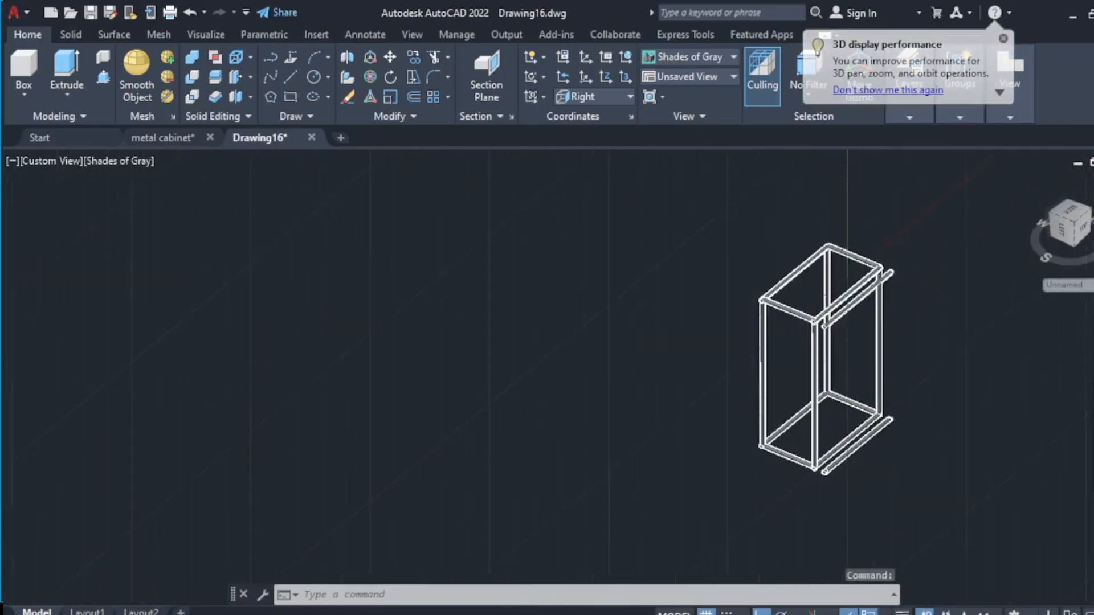
scroll(823, 444, "up", 3)
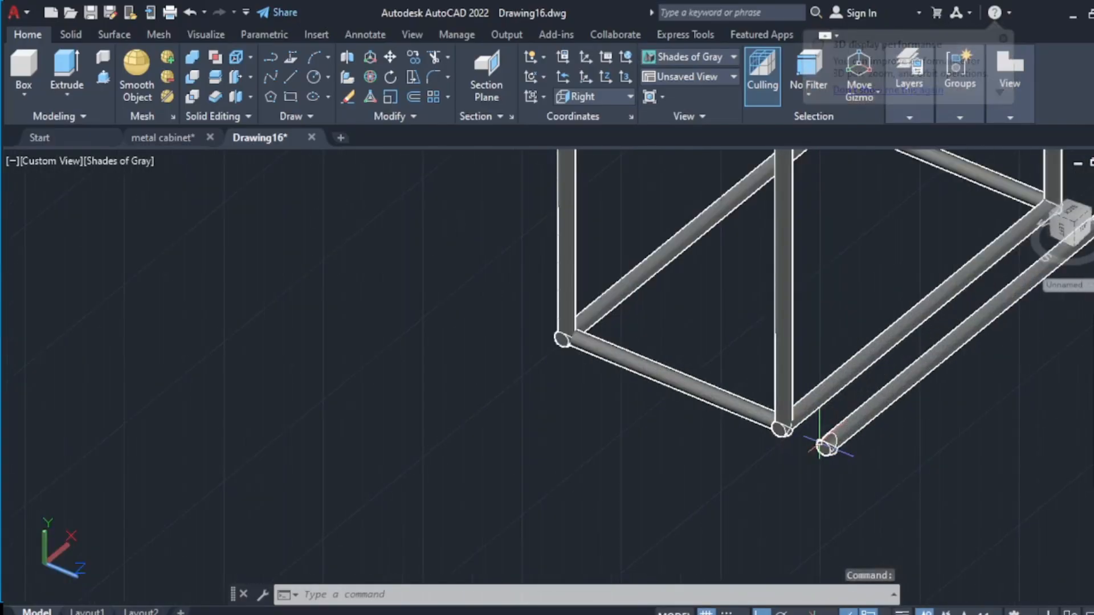
scroll(842, 437, "up", 3)
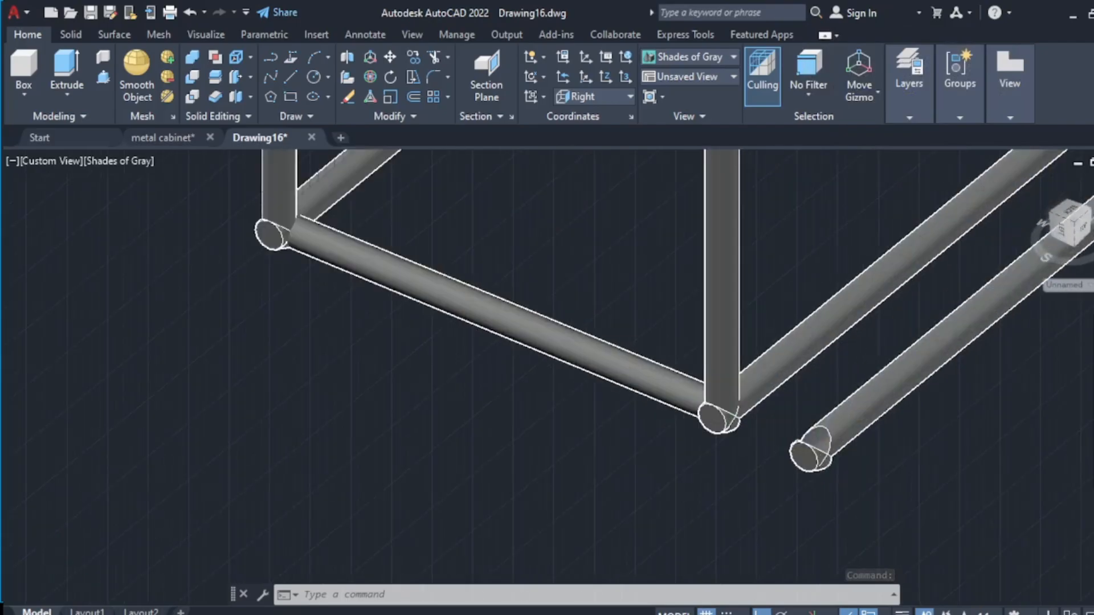
left_click(812, 433)
scroll(808, 379, "down", 6)
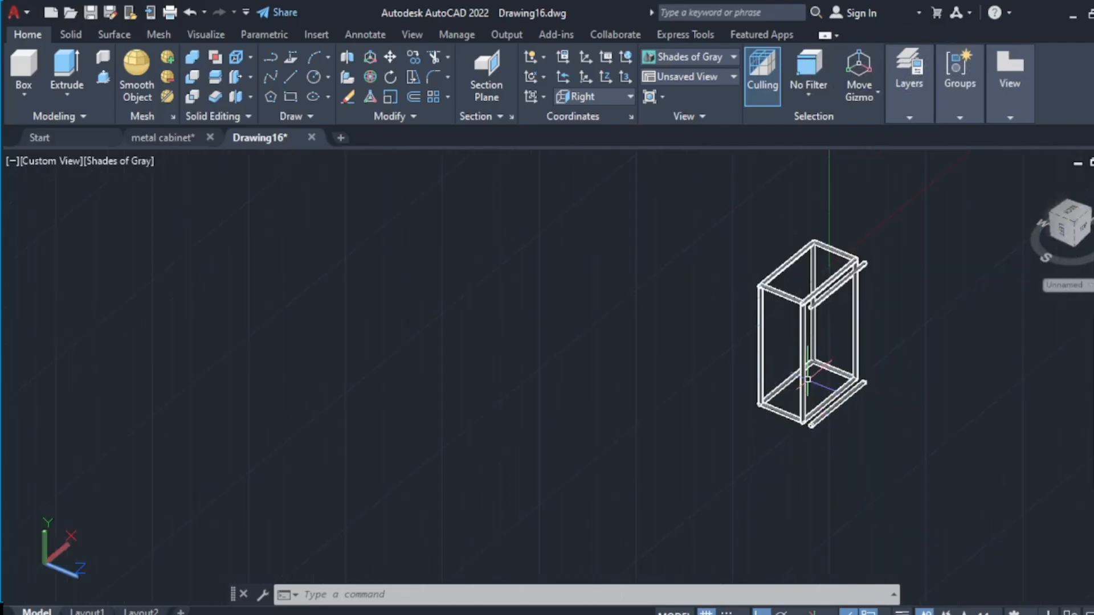
scroll(811, 335, "up", 5)
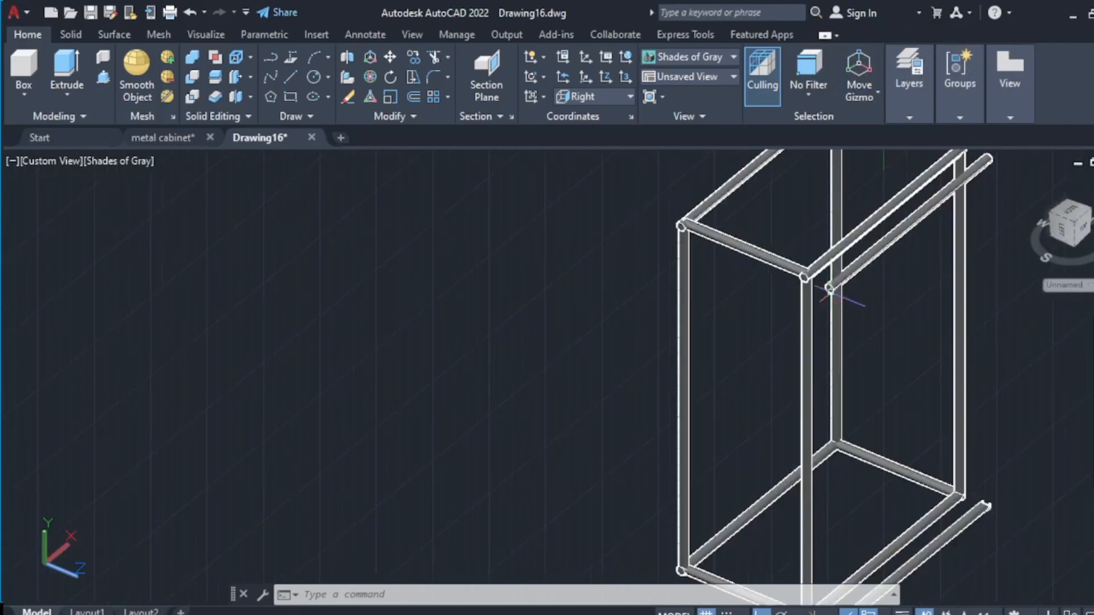
- Draw a vertical line about 272 units long from the upper separate rail's end centre down to the lower separate rail's end
key("Escape")
type("l")
key("Return")
scroll(844, 276, "up", 5)
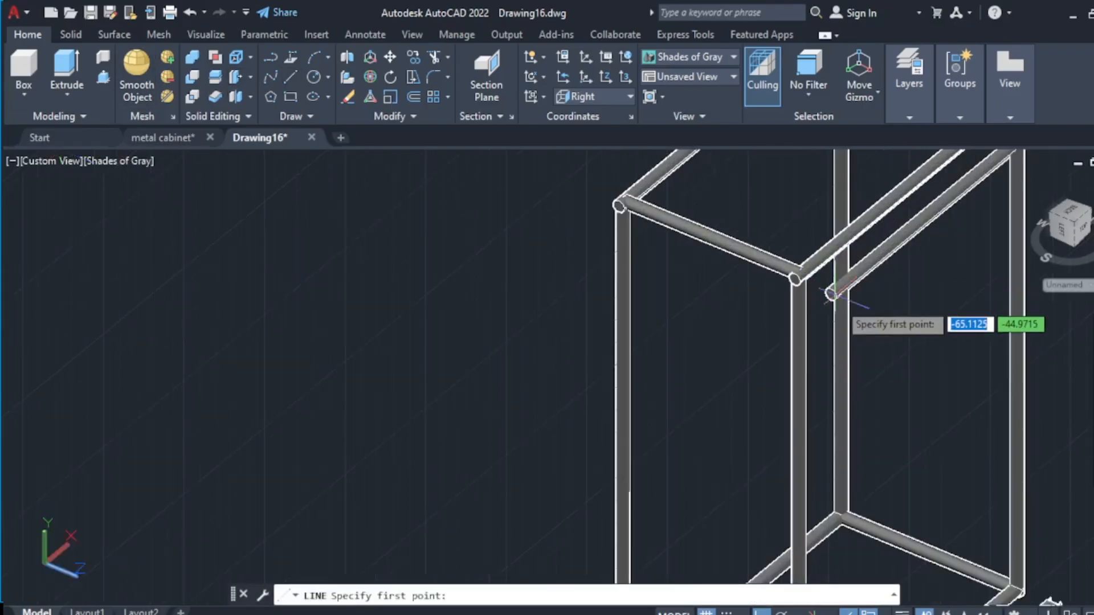
scroll(835, 310, "down", 5)
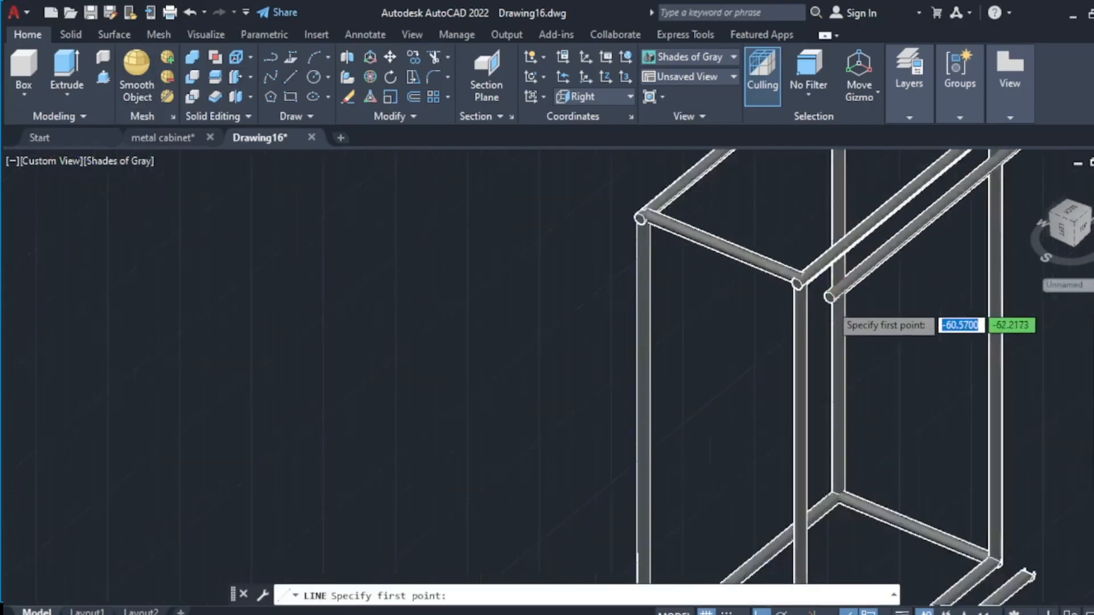
scroll(836, 313, "up", 6)
scroll(832, 285, "up", 4)
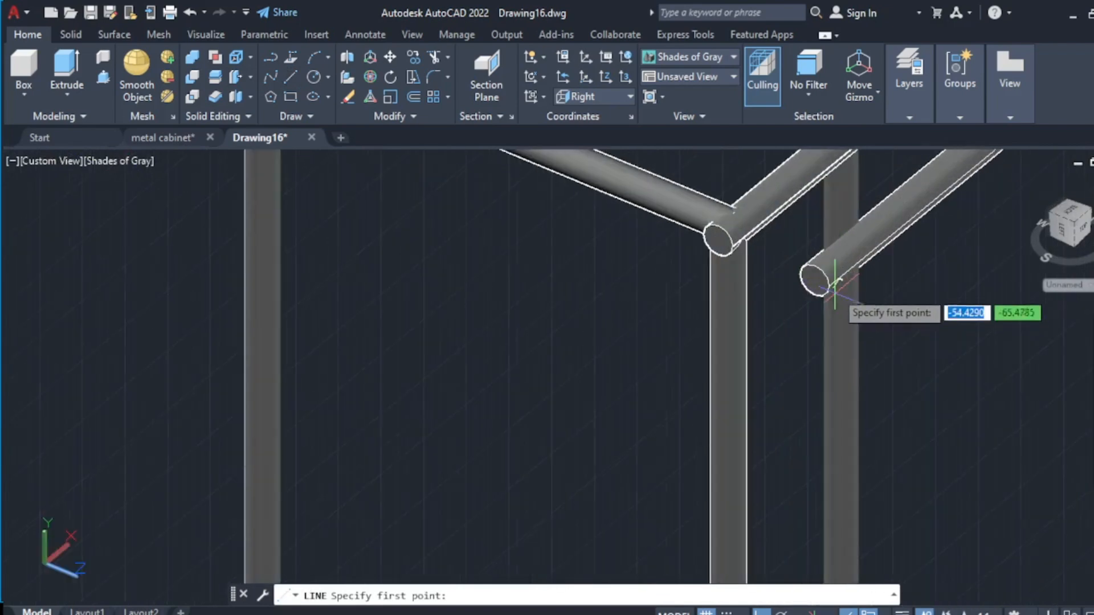
left_click(815, 279)
scroll(820, 269, "down", 6)
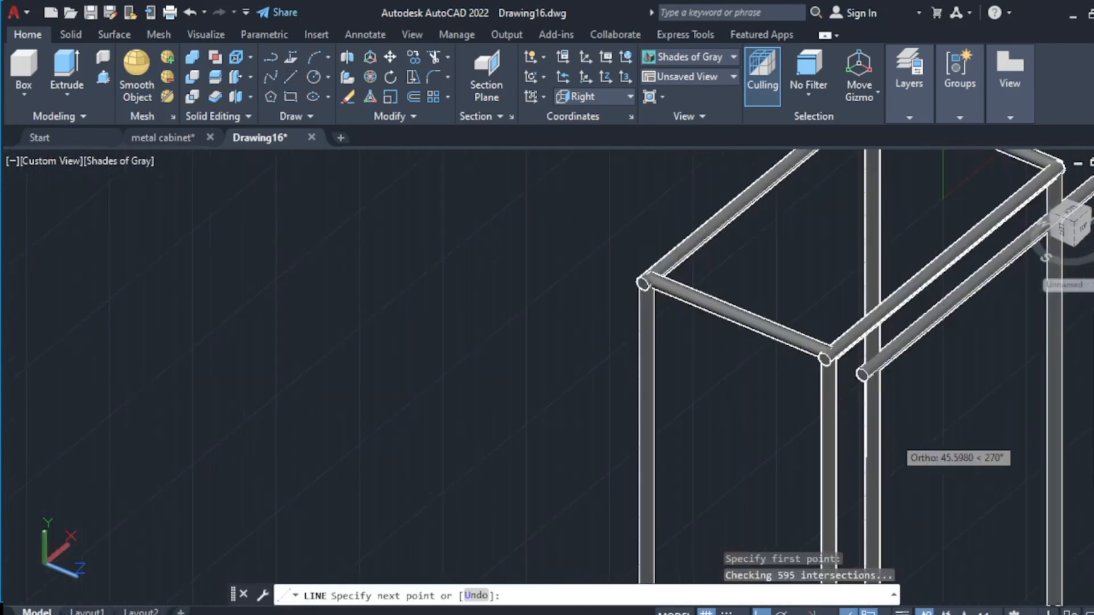
scroll(914, 562, "down", 4)
middle_click_drag(914, 492, 918, 376)
scroll(920, 460, "up", 1)
scroll(920, 461, "up", 3)
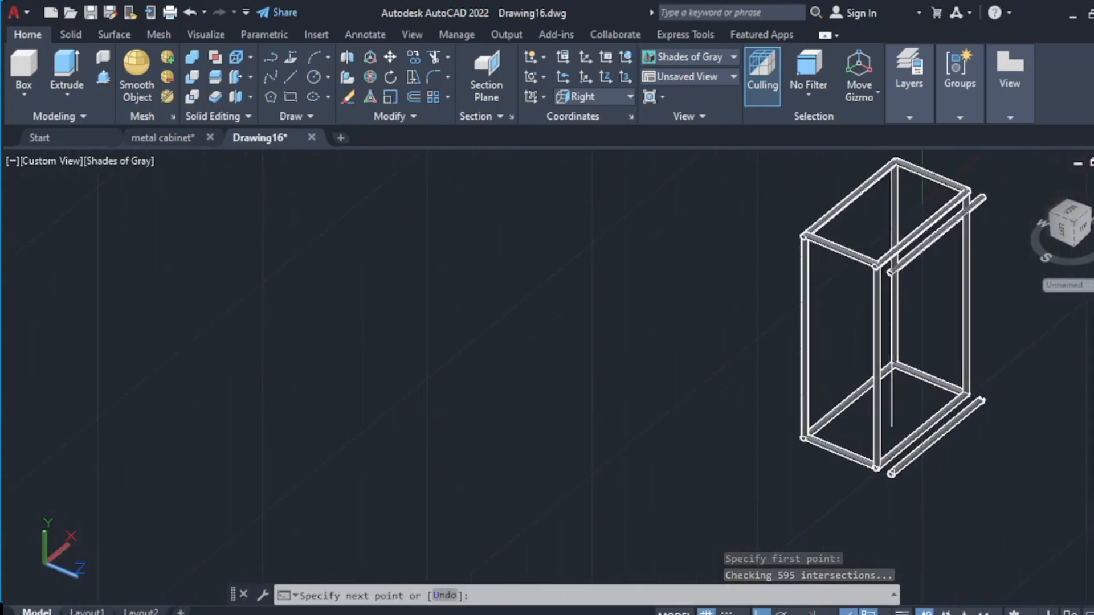
scroll(891, 472, "up", 6)
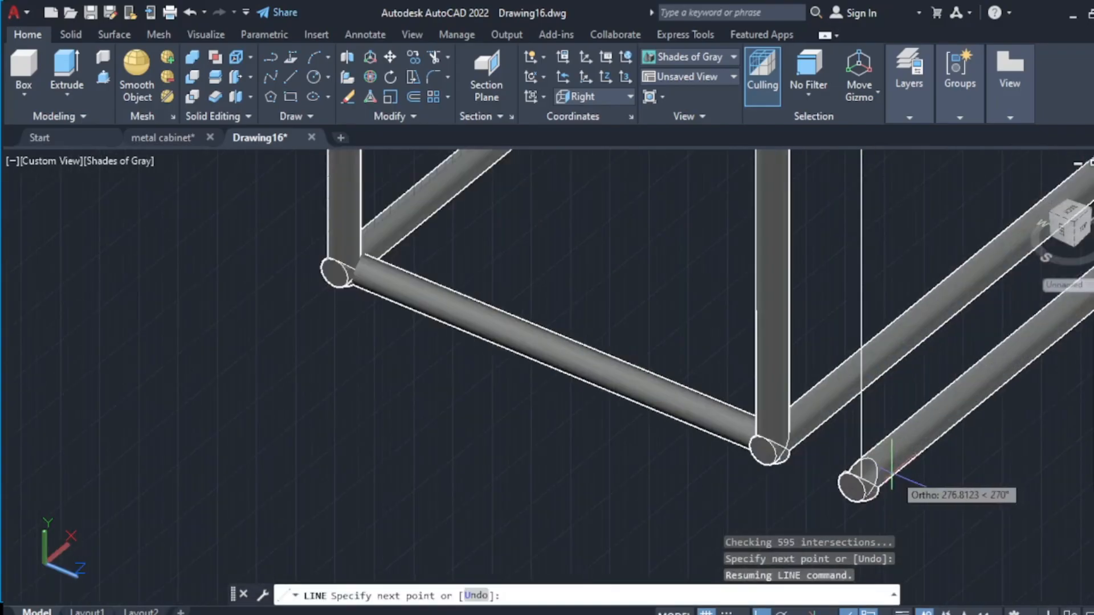
scroll(891, 472, "up", 2)
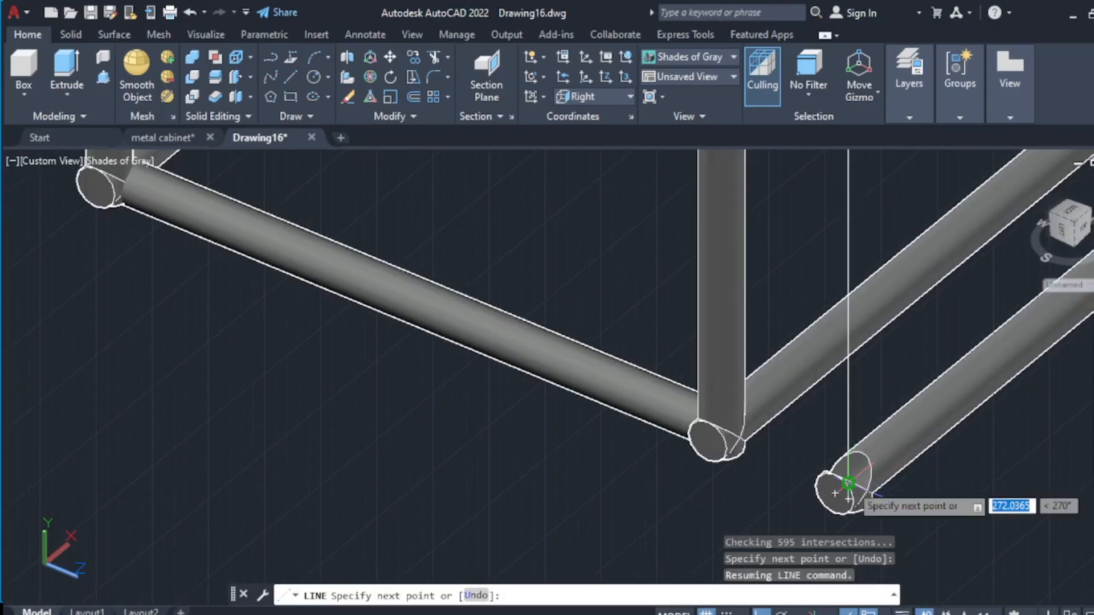
key("Escape")
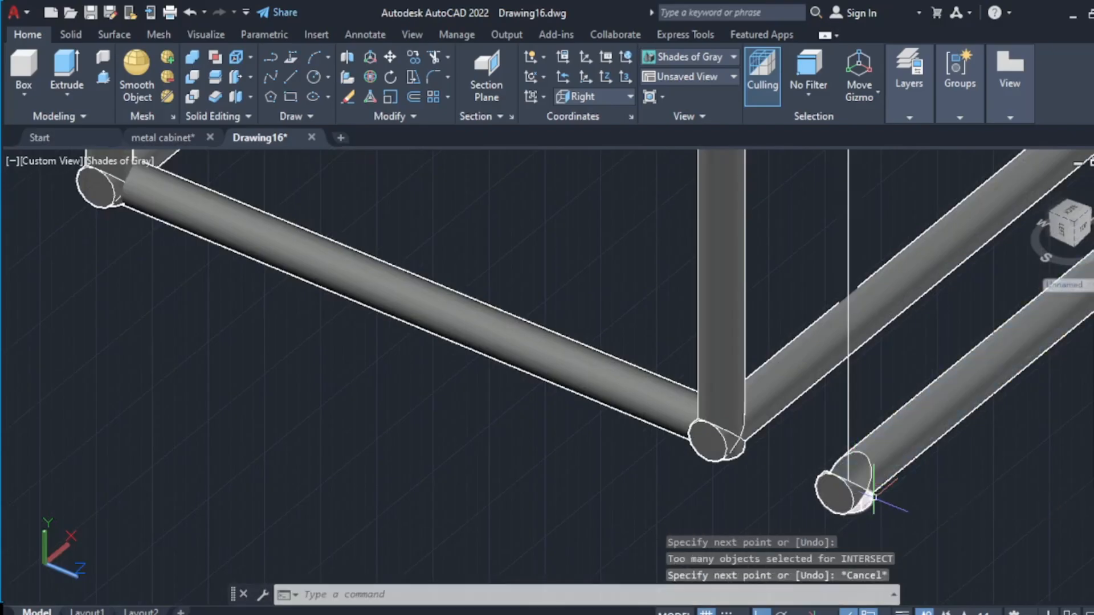
- Set the user coordinate system to the Top orientation
scroll(873, 497, "up", 8)
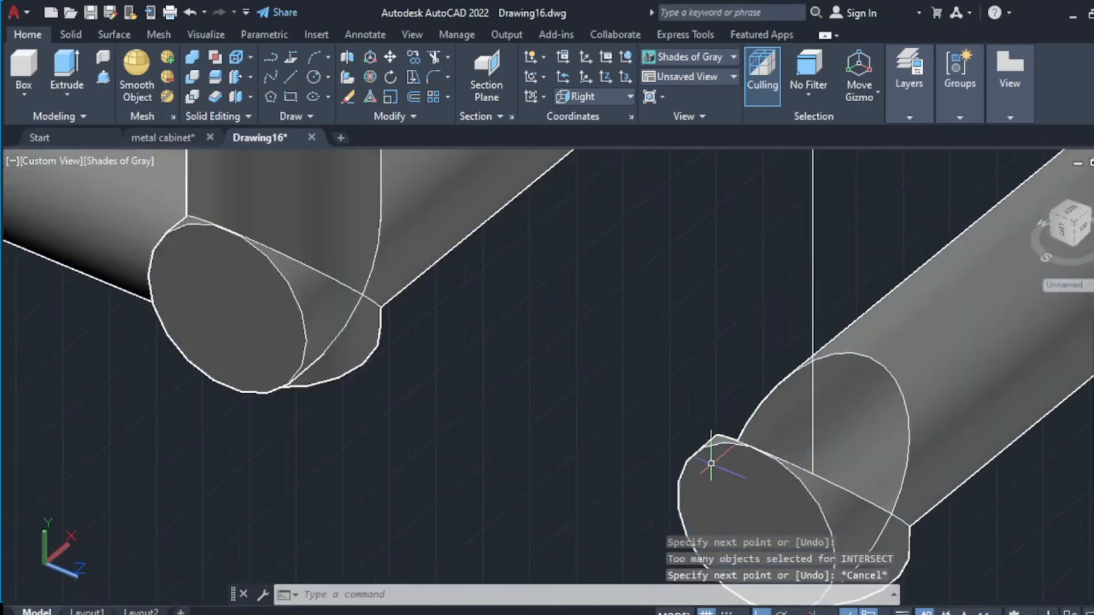
scroll(544, 302, "down", 4)
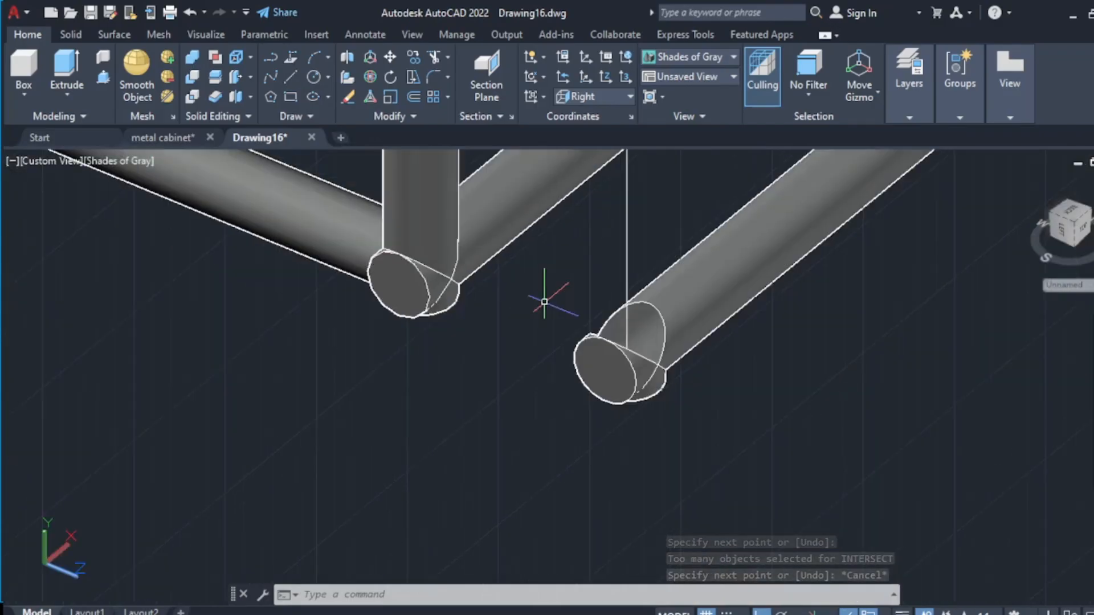
scroll(598, 314, "down", 6)
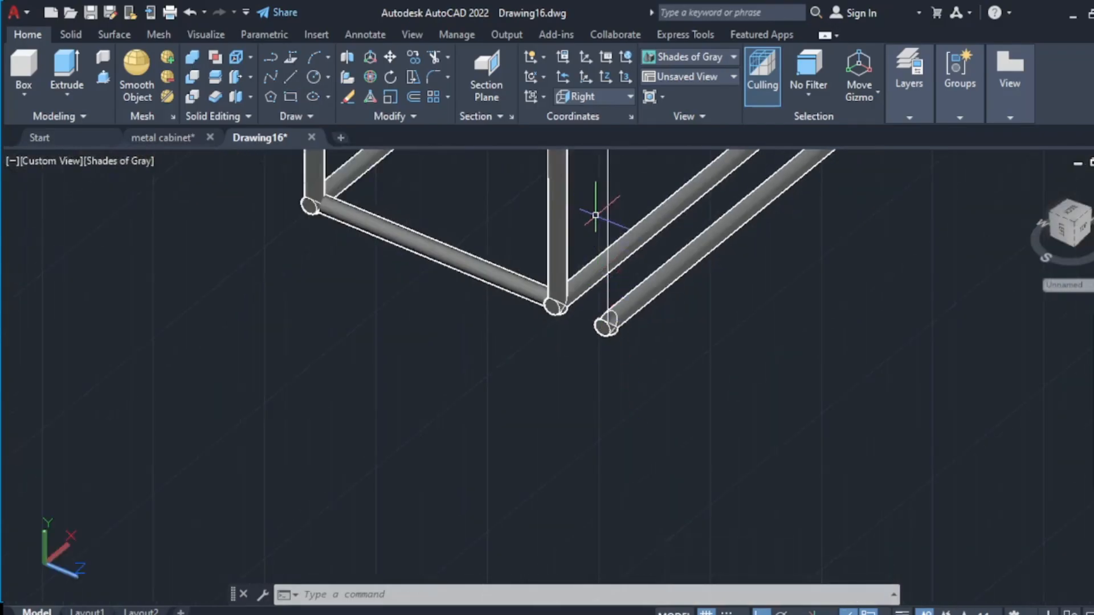
scroll(601, 274, "up", 5)
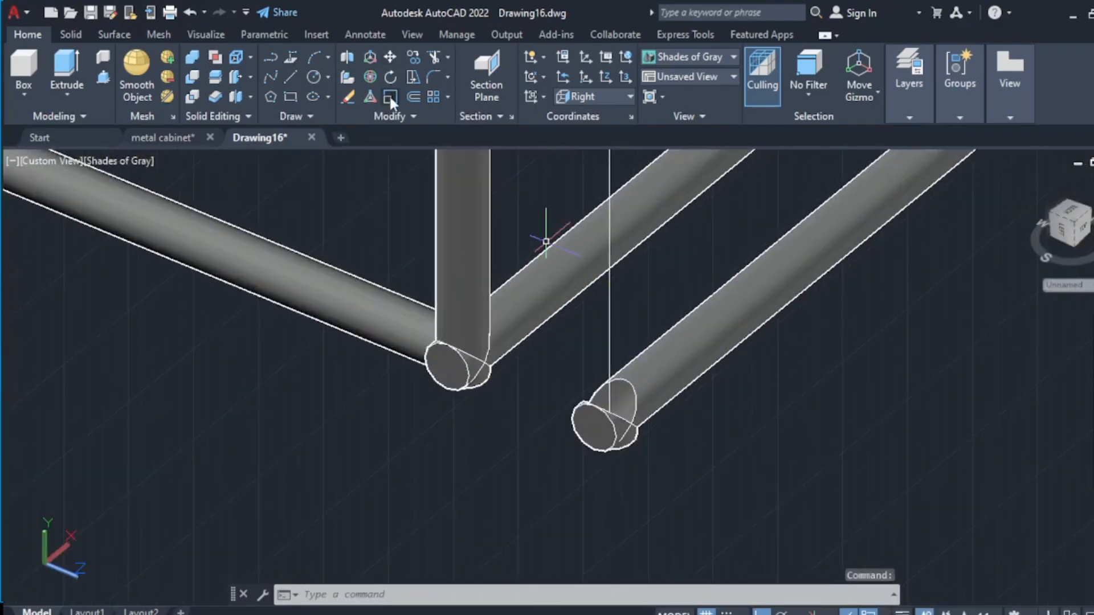
left_click(620, 98)
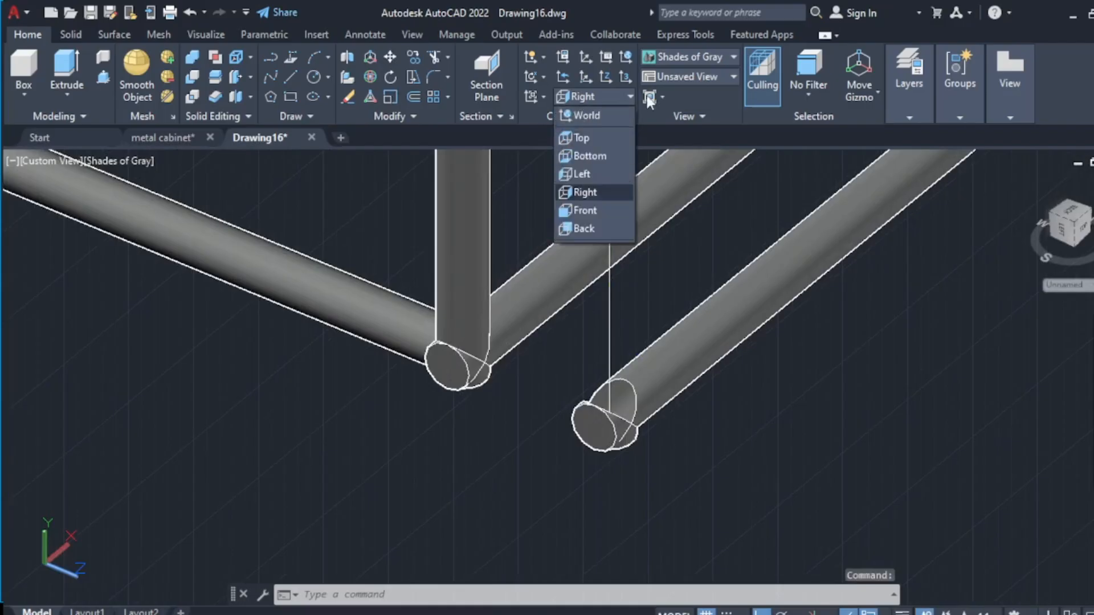
left_click(587, 138)
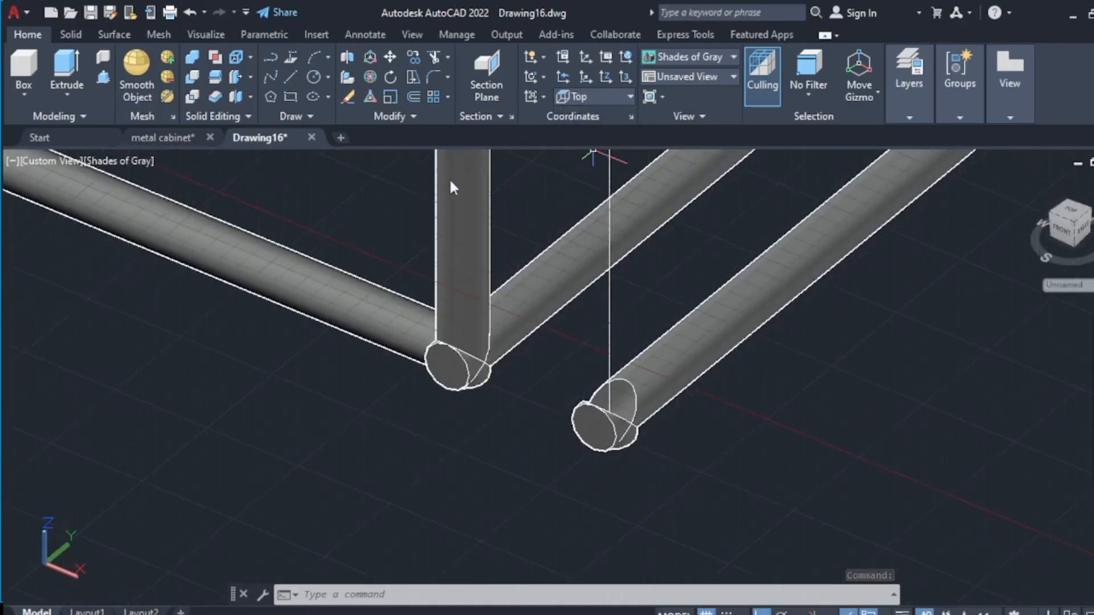
left_click(615, 98)
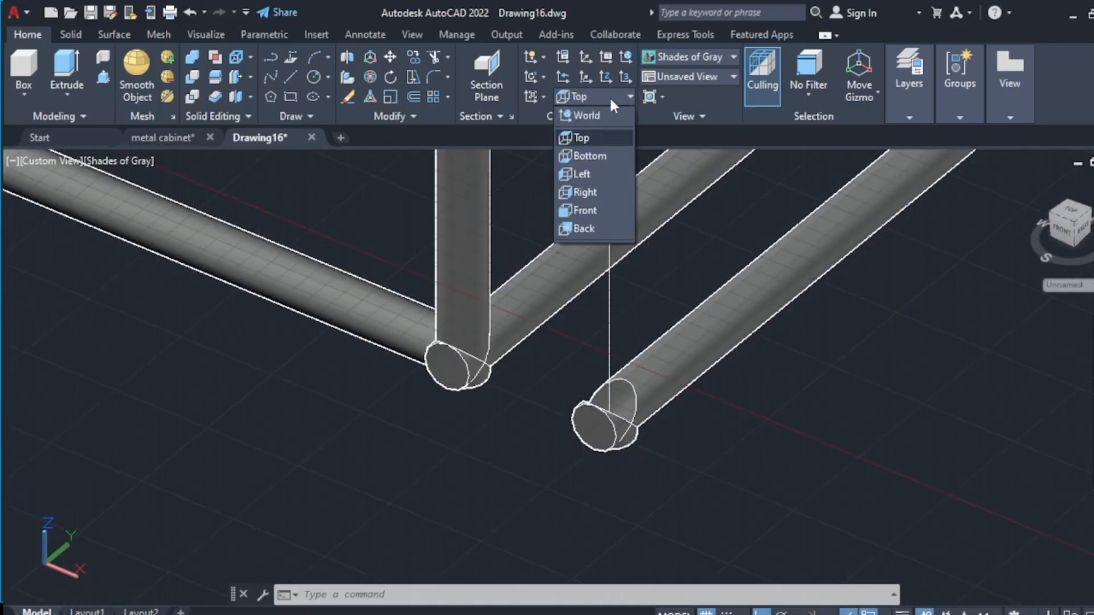
left_click(610, 96)
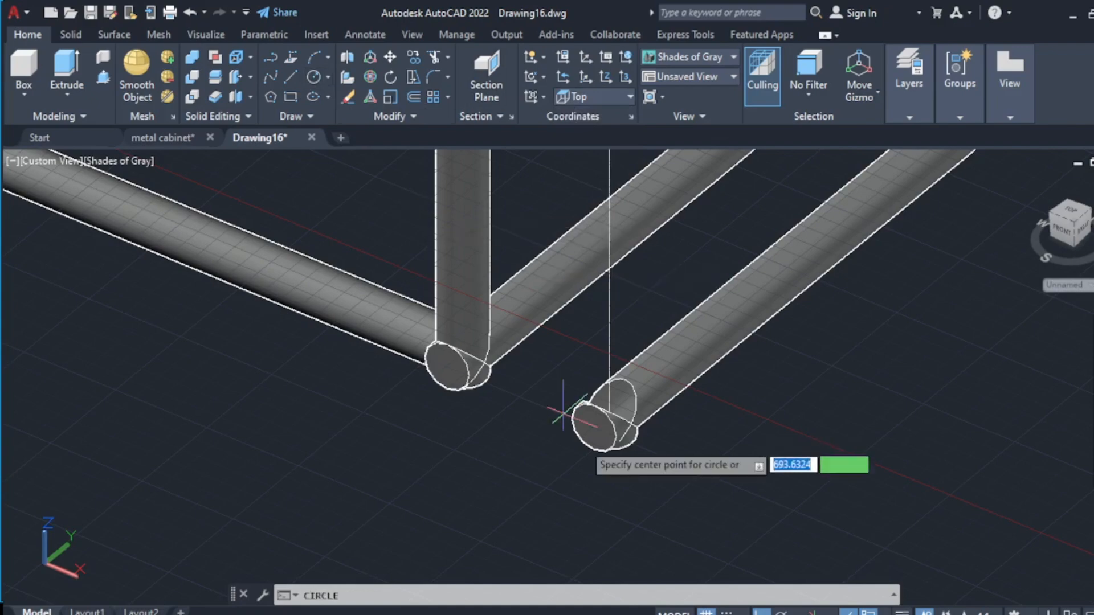
- Draw a circle of radius 3 centred on the lower end of the vertical line
scroll(620, 501, "up", 5)
middle_click_drag(551, 185, 557, 273)
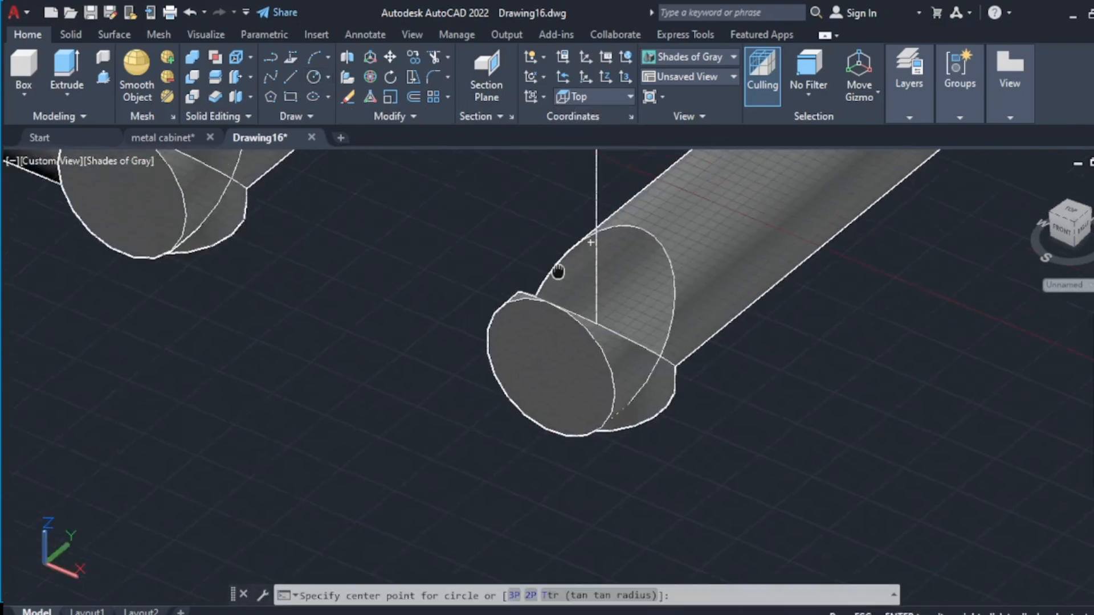
scroll(552, 185, "up", 5)
scroll(585, 319, "down", 7)
scroll(641, 410, "up", 2)
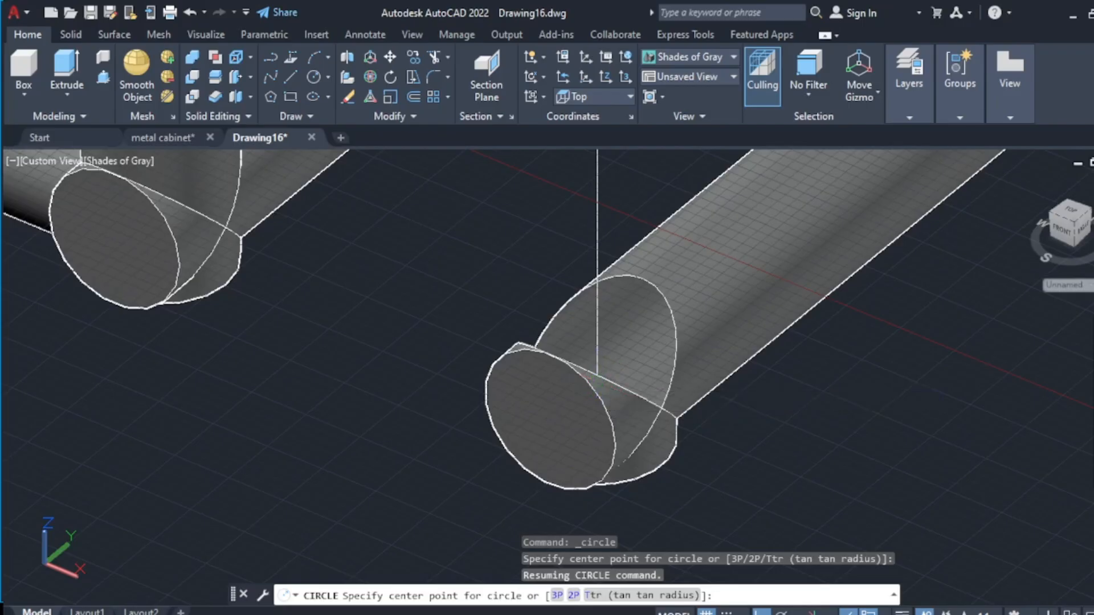
left_click(595, 379)
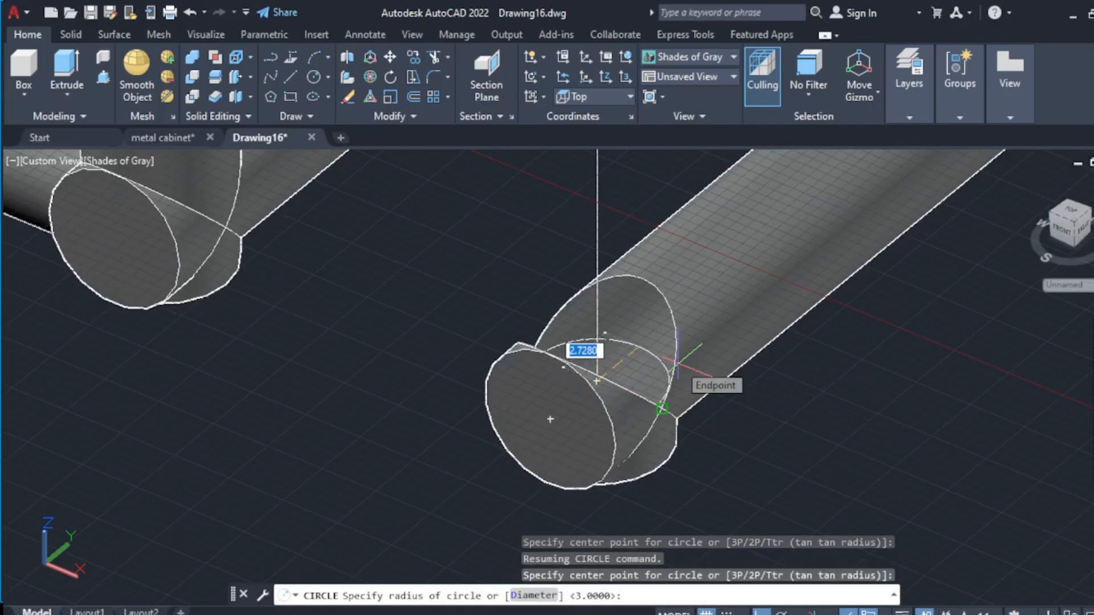
key("Return")
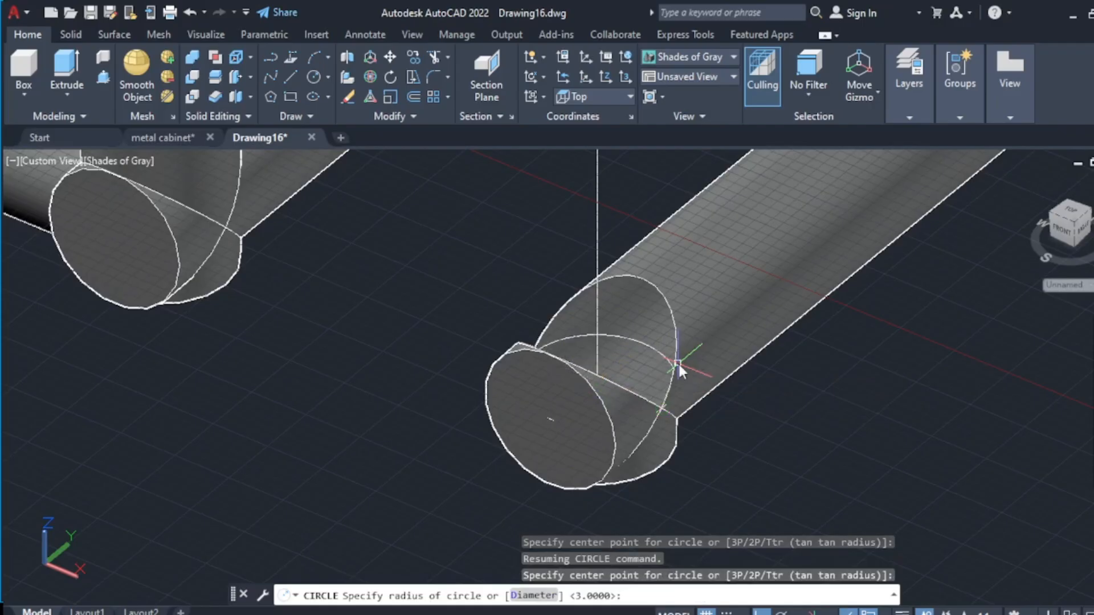
scroll(683, 374, "down", 3)
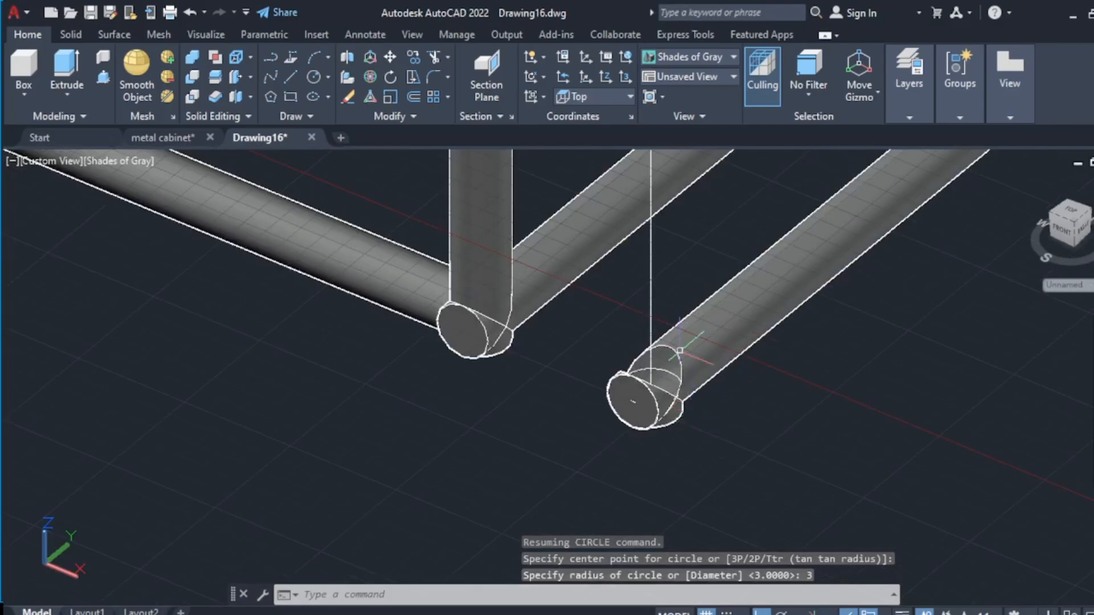
- Switch the visual style to 2D Wireframe around the circle at the vertical line's lower end
left_click(727, 56)
left_click(504, 109)
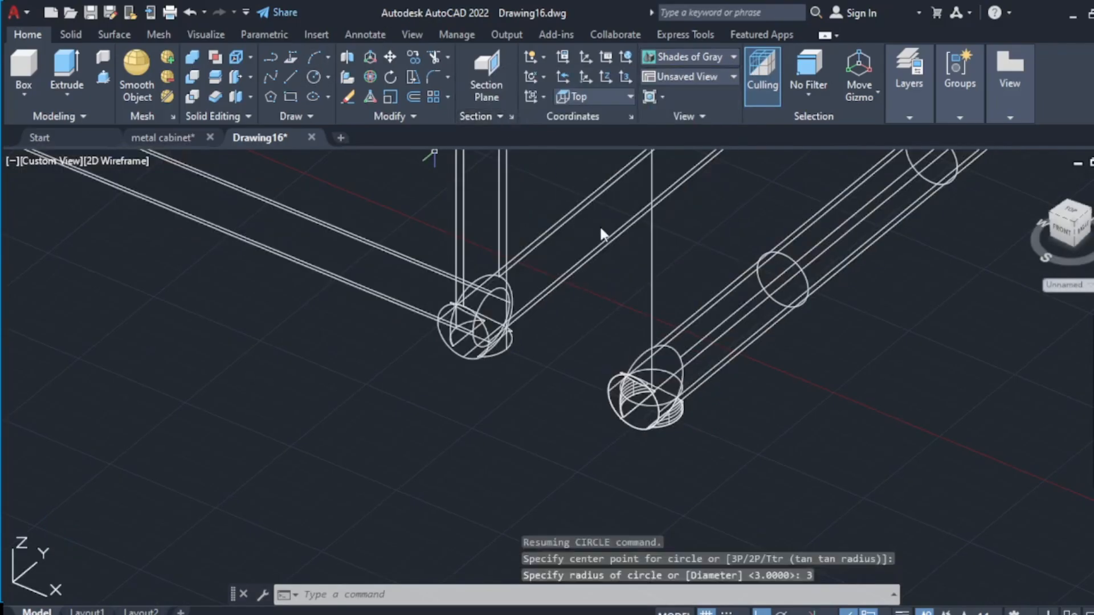
scroll(673, 437, "up", 3)
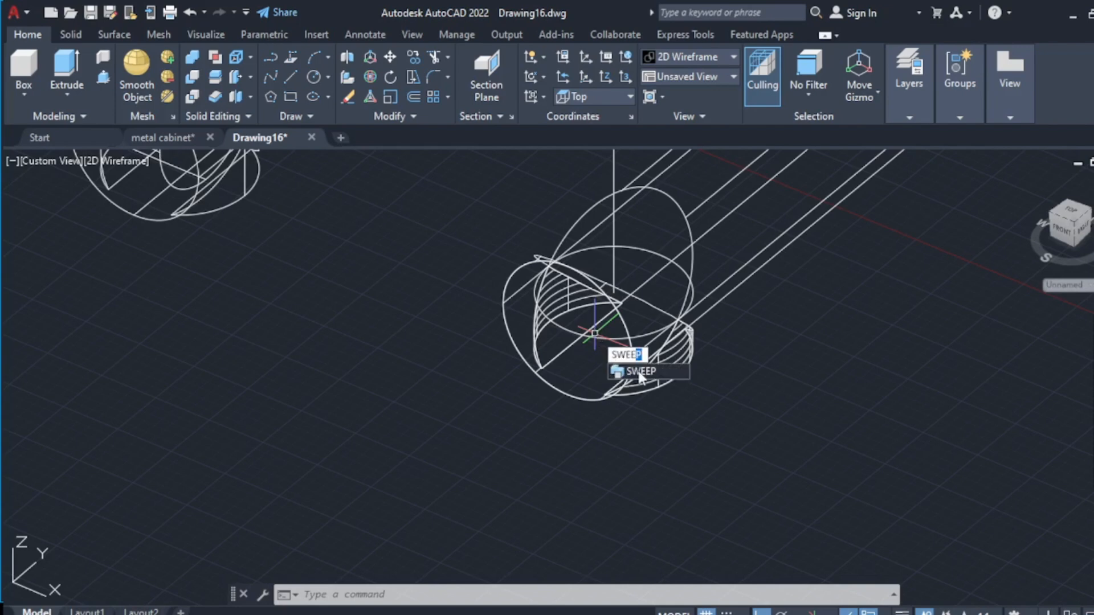
key("Return")
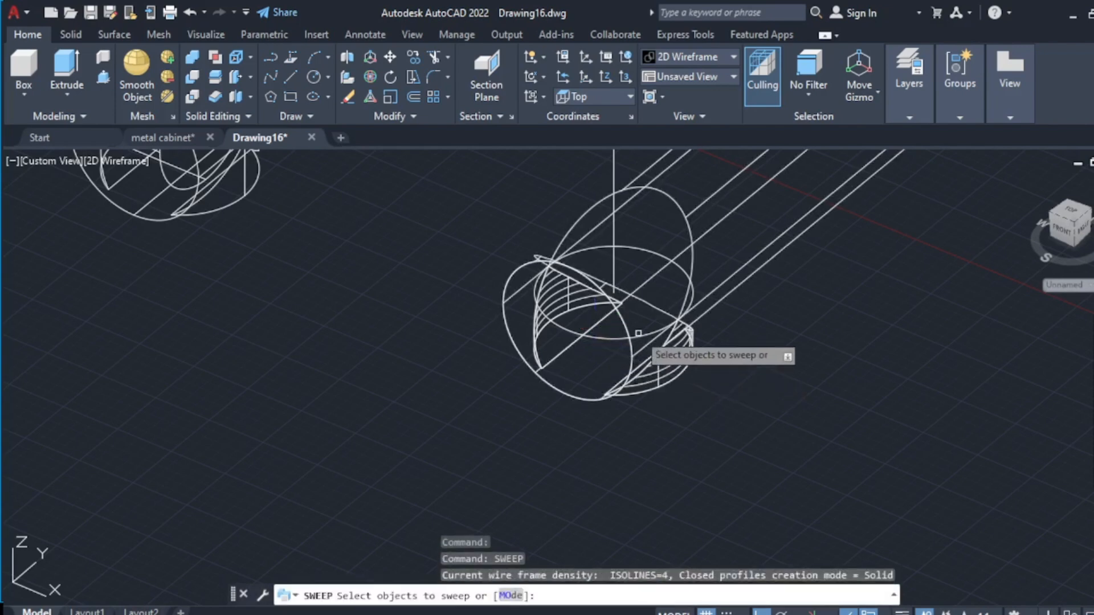
left_click(638, 335)
scroll(640, 342, "down", 4)
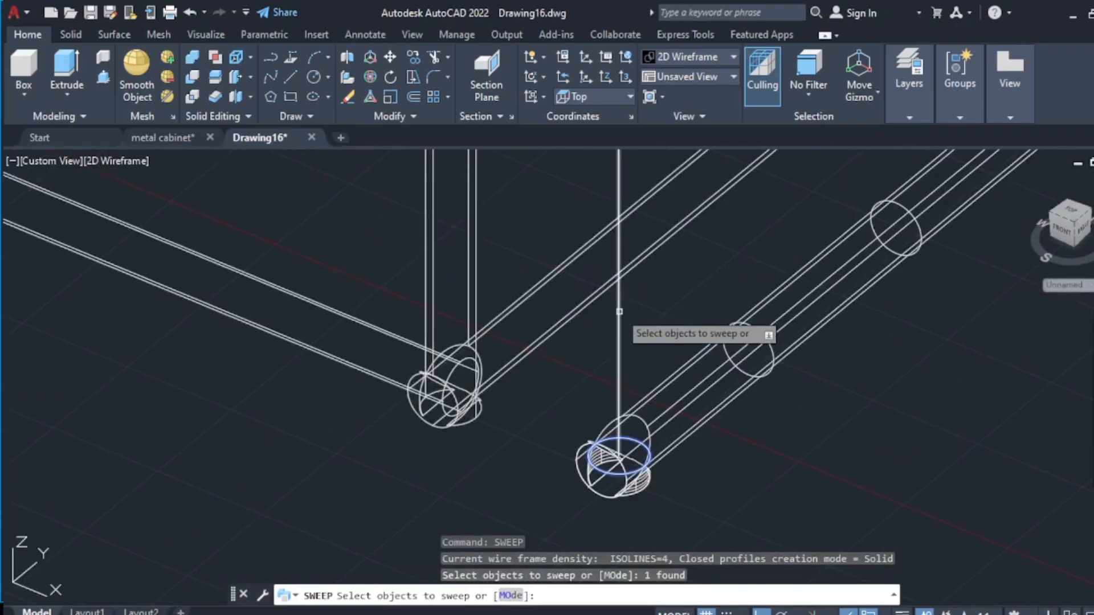
left_click(620, 311)
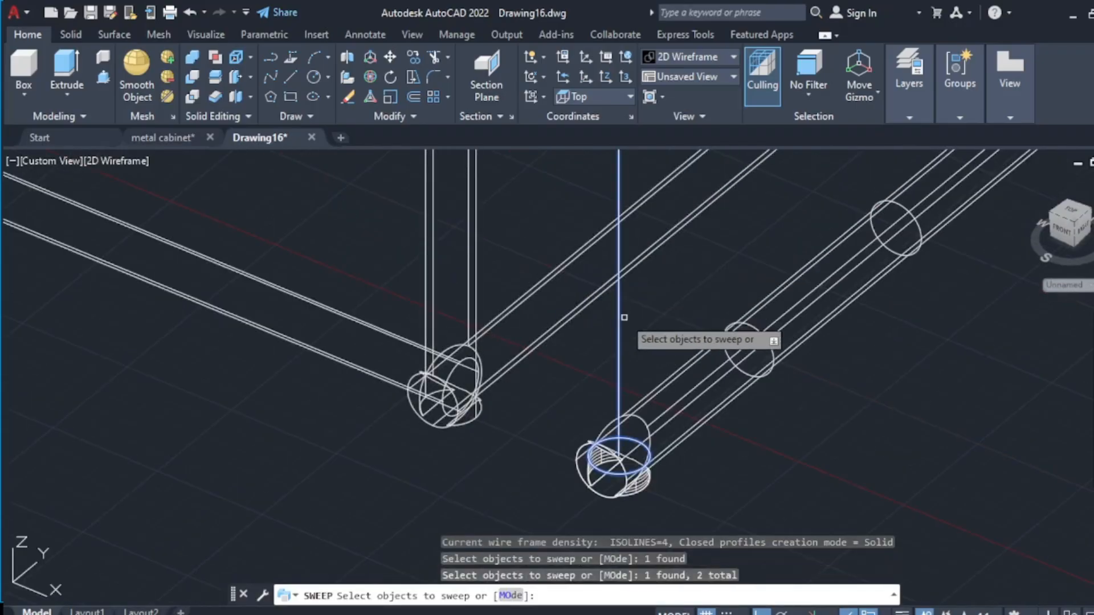
key("Escape")
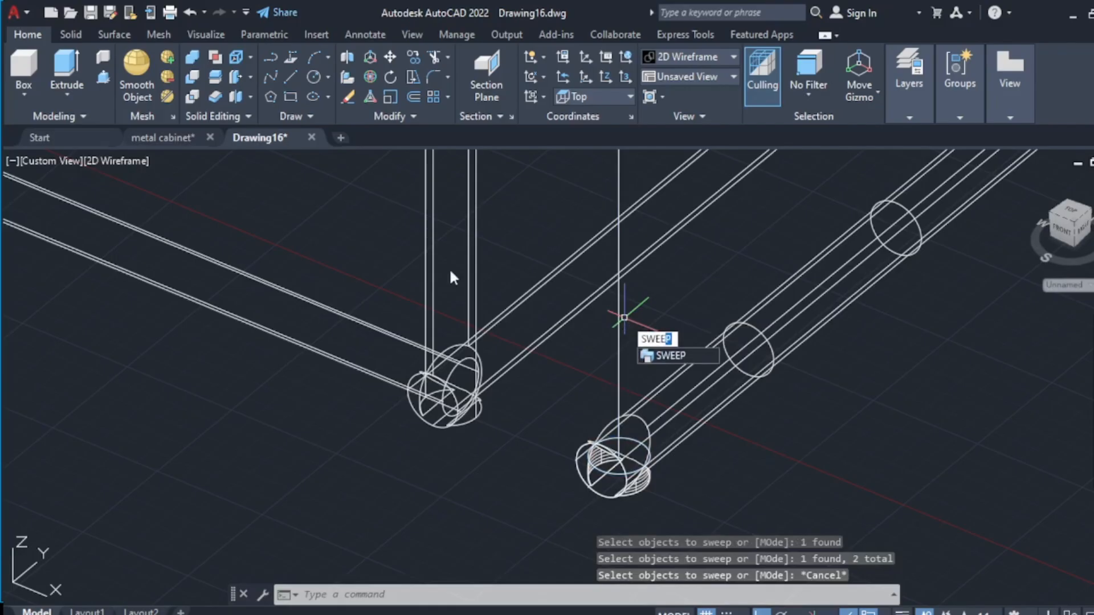
- Sweep the circle at the lower rail's end along the vertical line to form a vertical tube
type("SWEE")
key("Return")
scroll(619, 476, "up", 2)
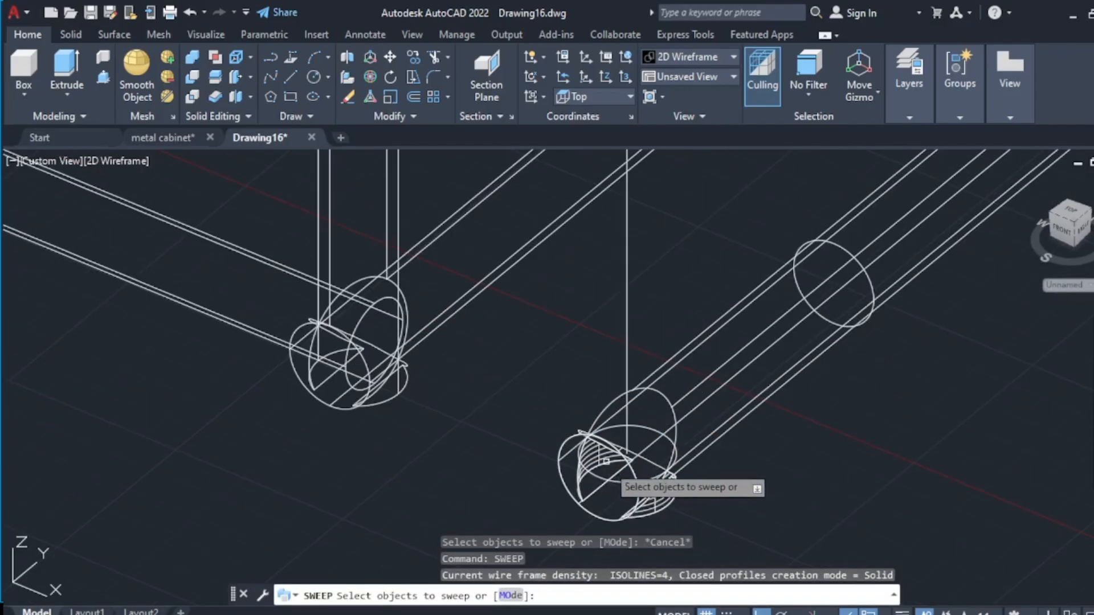
left_click(620, 483)
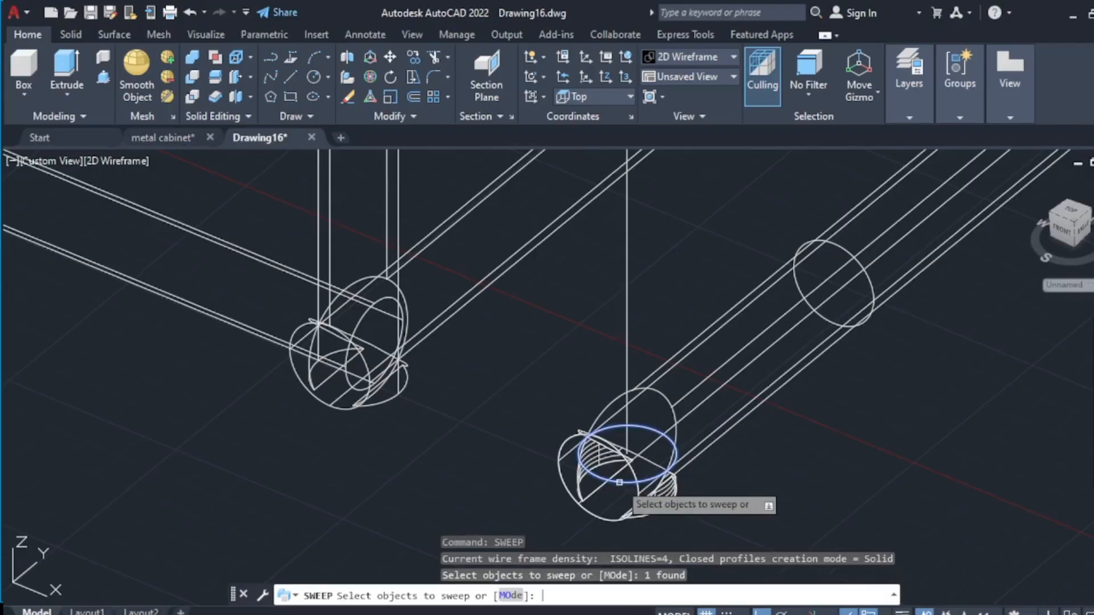
key("Return")
left_click(629, 317)
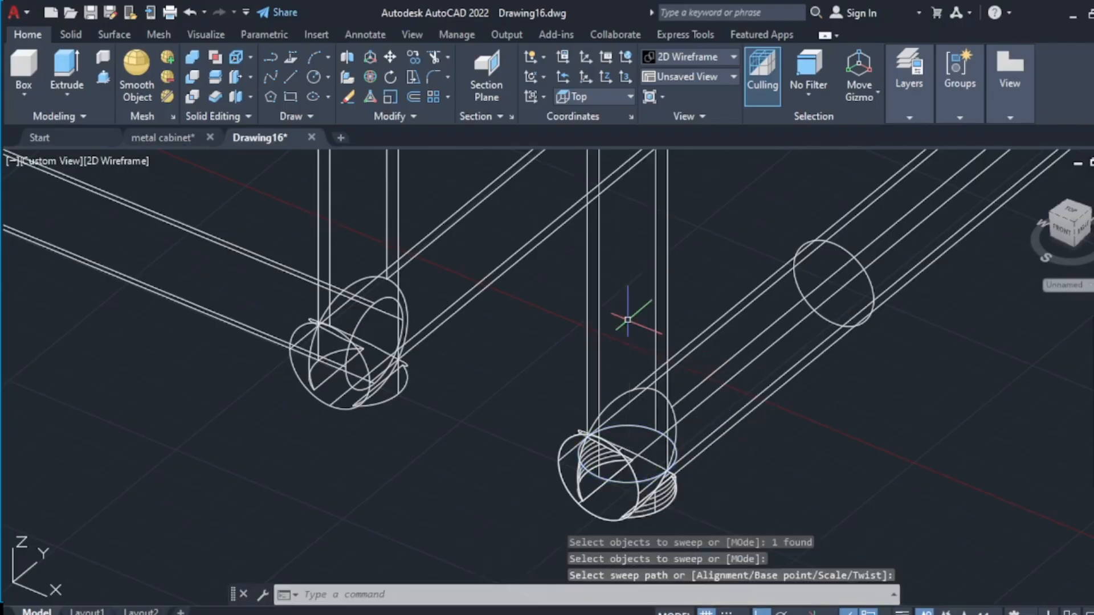
- Set the visual style of the whole frame to Shades of Gray
scroll(624, 317, "down", 6)
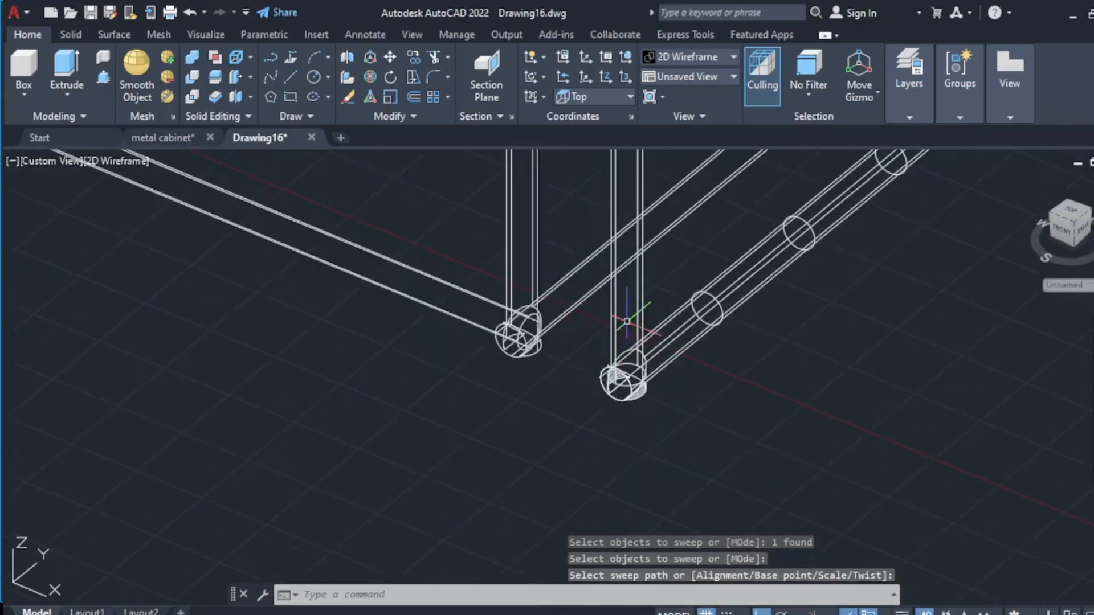
scroll(633, 354, "down", 3)
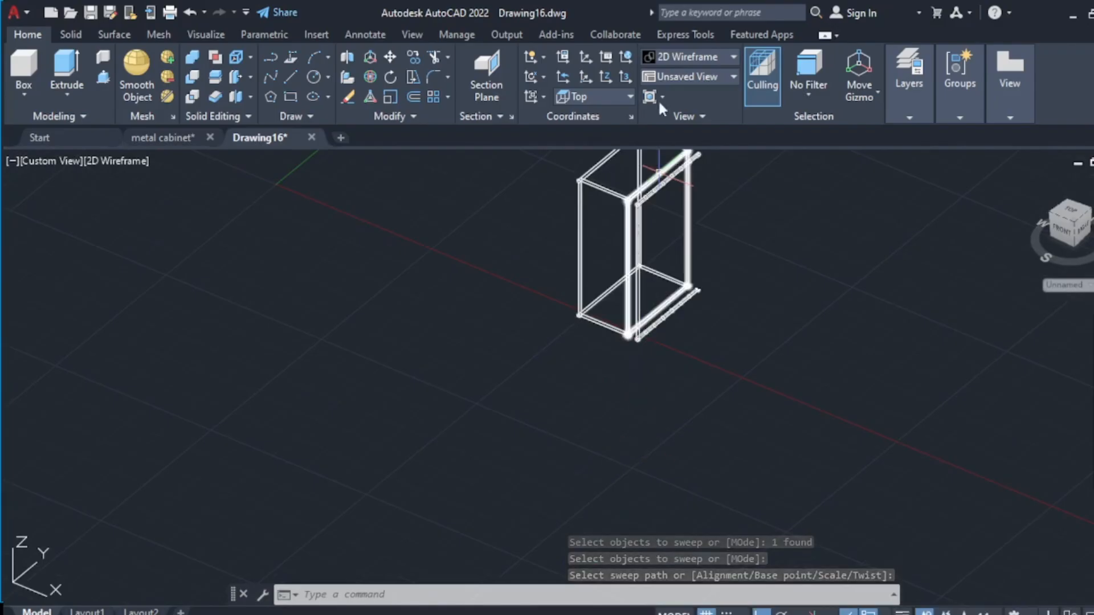
left_click(685, 57)
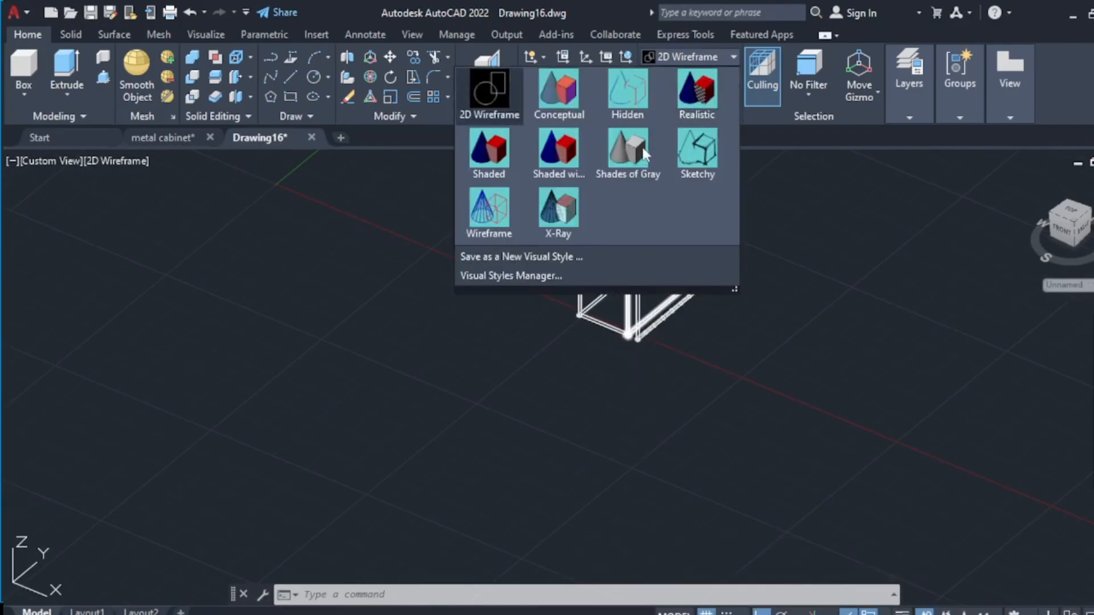
left_click(630, 215)
scroll(658, 171, "up", 8)
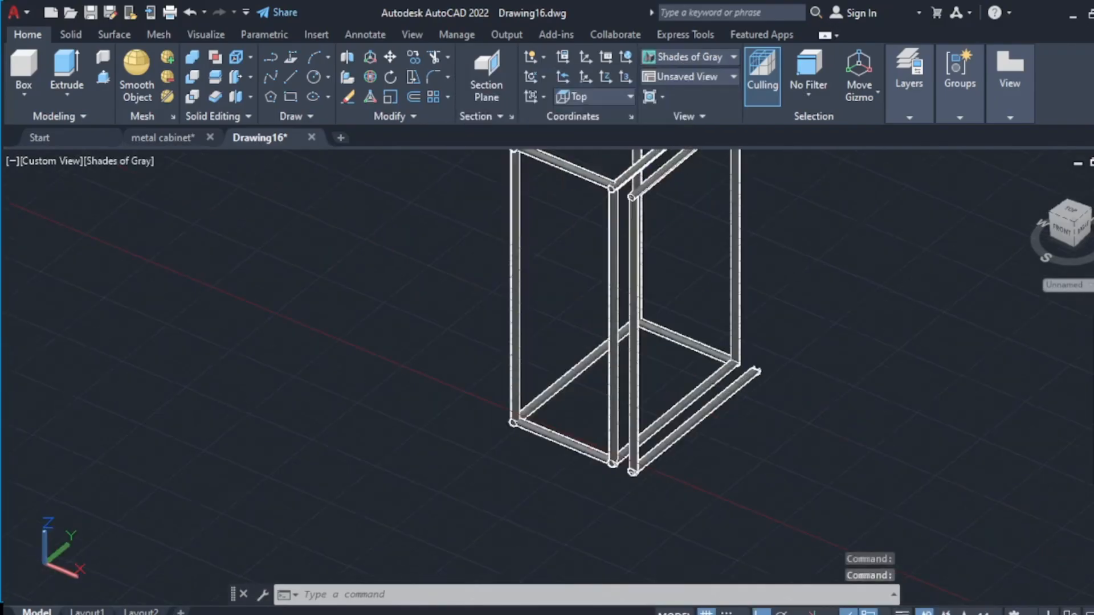
scroll(627, 342, "down", 10)
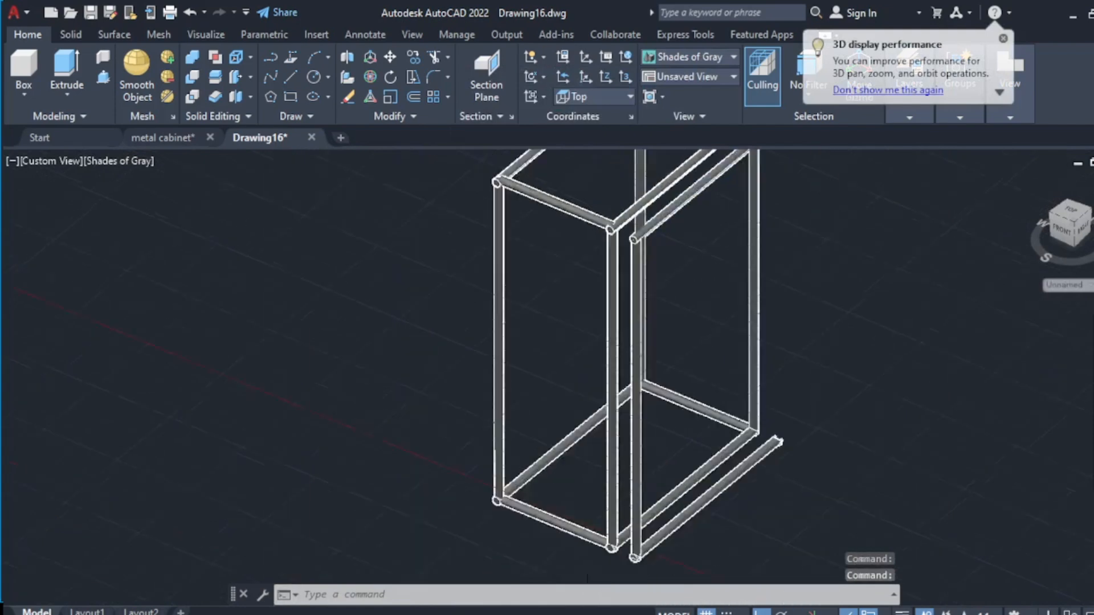
scroll(626, 393, "up", 4)
scroll(619, 336, "up", 3)
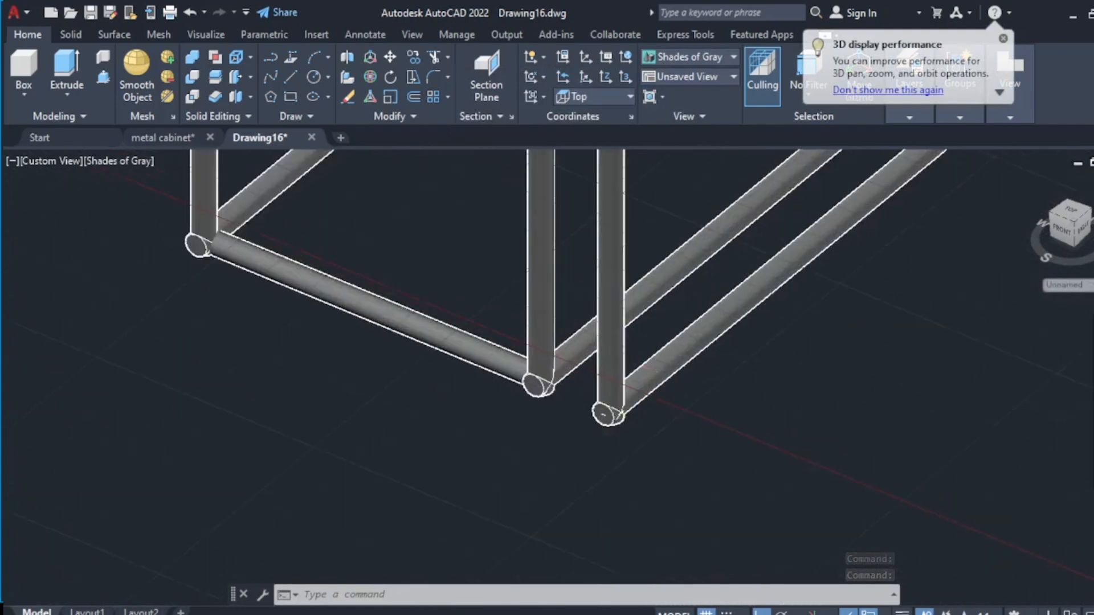
- Copy the new vertical tube about 169 units along the separate rails to their opposite ends
left_click(620, 337)
right_click(620, 336)
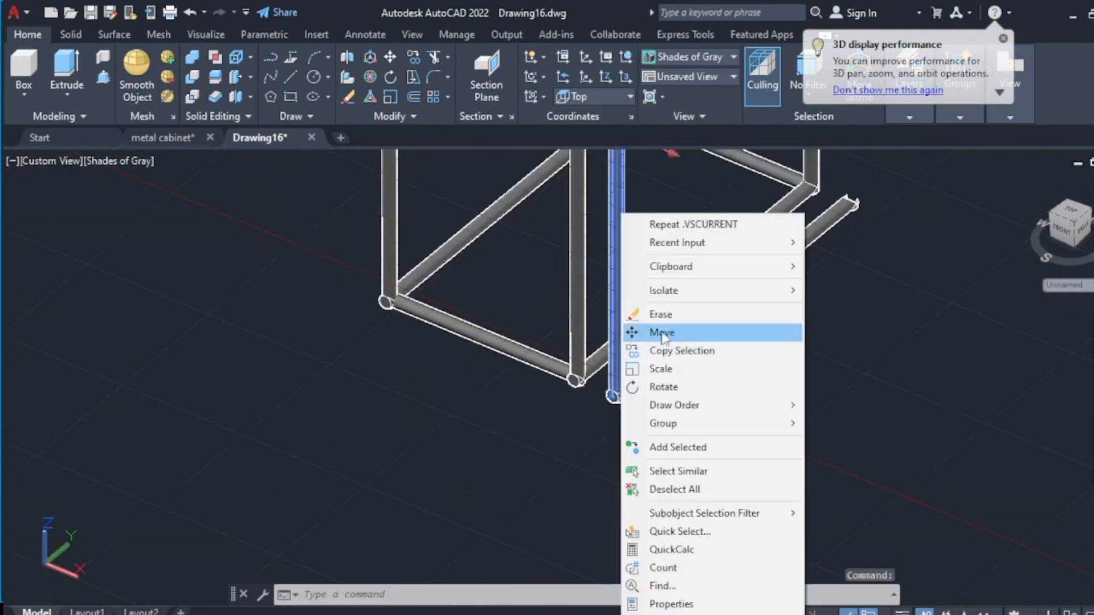
left_click(664, 349)
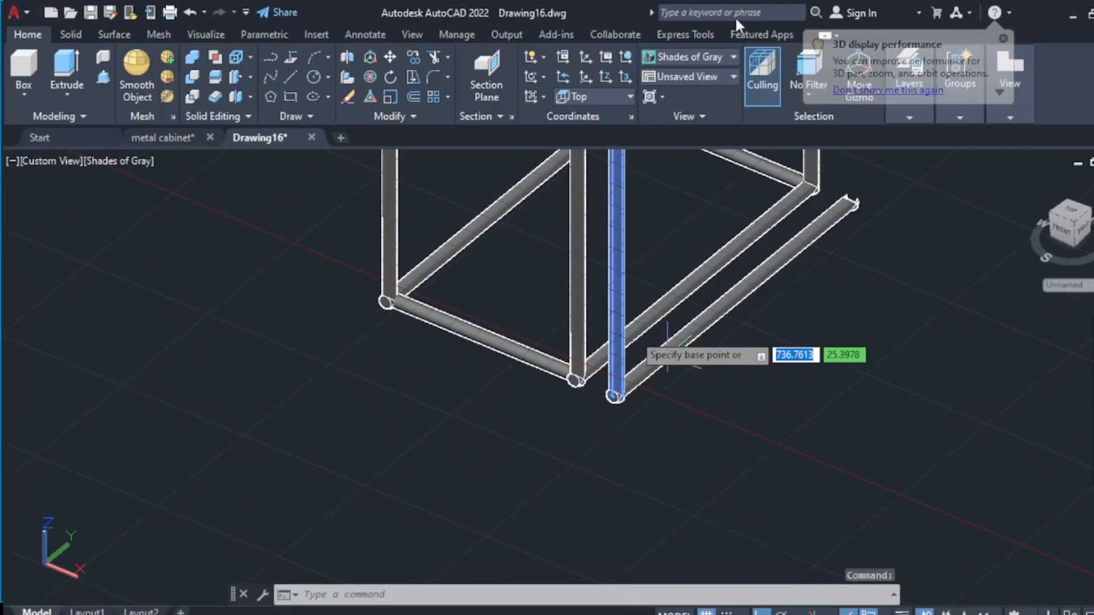
left_click(609, 296)
scroll(704, 239, "down", 4)
scroll(775, 205, "up", 1)
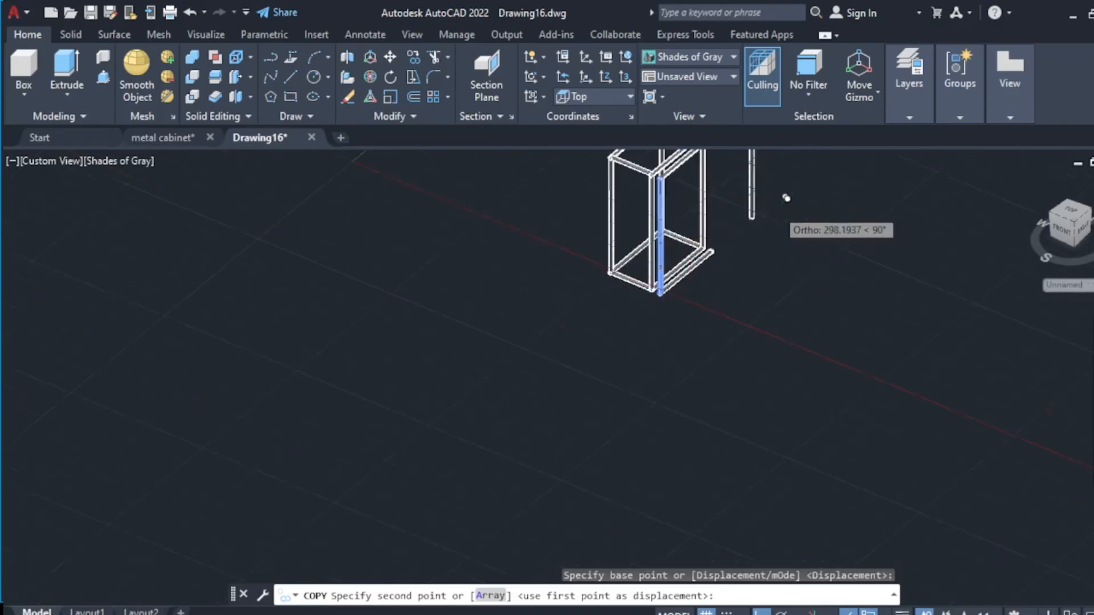
scroll(784, 198, "up", 2)
scroll(737, 206, "down", 5)
middle_click_drag(737, 207, 748, 357)
scroll(748, 363, "up", 3)
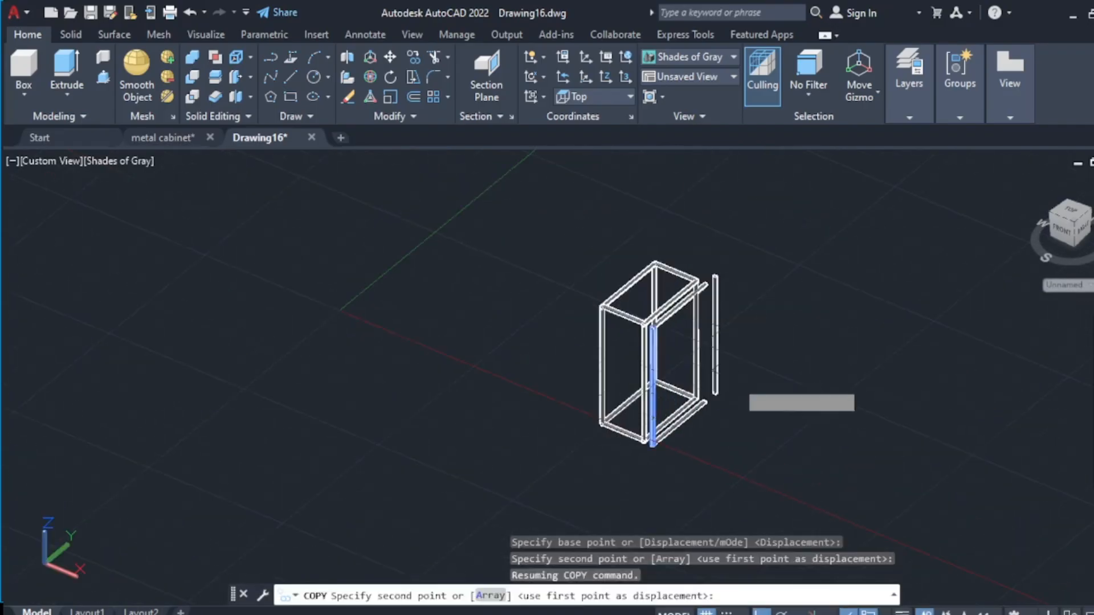
scroll(703, 391, "up", 2)
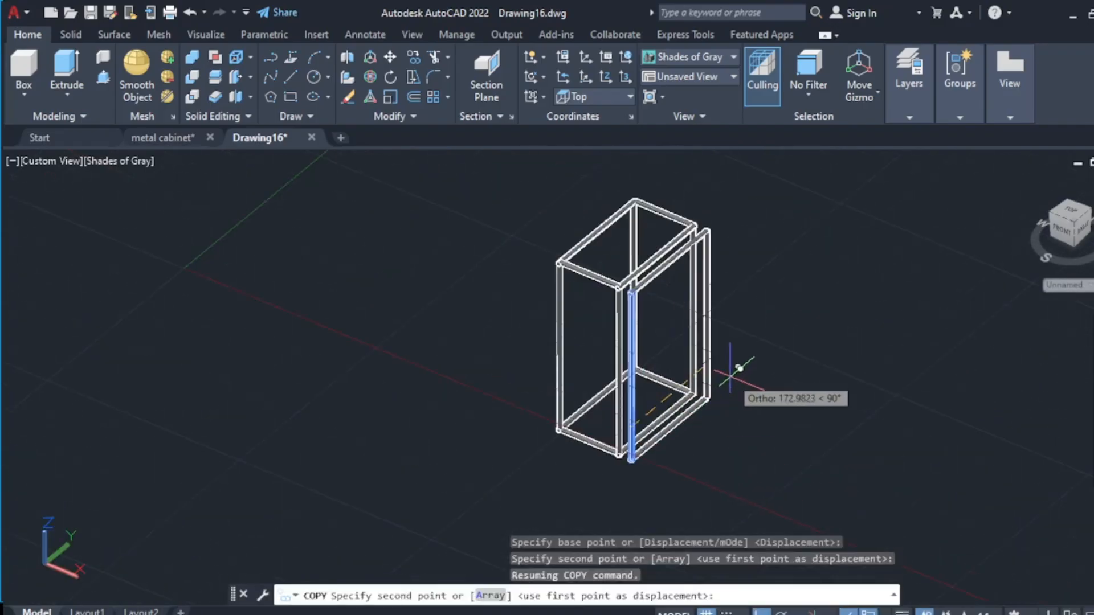
scroll(739, 369, "up", 5)
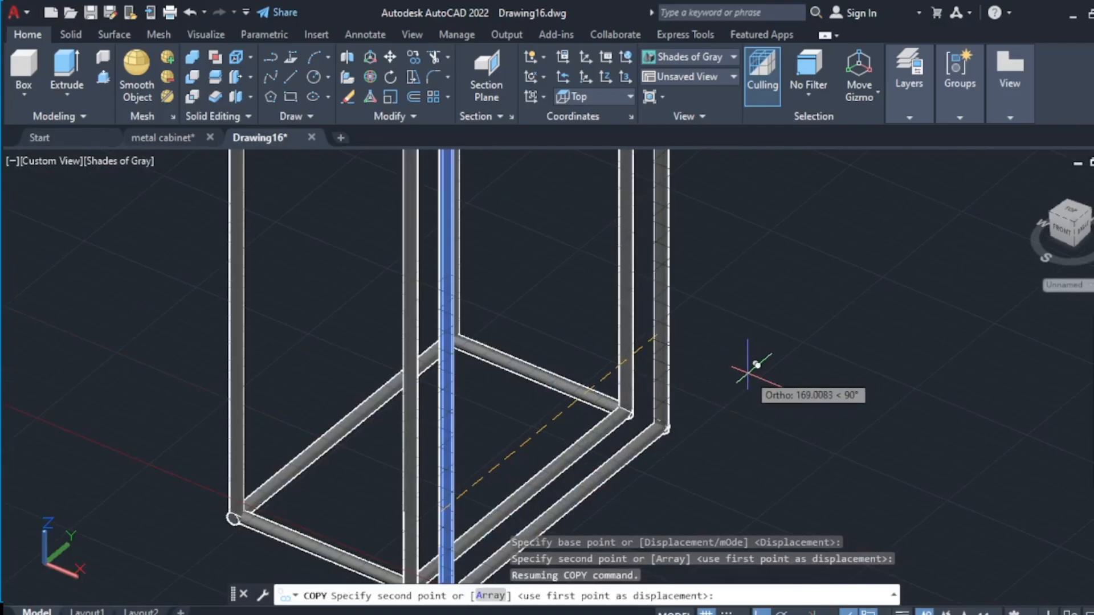
left_click(760, 399)
key("Escape")
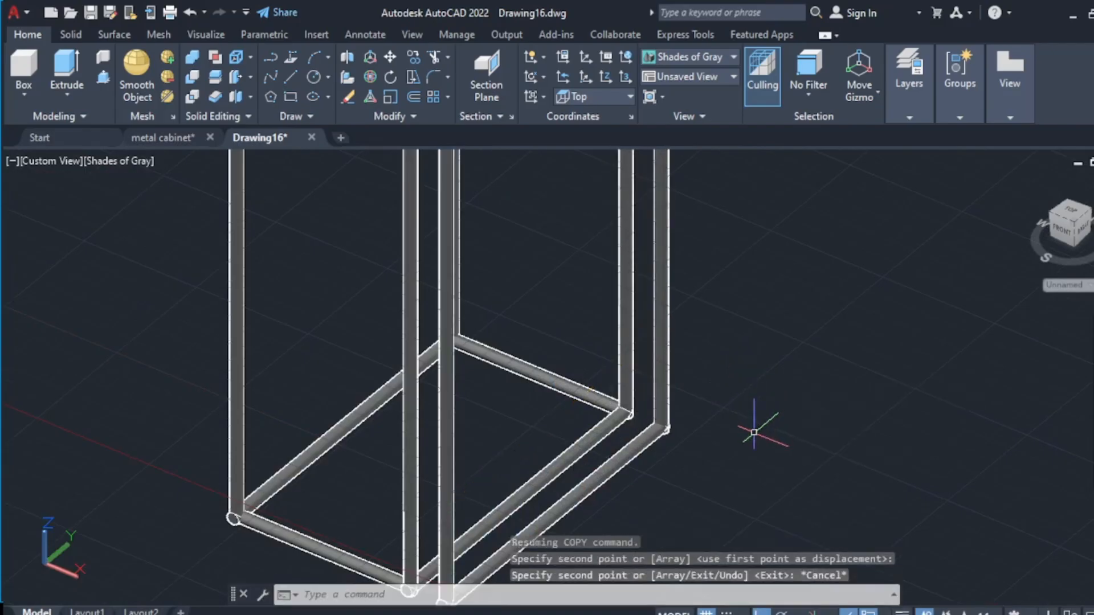
- Press-pull the lower end face of the separate frame's vertical tube down to the underside of the lower rail
scroll(758, 430, "down", 3)
middle_click_drag(835, 420, 563, 374, "shift")
scroll(638, 524, "up", 7)
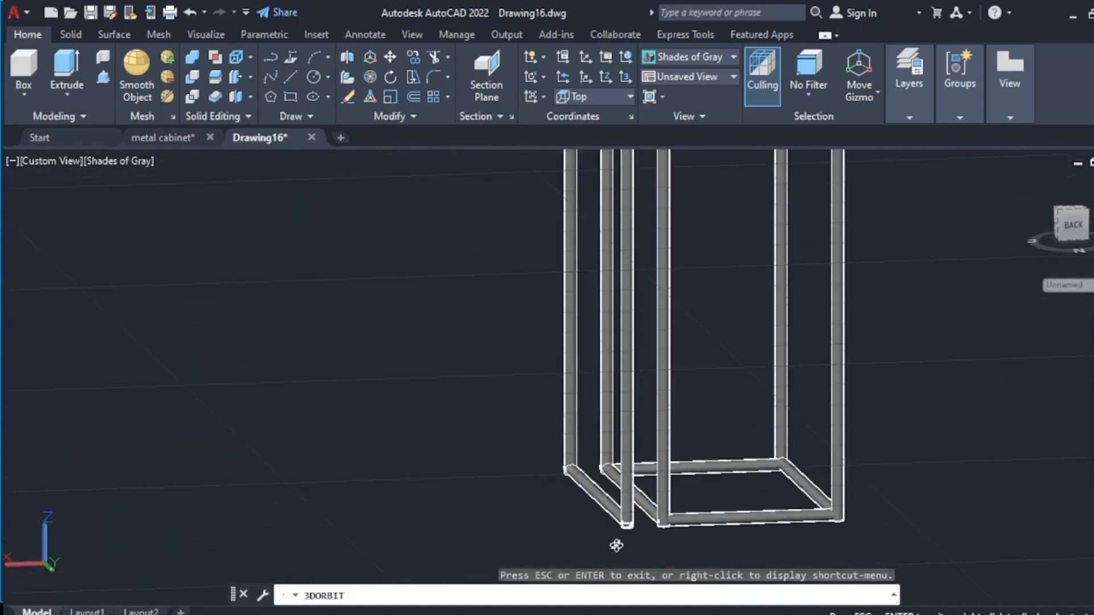
scroll(599, 511, "up", 6)
middle_click_drag(743, 517, 608, 471, "shift")
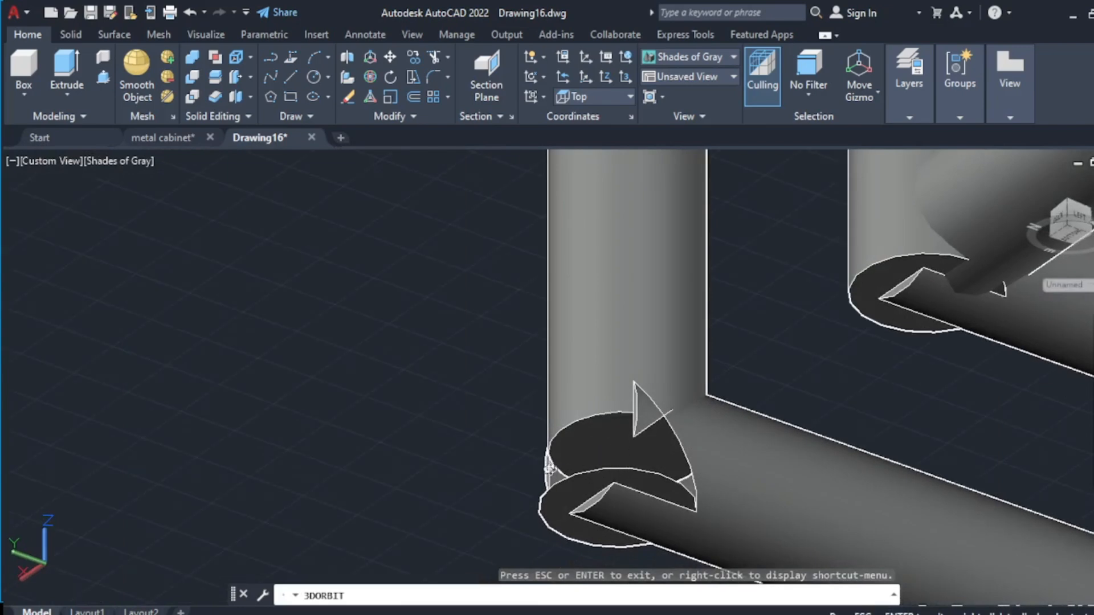
key("Escape")
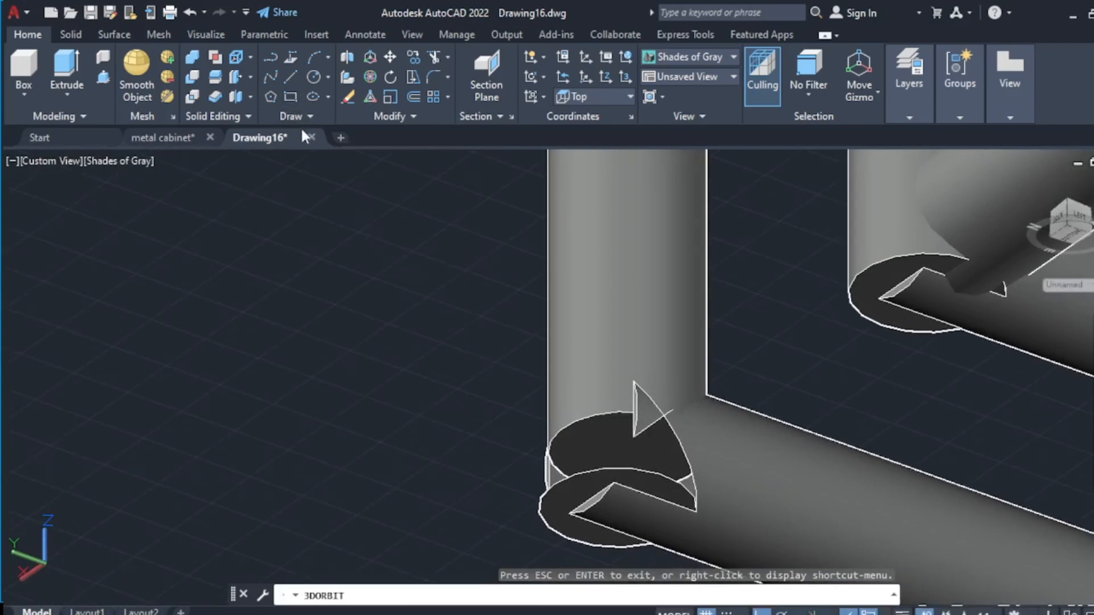
left_click(104, 82)
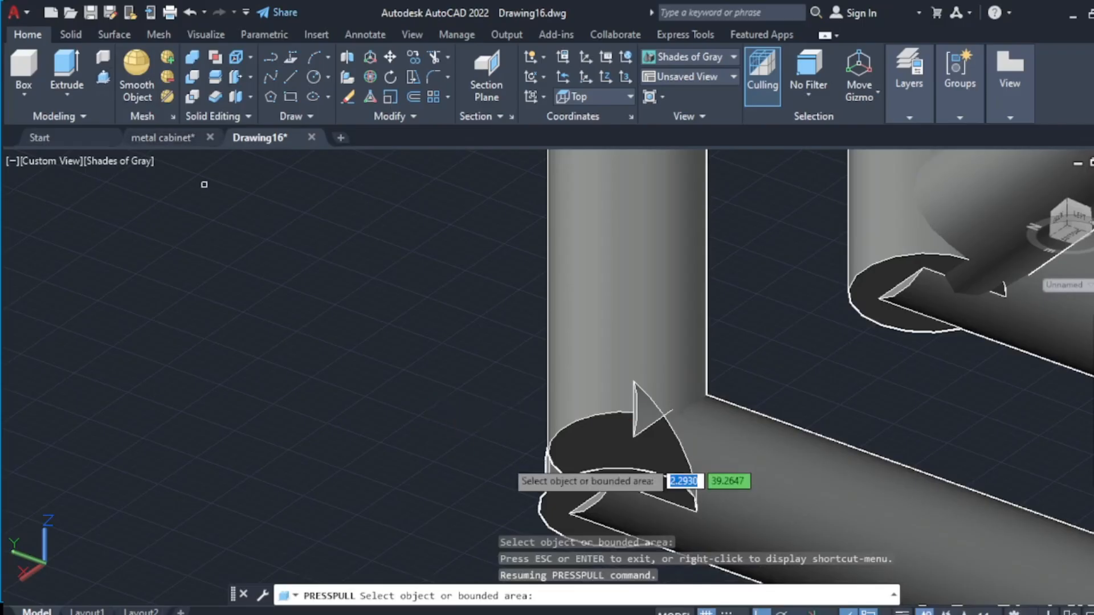
left_click(587, 441)
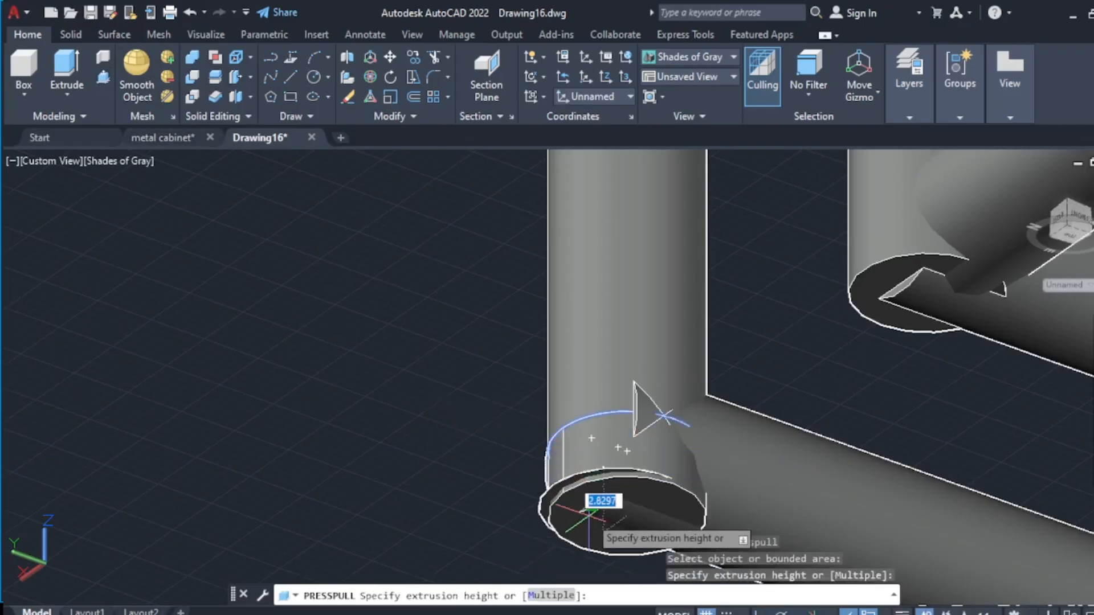
scroll(588, 512, "up", 2)
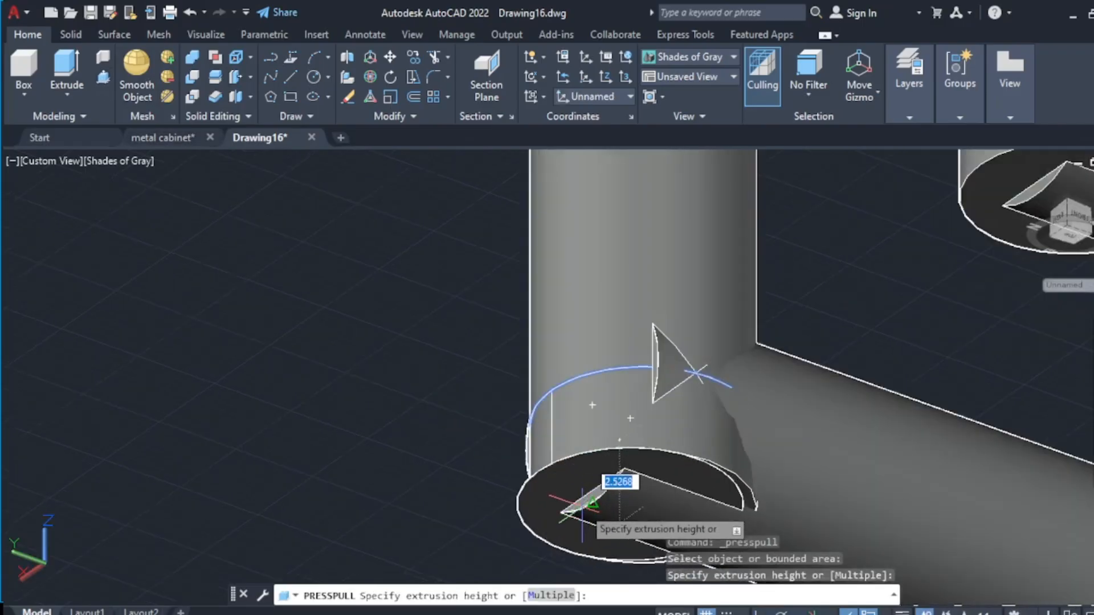
left_click(582, 508)
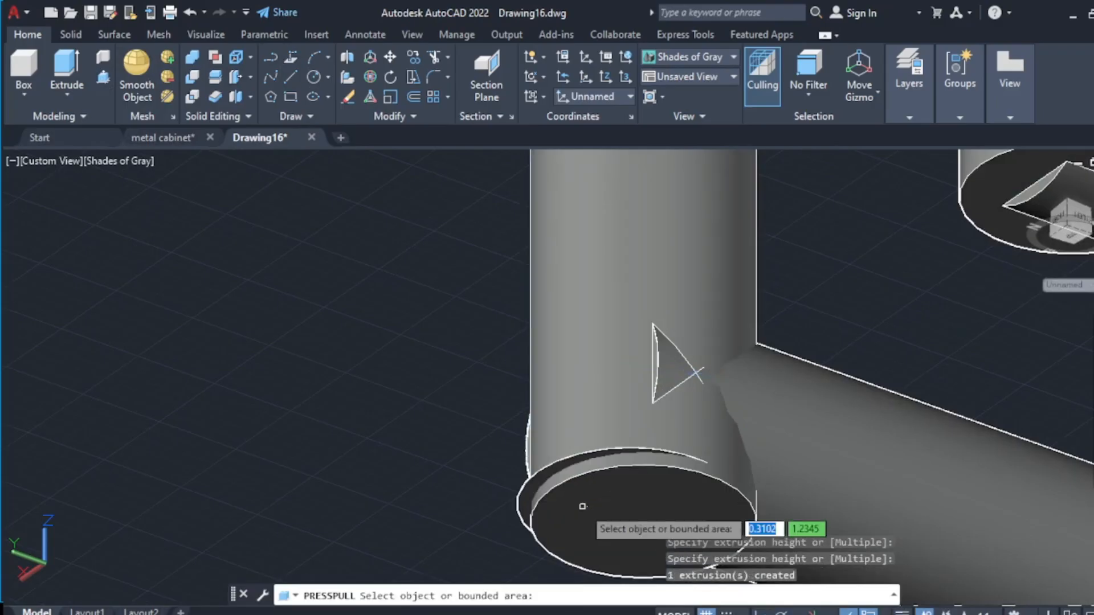
key("Return")
- Erase the thin crescent-shaped piece protruding around the vertical tube's lower end
left_click(529, 487)
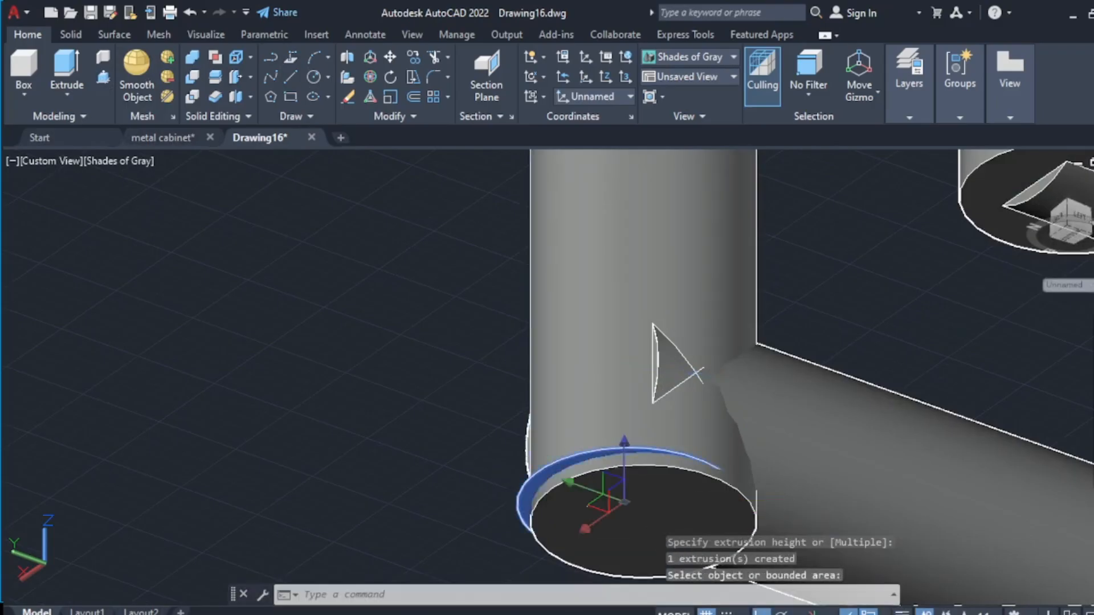
right_click(529, 487)
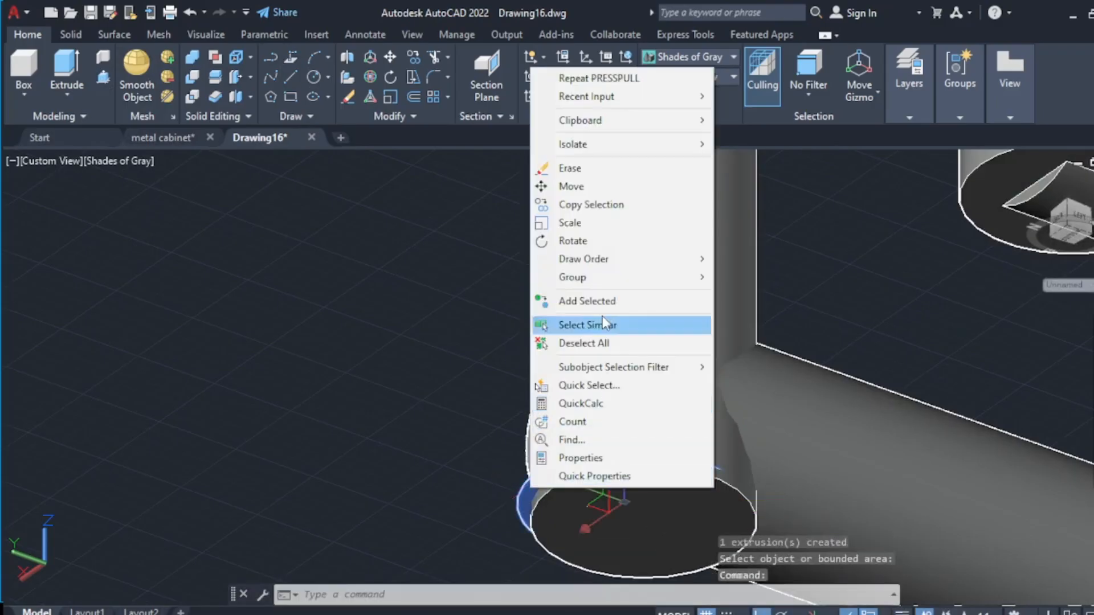
left_click(592, 170)
- Examine the tube joints at the lower corners and the upper rails from several directions
scroll(678, 388, "down", 5)
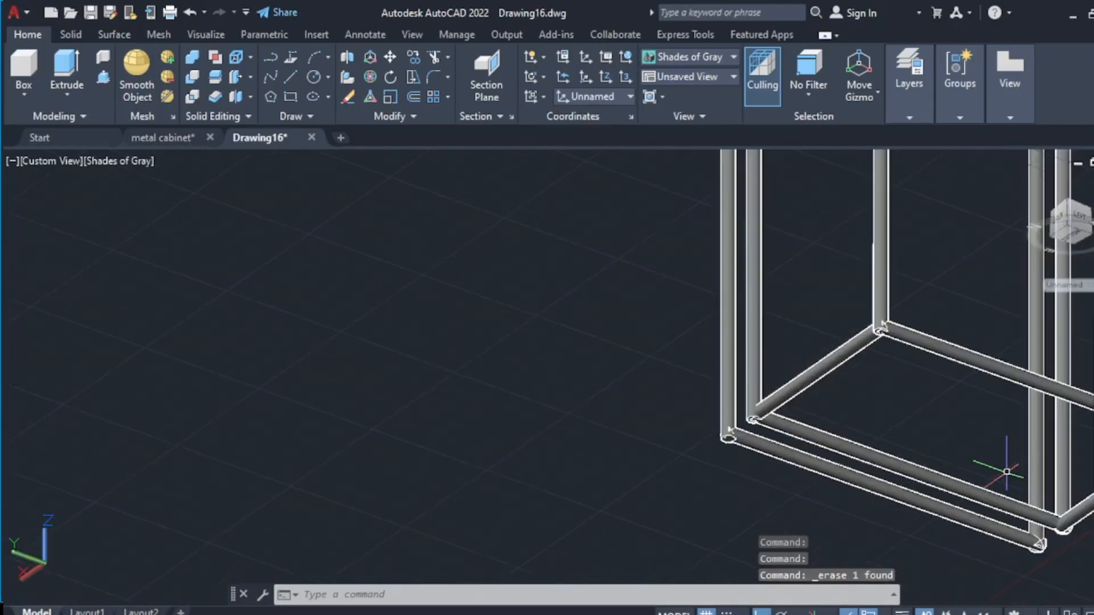
middle_click_drag(882, 324, 883, 474, "shift")
scroll(721, 364, "up", 7)
scroll(784, 345, "down", 6)
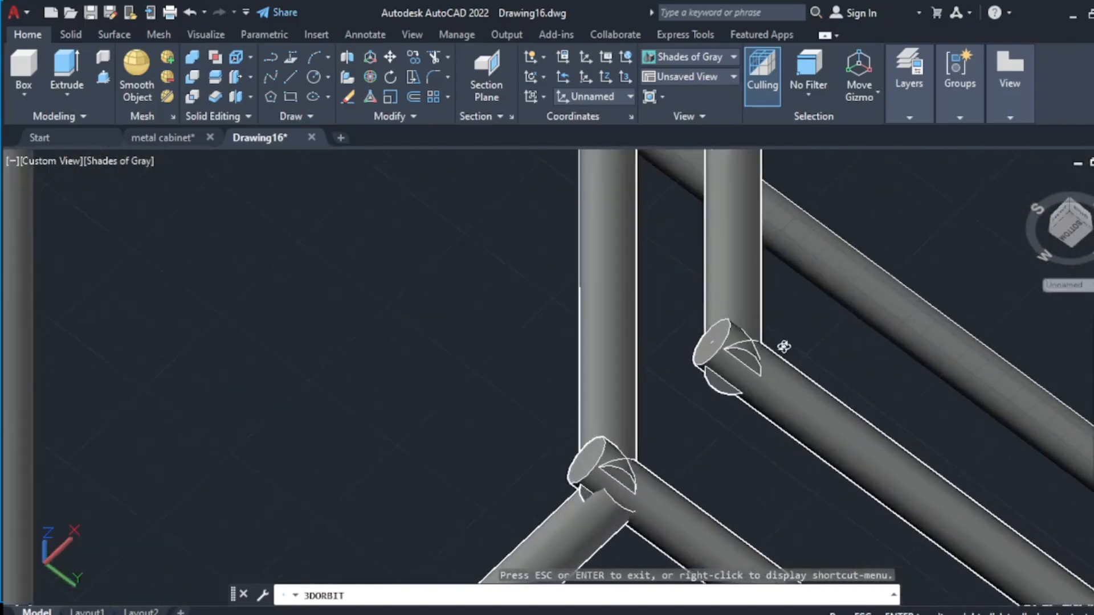
left_click_drag(800, 296, 821, 437)
scroll(813, 305, "down", 7)
left_click_drag(810, 280, 843, 349)
scroll(826, 281, "up", 6)
scroll(825, 281, "up", 5)
left_click_drag(825, 280, 729, 218)
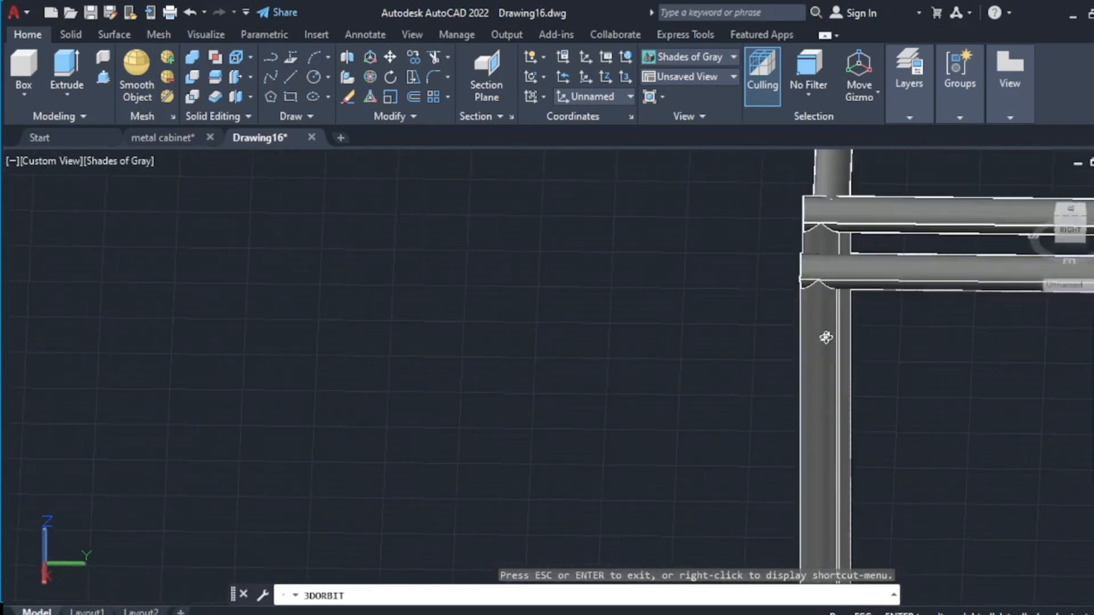
key("Escape")
scroll(849, 359, "down", 10)
scroll(900, 458, "up", 3)
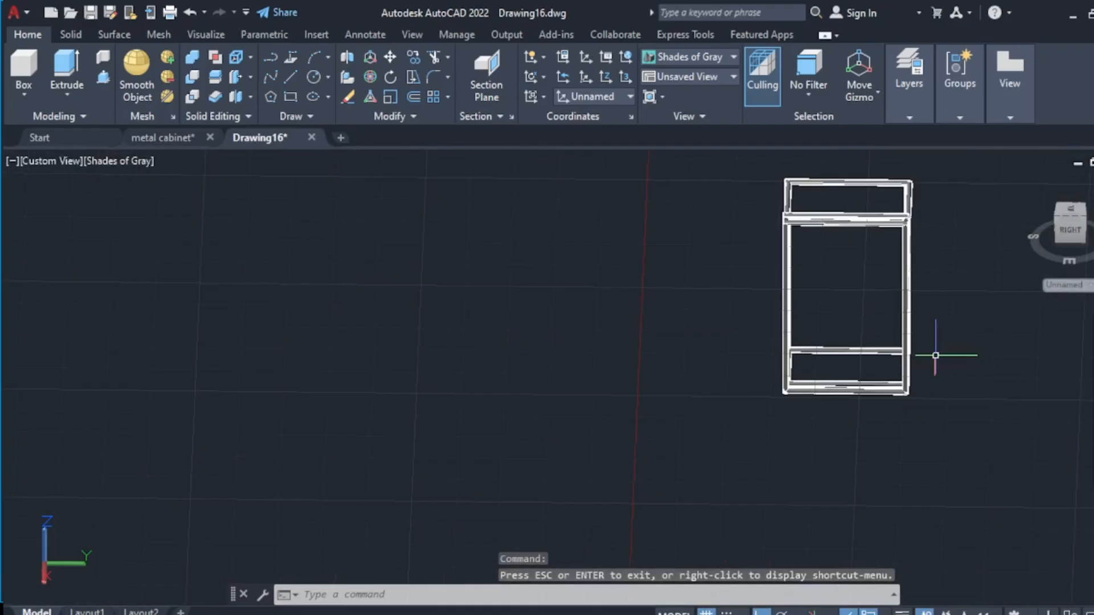
- Set the model to the SE Isometric view
scroll(938, 239, "down", 5)
scroll(984, 252, "up", 5)
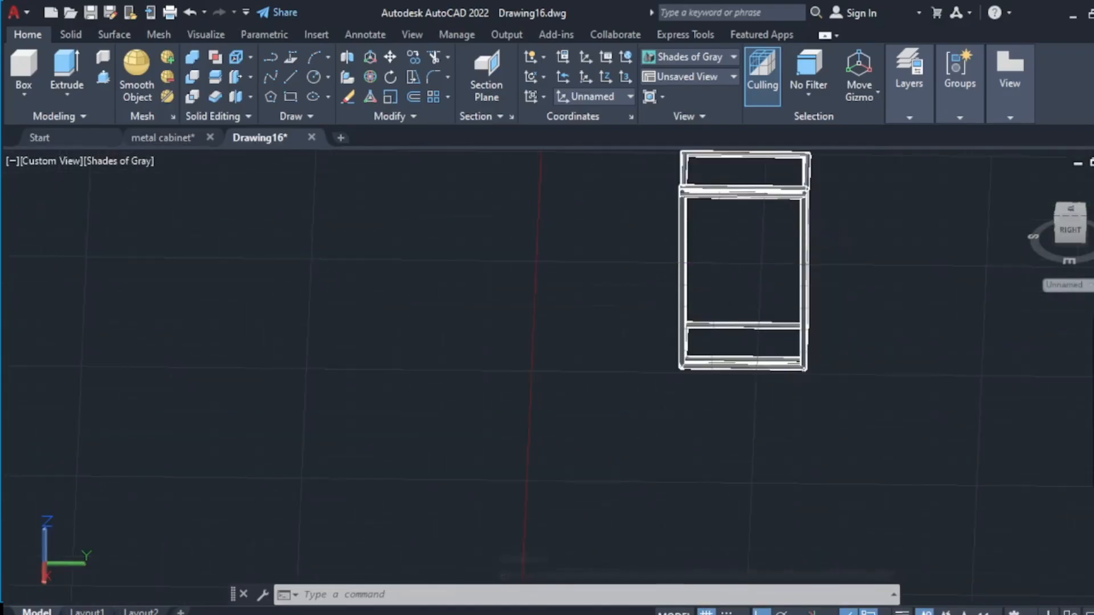
left_click(695, 79)
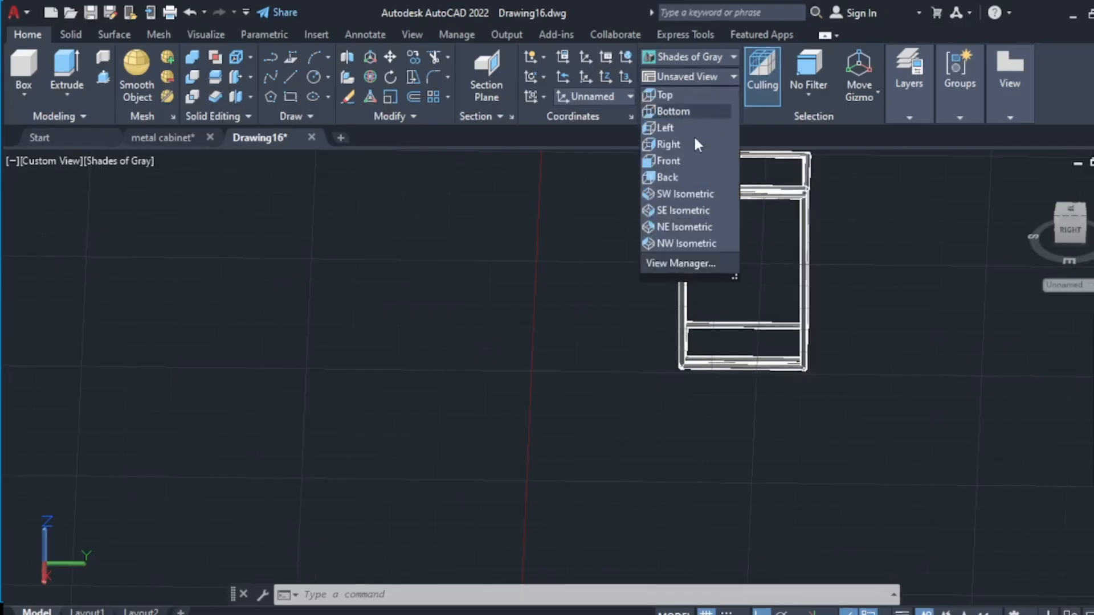
left_click(693, 208)
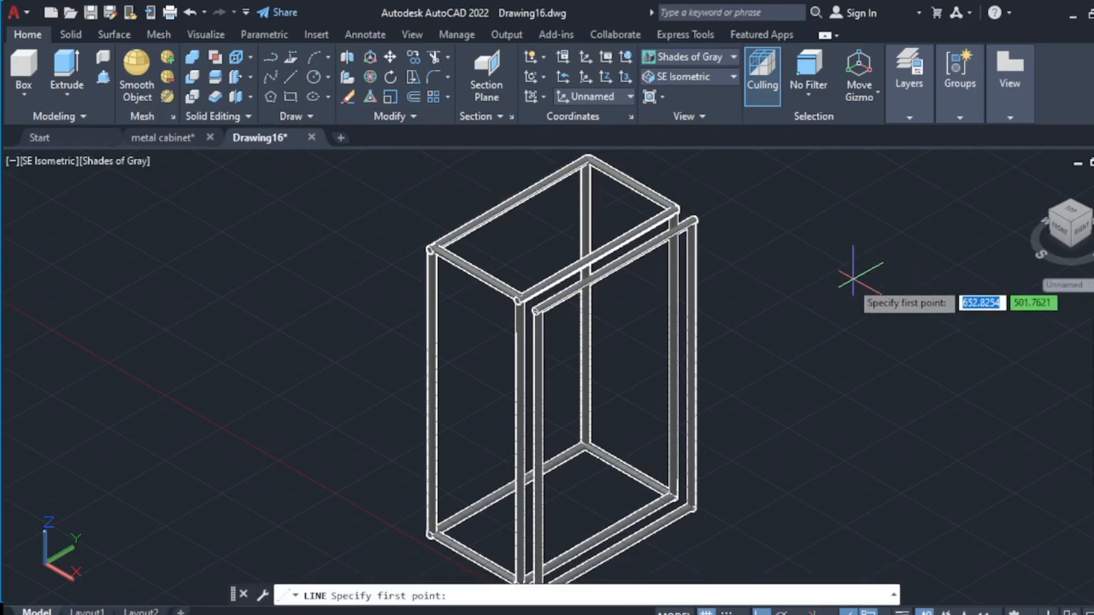
- Draw a 5 by 5 square from lines on the horizontal plane, in the empty space beside the separate front frame
left_click(824, 289)
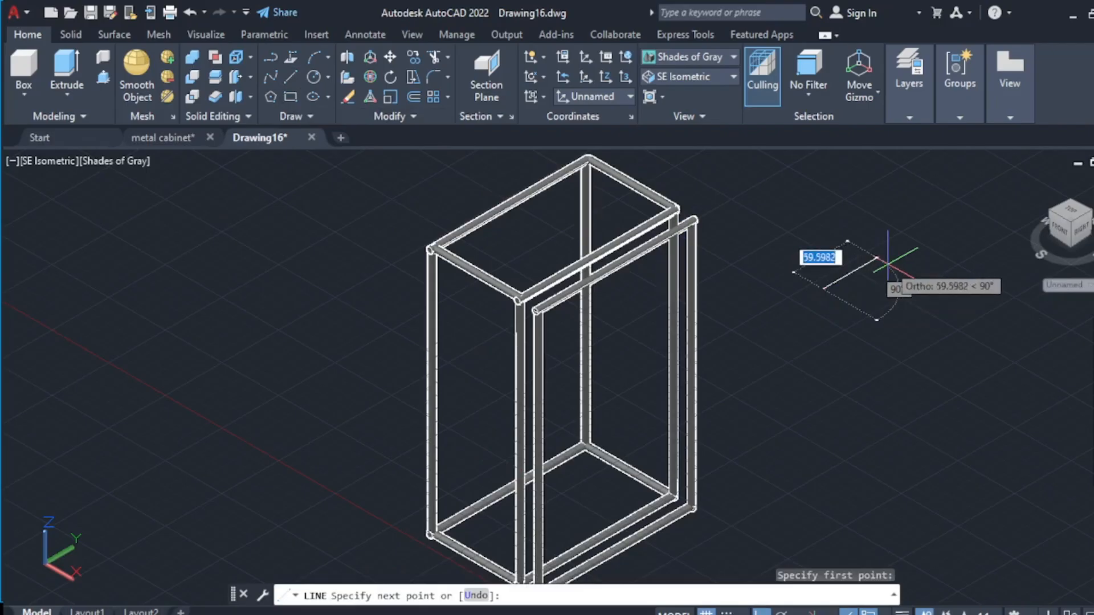
type("5")
key("Return")
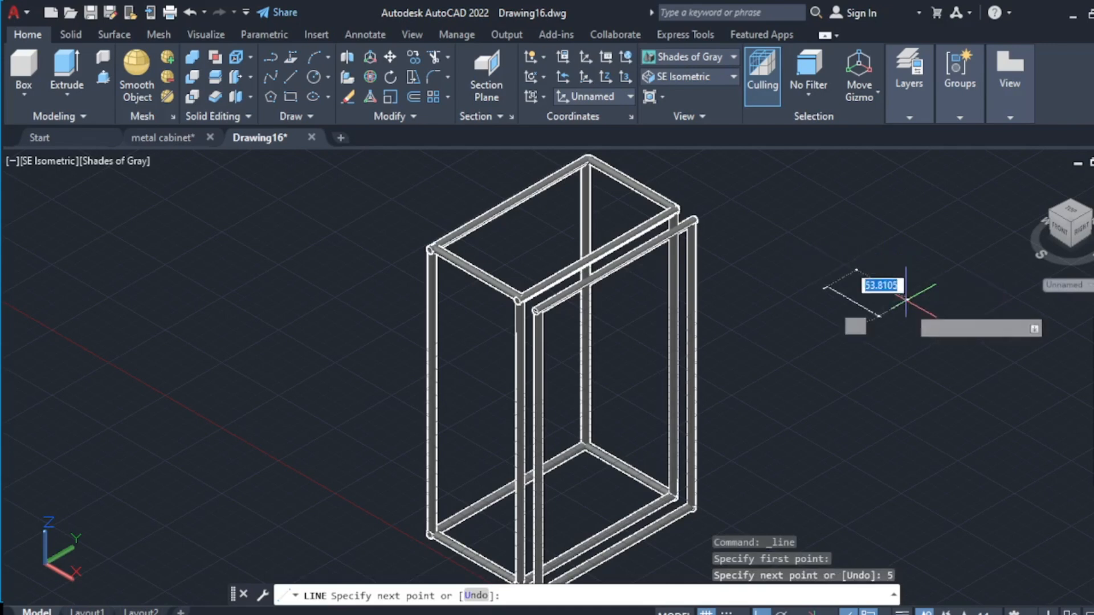
type("5")
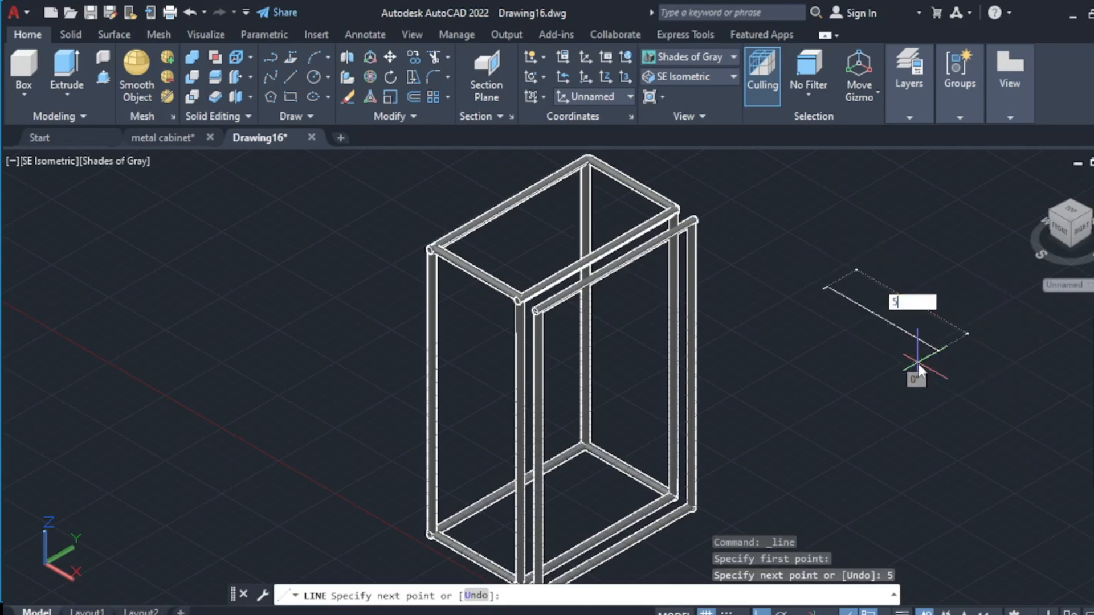
key("Return")
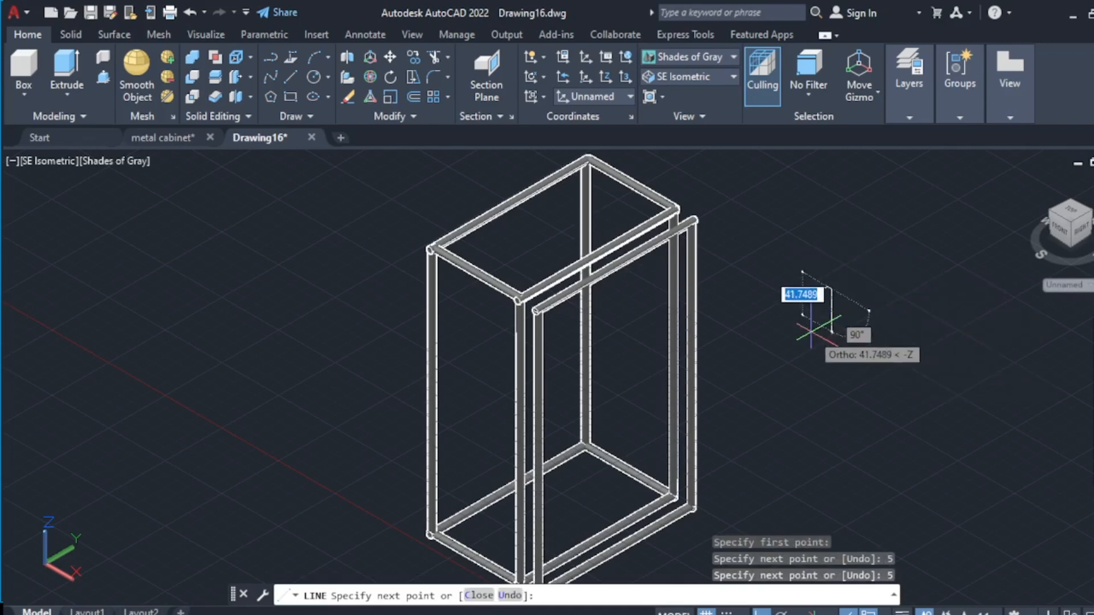
type("5")
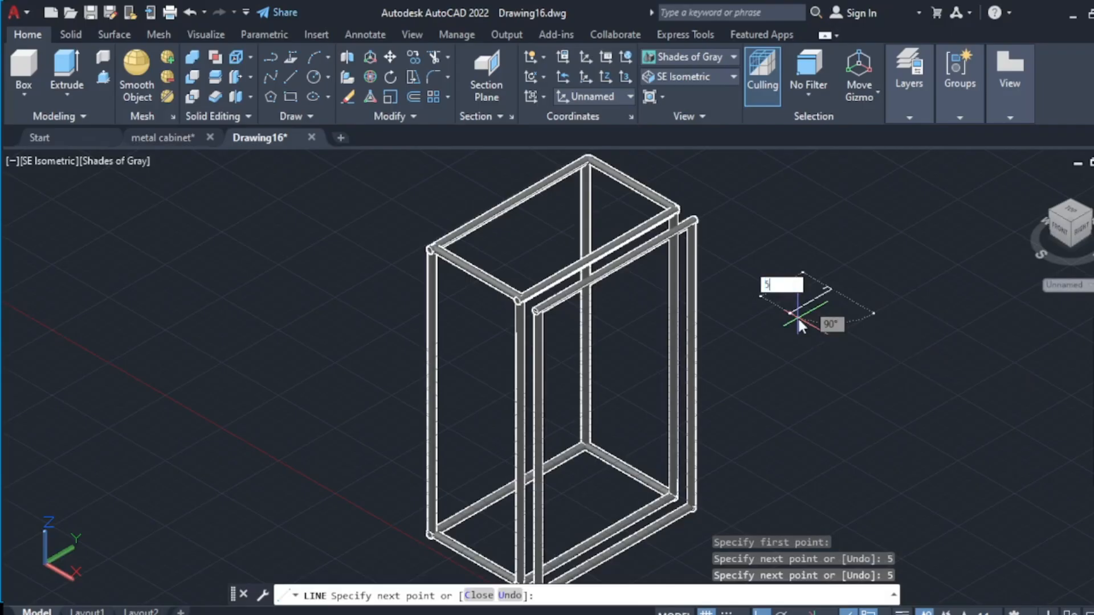
key("Return")
scroll(797, 253, "up", 2)
scroll(800, 252, "up", 6)
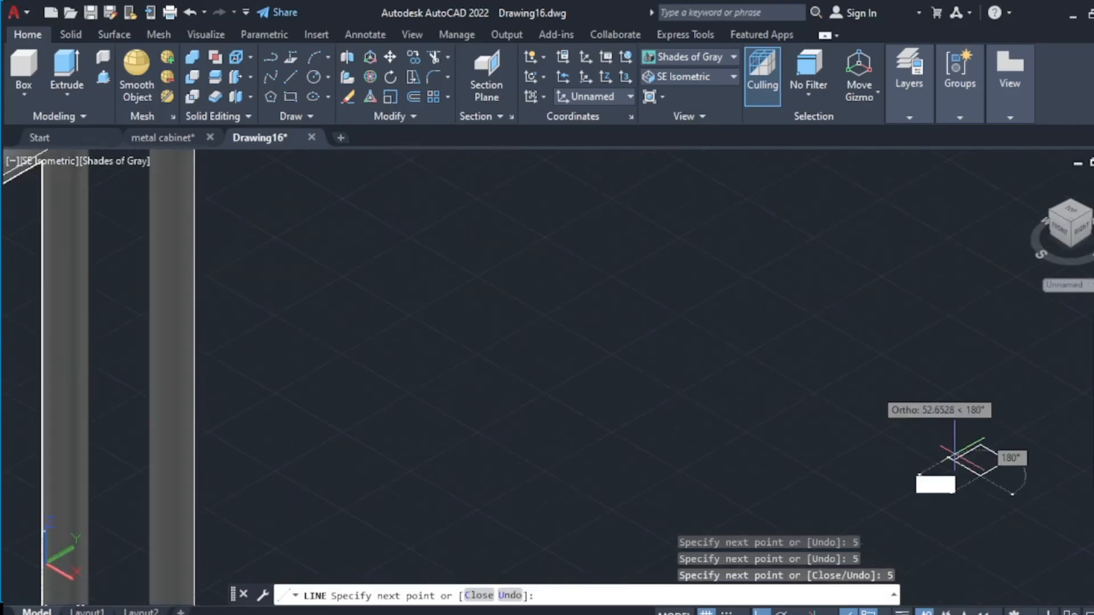
scroll(1025, 513, "up", 5)
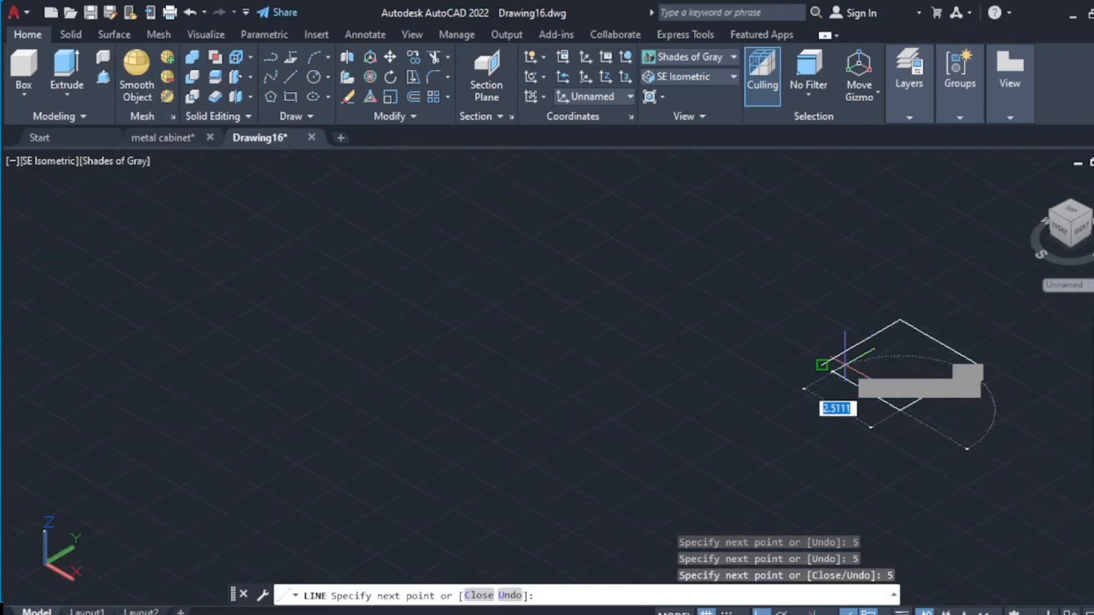
scroll(818, 366, "up", 1)
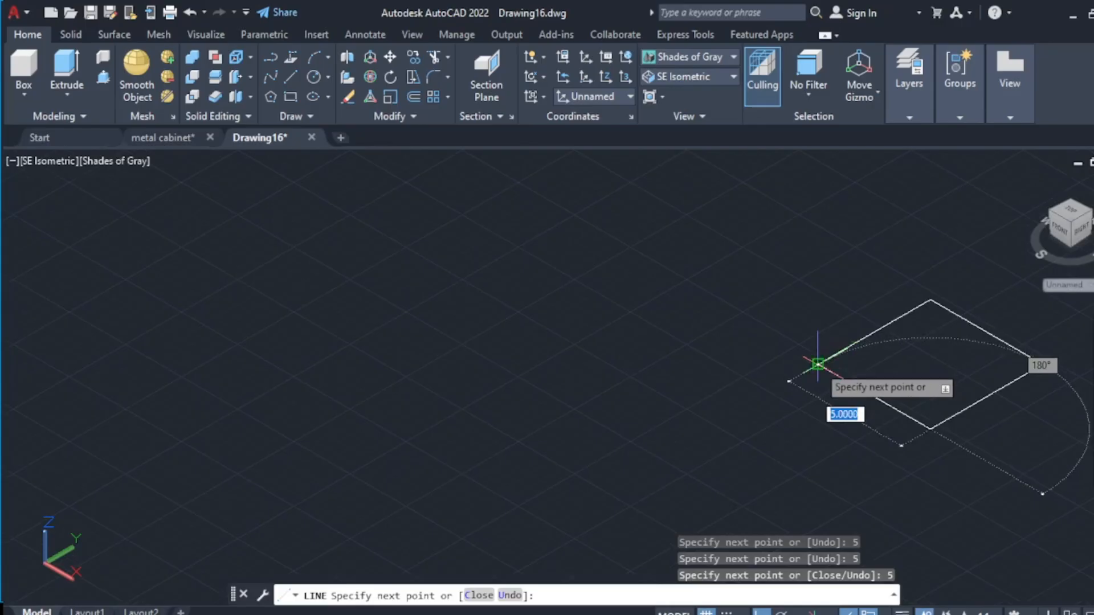
left_click(818, 363)
key("Escape")
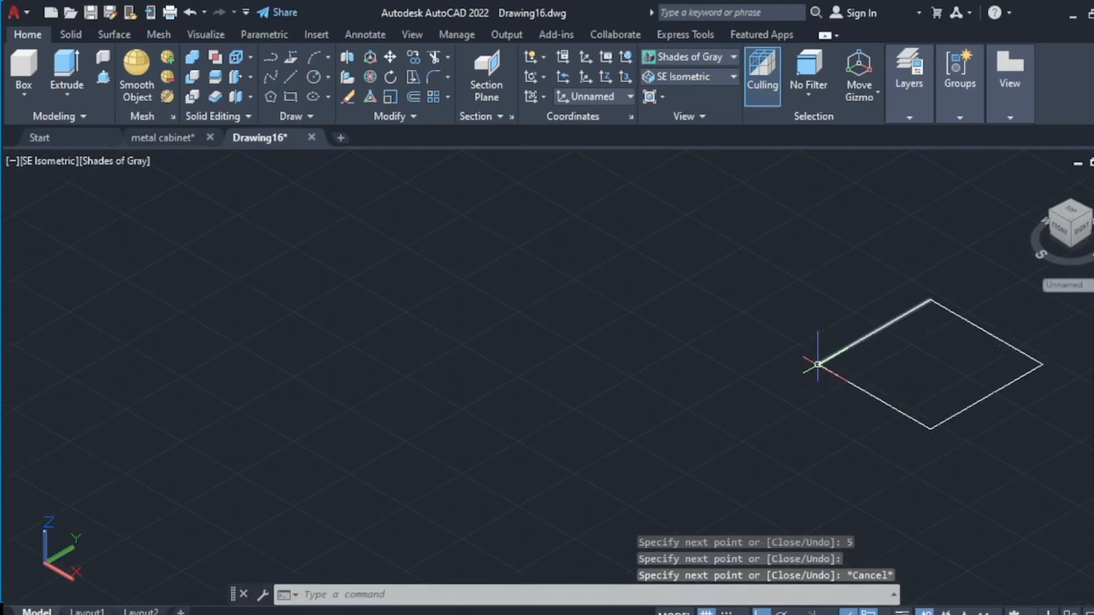
scroll(962, 424, "down", 2)
scroll(994, 385, "up", 2)
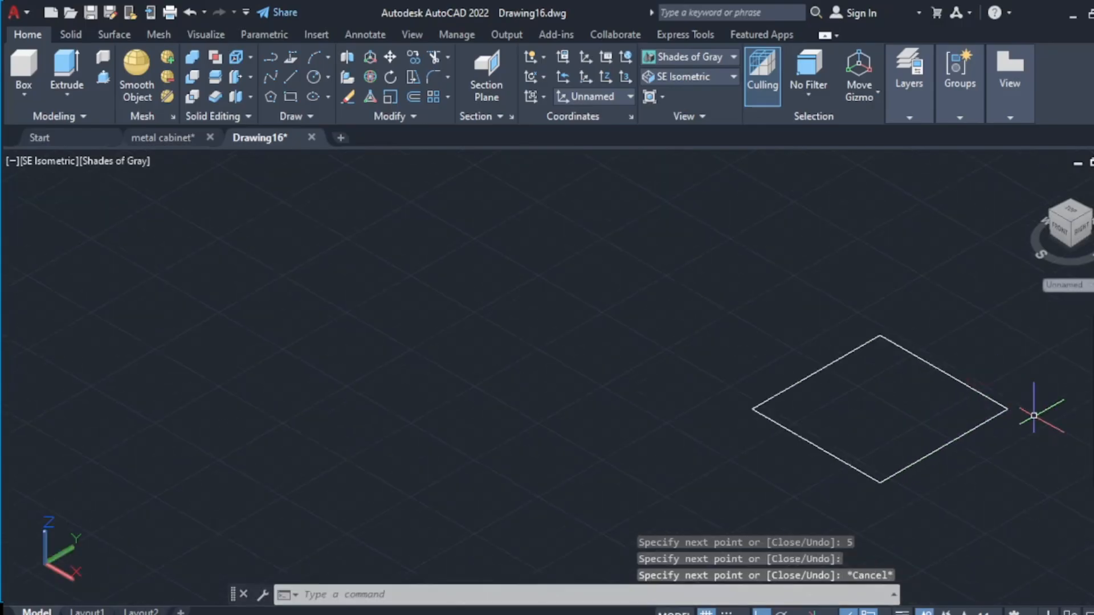
scroll(908, 392, "down", 2)
scroll(815, 384, "down", 1)
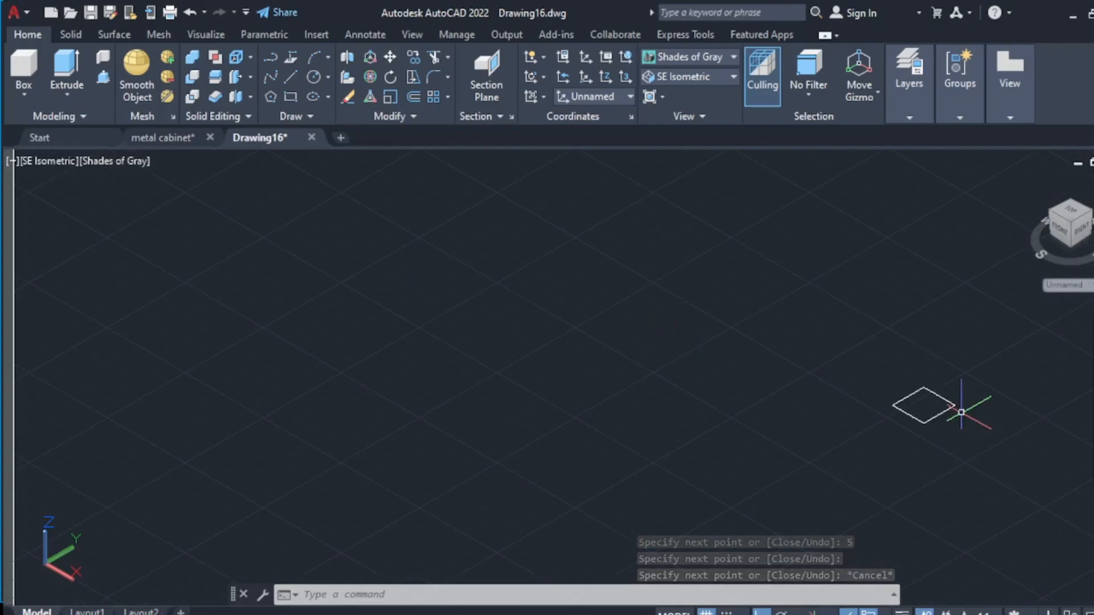
scroll(963, 414, "up", 5)
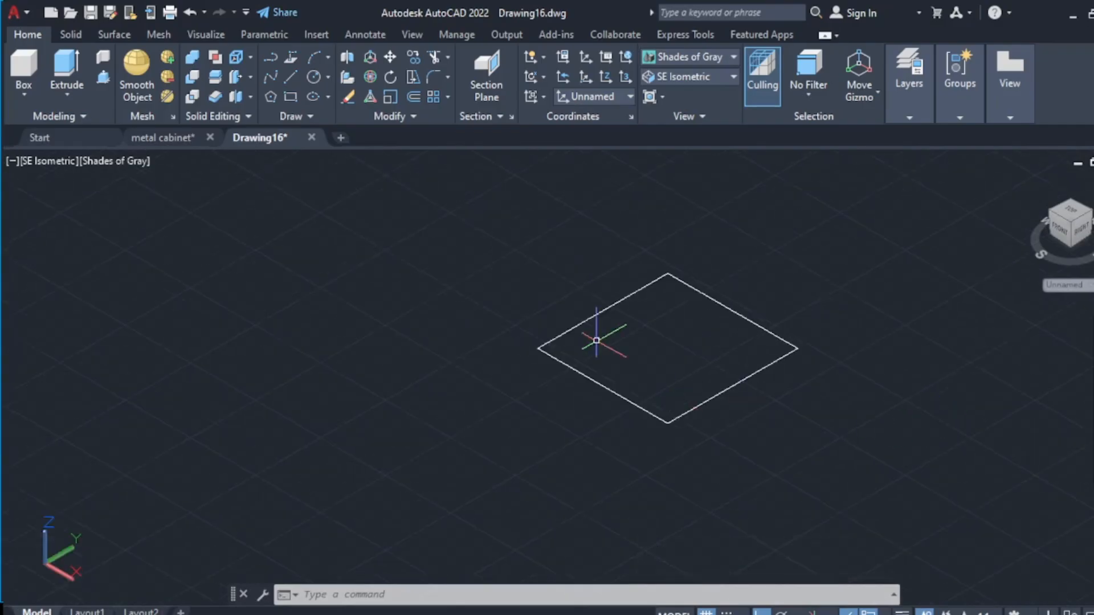
left_click(76, 68)
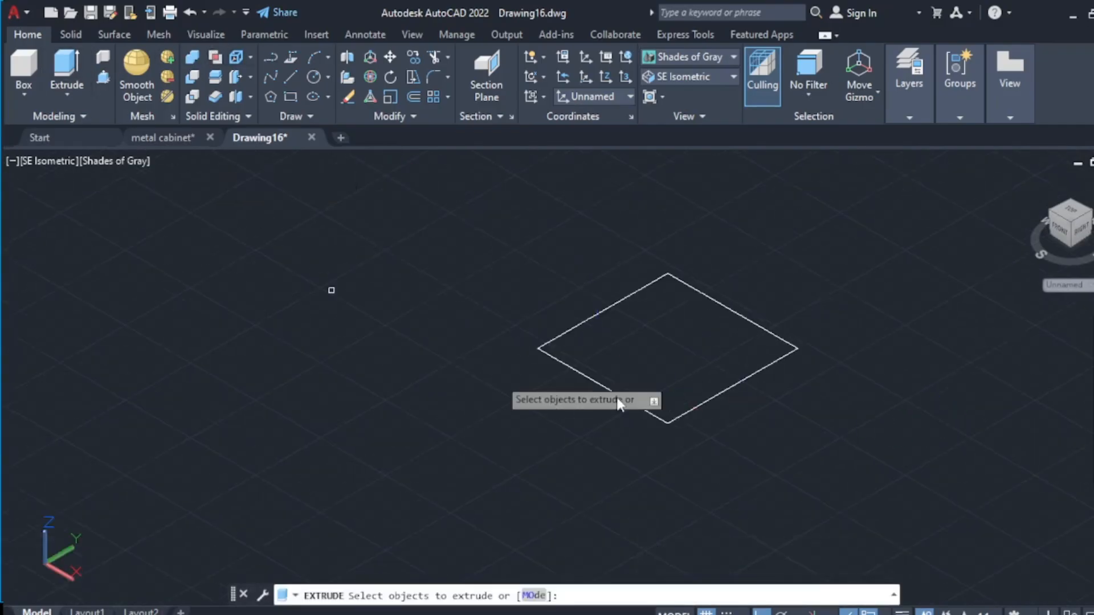
left_click(771, 232)
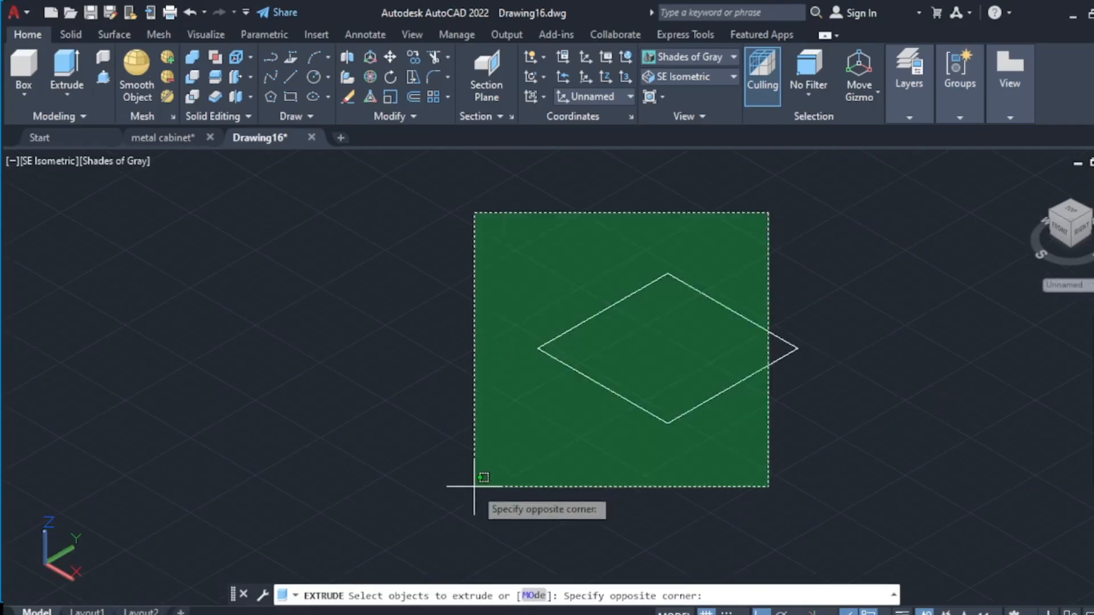
left_click(447, 480)
right_click(605, 410)
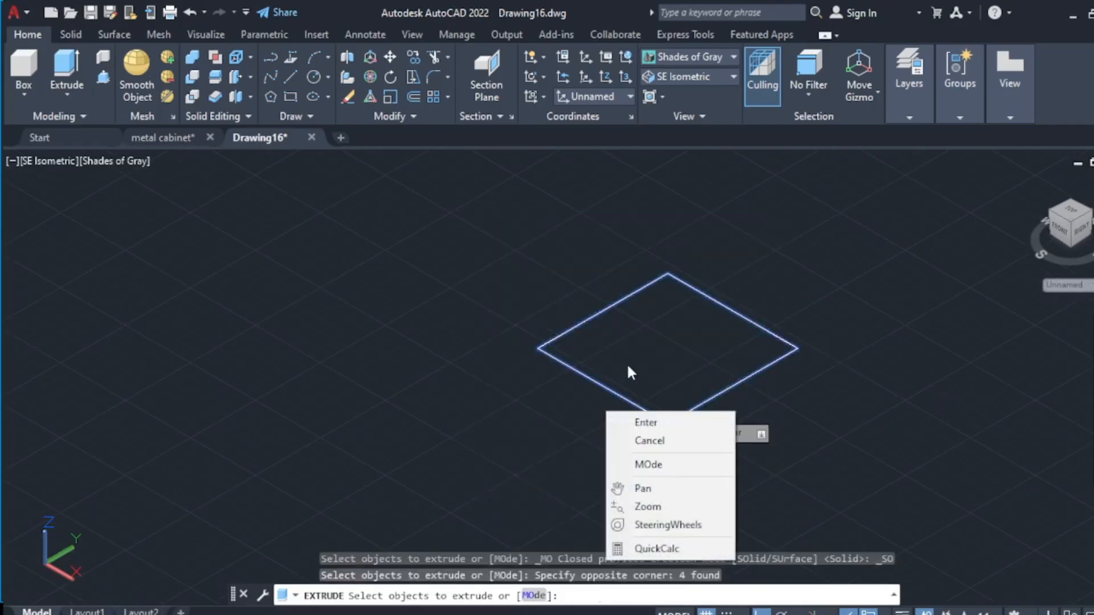
left_click(633, 420)
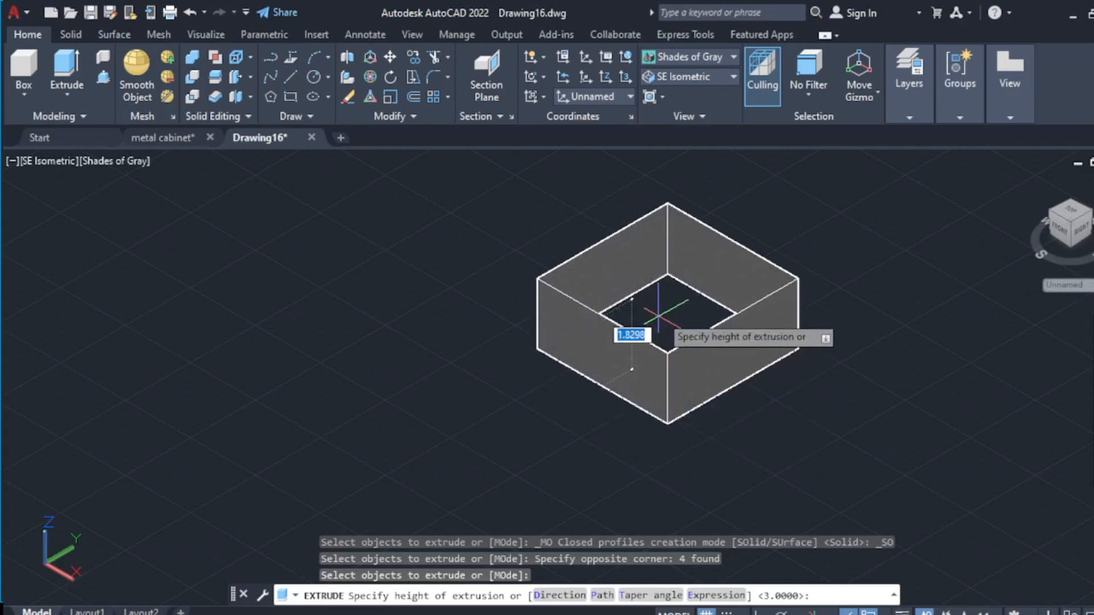
key("Escape")
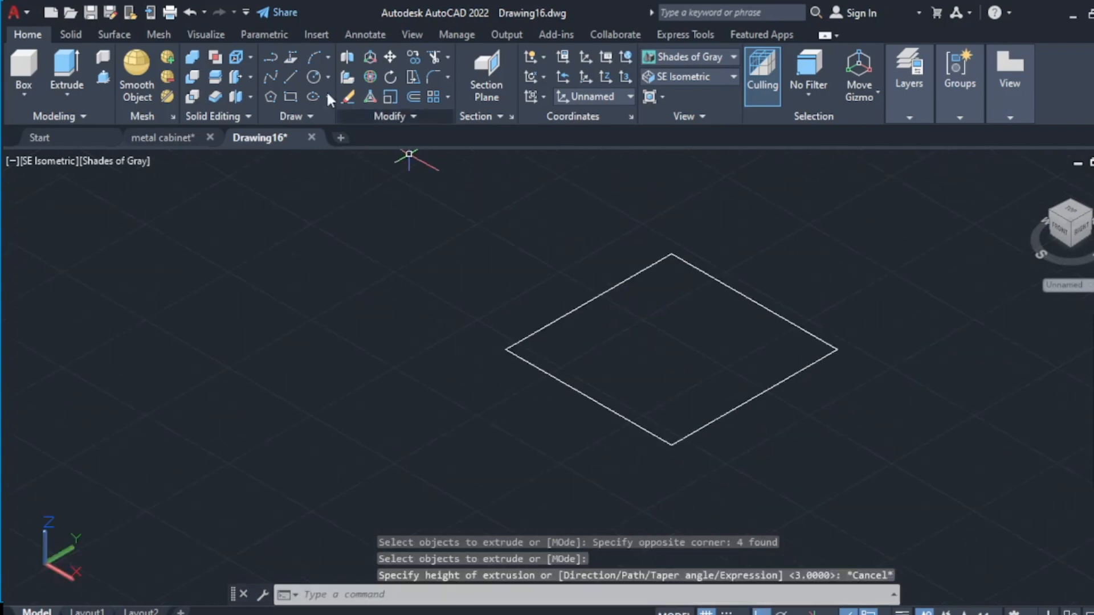
left_click(314, 78)
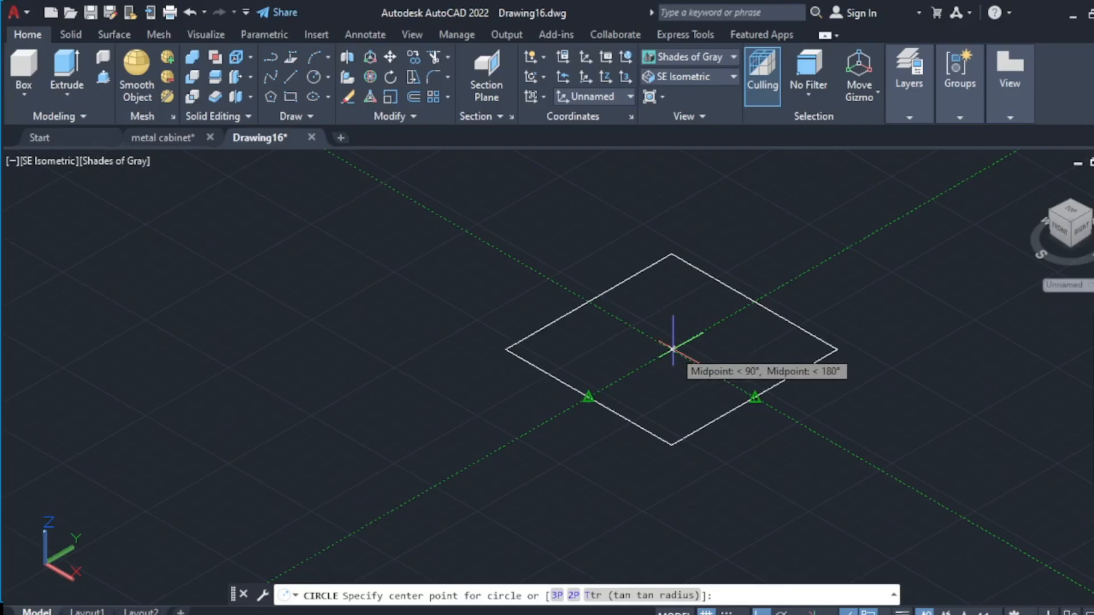
type("4")
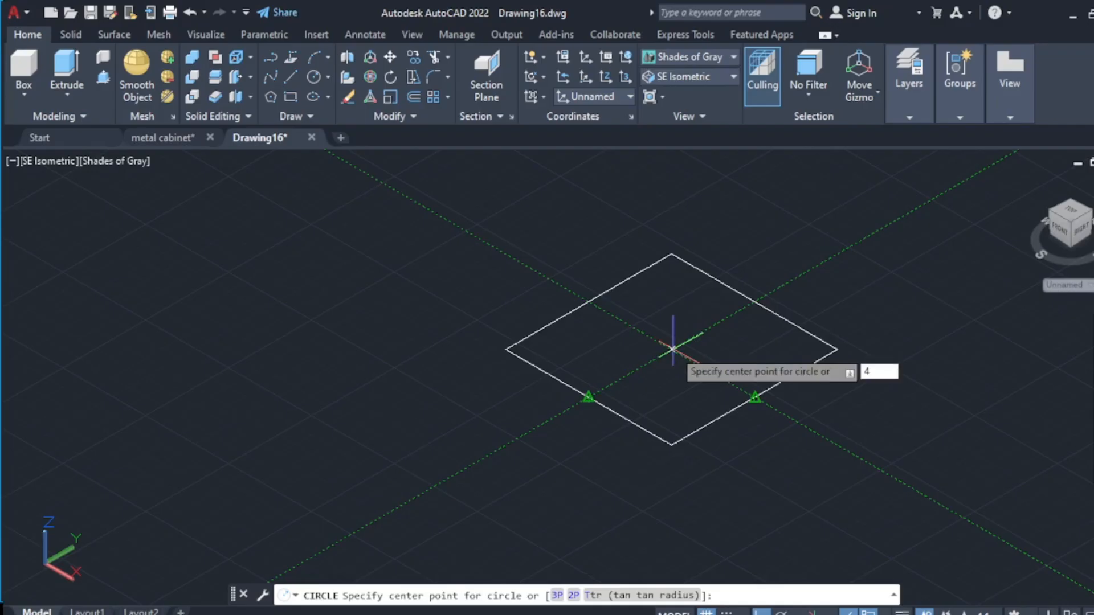
key("Return")
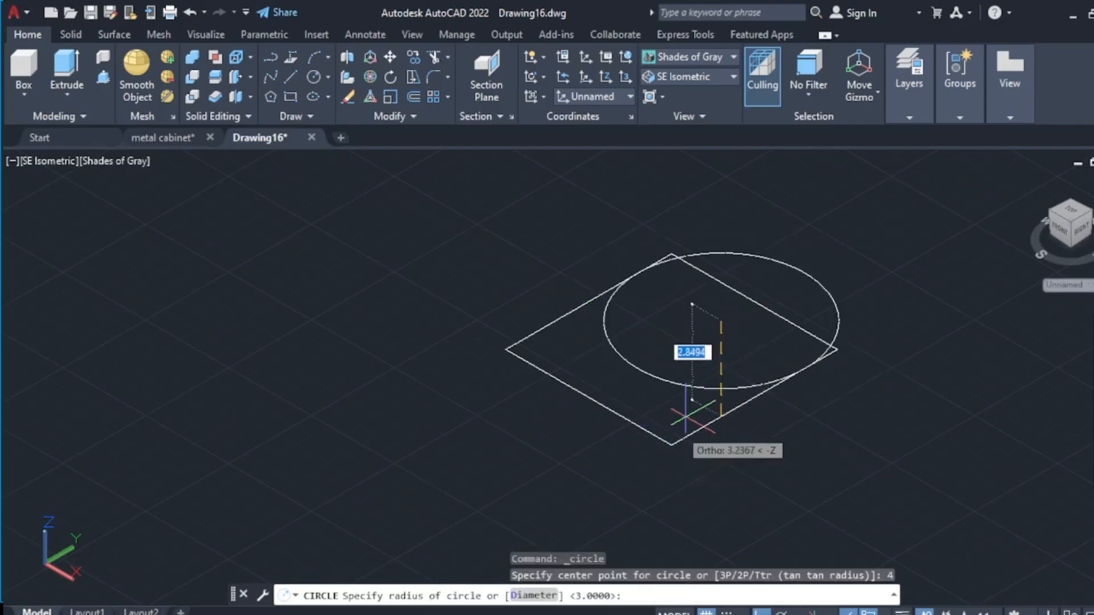
key("Escape")
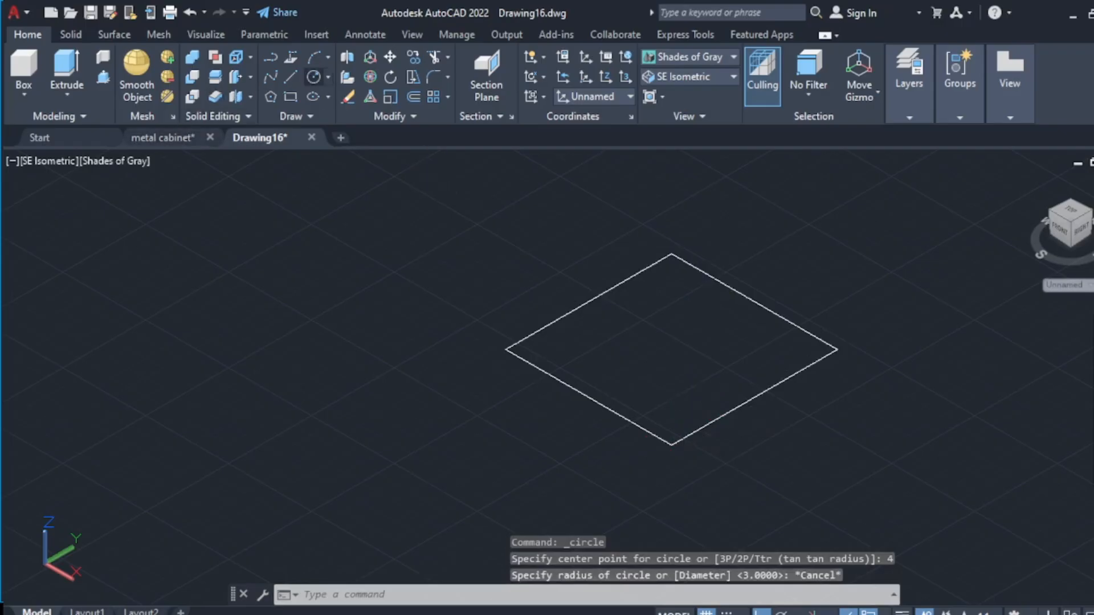
- Draw a circle at the centre of the square, with its radius reaching the midpoint of one side
left_click(308, 76)
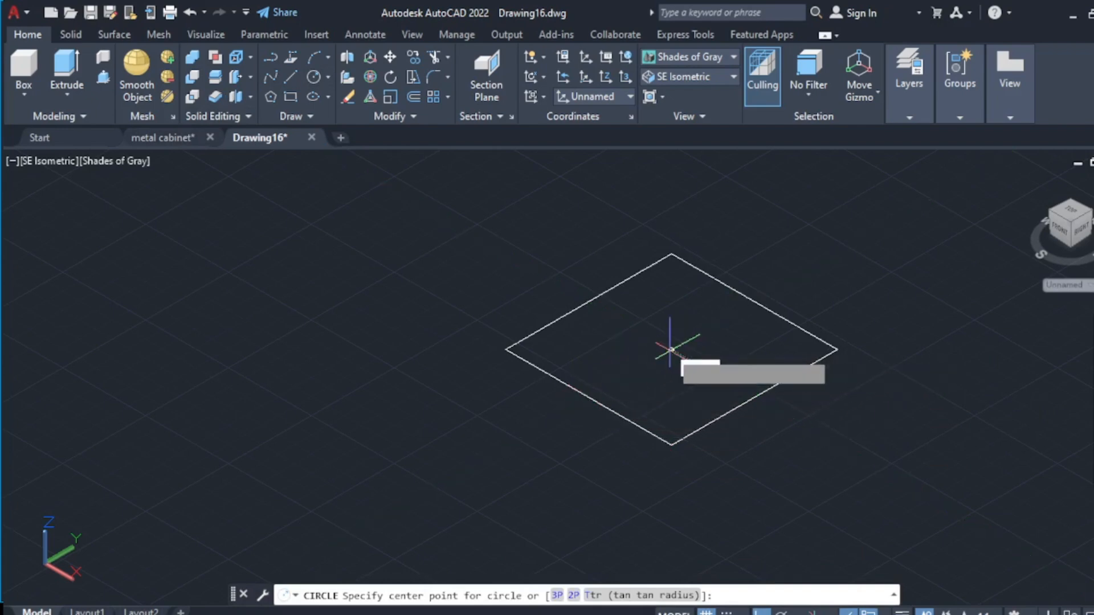
left_click(671, 349)
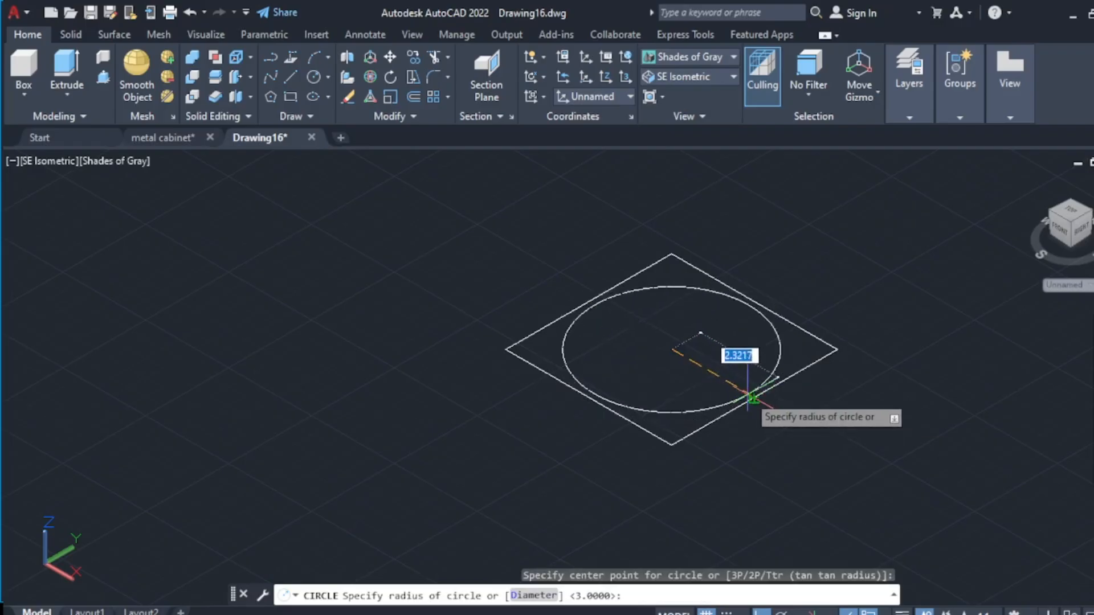
scroll(752, 397, "up", 4)
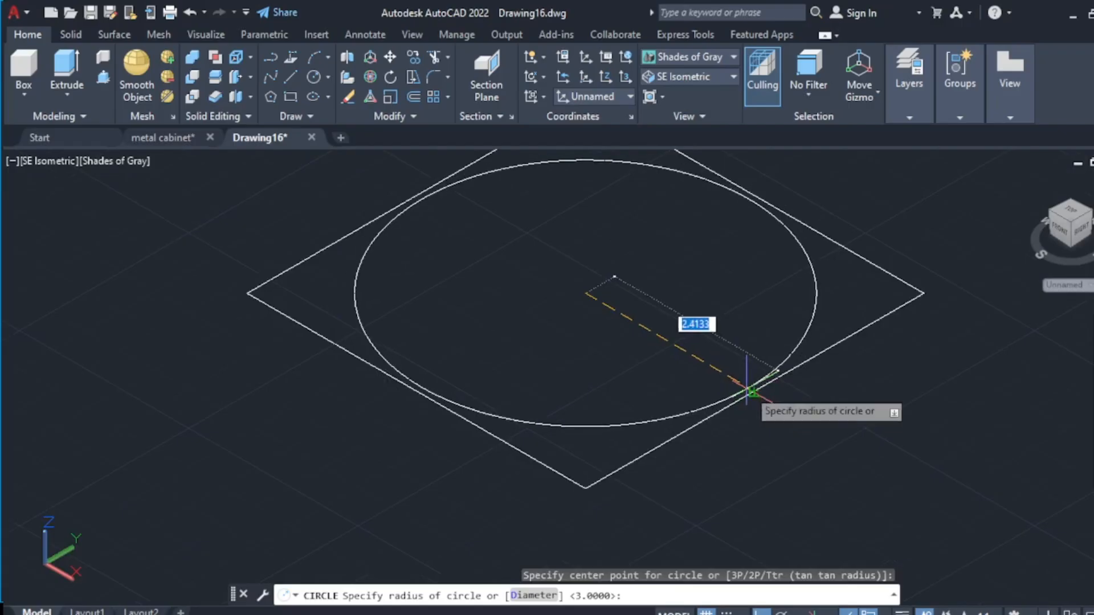
left_click(753, 391)
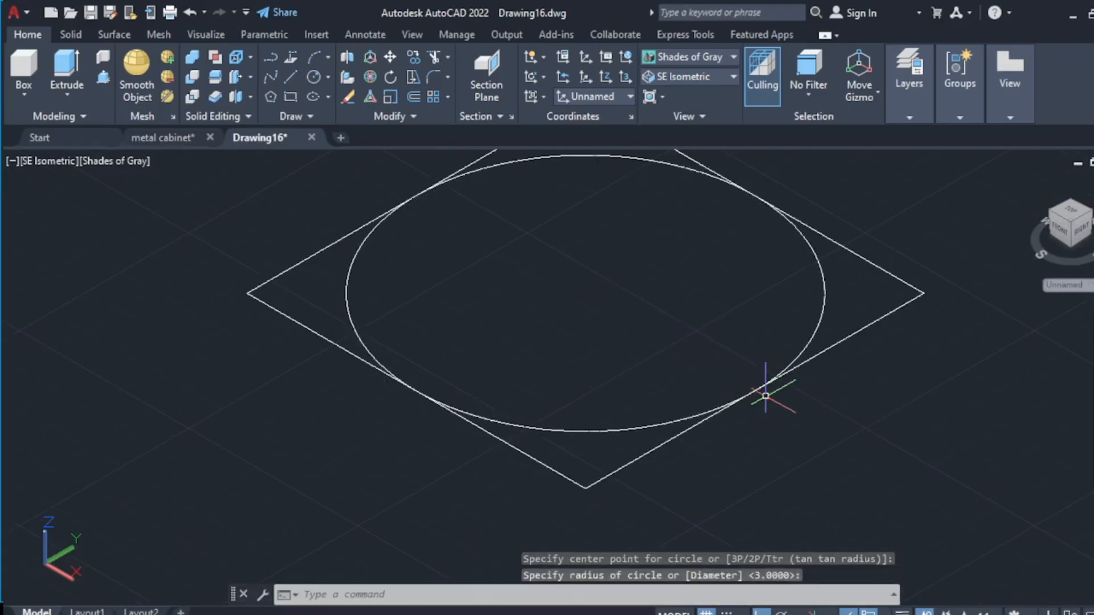
scroll(911, 209, "down", 10)
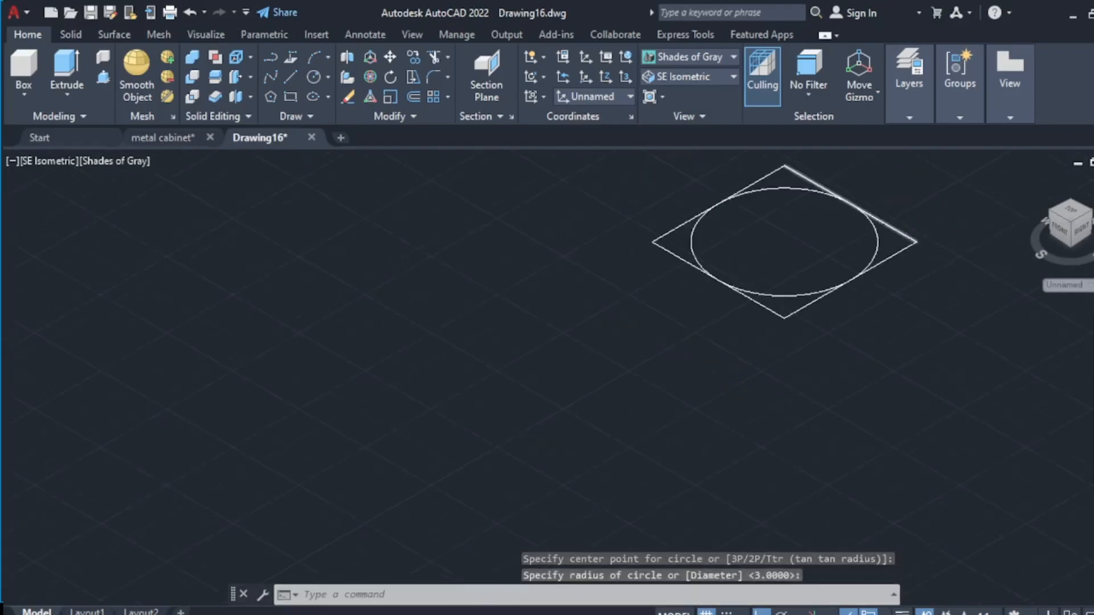
scroll(912, 211, "up", 5)
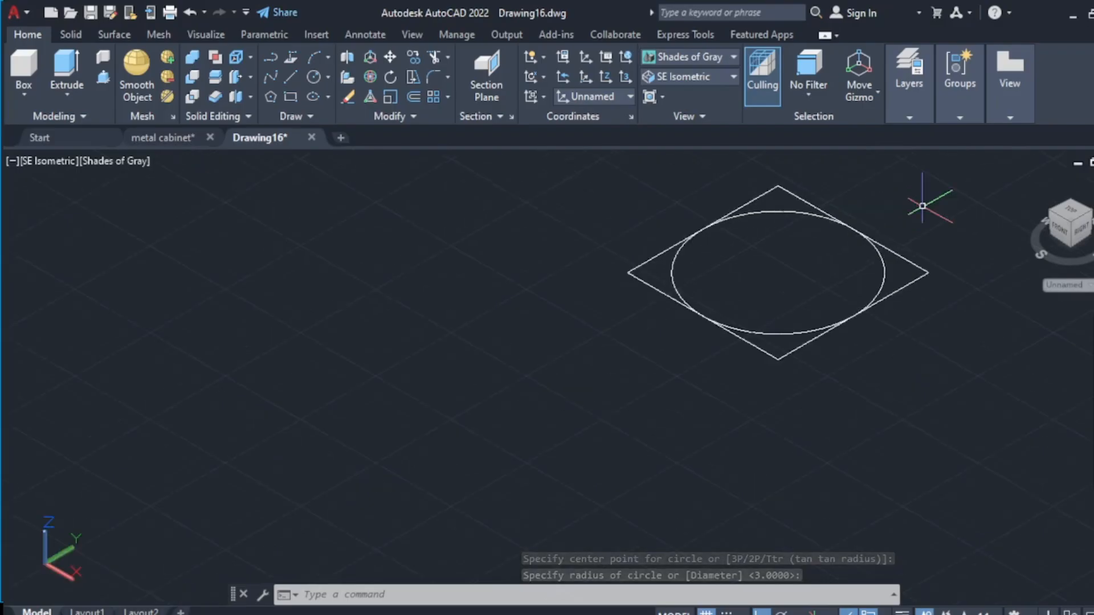
left_click(70, 63)
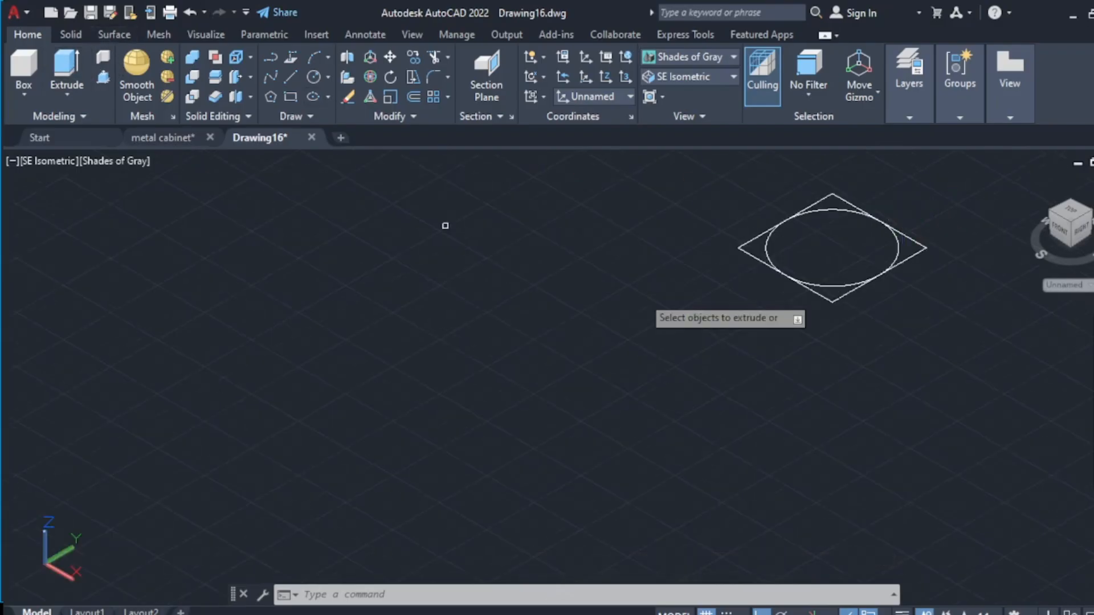
left_click(823, 297)
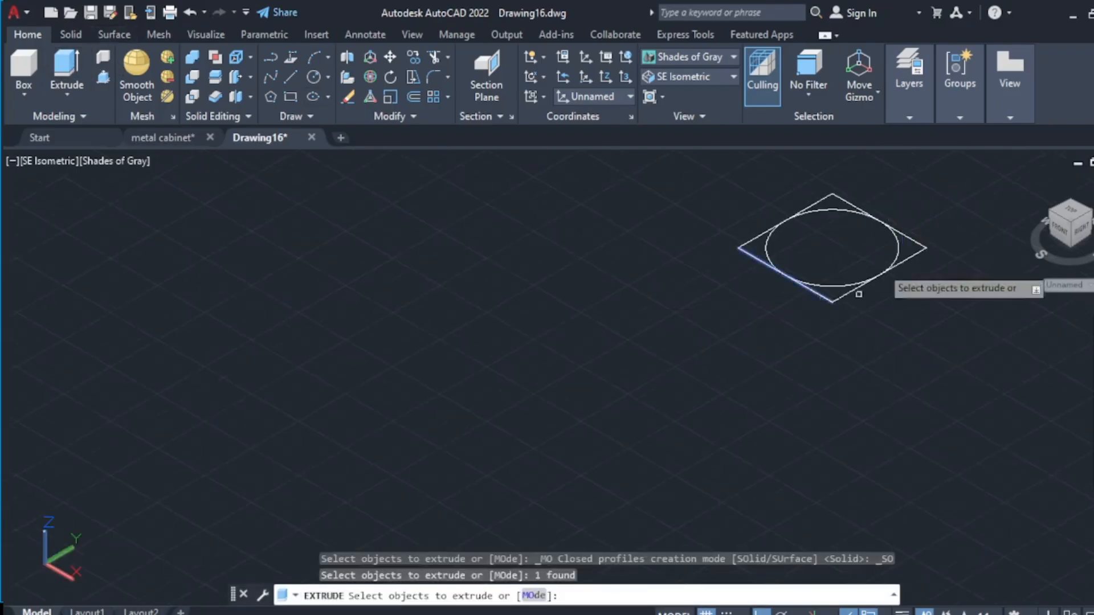
key("Escape")
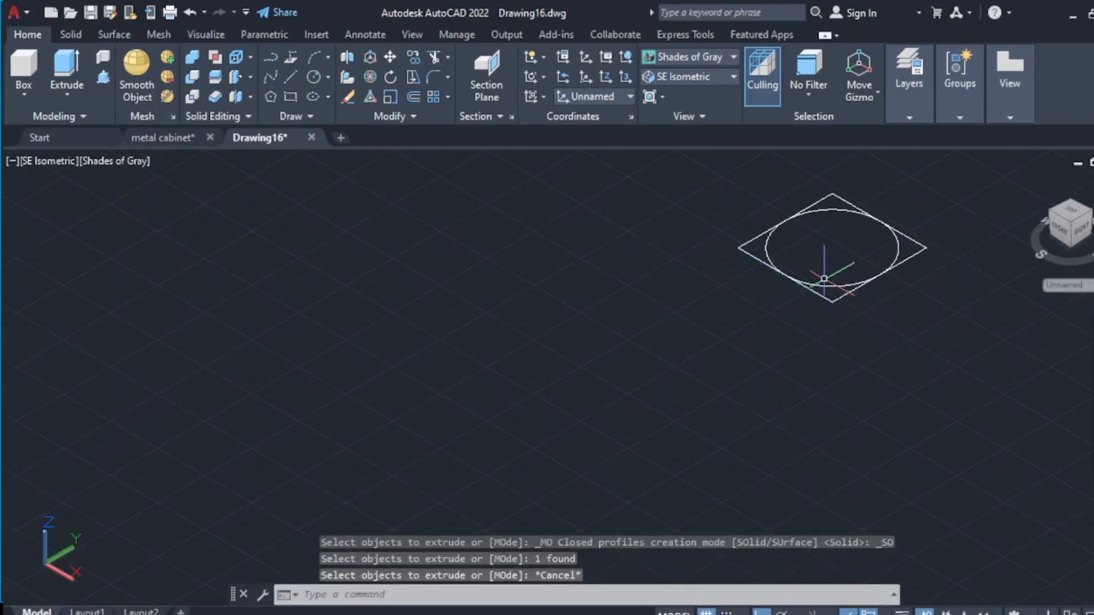
left_click(760, 244)
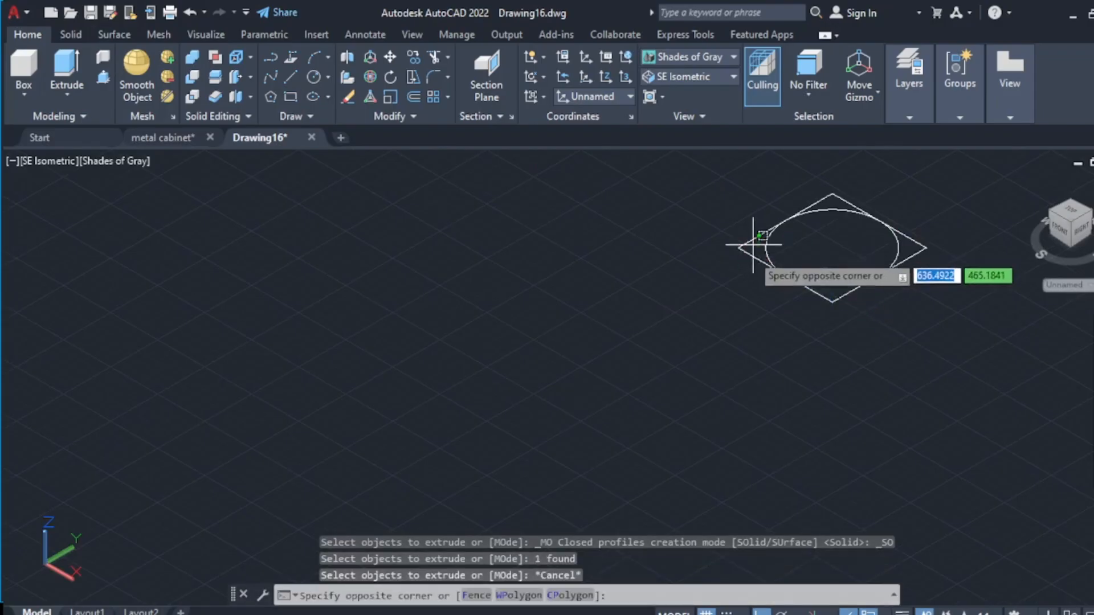
left_click(751, 264)
left_click(754, 249)
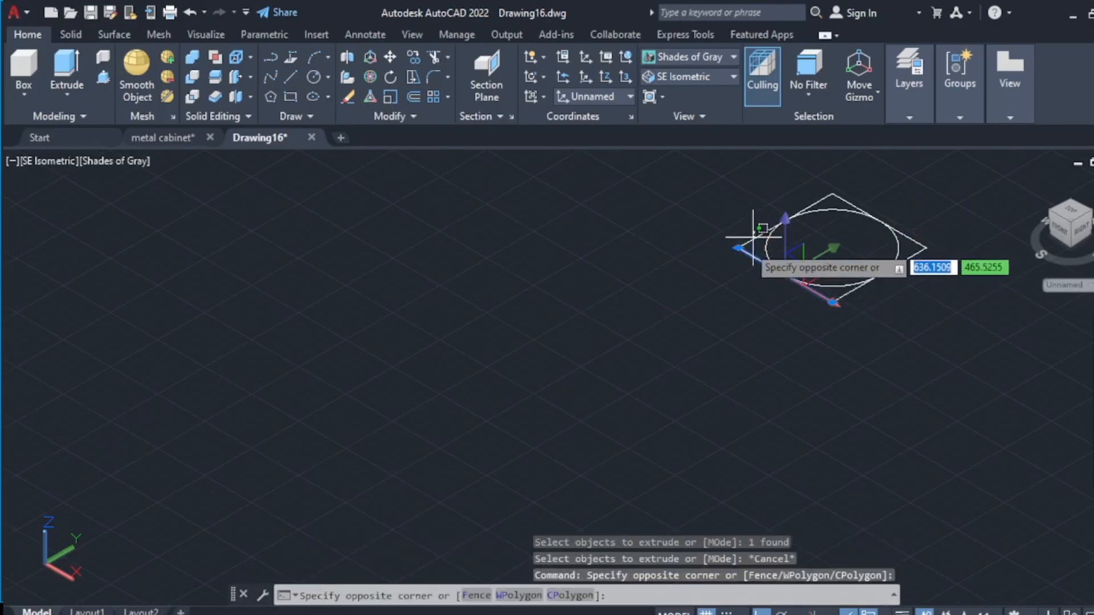
left_click(747, 244)
scroll(915, 209, "up", 2)
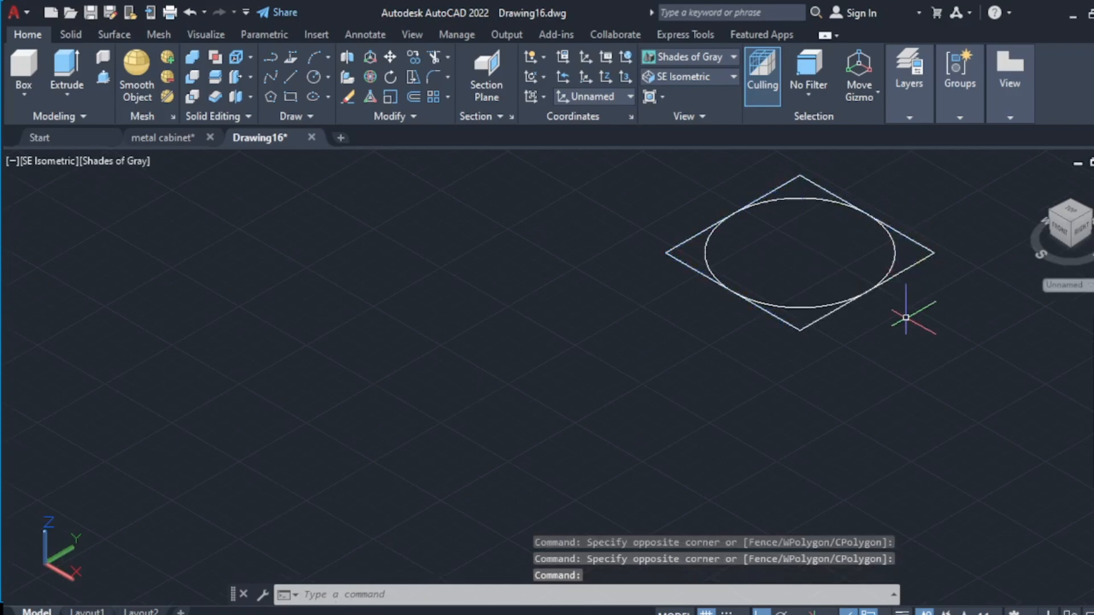
key("Escape")
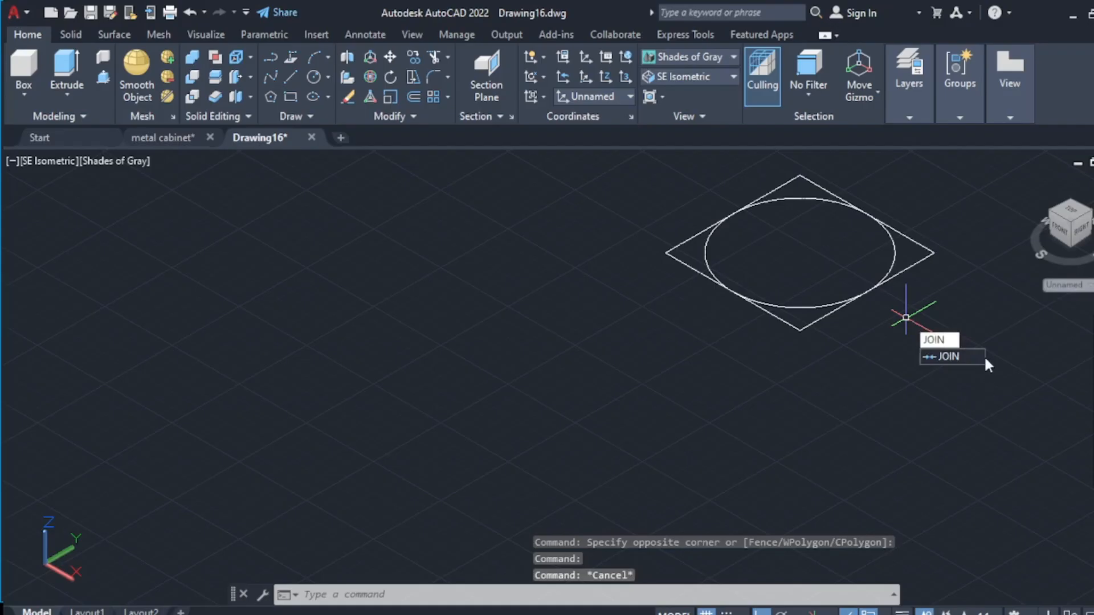
- Join the four lines of the square around the circle into one polyline
type("join")
key("Return")
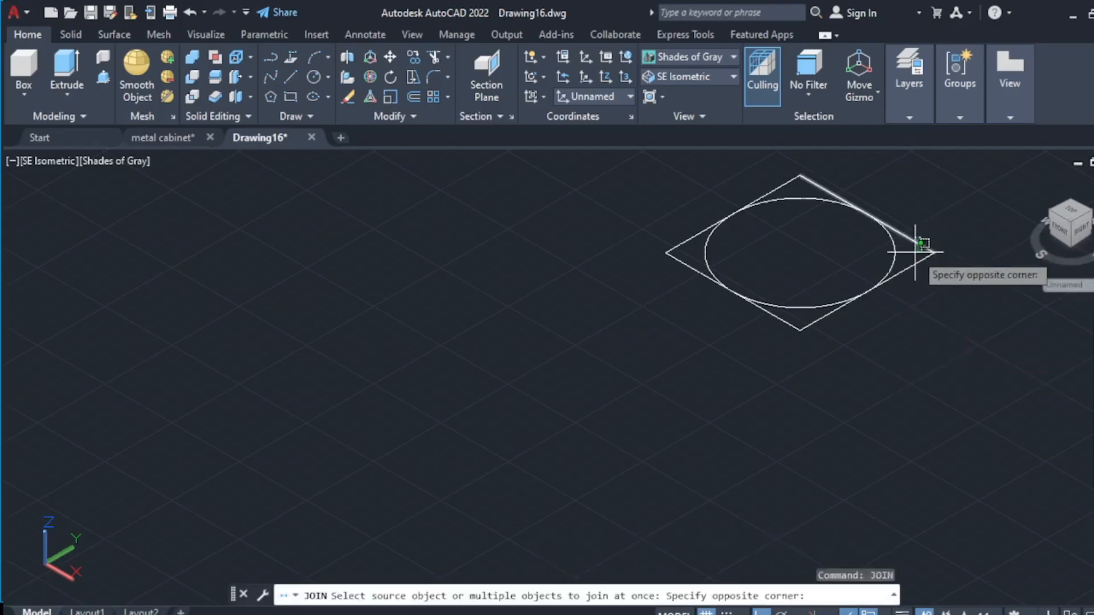
left_click(914, 268)
left_click(671, 218)
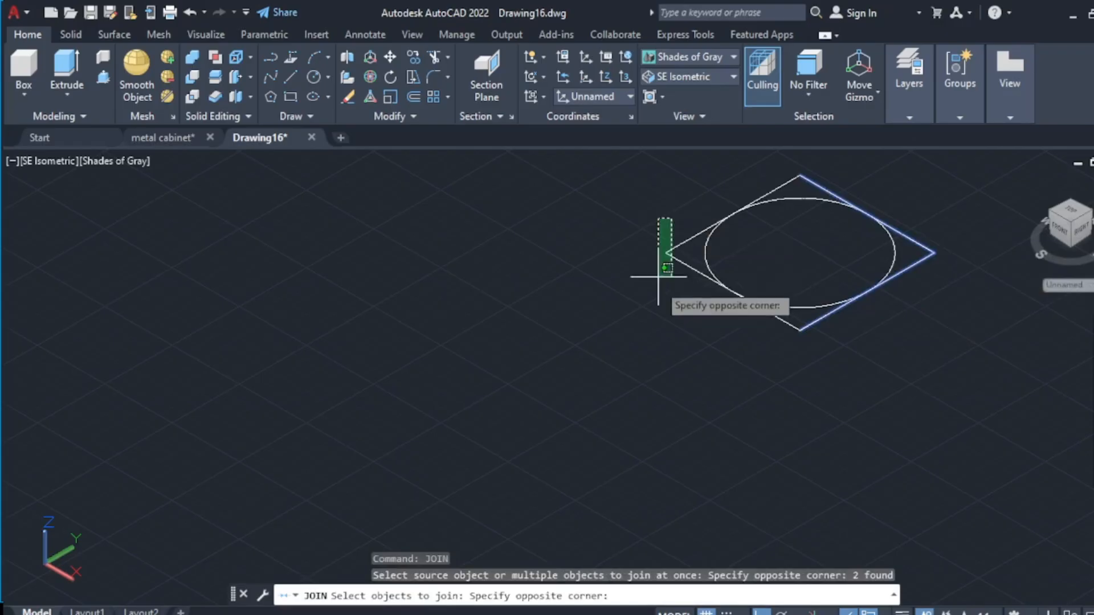
left_click(655, 298)
key("Return")
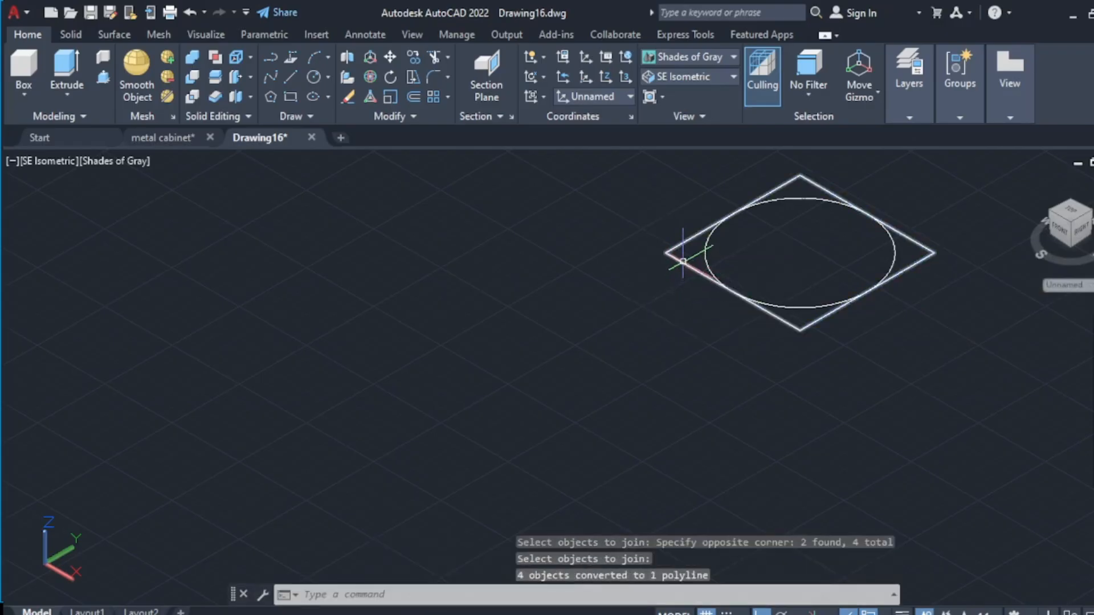
- Extrude the joined square downward by about 5.3 units into a solid block, leaving the circle on its top face
left_click(73, 71)
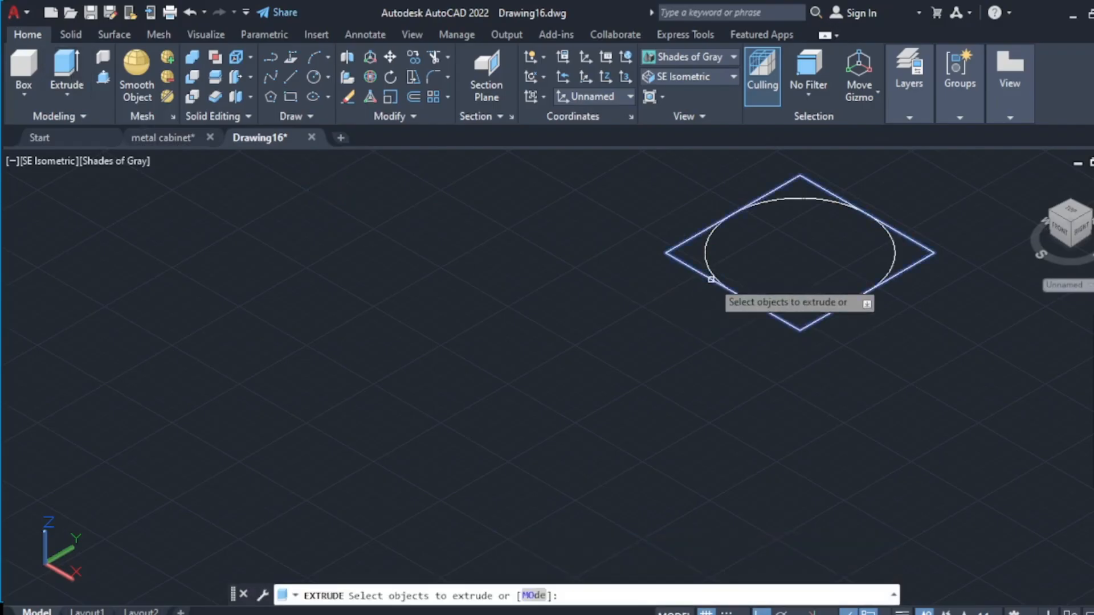
left_click(711, 279)
right_click(711, 281)
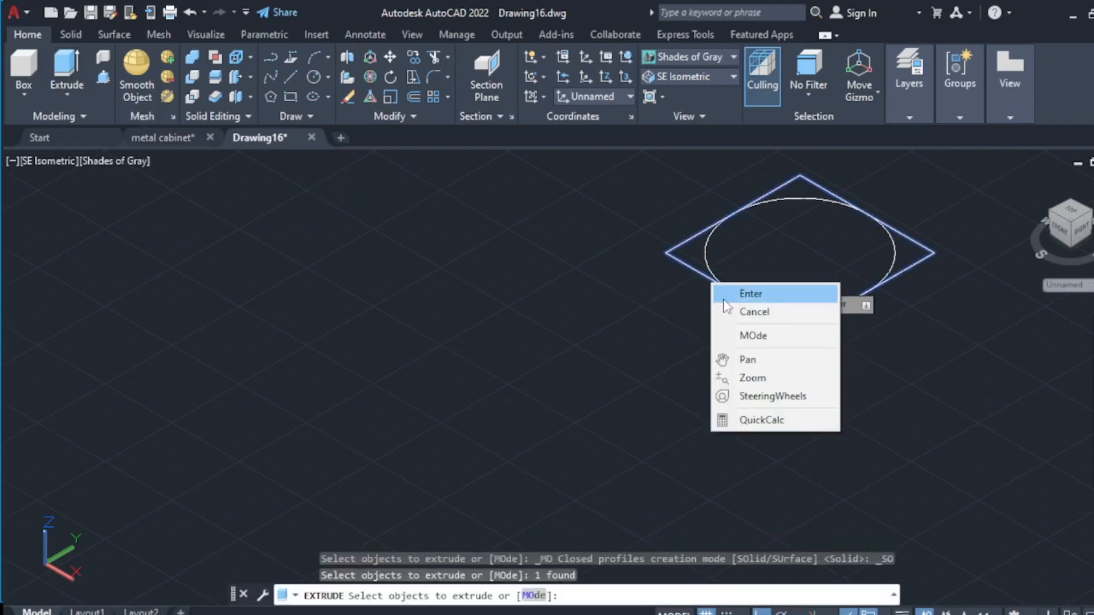
left_click(724, 300)
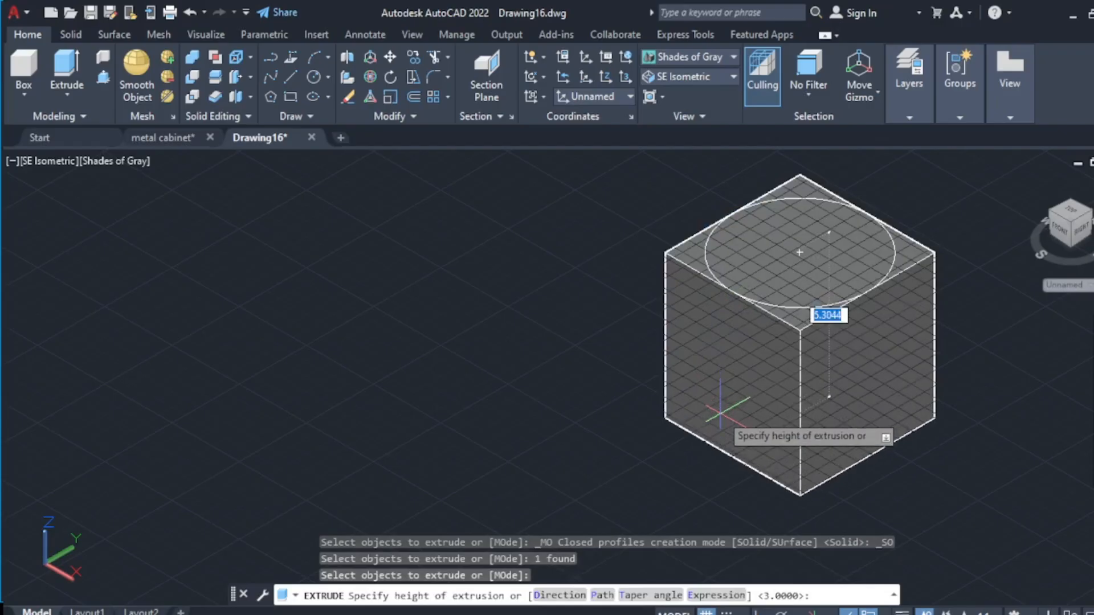
left_click(720, 413)
scroll(792, 414, "down", 6)
scroll(812, 419, "up", 3)
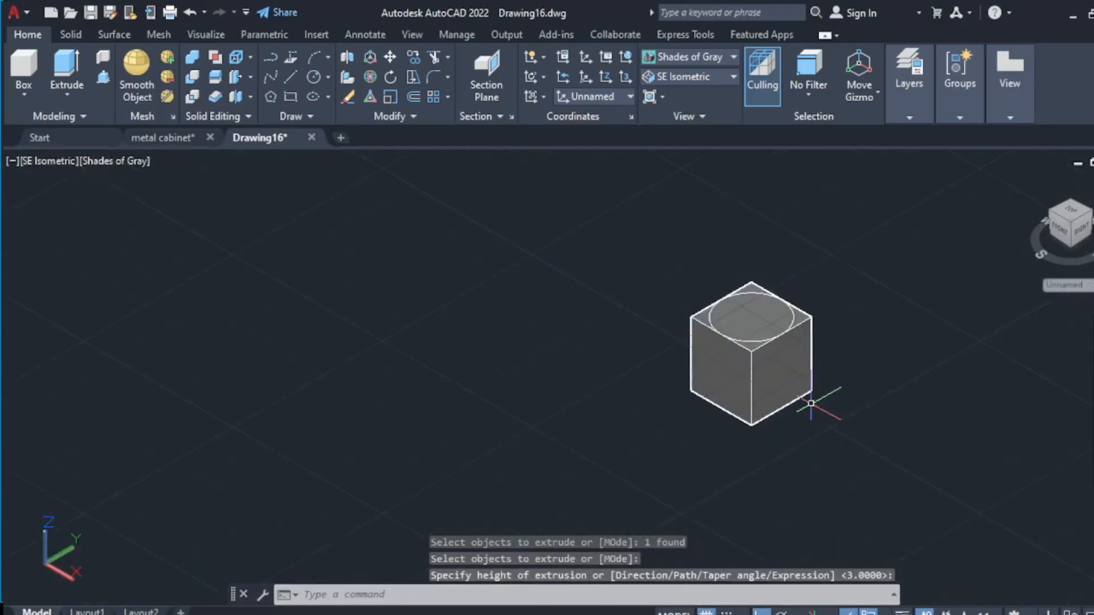
scroll(771, 314, "up", 2)
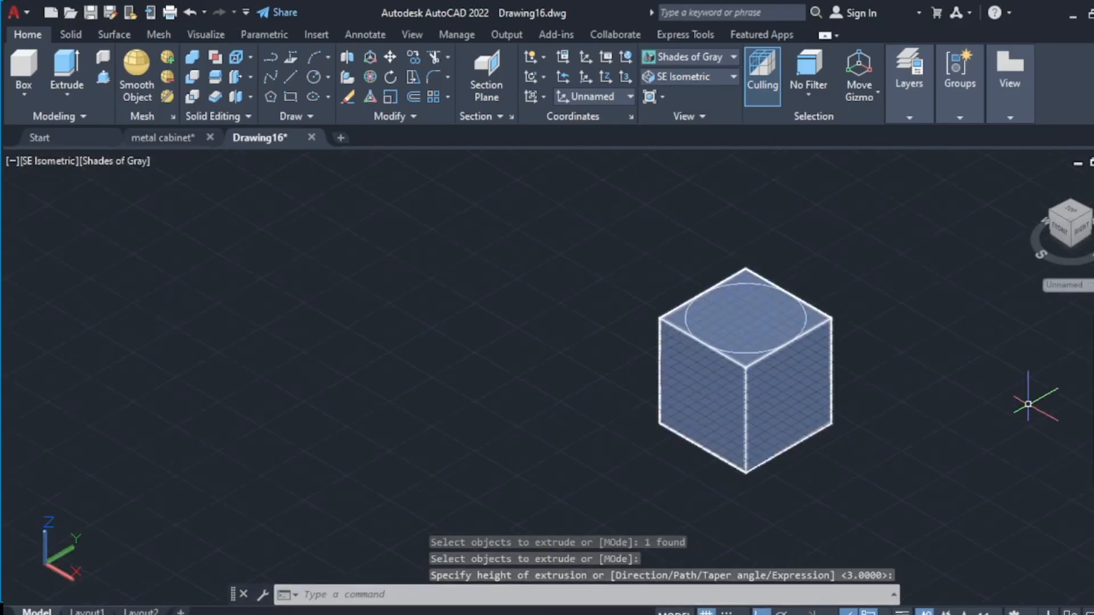
- Cut a round through-hole in the block by press-pulling the circular area down past its underside
middle_click_drag(794, 412, 805, 499, "shift")
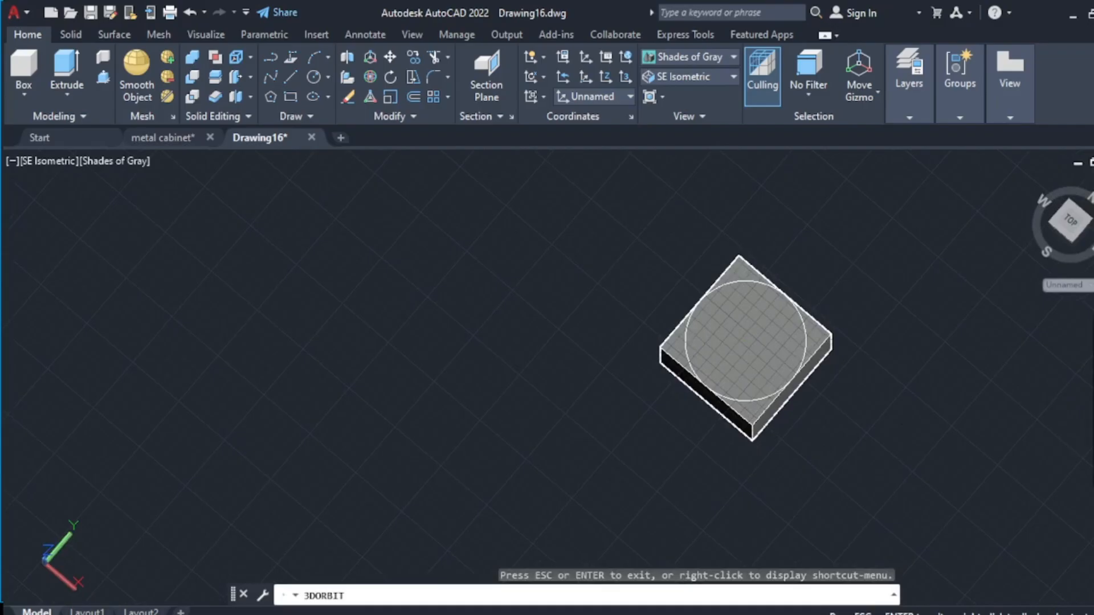
middle_click_drag(805, 499, 765, 397, "shift")
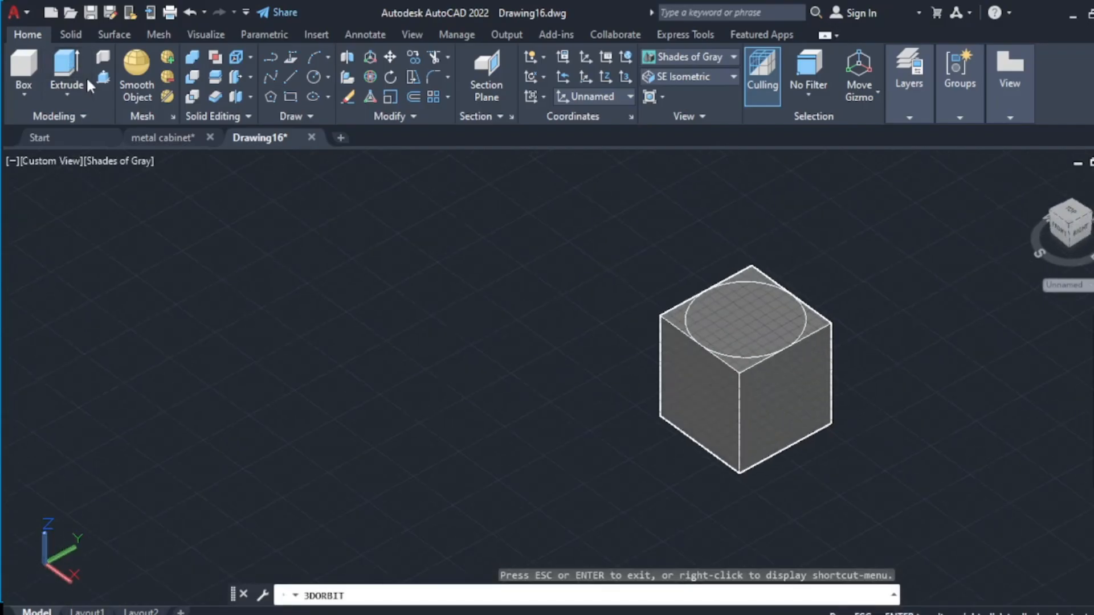
left_click(102, 79)
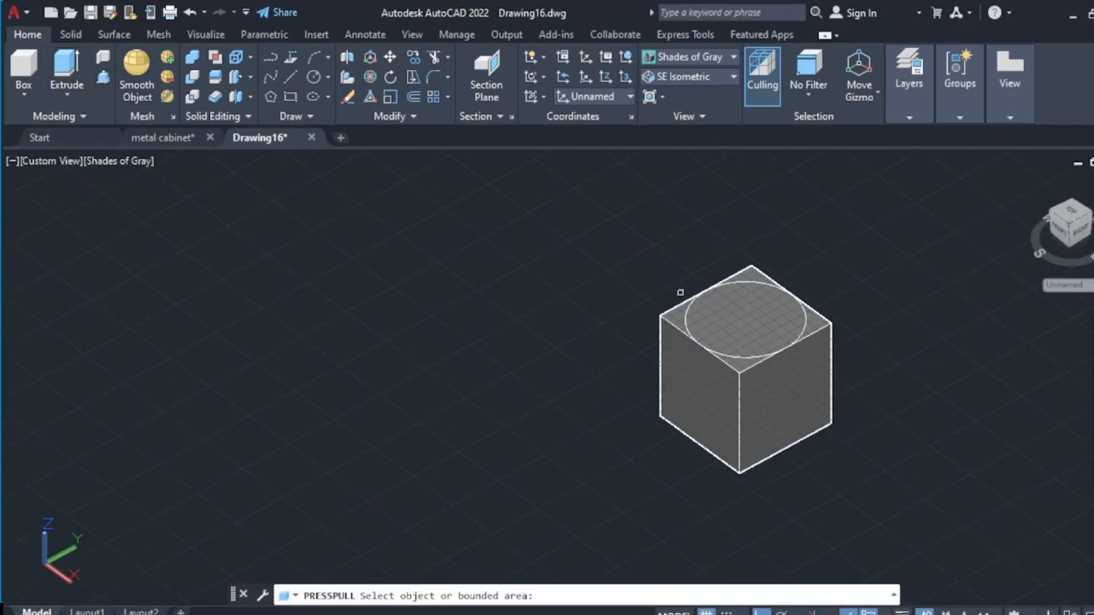
left_click(747, 316)
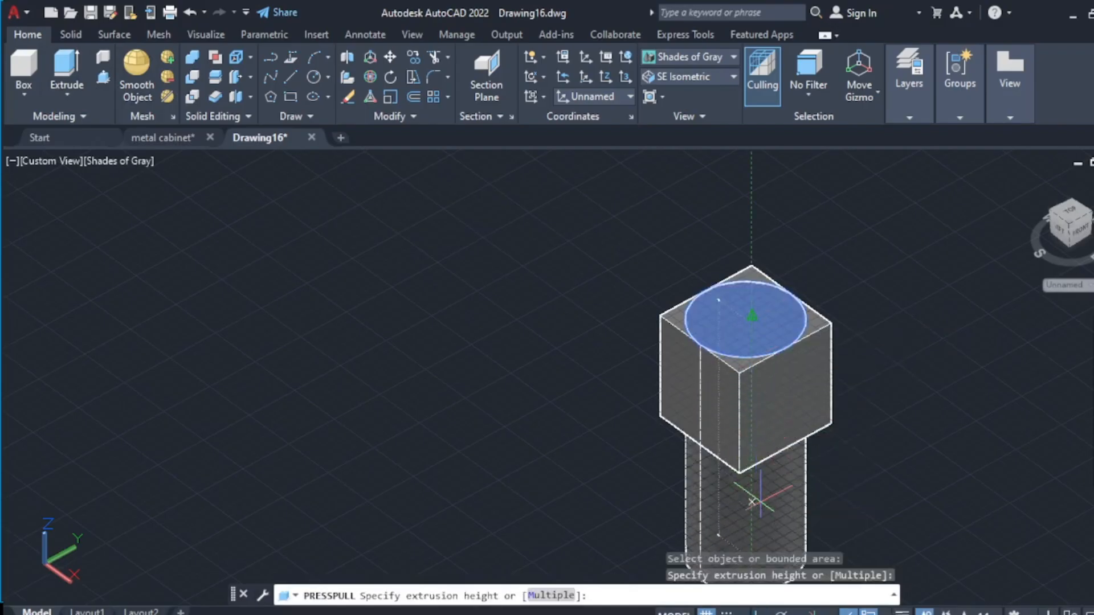
left_click(758, 502)
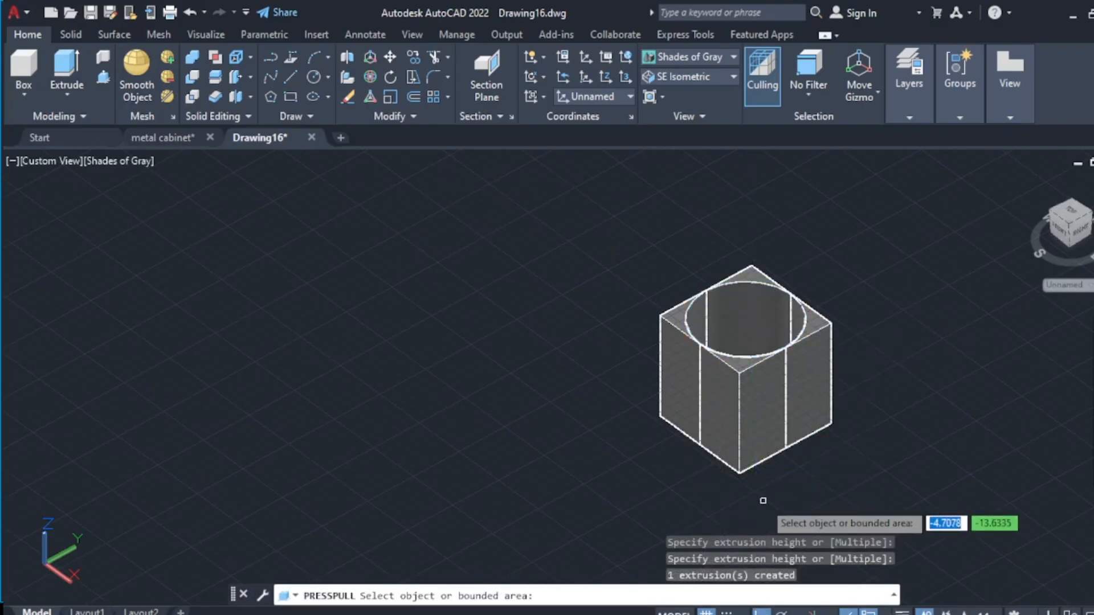
key("Return")
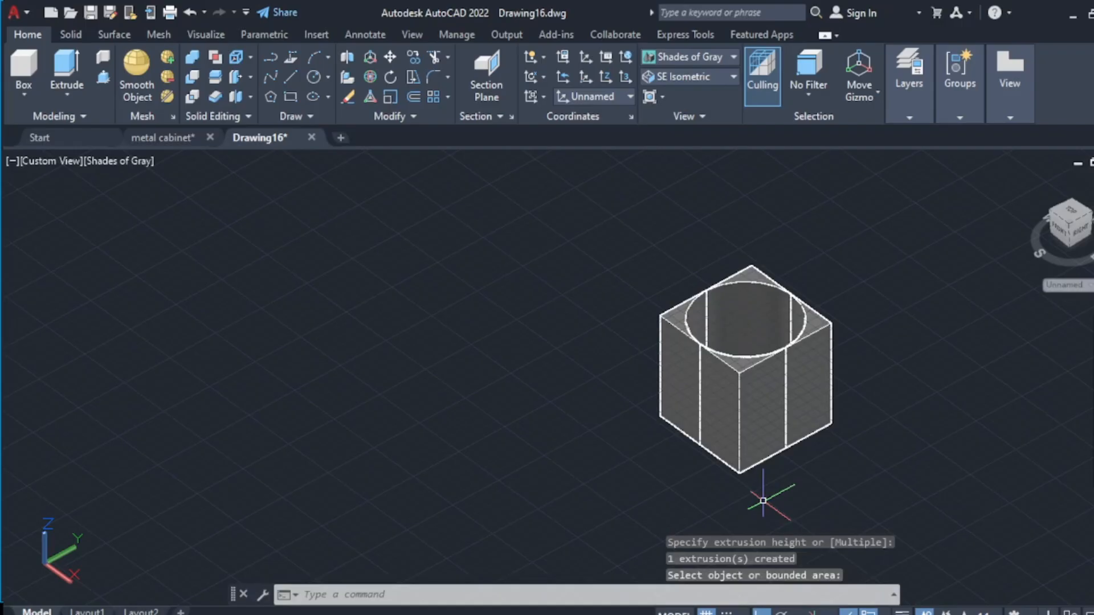
- Examine the bored block and its size and position relative to the cabinet frame and the separate front frame
middle_click_drag(700, 431, 777, 410, "shift")
scroll(776, 411, "down", 2)
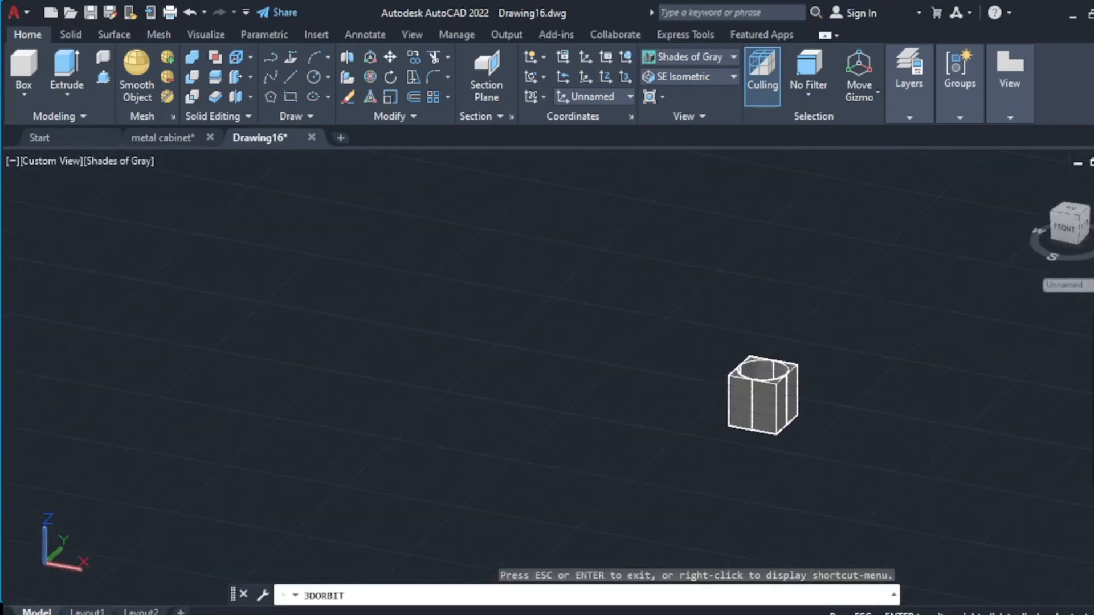
scroll(537, 428, "down", 2)
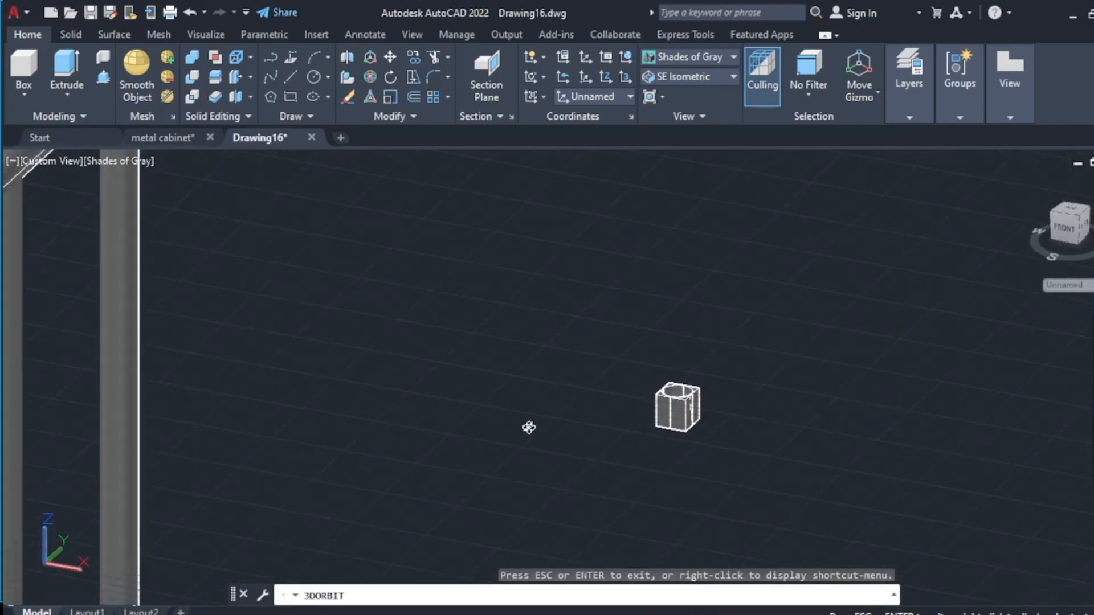
key("Escape")
scroll(471, 433, "down", 5)
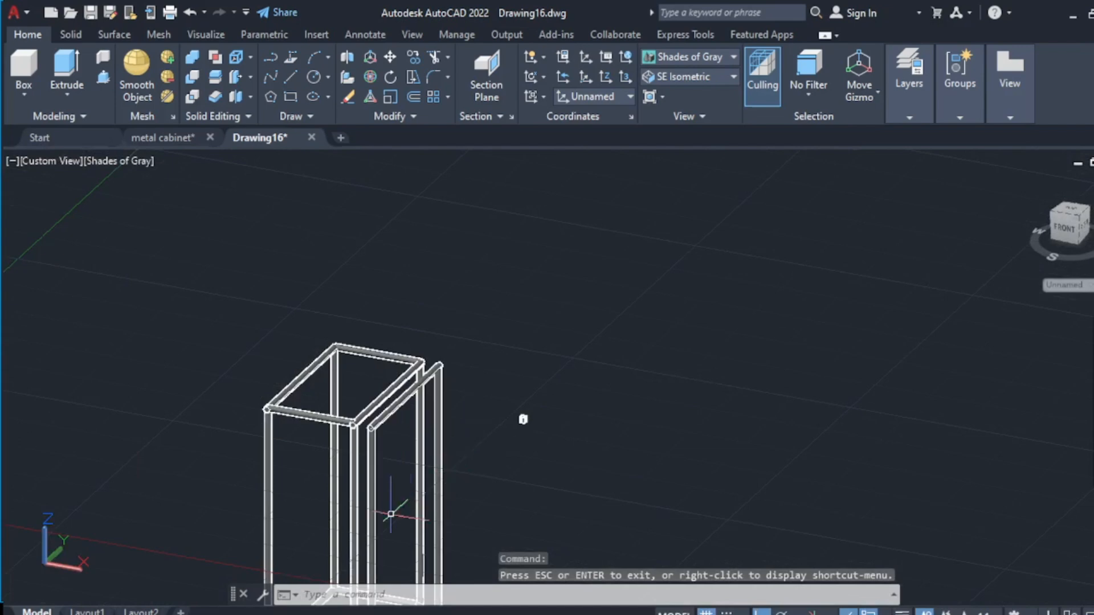
scroll(523, 420, "up", 4)
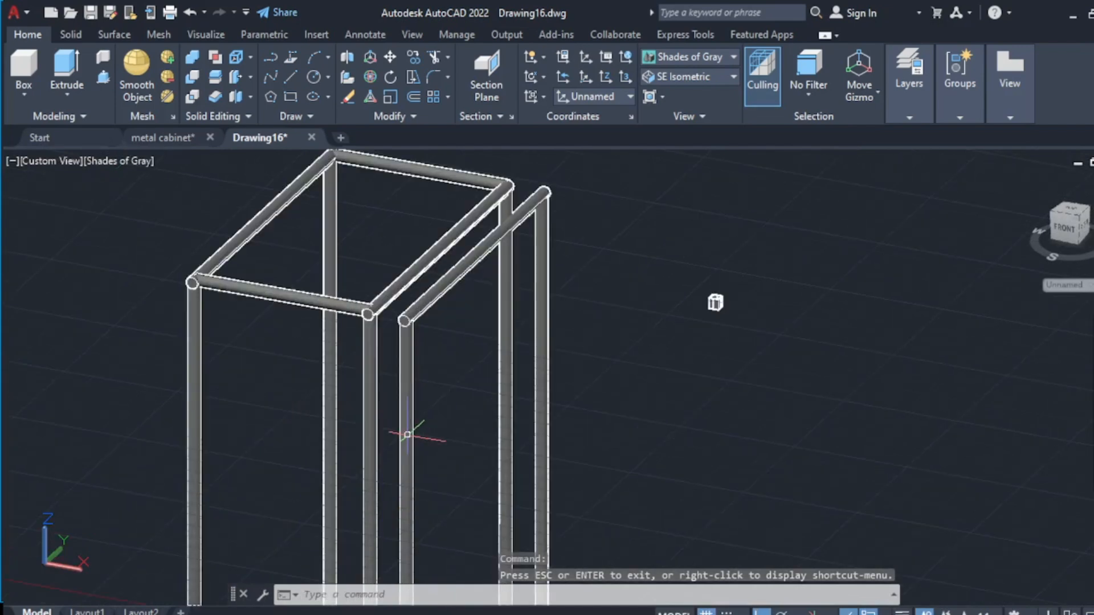
scroll(407, 434, "up", 3)
scroll(684, 276, "down", 4)
scroll(639, 290, "up", 1)
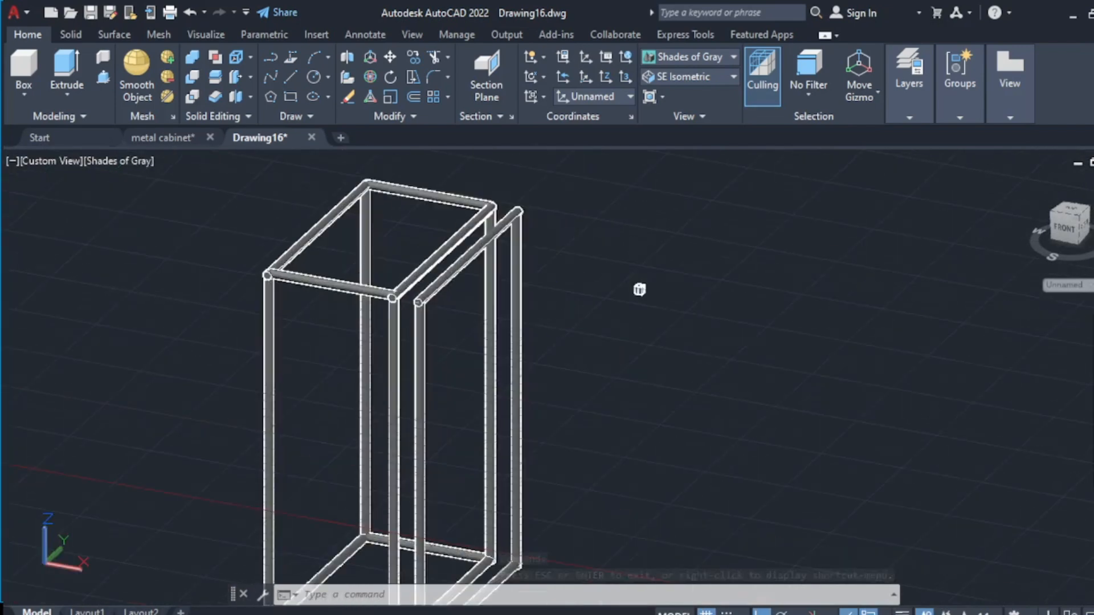
scroll(672, 274, "up", 5)
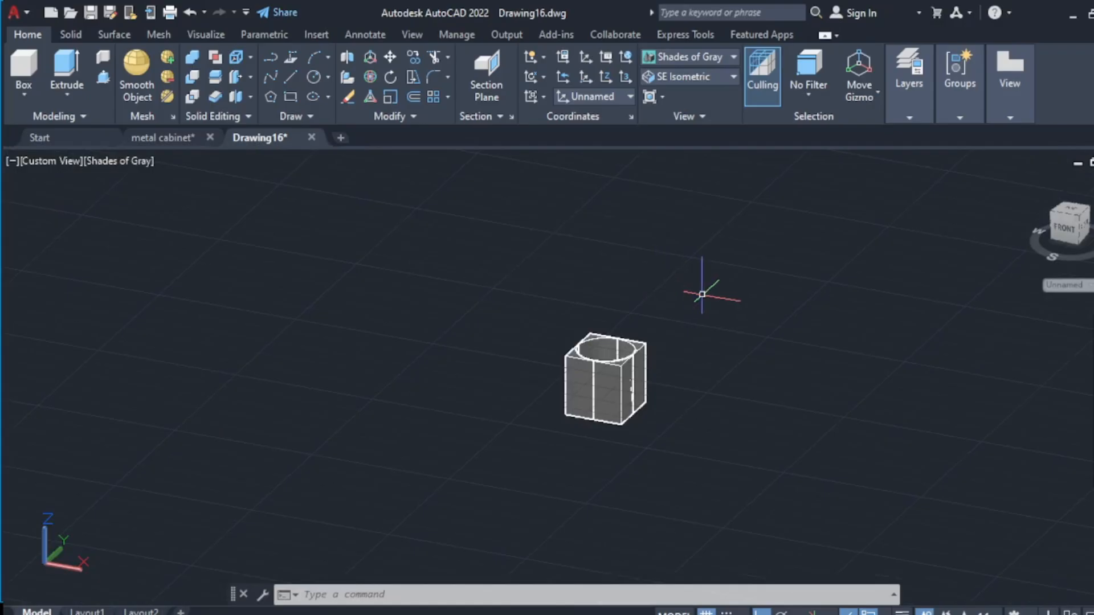
- Move the bored block, from the centre of its top circle and with Ortho off, onto the front frame's near post just below the upper corner
left_click(701, 295)
left_click(483, 485)
scroll(569, 378, "up", 2)
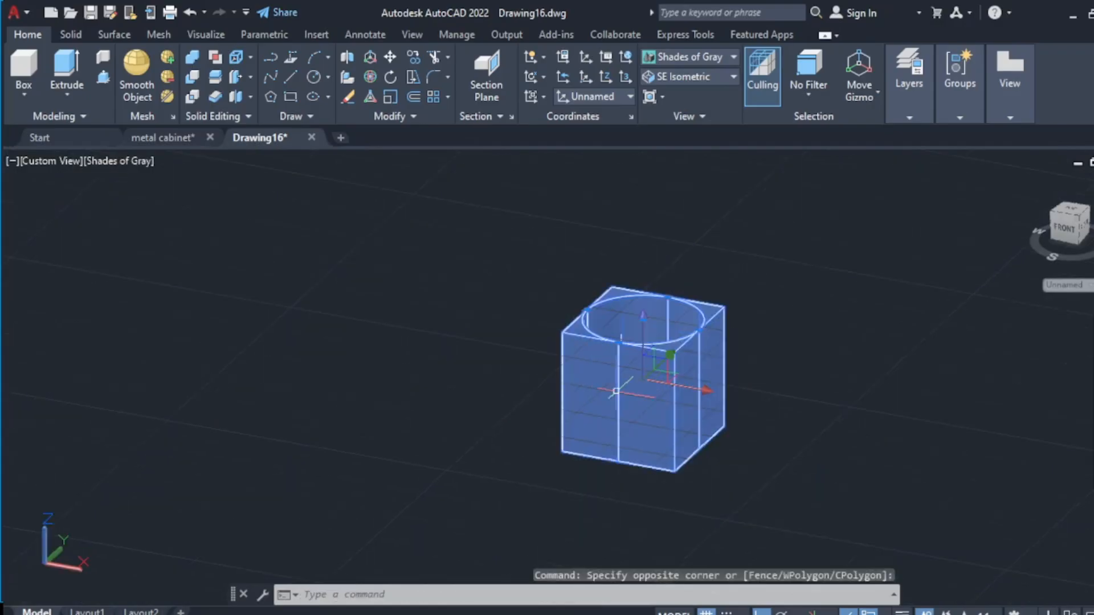
right_click(582, 428)
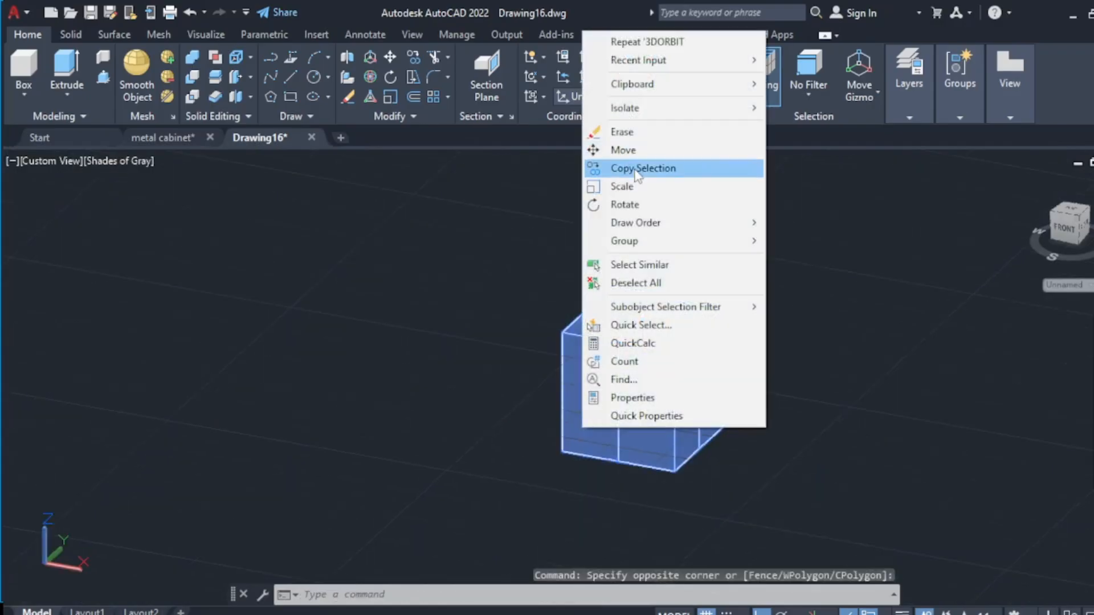
left_click(623, 150)
scroll(647, 308, "up", 3)
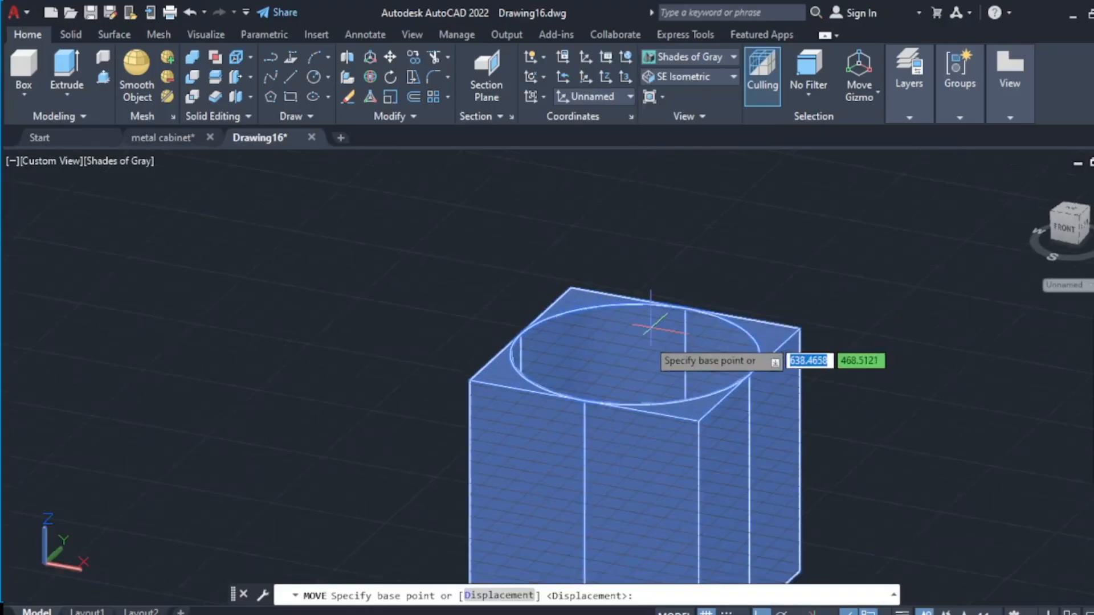
left_click(635, 354)
scroll(638, 355, "down", 2)
scroll(651, 355, "down", 5)
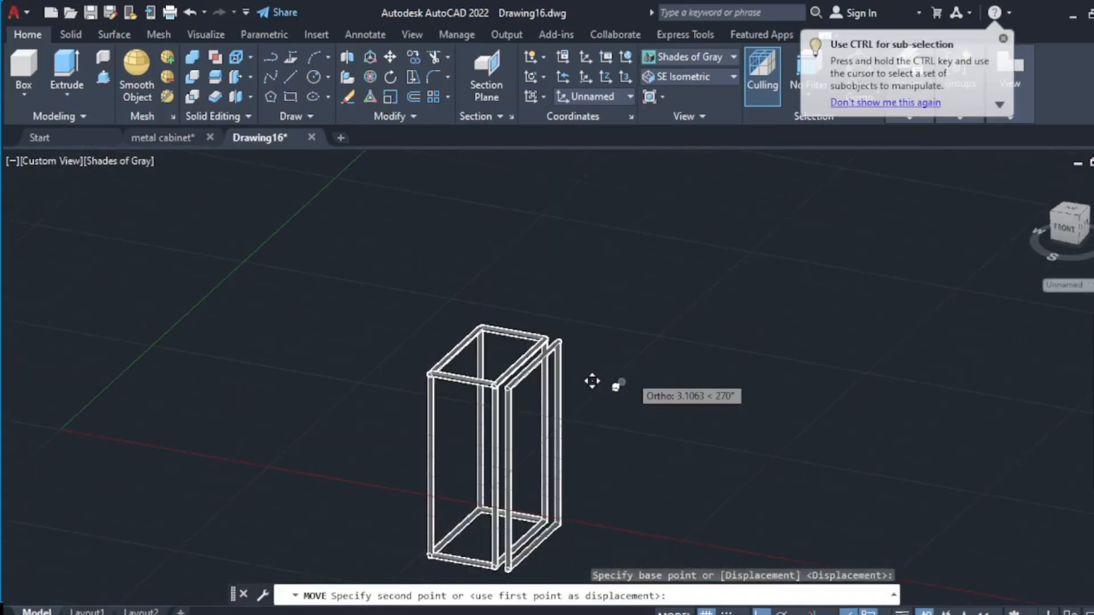
scroll(591, 378, "up", 3)
scroll(500, 441, "up", 3)
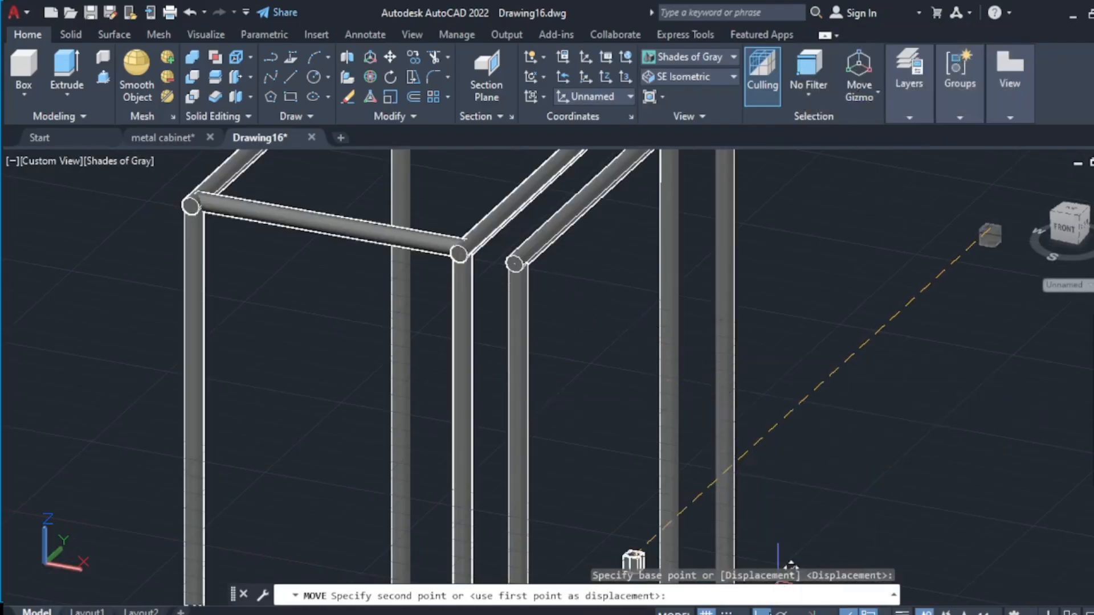
scroll(501, 296, "up", 2)
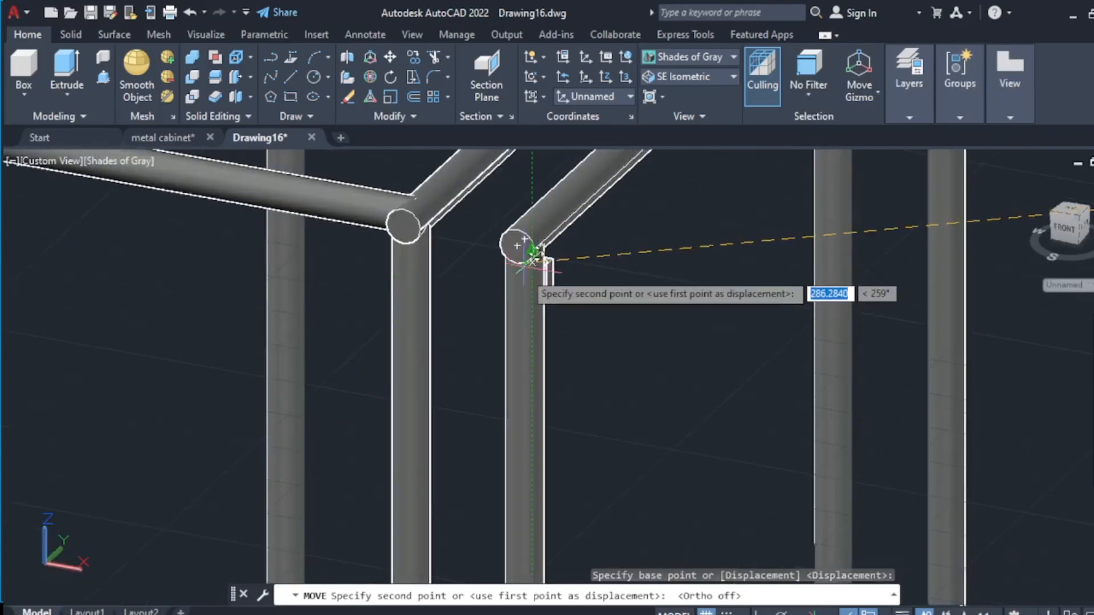
scroll(518, 246, "up", 4)
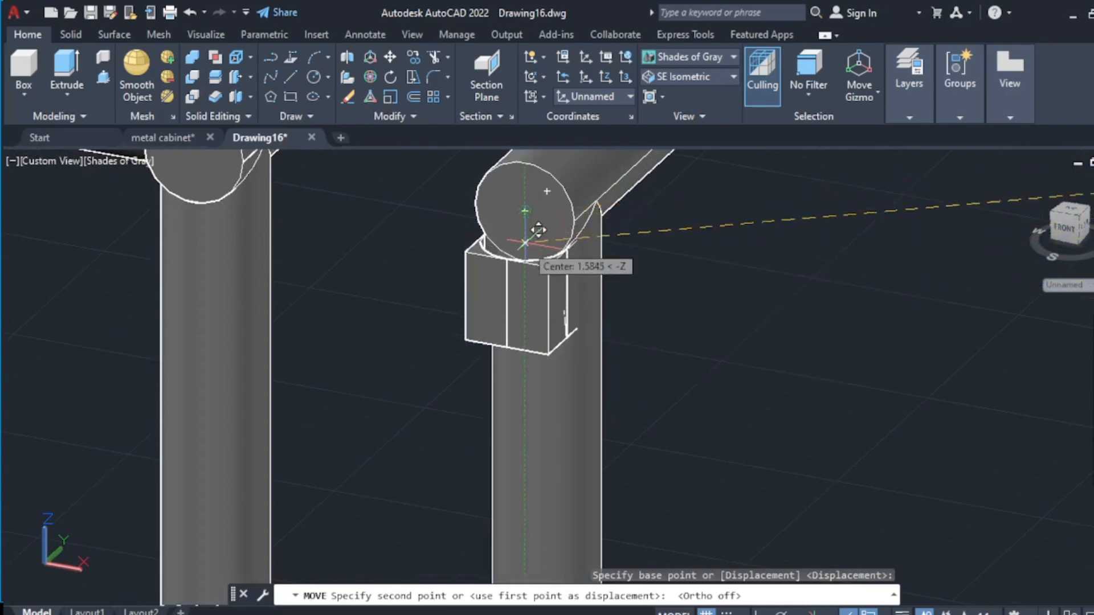
left_click(546, 321)
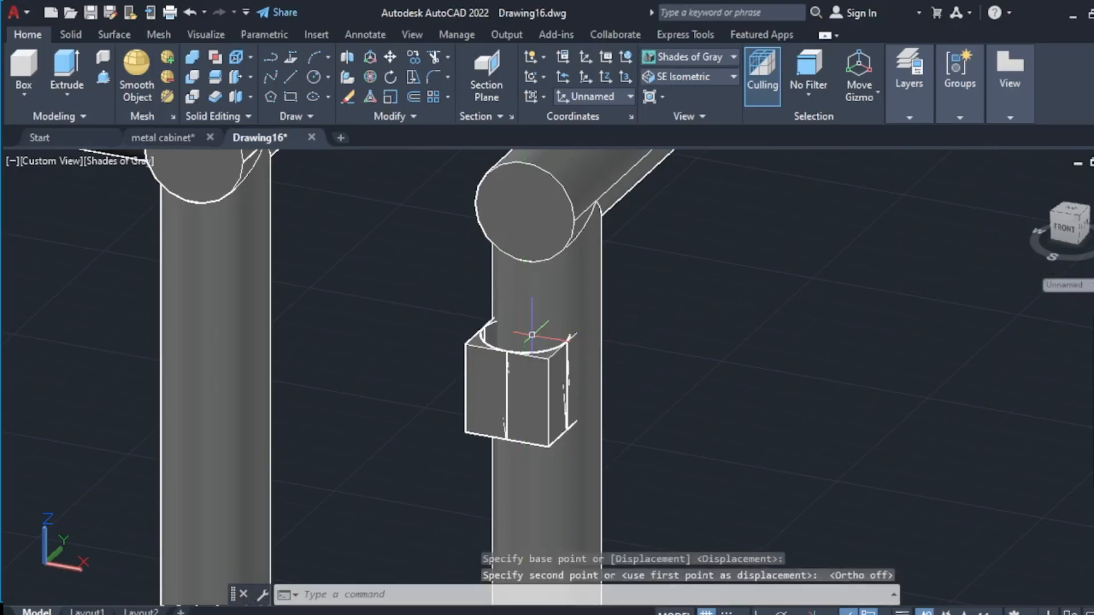
- Examine from the right side how the bored block sits against the front frame's post and the cabinet post
scroll(1038, 391, "down", 5)
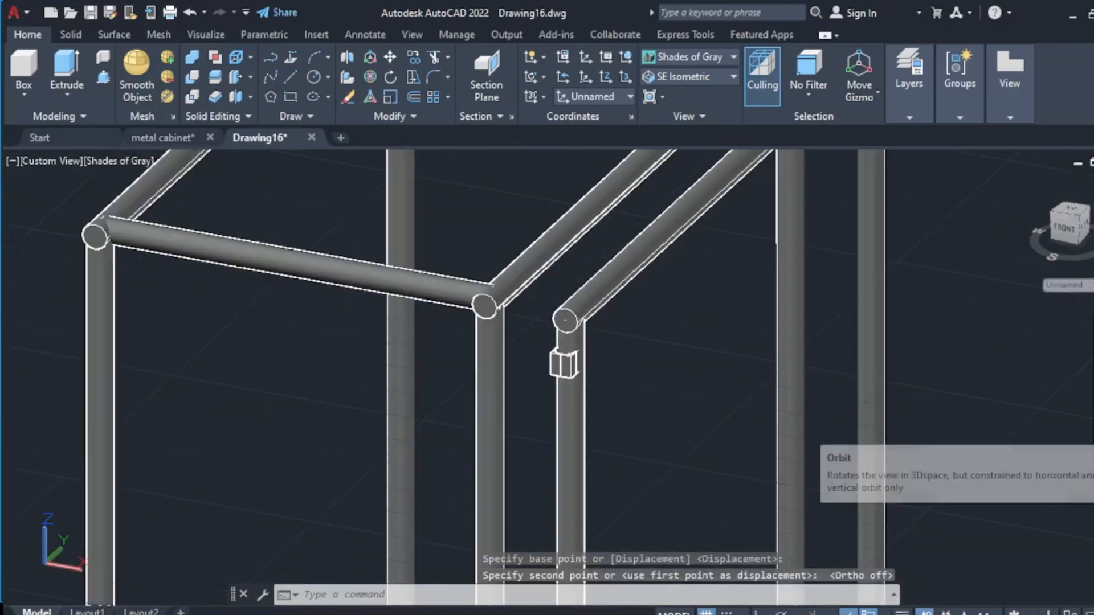
middle_click_drag(698, 422, 519, 408, "shift")
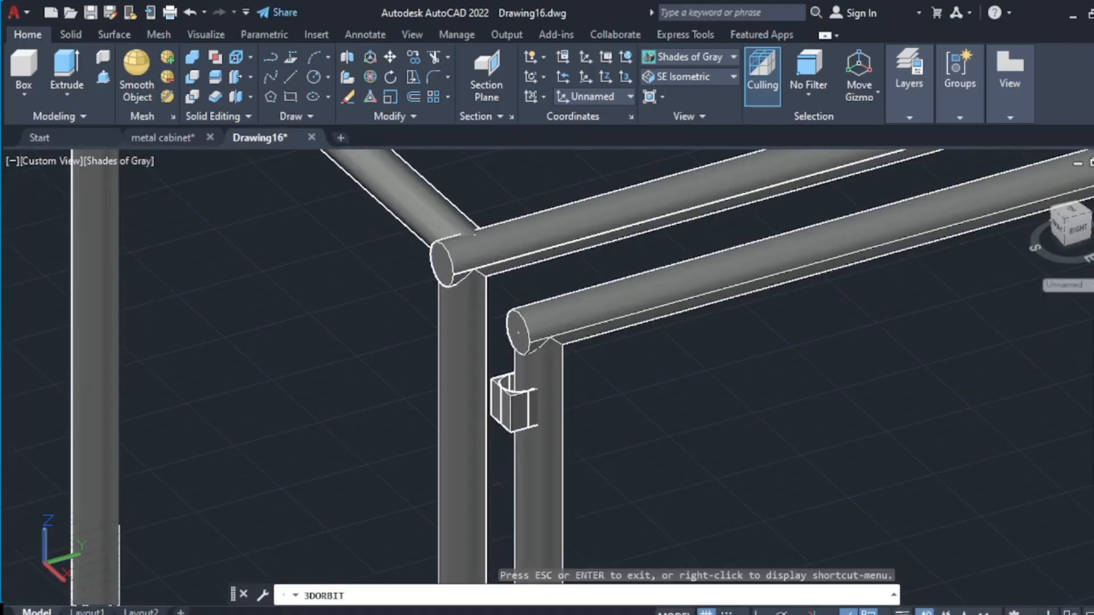
scroll(513, 410, "down", 5)
scroll(510, 413, "up", 6)
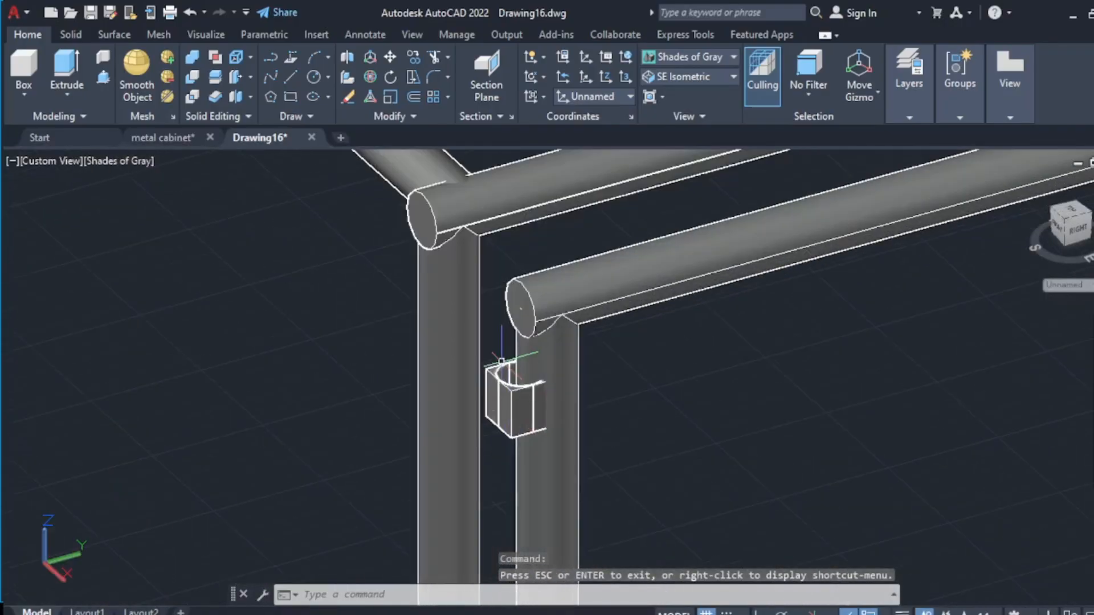
- Move the bored block off the front frame's post into the open space beside the cabinet frame
left_click(500, 450)
scroll(498, 455, "up", 2)
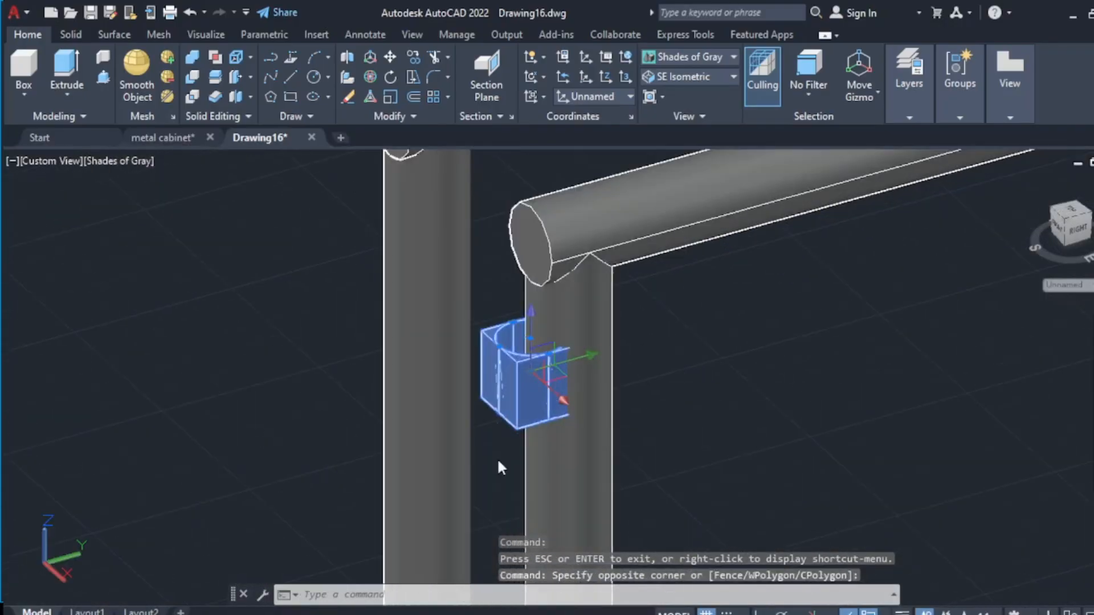
right_click(498, 459)
left_click(564, 182)
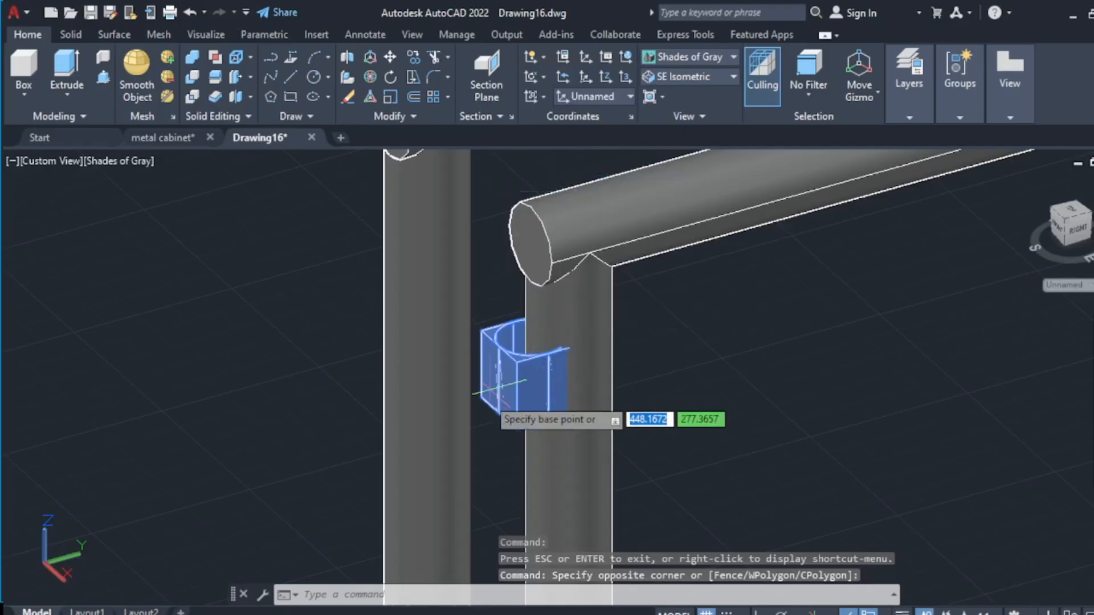
left_click(502, 424)
scroll(601, 384, "down", 6)
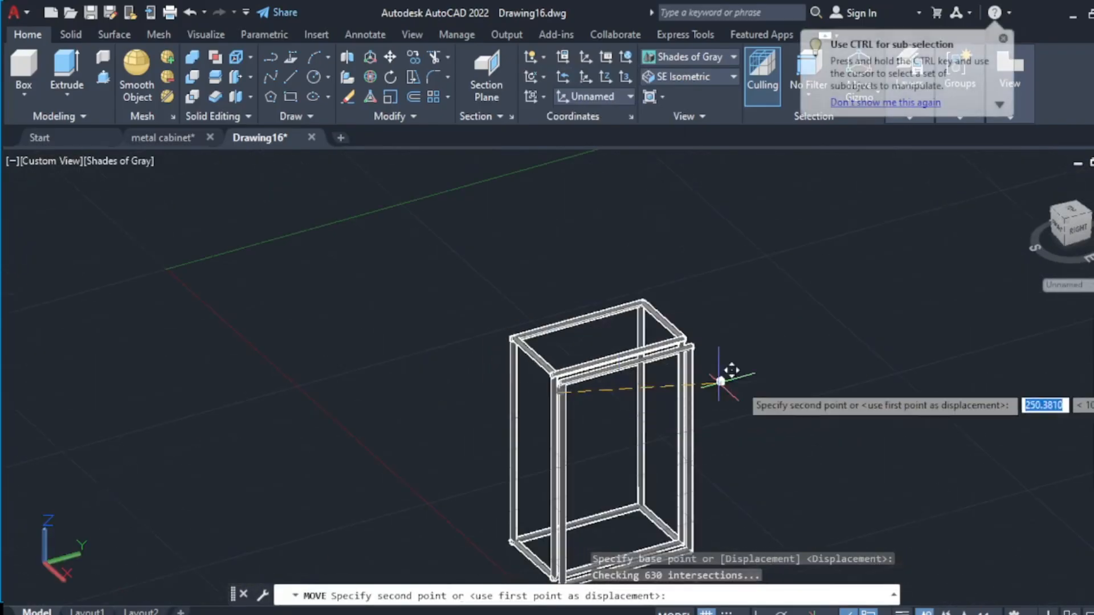
key("Escape")
- Scale the bored block up by a factor of about 3, using a point on its side as the base point
scroll(794, 373, "up", 5)
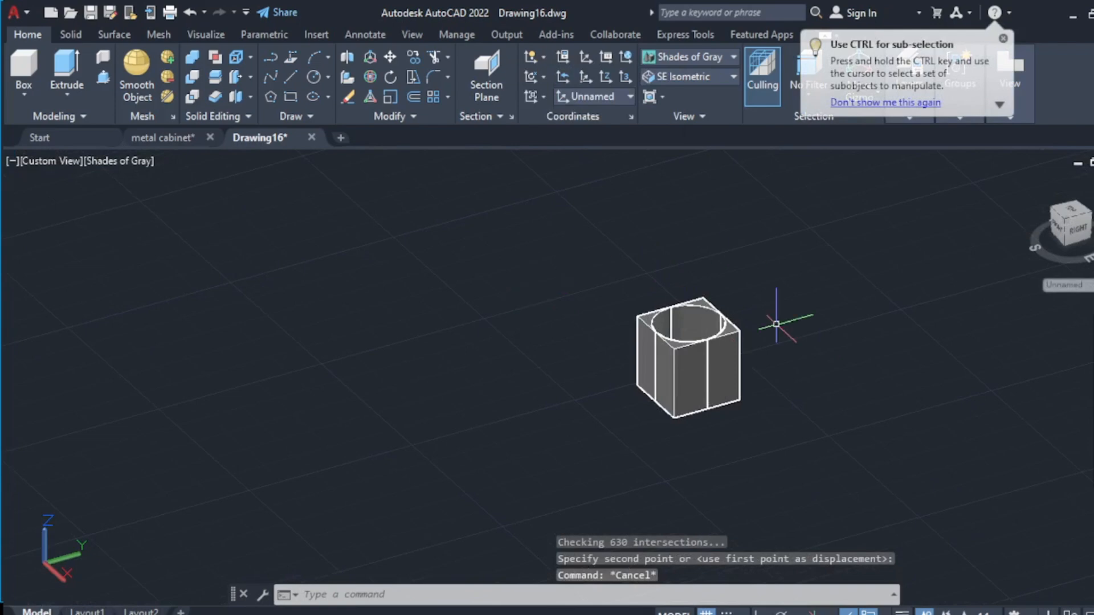
scroll(775, 324, "down", 4)
scroll(772, 298, "up", 2)
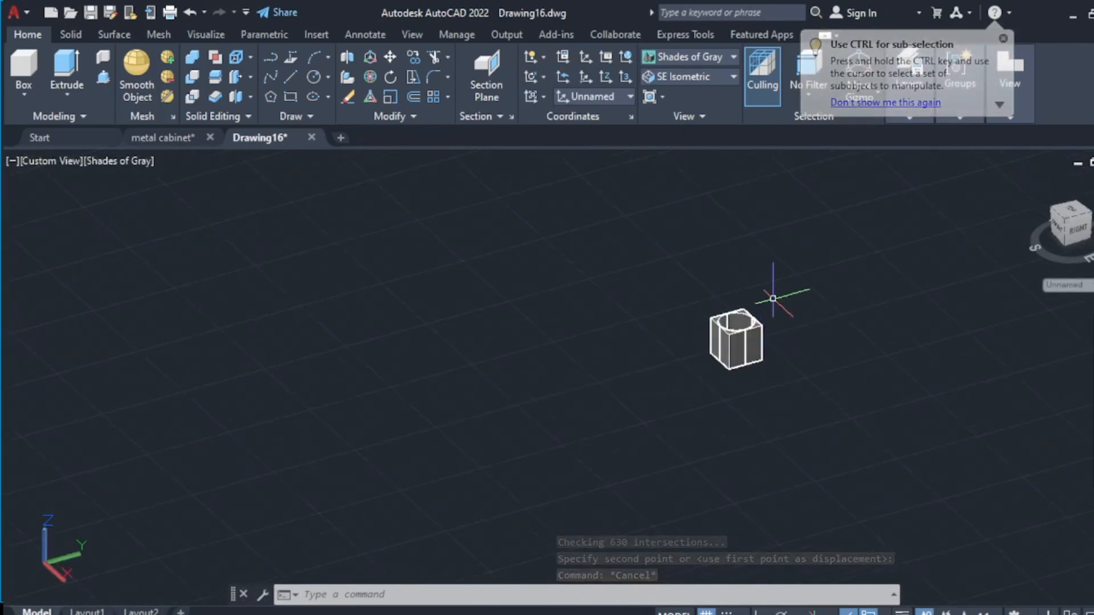
left_click(783, 273)
left_click(641, 428)
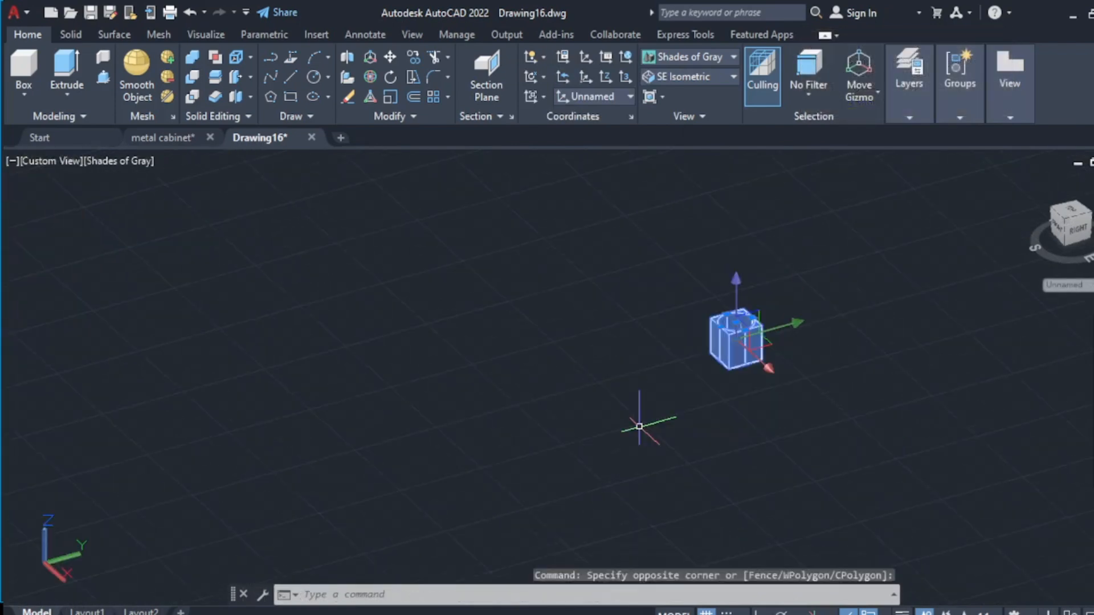
type("scal")
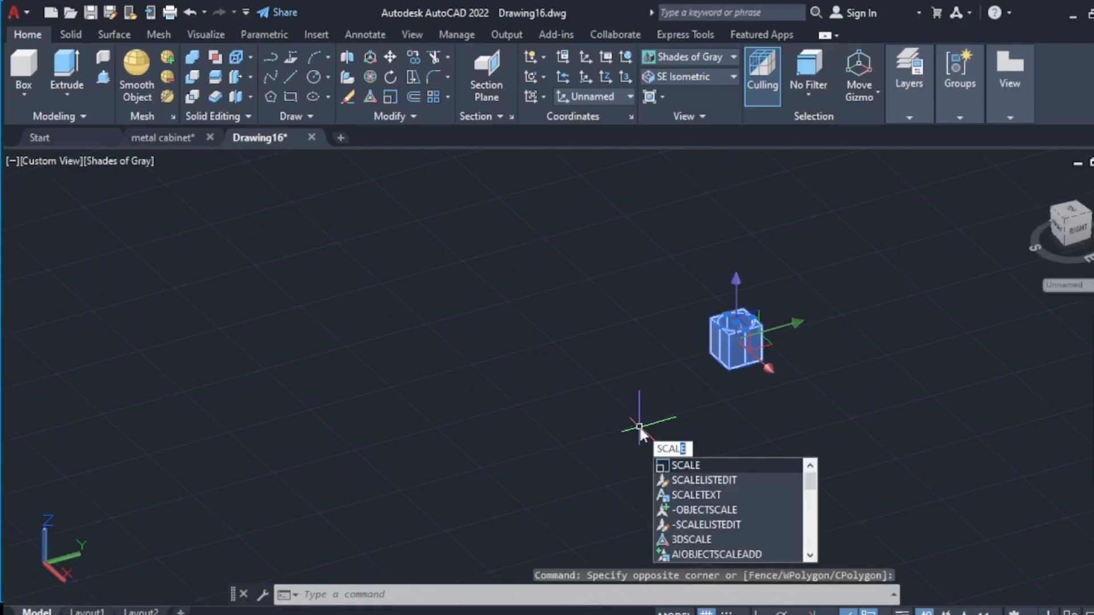
key("Return")
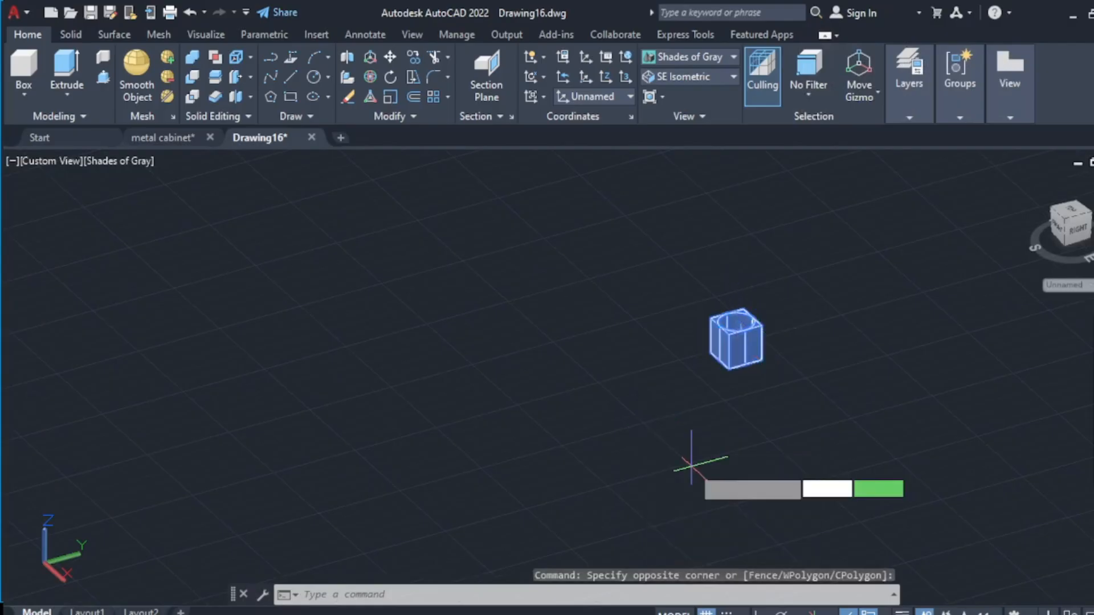
left_click(762, 342)
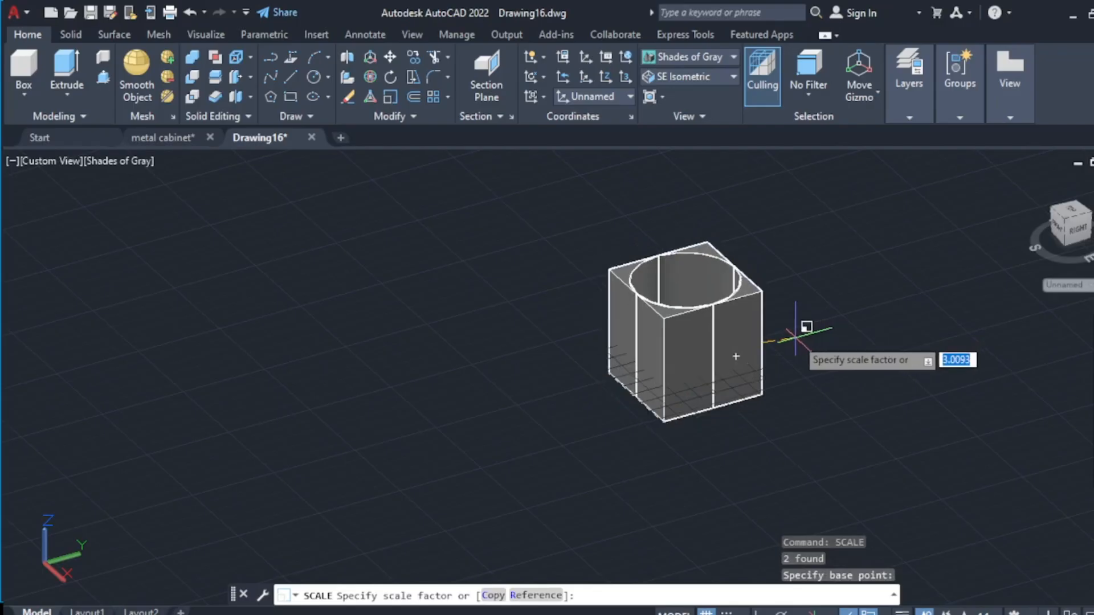
left_click(795, 337)
left_click(809, 193)
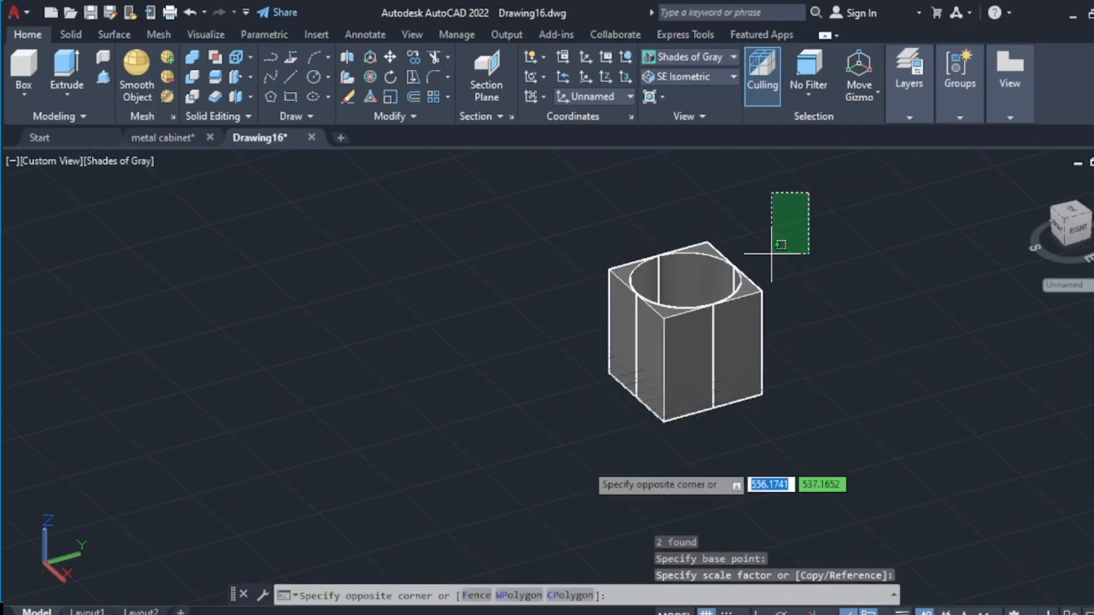
left_click(484, 539)
right_click(533, 478)
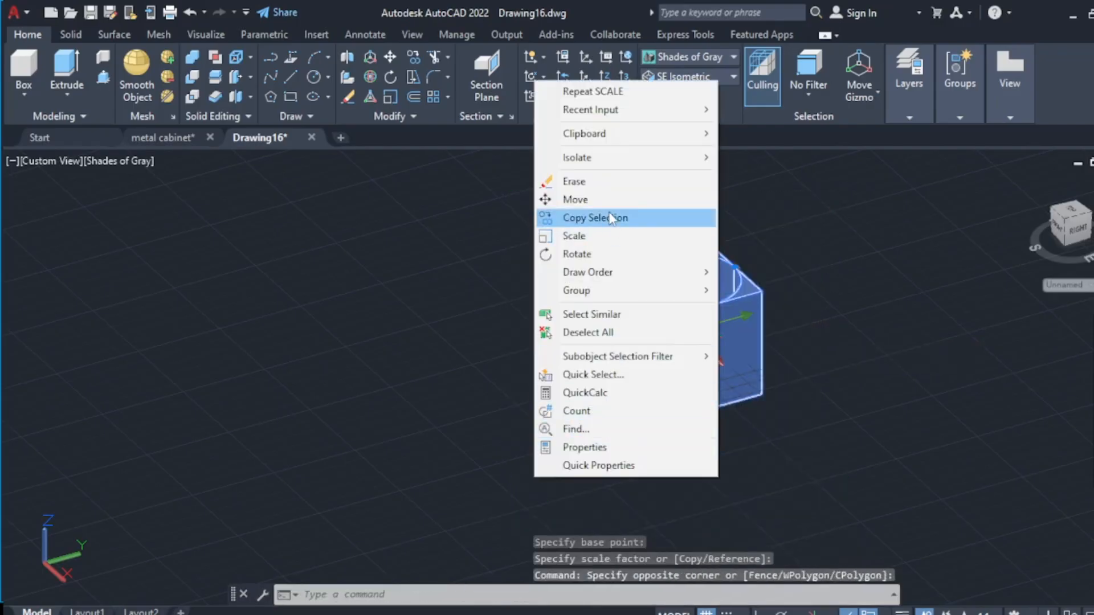
left_click(576, 200)
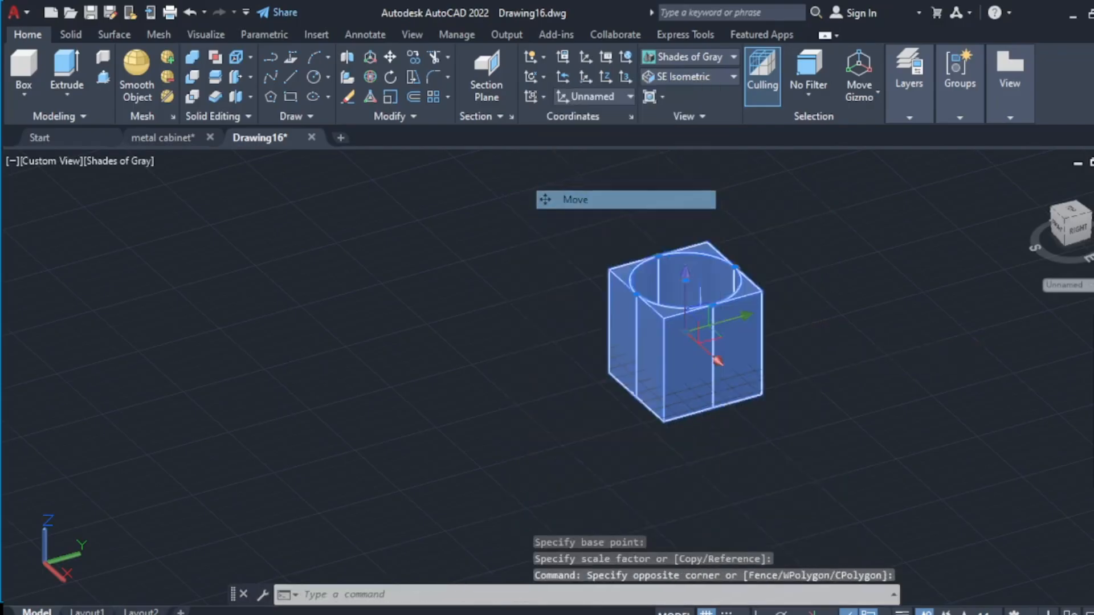
left_click(686, 278)
scroll(256, 392, "down", 6)
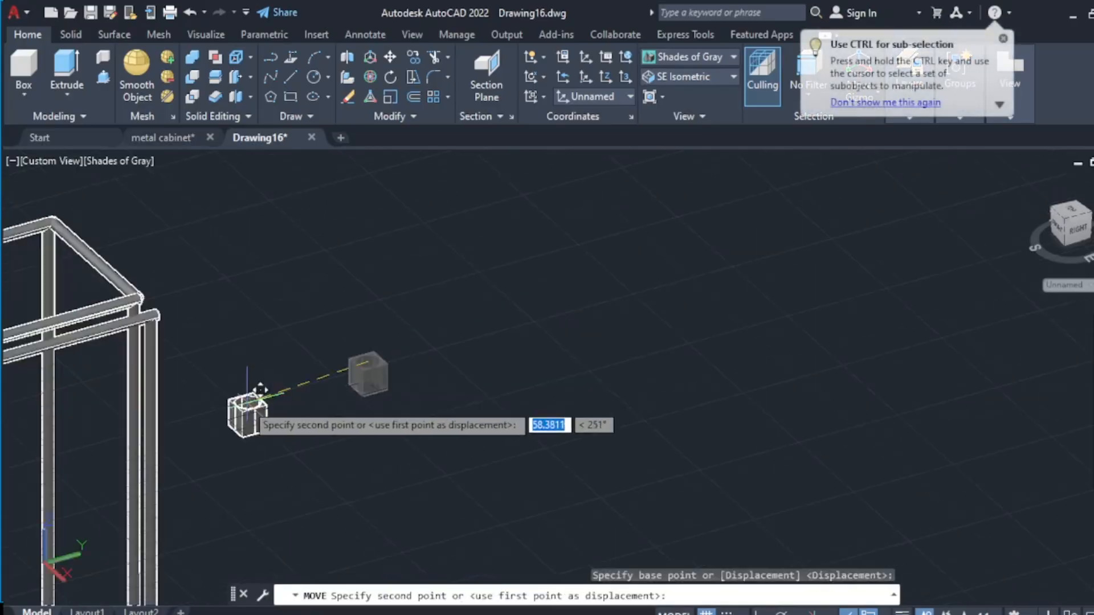
scroll(113, 459, "down", 2)
scroll(110, 463, "up", 7)
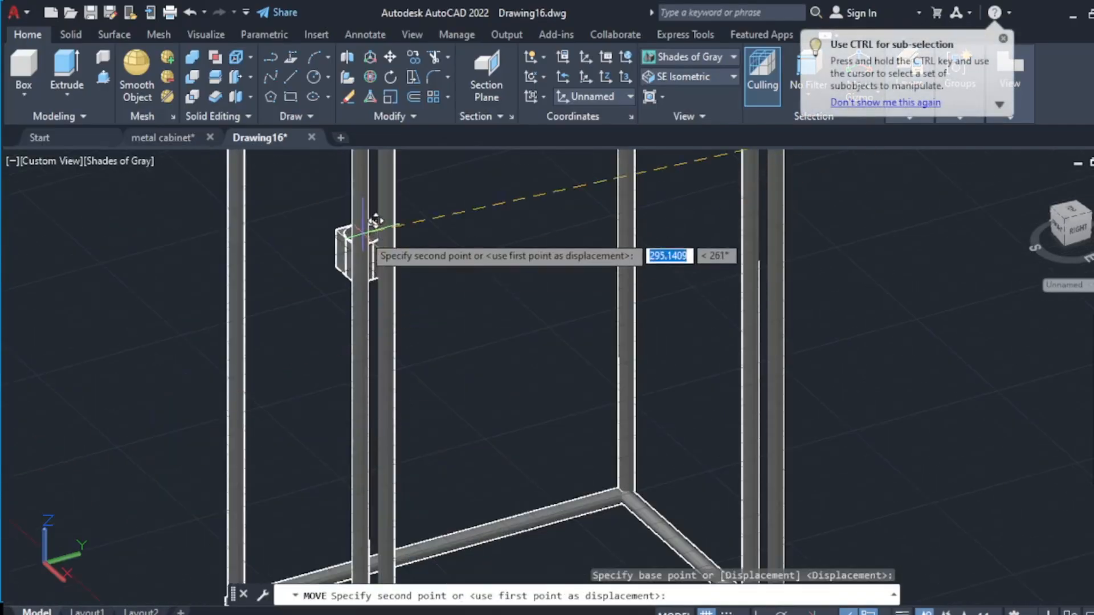
scroll(384, 245, "down", 5)
scroll(618, 245, "up", 3)
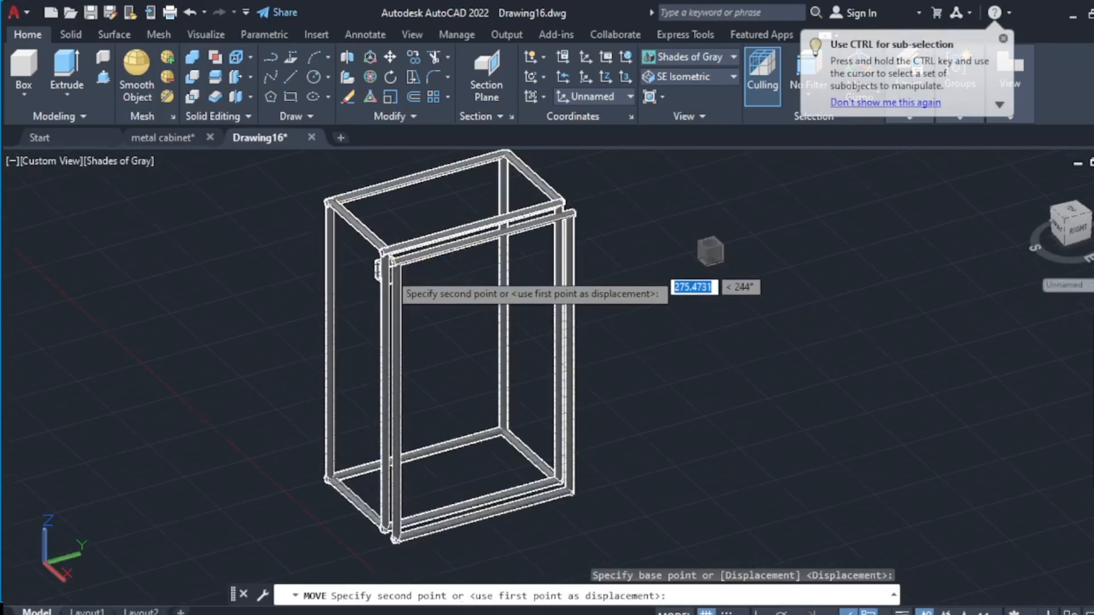
scroll(392, 271, "up", 4)
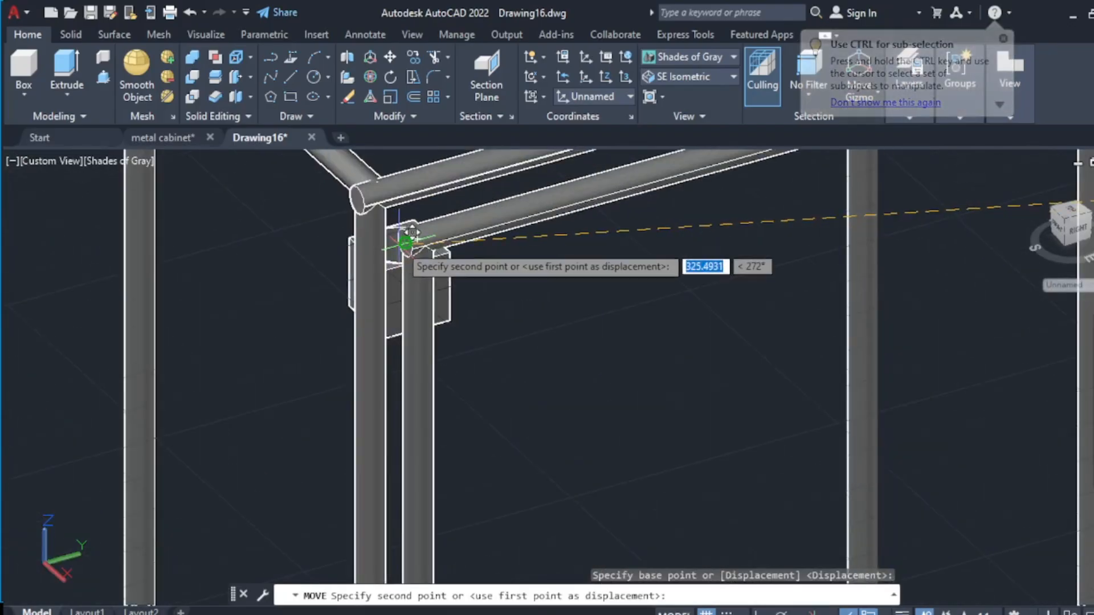
scroll(410, 242, "up", 5)
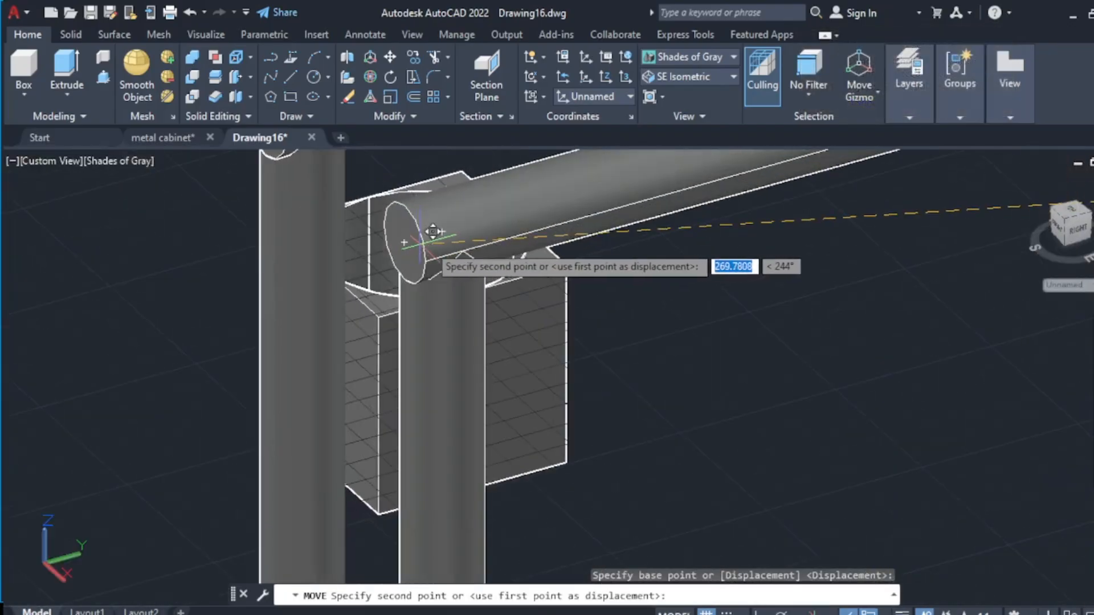
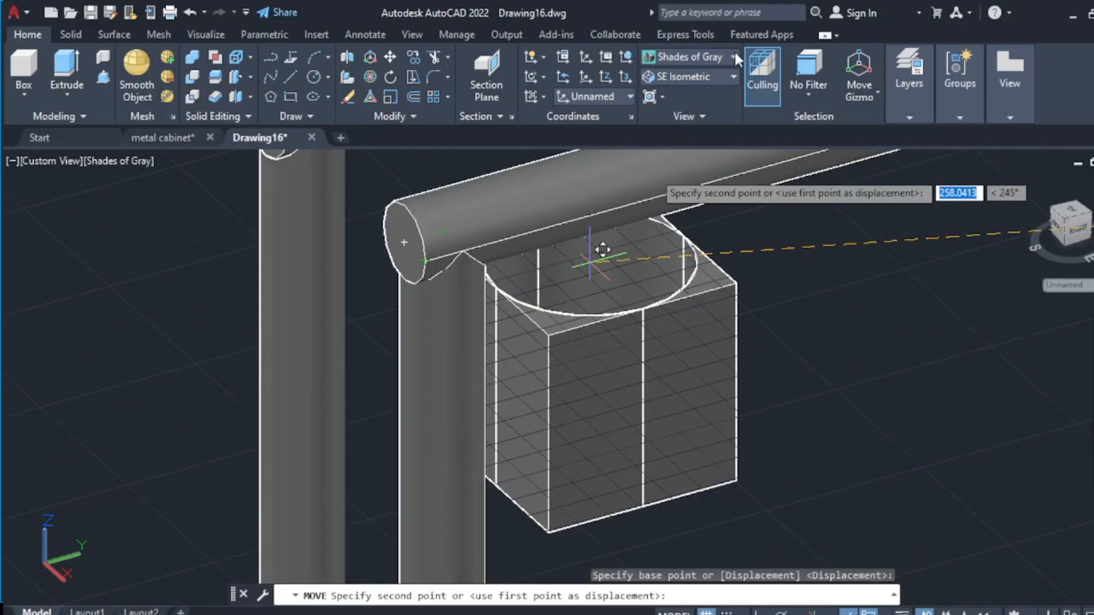
- Switch the visual style to 2D Wireframe and examine the circle inside the front frame's near upper corner
left_click(735, 57)
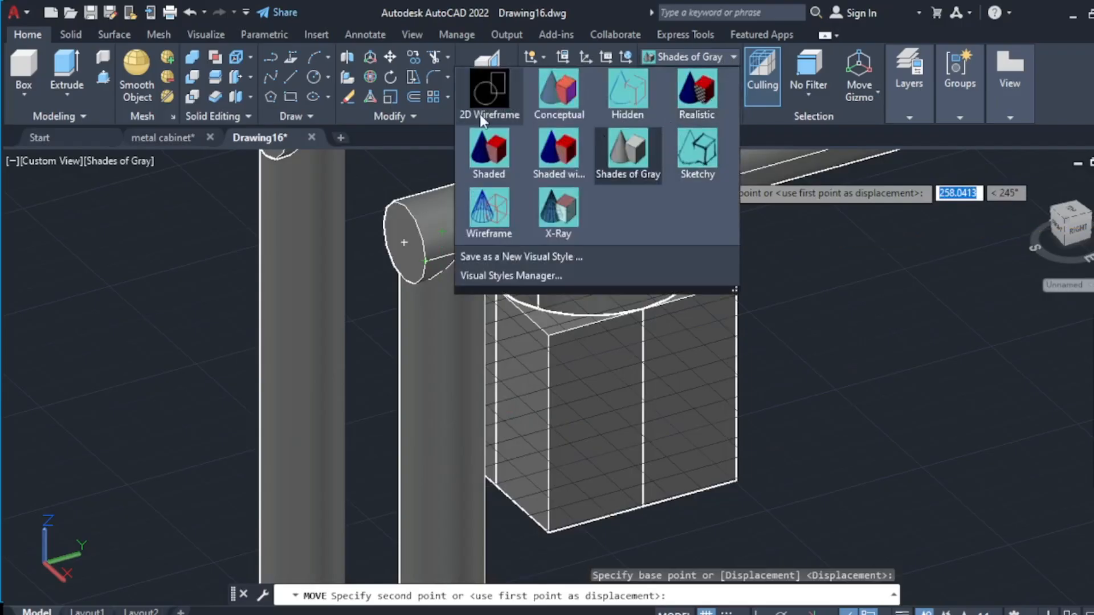
left_click(480, 108)
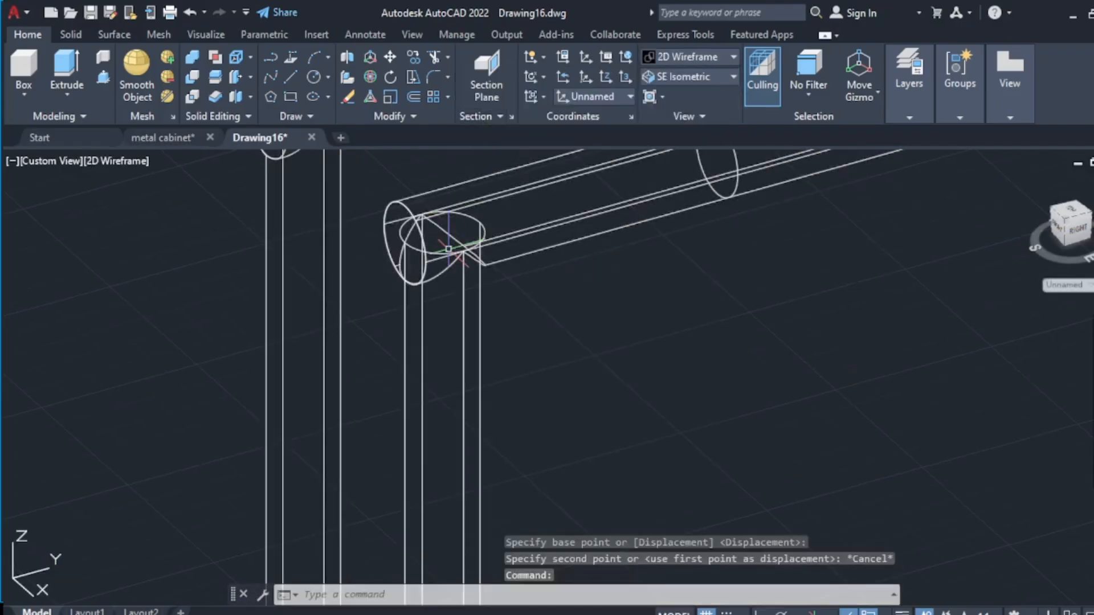
scroll(448, 250, "up", 4)
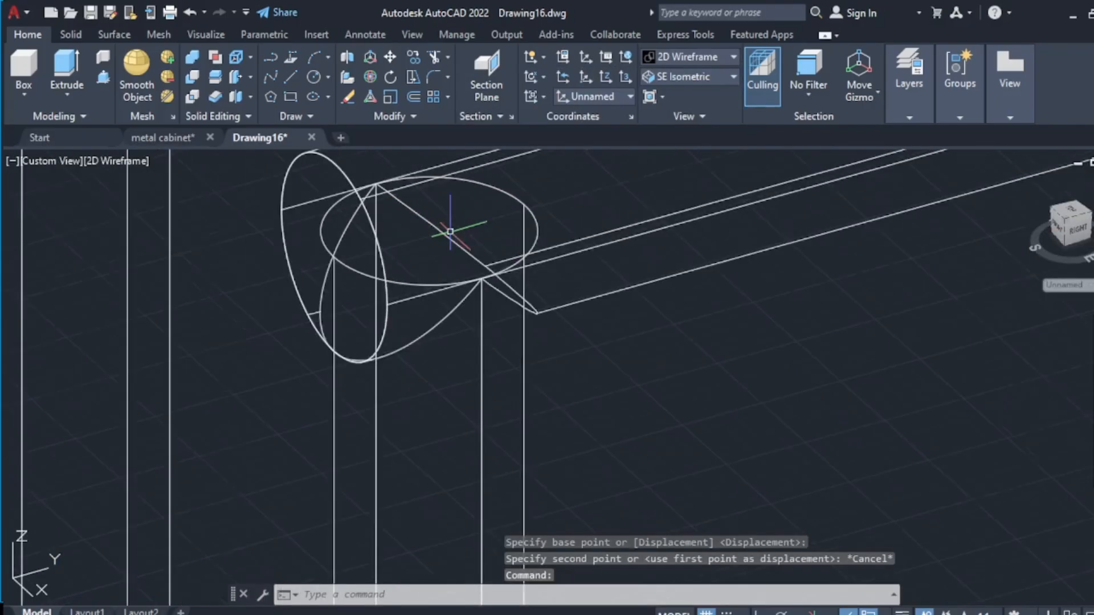
scroll(386, 237, "down", 2)
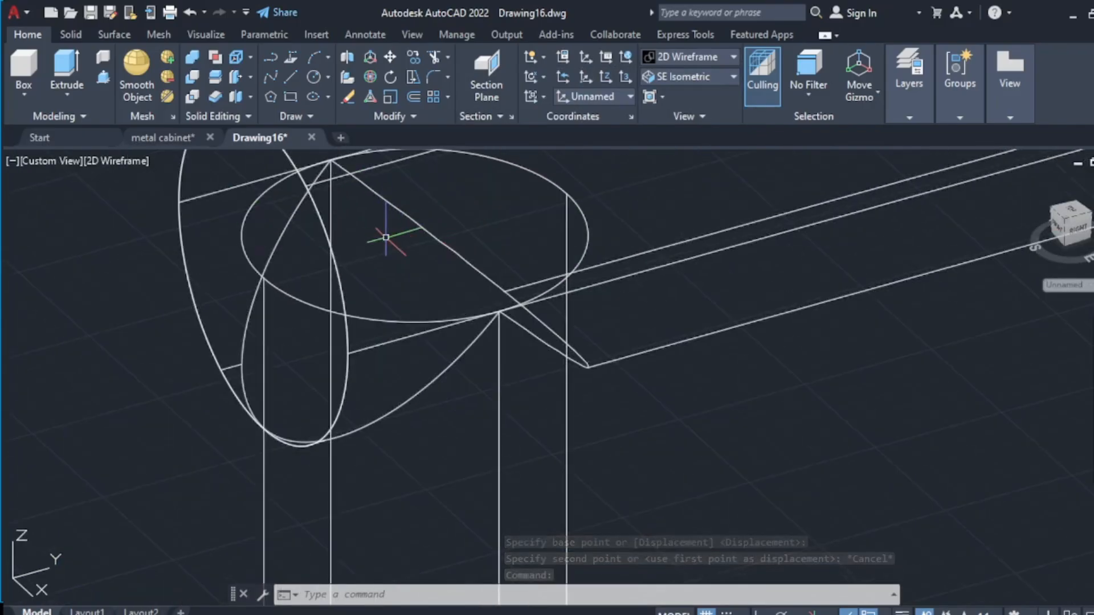
scroll(398, 316, "down", 3)
scroll(669, 335, "down", 5)
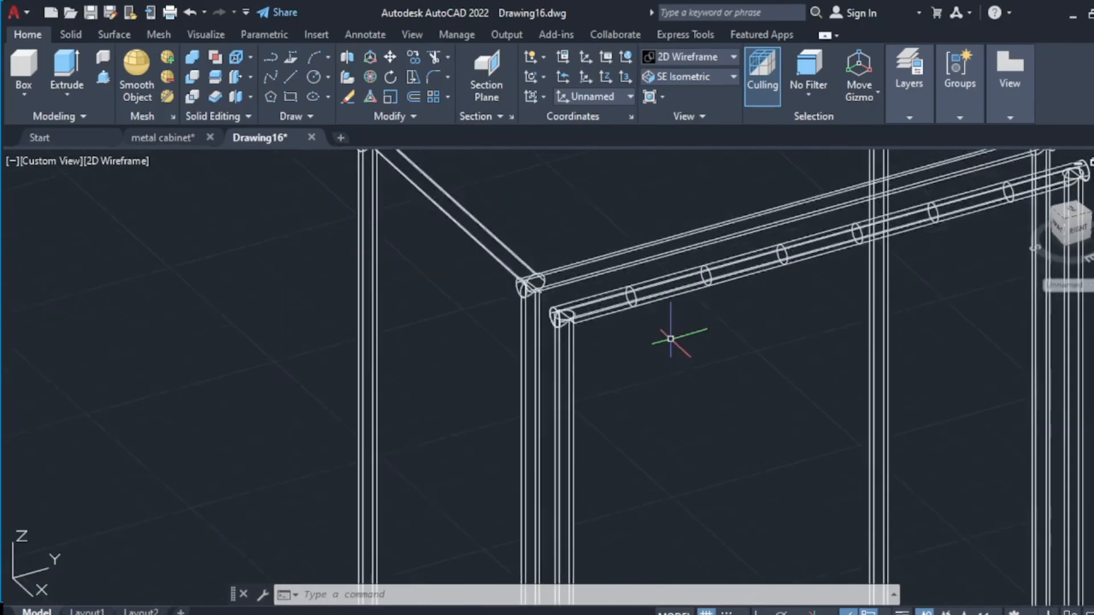
- Move the scaled block by its top circle's centre onto the front frame's near post, about 41 units straight below the post's top centre
scroll(964, 331, "up", 3)
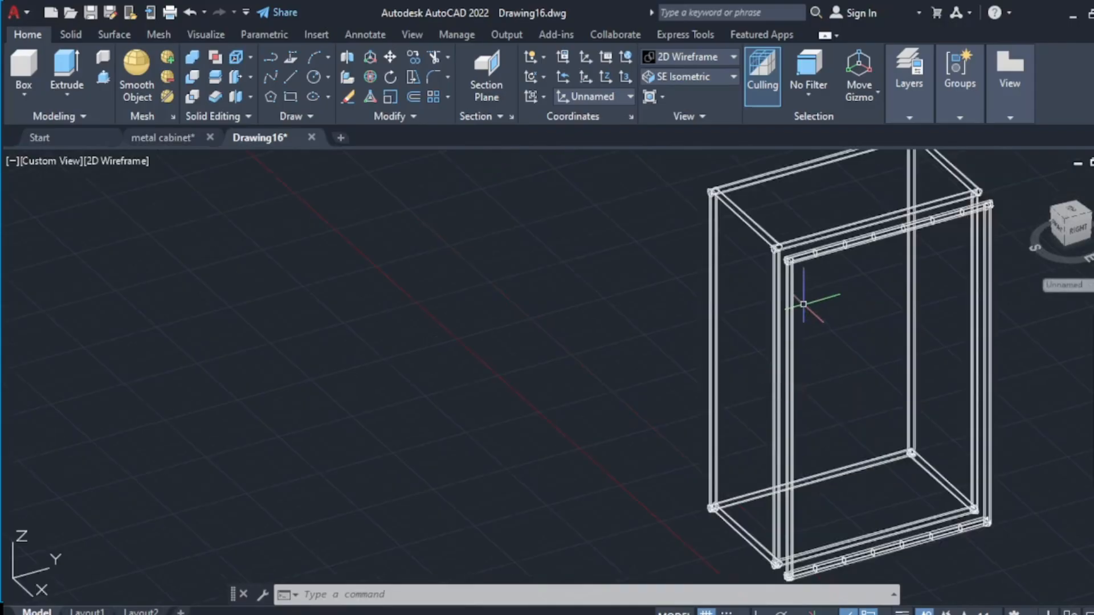
scroll(806, 293, "down", 3)
scroll(851, 269, "up", 4)
scroll(671, 298, "up", 2)
scroll(760, 308, "down", 4)
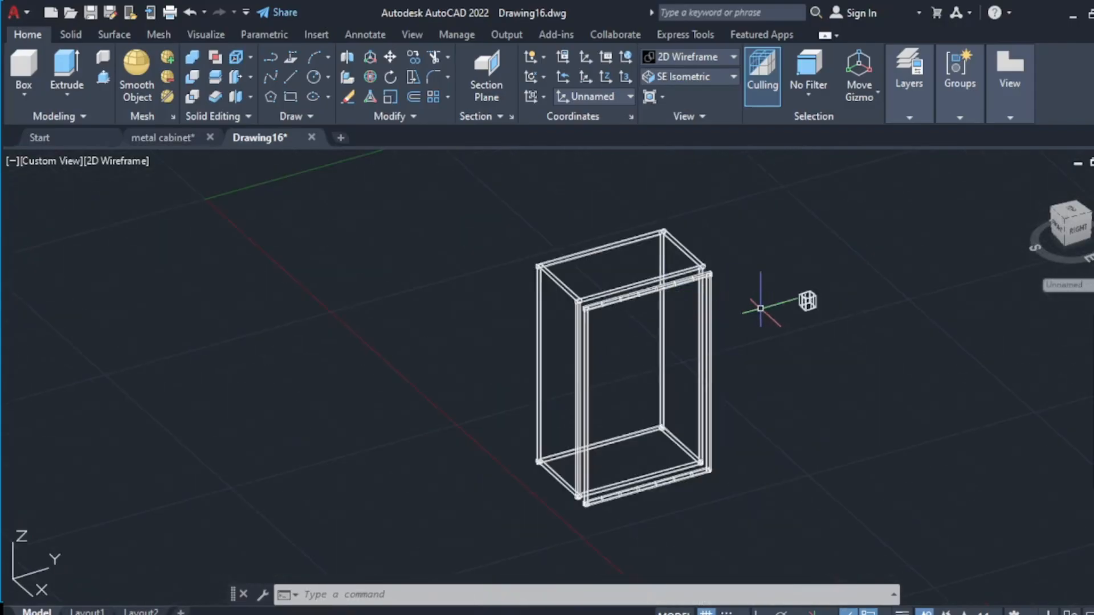
left_click(791, 342)
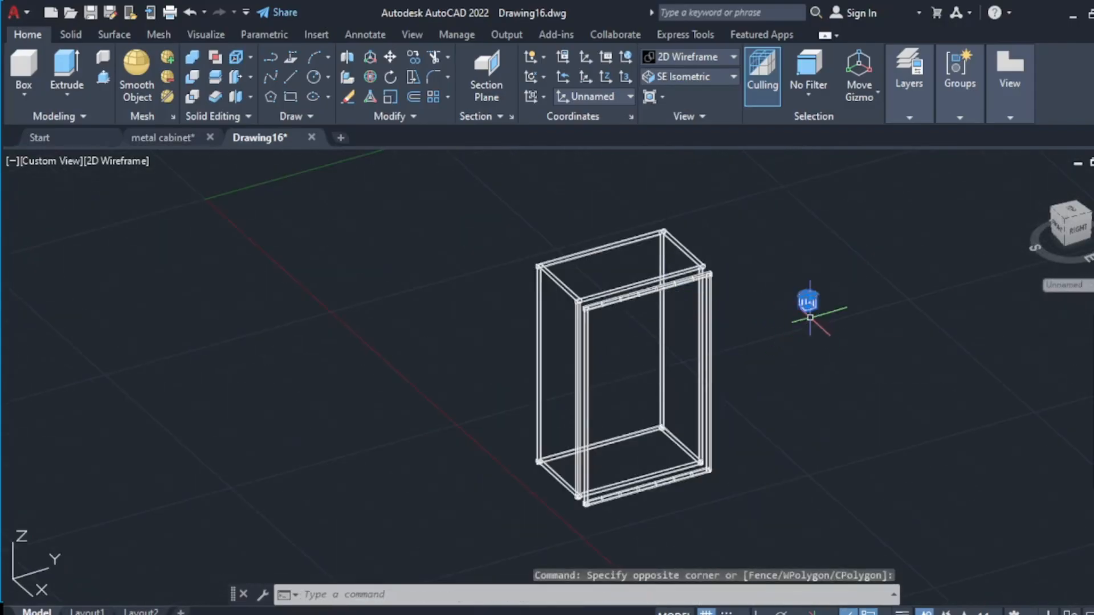
scroll(817, 313, "up", 5)
right_click(839, 313)
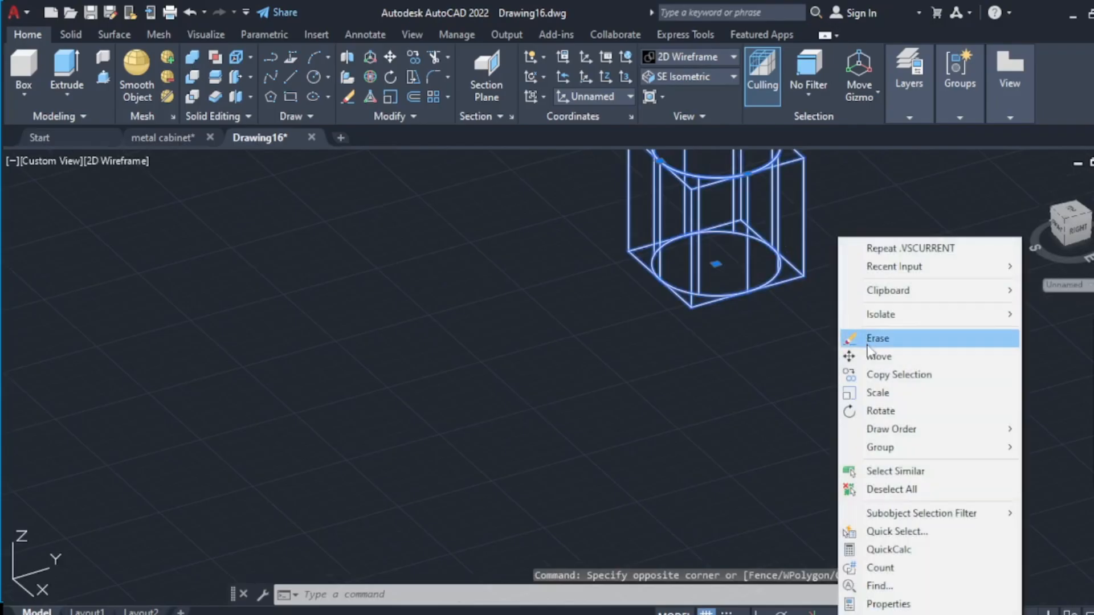
left_click(879, 356)
scroll(821, 279, "down", 4)
scroll(778, 236, "up", 6)
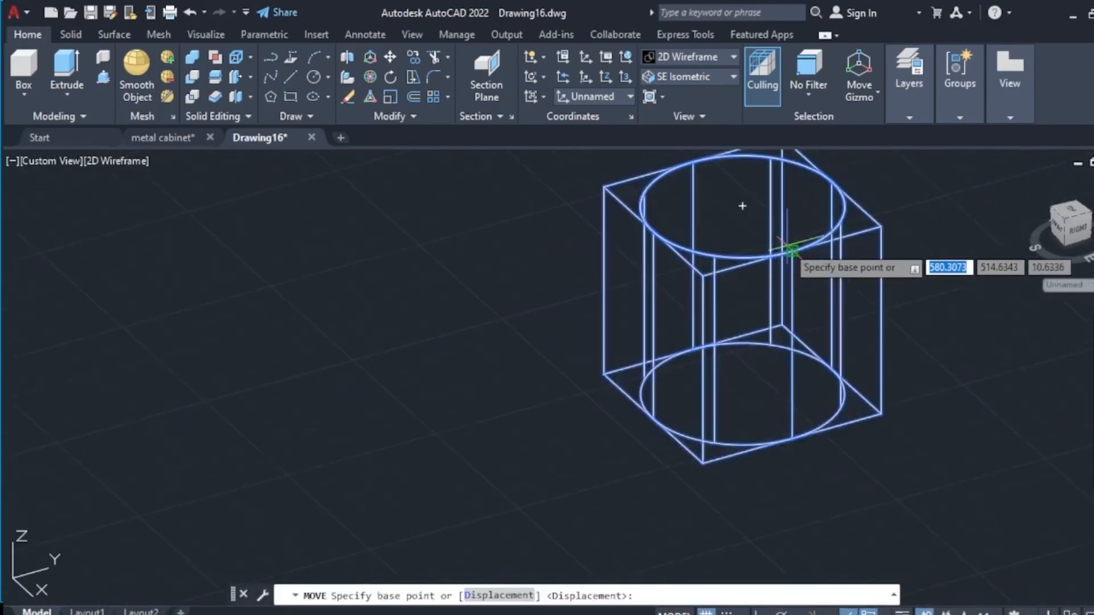
left_click(715, 182)
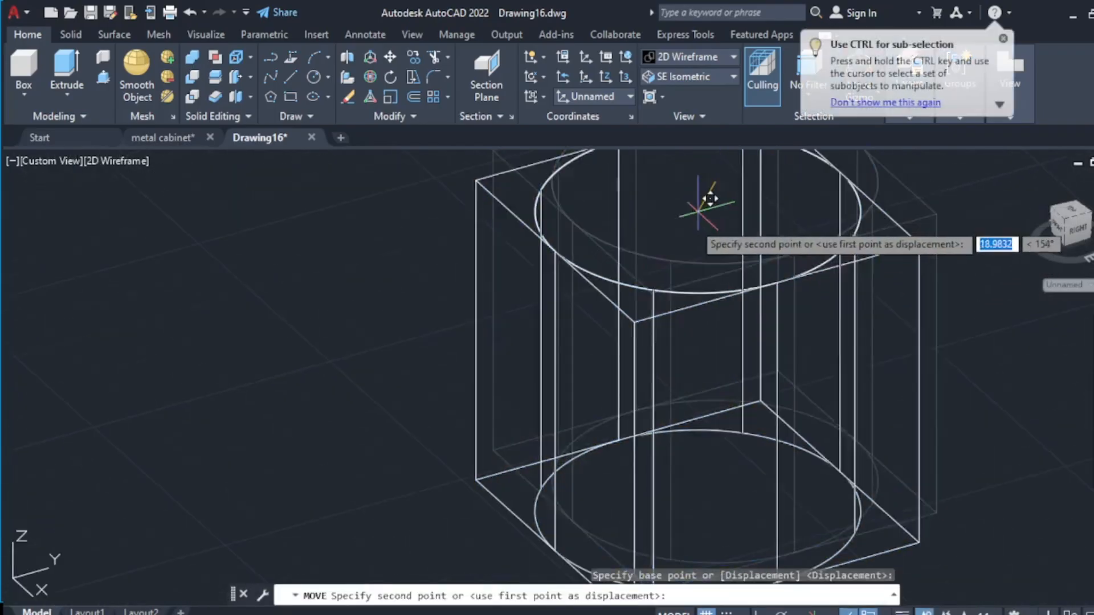
scroll(678, 247, "down", 8)
scroll(544, 271, "up", 4)
scroll(551, 258, "up", 8)
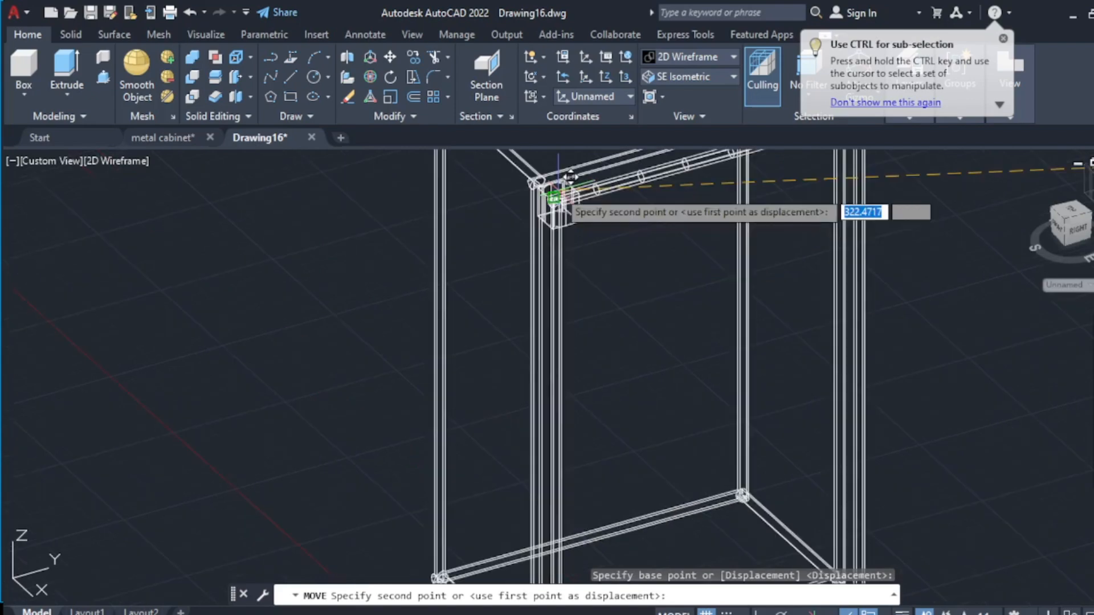
scroll(513, 345, "down", 6)
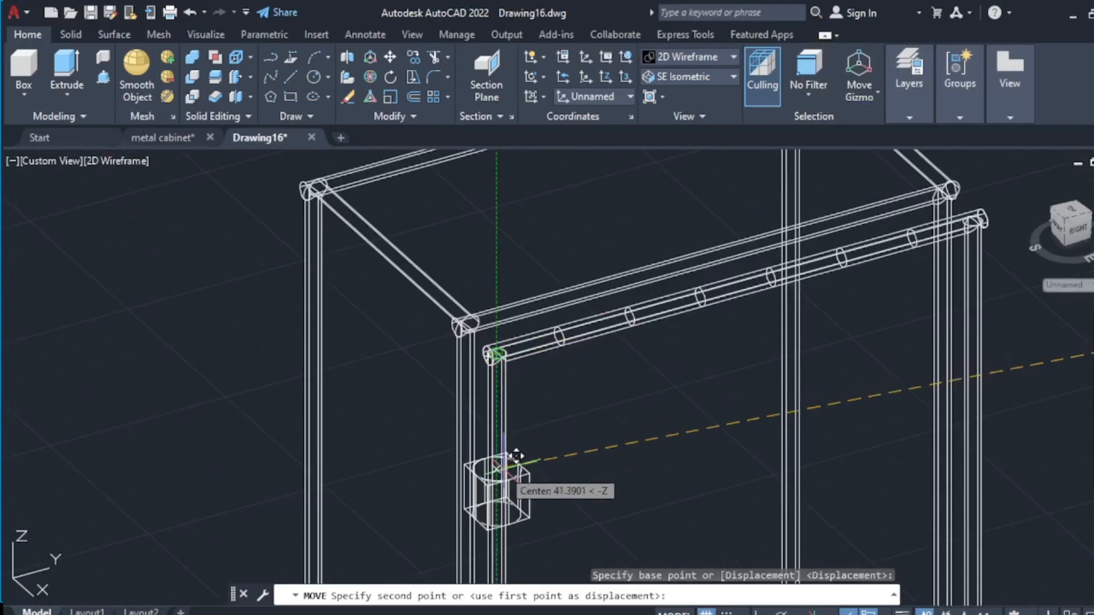
left_click(497, 491)
- Examine how the scaled block sits around the front frame's near post and against the cabinet's corner post
scroll(497, 491, "down", 5)
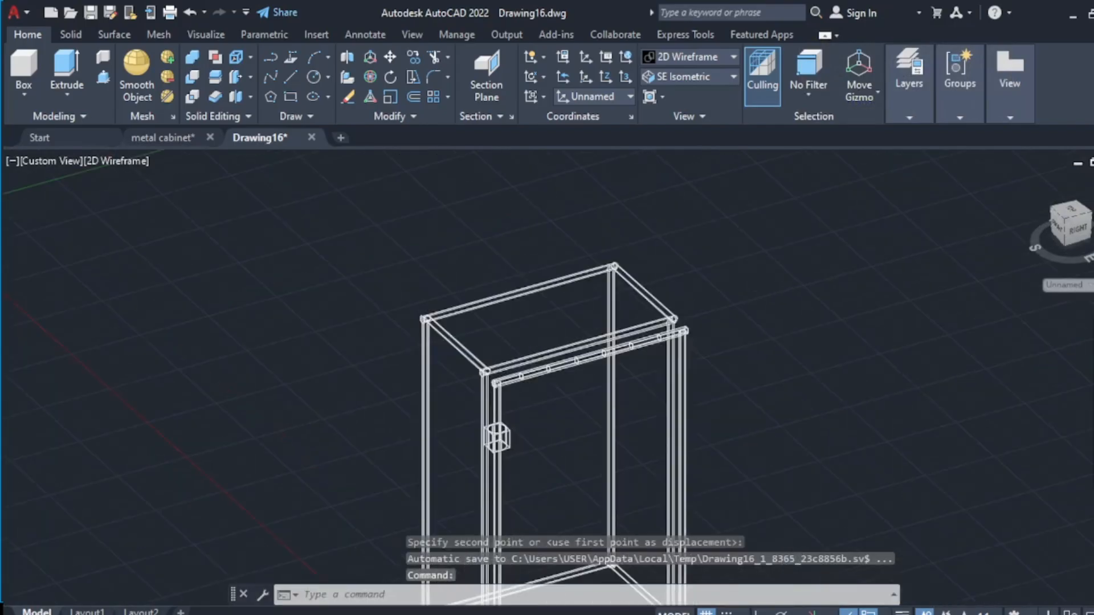
scroll(484, 281, "up", 3)
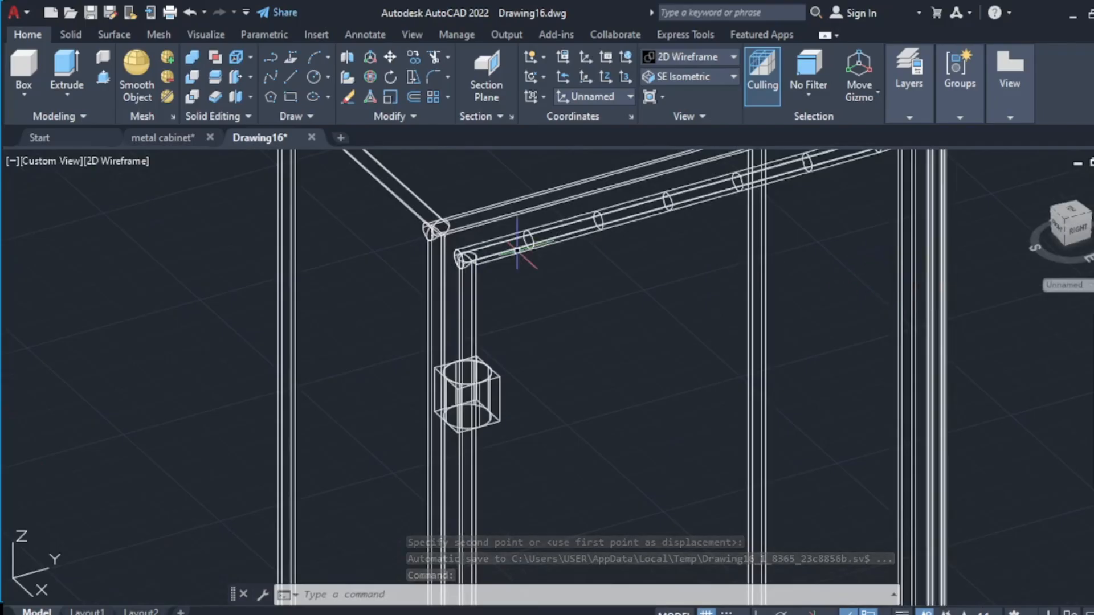
scroll(450, 247, "up", 4)
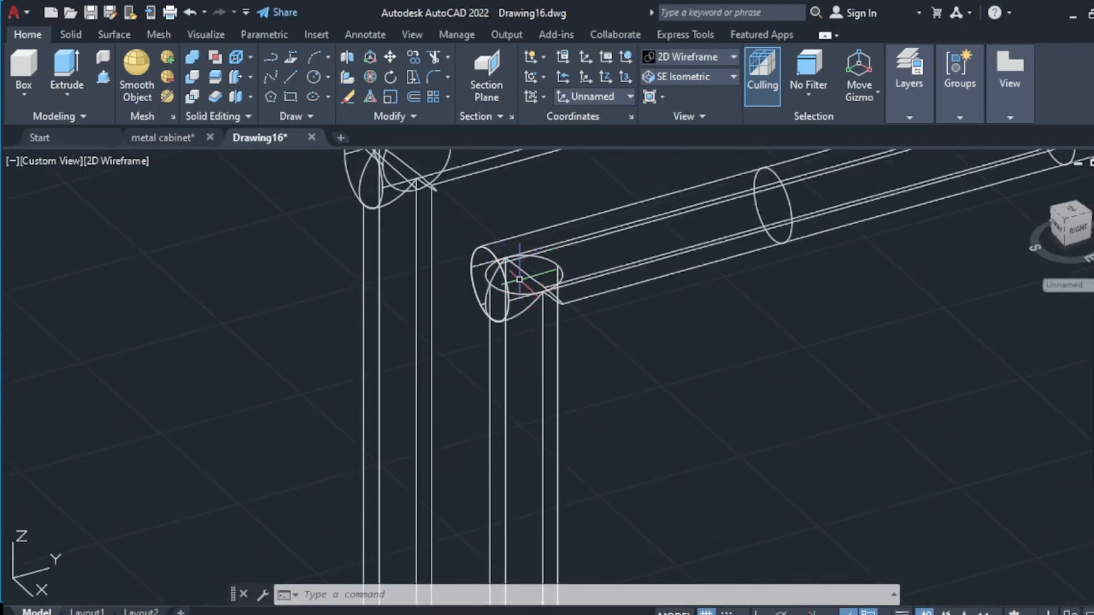
scroll(529, 272, "down", 5)
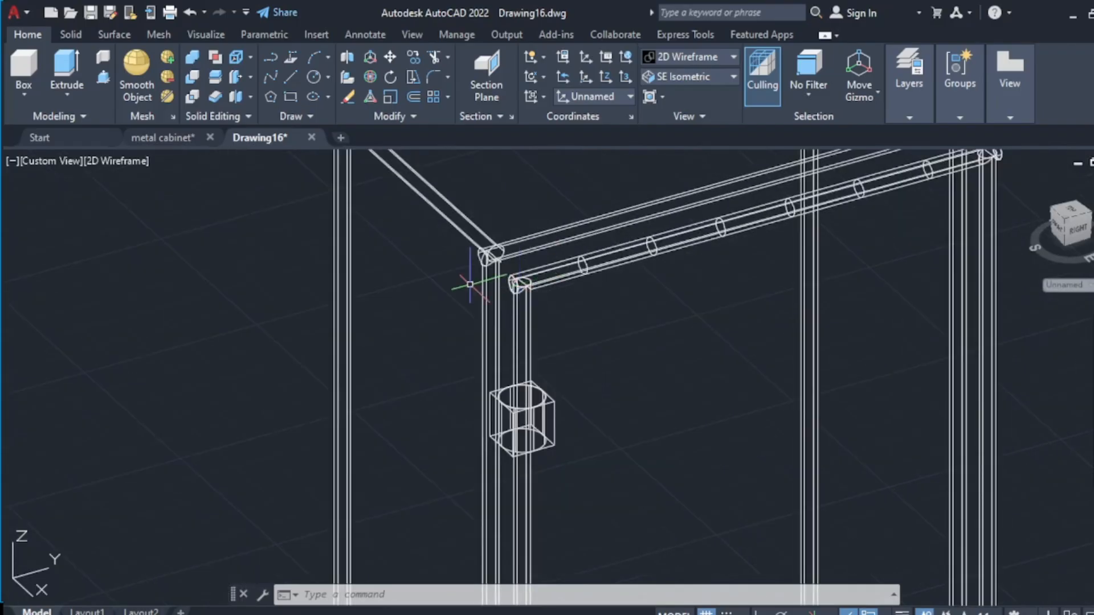
- Examine the near upper corners of the cabinet and front frames and the scaled block's fit around the front post
scroll(481, 249, "up", 5)
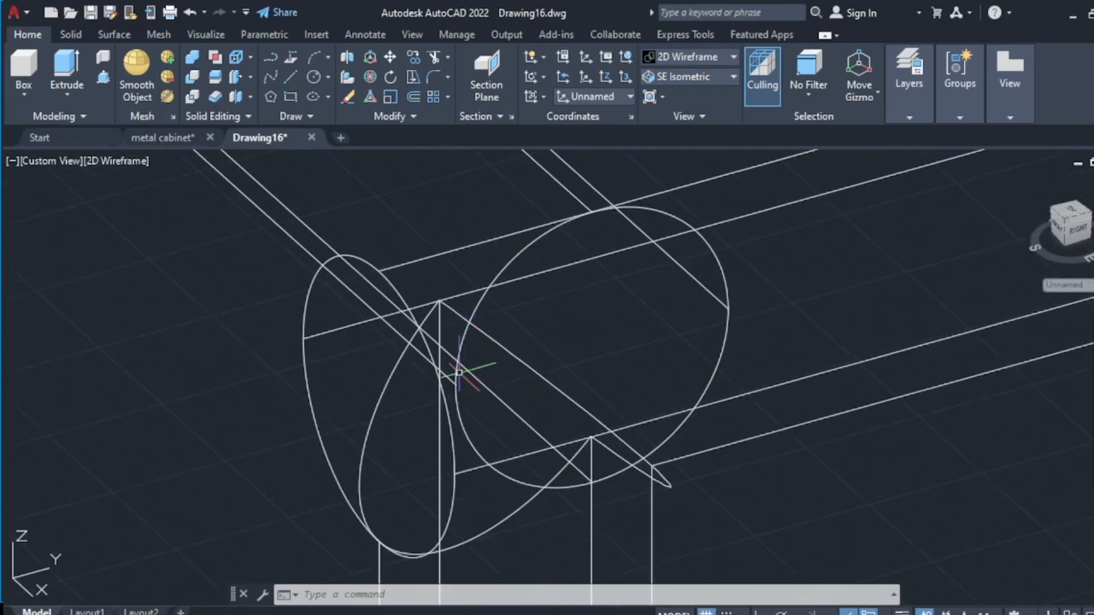
scroll(459, 373, "down", 4)
scroll(463, 378, "up", 5)
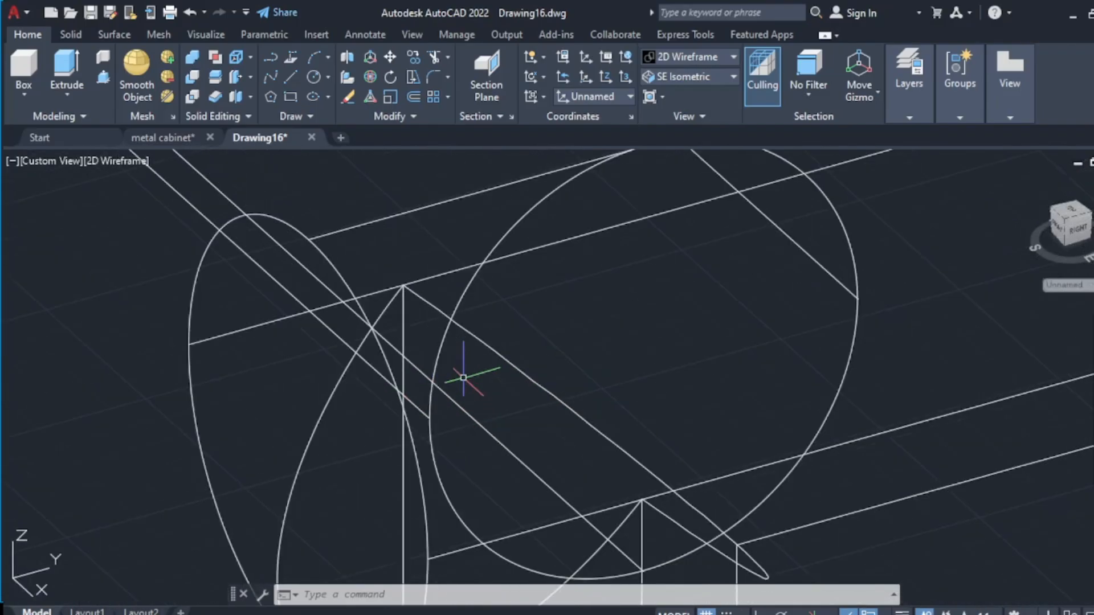
scroll(462, 426, "down", 6)
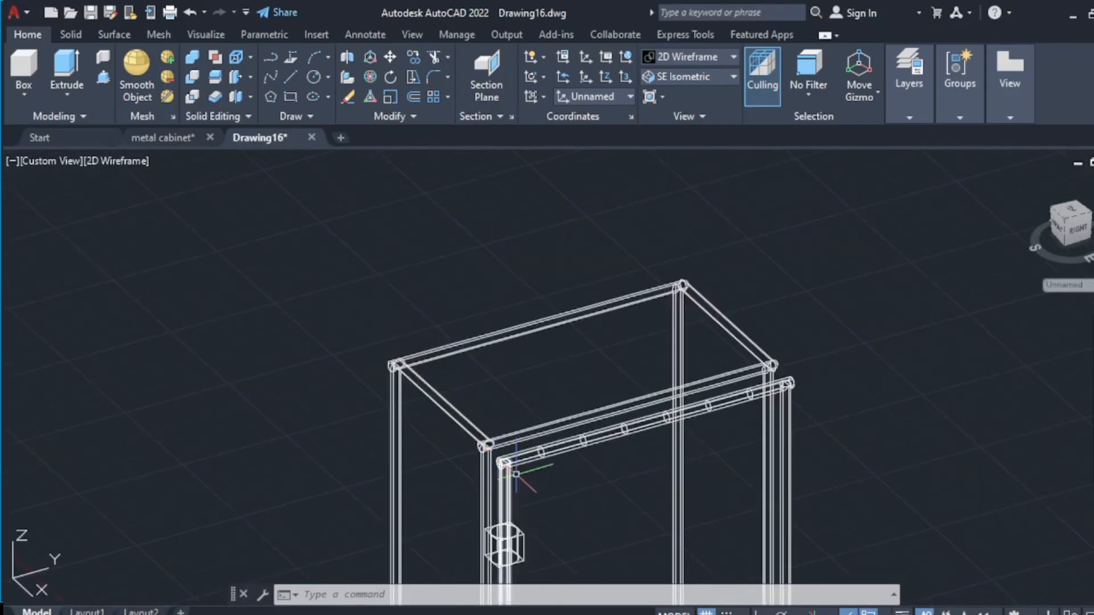
scroll(923, 422, "up", 2)
scroll(836, 473, "down", 2)
scroll(835, 378, "down", 4)
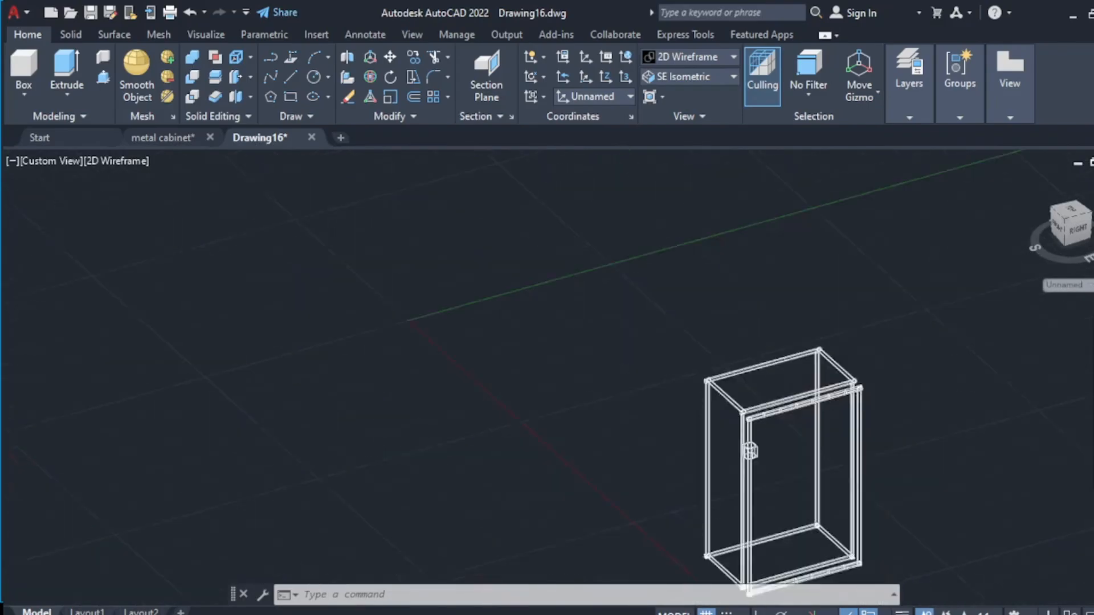
scroll(801, 452, "up", 6)
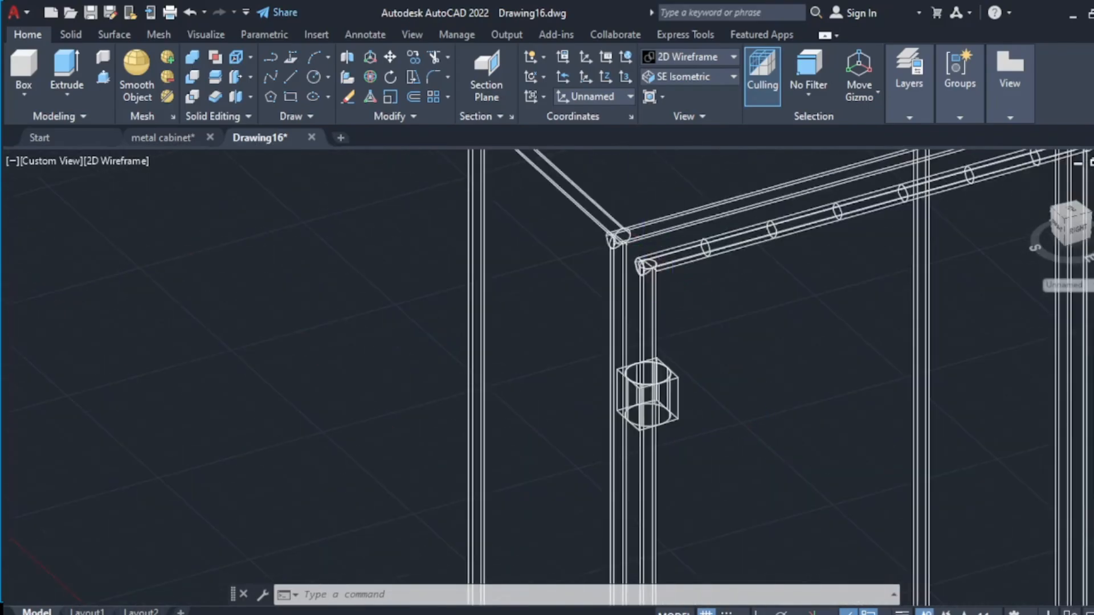
scroll(634, 278, "up", 5)
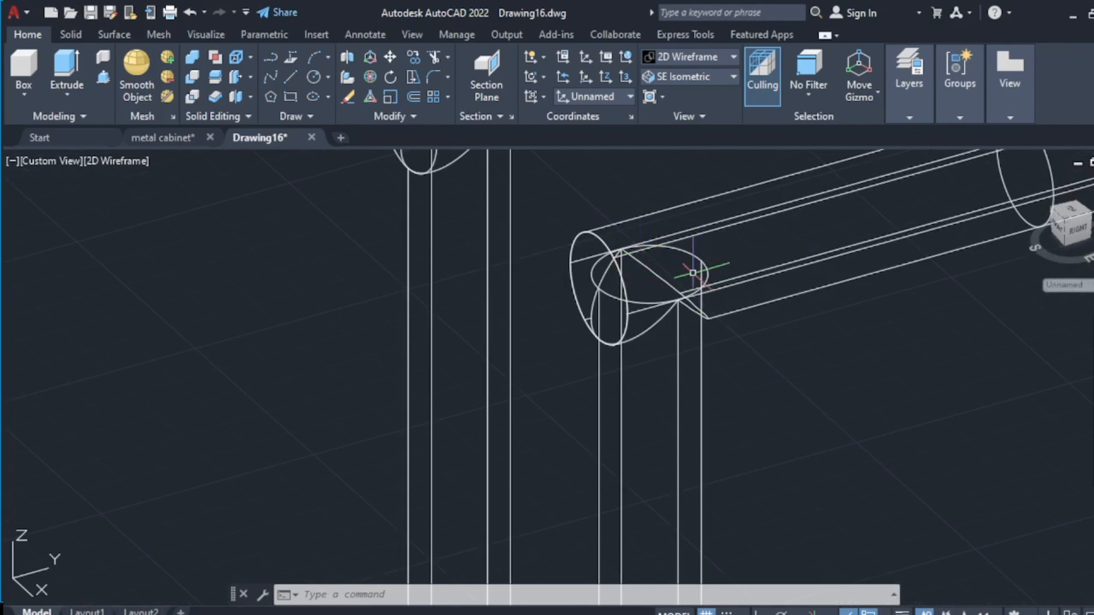
scroll(693, 273, "down", 5)
scroll(690, 277, "up", 4)
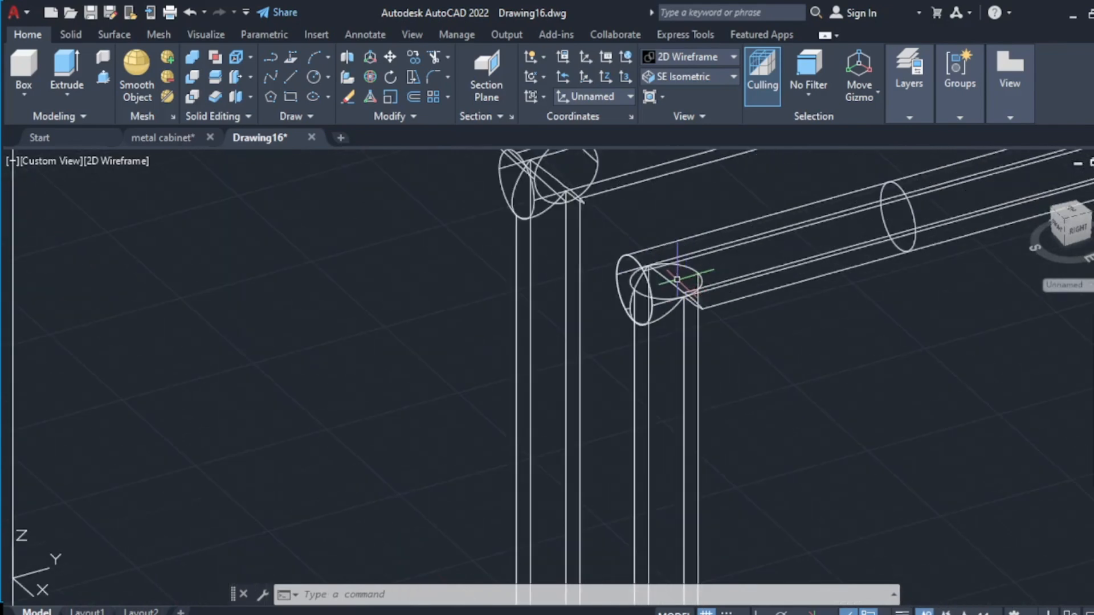
scroll(677, 279, "down", 5)
scroll(668, 335, "up", 5)
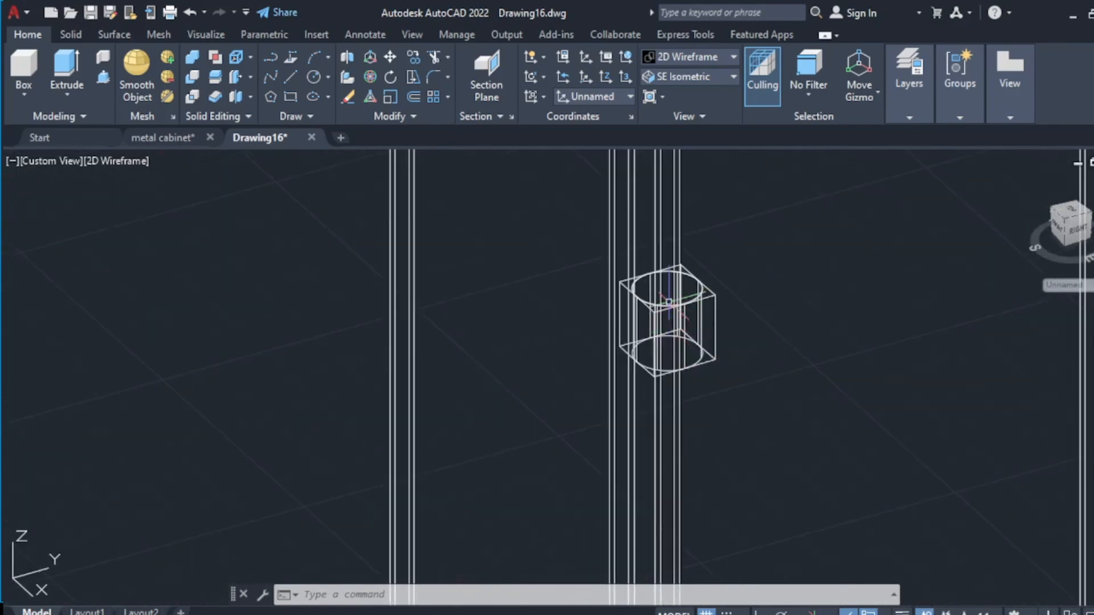
scroll(669, 301, "down", 6)
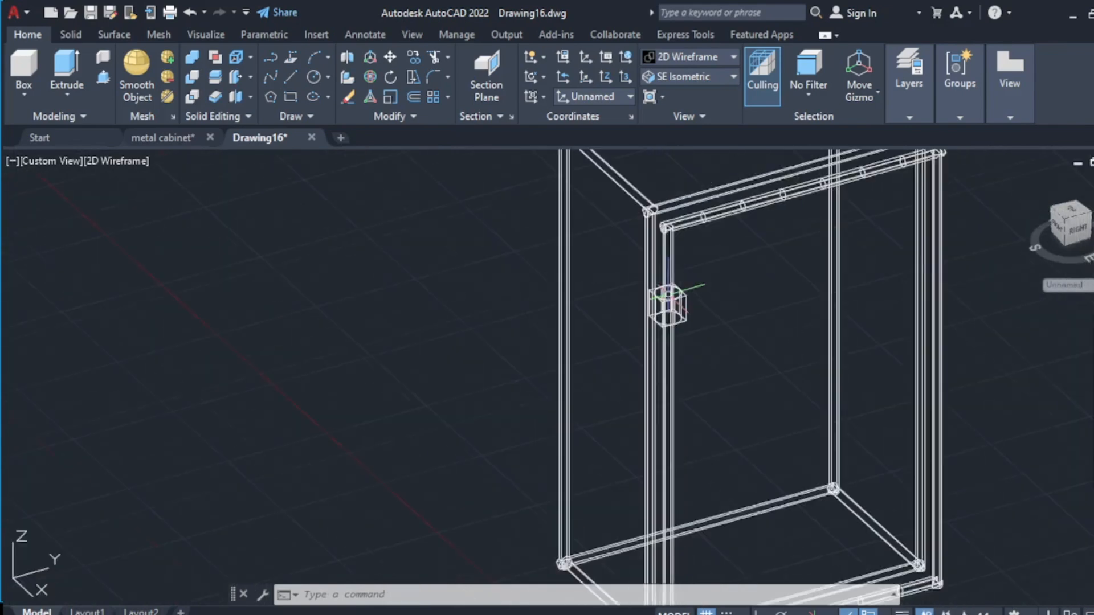
- Switch the visual style to Shades of Gray and examine the gap between the block and the cabinet's corner post from the front
left_click(707, 58)
left_click(618, 161)
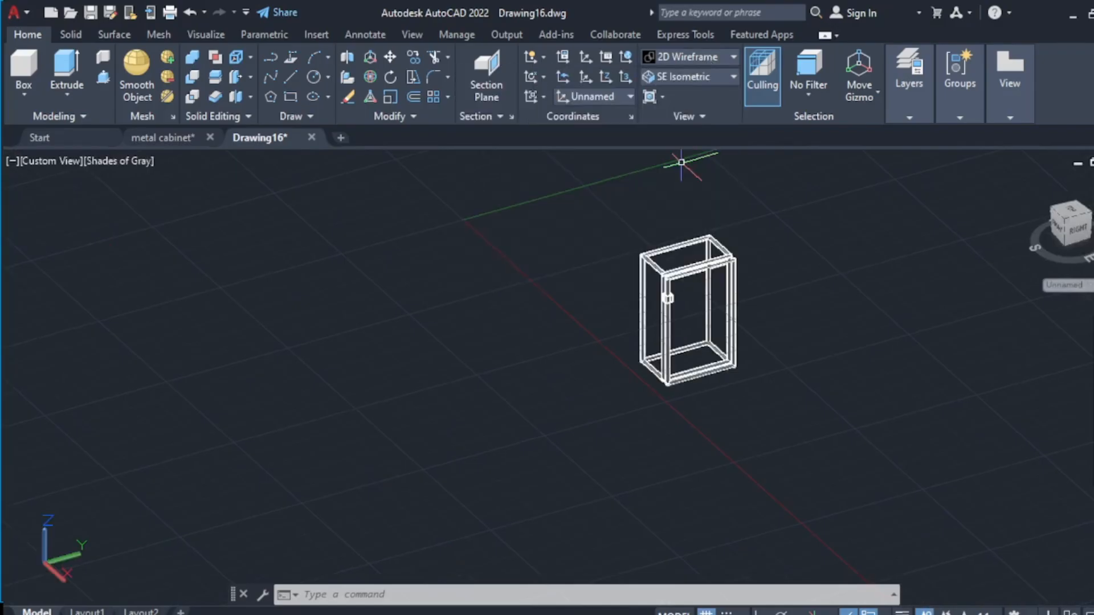
scroll(679, 337, "up", 6)
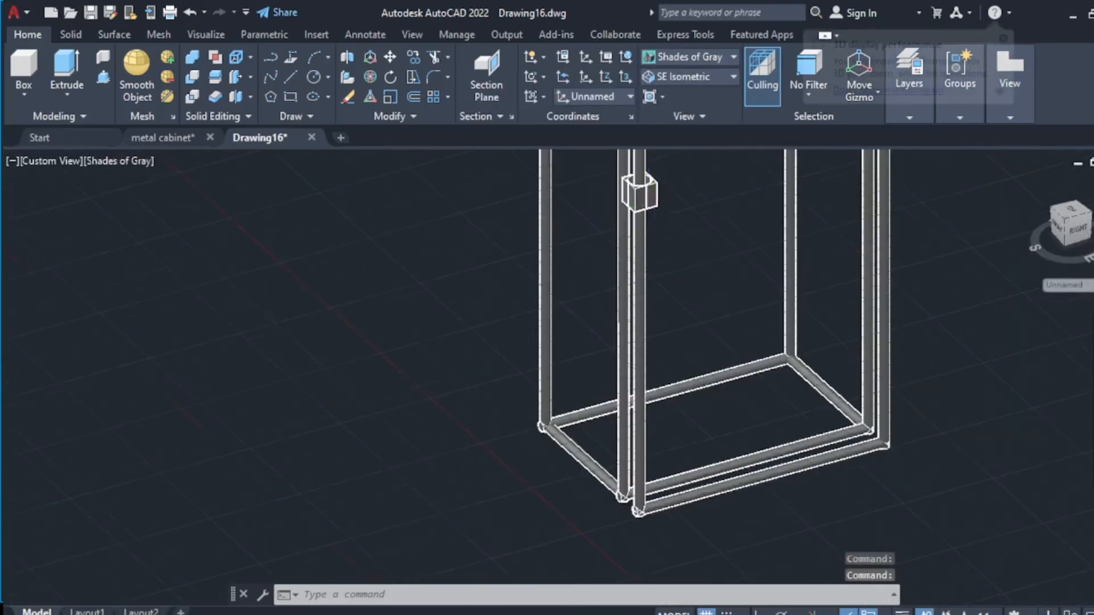
scroll(644, 302, "down", 5)
scroll(641, 308, "up", 4)
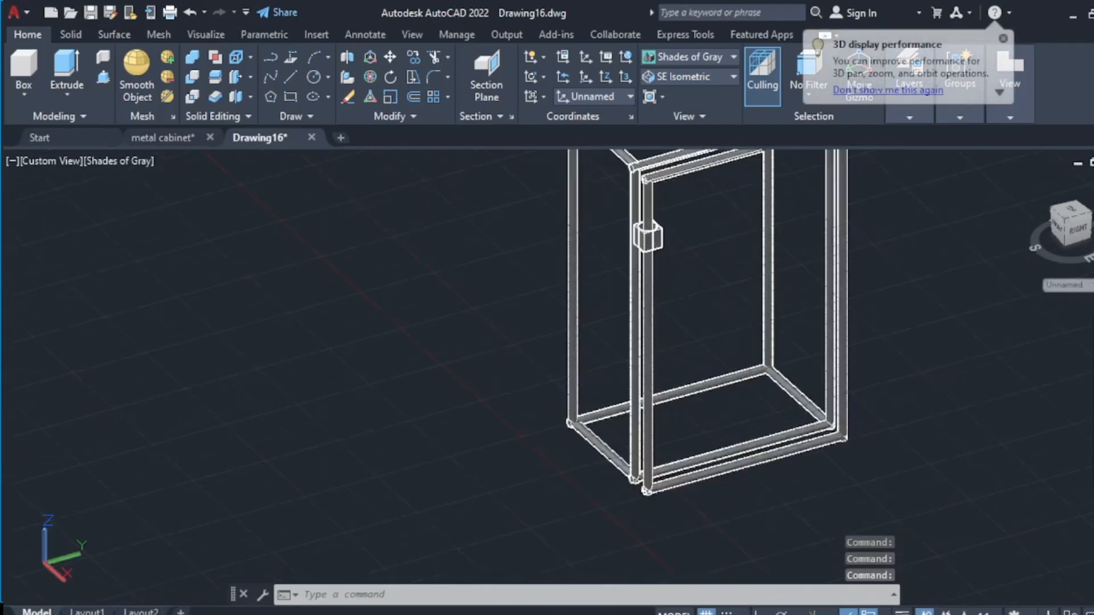
scroll(644, 231, "up", 4)
scroll(638, 281, "down", 5)
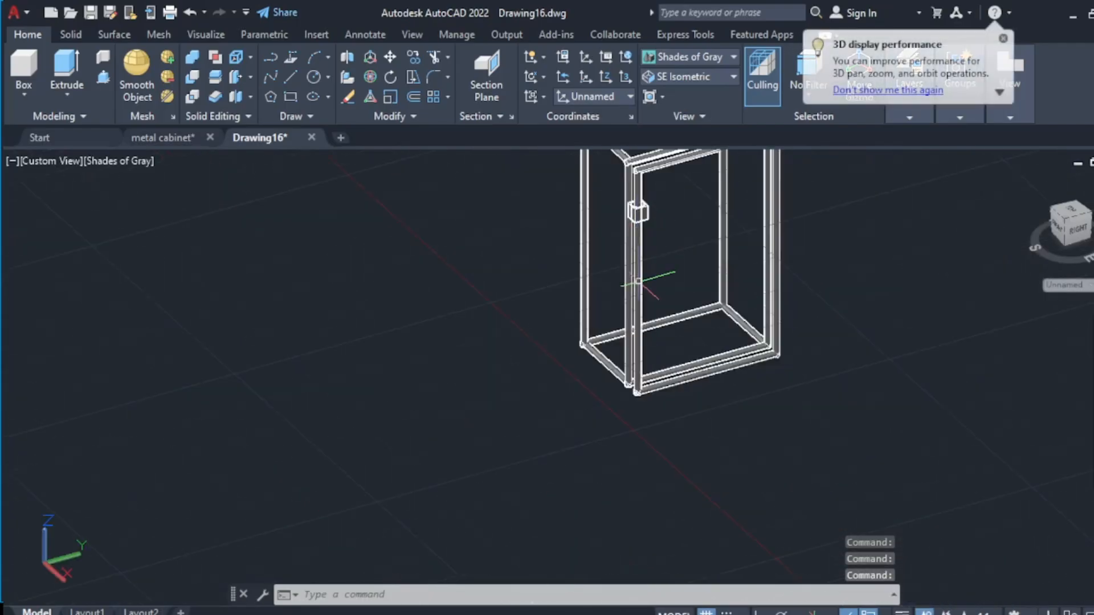
scroll(625, 218, "up", 3)
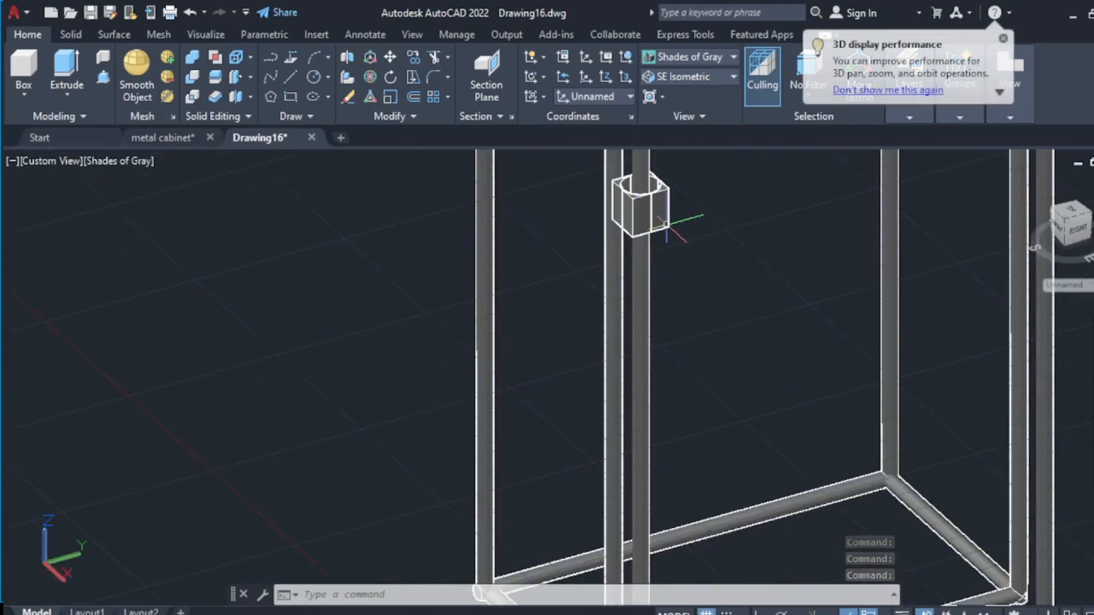
scroll(678, 216, "down", 3)
middle_click_drag(571, 318, 716, 229, "shift")
scroll(716, 229, "up", 3)
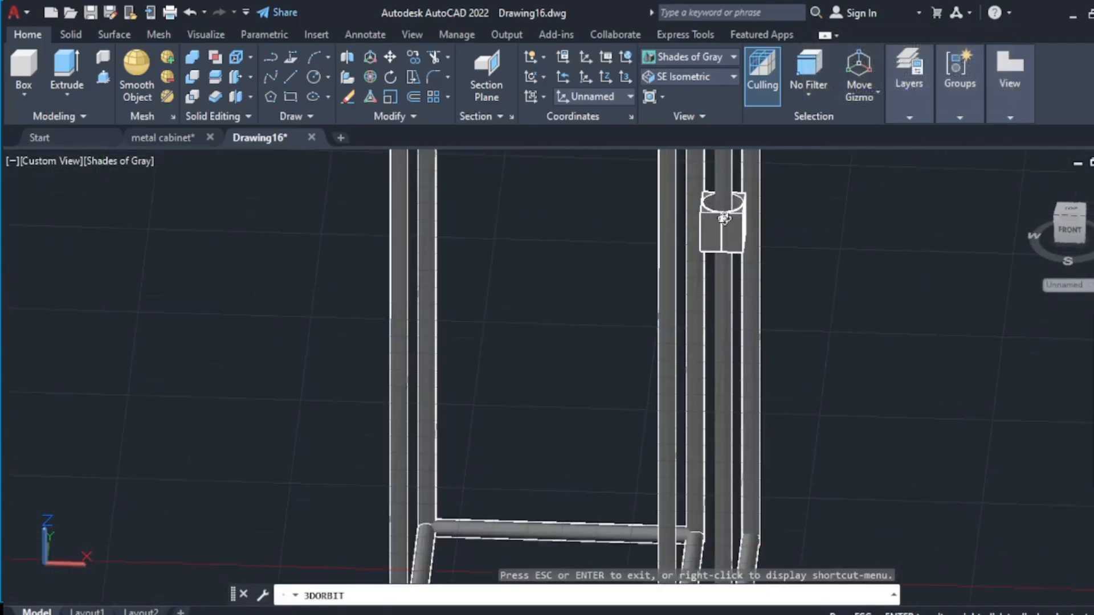
key("Escape")
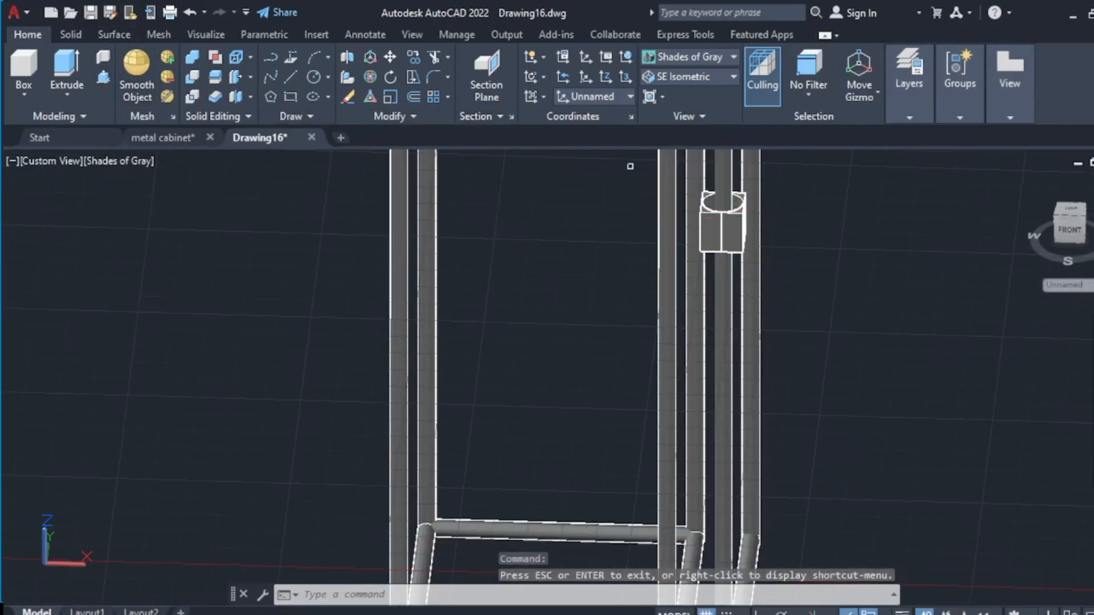
- Try to press-pull the block's side face that faces the cabinet's corner post
left_click(103, 78)
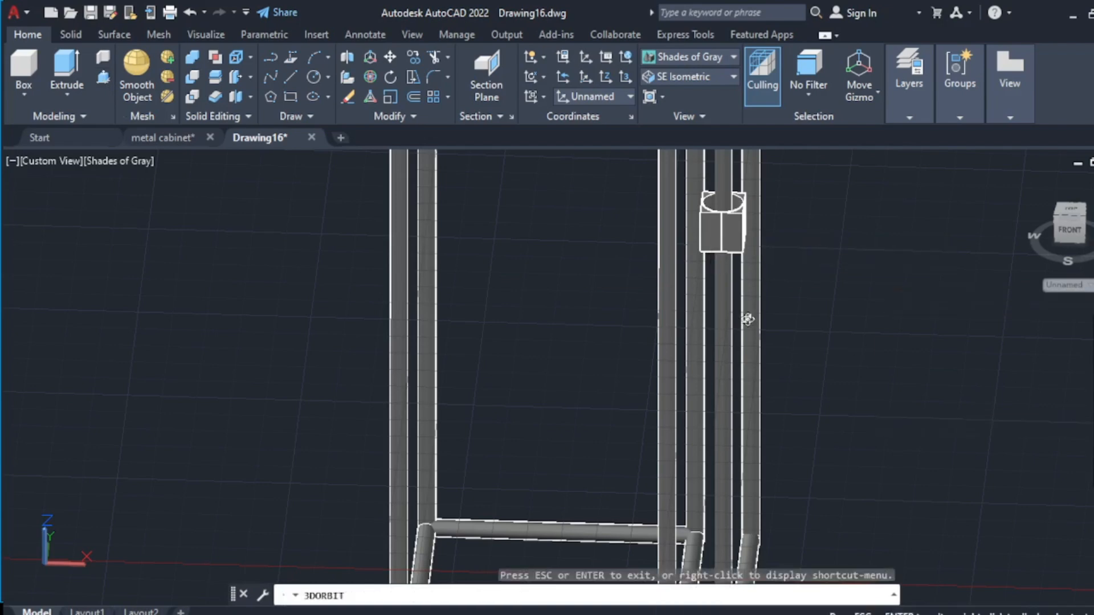
middle_click_drag(744, 312, 842, 288, "shift")
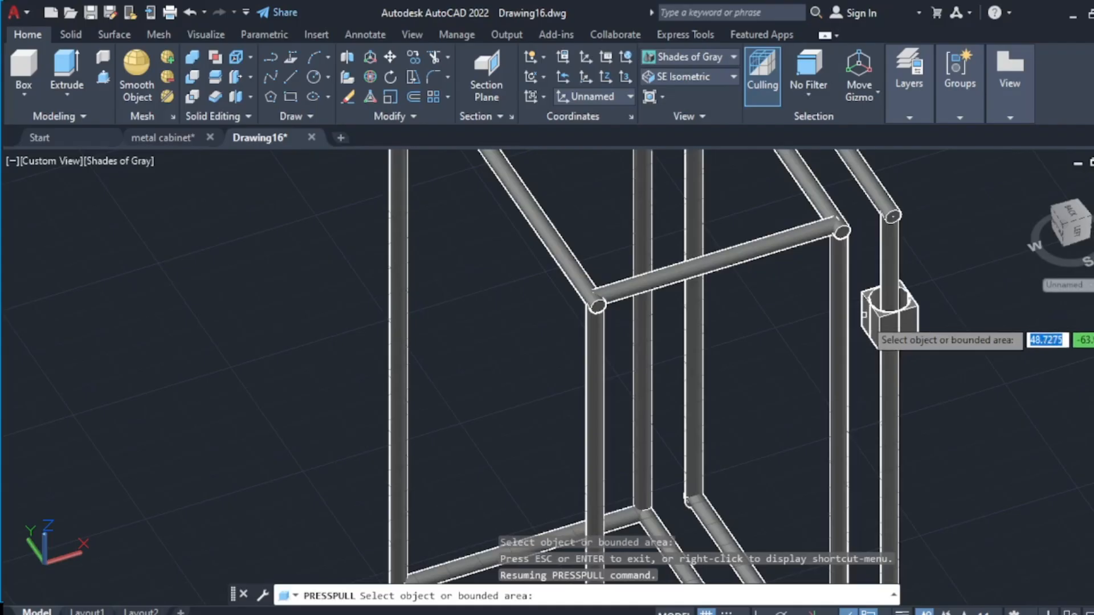
left_click(873, 326)
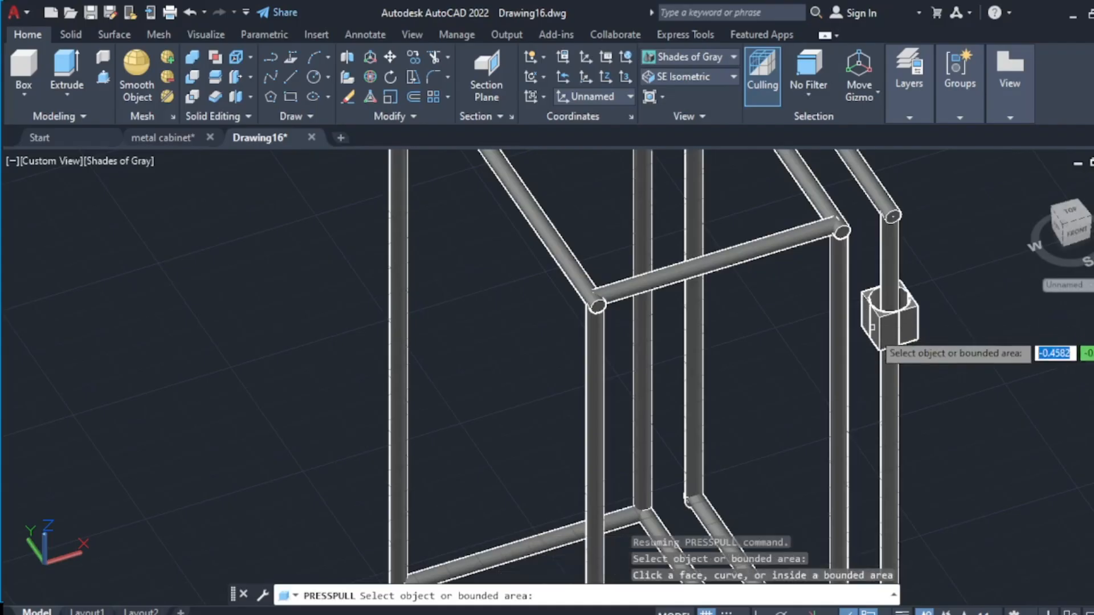
left_click(872, 328)
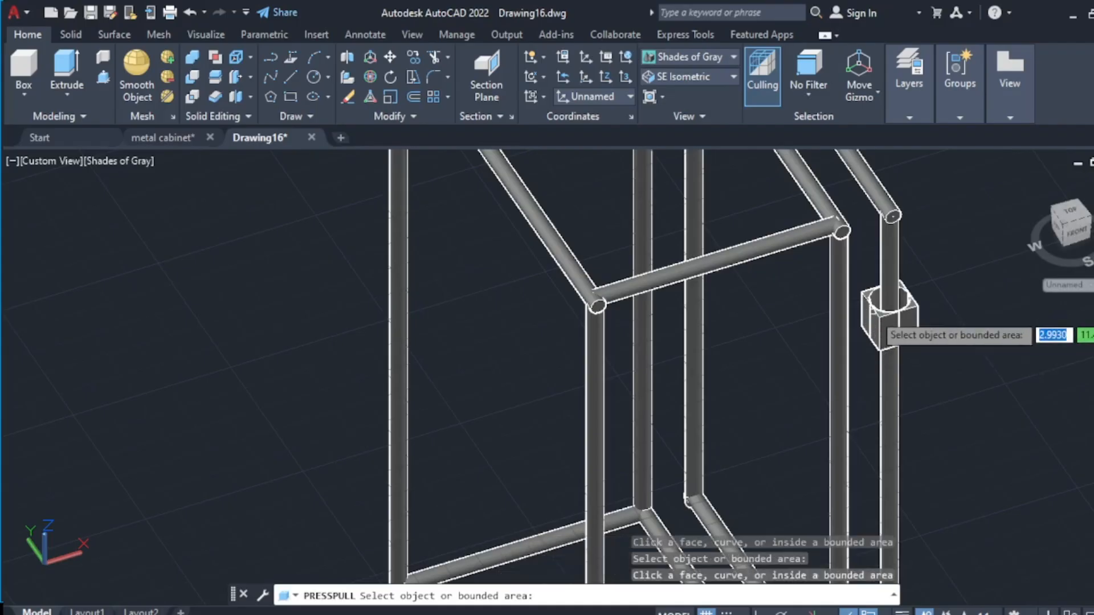
left_click(870, 320)
key("Return")
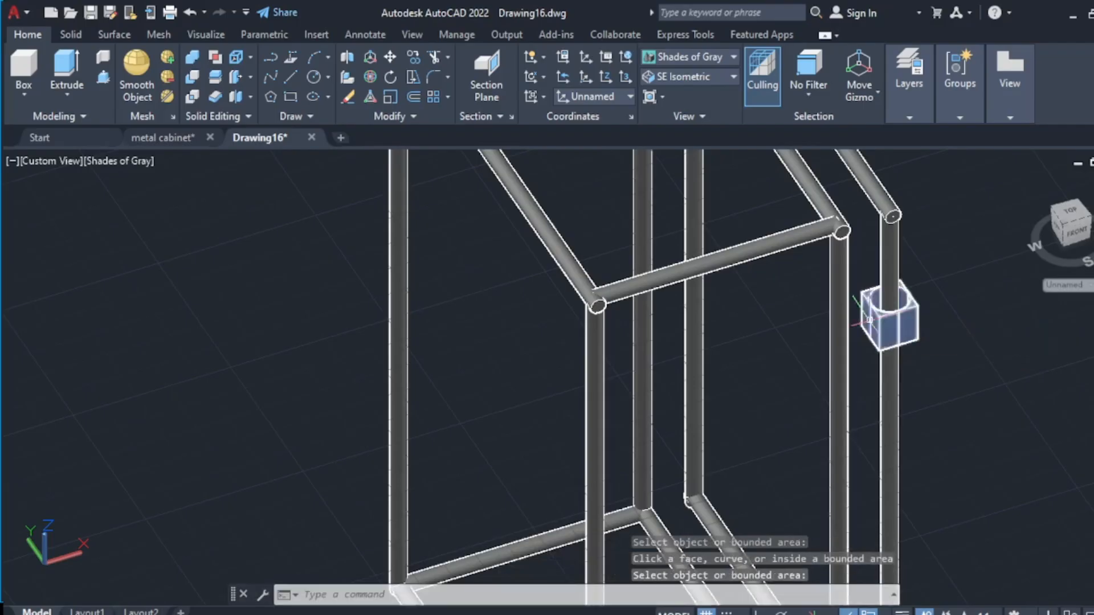
- Press-pull both parts of the block's side face about 12 units toward the cabinet's corner post so the block reaches into that post
key("Return")
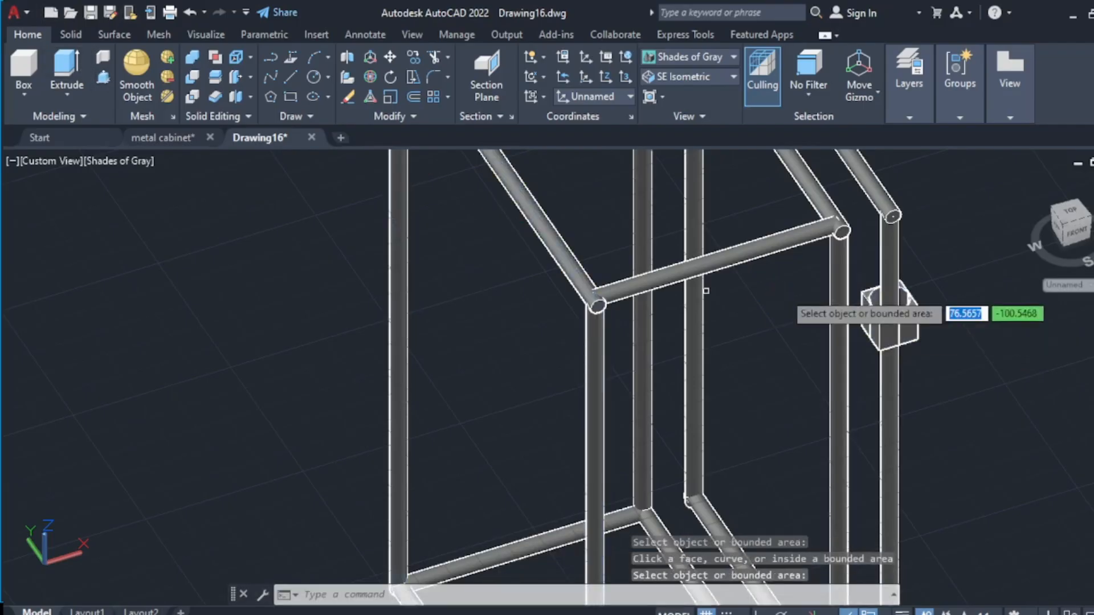
left_click(868, 320)
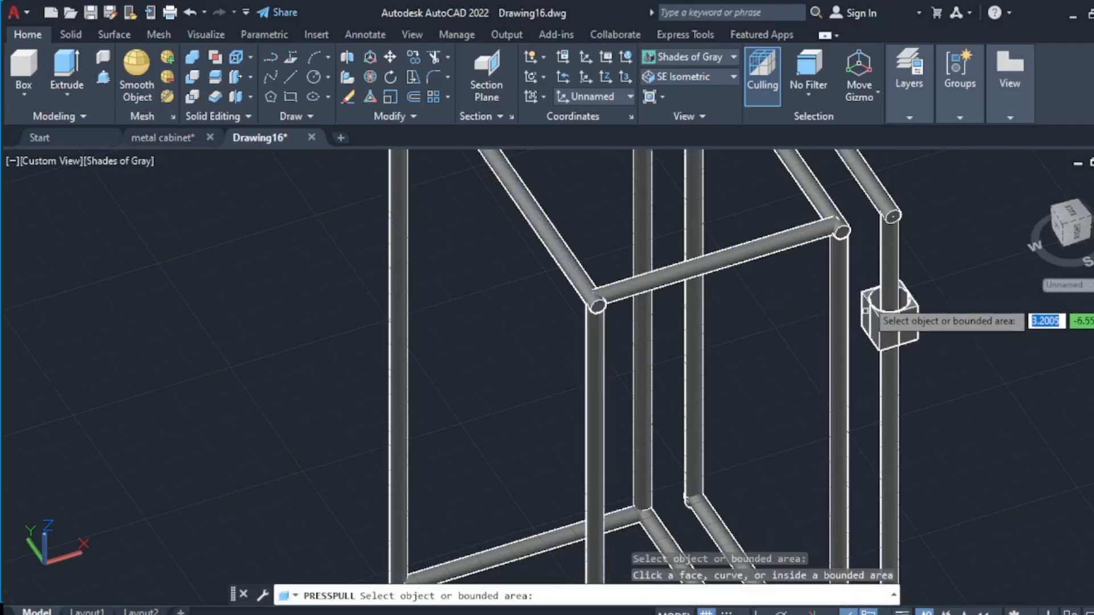
left_click(869, 294)
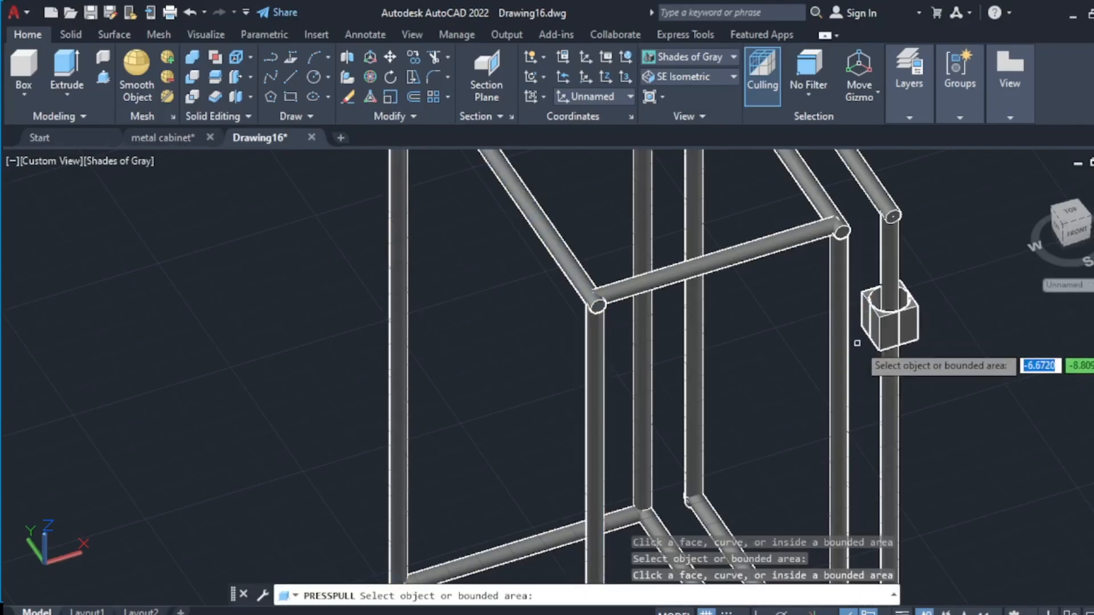
scroll(866, 343, "up", 5)
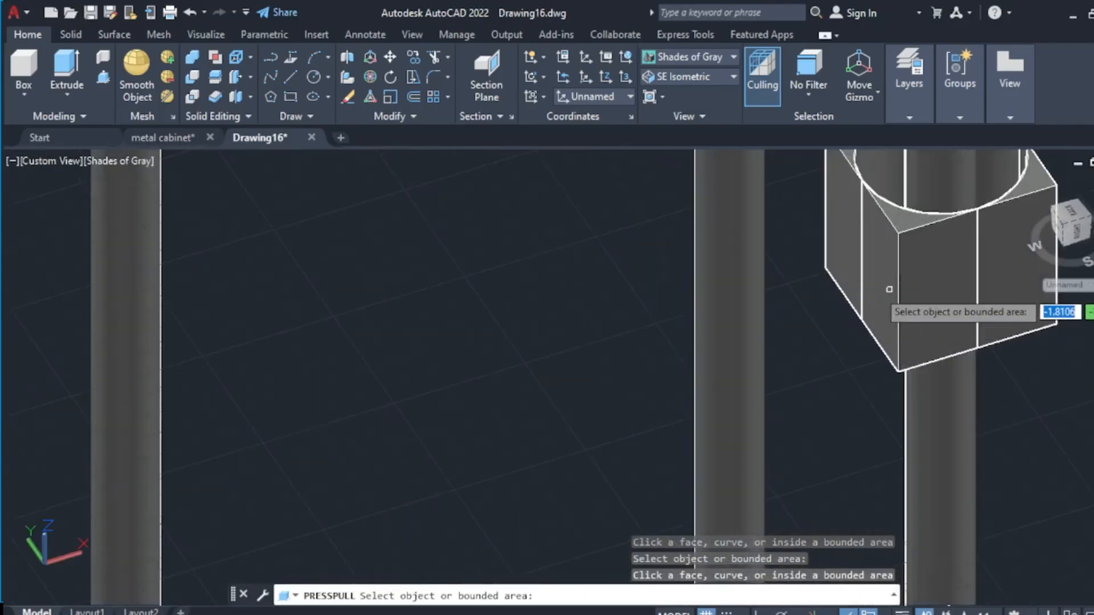
left_click(877, 298)
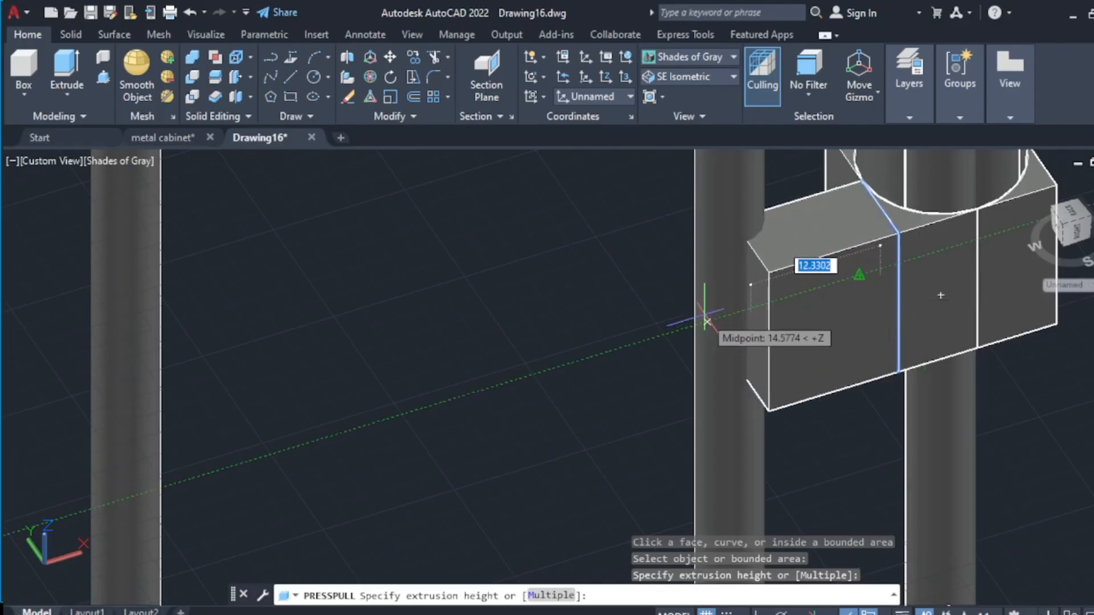
left_click(708, 318)
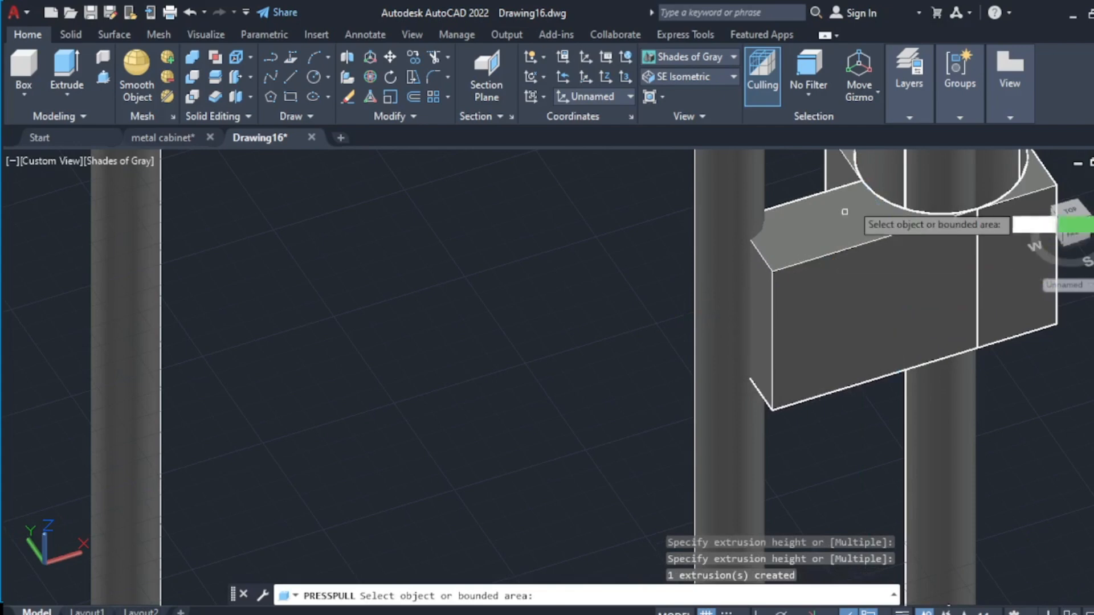
left_click(820, 174)
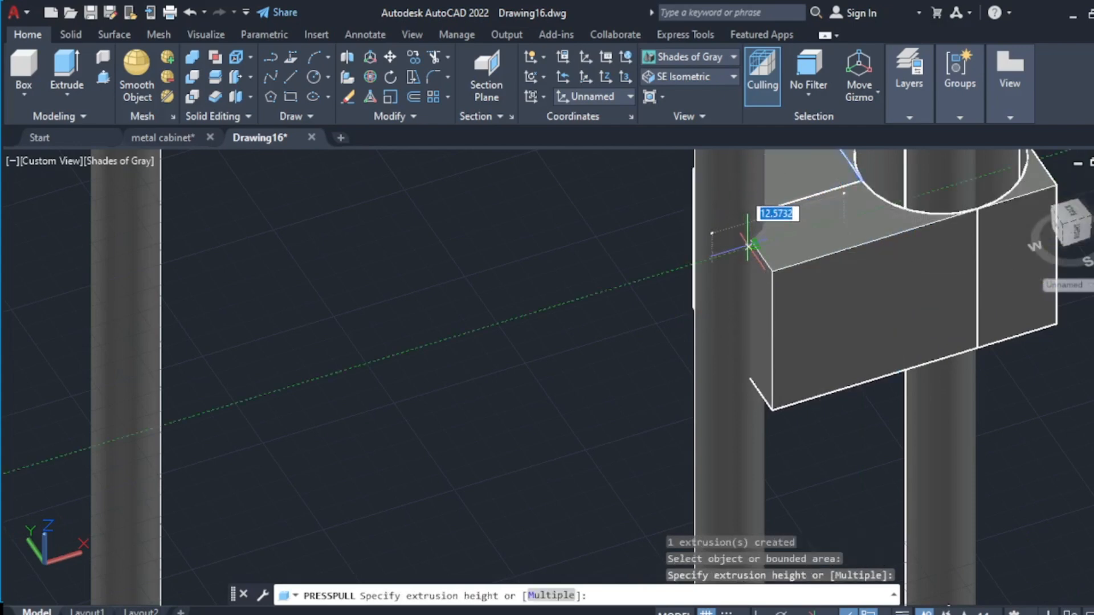
left_click(730, 212)
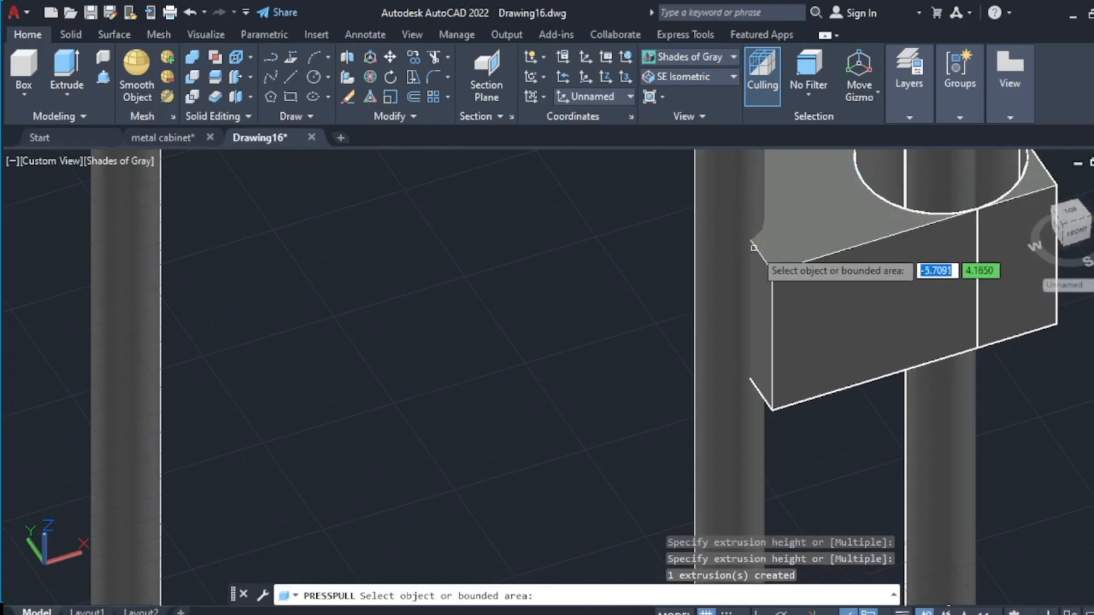
key("Return")
- Set the view to SE Isometric and compare the extended connector block with the one in the metal cabinet drawing
scroll(754, 246, "down", 8)
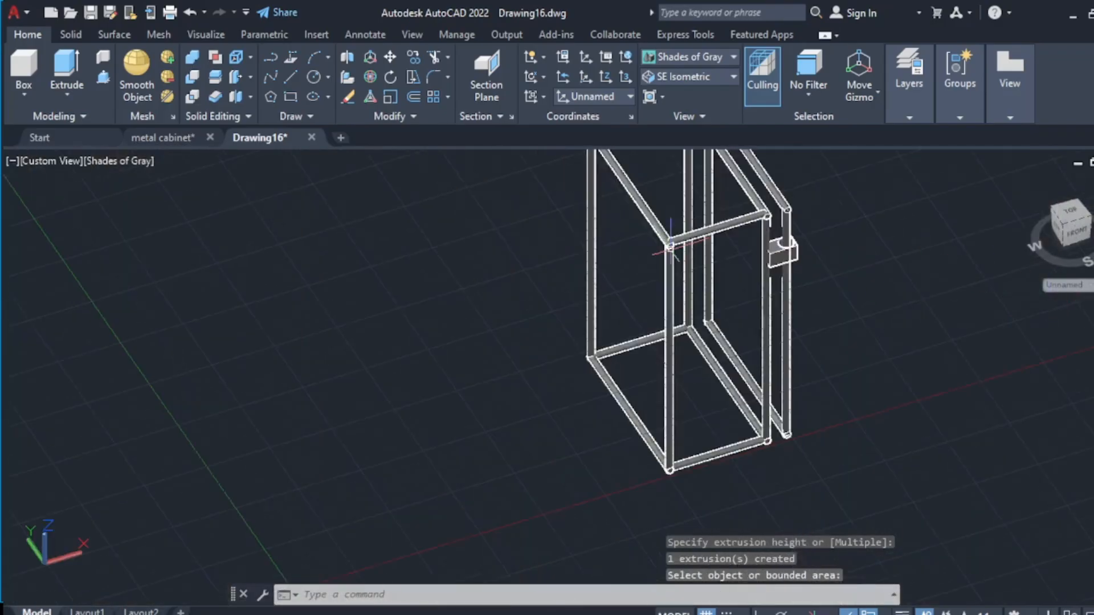
left_click(726, 77)
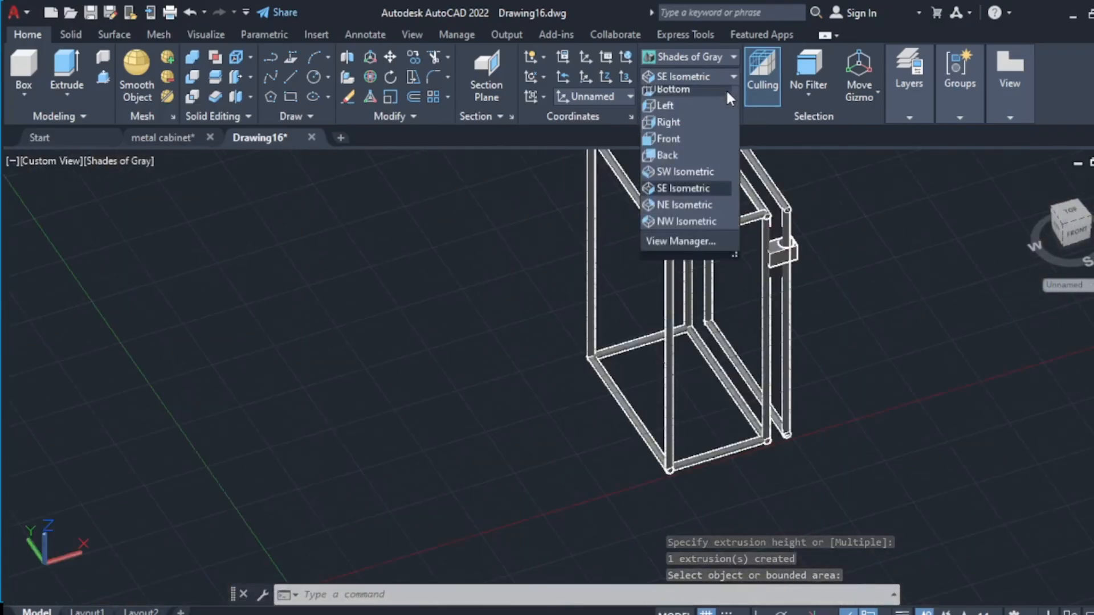
left_click(702, 211)
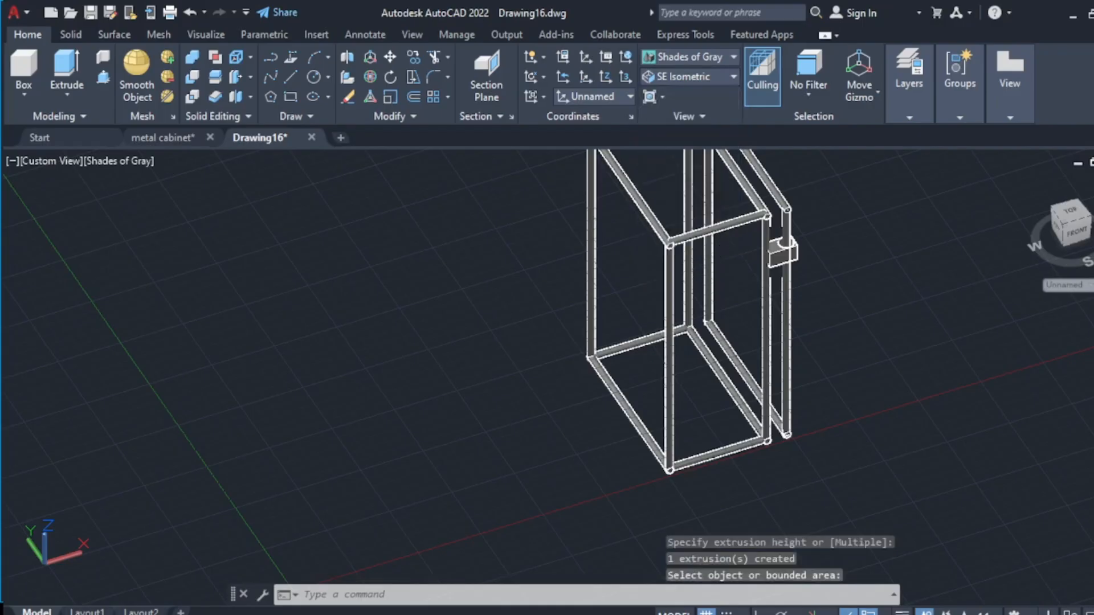
scroll(547, 208, "up", 6)
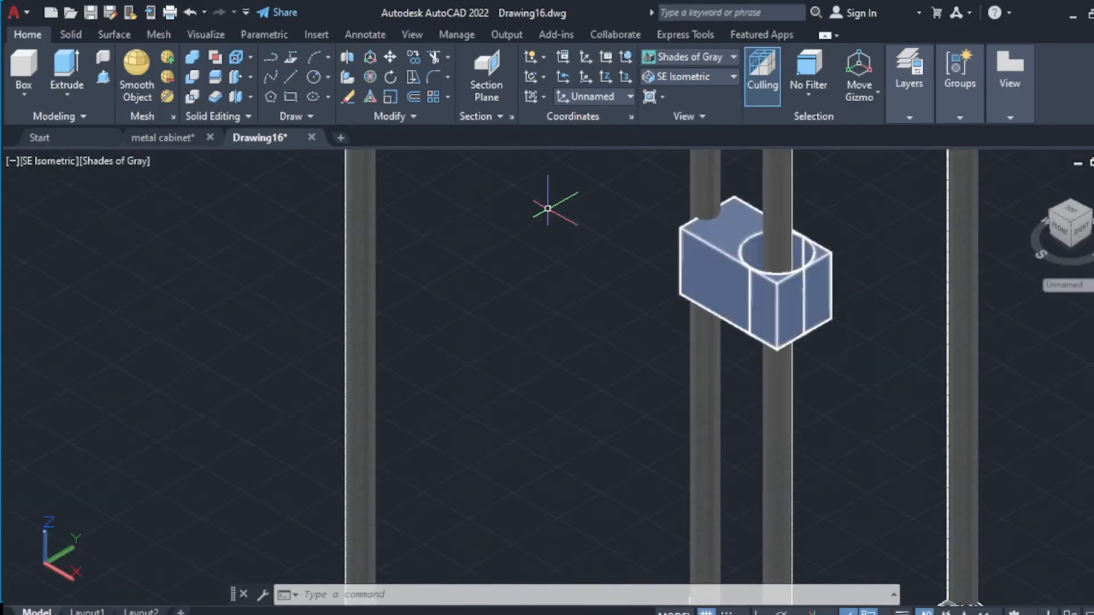
left_click(148, 138)
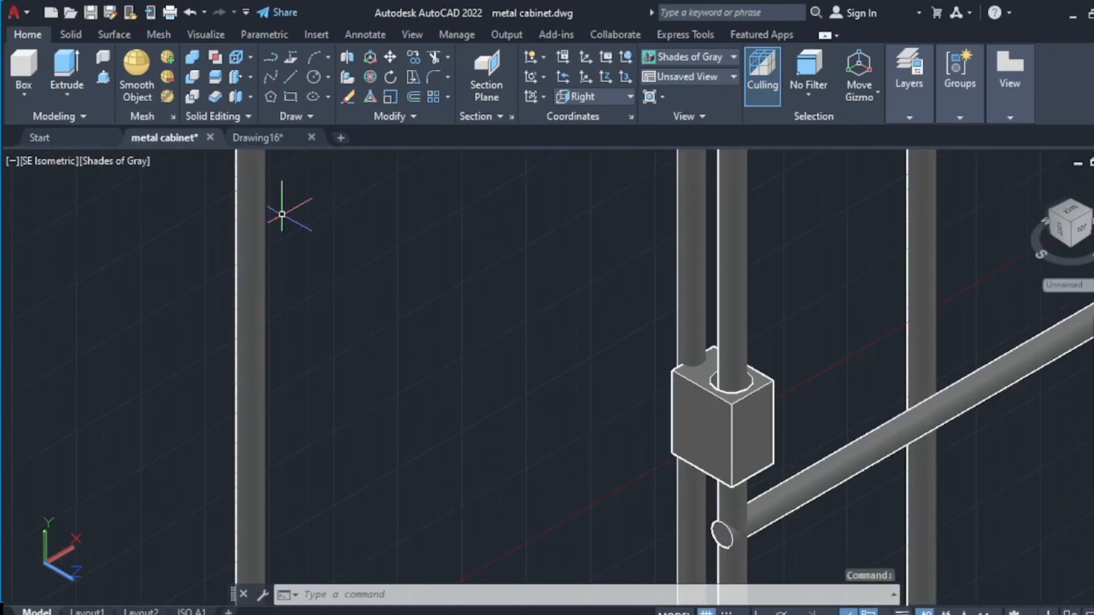
left_click(256, 136)
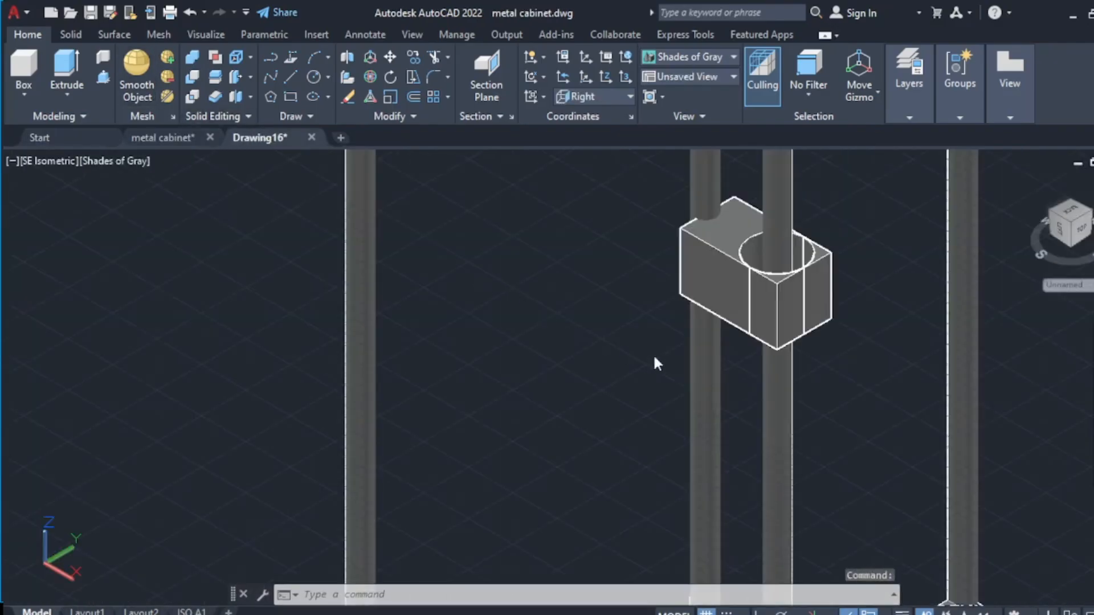
- Copy the connector block straight down along the posts by about 147 units with Ortho on, placing a second block near the frame's base
left_click(731, 306)
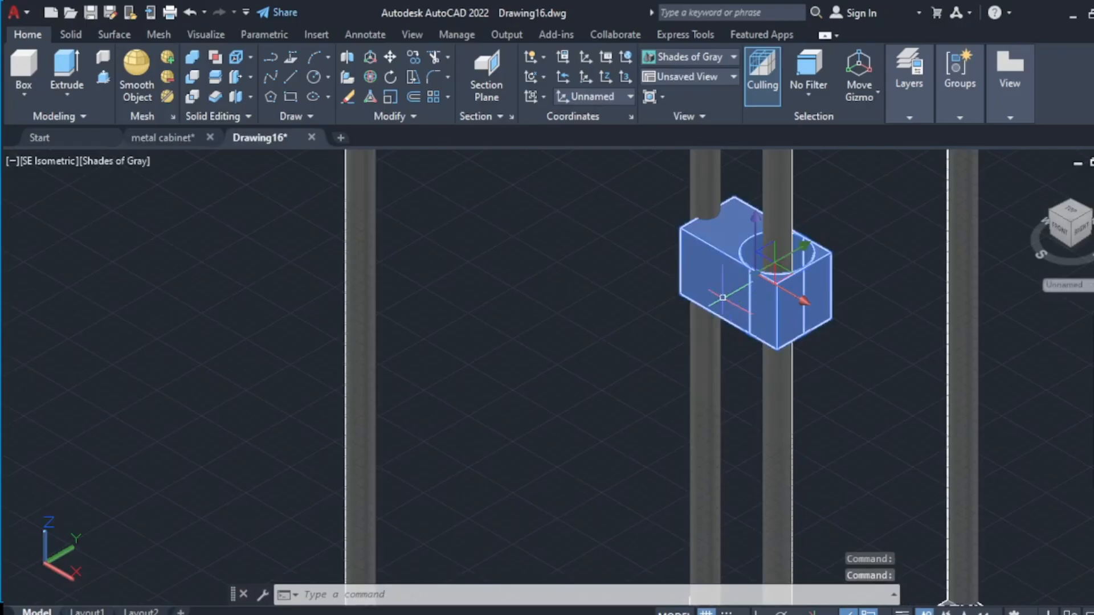
right_click(722, 297)
left_click(750, 352)
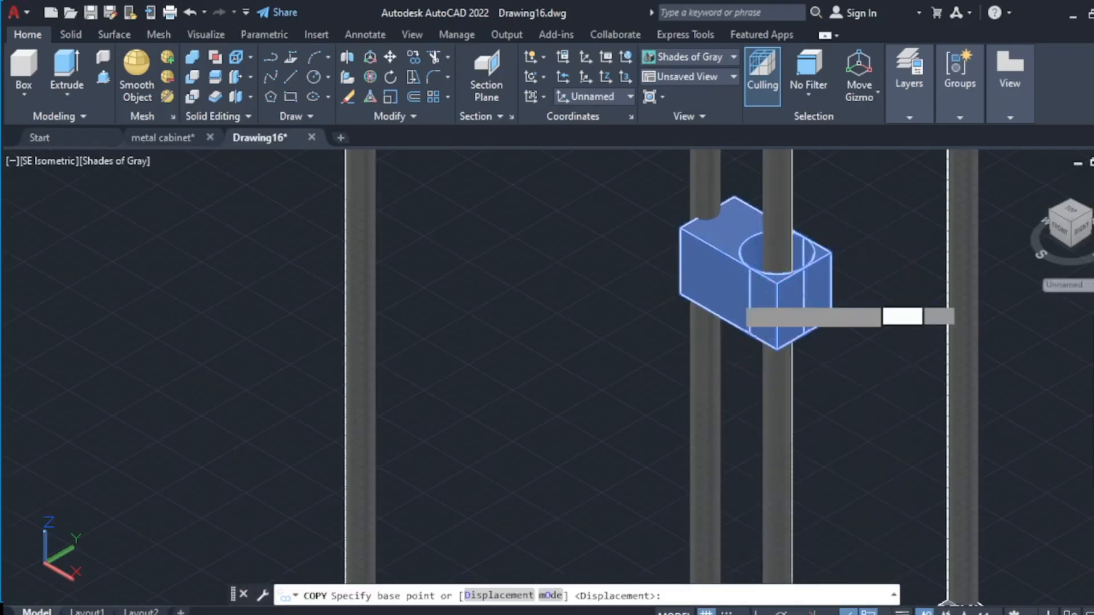
left_click(738, 300)
scroll(741, 319, "down", 8)
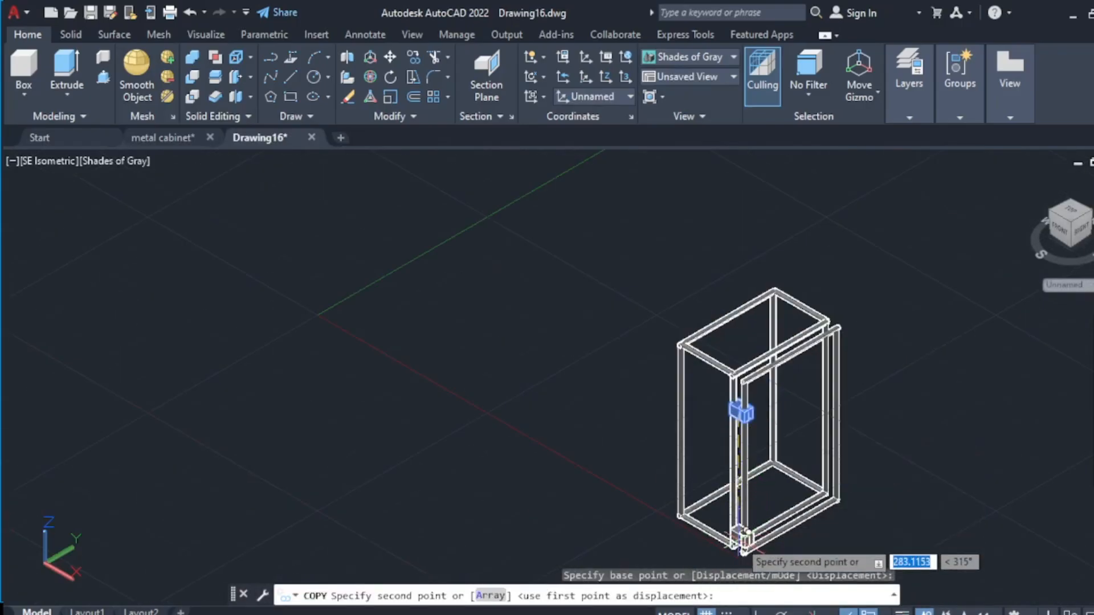
scroll(743, 548, "up", 3)
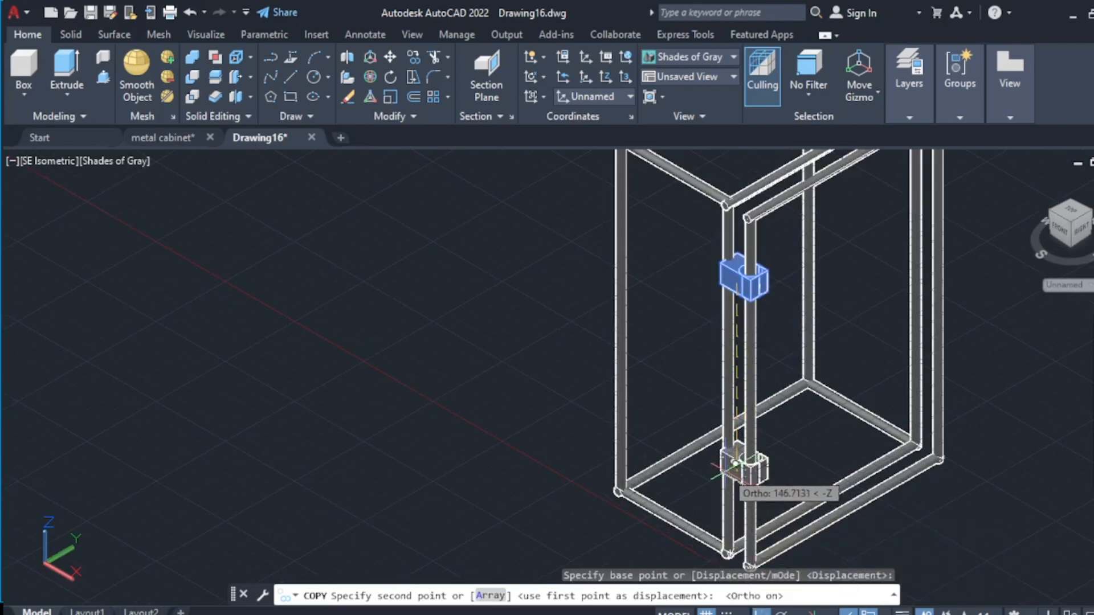
left_click(735, 463)
key("Escape")
scroll(735, 461, "down", 3)
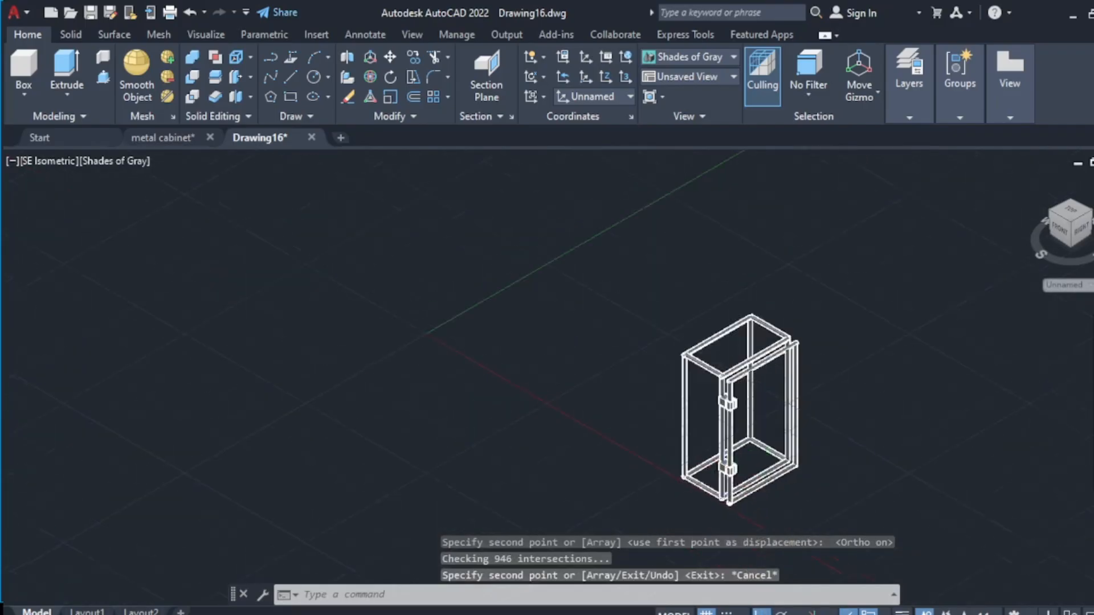
- Switch to the metal cabinet drawing to examine its connector blocks and door crossbars, and return to Drawing16
scroll(735, 455, "up", 8)
scroll(684, 446, "down", 5)
key("ctrl+Tab")
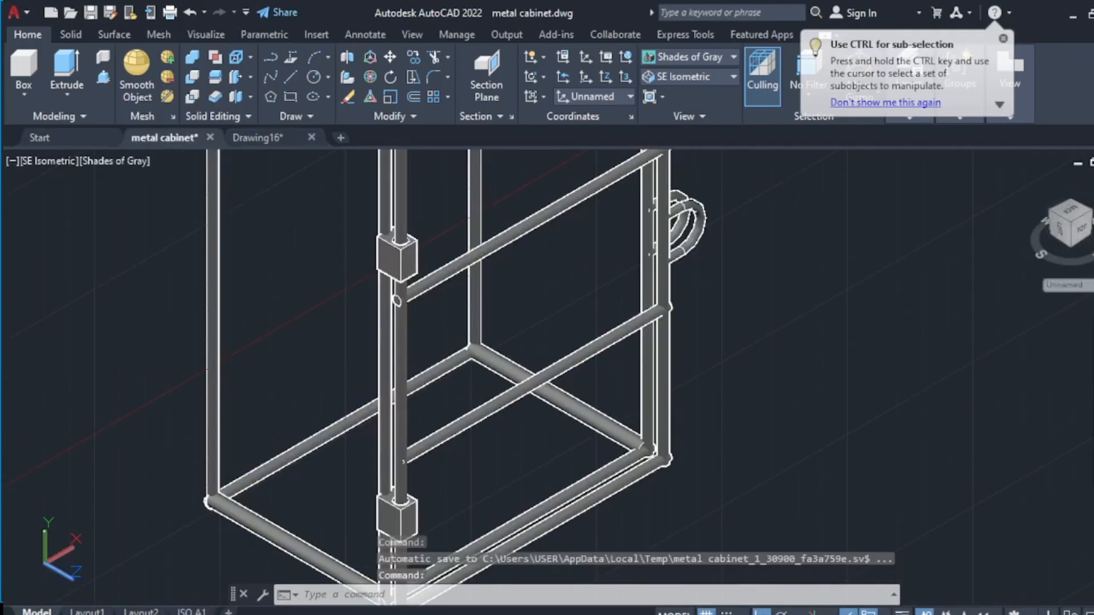
left_click(247, 138)
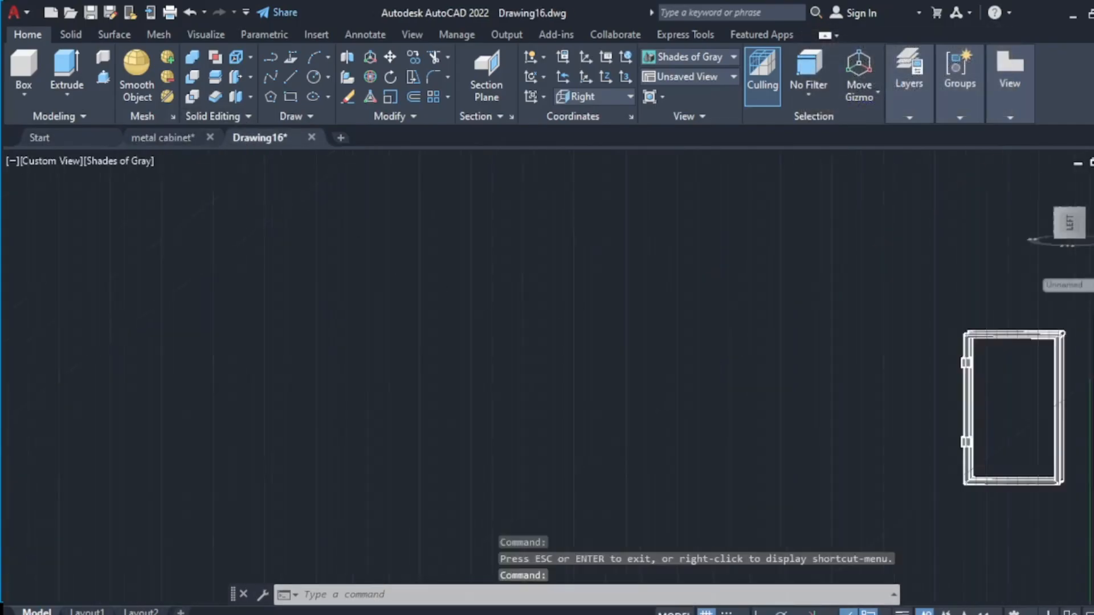
- Start copying the front frame's top bar in the side-on view, with a base point near the bar's middle
scroll(750, 294, "down", 6)
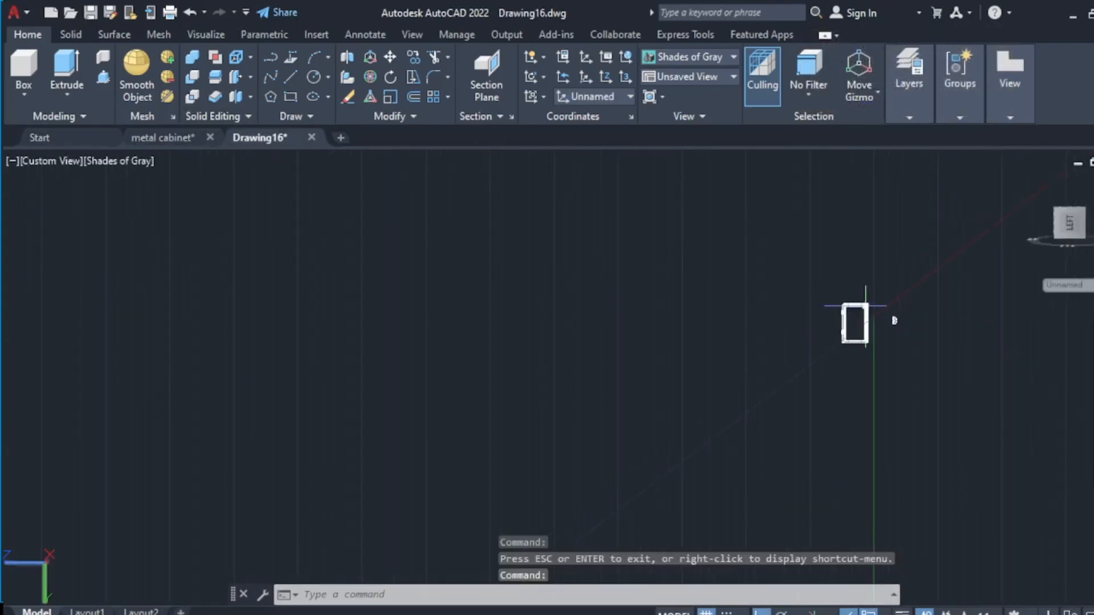
scroll(896, 306, "up", 5)
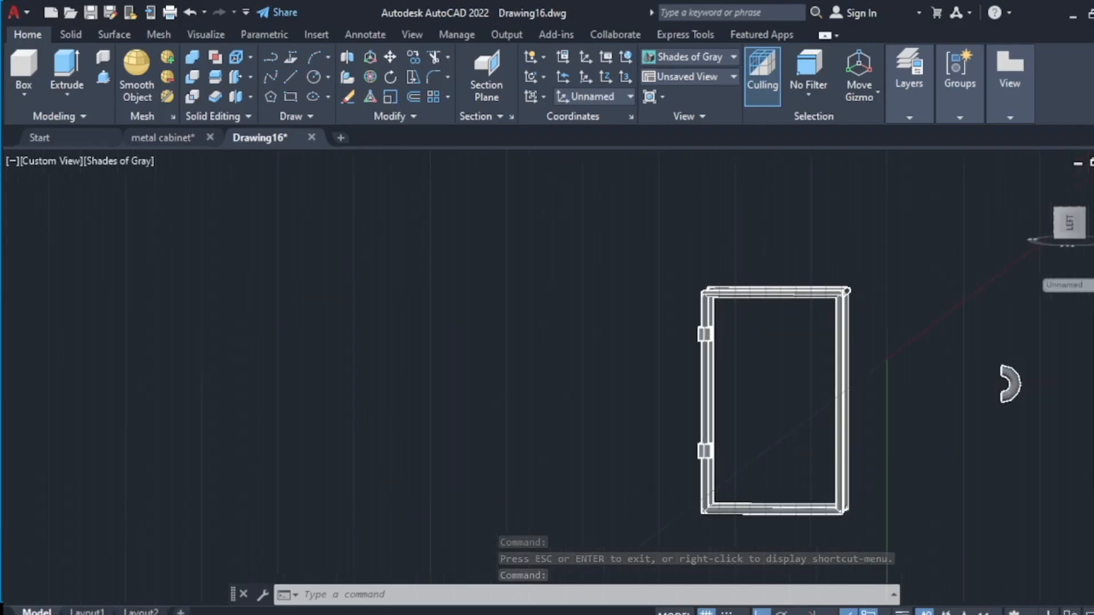
scroll(792, 311, "up", 2)
left_click(763, 279)
right_click(765, 283)
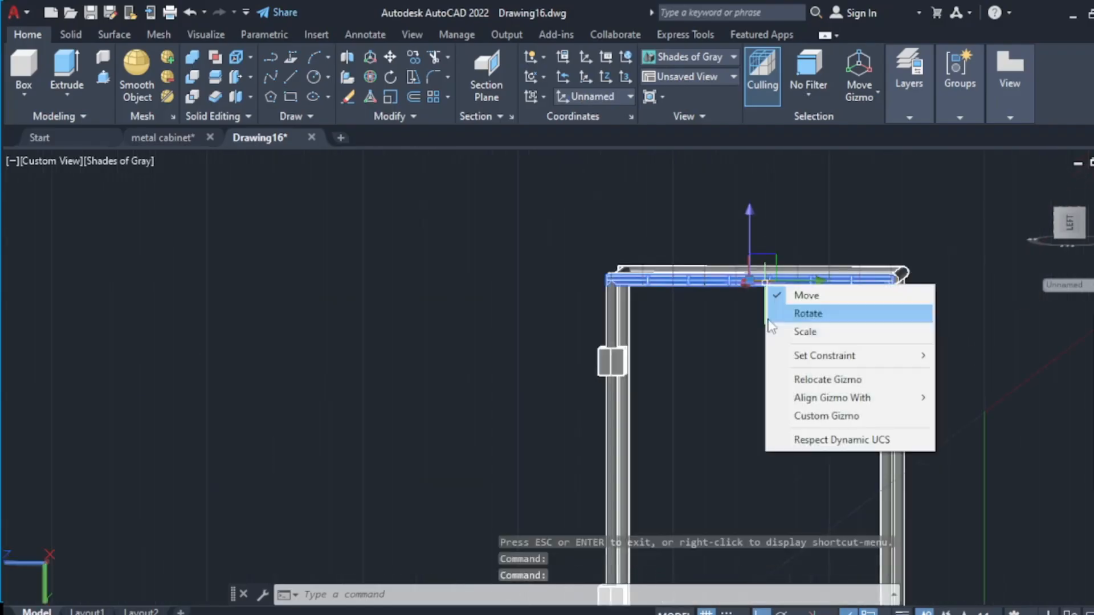
right_click(681, 365)
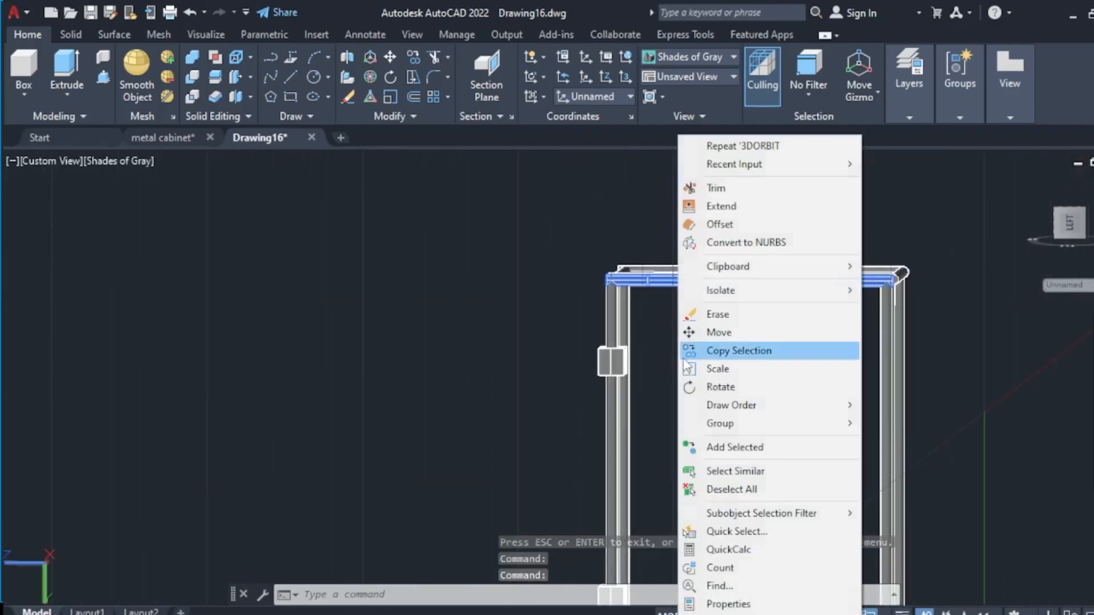
left_click(721, 348)
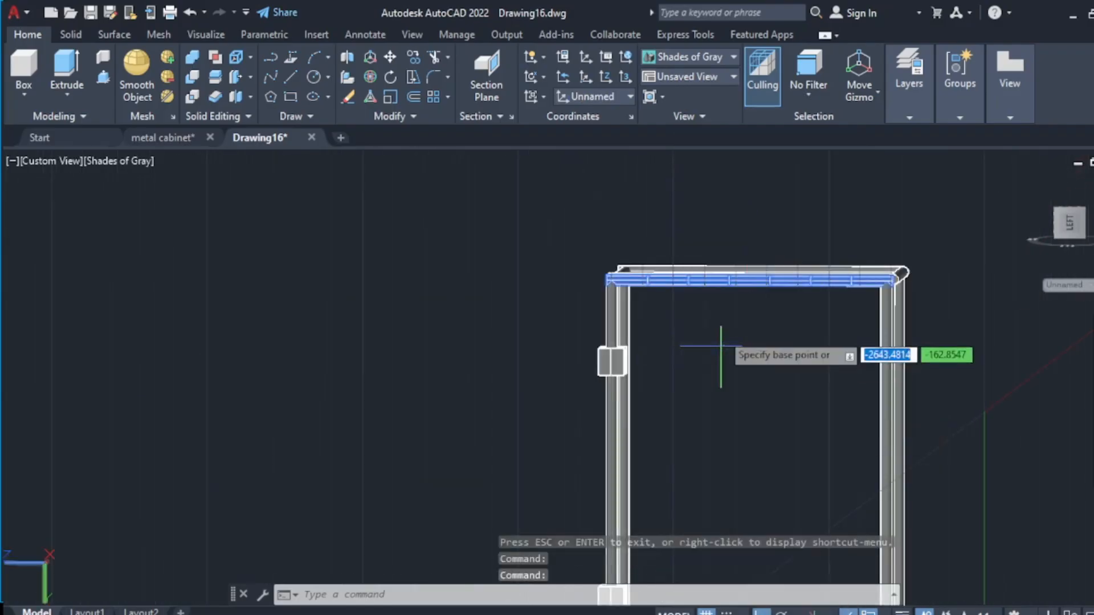
left_click(736, 270)
- Try placing a copy of the top bar inside the front frame and undo that placement
scroll(740, 359, "down", 5)
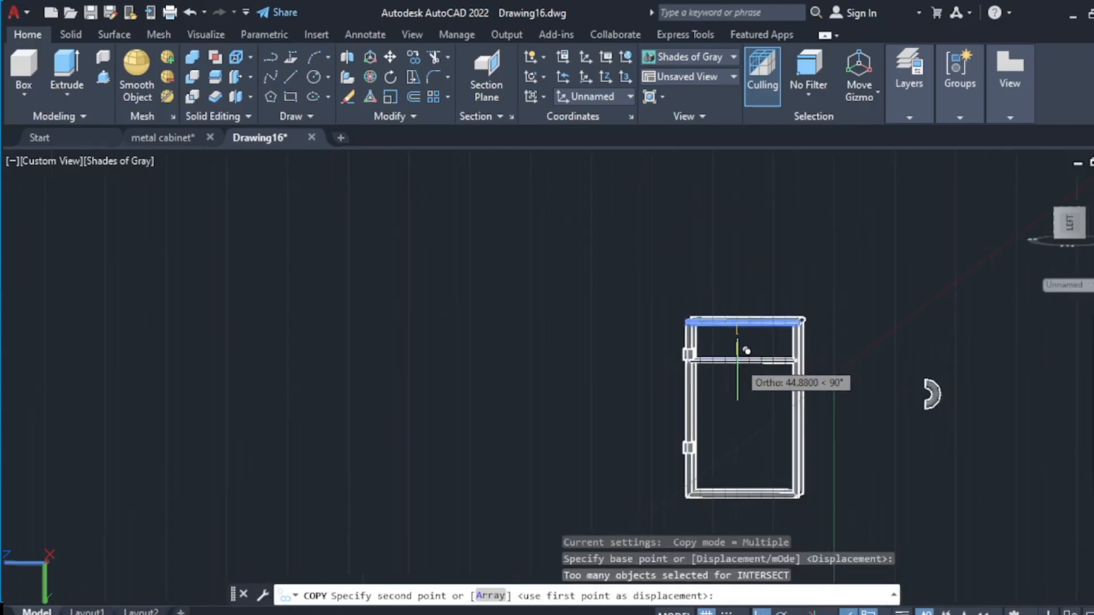
scroll(743, 360, "up", 3)
scroll(738, 367, "up", 2)
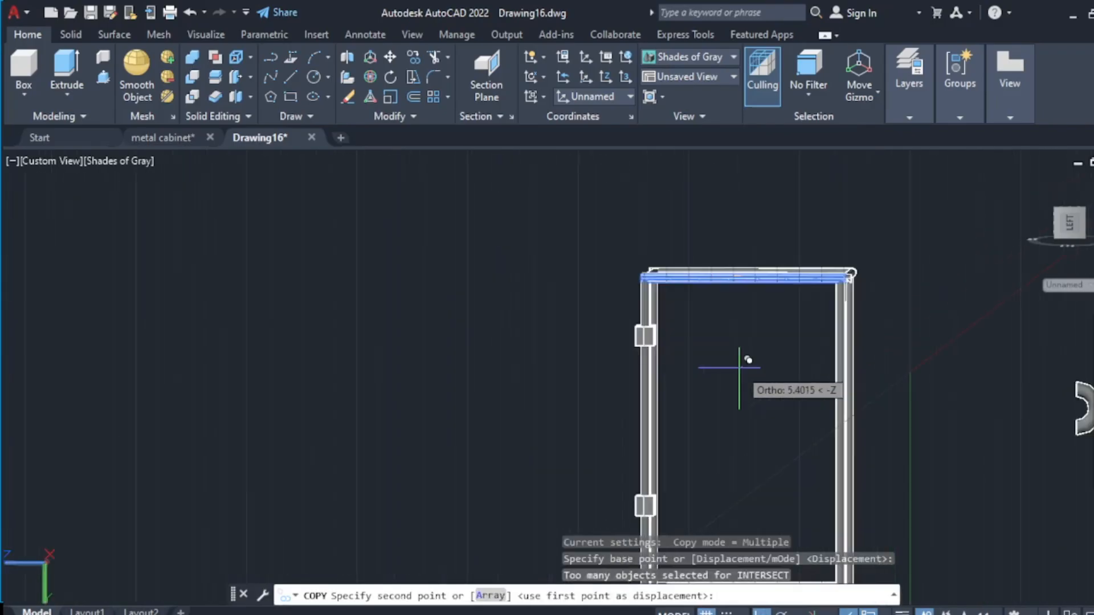
left_click(739, 368)
scroll(748, 360, "up", 1)
key("ctrl+z")
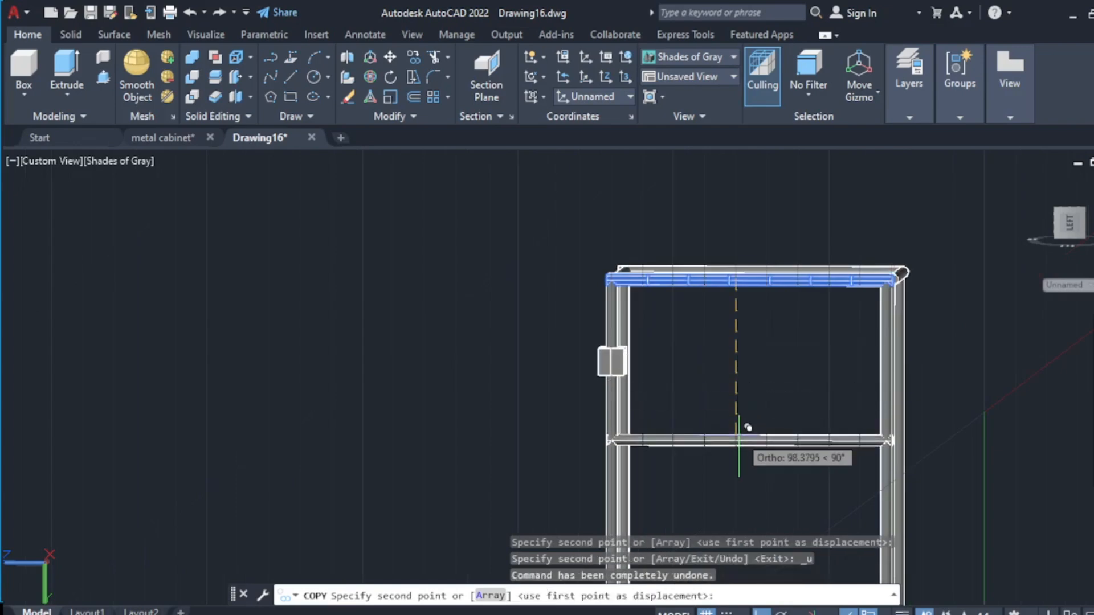
- Place two copies of the top bar as crossbars in the front frame, about 100 and 205 units below the original
left_click(748, 447)
scroll(748, 448, "down", 5)
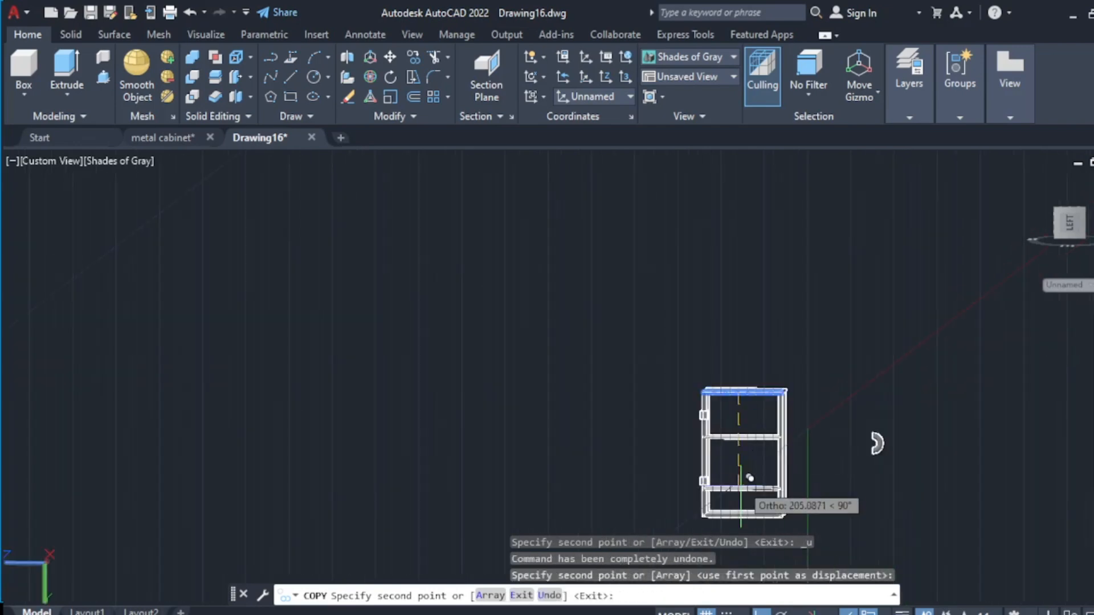
left_click(750, 477)
key("Escape")
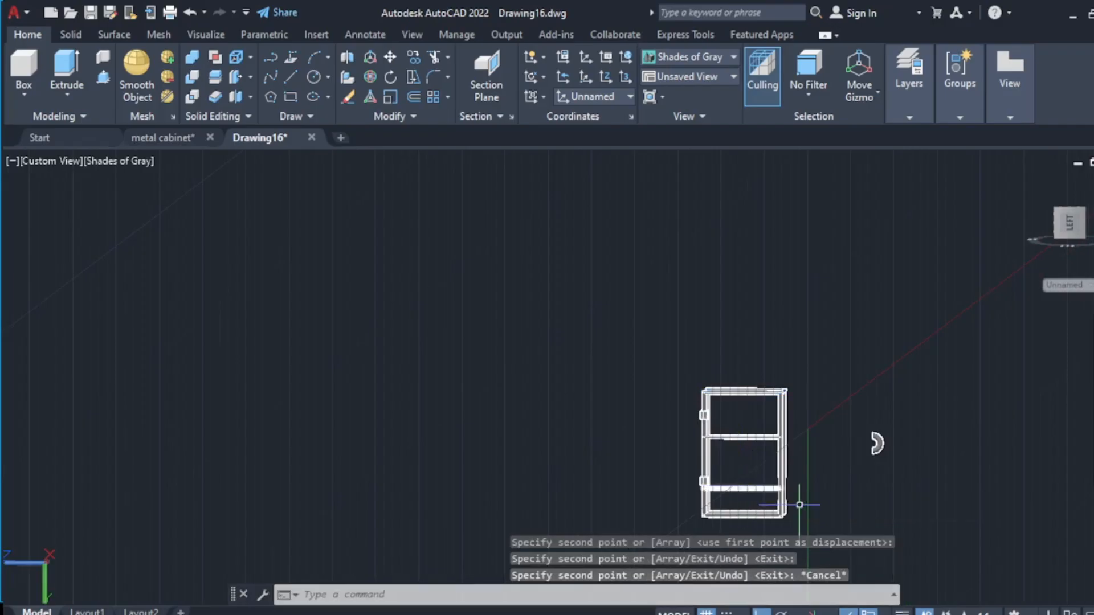
scroll(903, 410, "up", 1)
- Examine the curved handle in the metal cabinet drawing and return to Drawing16
key("ctrl+Tab")
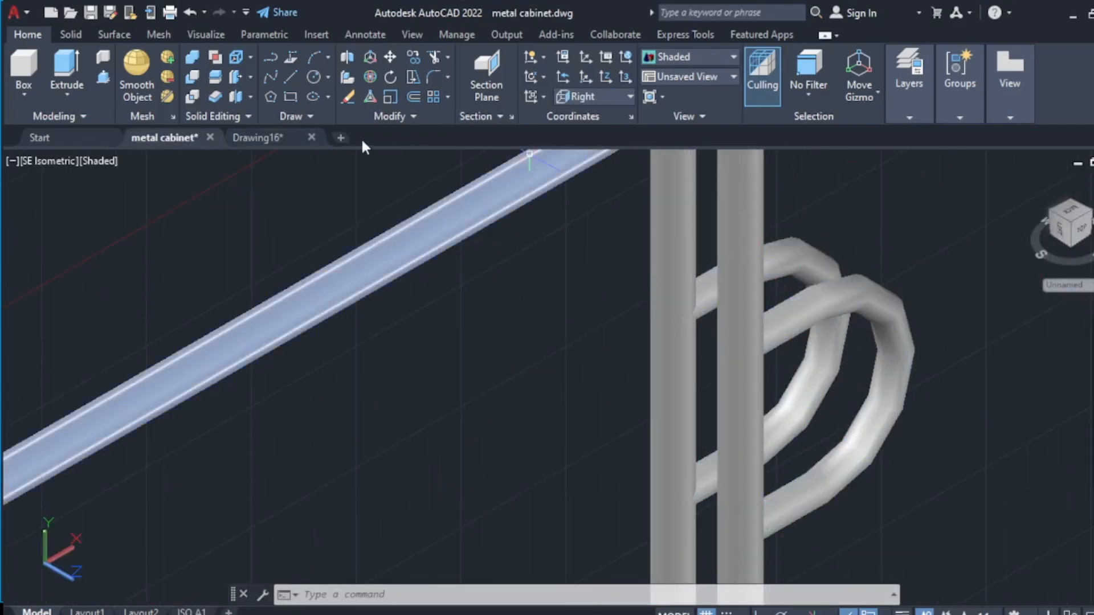
left_click(272, 135)
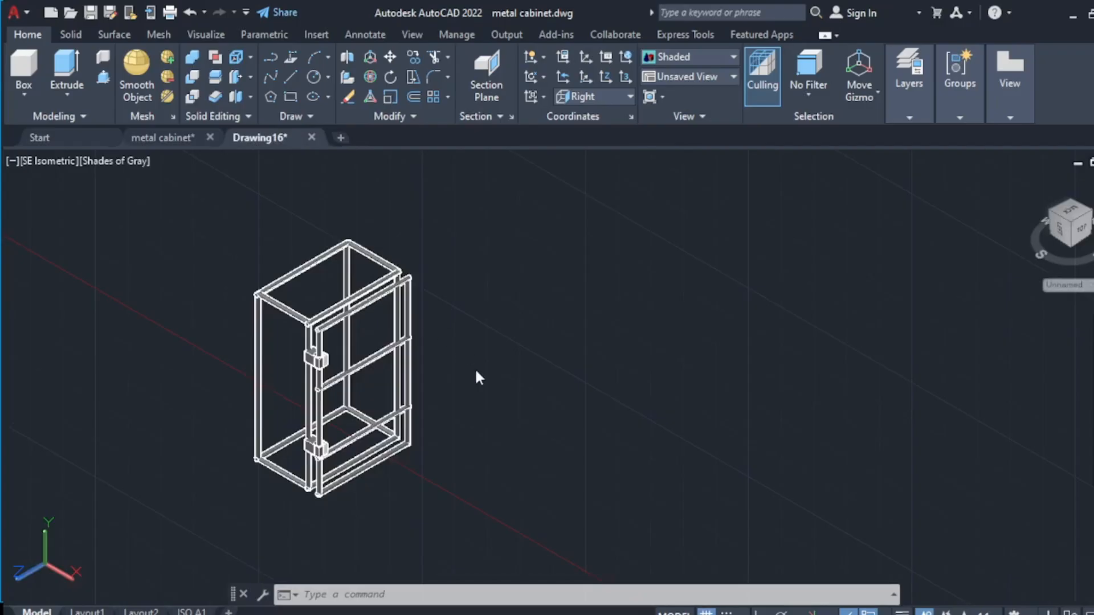
scroll(390, 234, "up", 4)
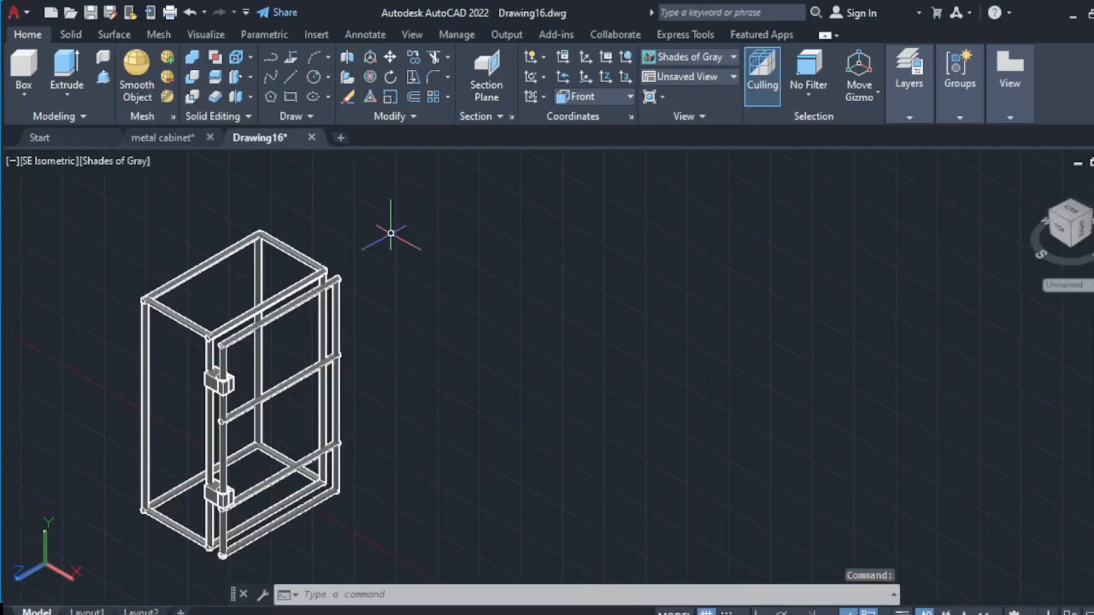
left_click(292, 72)
left_click(424, 309)
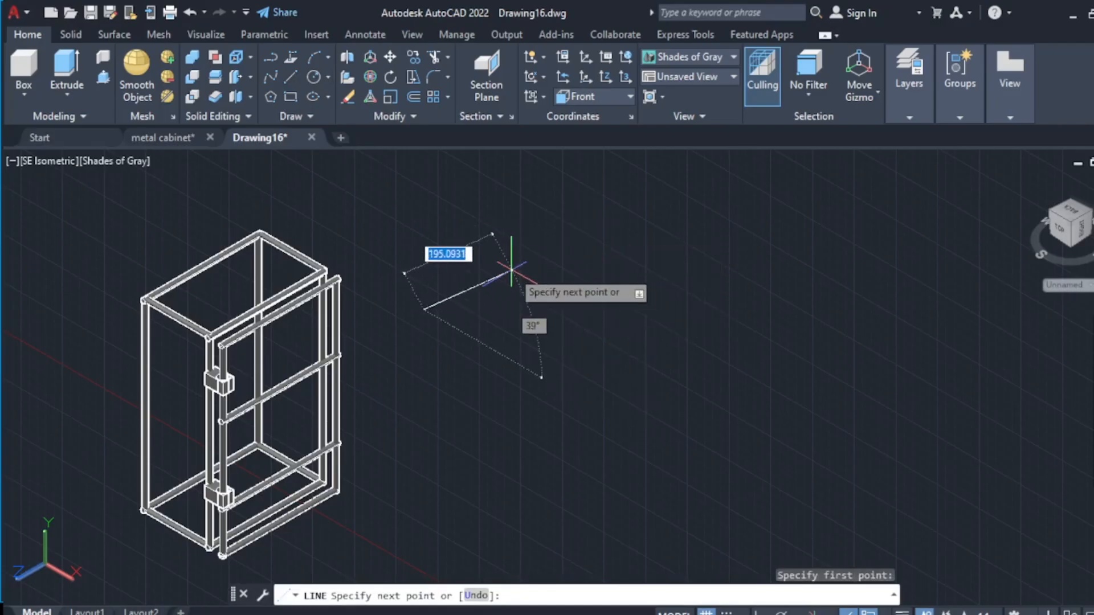
key("Escape")
- Set the UCS to Right and draw a single straight line along the X axis beside the cabinet with Ortho on
left_click(617, 100)
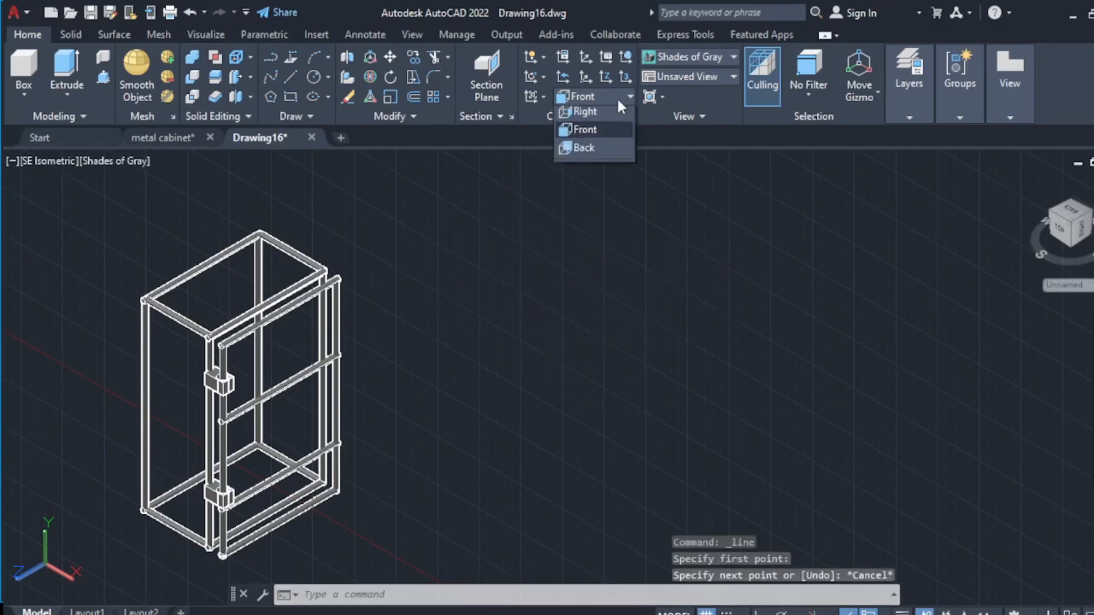
left_click(563, 190)
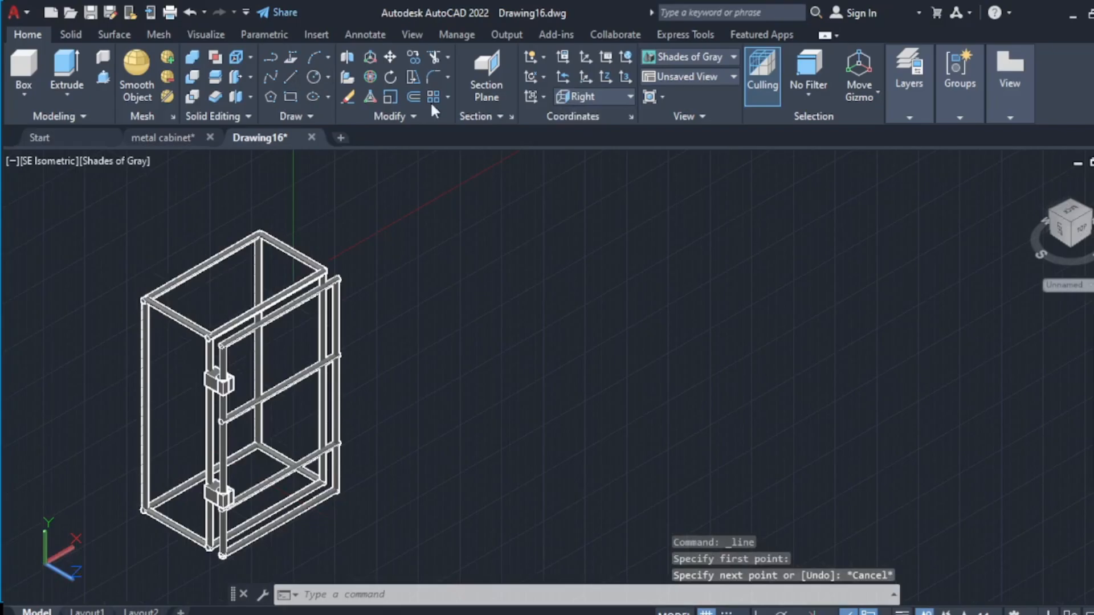
left_click(294, 81)
left_click(411, 329)
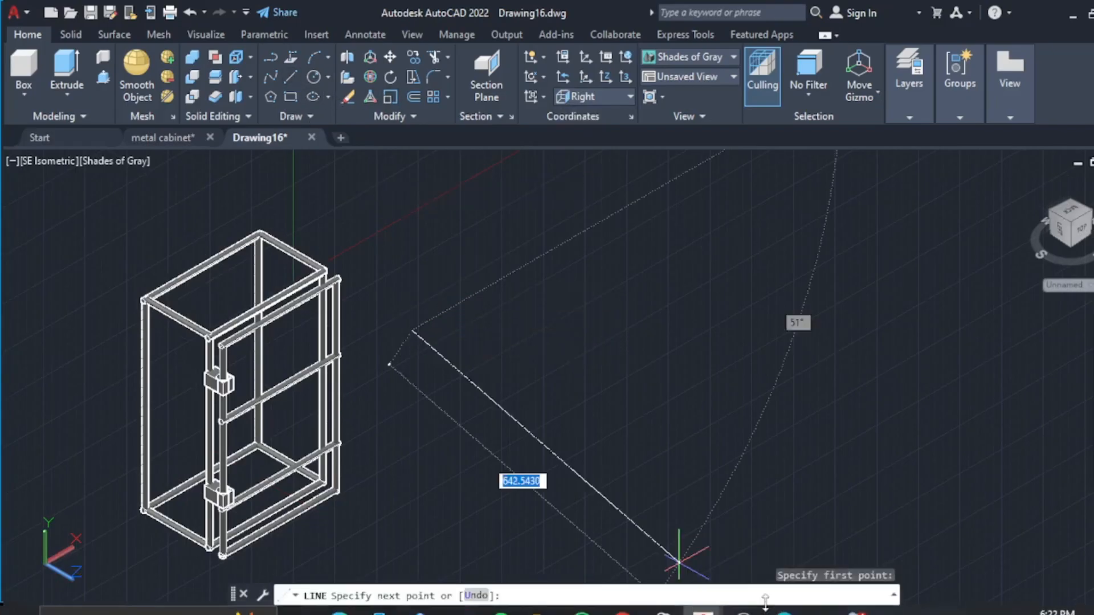
key("F8")
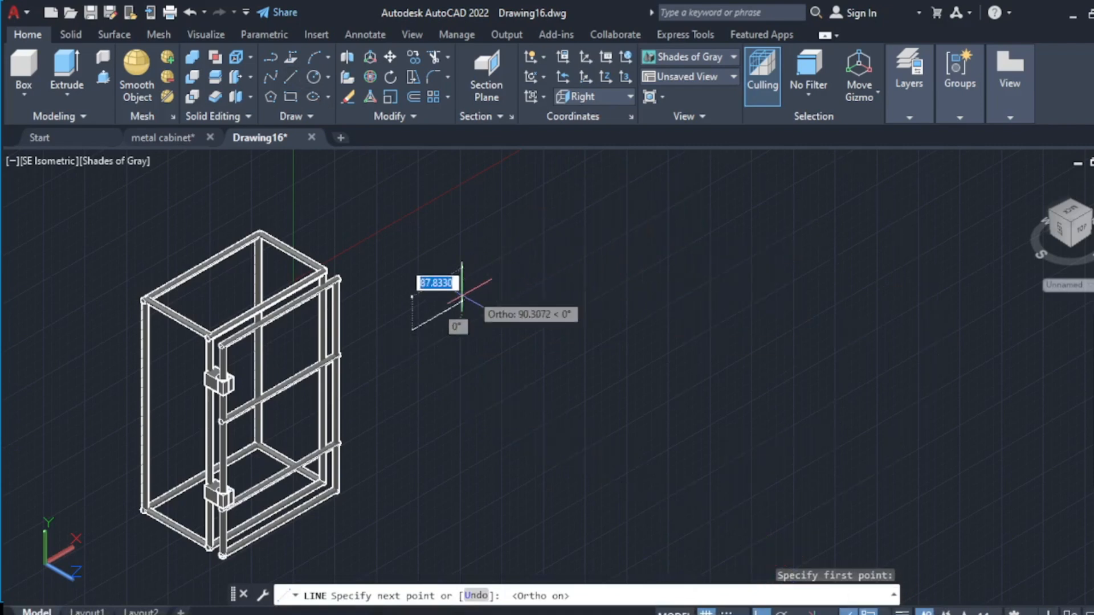
scroll(454, 309, "up", 1)
scroll(450, 319, "up", 3)
left_click(446, 323)
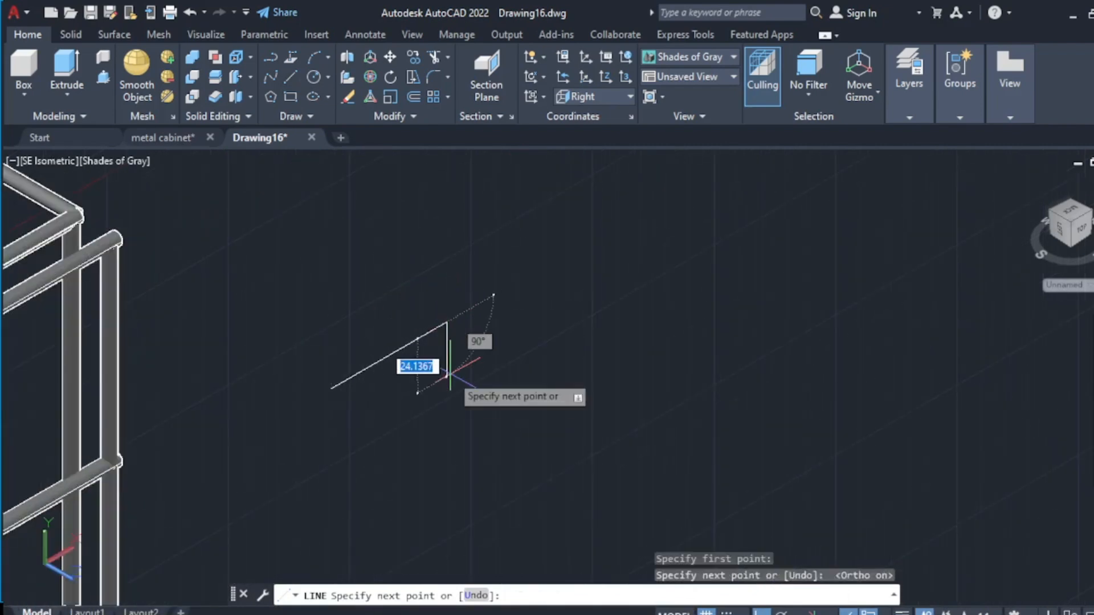
key("Escape")
scroll(432, 339, "up", 2)
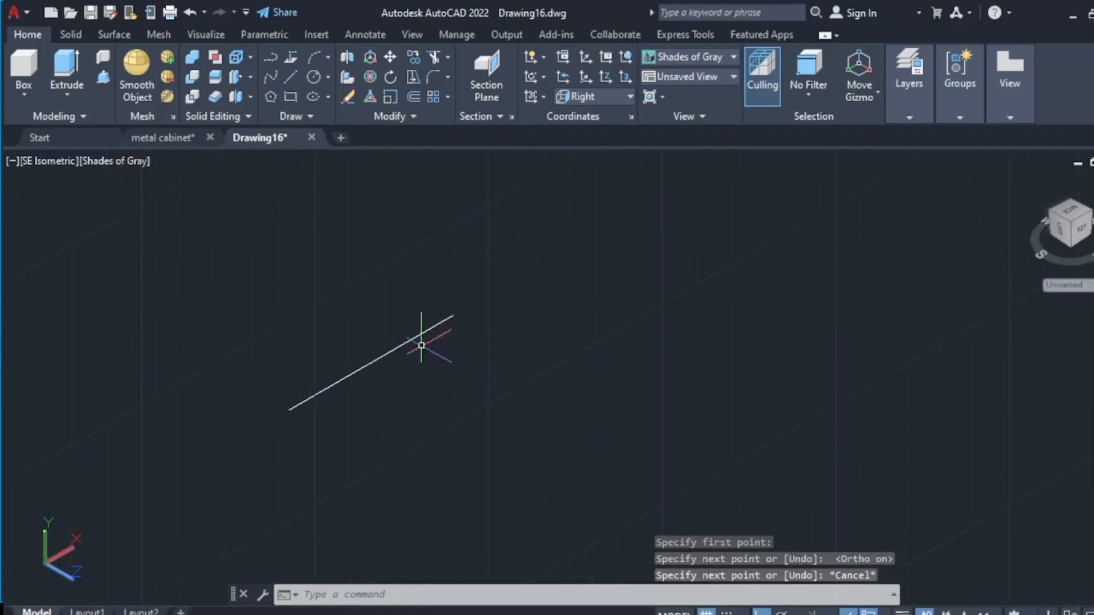
- Copy the line straight down by about 16 units to form a parallel pair
right_click(398, 346)
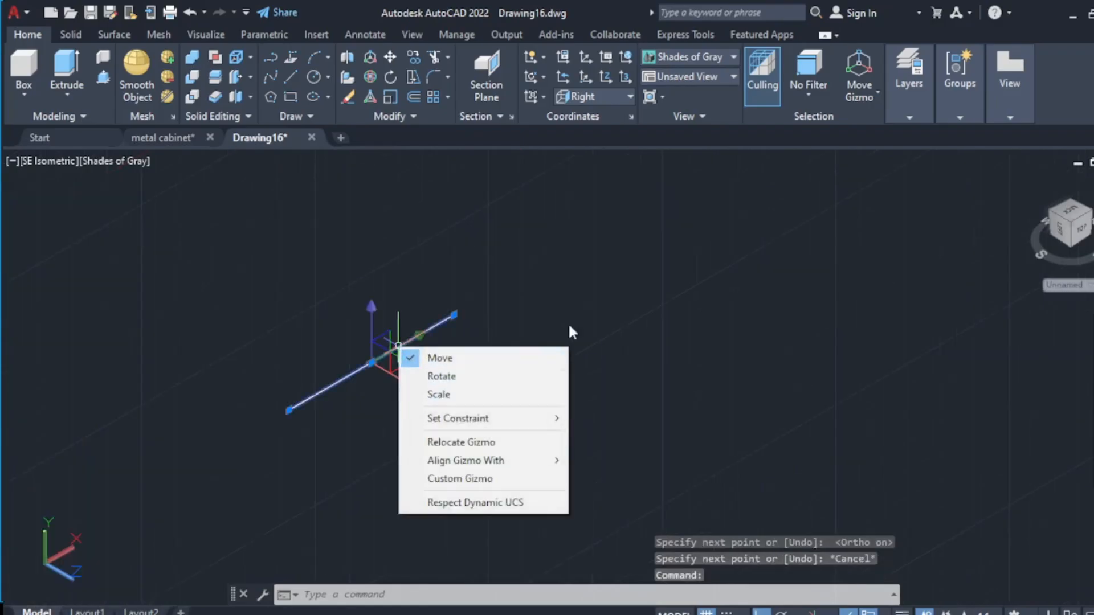
key("Escape")
right_click(591, 313)
left_click(633, 351)
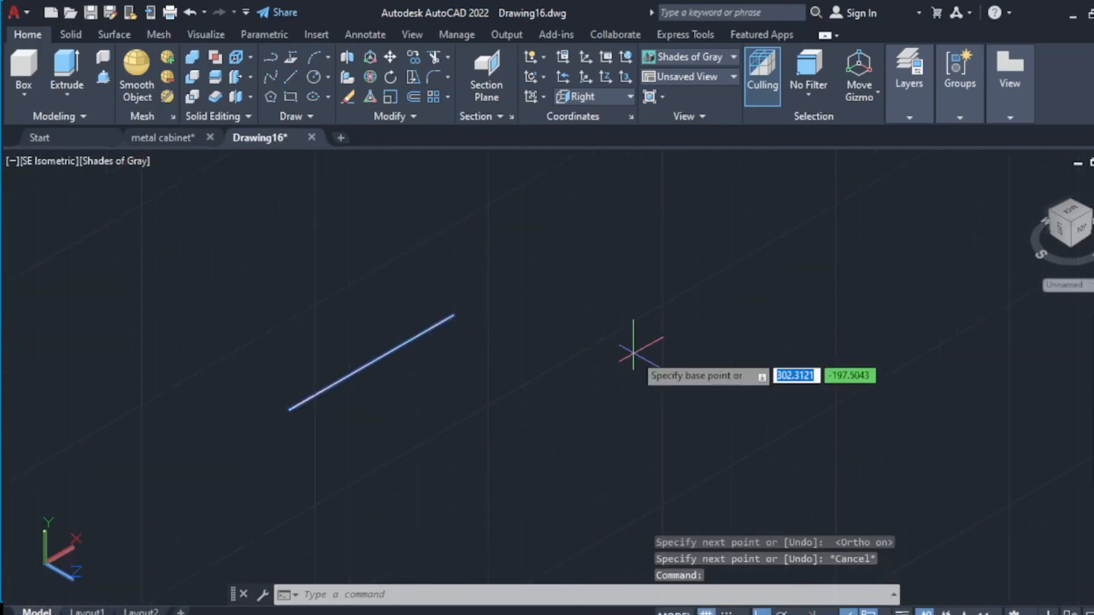
left_click(367, 365)
scroll(376, 398, "up", 3)
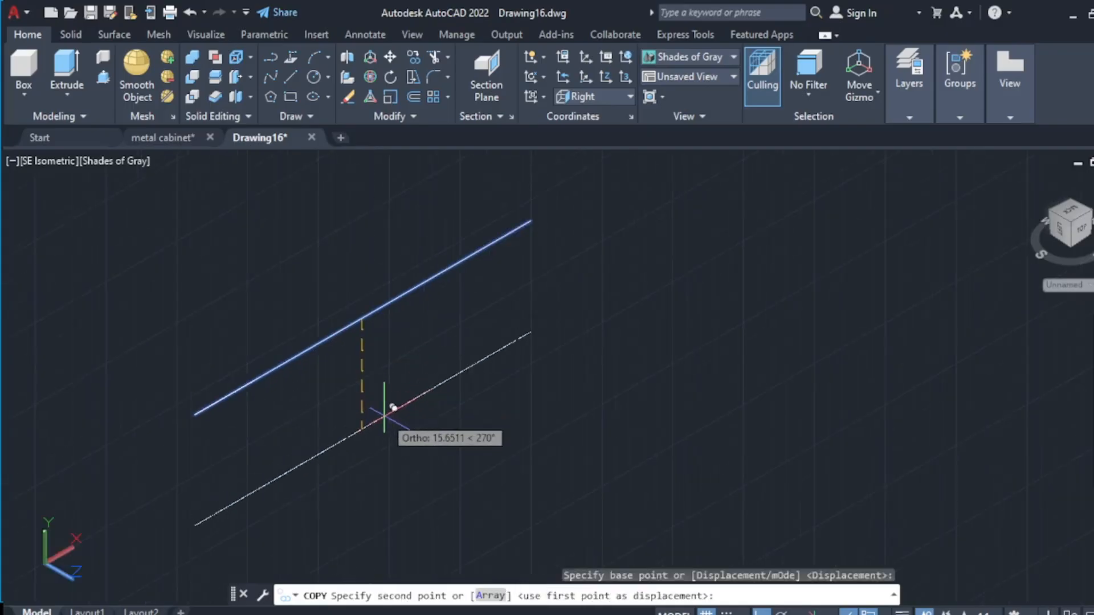
left_click(388, 417)
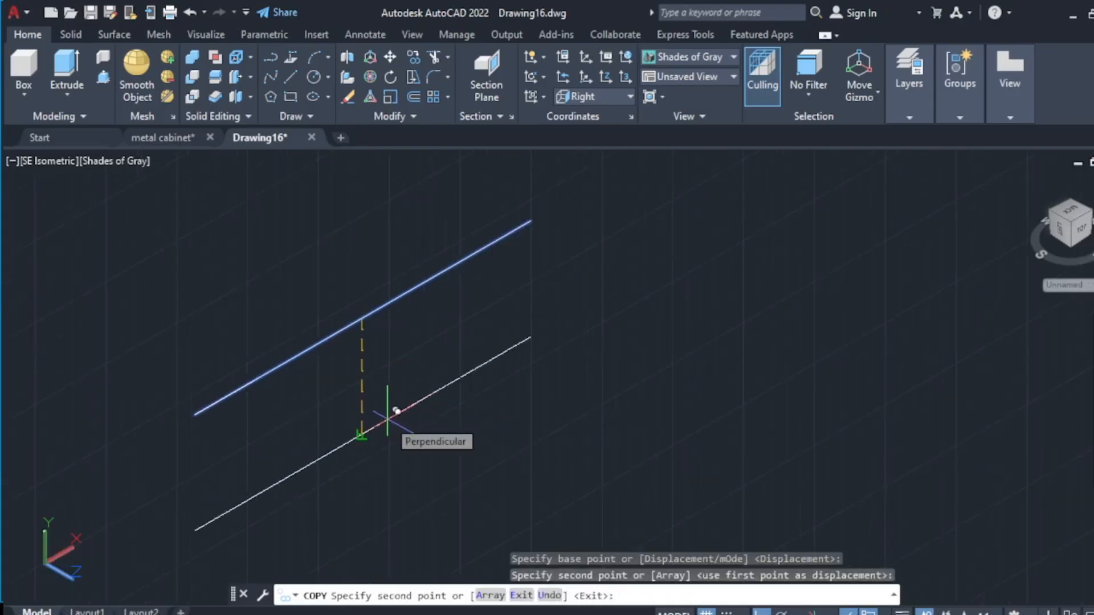
key("Escape")
- Fillet the two parallel lines at their far ends to join them with a semicircular bend
scroll(387, 419, "down", 3)
scroll(384, 420, "up", 3)
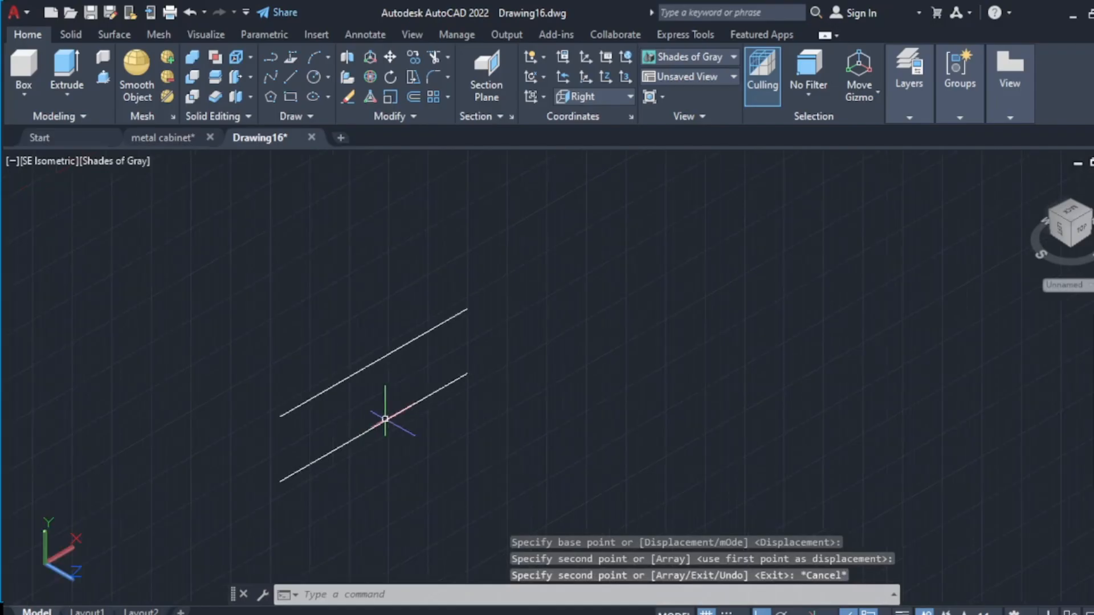
scroll(353, 427, "down", 2)
scroll(306, 434, "up", 2)
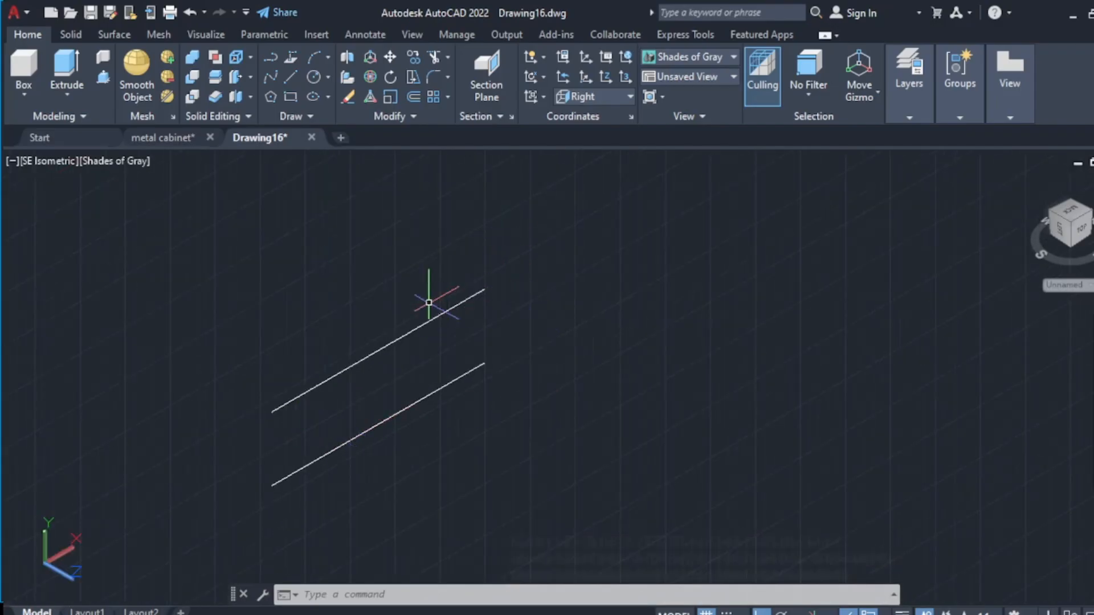
left_click(436, 76)
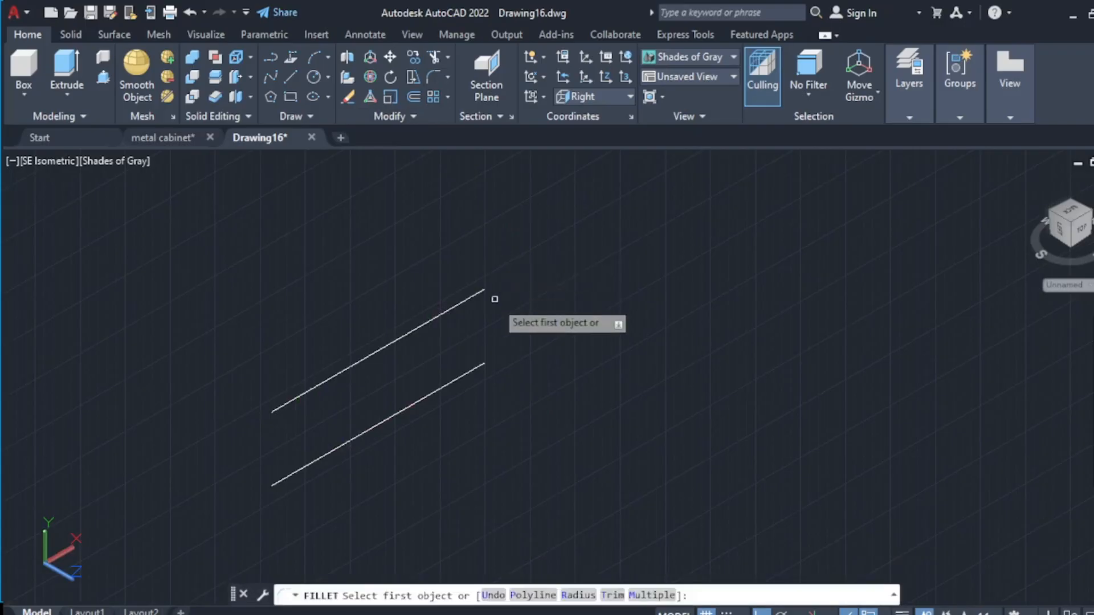
left_click(460, 298)
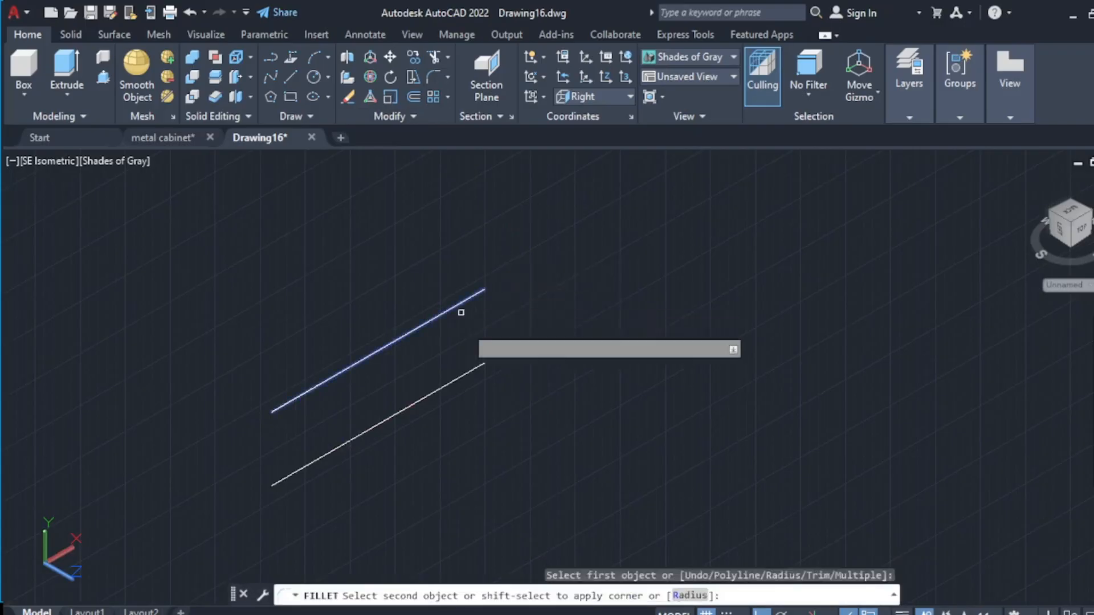
left_click(470, 375)
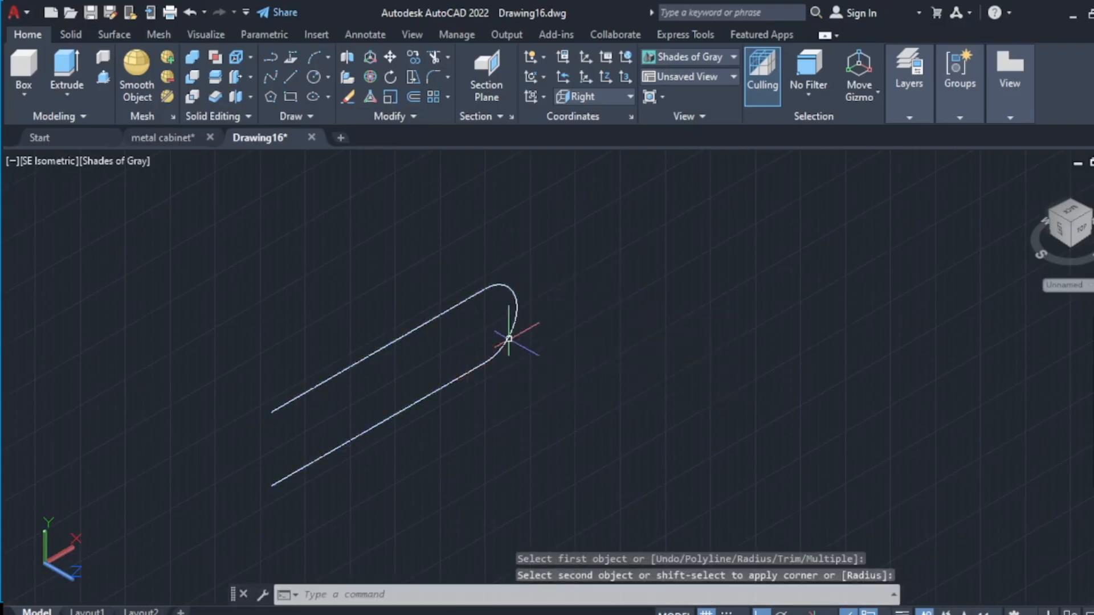
- Shorten the upper straight line of the handle path by stretching its free end to the line's midpoint
scroll(343, 403, "down", 5)
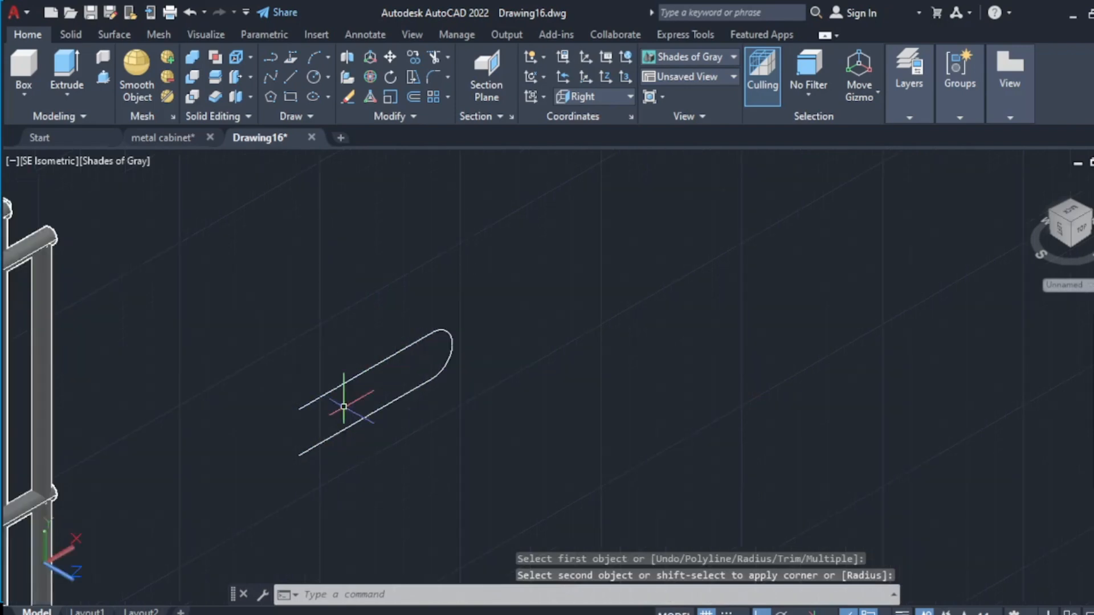
scroll(347, 388, "up", 2)
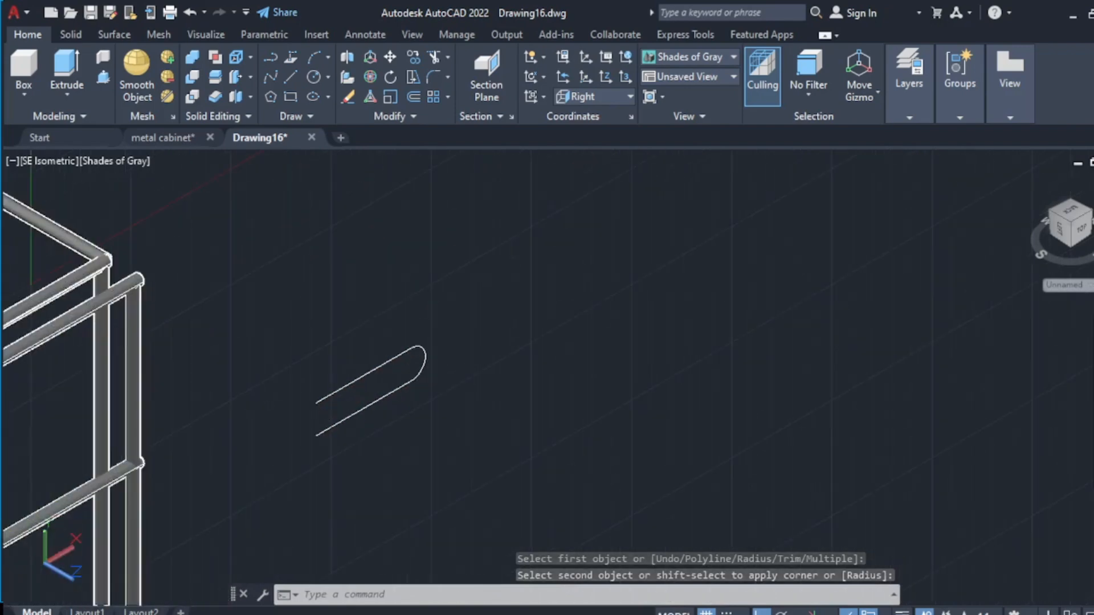
left_click(327, 394)
scroll(325, 402, "up", 3)
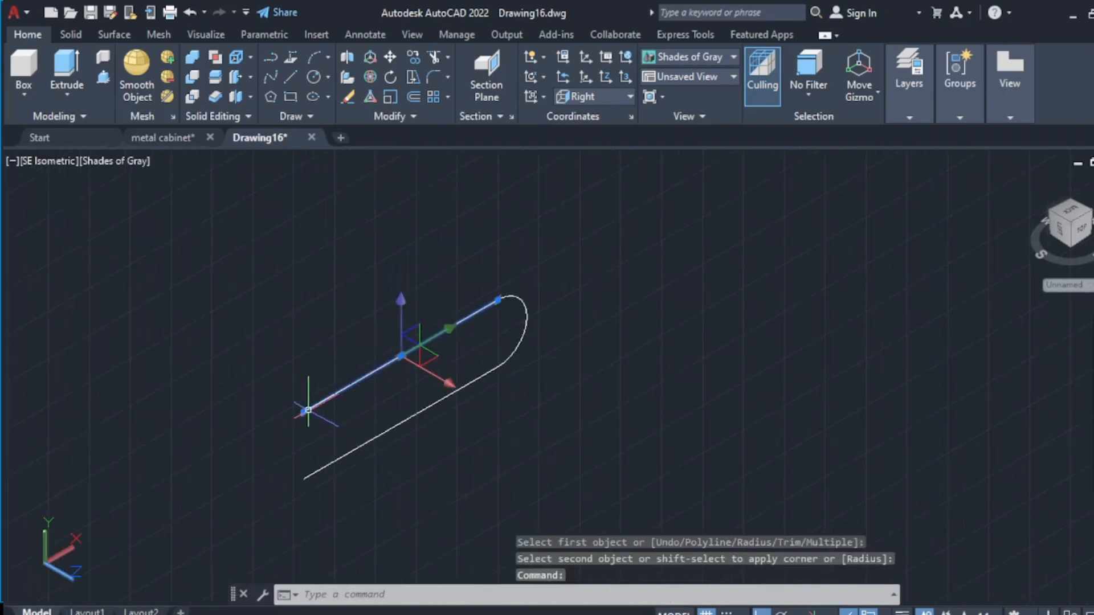
left_click(307, 409)
scroll(464, 367, "up", 2)
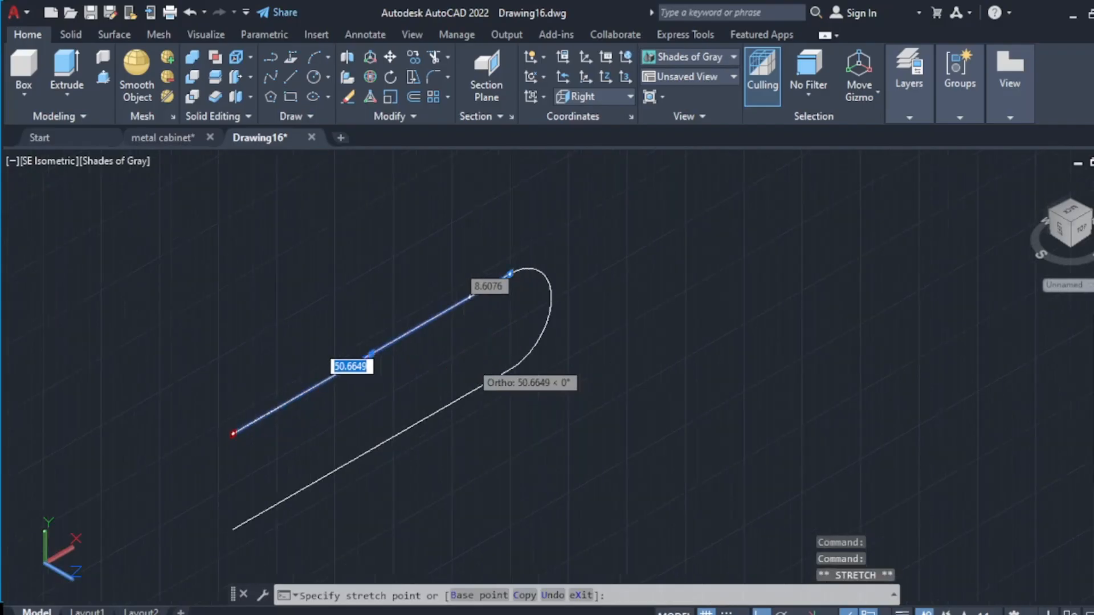
scroll(472, 361, "up", 1)
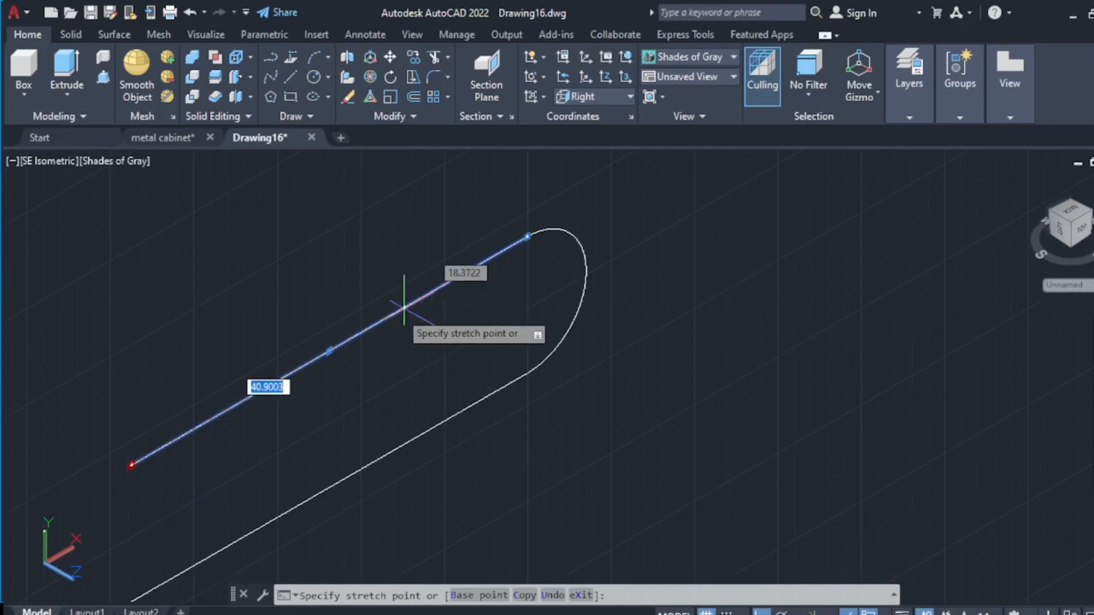
scroll(422, 296, "up", 3)
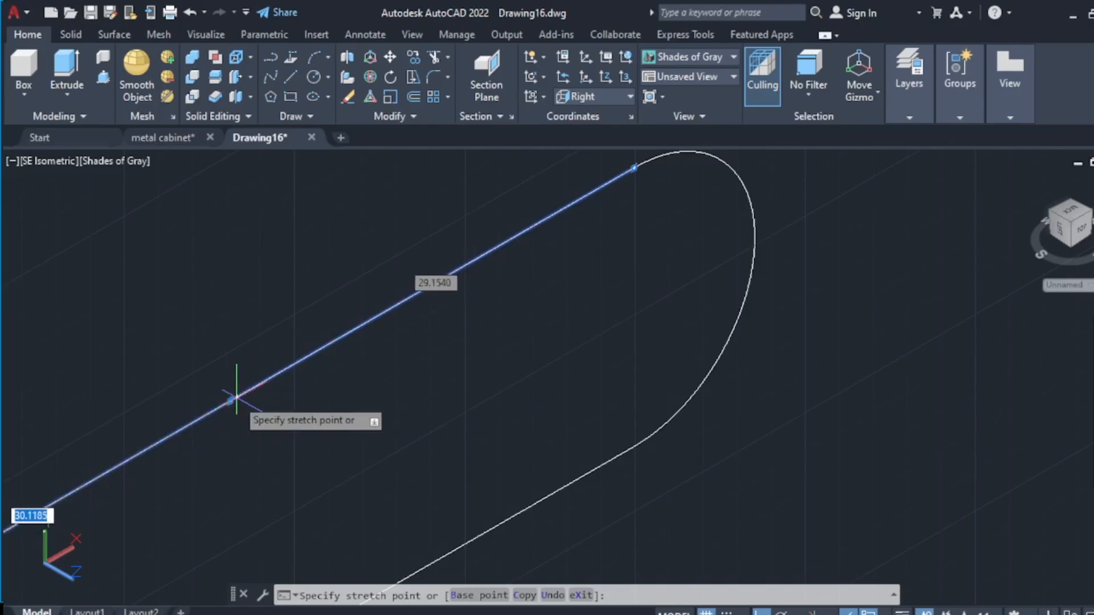
left_click(293, 367)
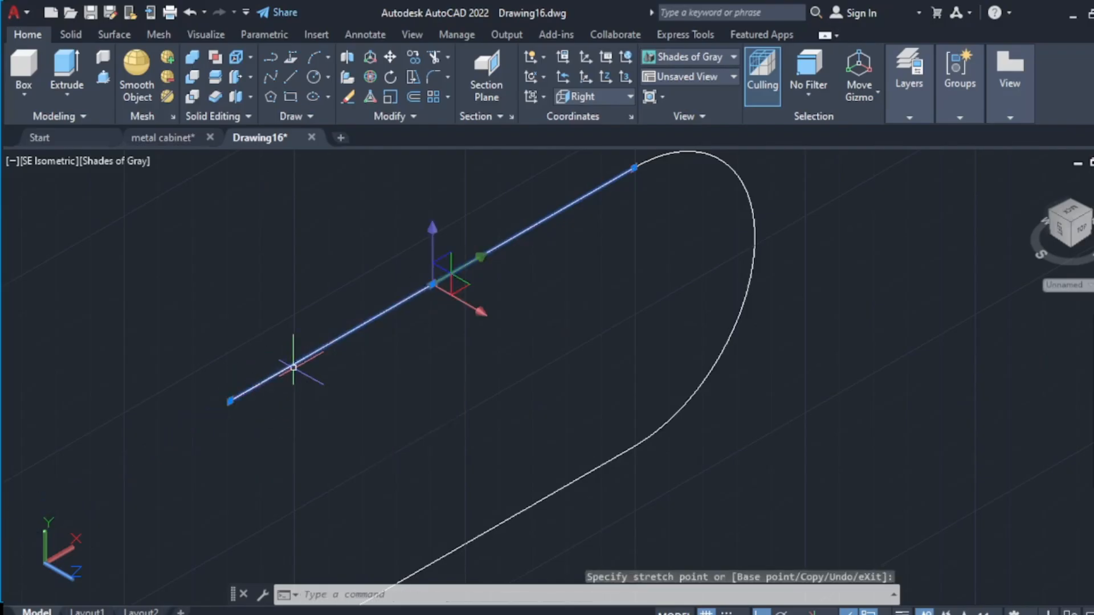
- Shorten the lower straight line to match by stretching its free end to its own midpoint
scroll(293, 368, "down", 6)
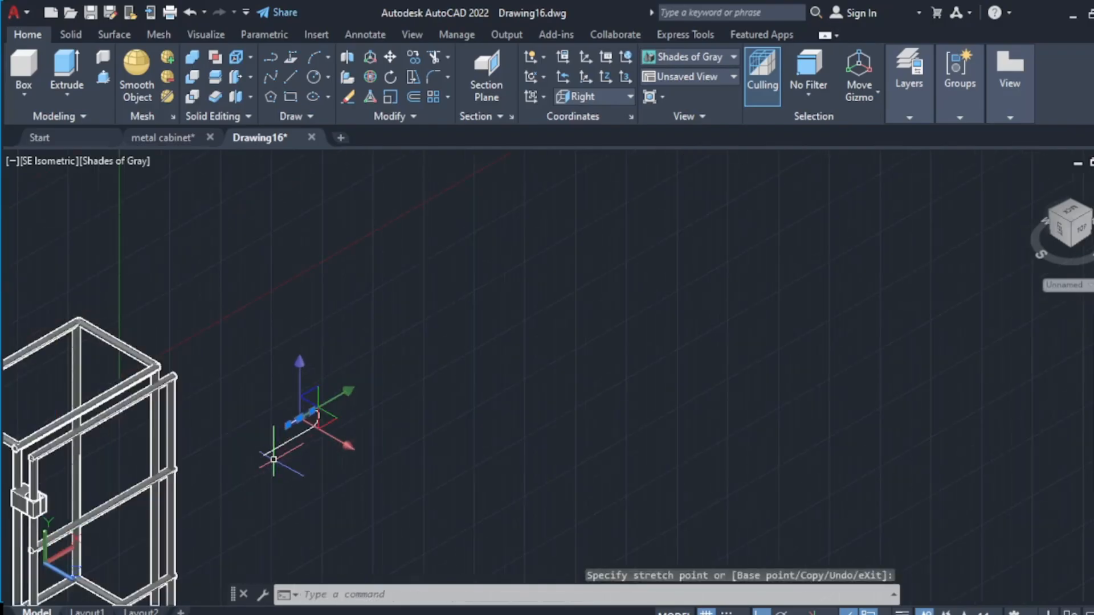
scroll(274, 459, "up", 6)
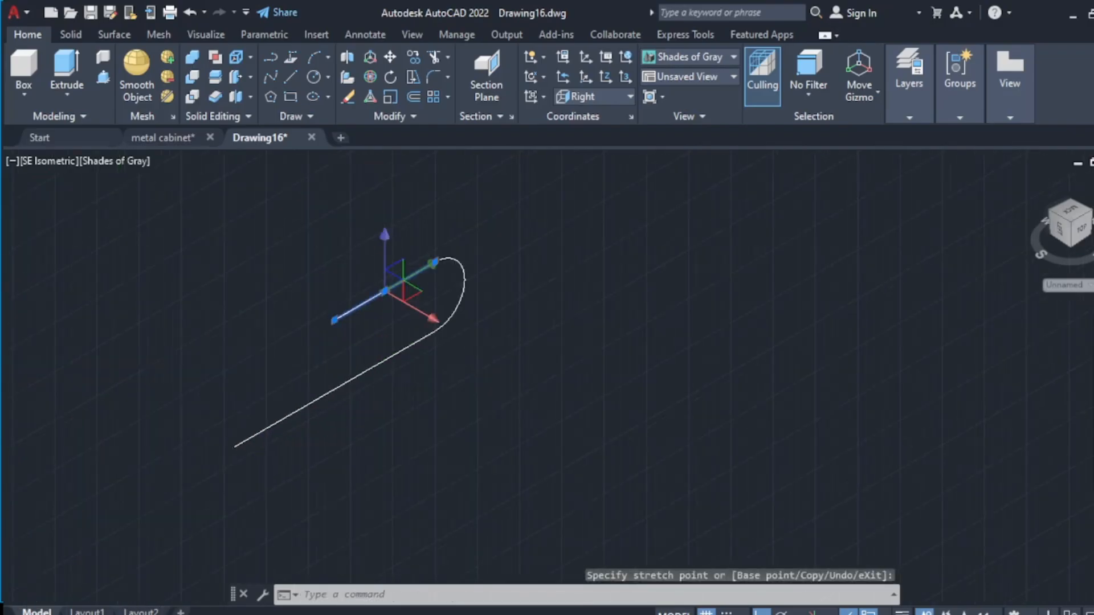
left_click(221, 450)
scroll(330, 391, "up", 5)
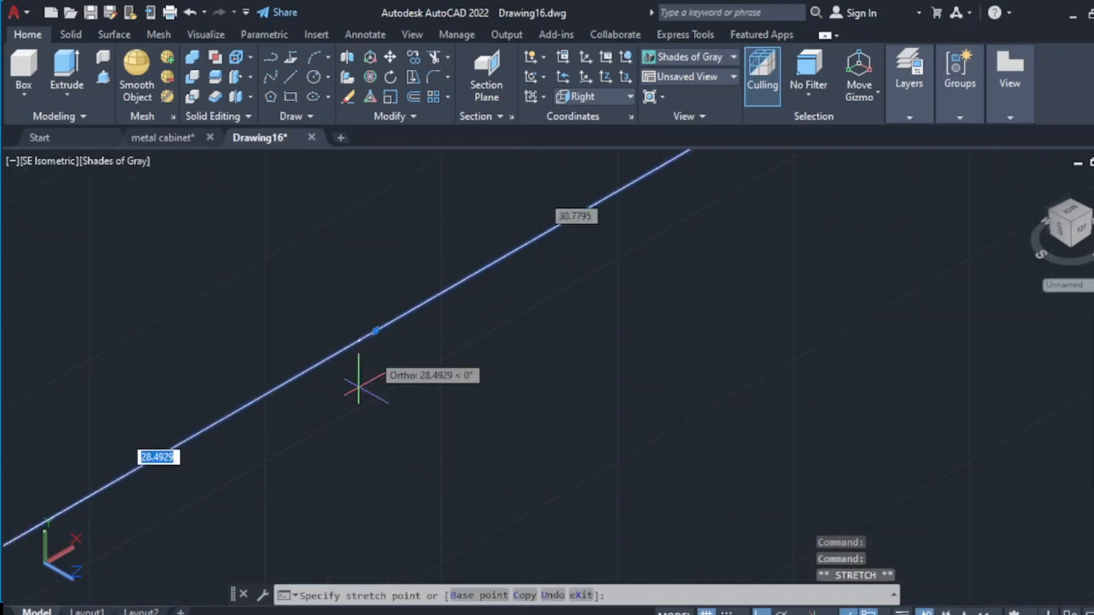
left_click(374, 322)
scroll(376, 331, "down", 4)
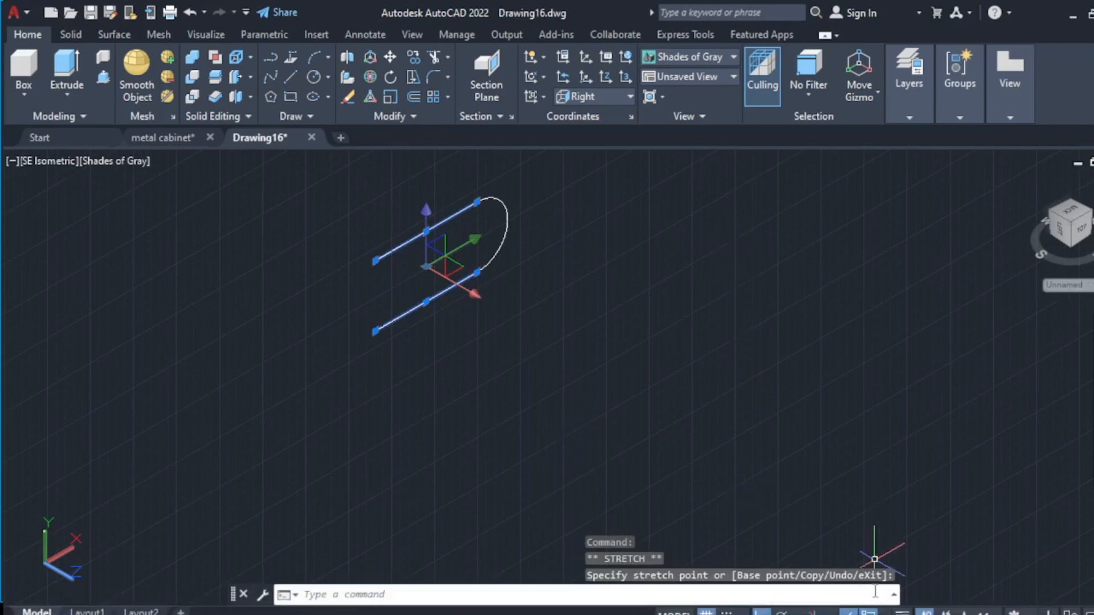
- Turn off object snap and object snap tracking and shorten the upper line further toward the bend
key("F3")
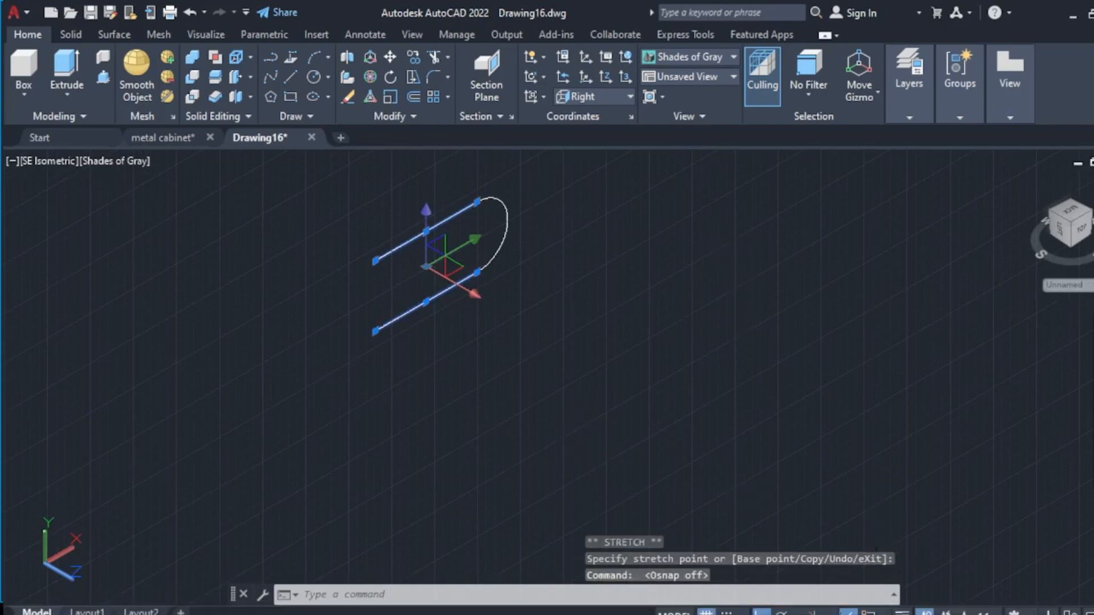
key("F11")
key("F11")
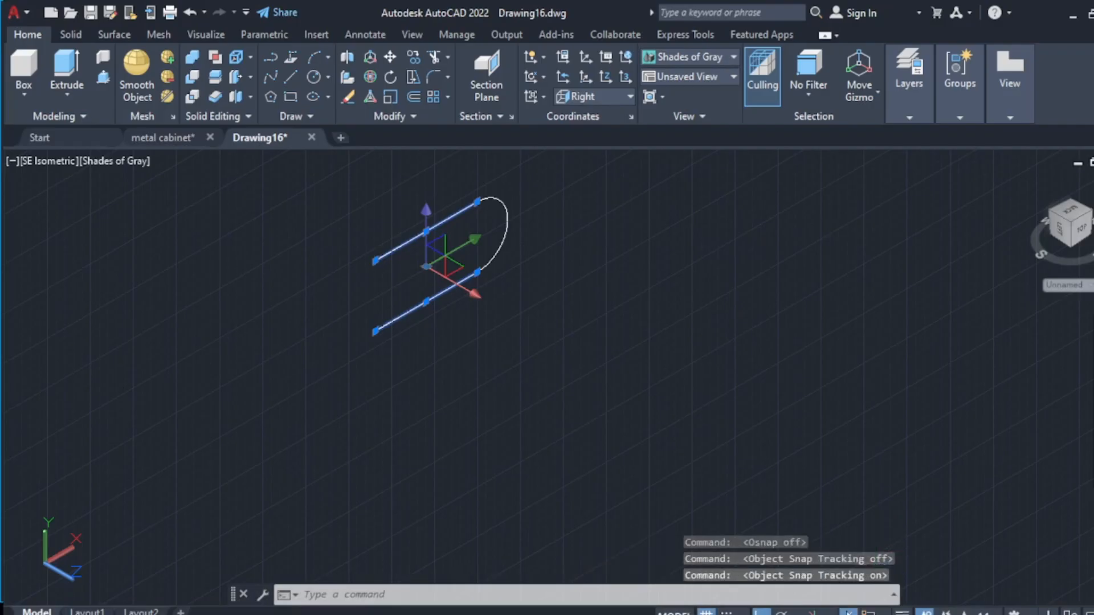
key("F11")
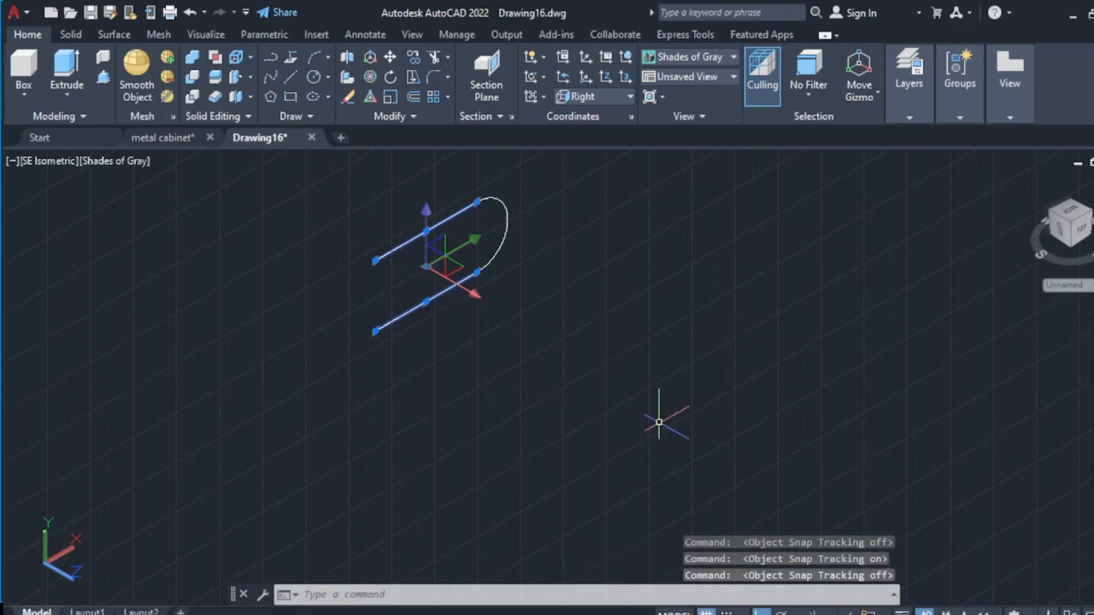
scroll(396, 251, "up", 5)
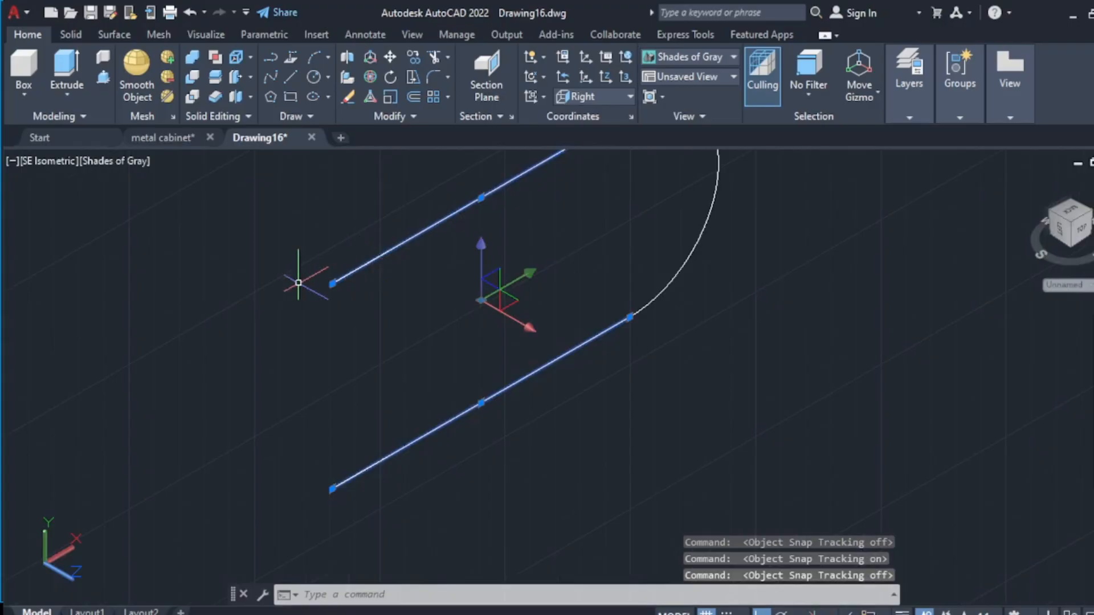
left_click(332, 283)
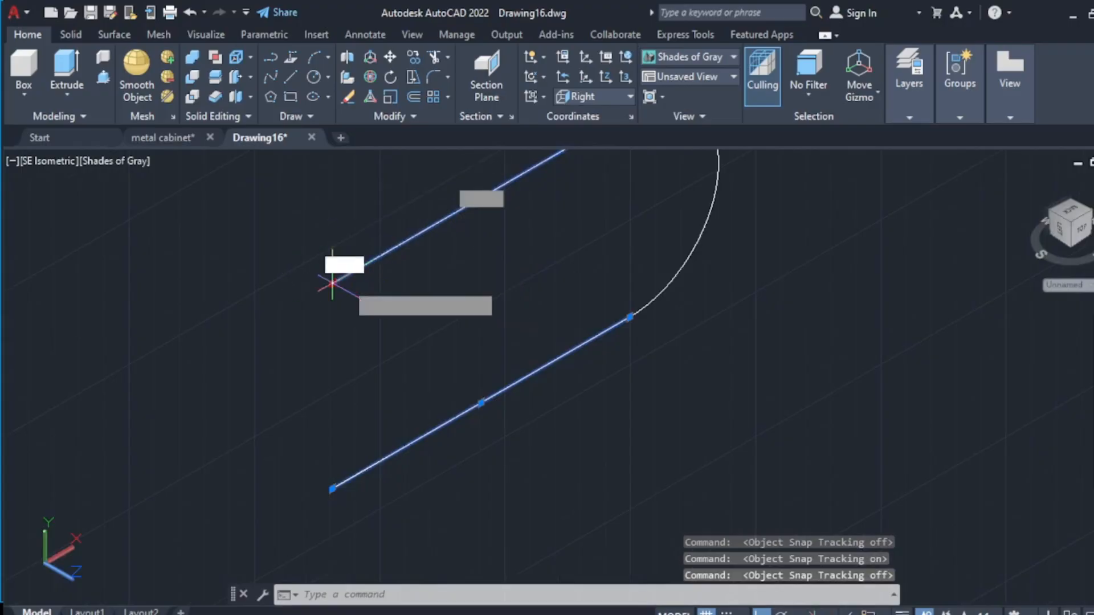
left_click(419, 232)
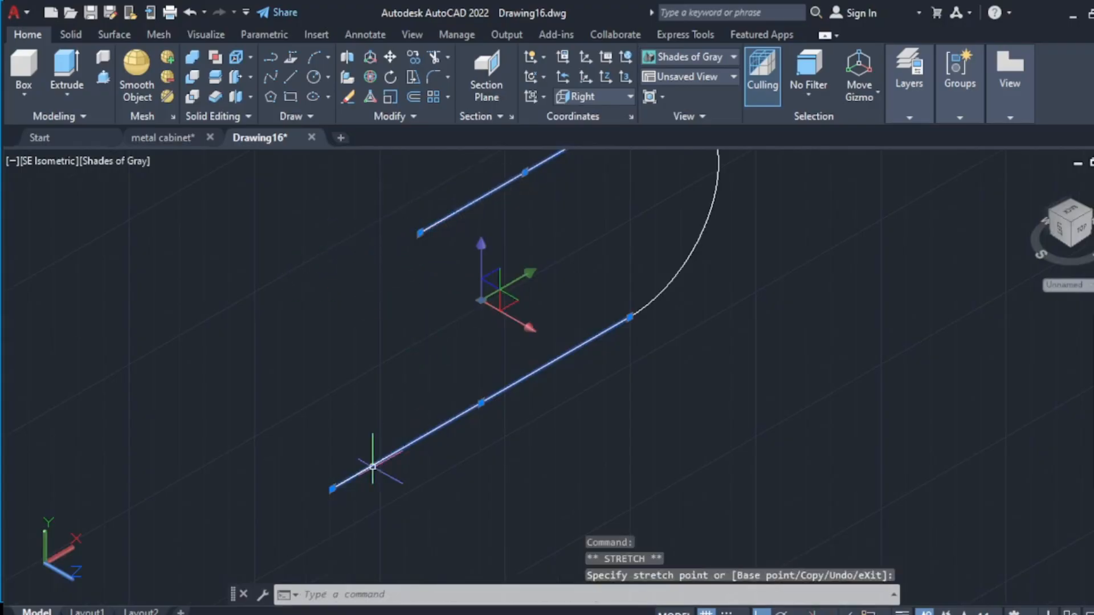
- Shorten the lower line toward the bend to about 19.5 units and clear the selection
left_click(327, 486)
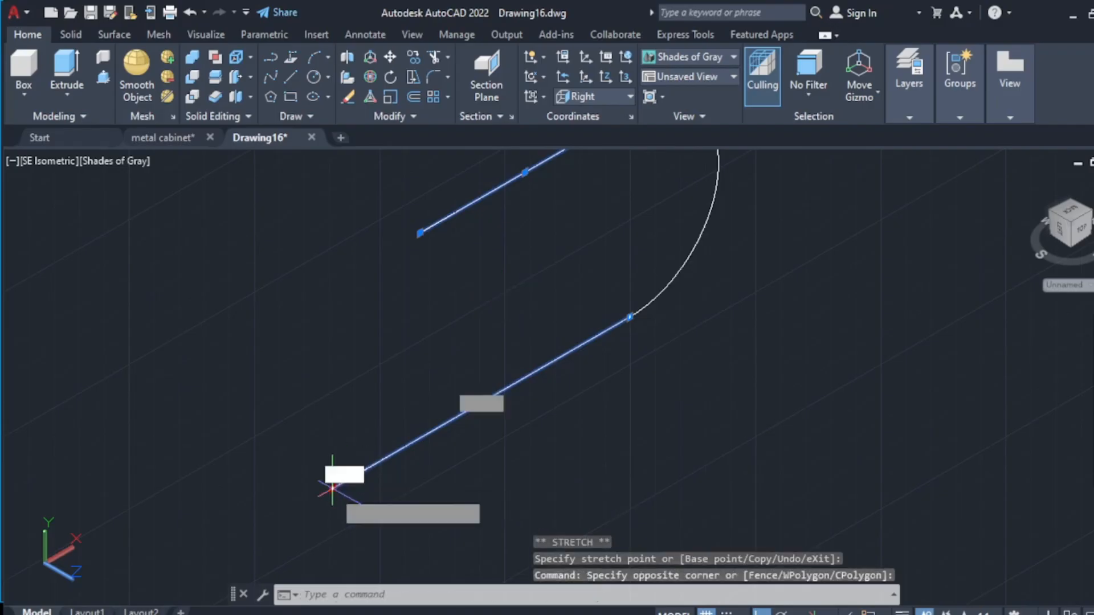
left_click(332, 488)
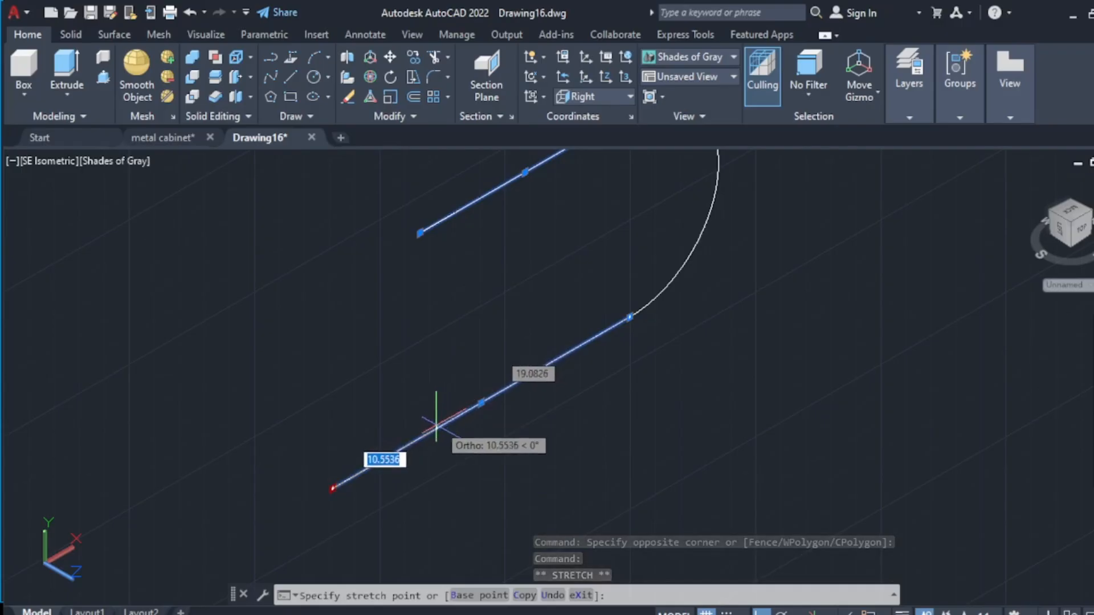
left_click(435, 430)
mouse_move(436, 431)
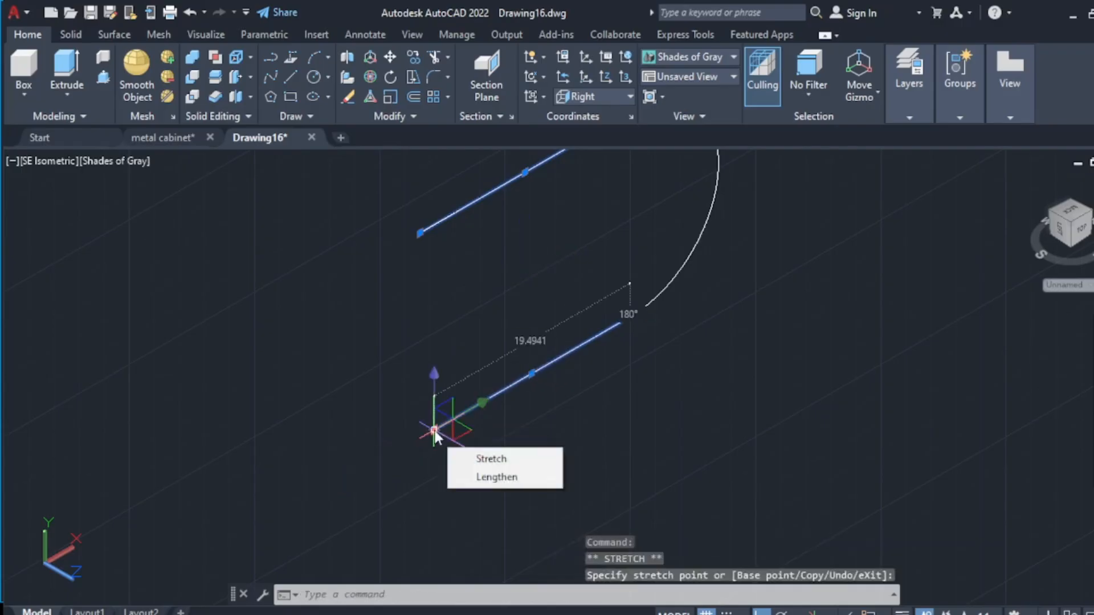
key("Escape")
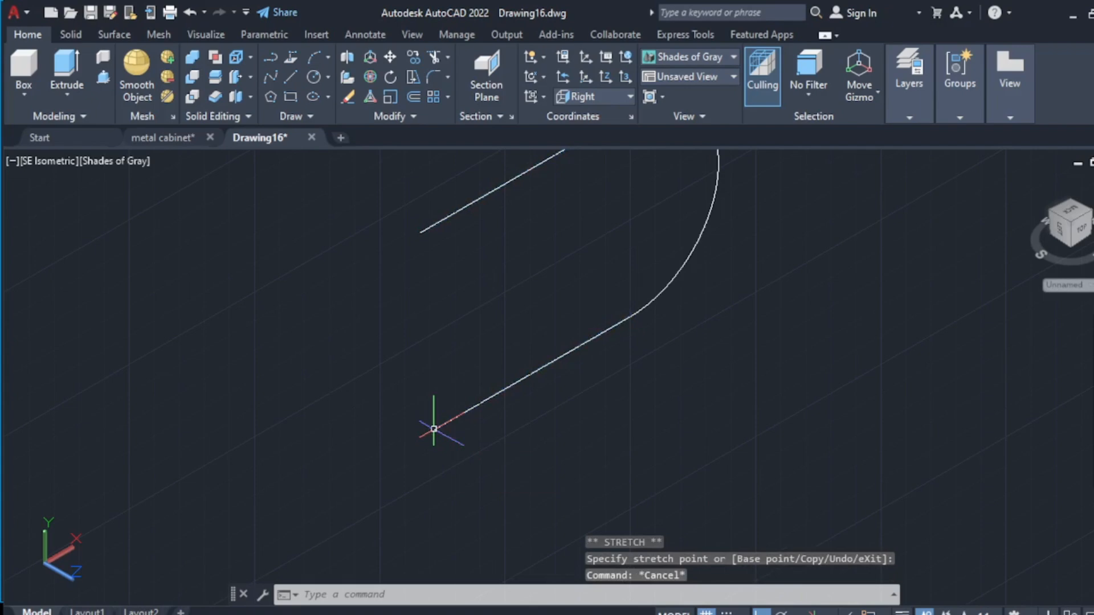
scroll(408, 366, "down", 3)
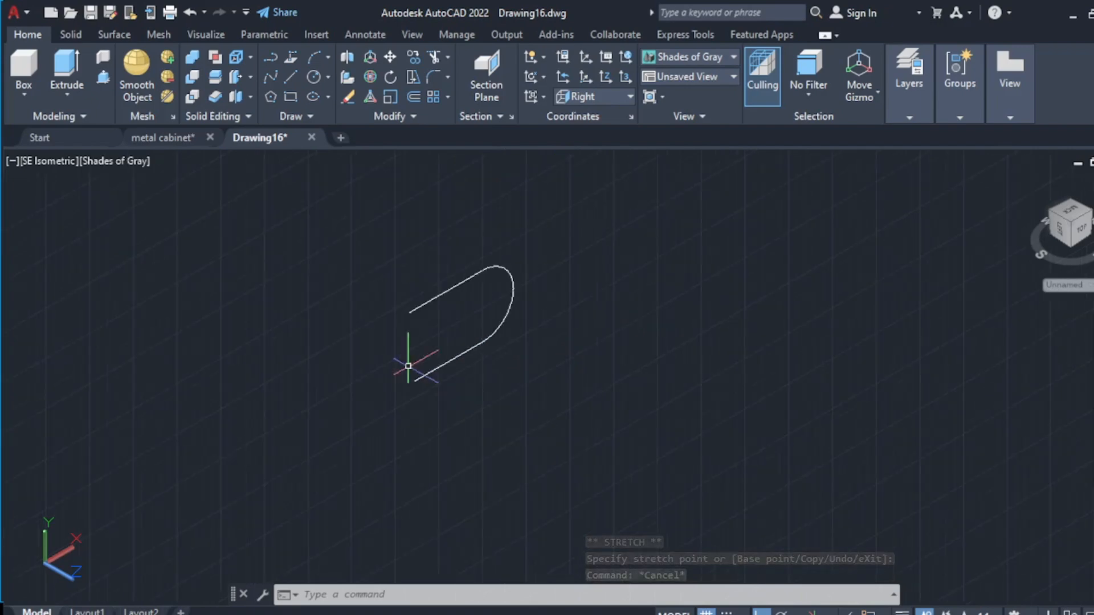
scroll(468, 221, "up", 2)
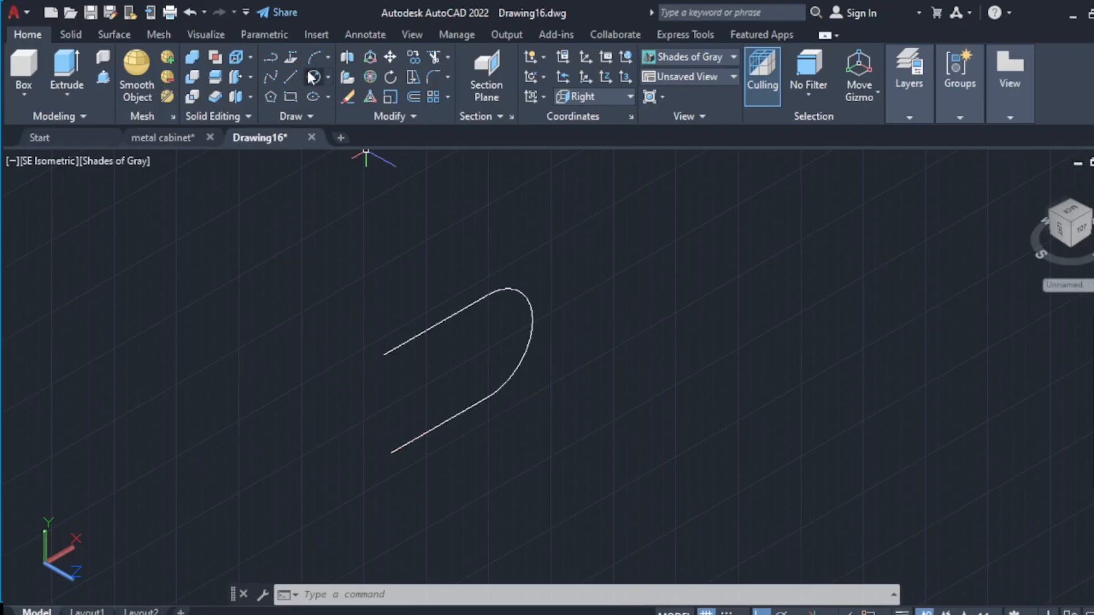
- Turn object snap and tracking back on and try to draw a circle at the upper line's free end in the Right UCS
left_click(630, 95)
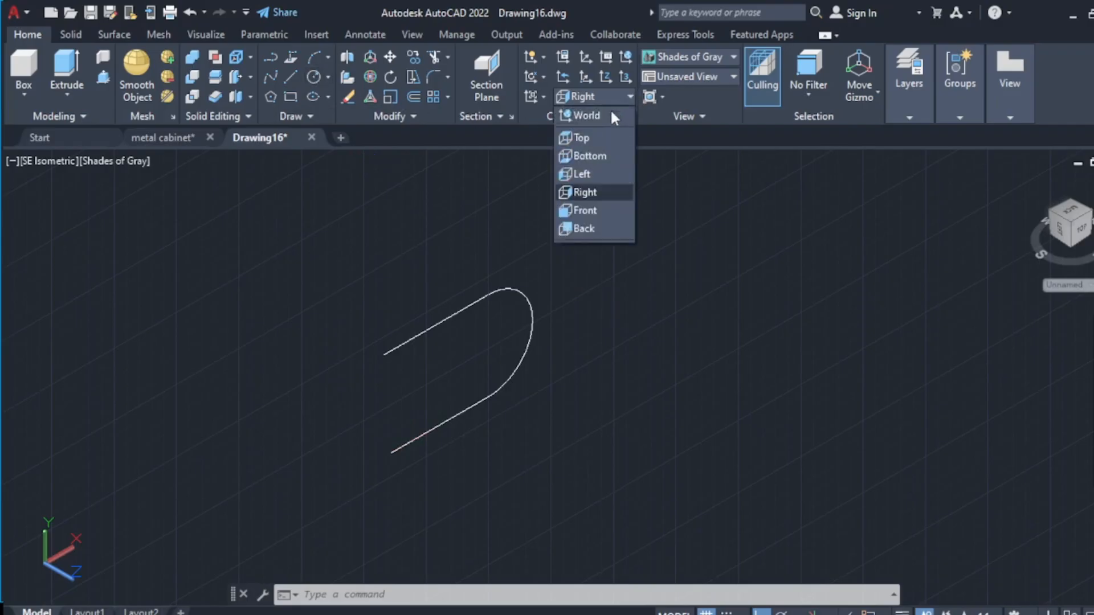
left_click(604, 191)
left_click(319, 73)
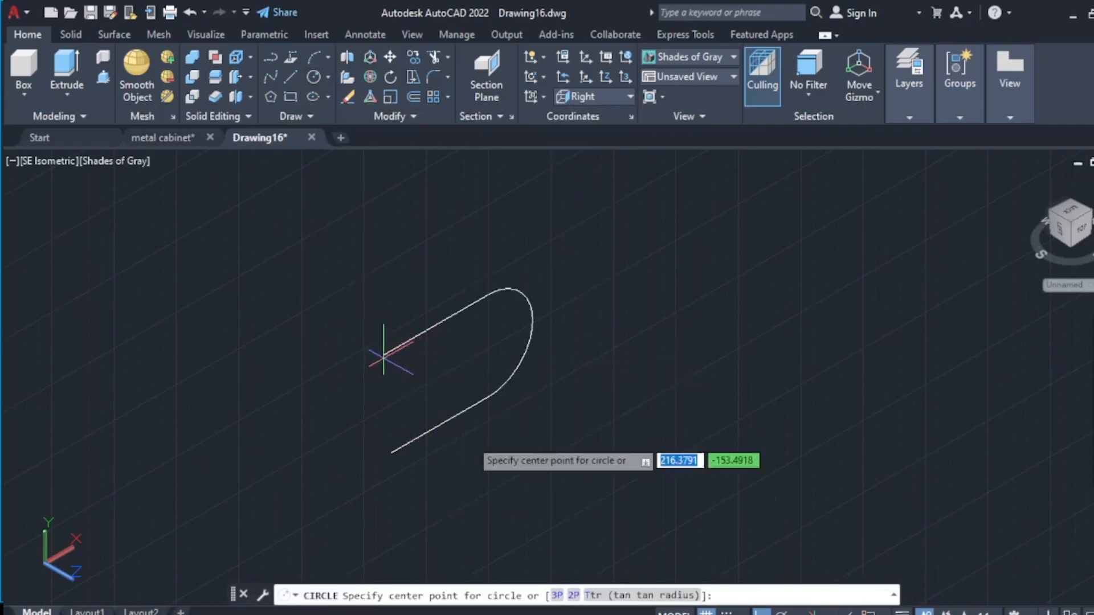
key("F3")
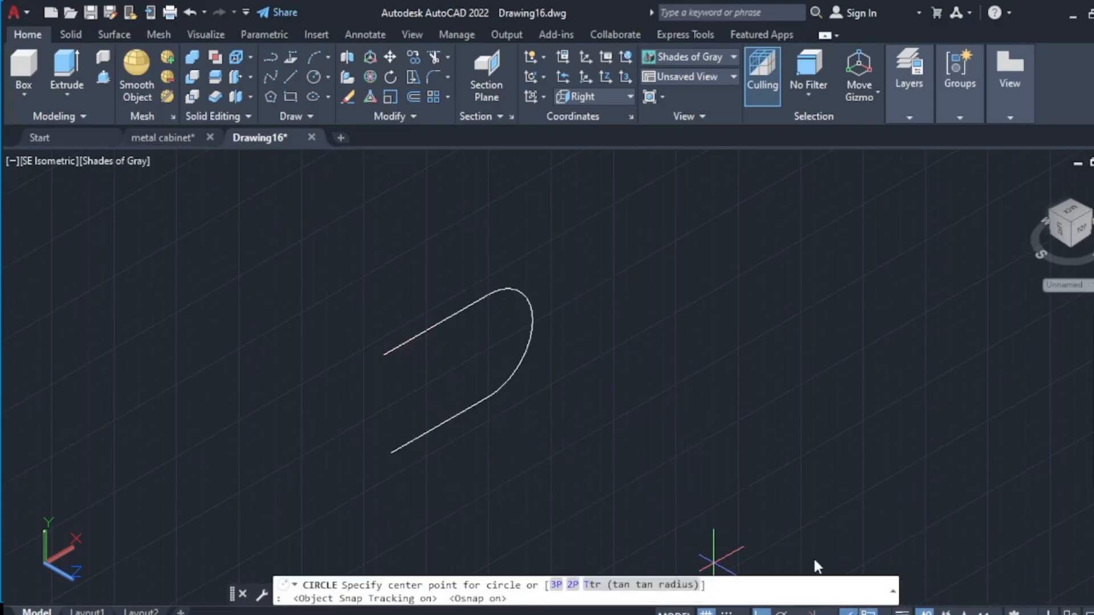
left_click(383, 355)
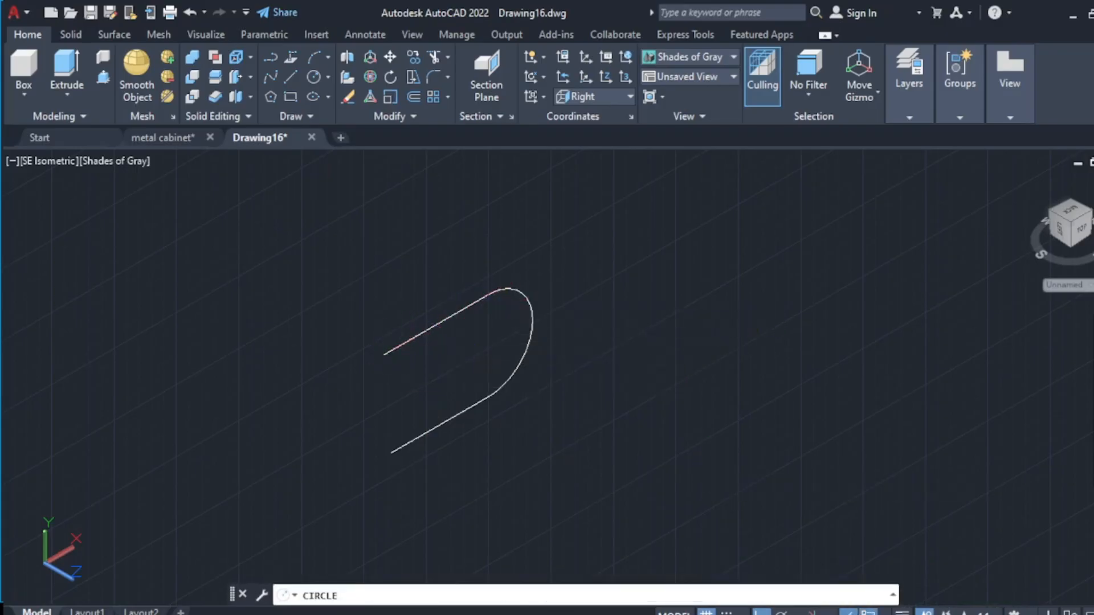
scroll(394, 365, "up", 5)
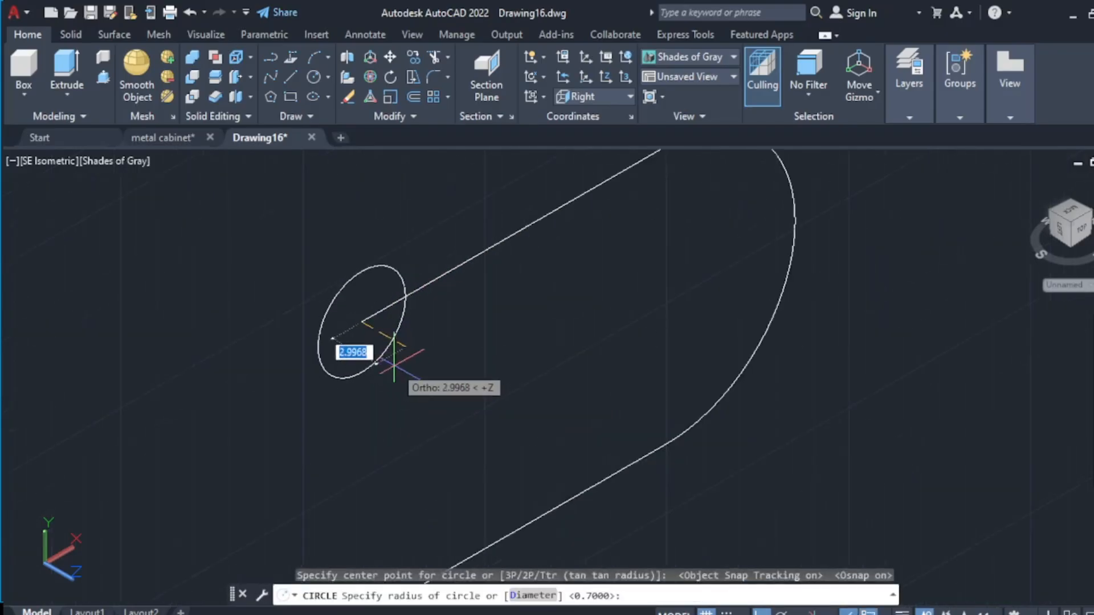
key("Escape")
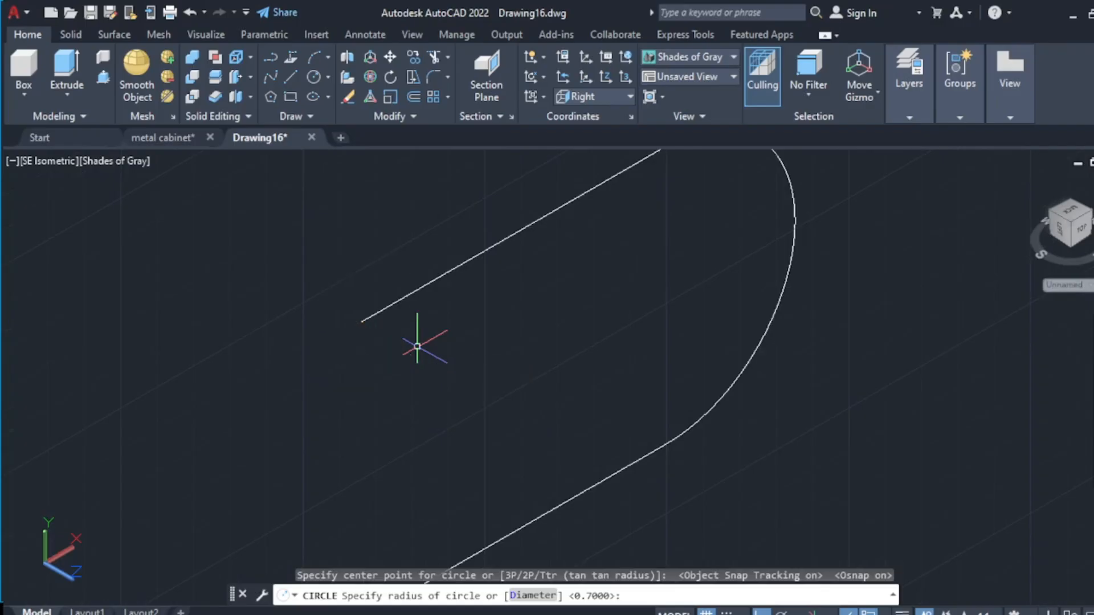
- Set the UCS to Front and draw a circle of radius 0.8 centred on the upper line's free end
left_click(595, 98)
left_click(599, 210)
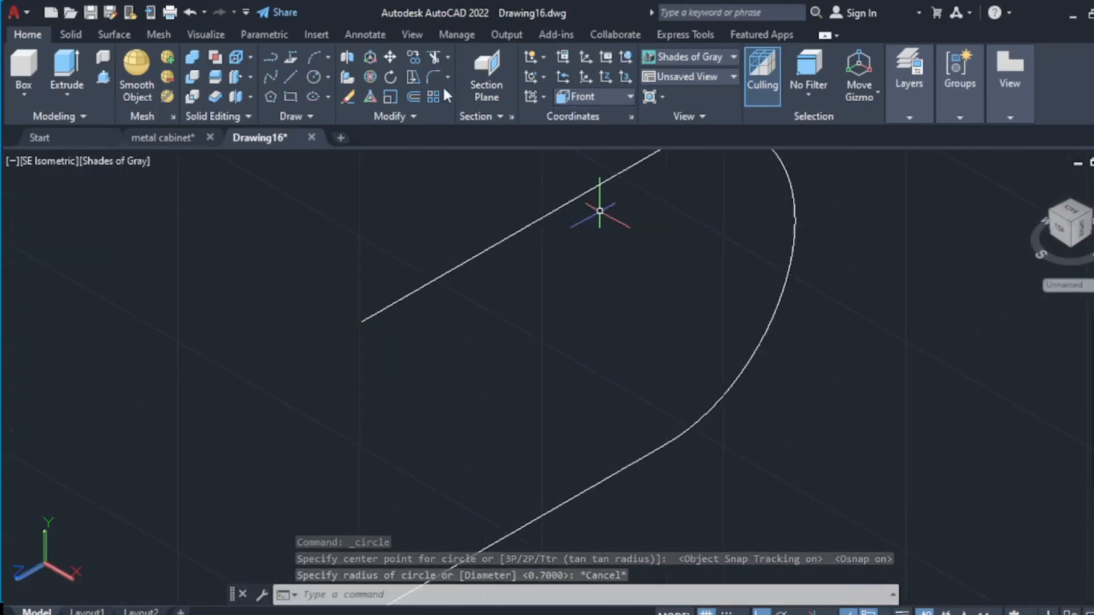
left_click(304, 79)
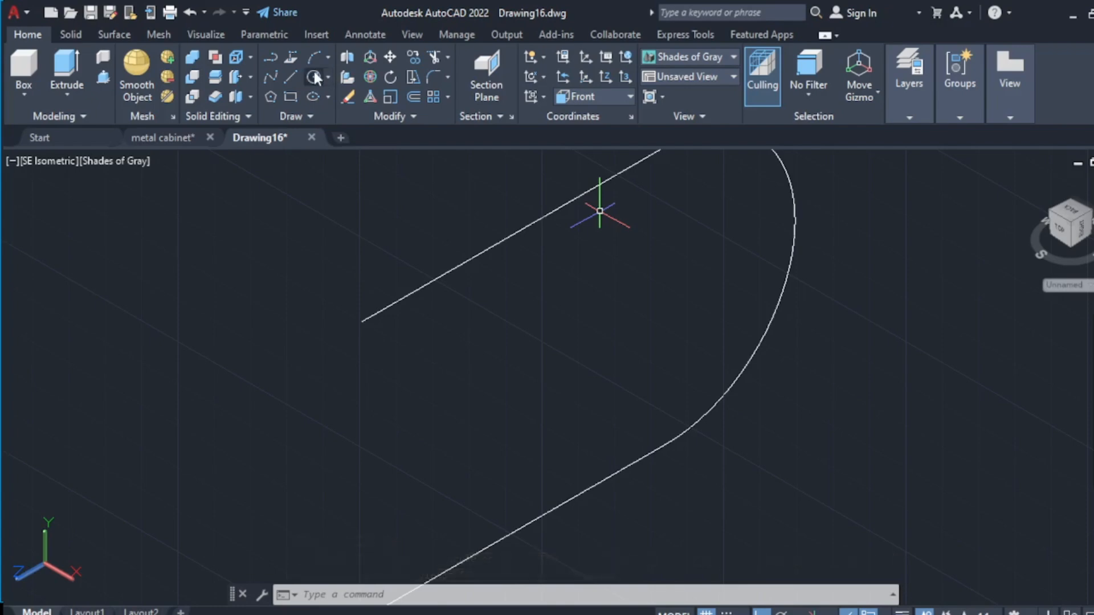
scroll(366, 329, "up", 2)
scroll(368, 339, "up", 2)
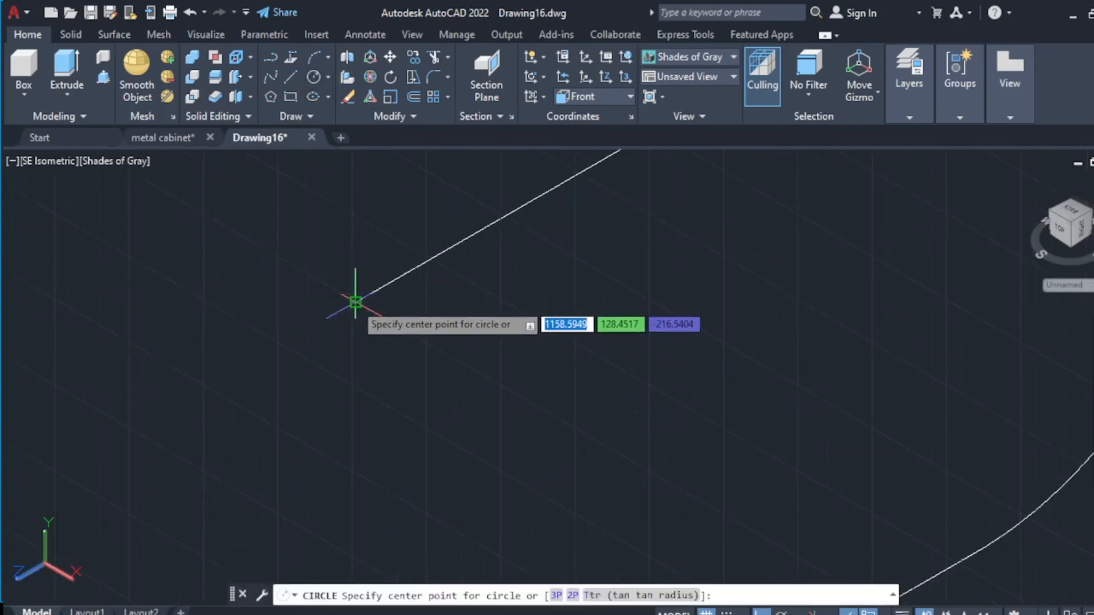
left_click(356, 301)
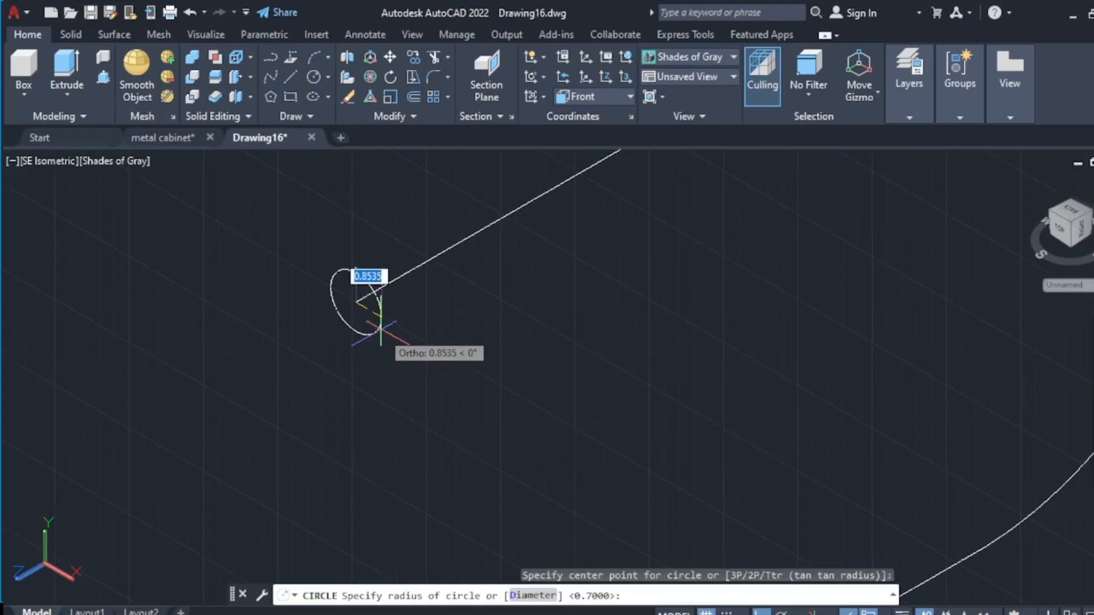
scroll(370, 313, "up", 2)
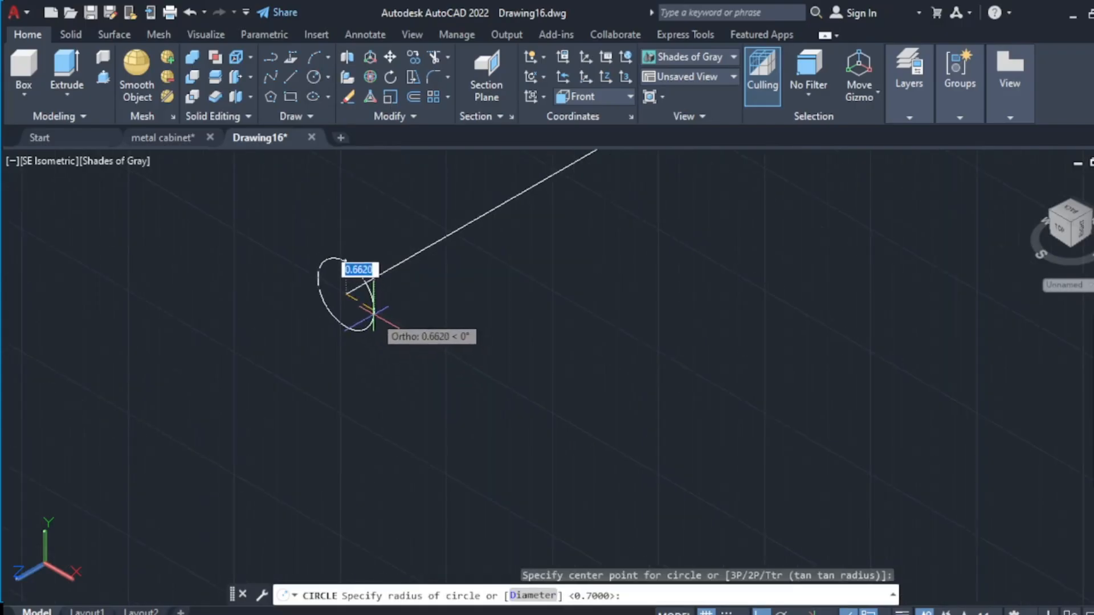
scroll(376, 314, "up", 2)
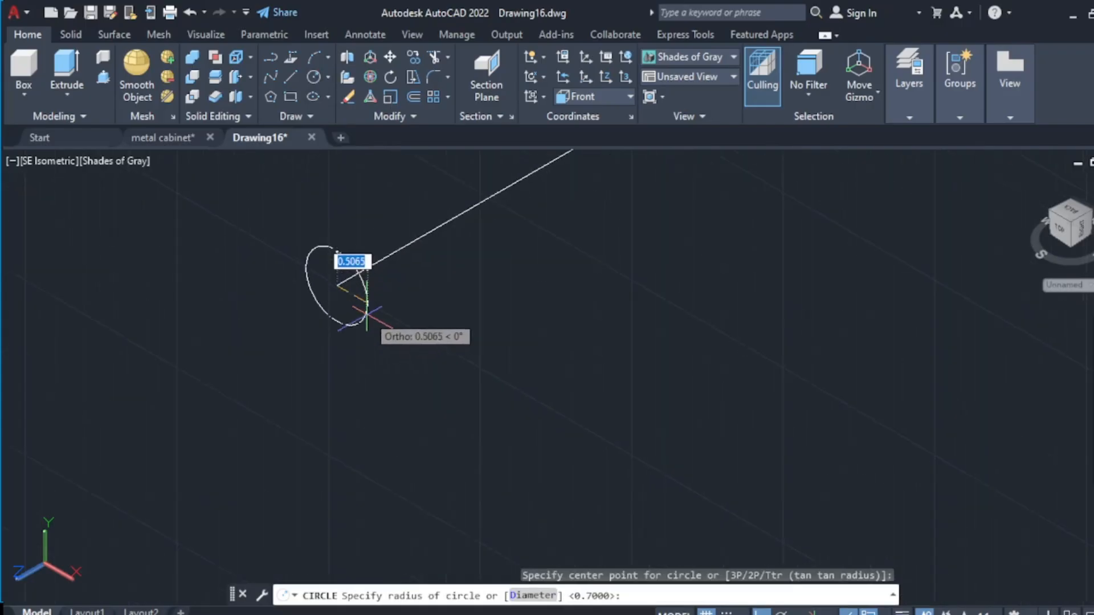
scroll(381, 315, "down", 1)
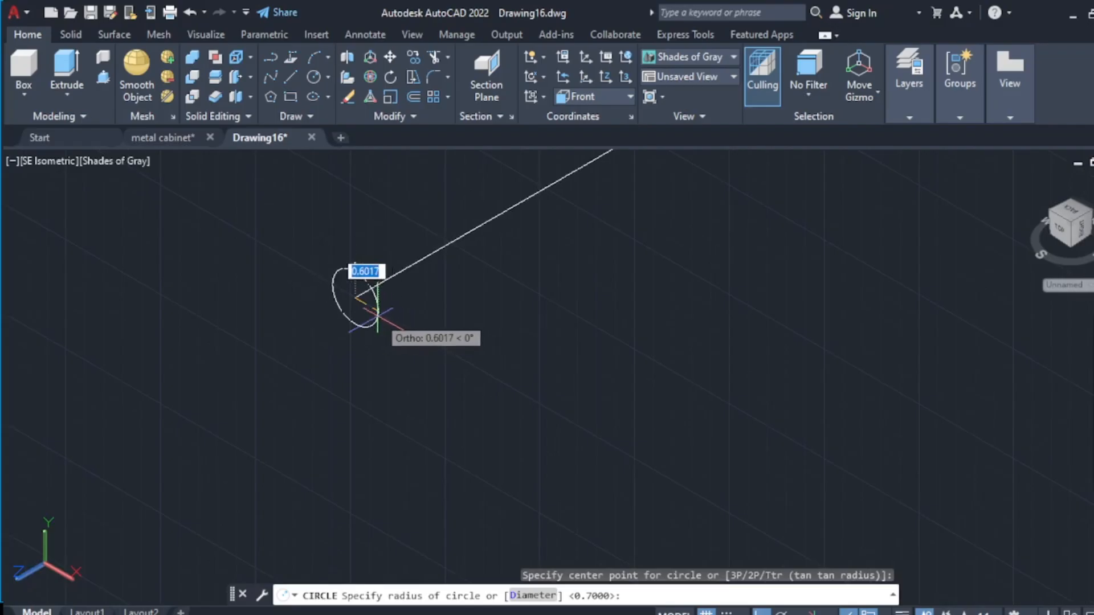
key("BackSpace")
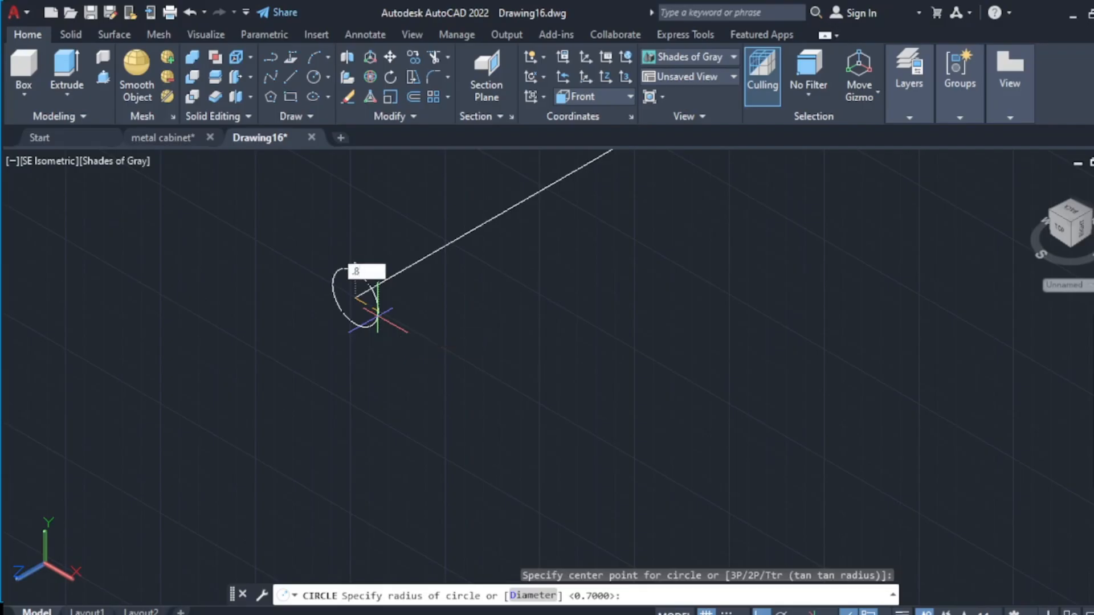
type(".8")
key("Return")
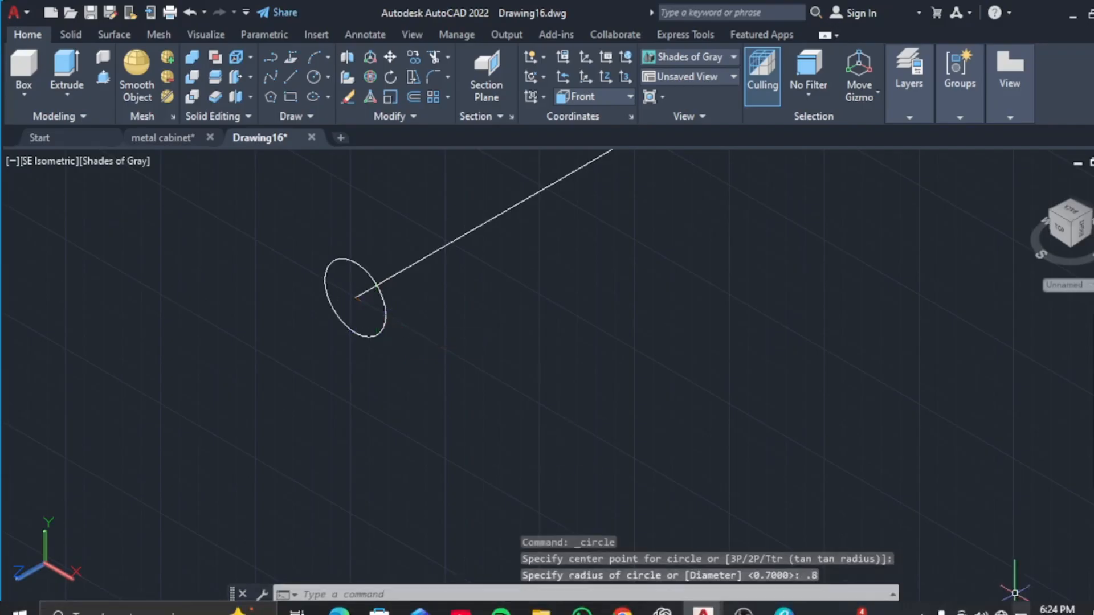
- Sweep the circle along the upper straight line of the handle path
scroll(456, 228, "down", 5)
scroll(465, 196, "down", 5)
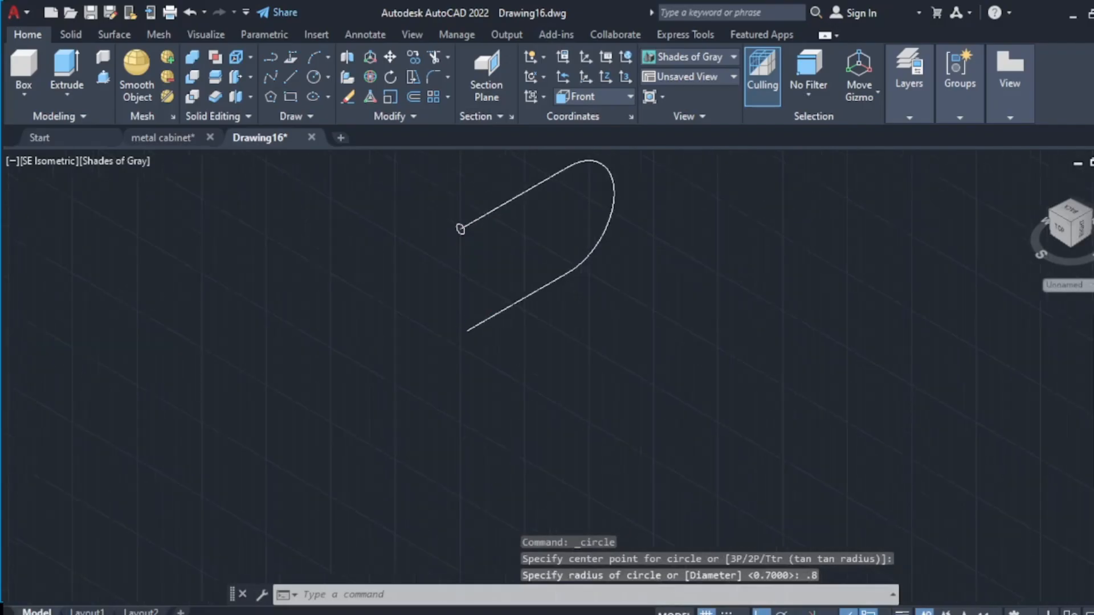
middle_click_drag(449, 319, 449, 319)
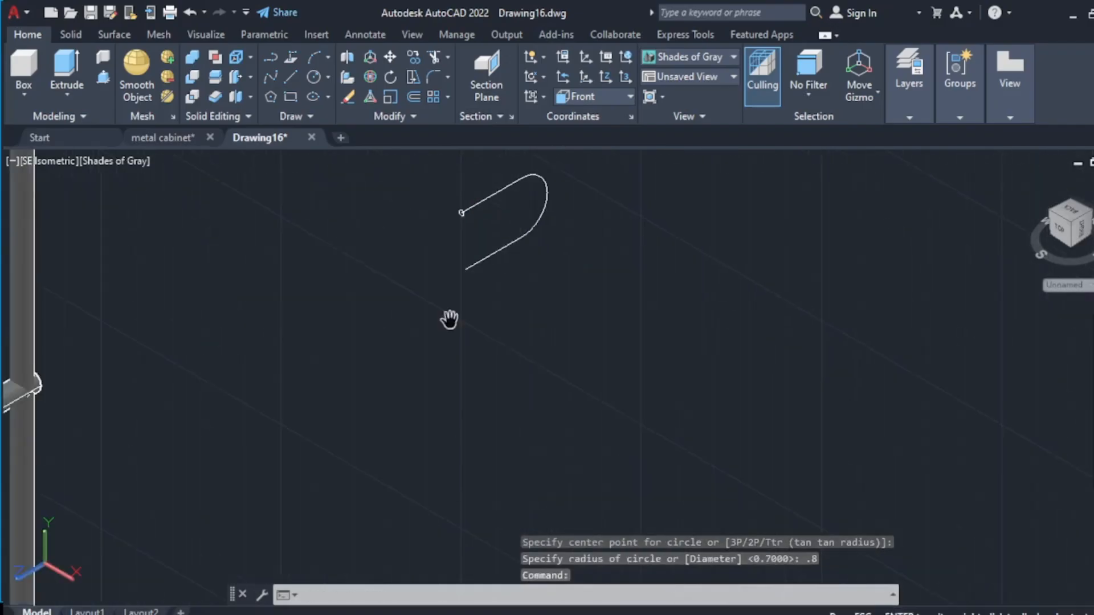
scroll(486, 200, "up", 3)
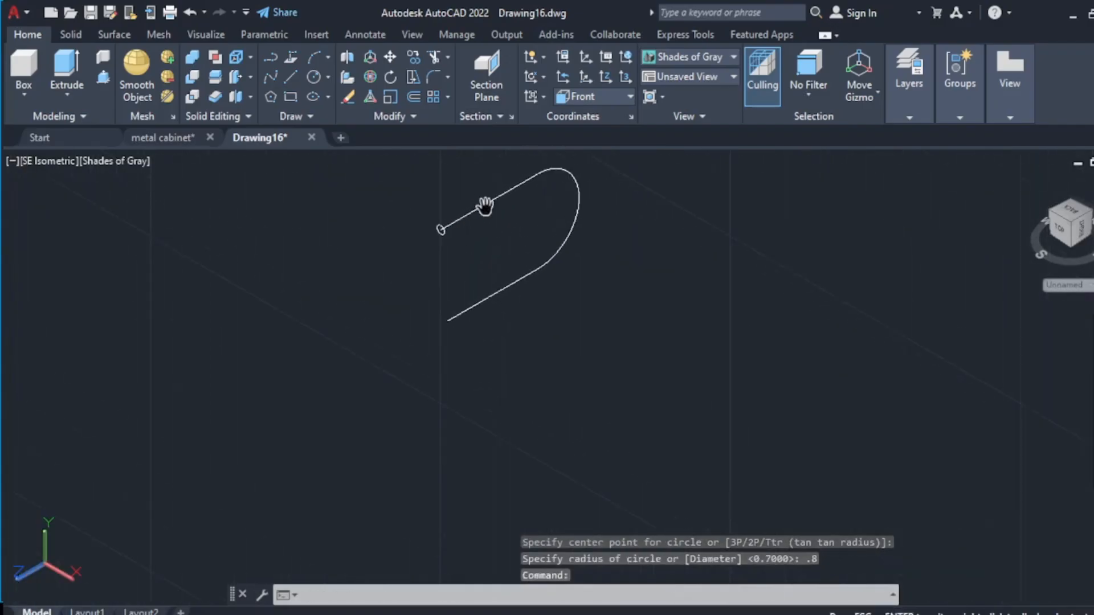
key("Escape")
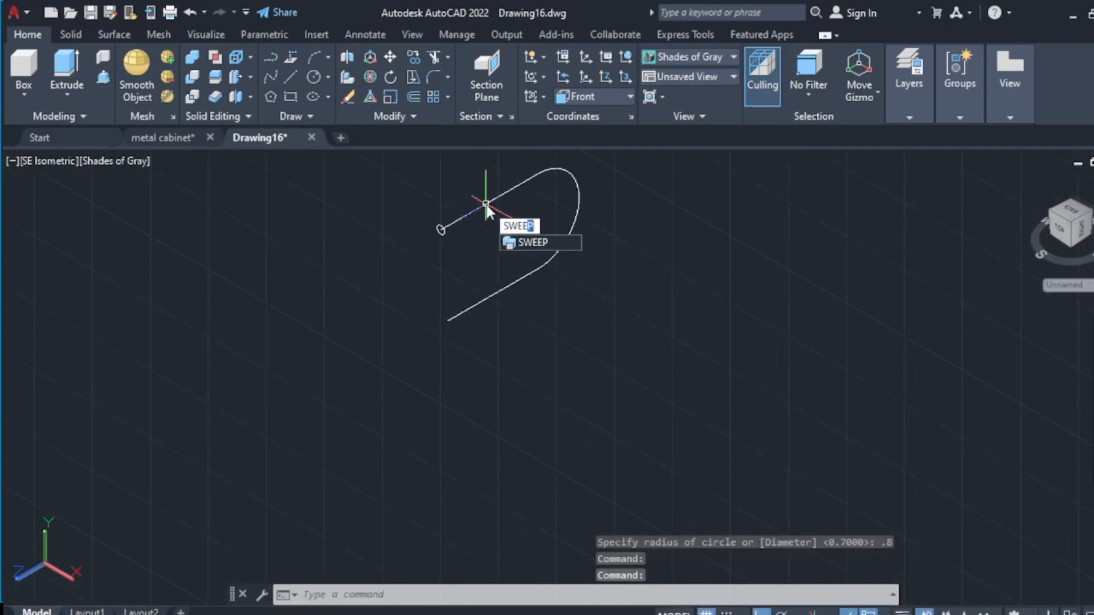
type("SWEEP")
key("Return")
scroll(450, 233, "up", 5)
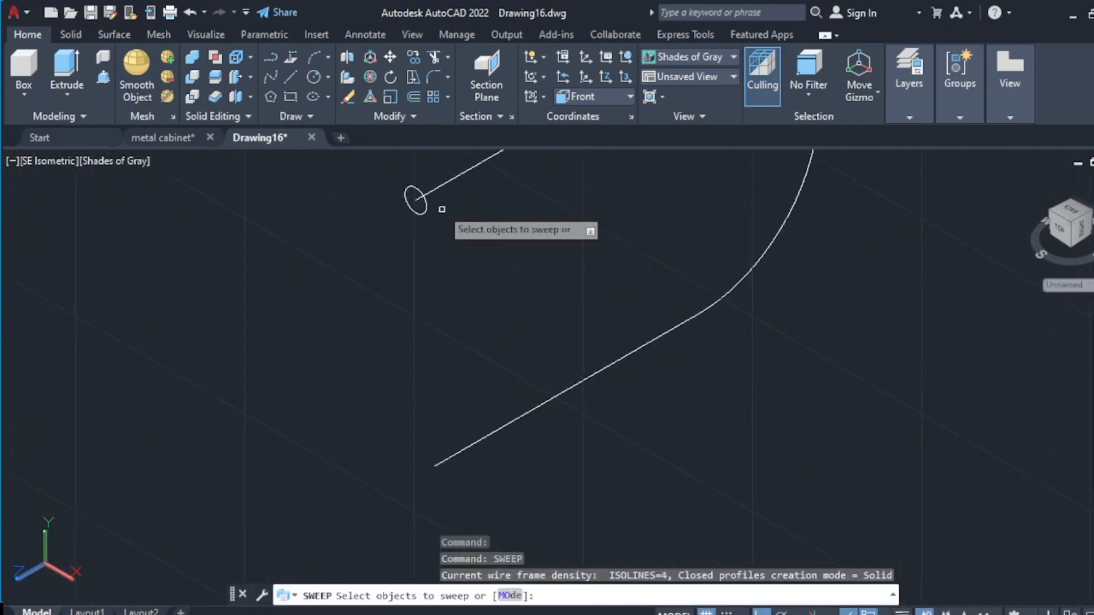
left_click(407, 199)
right_click(424, 208)
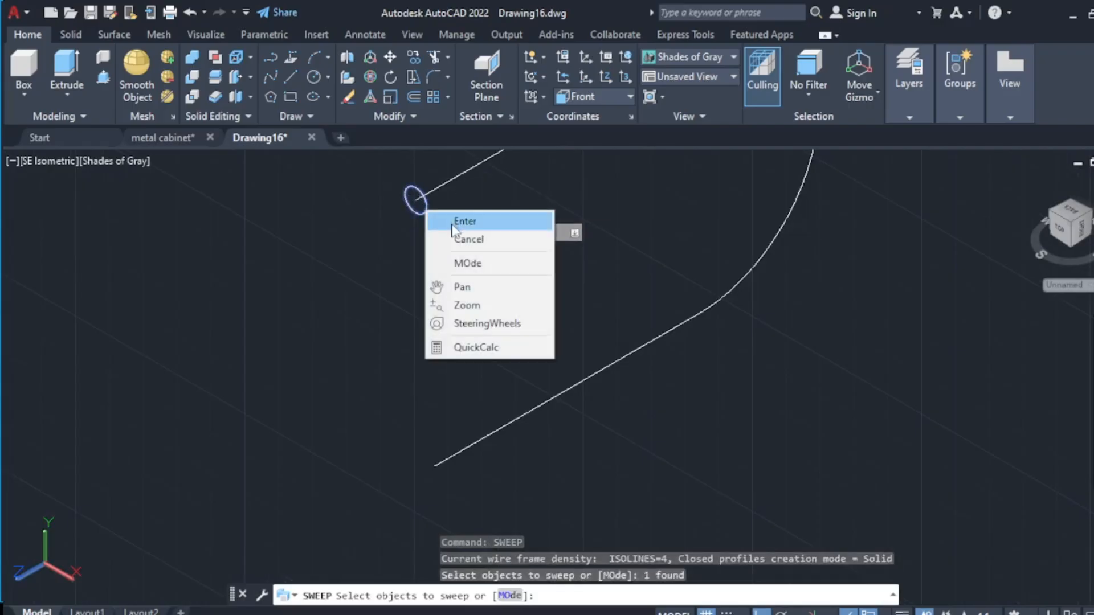
left_click(451, 222)
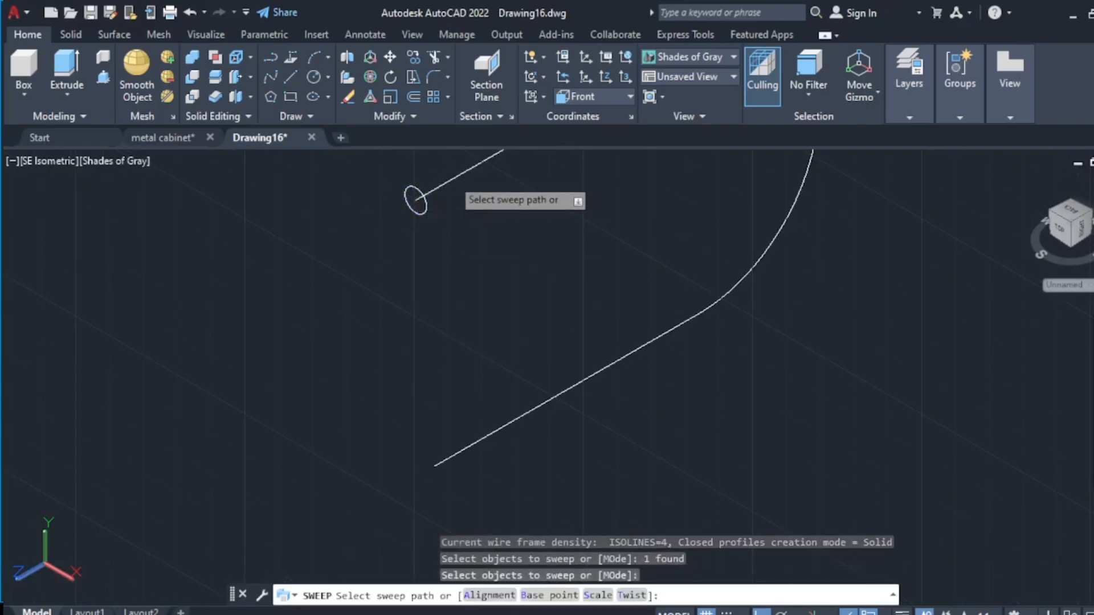
left_click(454, 179)
scroll(454, 179, "down", 8)
scroll(454, 179, "up", 3)
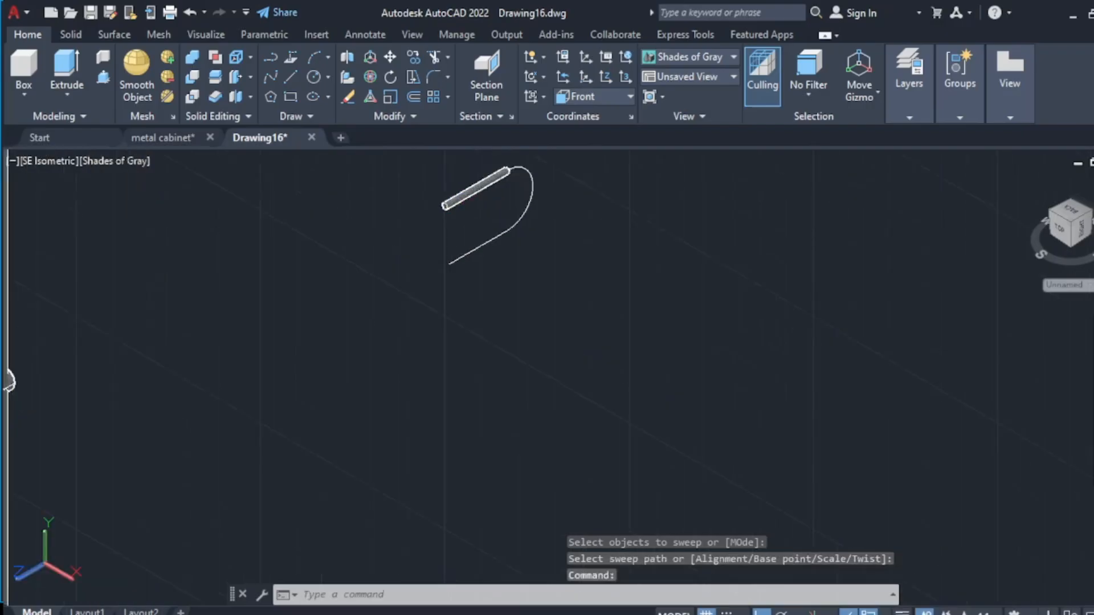
scroll(495, 176, "up", 6)
scroll(512, 169, "down", 5)
middle_click_drag(513, 170, 510, 220)
scroll(510, 220, "up", 4)
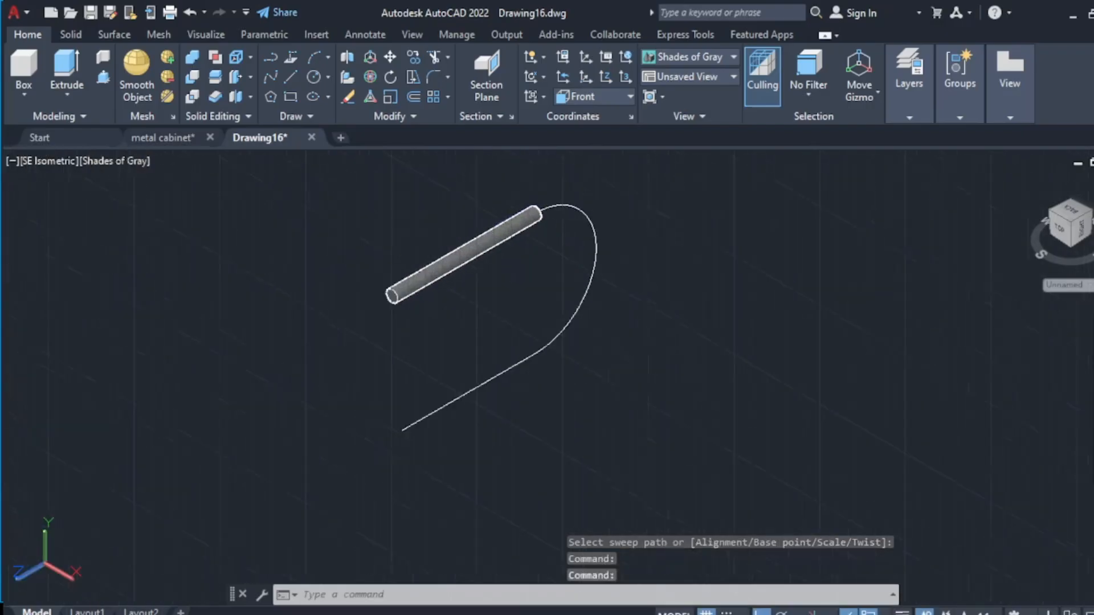
scroll(513, 219, "up", 3)
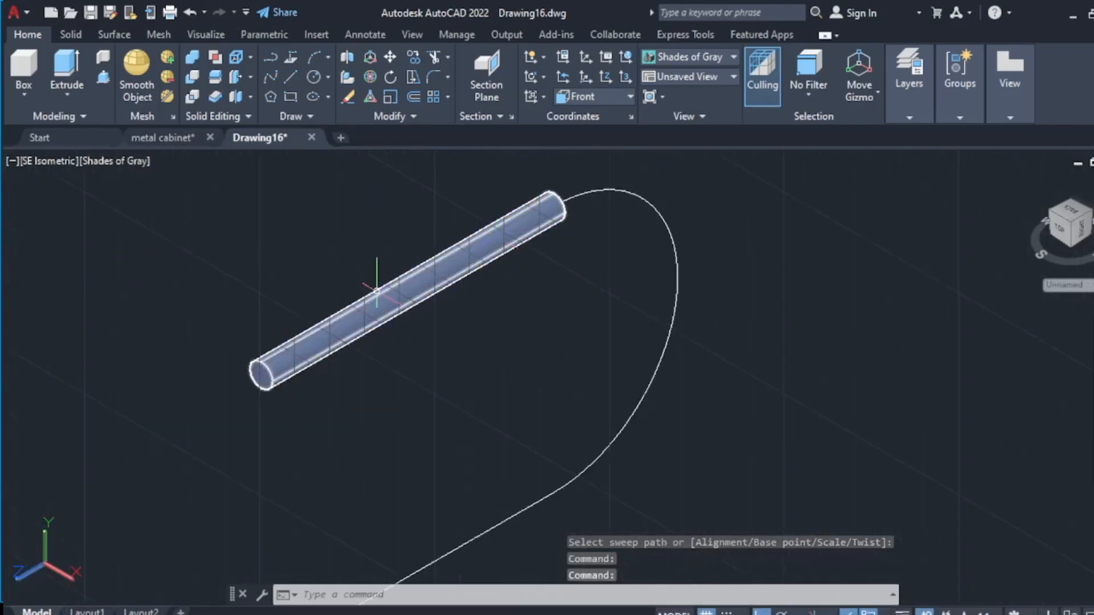
scroll(564, 217, "down", 5)
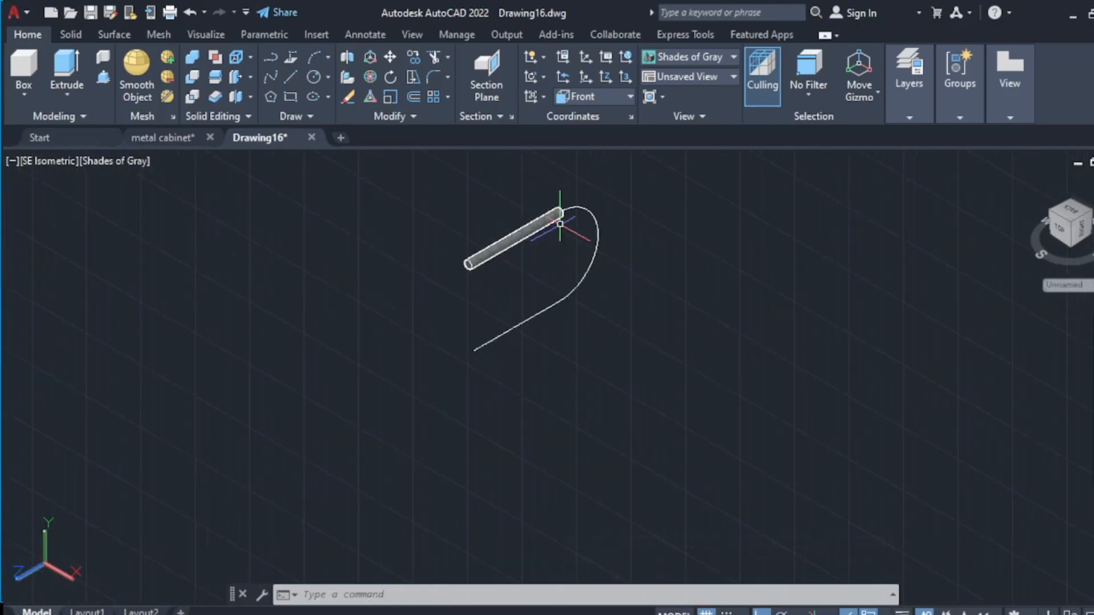
- Undo the sweep along the upper line
key("ctrl+z")
key("ctrl+z")
key("ctrl+z")
key("ctrl+z")
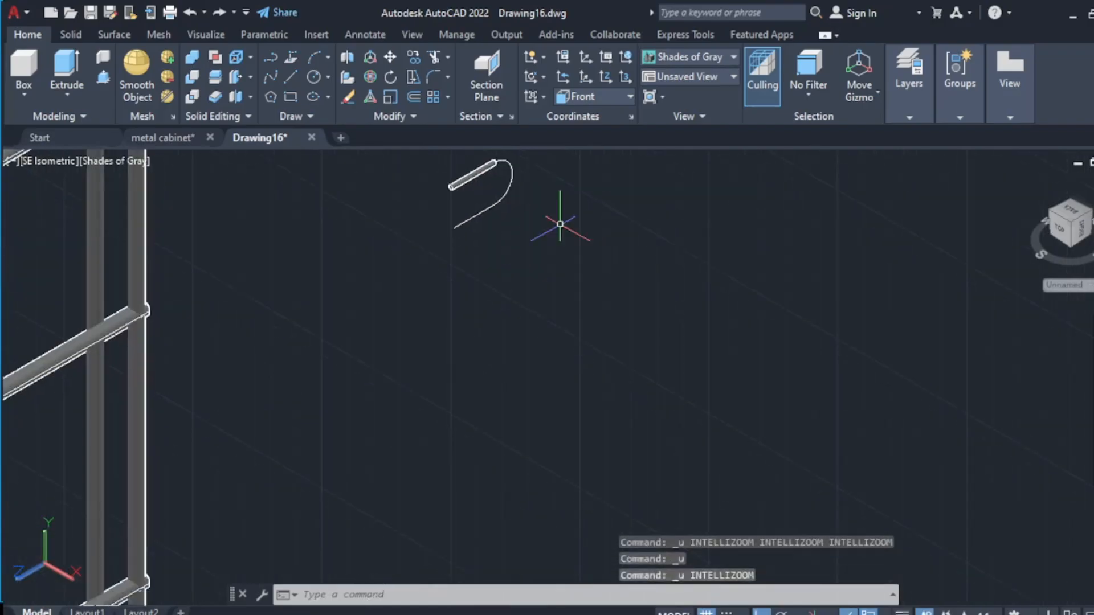
key("ctrl+z")
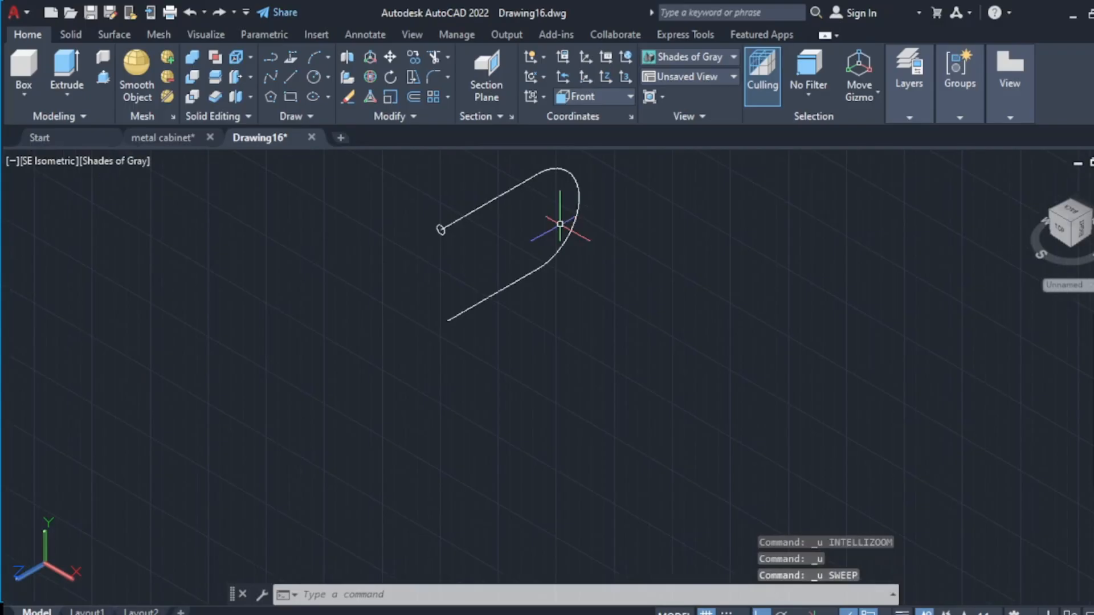
- Join the two straight lines and the arc of the handle path into one polyline
left_click(577, 157)
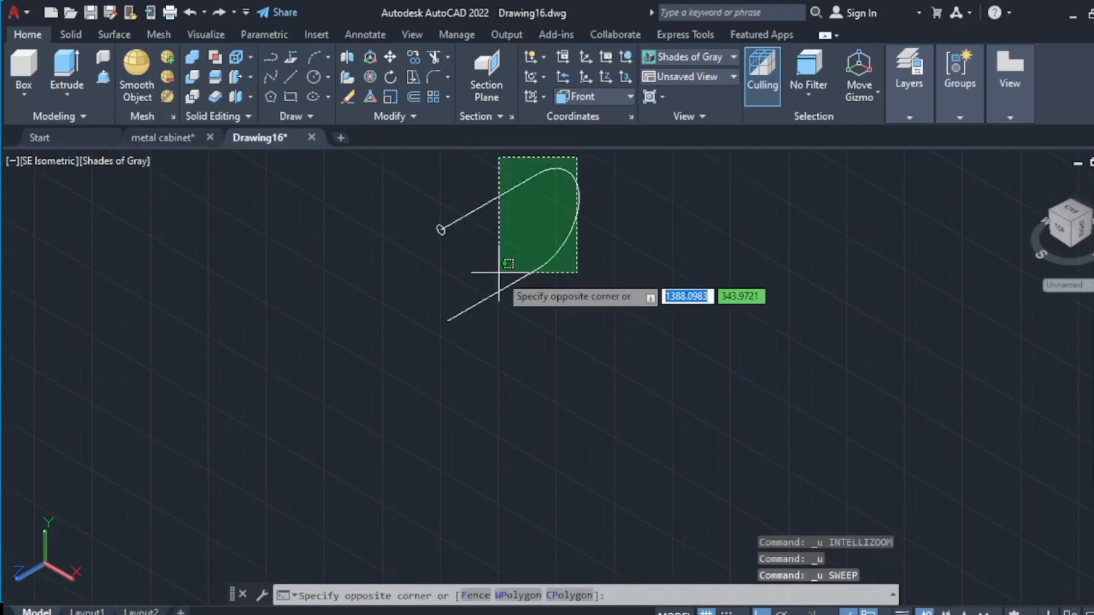
left_click(477, 310)
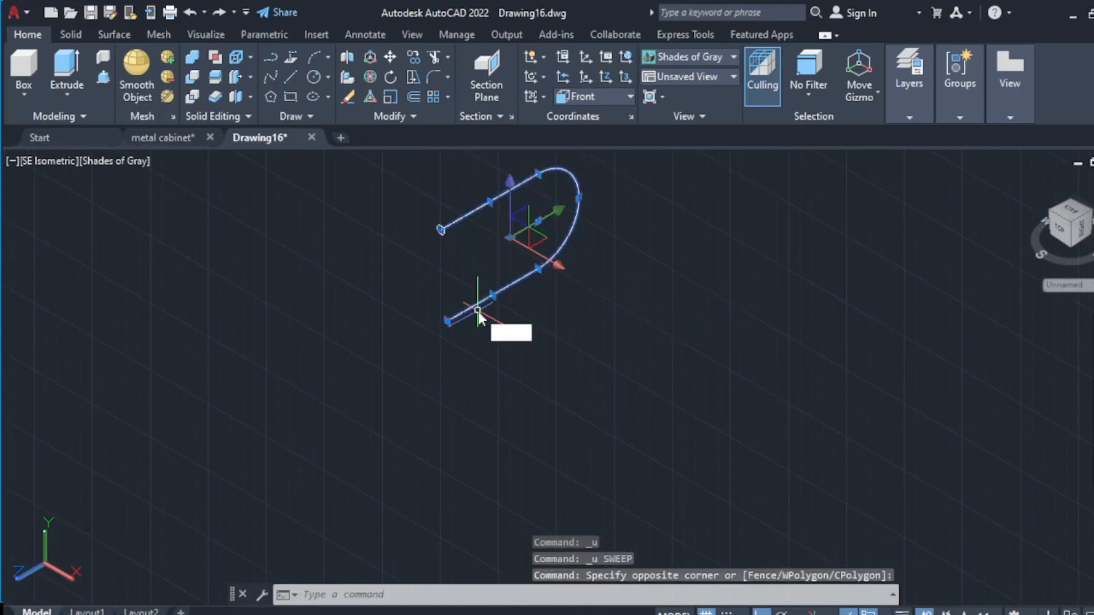
type("JOIN")
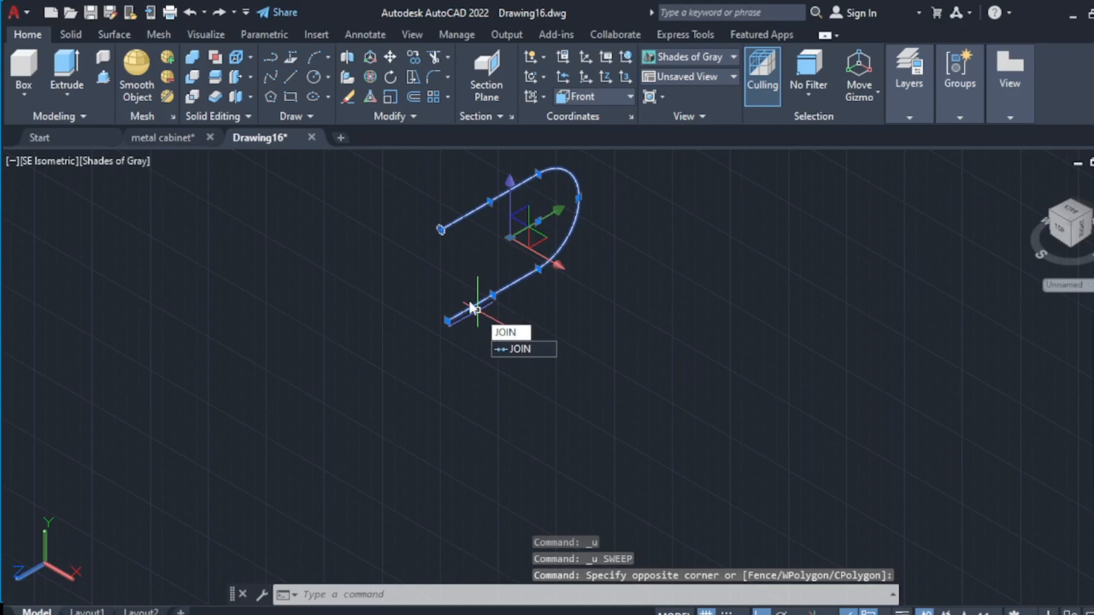
key("Return")
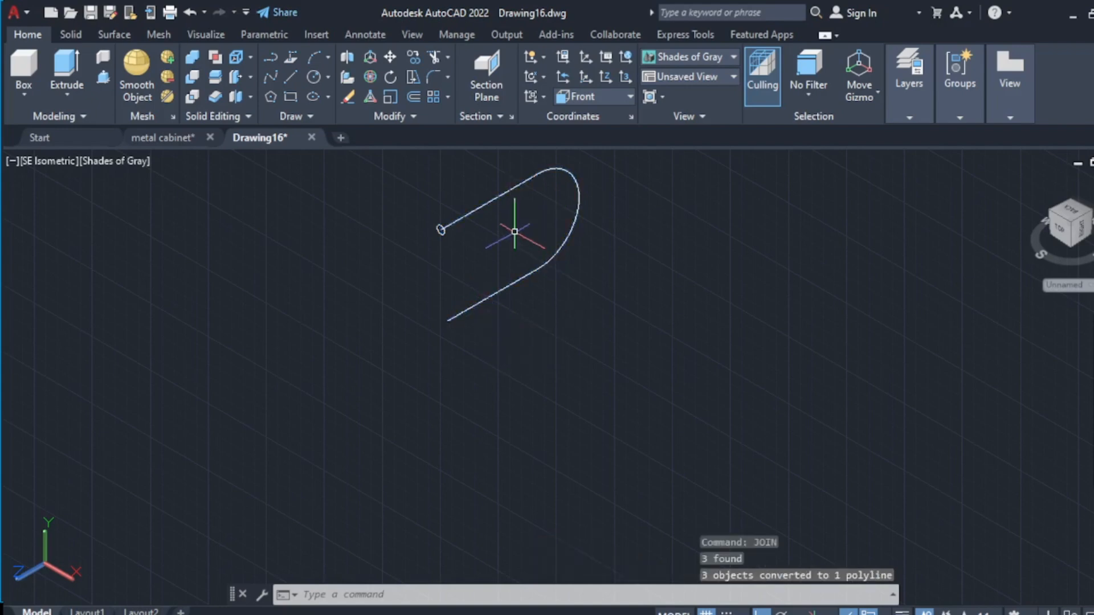
- Sweep the circle along the joined U-shaped polyline to form the solid handle
scroll(463, 196, "up", 2)
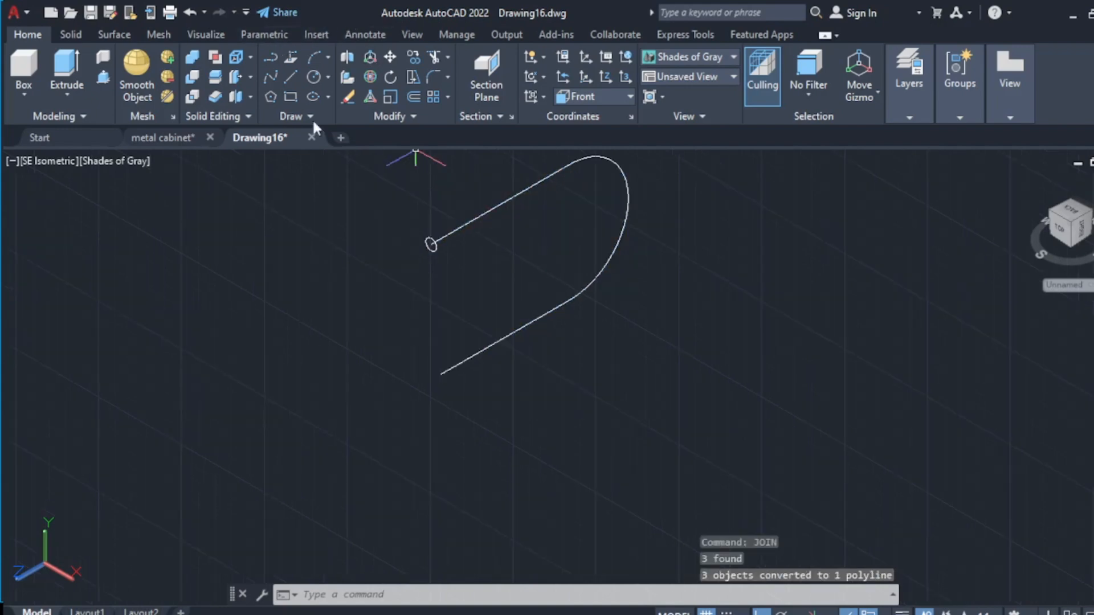
type("s")
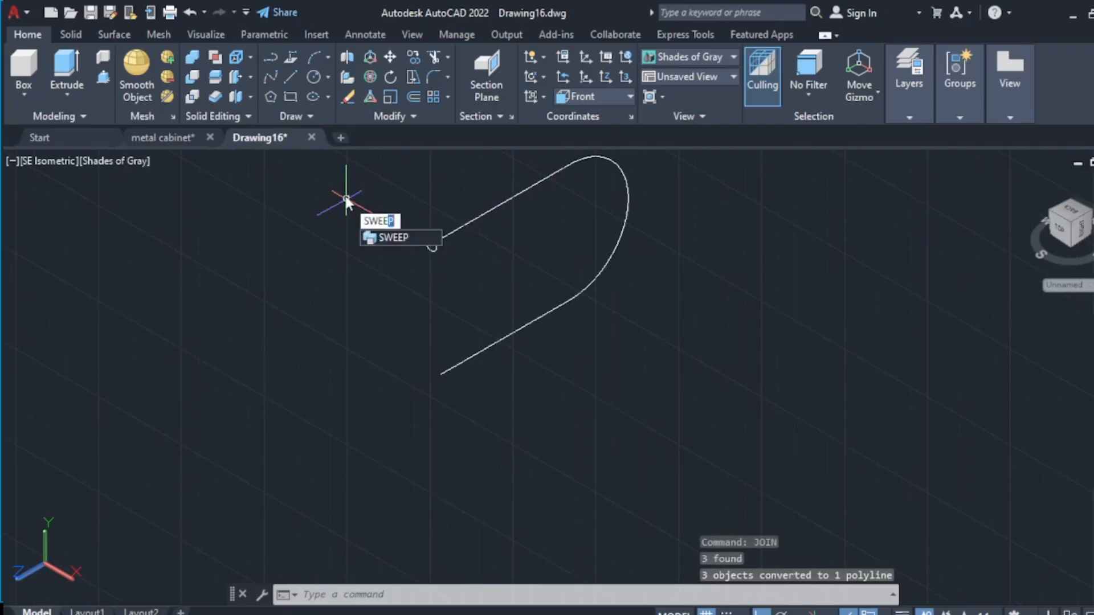
left_click(398, 238)
scroll(399, 268, "up", 3)
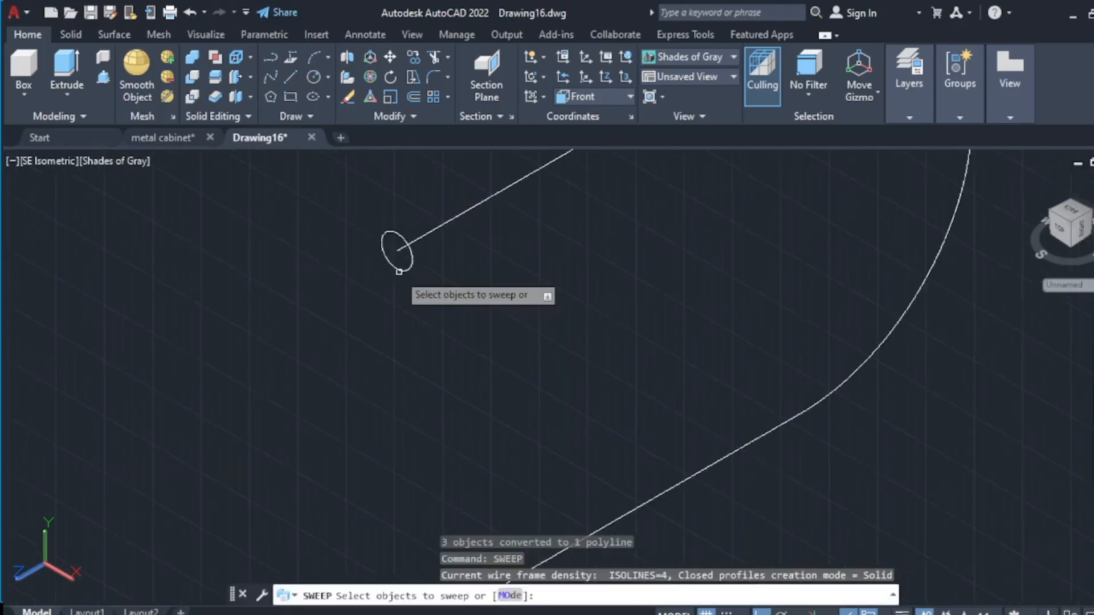
left_click(398, 269)
right_click(403, 271)
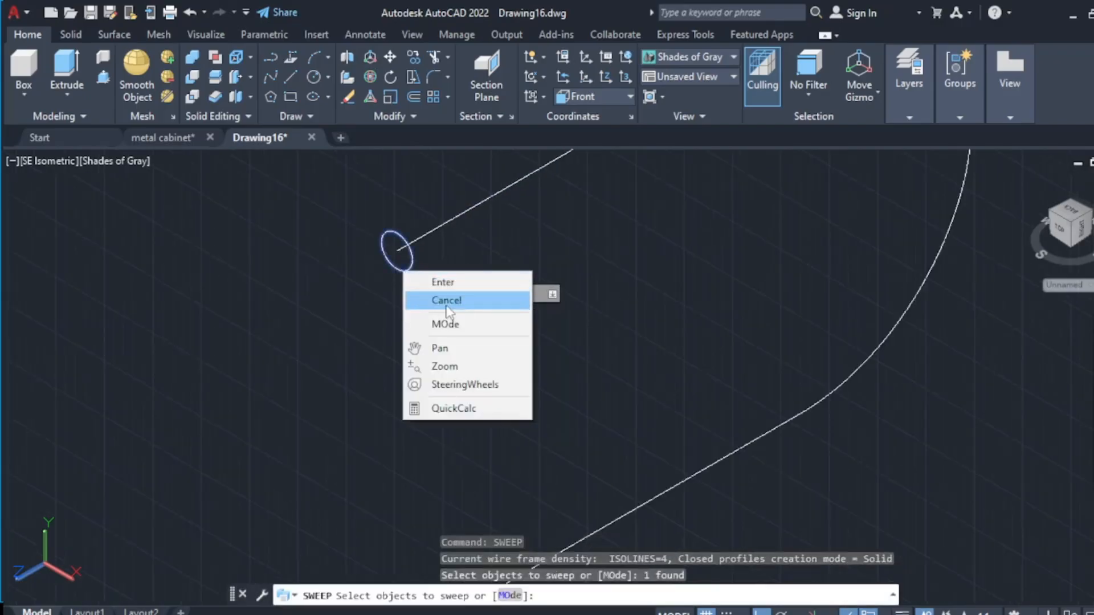
left_click(442, 282)
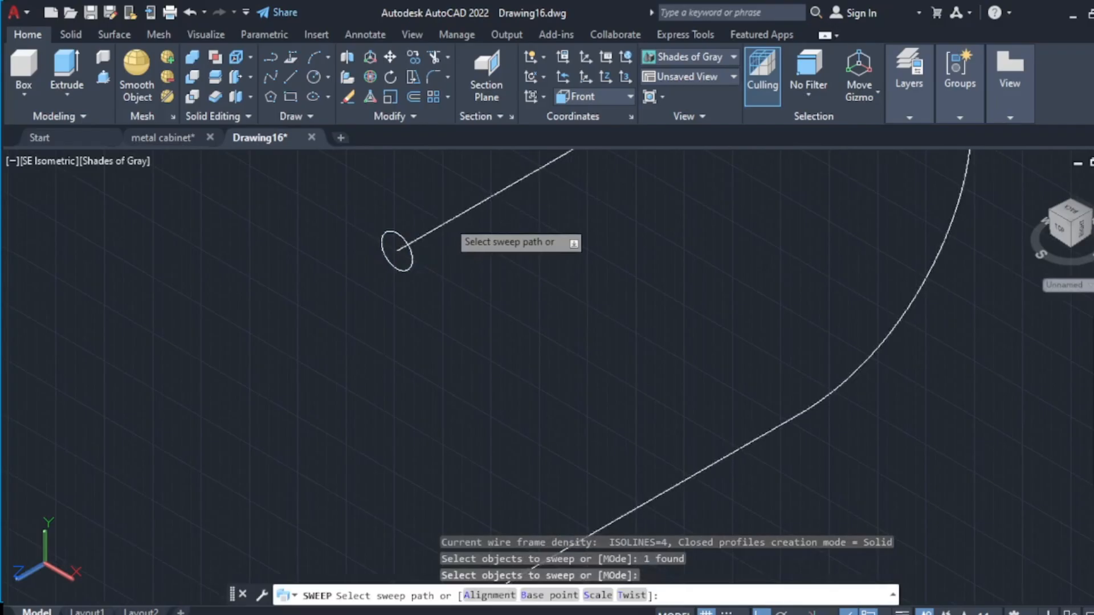
left_click(447, 220)
scroll(447, 219, "down", 5)
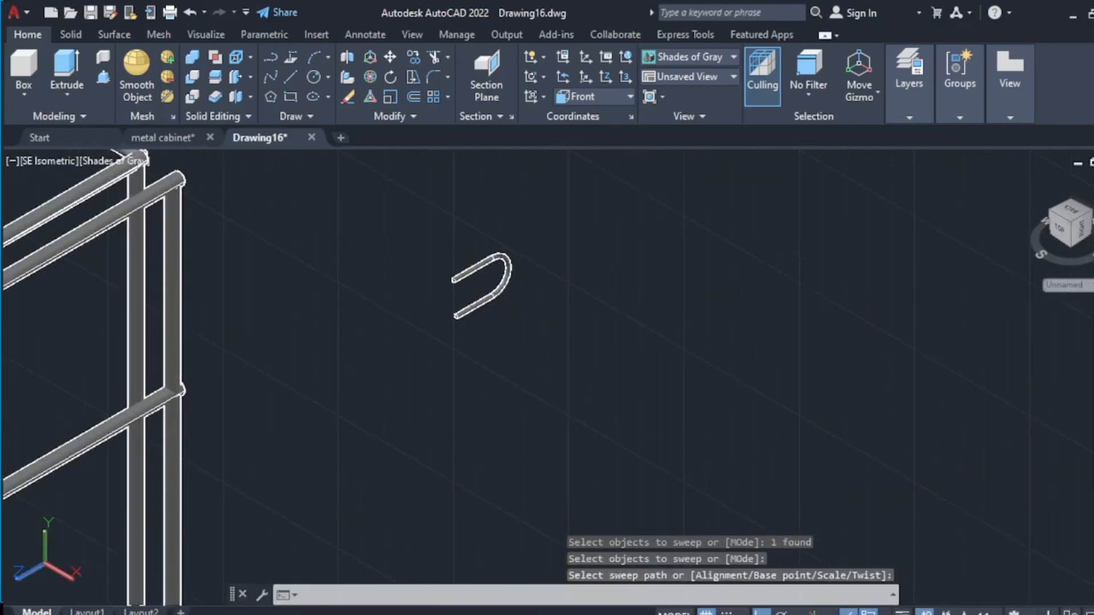
- Examine the swept U-shaped handle up close and beside the cabinet frame
scroll(489, 272, "up", 3)
scroll(485, 256, "down", 2)
scroll(486, 256, "up", 3)
scroll(485, 256, "down", 2)
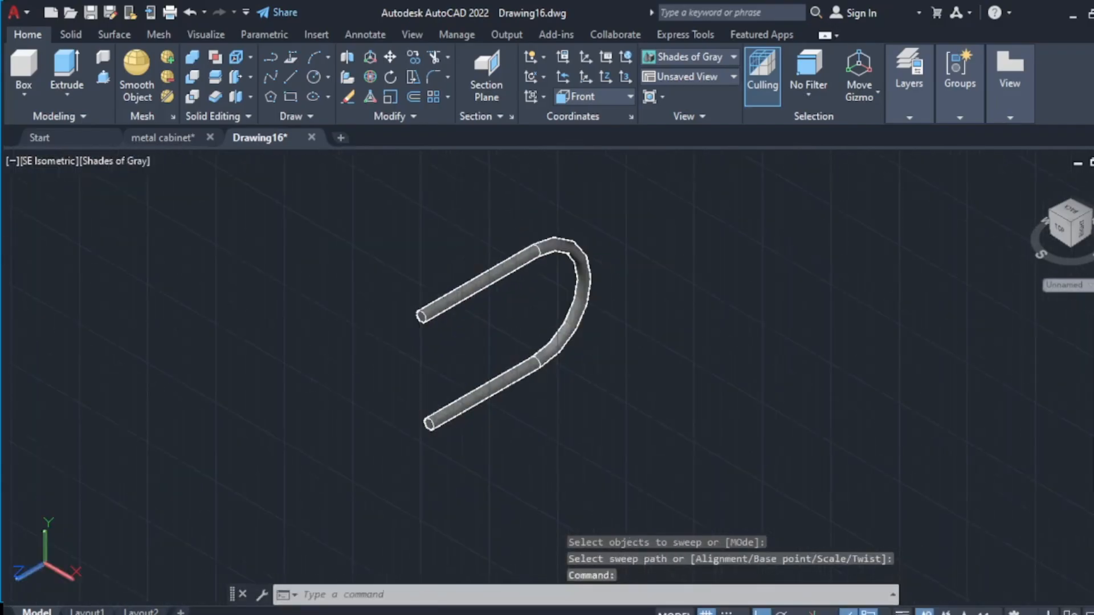
scroll(362, 348, "down", 3)
scroll(362, 348, "up", 2)
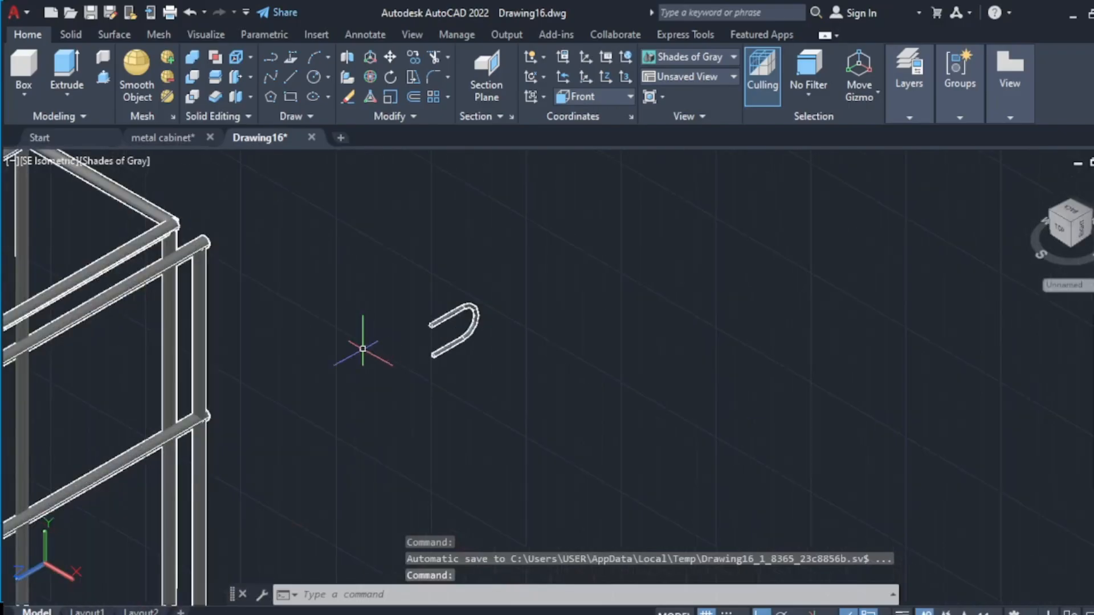
scroll(383, 349, "up", 3)
scroll(564, 269, "up", 1)
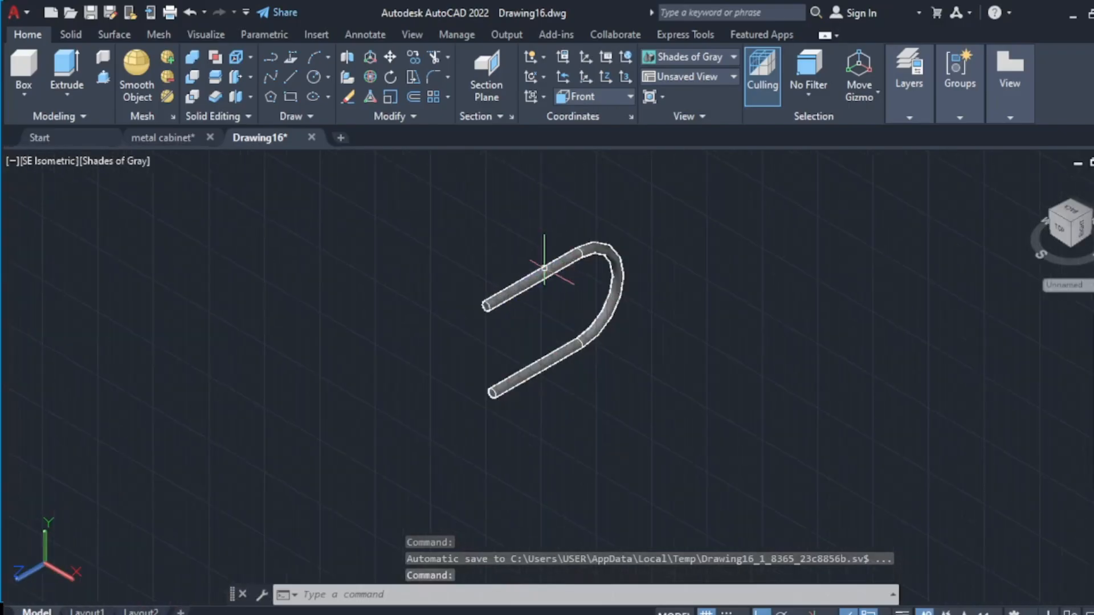
- Move the U-shaped handle by its upper end's centre onto the door frame's free vertical tube, just below the upper crossbar, with Ortho off
scroll(630, 214, "up", 2)
scroll(464, 306, "up", 1)
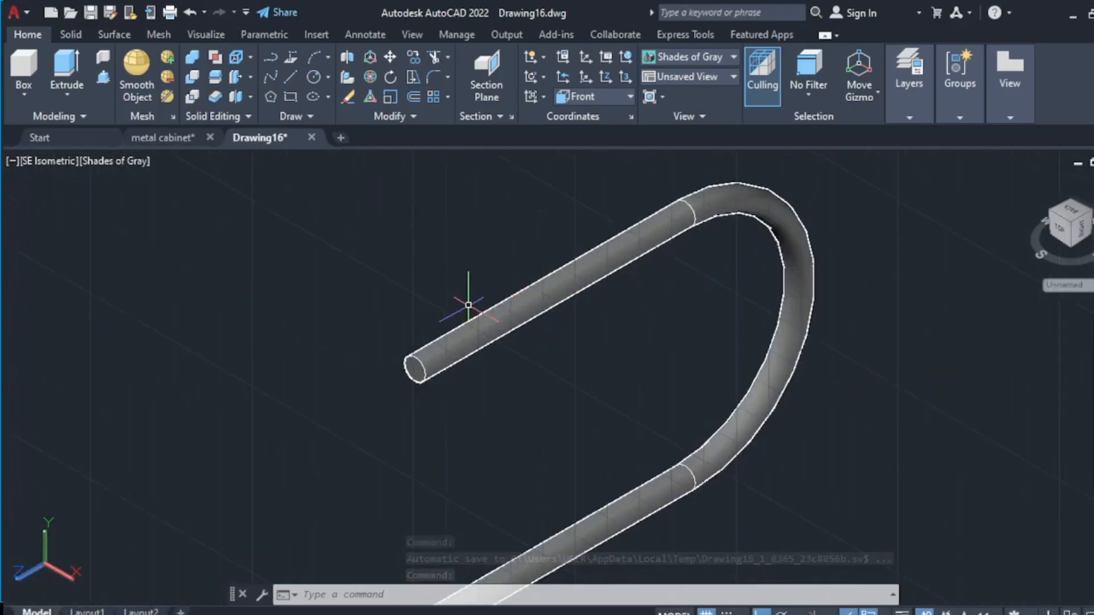
left_click(463, 312)
scroll(427, 365, "up", 2)
right_click(428, 364)
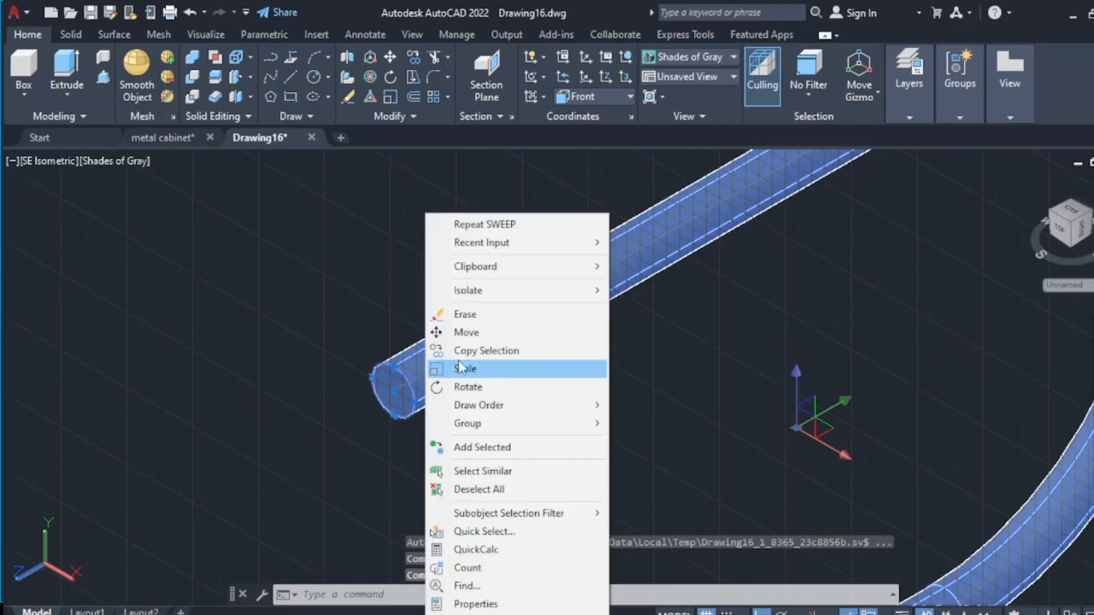
left_click(467, 330)
scroll(413, 389, "up", 2)
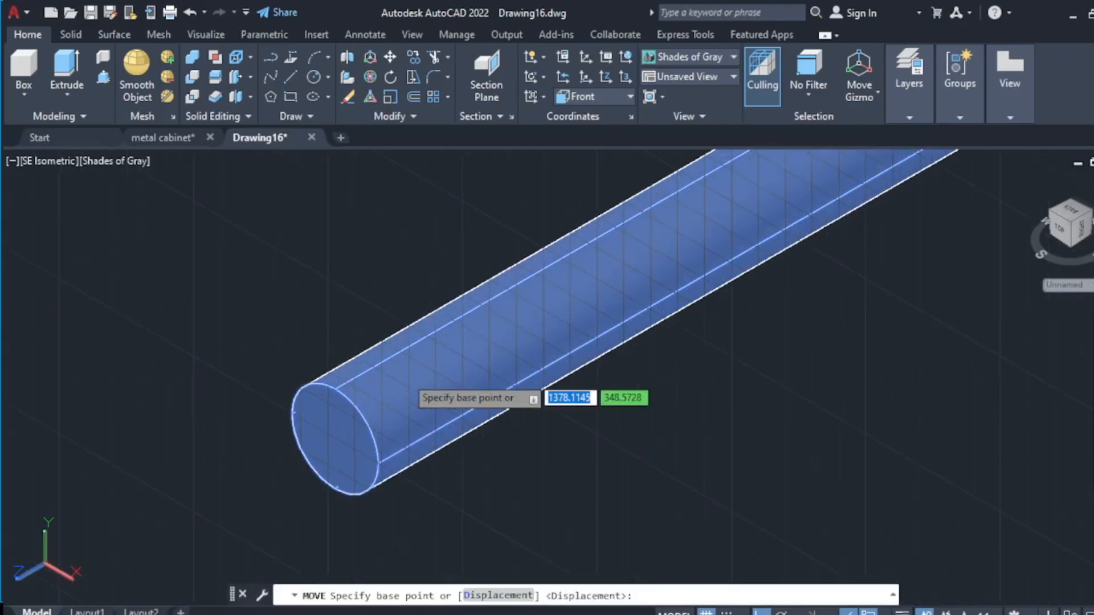
left_click(335, 438)
scroll(256, 399, "down", 6)
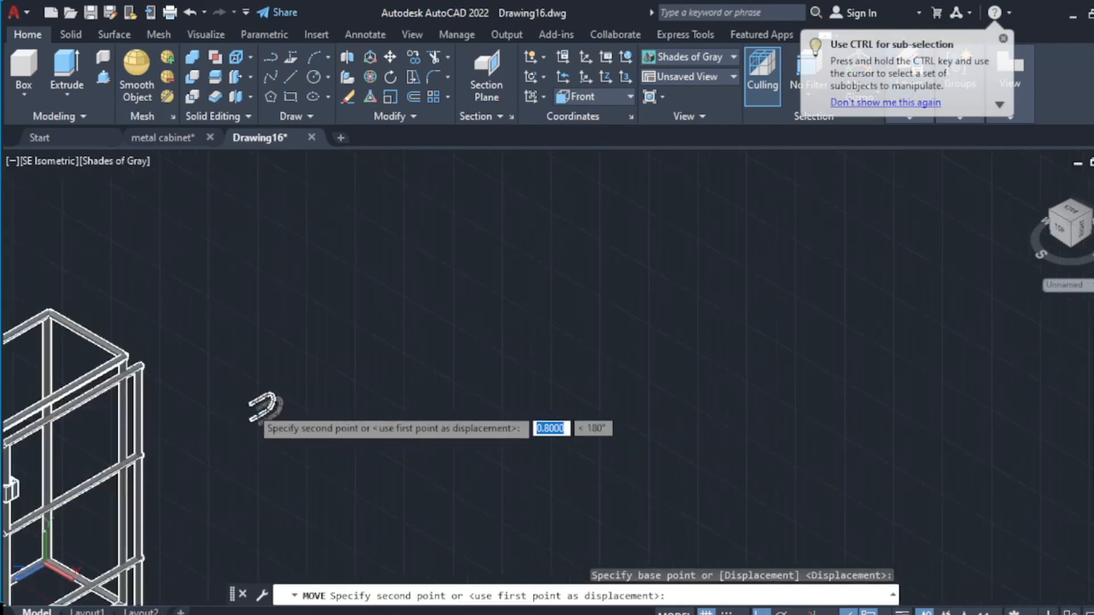
scroll(251, 410, "up", 2)
scroll(165, 505, "up", 2)
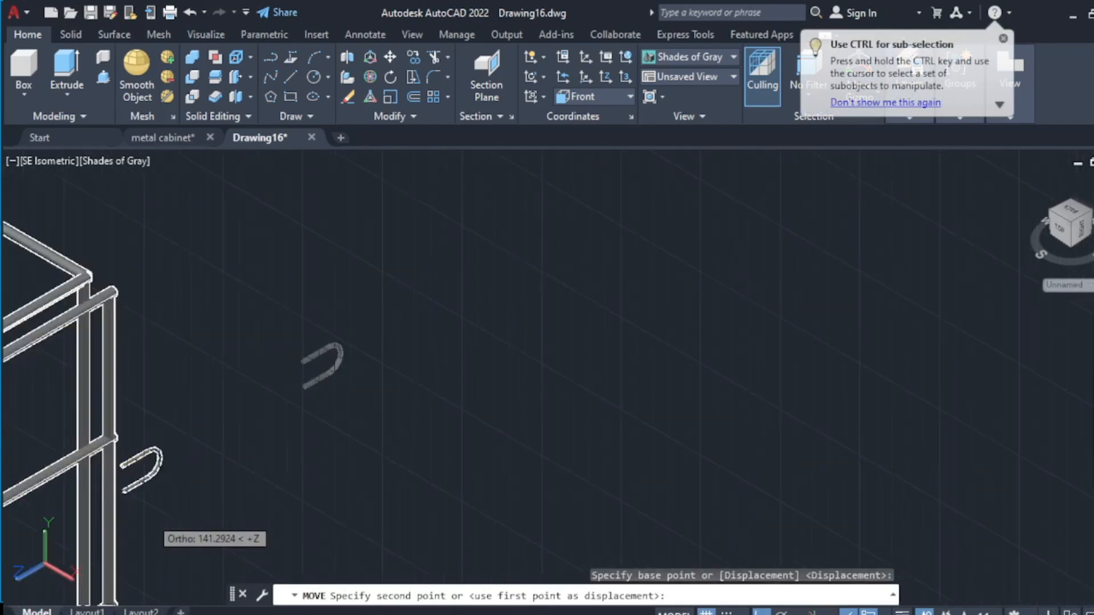
scroll(107, 460, "up", 2)
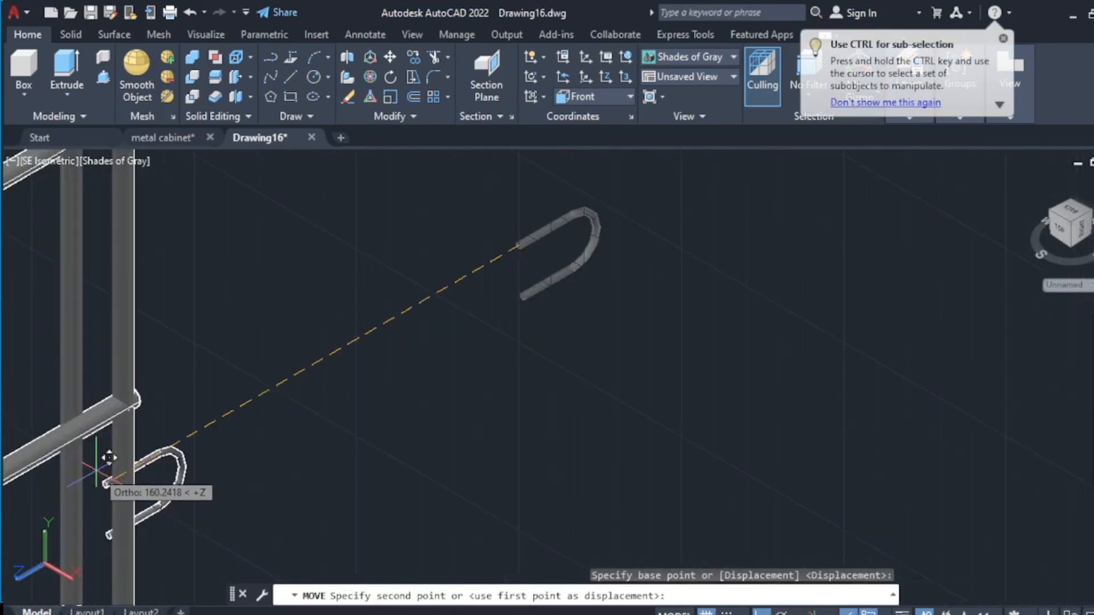
scroll(132, 400, "up", 2)
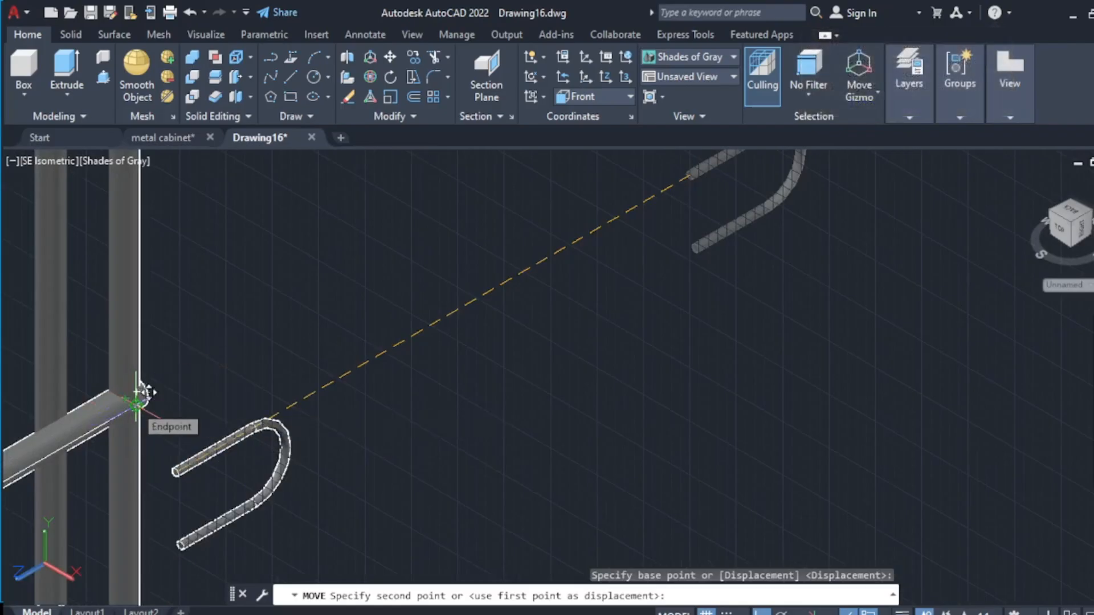
scroll(147, 392, "down", 4)
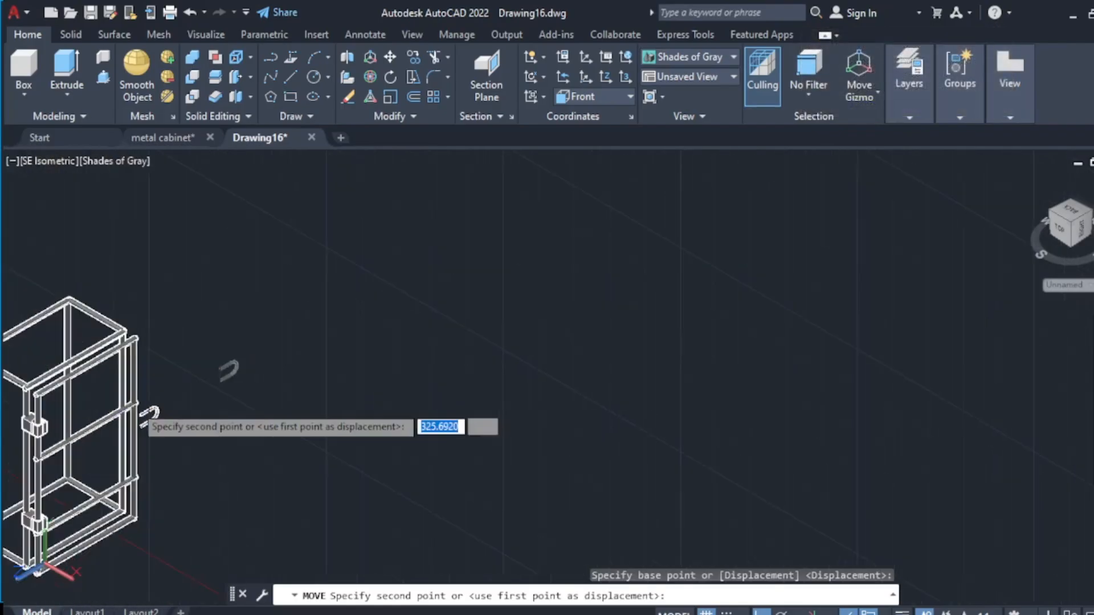
scroll(147, 392, "up", 4)
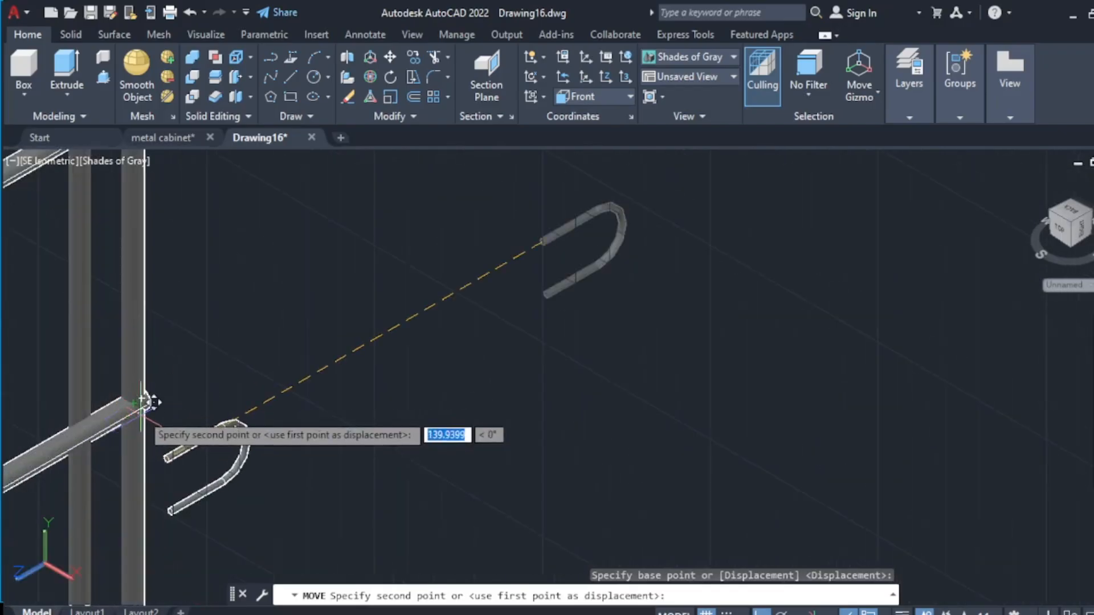
scroll(147, 393, "up", 2)
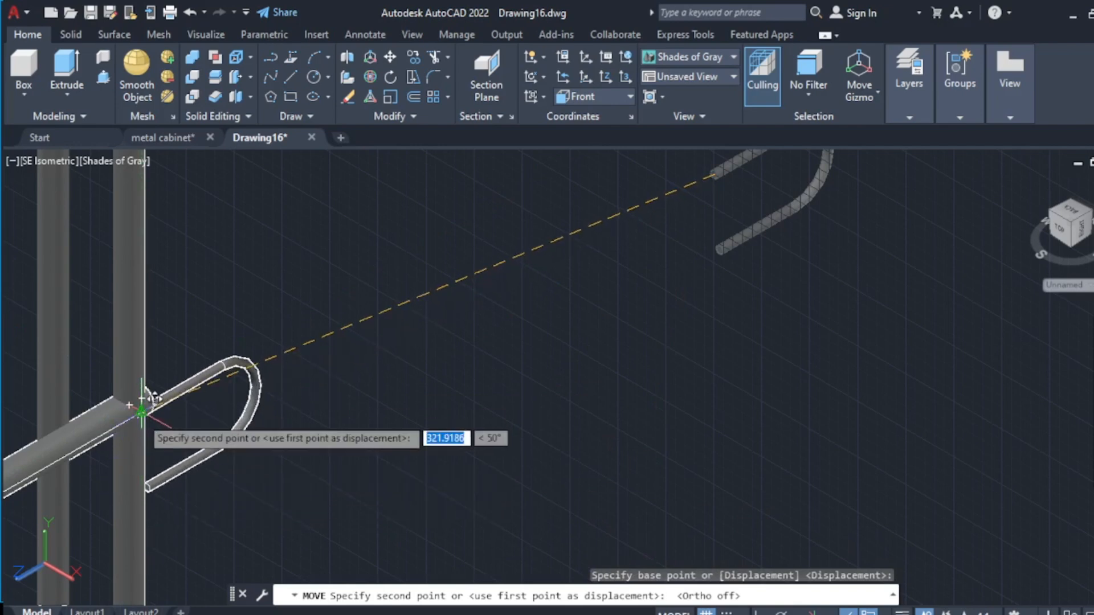
left_click(122, 488)
scroll(124, 488, "down", 6)
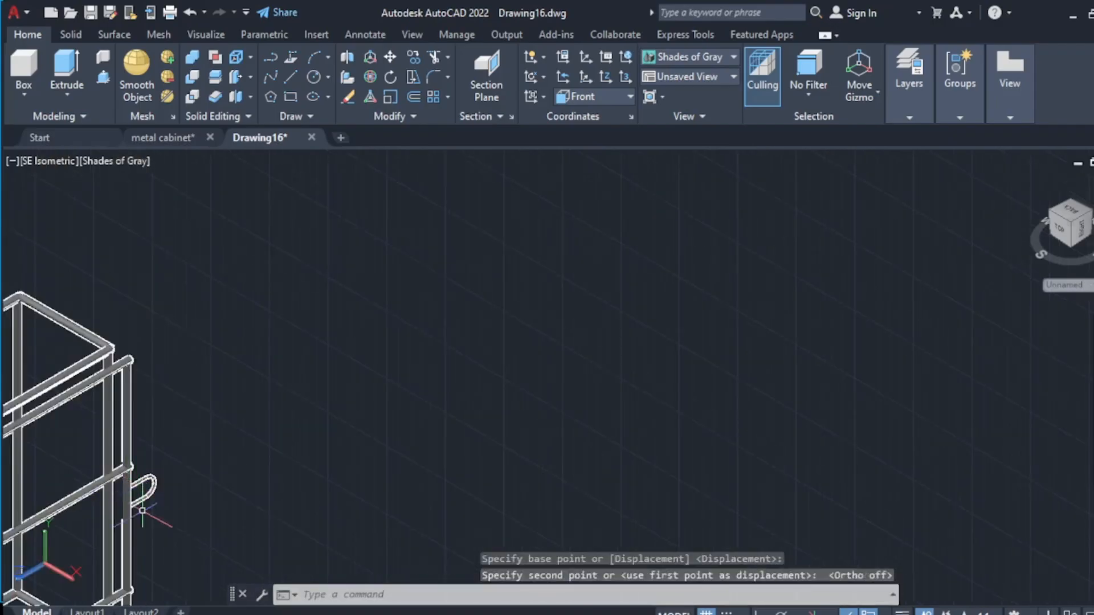
- Examine the handle's placement on the door frame up close and from the NW Isometric view
scroll(140, 527, "up", 9)
scroll(155, 372, "down", 4)
left_click(689, 77)
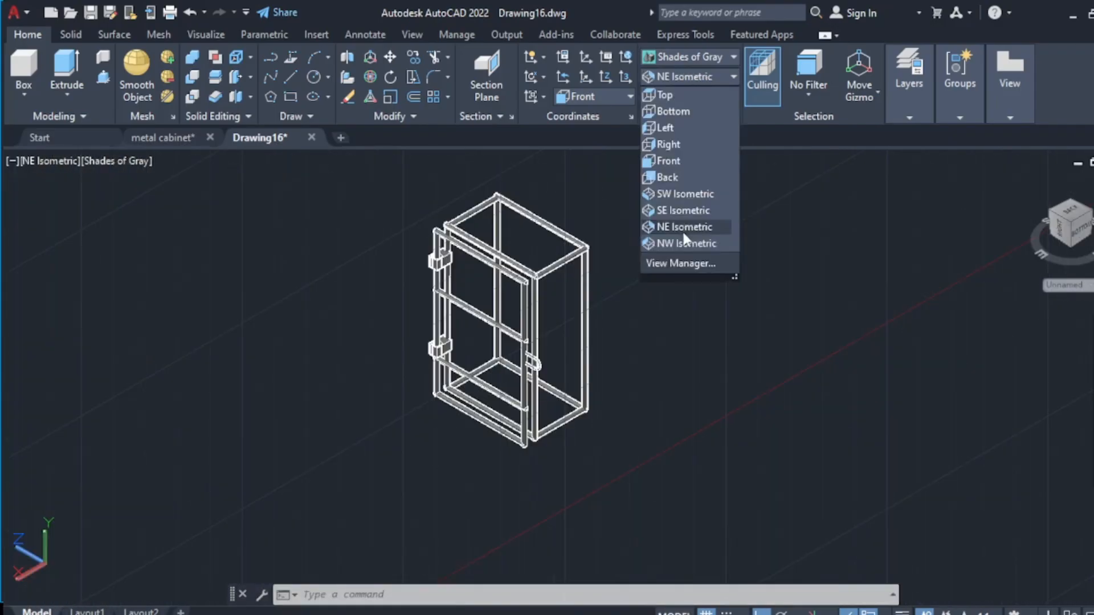
left_click(682, 240)
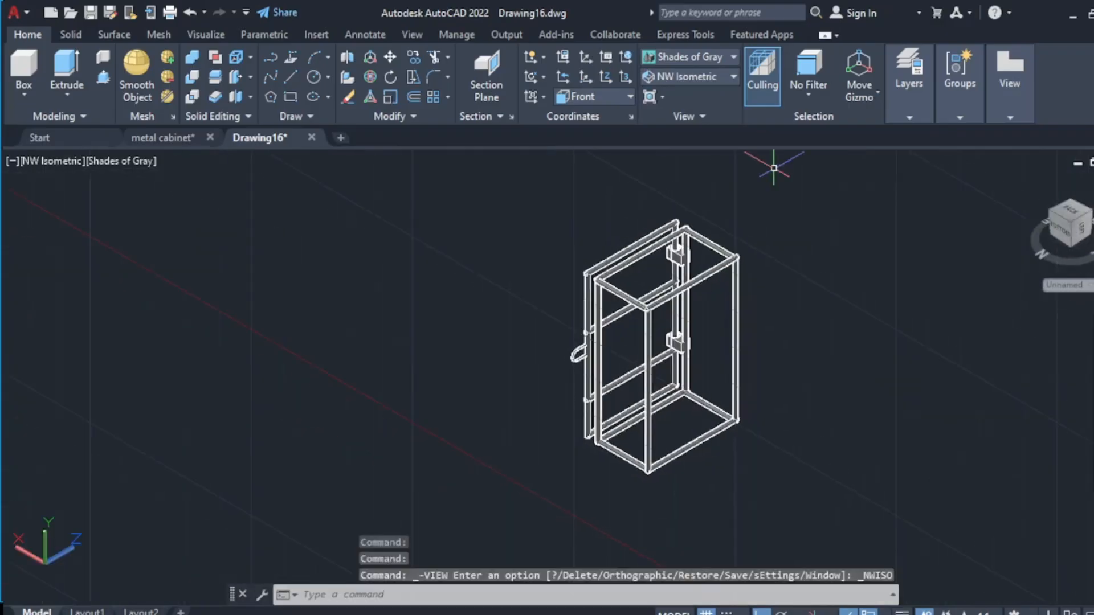
scroll(776, 166, "up", 6)
scroll(566, 372, "down", 6)
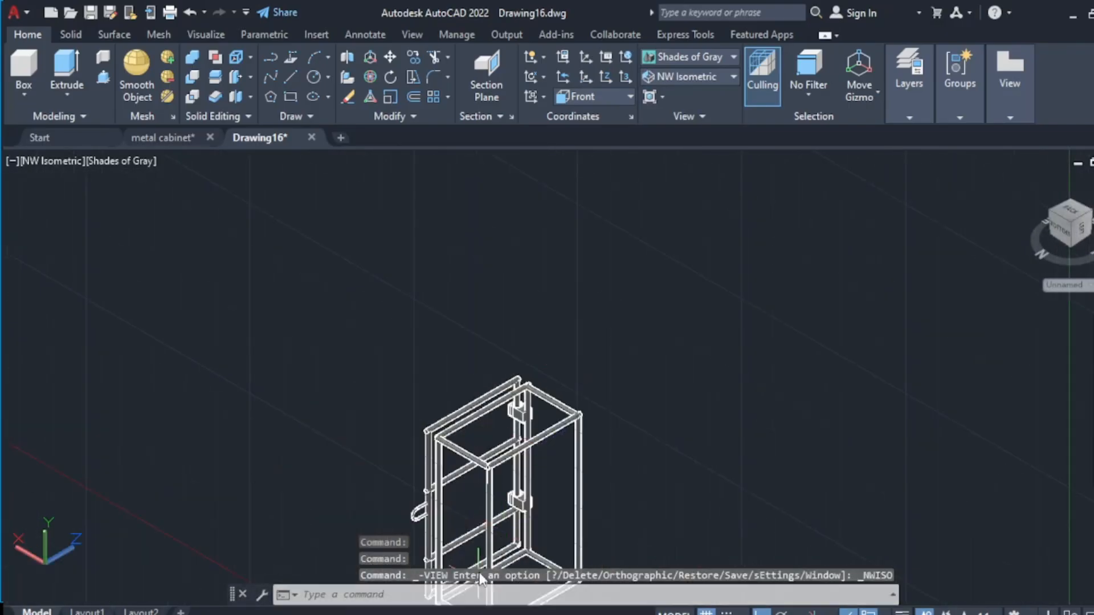
scroll(548, 450, "down", 4)
scroll(482, 374, "up", 6)
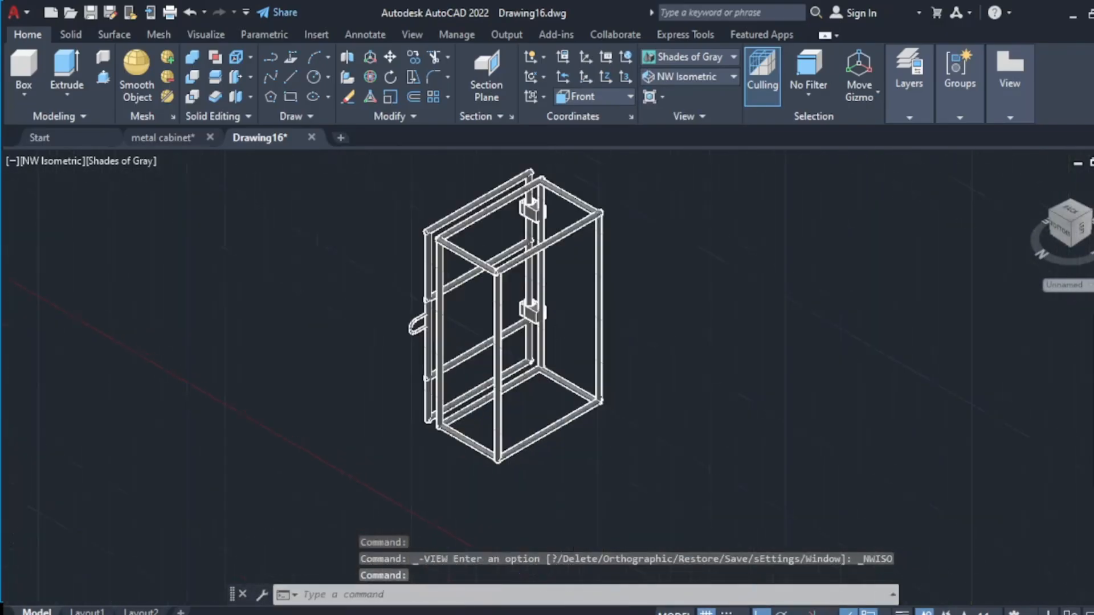
- Copy the handle about 21.6 units straight across from the door frame tube onto the adjacent vertical tube of the cabinet frame
scroll(483, 376, "up", 8)
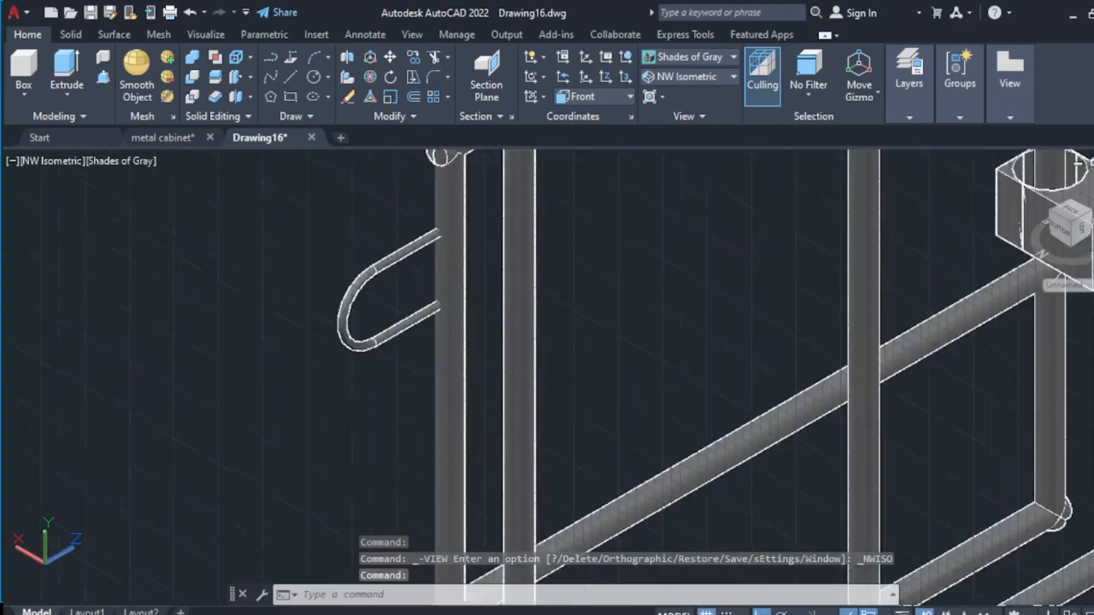
left_click(395, 217)
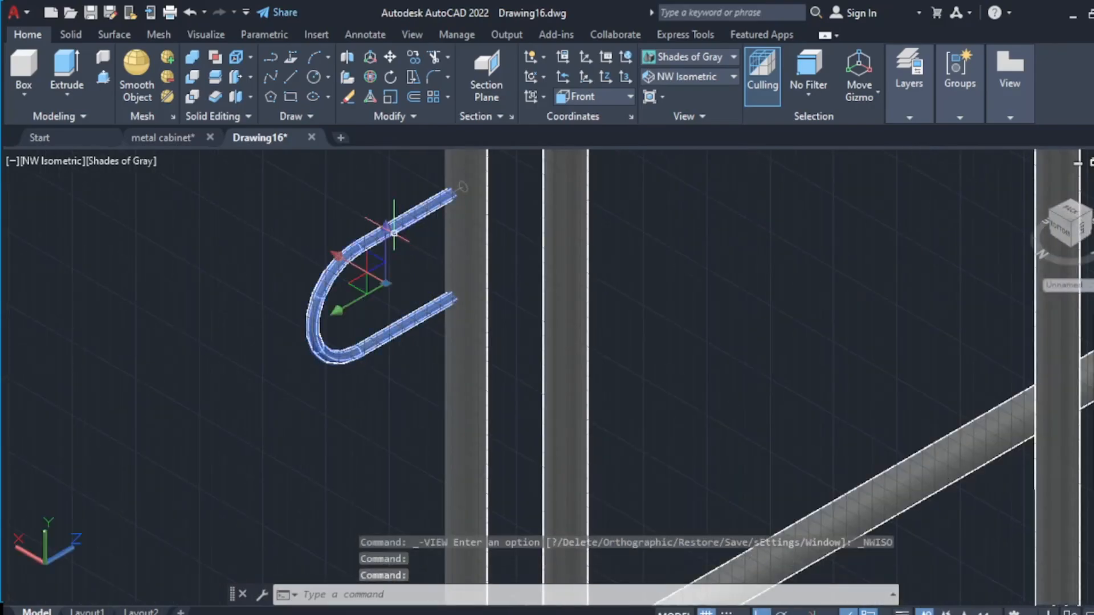
right_click(396, 214)
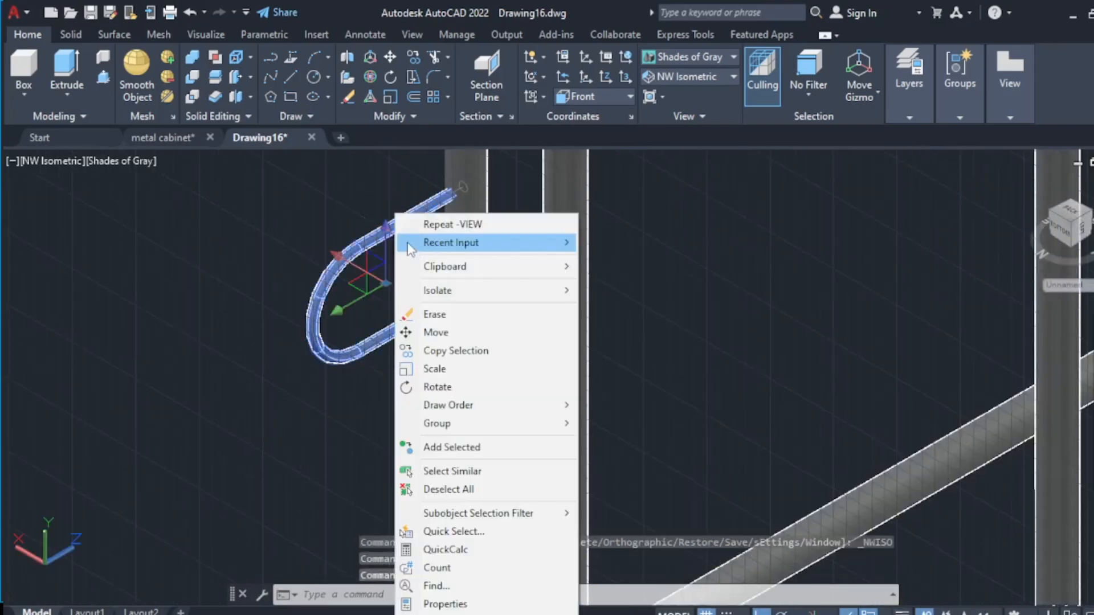
left_click(477, 350)
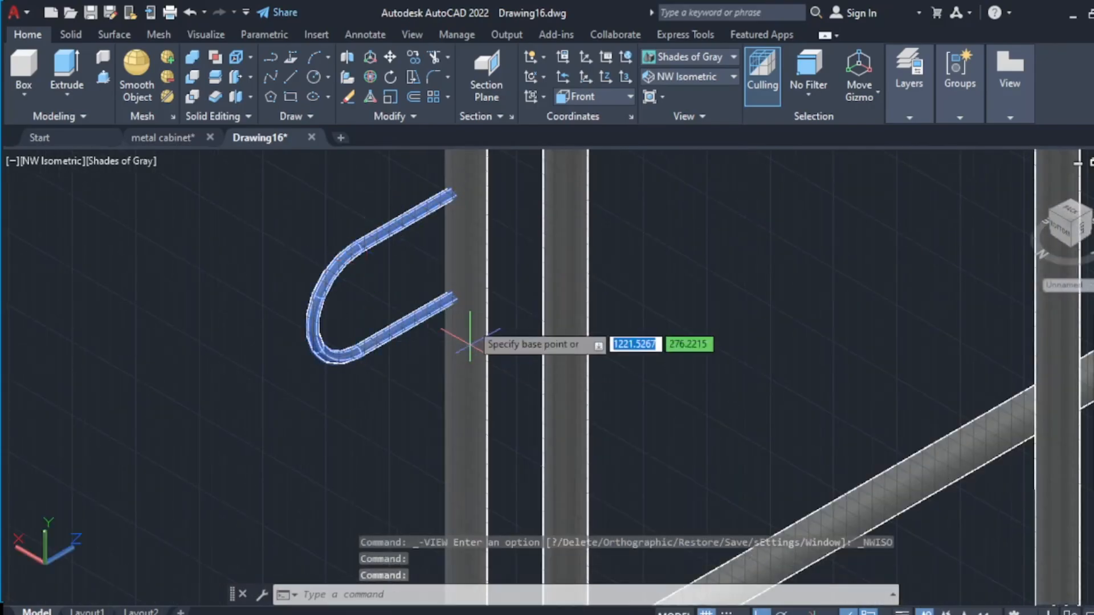
left_click(463, 186)
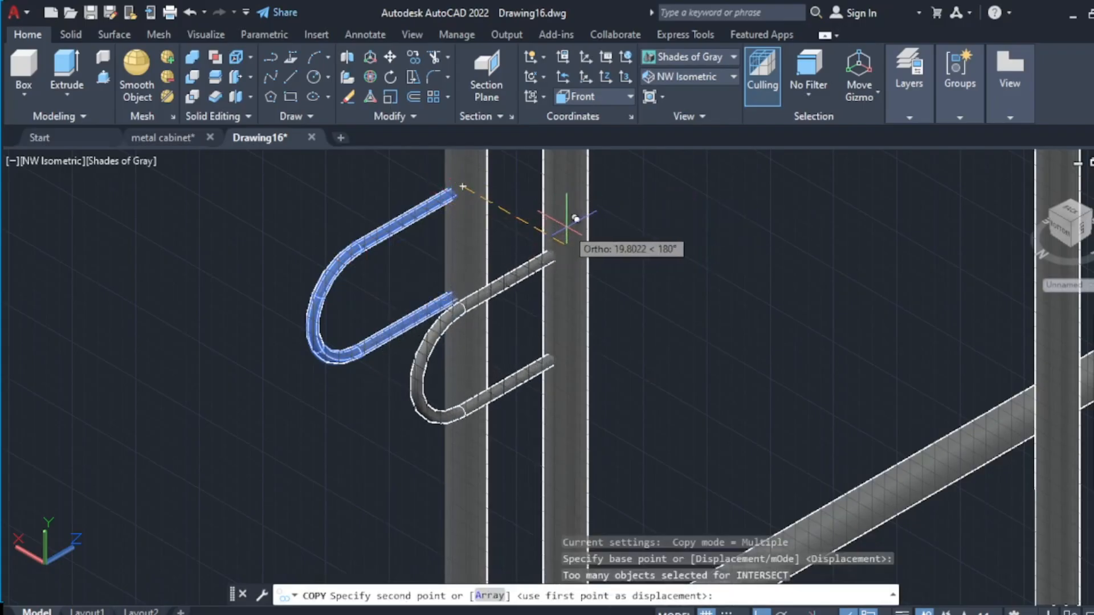
left_click(573, 231)
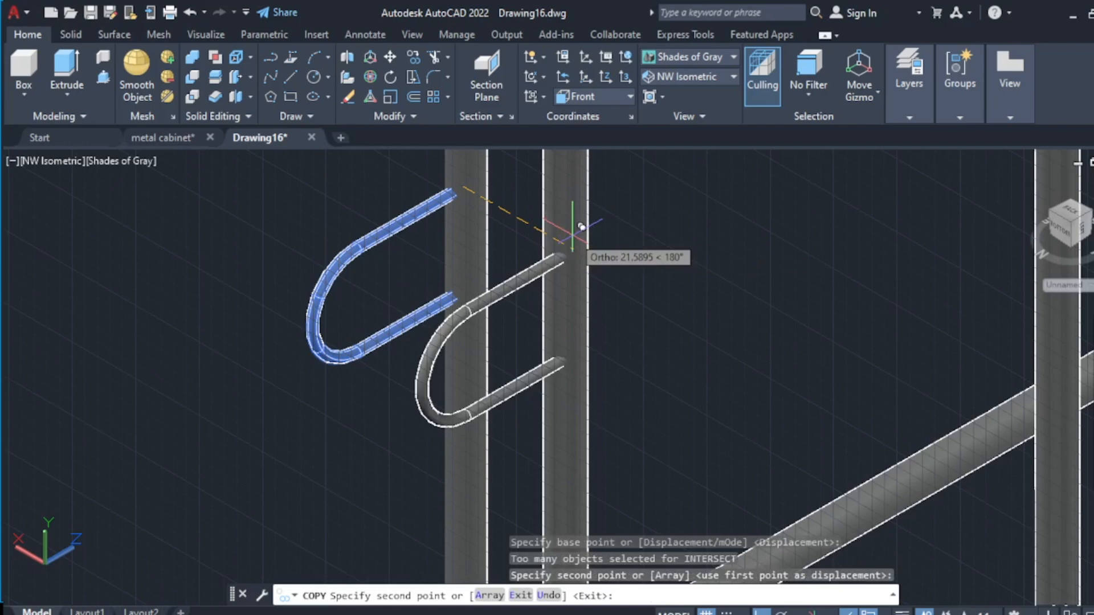
key("Escape")
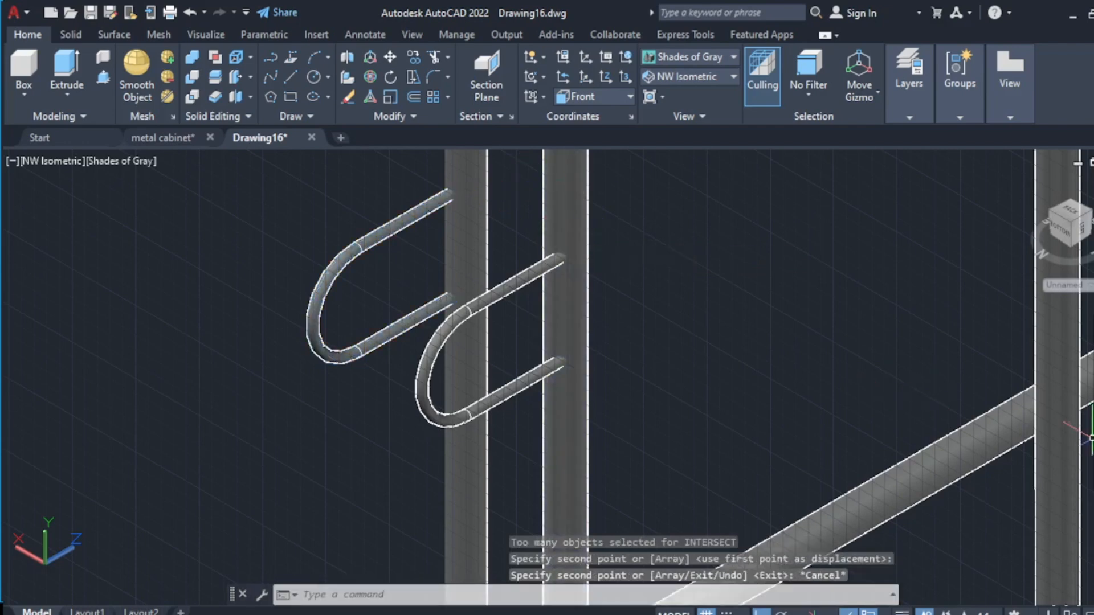
- Inspect the cabinet frame and both handles from the SE Isometric view and by orbiting around the model in 3D
left_click(1078, 430)
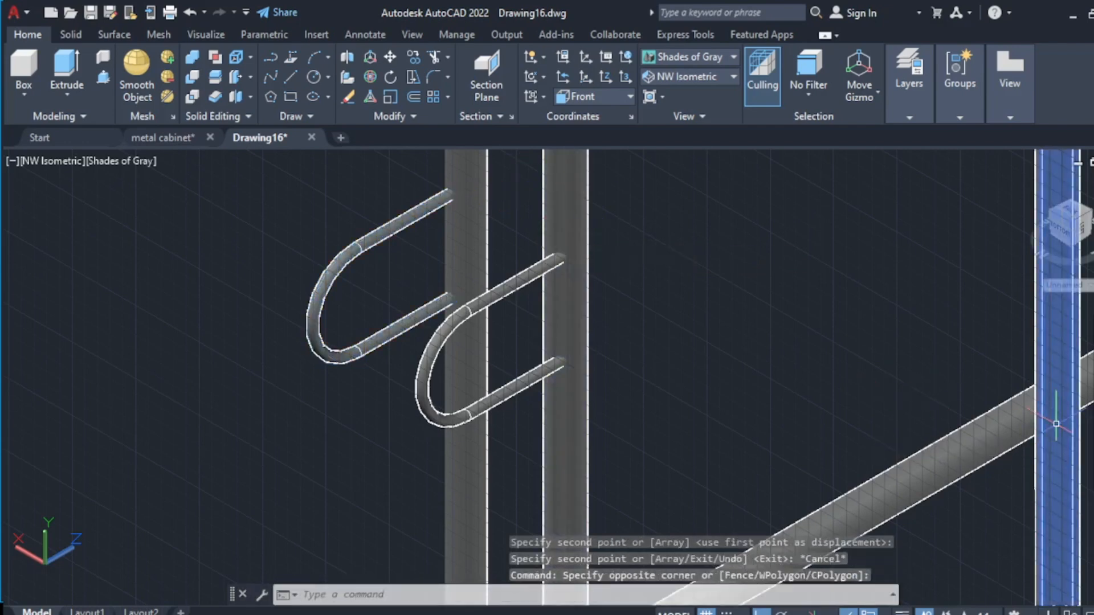
left_click(715, 76)
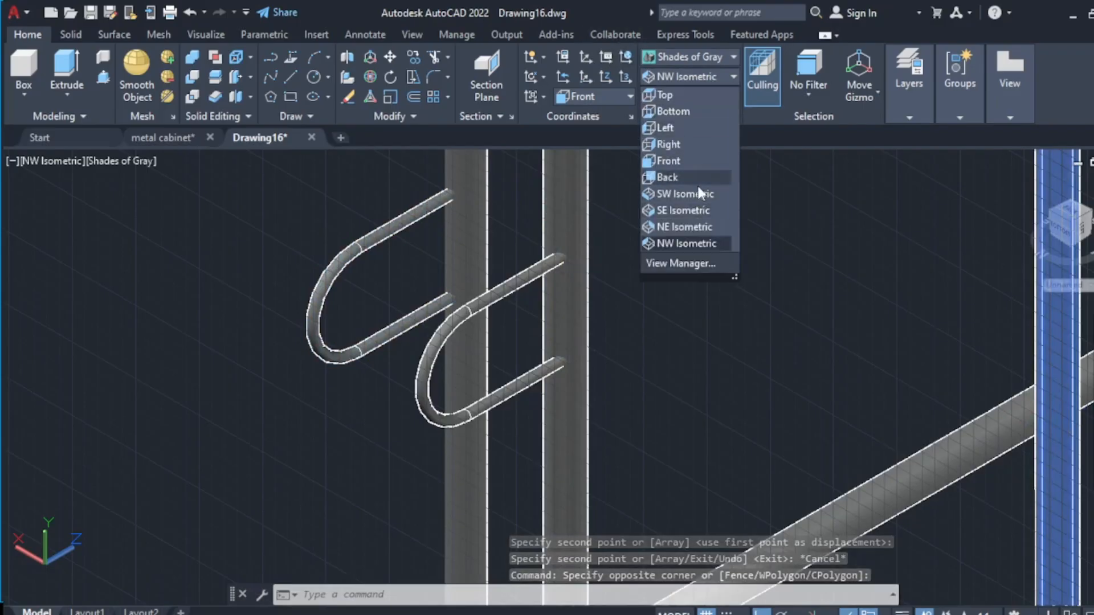
left_click(683, 211)
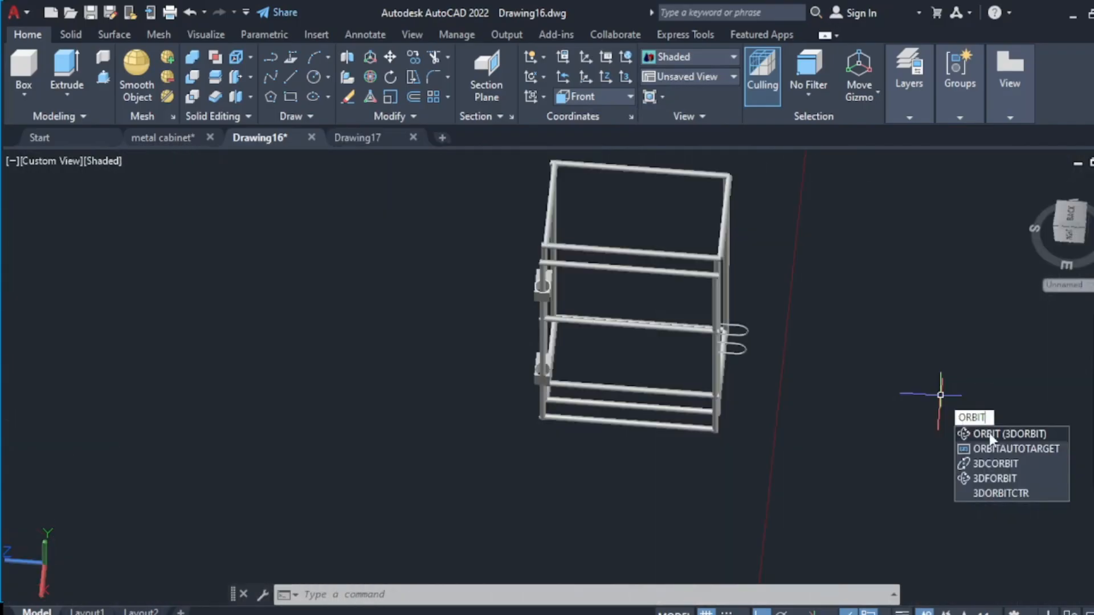
left_click(989, 433)
left_click_drag(786, 364, 362, 394)
left_click_drag(573, 383, 628, 342)
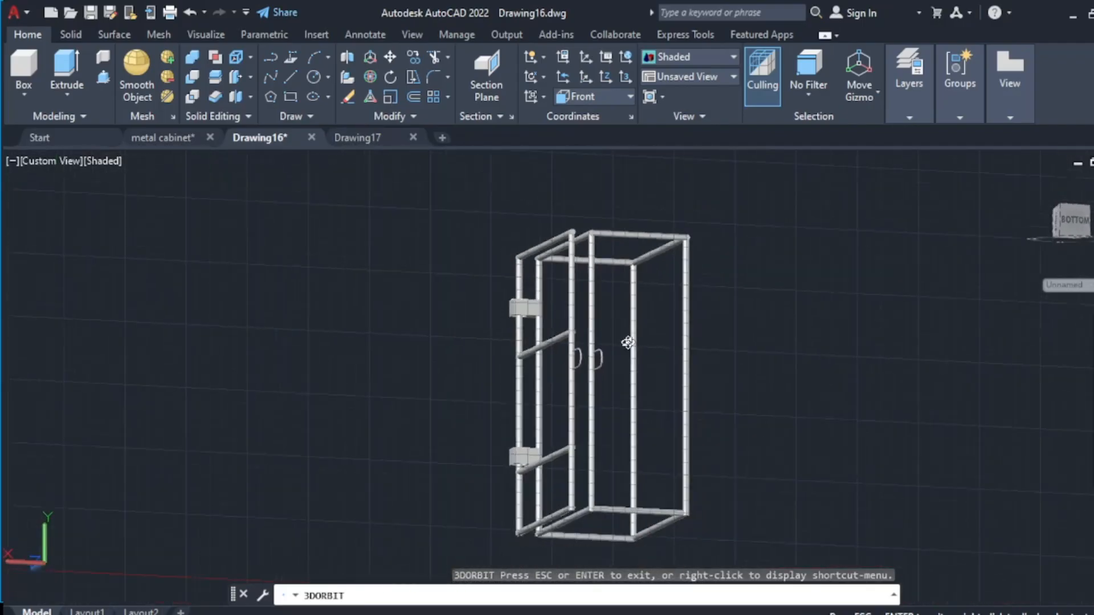